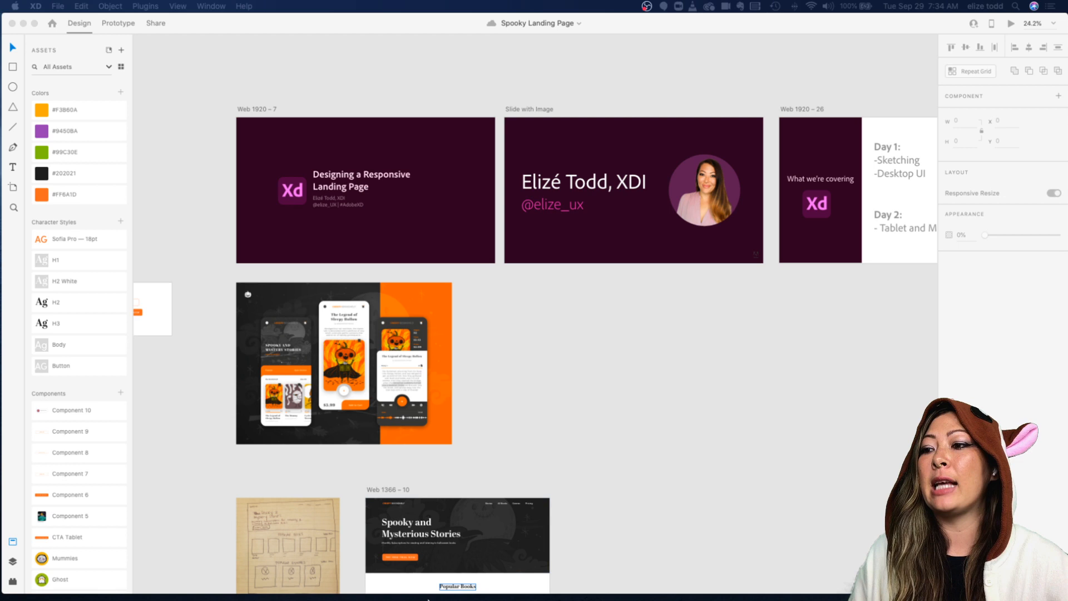
Step: Switch to Chrome and scroll the creditkarma.com homepage as a responsive website example
mouse_move(310, 593)
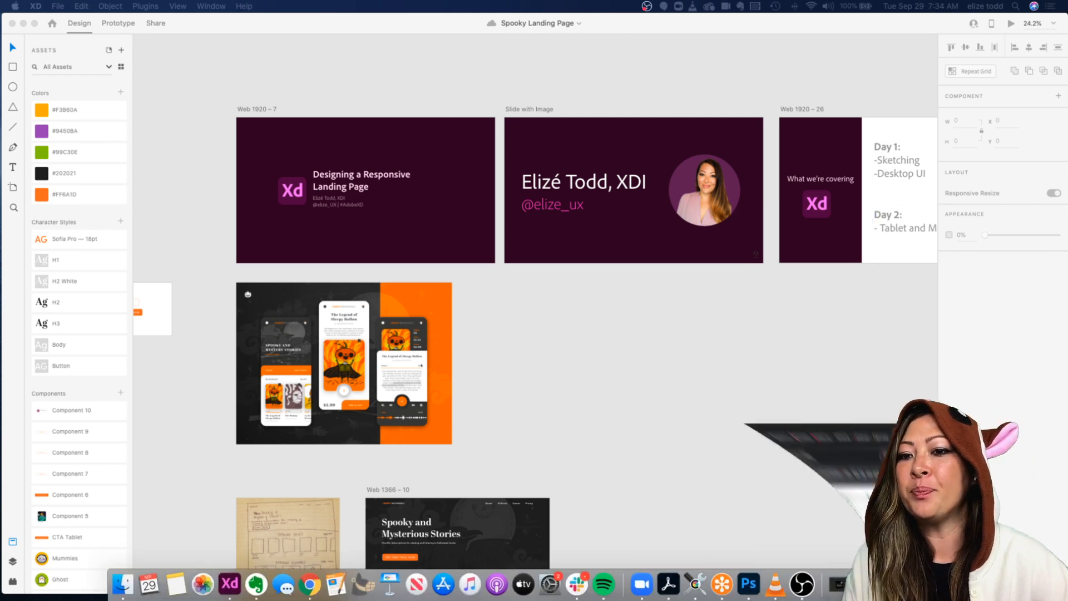
click(307, 585)
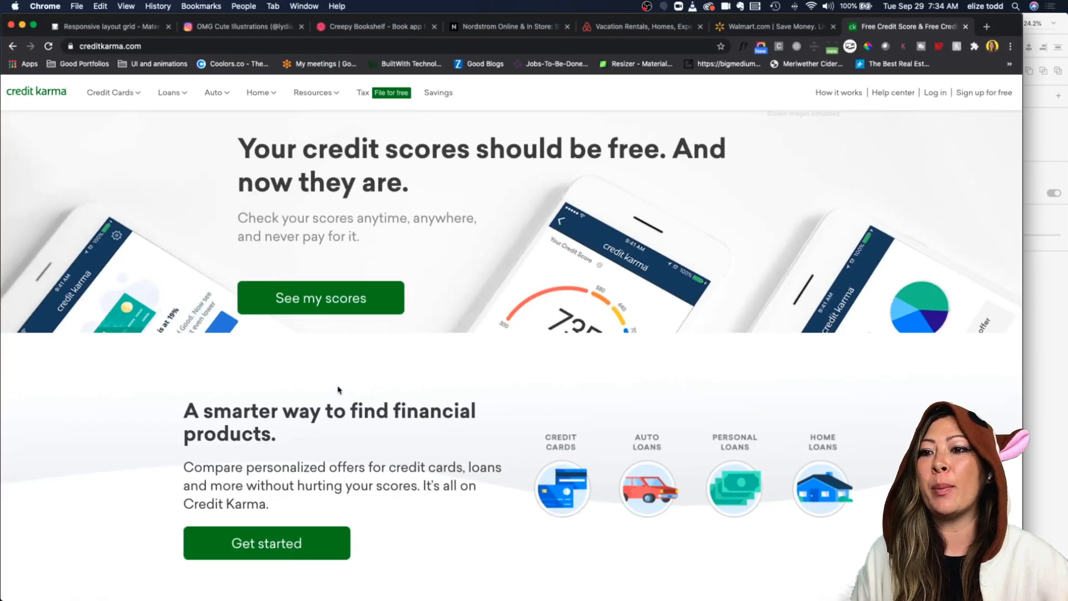
scroll(491, 440, down, 1)
scroll(491, 440, up, 1)
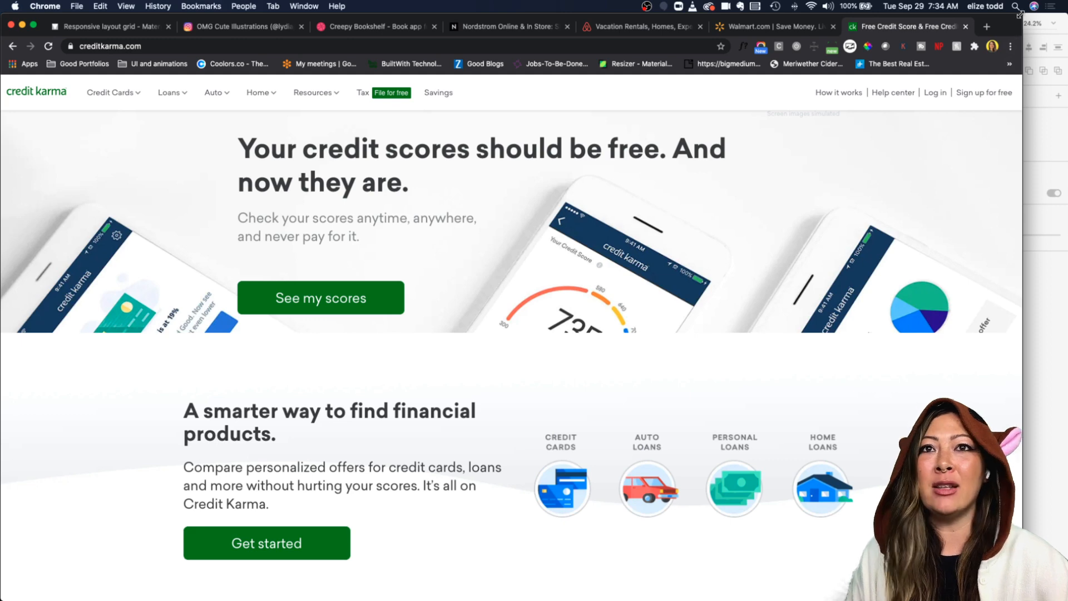
Step: Resize the browser window narrower and back to full width to show how the page layout adapts
drag(1021, 15, 608, 6)
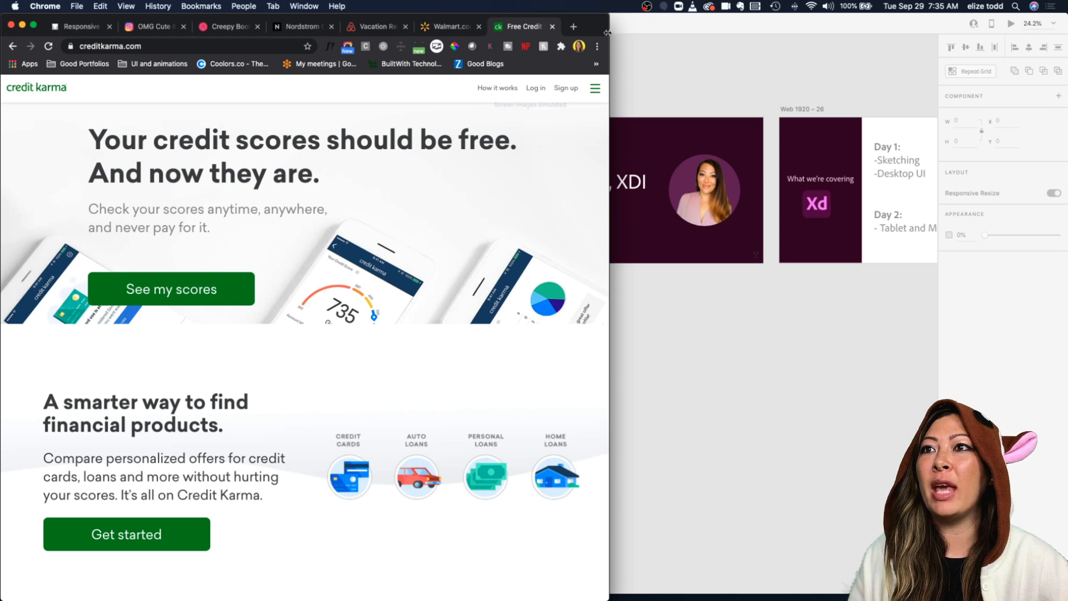
drag(608, 18, 546, 11)
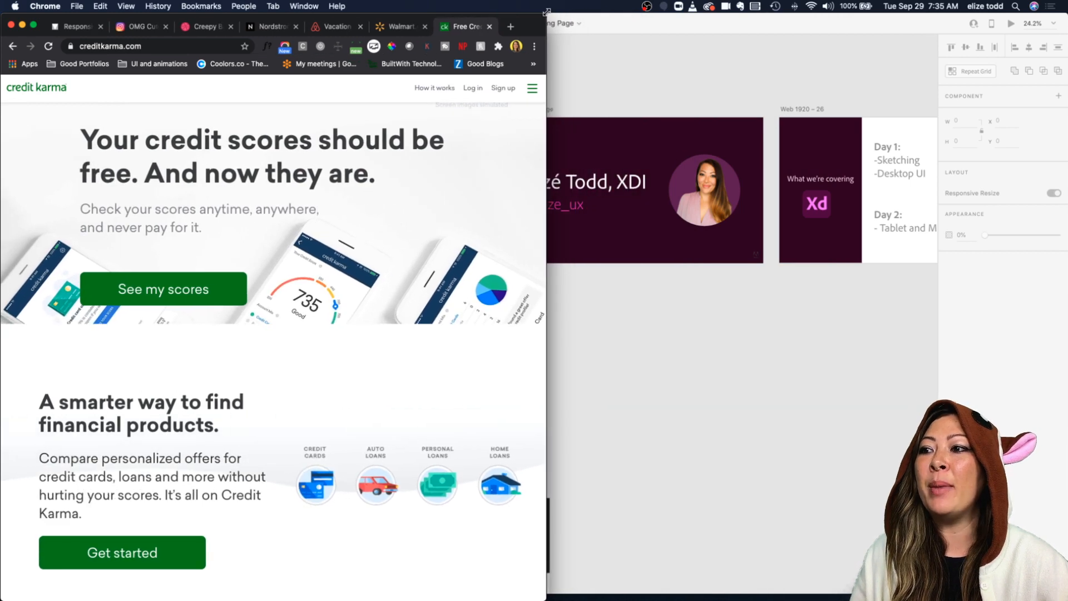
scroll(495, 206, down, 8)
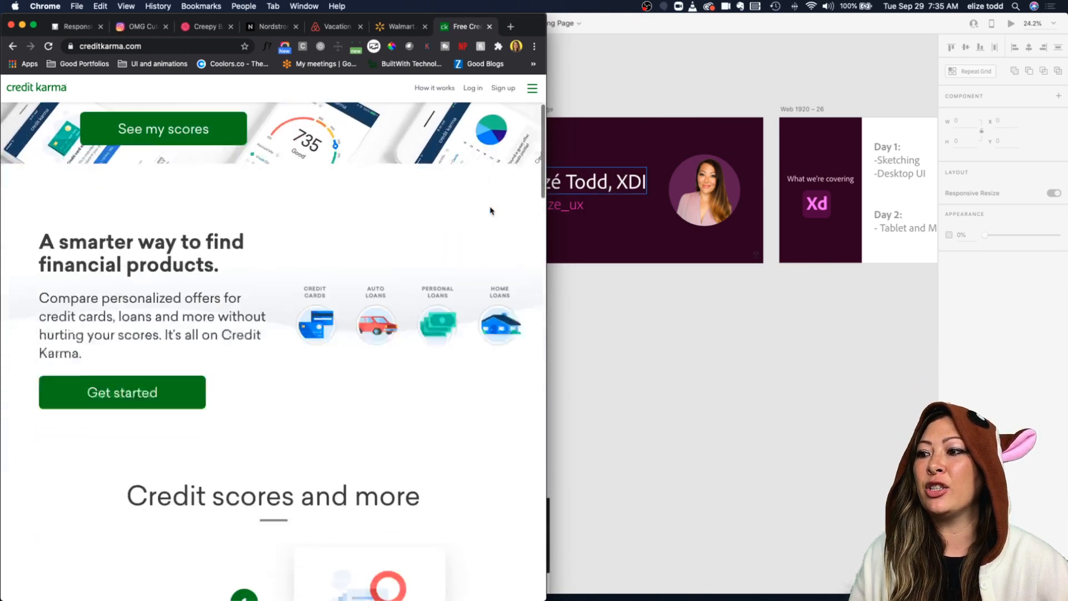
drag(544, 13, 1065, 14)
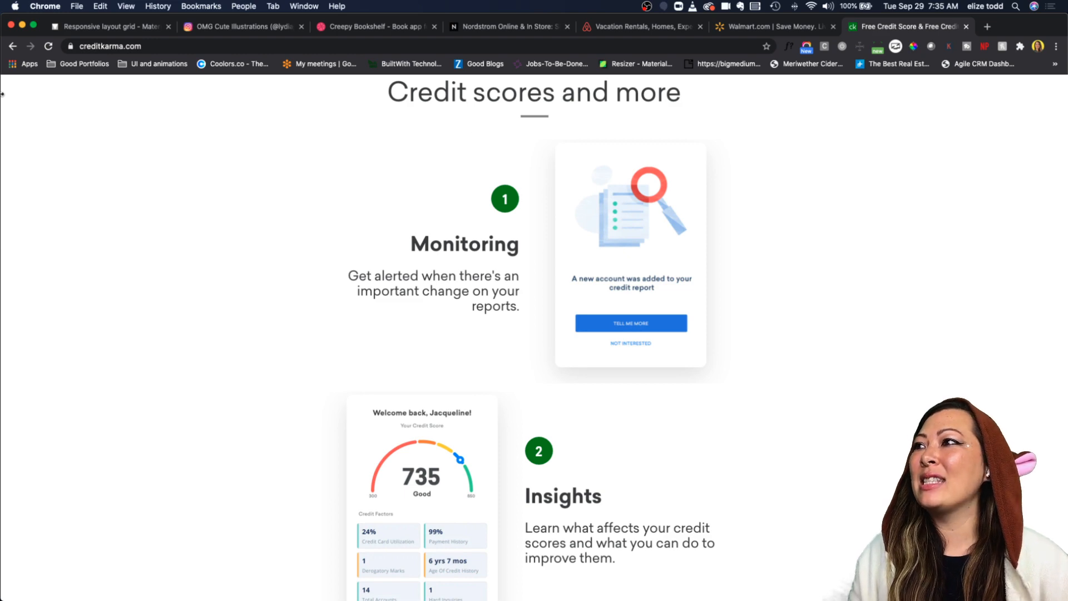
Step: Return to XD and examine the hand-drawn wireframe sketches next to the Web 1366 landing page design
click(22, 26)
scroll(538, 322, down, 3)
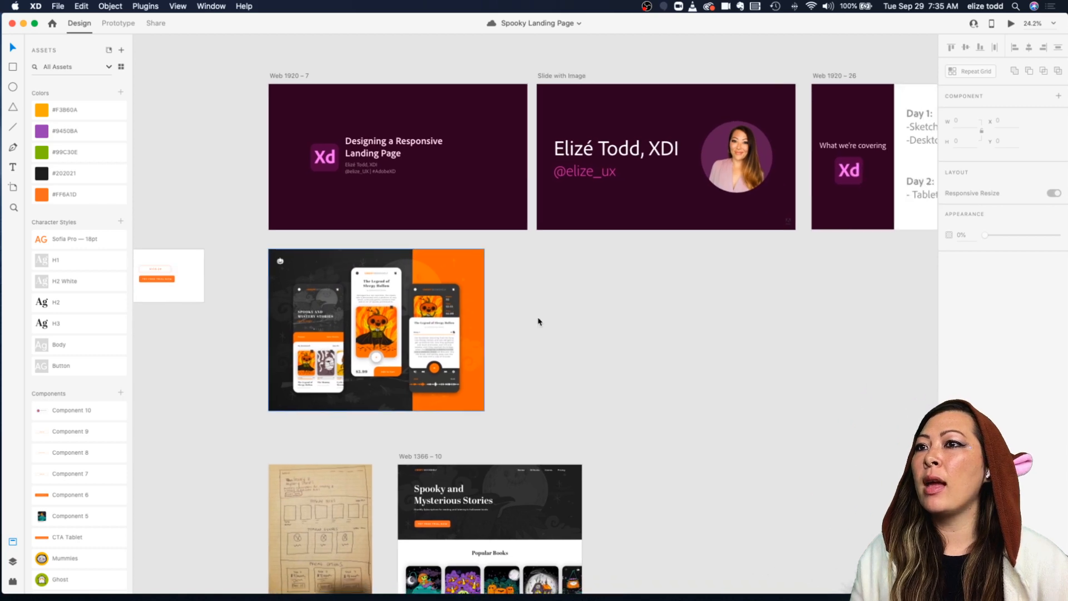
scroll(403, 410, down, 3)
scroll(402, 410, up, 10)
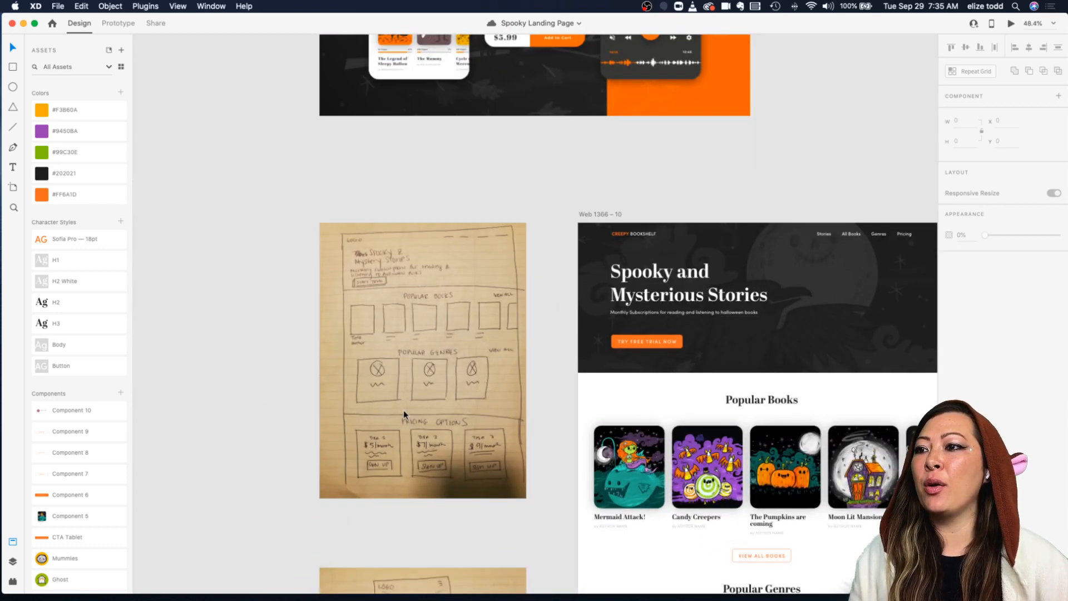
scroll(404, 415, up, 5)
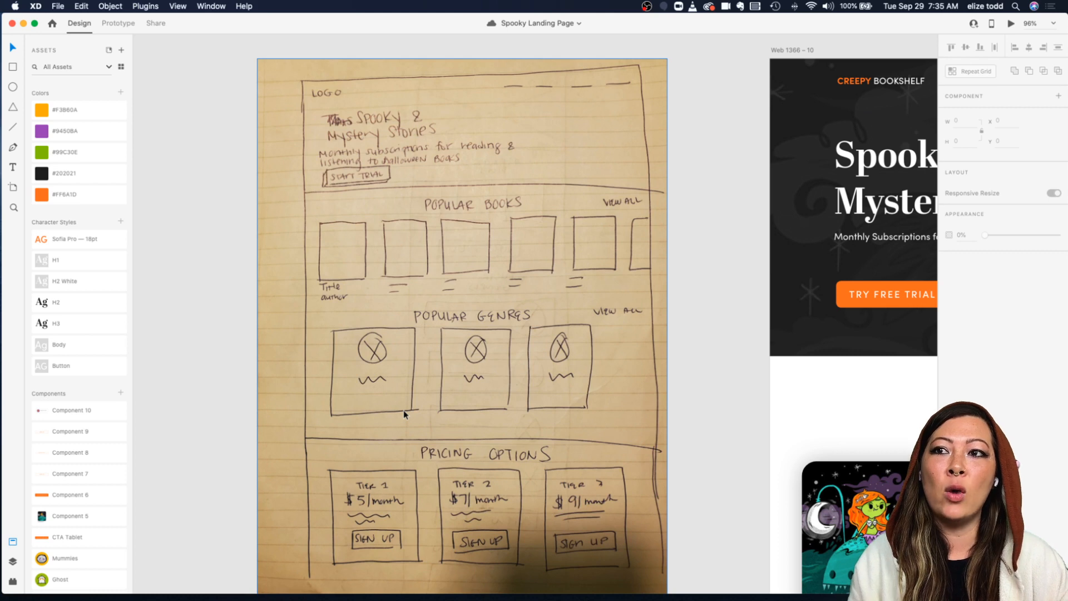
scroll(403, 410, down, 5)
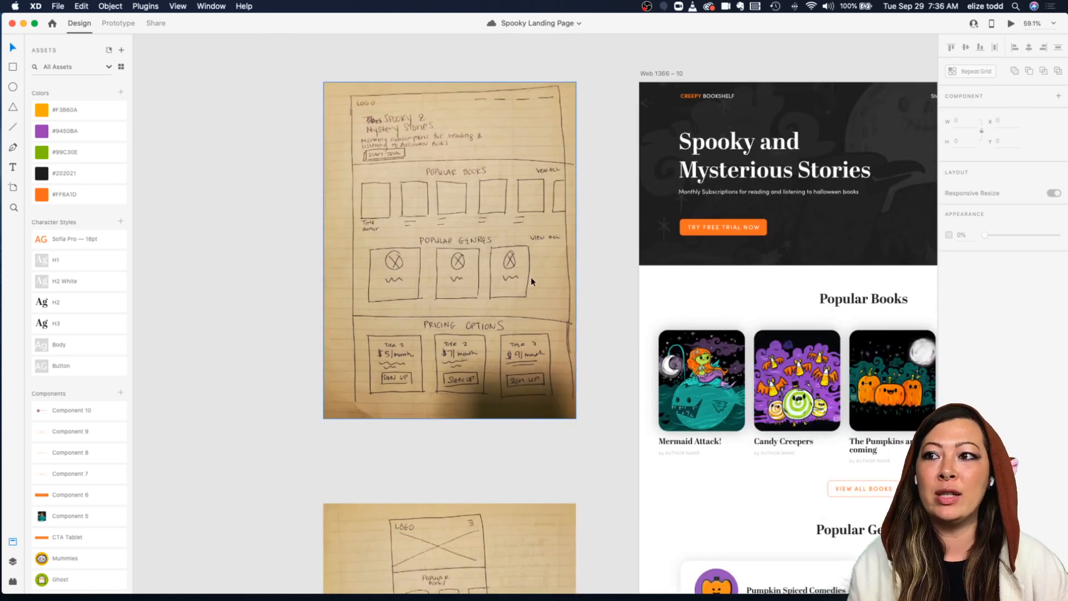
scroll(531, 282, down, 8)
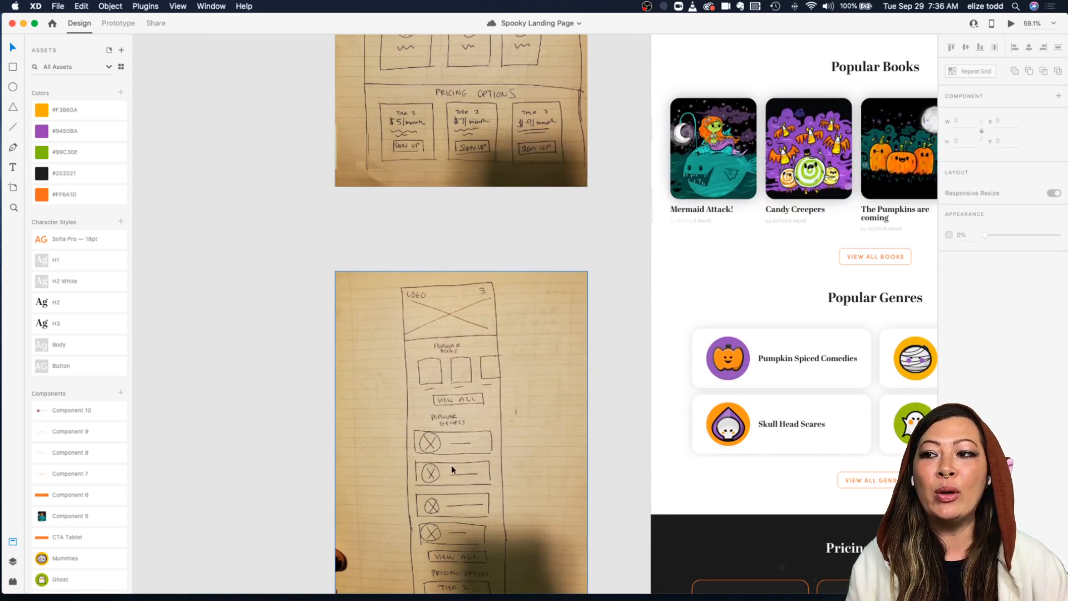
scroll(452, 467, down, 2)
scroll(454, 423, up, 1)
scroll(456, 406, up, 10)
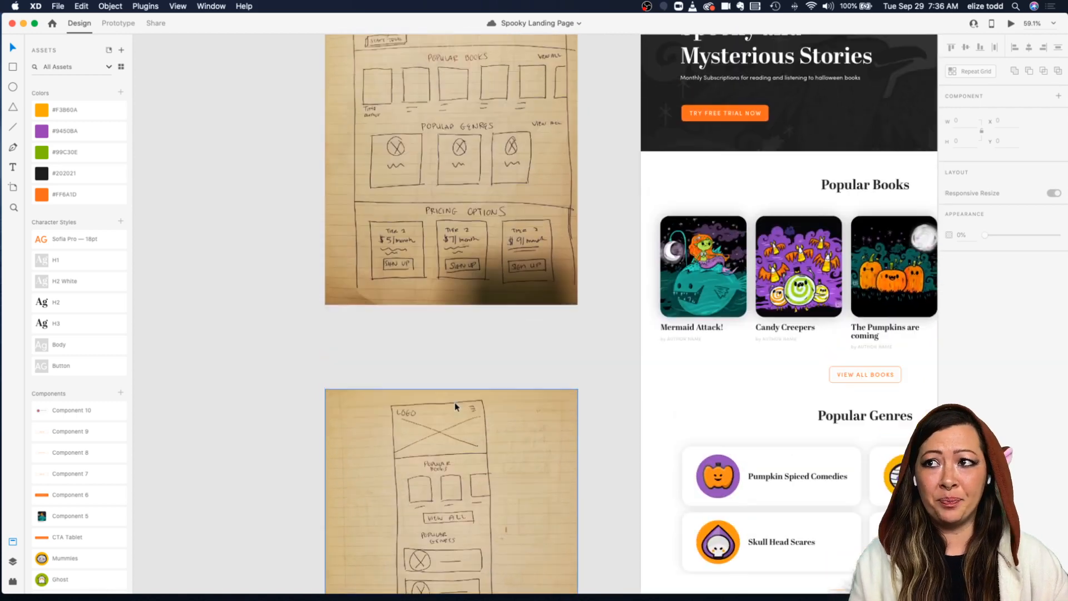
scroll(455, 406, down, 2)
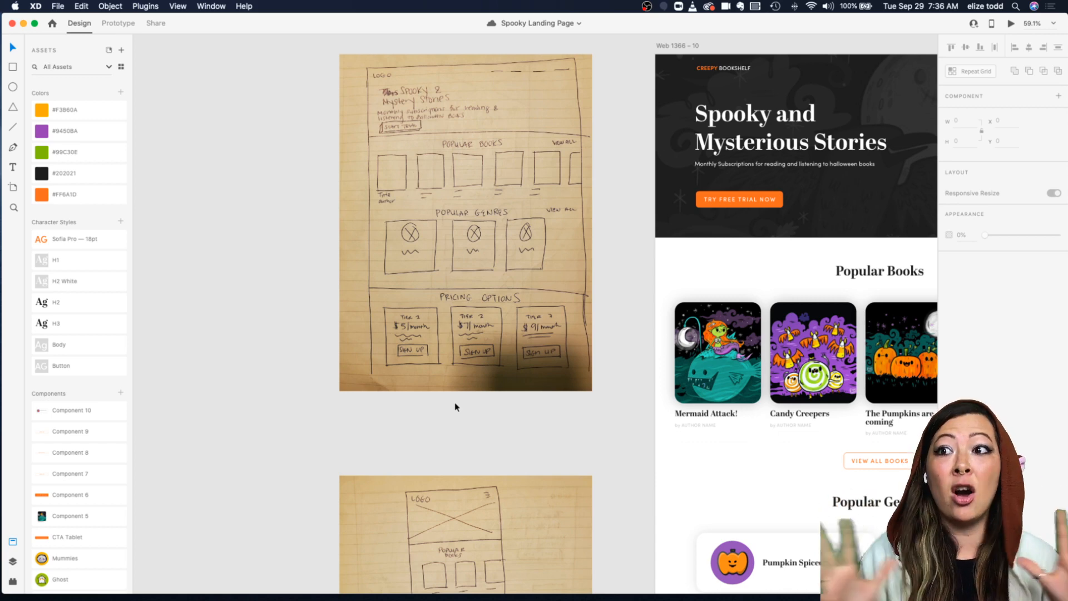
Step: Select the desktop wireframe sketch and compare it with the full Web 1366 – 10 artboard
click(522, 282)
scroll(522, 281, down, 5)
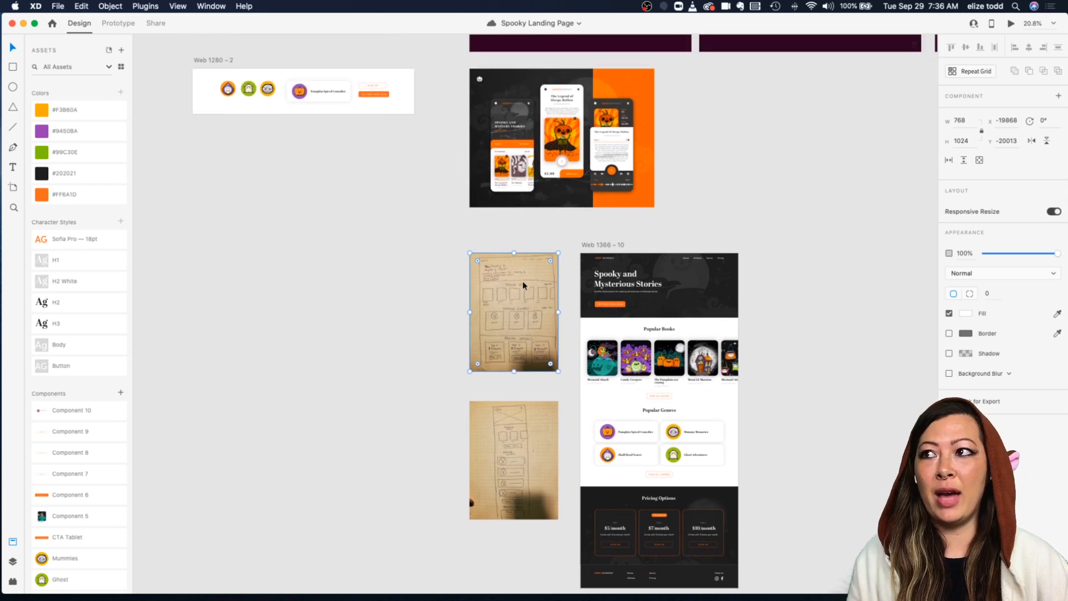
scroll(522, 281, right, 3)
scroll(522, 282, up, 3)
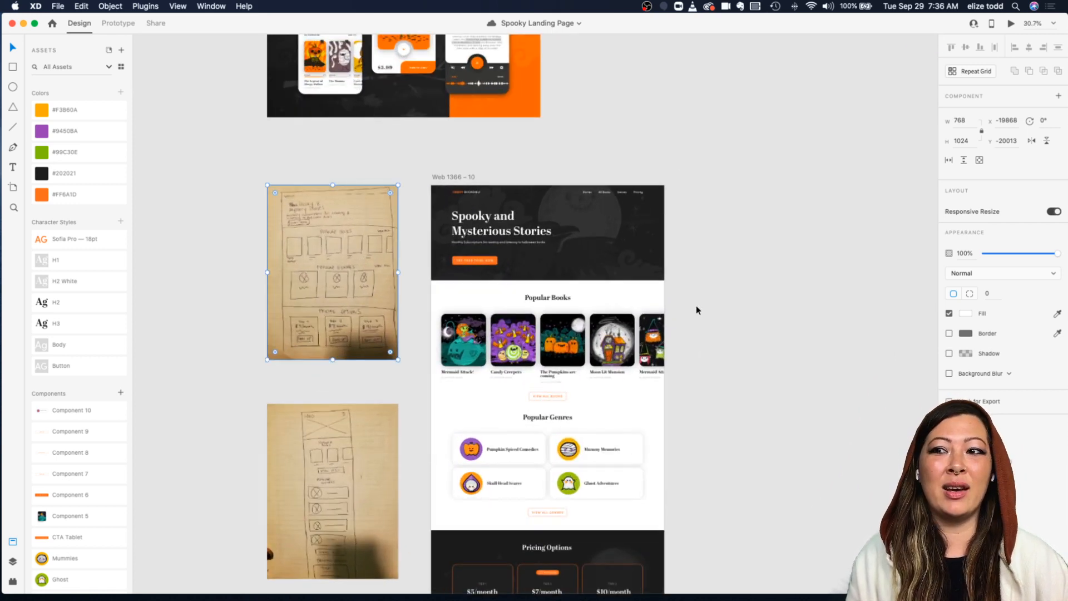
scroll(697, 310, down, 5)
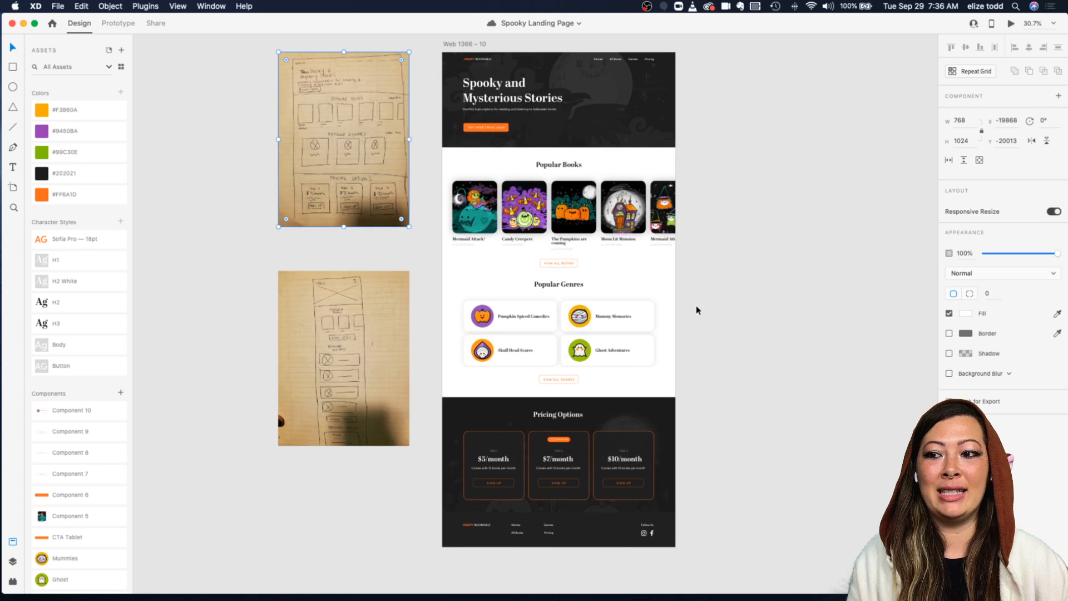
scroll(696, 310, up, 2)
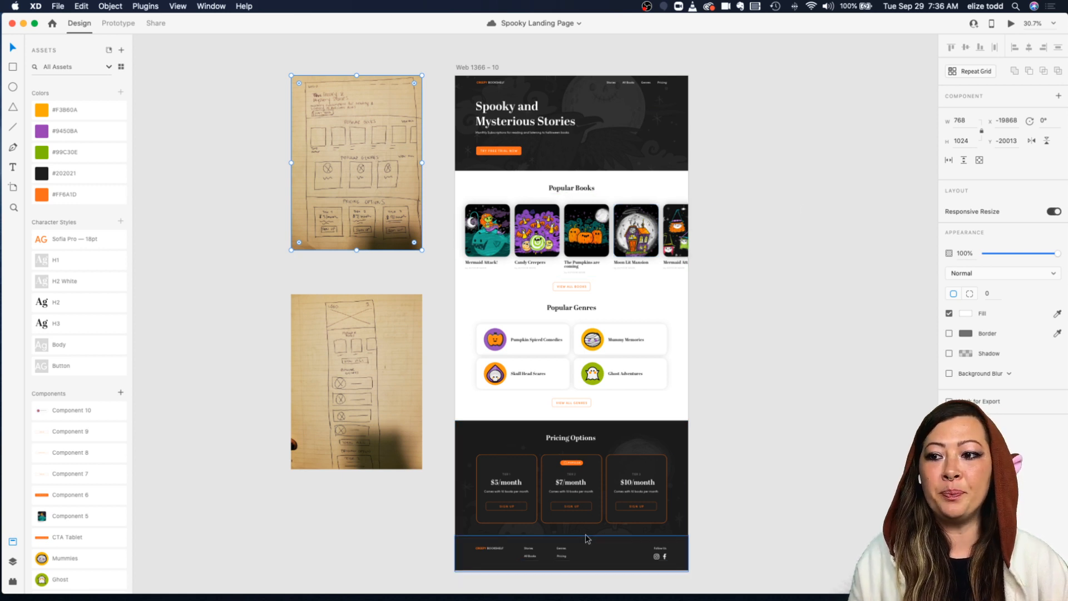
scroll(582, 398, down, 4)
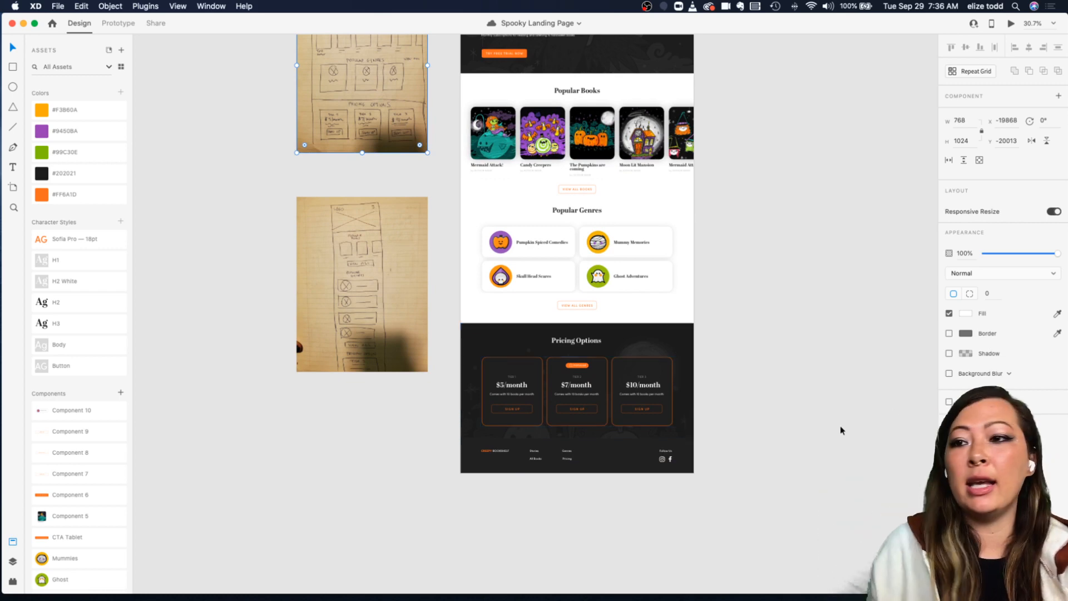
Step: Zoom into the footer and Pricing Options section of the landing page artboard
click(632, 356)
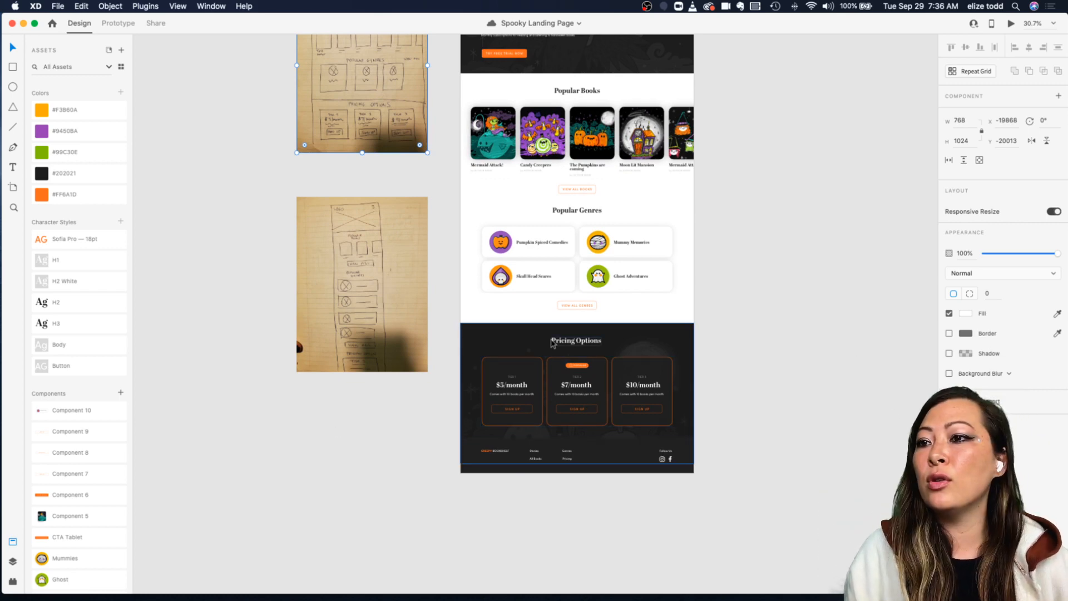
key(super+3)
scroll(552, 344, up, 1)
click(405, 515)
click(403, 410)
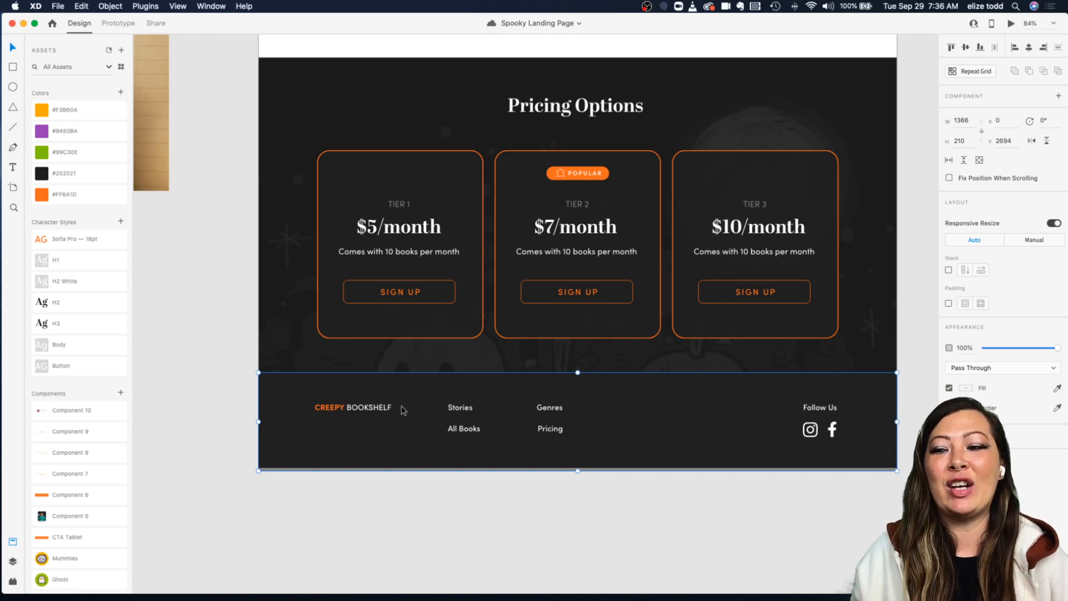
scroll(404, 410, down, 2)
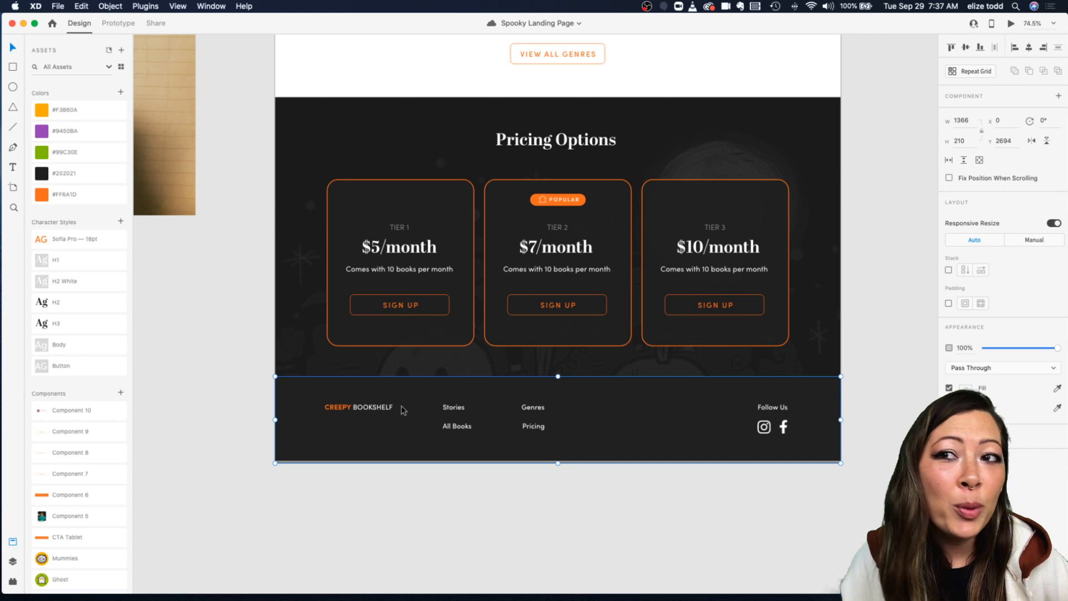
scroll(403, 410, down, 5)
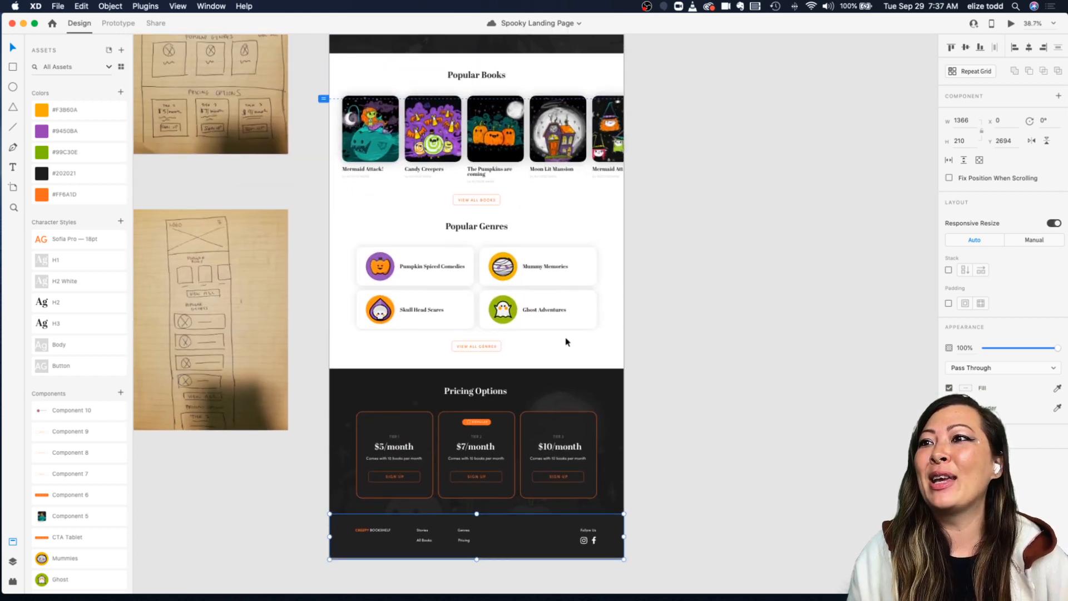
click(611, 320)
scroll(426, 248, up, 3)
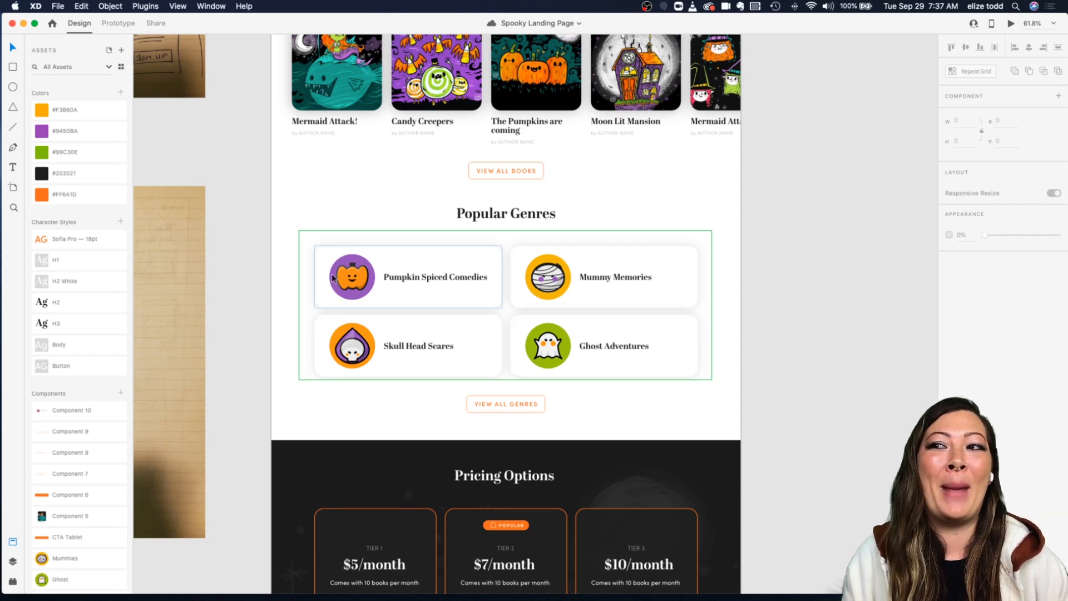
Step: Review the hero and Popular Books sections of the landing page design
scroll(392, 351, down, 3)
scroll(393, 351, up, 5)
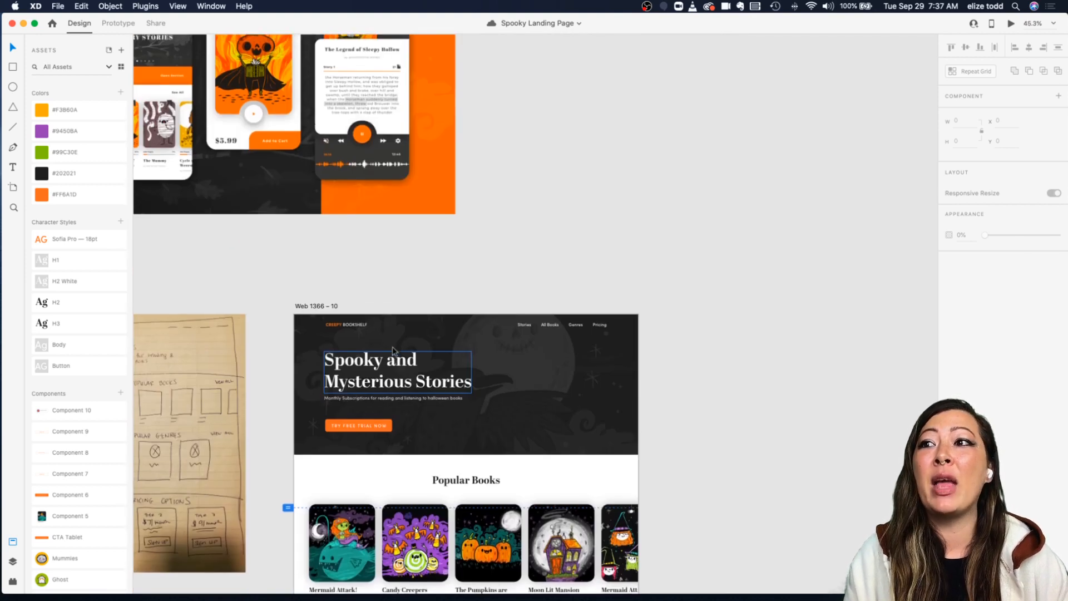
scroll(393, 351, down, 2)
scroll(393, 351, up, 3)
scroll(393, 350, down, 2)
scroll(393, 351, left, 1)
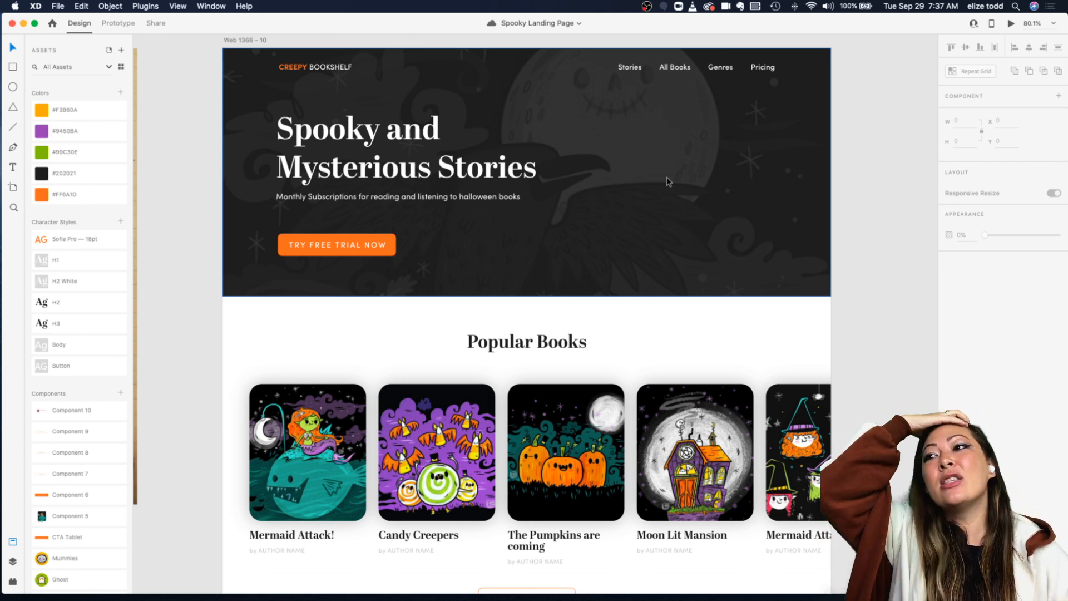
scroll(417, 358, down, 2)
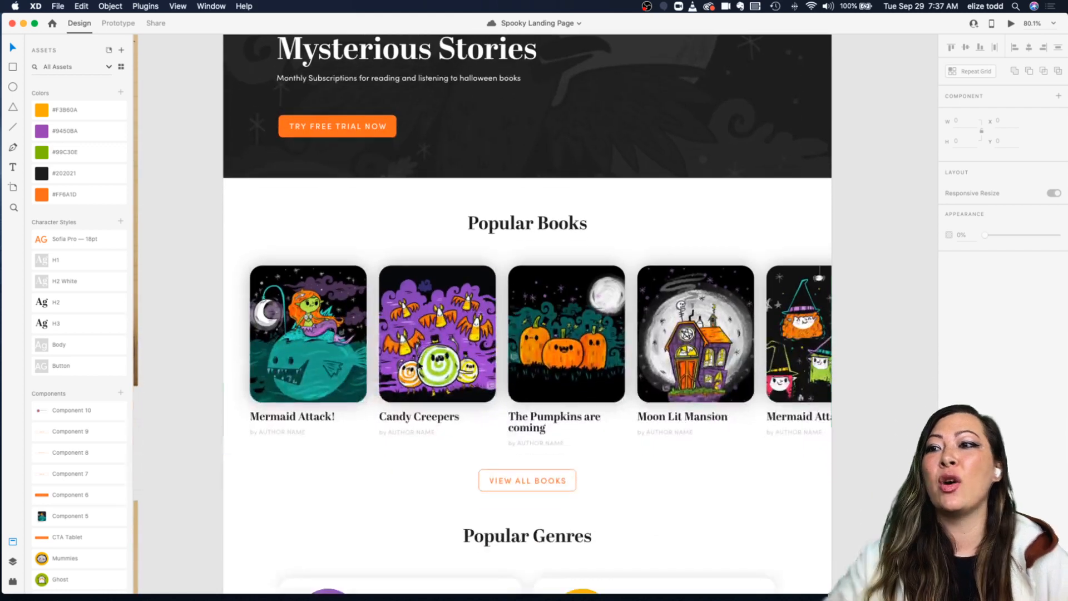
scroll(482, 302, down, 5)
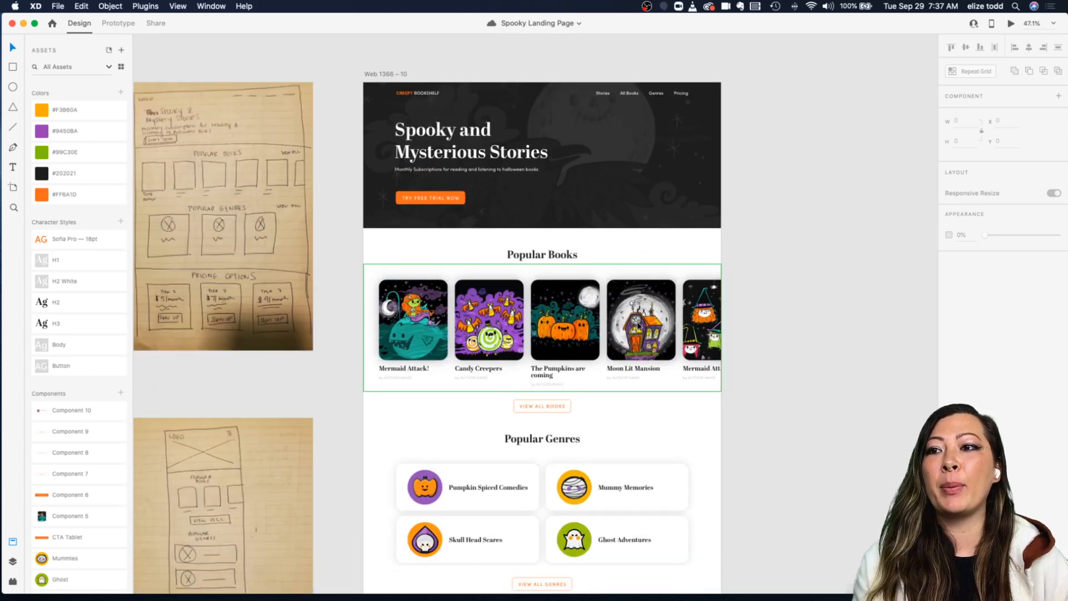
Step: Scroll through the whole landing page alongside the desktop and mobile sketches
scroll(626, 327, down, 3)
scroll(472, 329, down, 4)
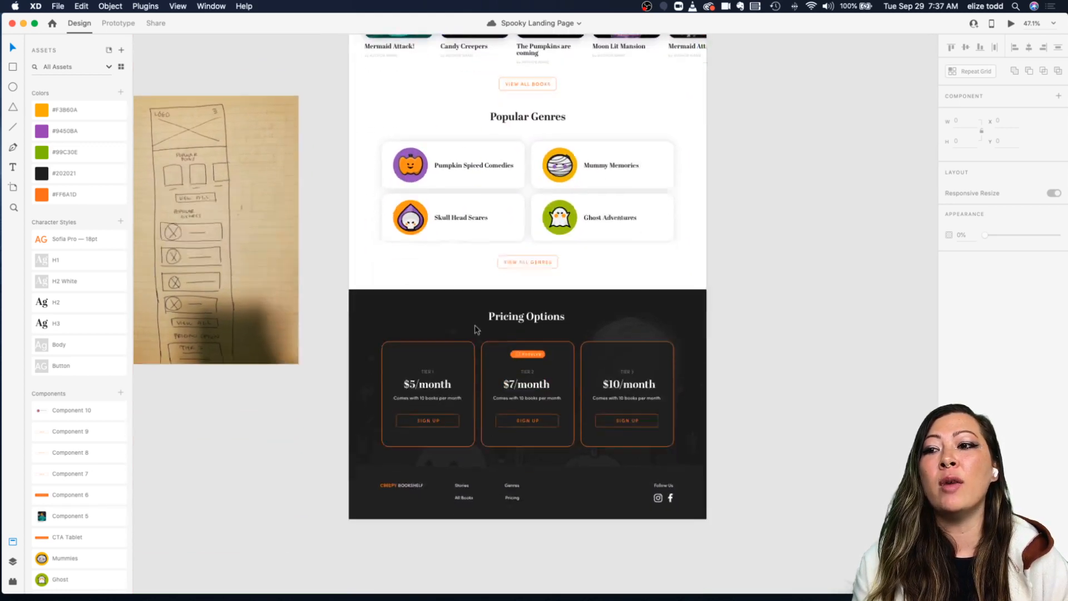
scroll(320, 352, up, 3)
scroll(696, 356, down, 8)
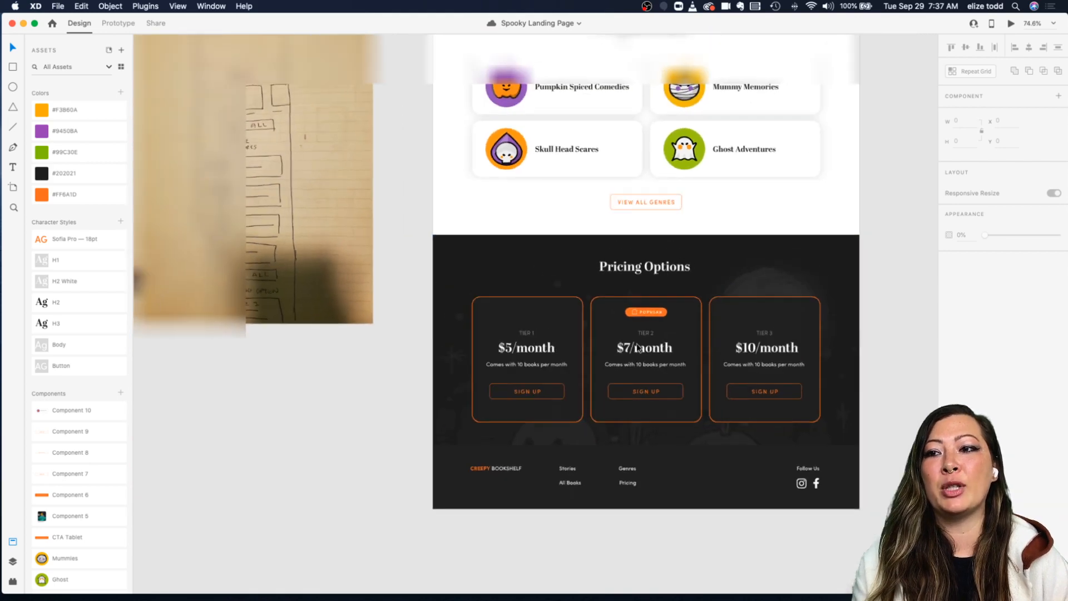
scroll(638, 348, up, 2)
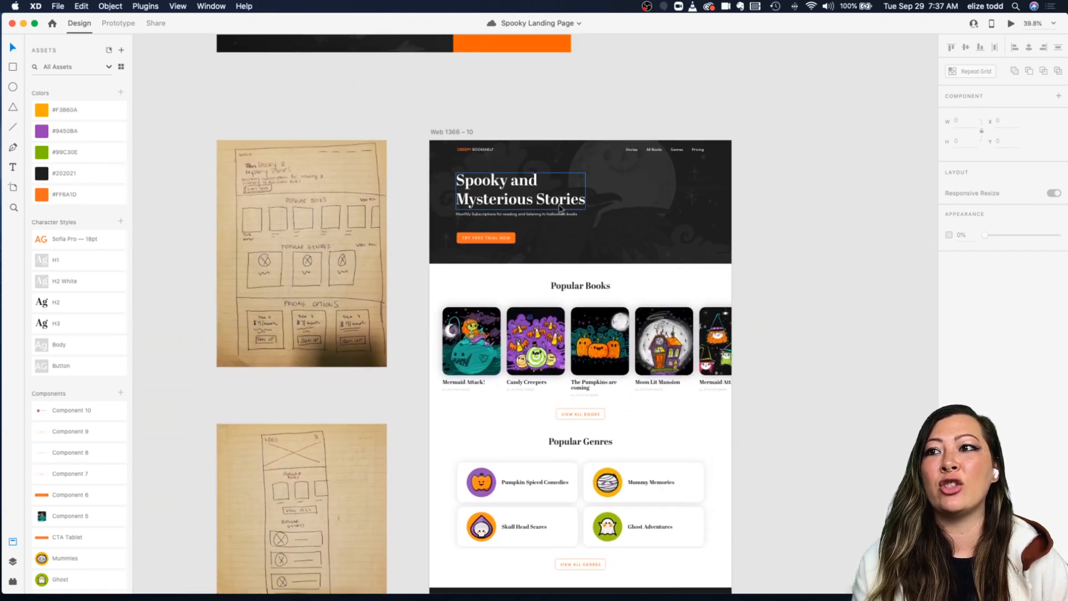
scroll(547, 199, up, 5)
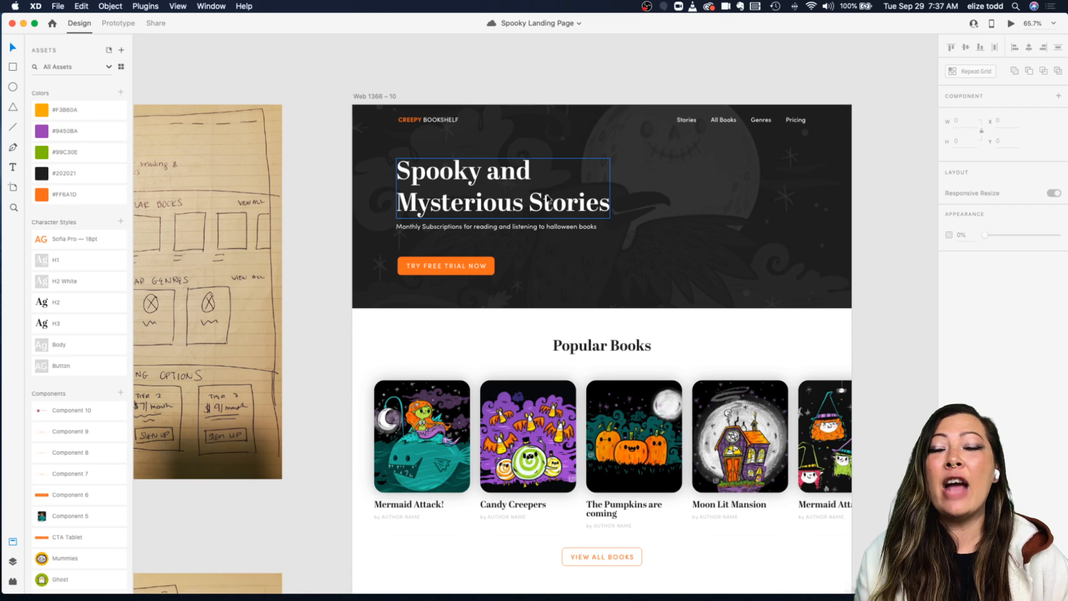
scroll(547, 198, down, 3)
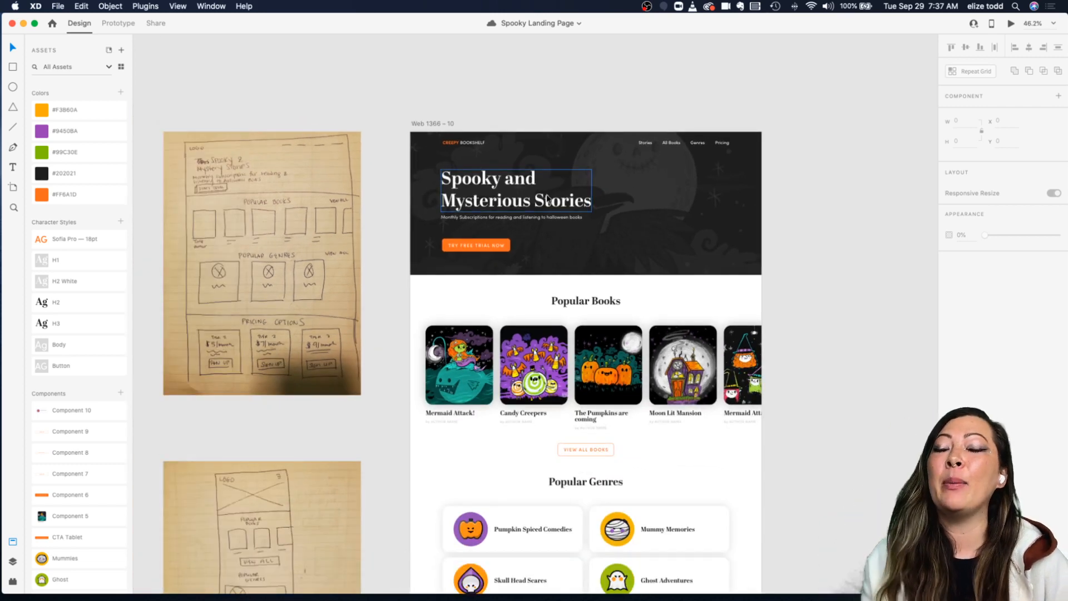
scroll(547, 199, down, 3)
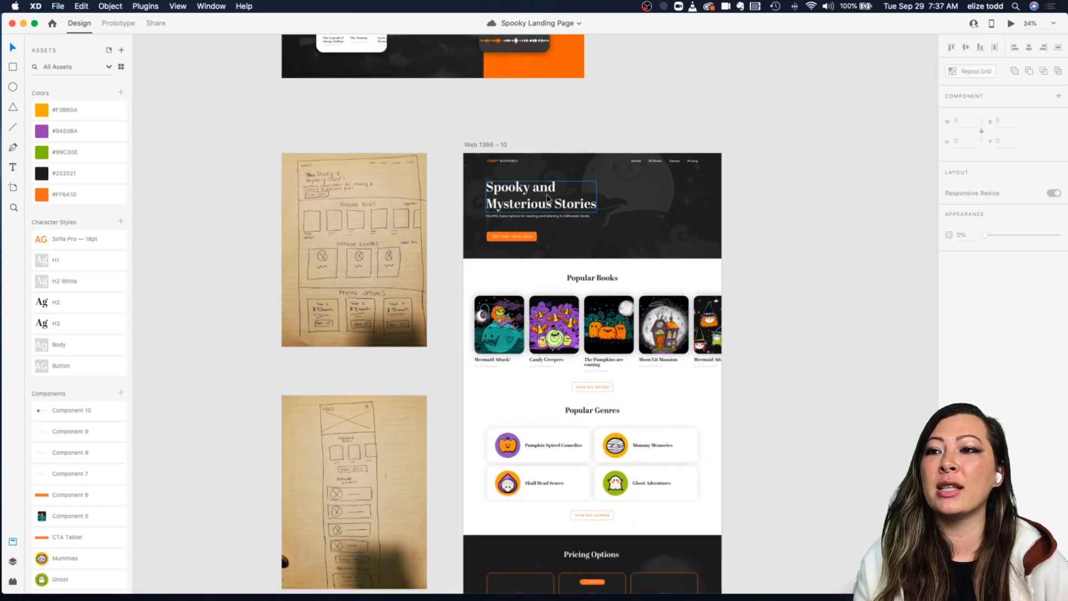
scroll(547, 199, down, 2)
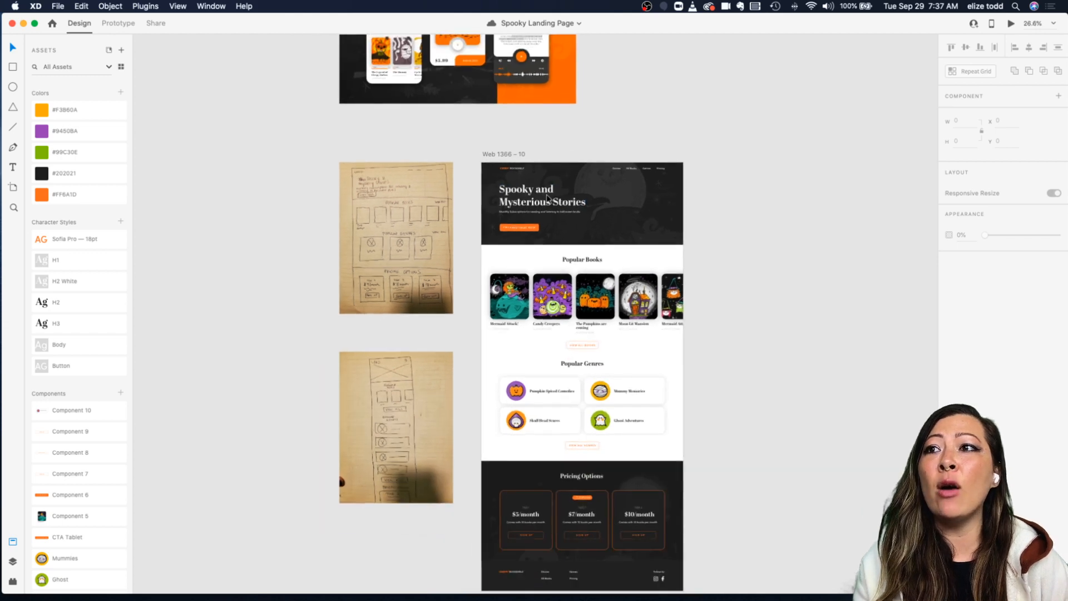
Step: Zoom in on the Creepy Bookshelf inspiration artboard above the desktop design
scroll(547, 198, up, 3)
scroll(436, 75, up, 5)
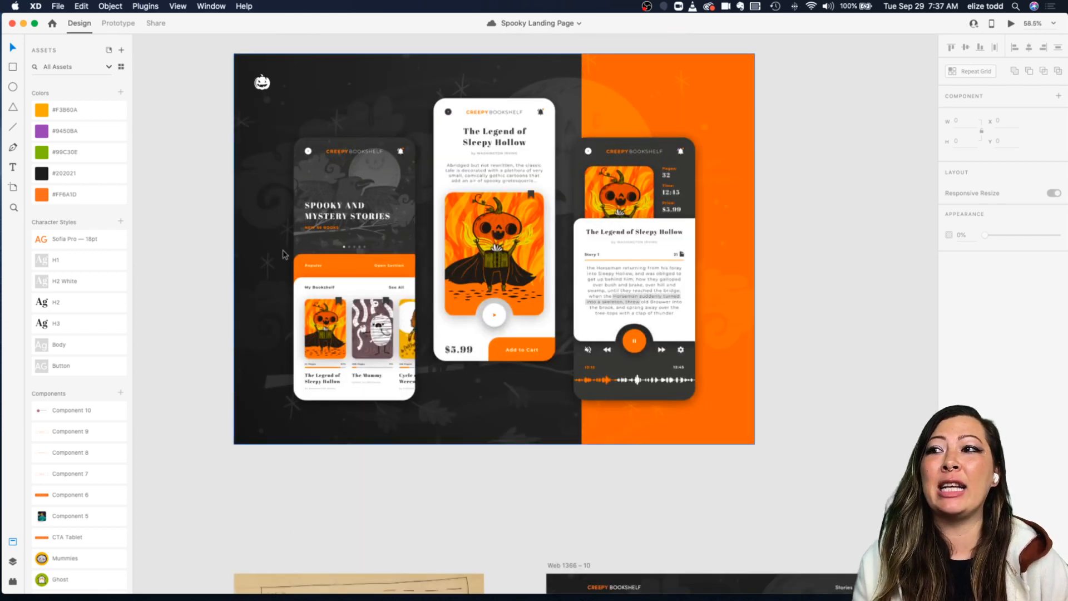
scroll(379, 266, up, 5)
scroll(379, 266, down, 2)
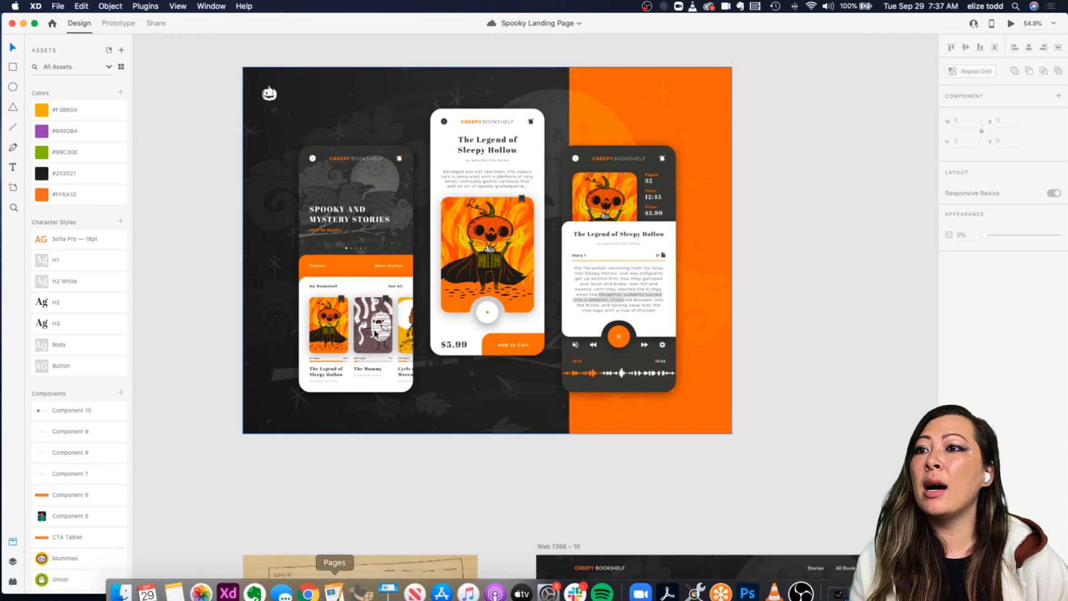
Step: Switch to Chrome to view the Creepy Bookshelf Dribbble shot, and return to XD
mouse_move(305, 599)
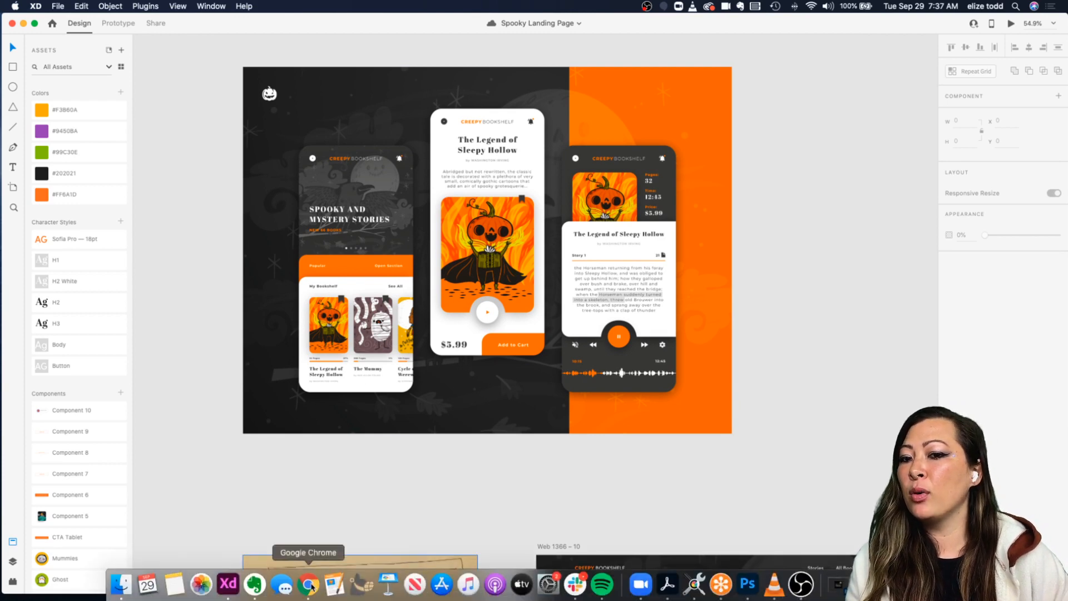
click(837, 584)
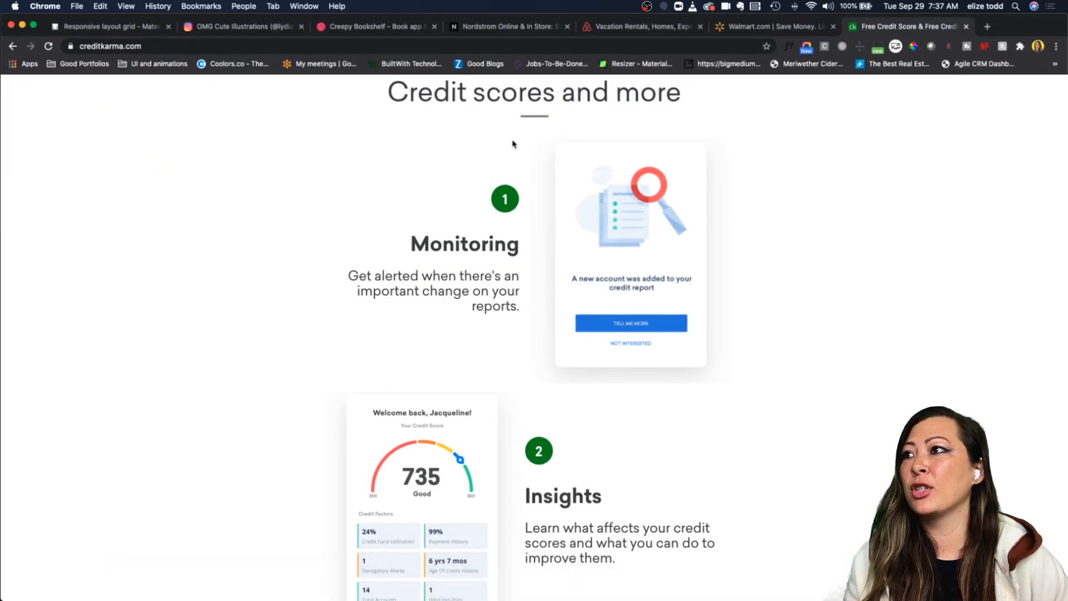
click(388, 32)
scroll(338, 199, up, 10)
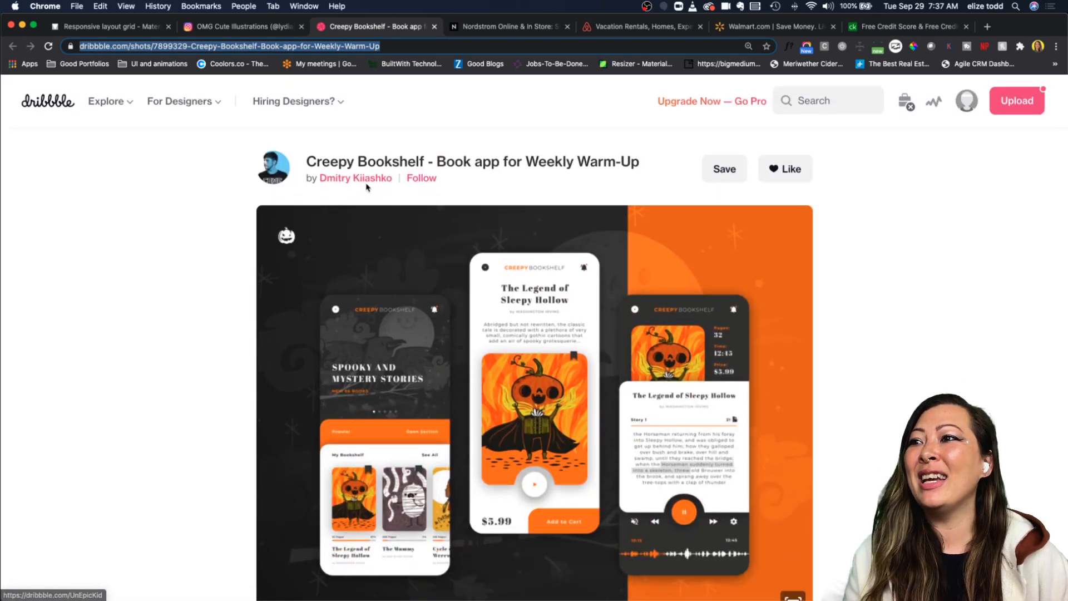
scroll(501, 416, down, 5)
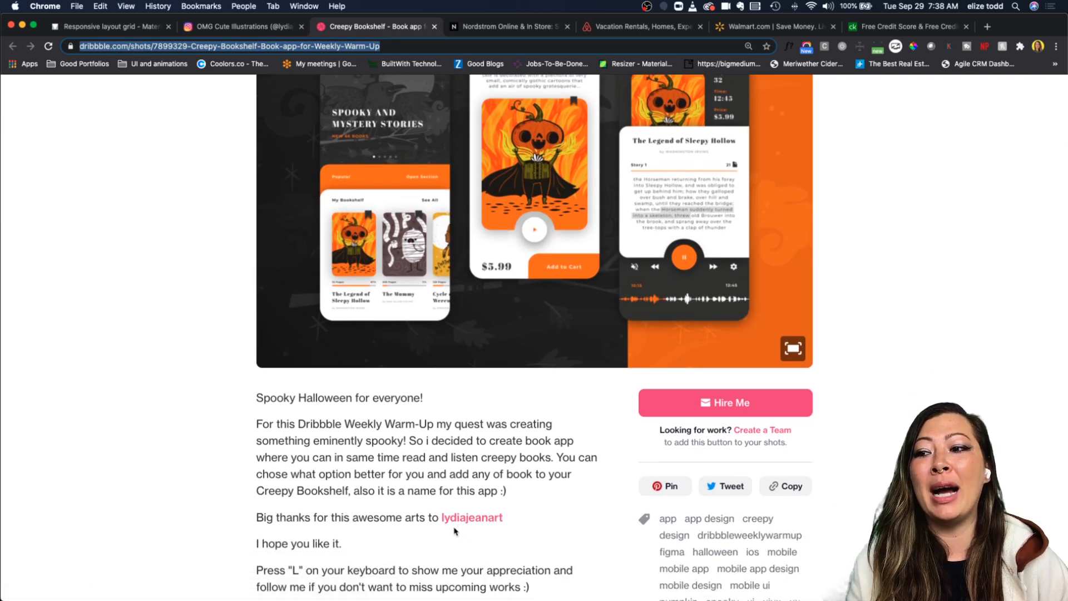
scroll(501, 530, up, 5)
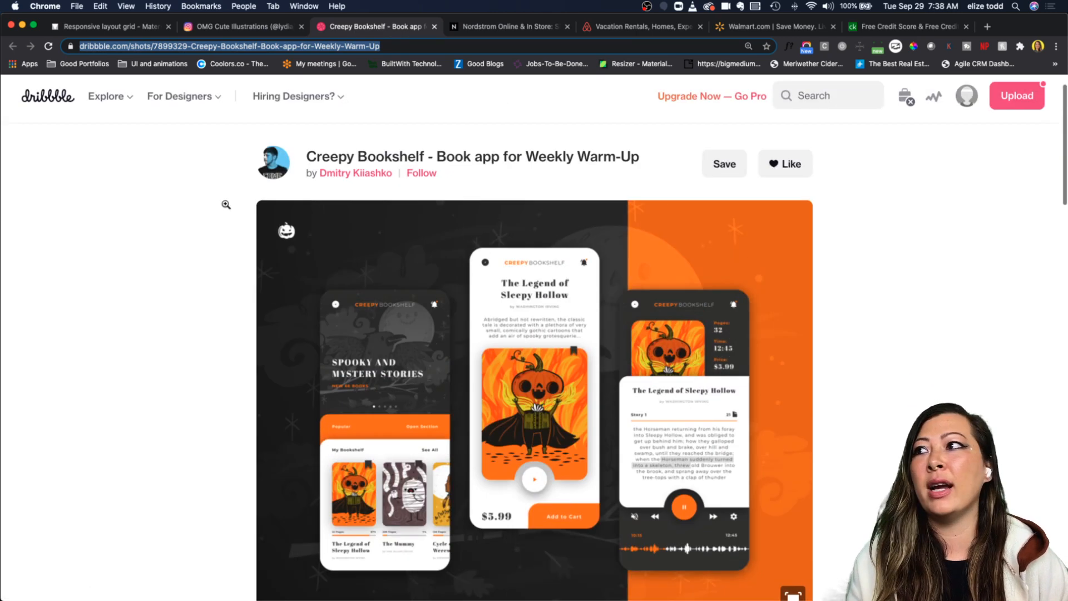
click(22, 26)
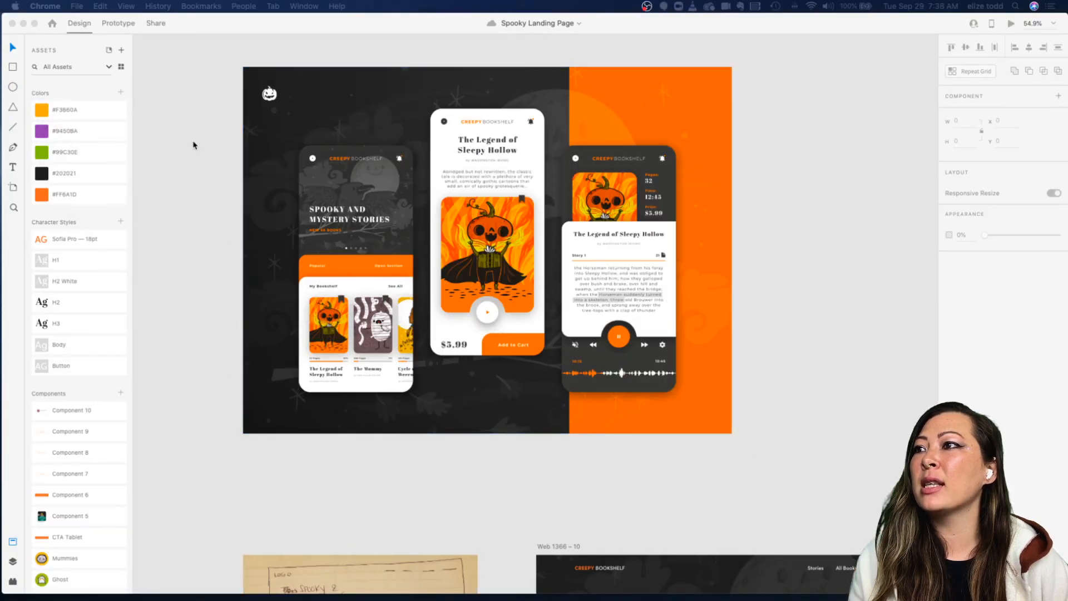
Step: Select the inspiration artboard and zoom out to view all artboards on the canvas
scroll(578, 235, down, 3)
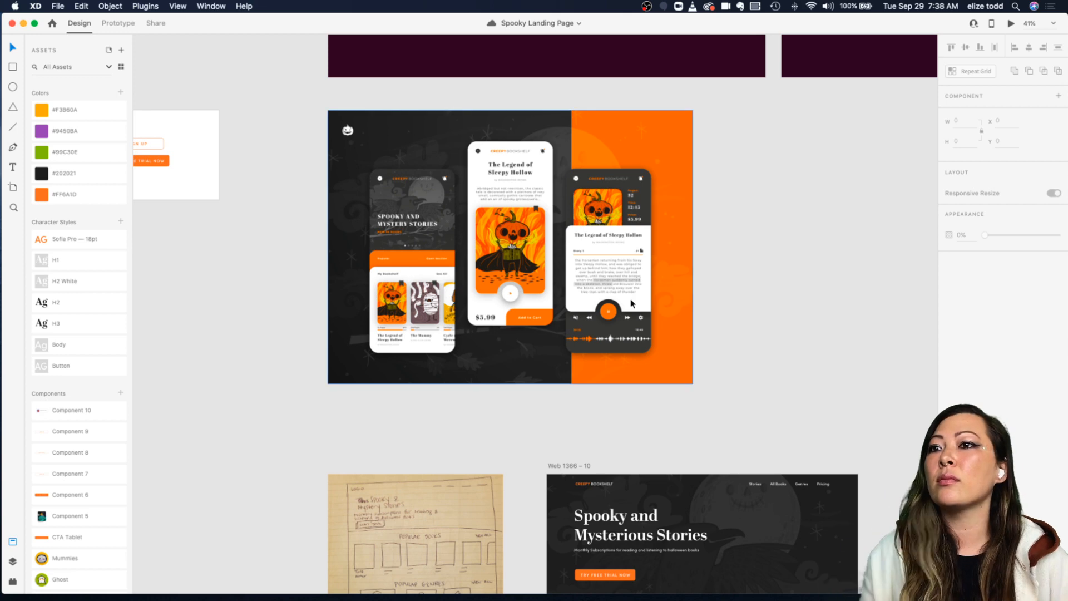
click(662, 272)
scroll(663, 272, down, 3)
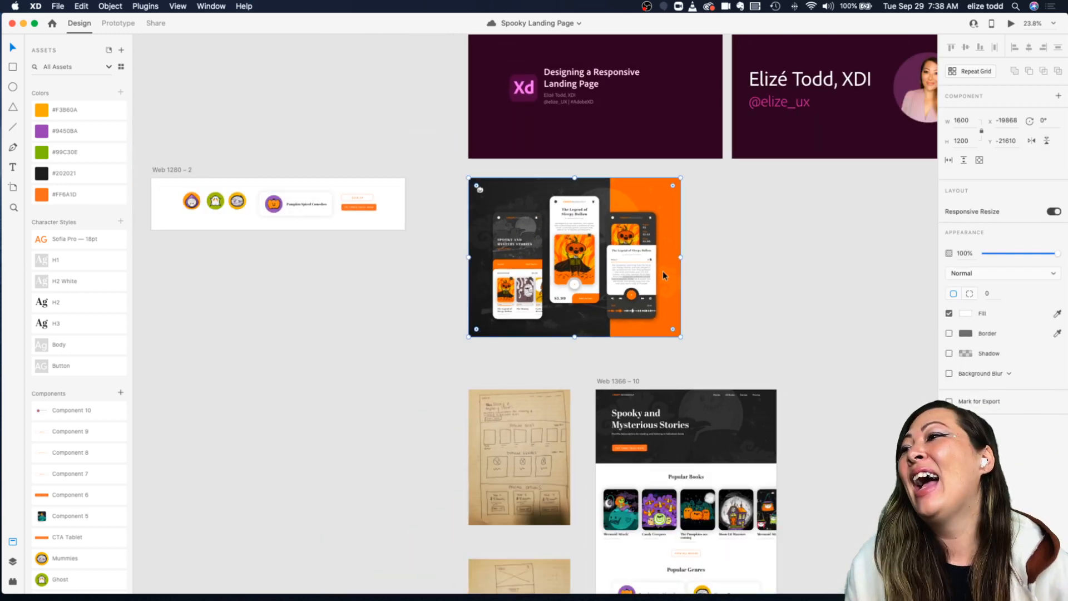
scroll(599, 261, down, 3)
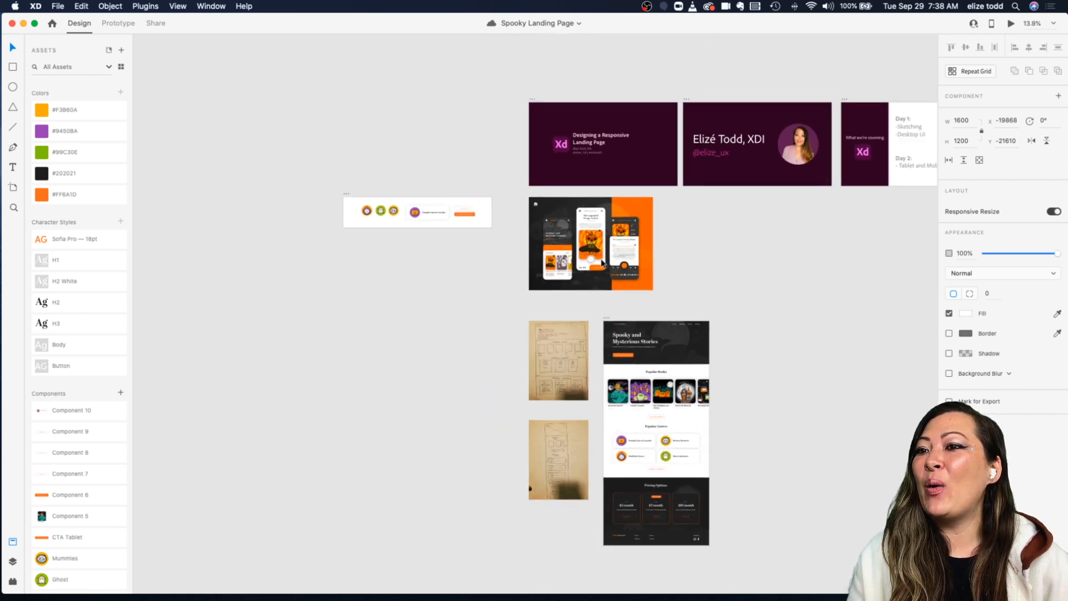
scroll(612, 278, down, 2)
scroll(645, 328, up, 3)
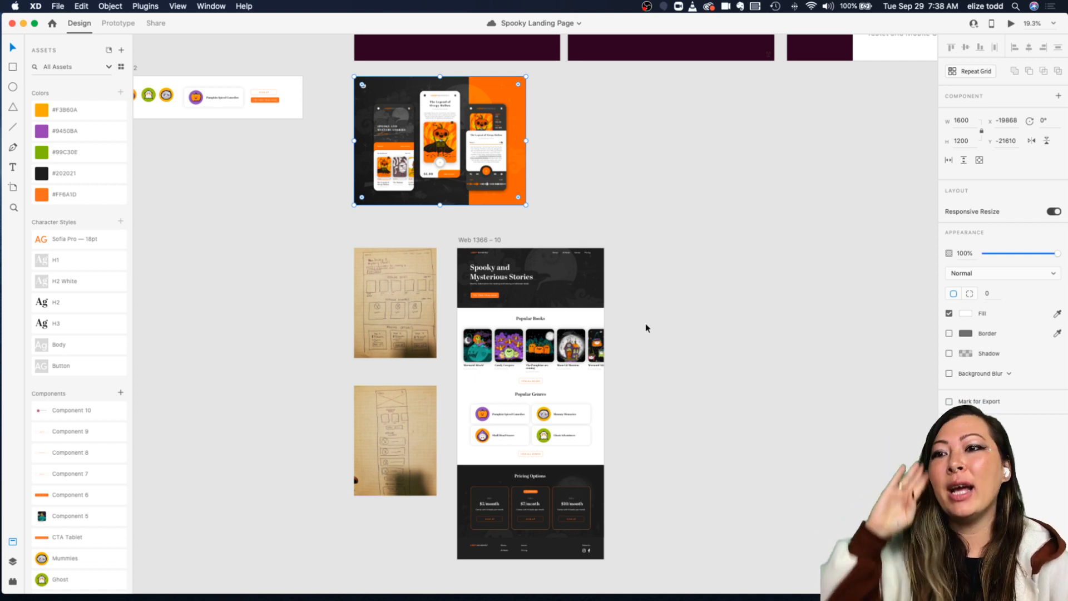
Step: Browse the Credit Karma and Walmart tabs in Chrome as responsive design references, and return to XD
mouse_move(647, 599)
click(839, 591)
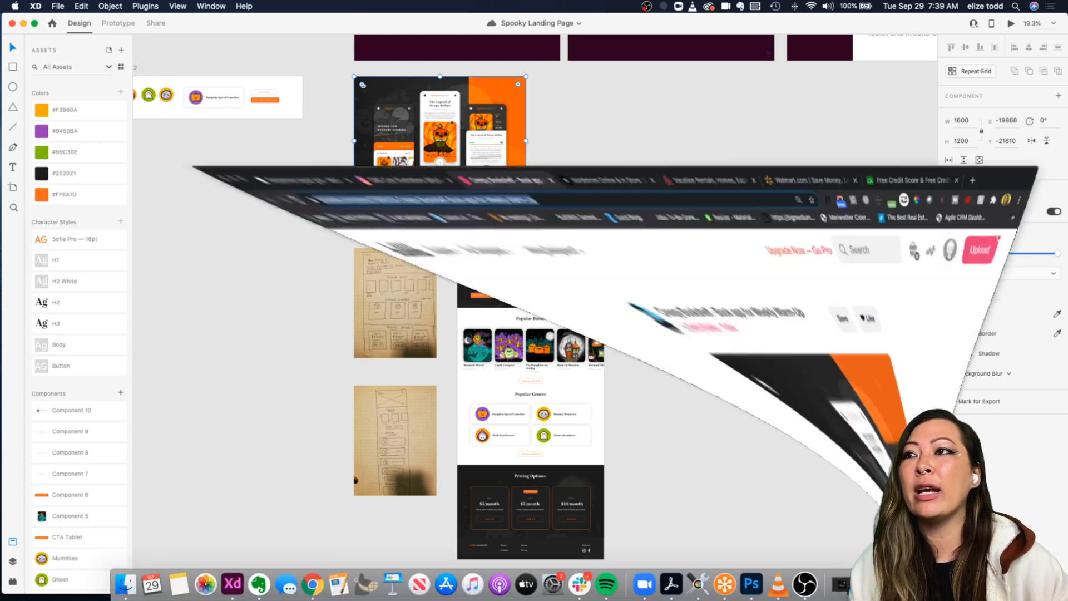
click(870, 26)
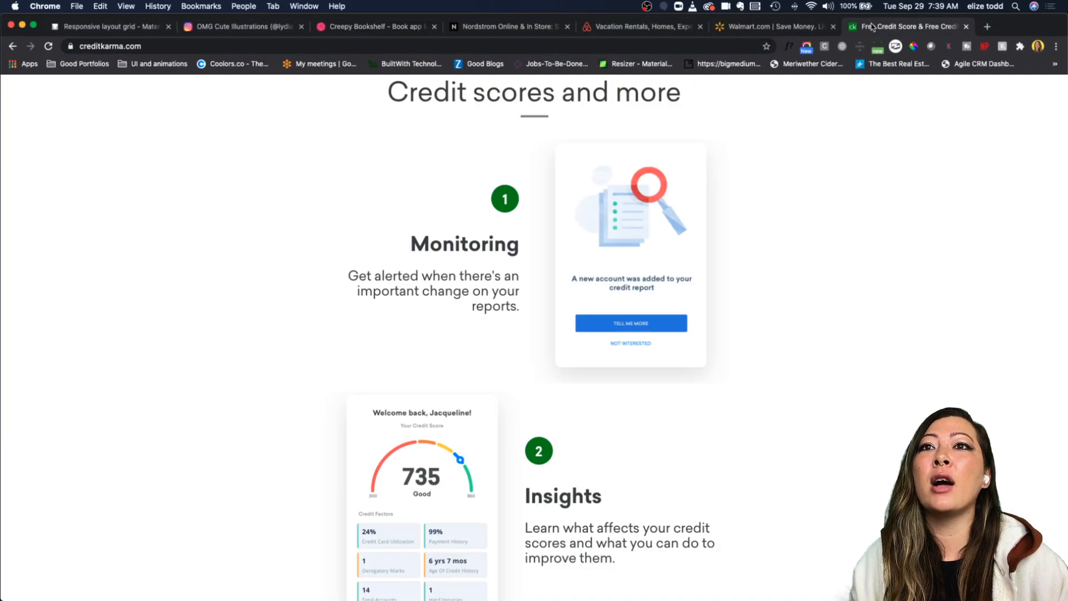
click(791, 28)
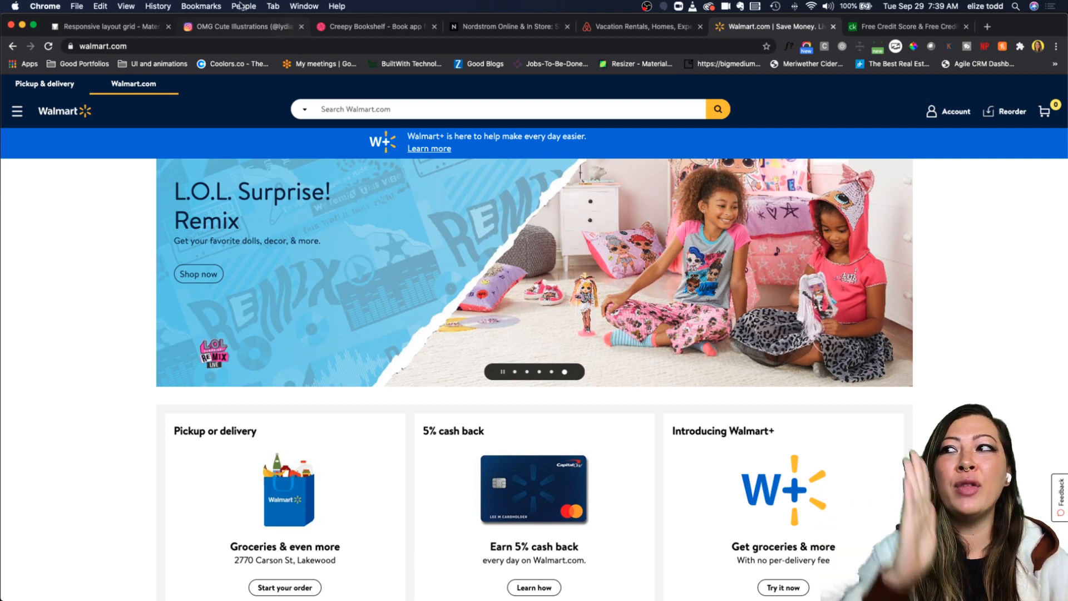
click(23, 25)
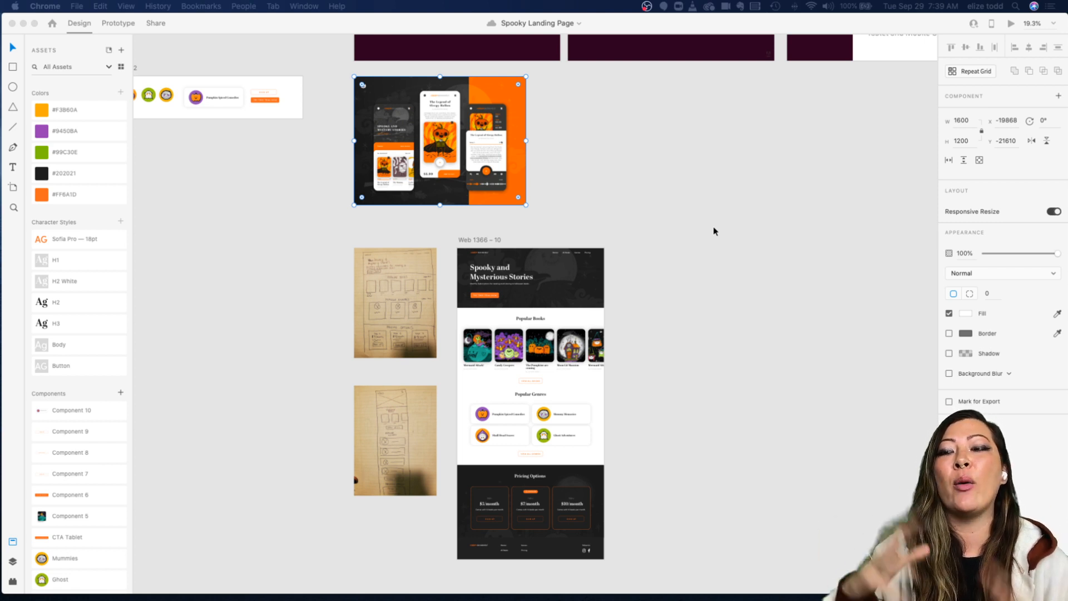
Step: Scroll and zoom over the Web 1366 – 10 artboard and its paper sketches
scroll(714, 232, down, 2)
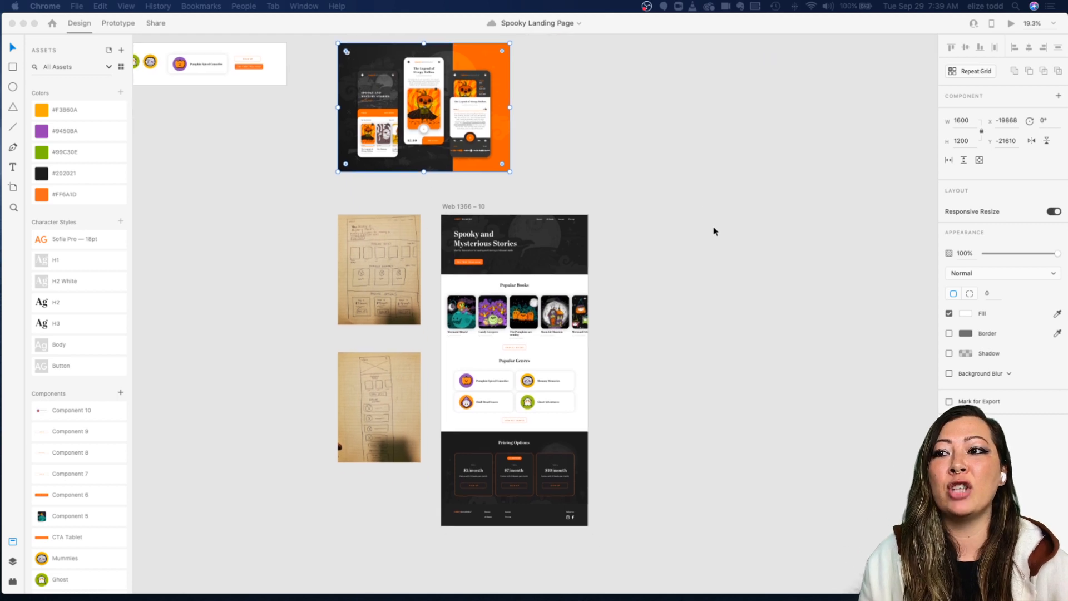
scroll(657, 224, down, 2)
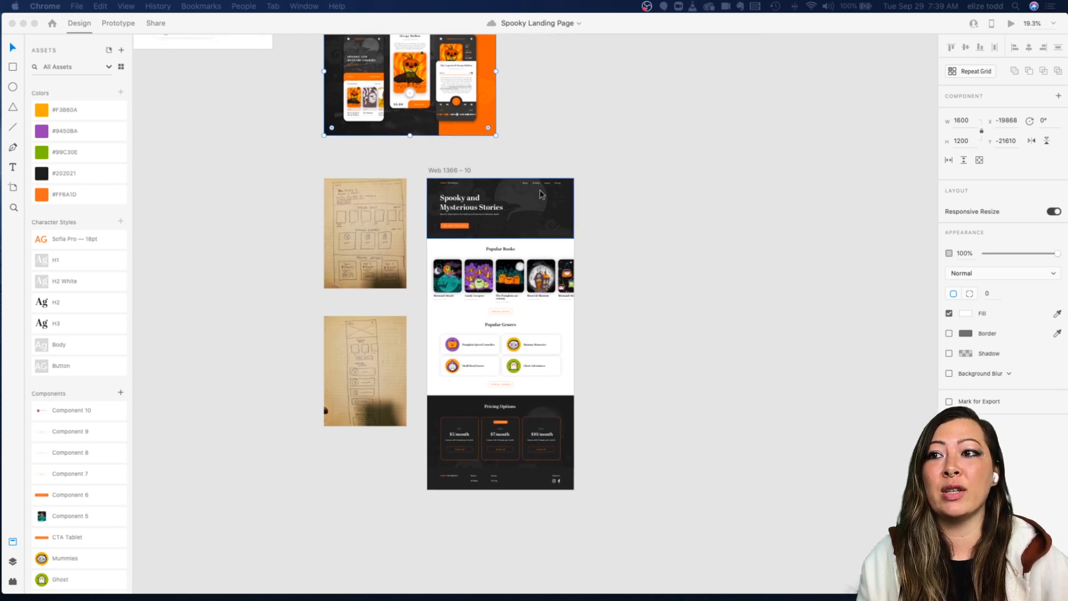
click(596, 155)
scroll(595, 155, up, 3)
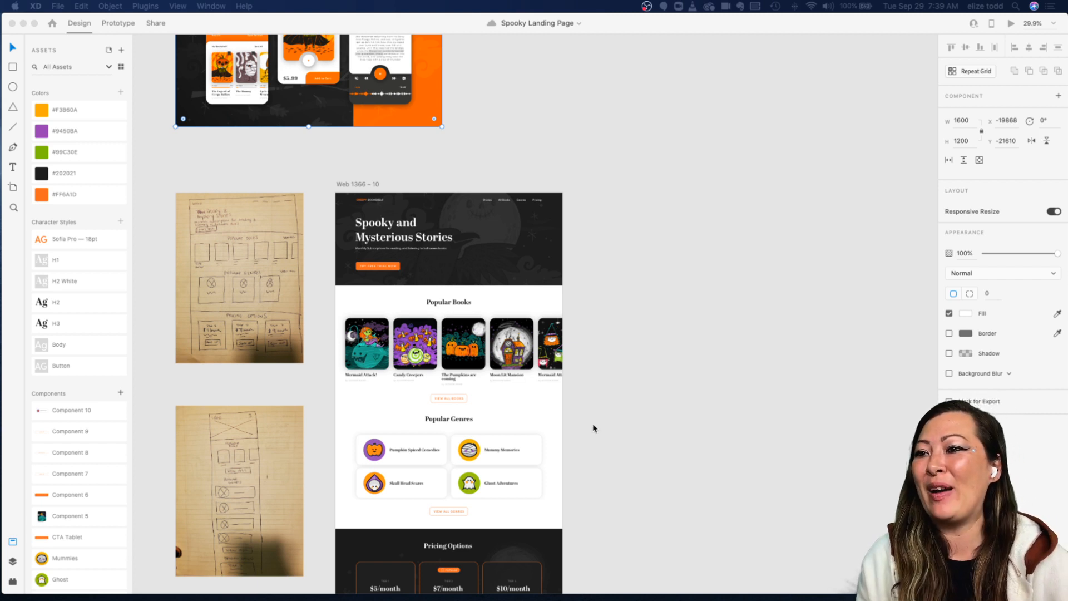
scroll(680, 370, down, 2)
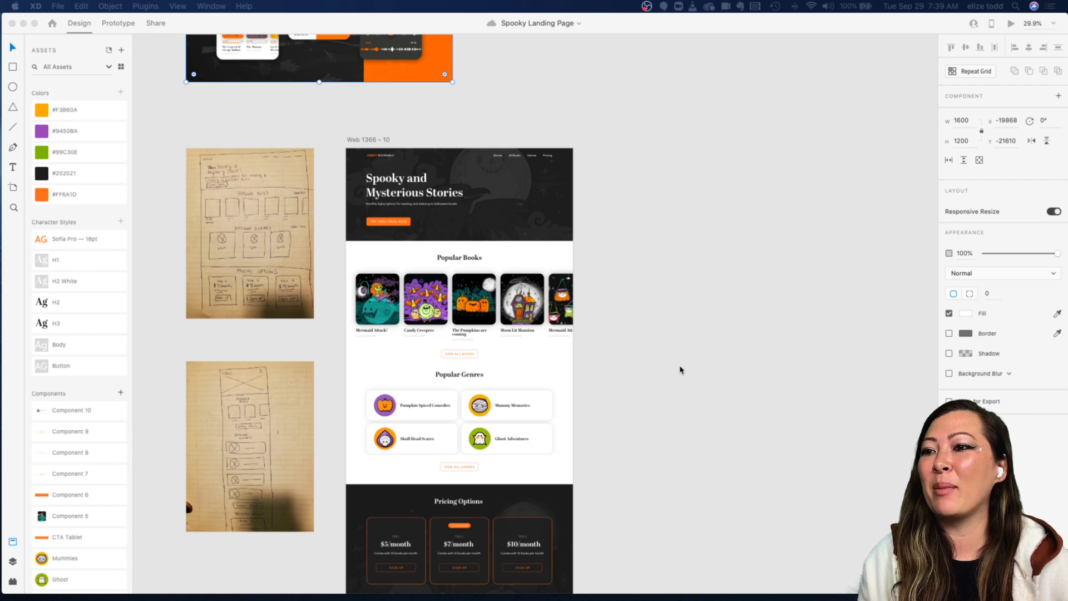
scroll(663, 364, down, 2)
scroll(664, 366, down, 3)
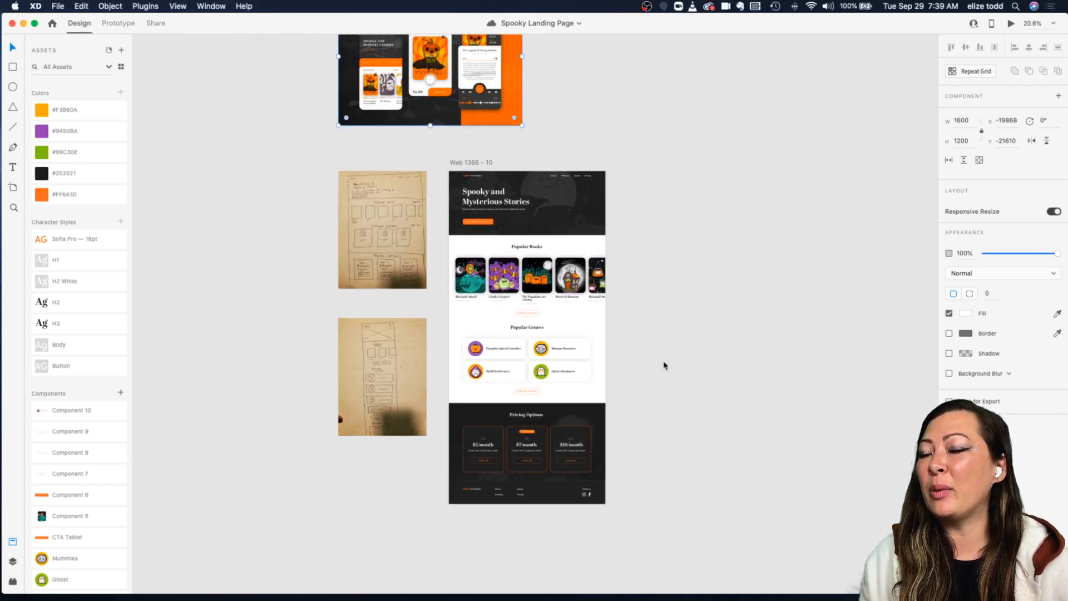
Step: Add an iPad Pro 10.5in artboard beside the Web 1366 – 10 artboard with the Artboard tool
scroll(664, 366, right, 2)
scroll(664, 365, up, 1)
key(a)
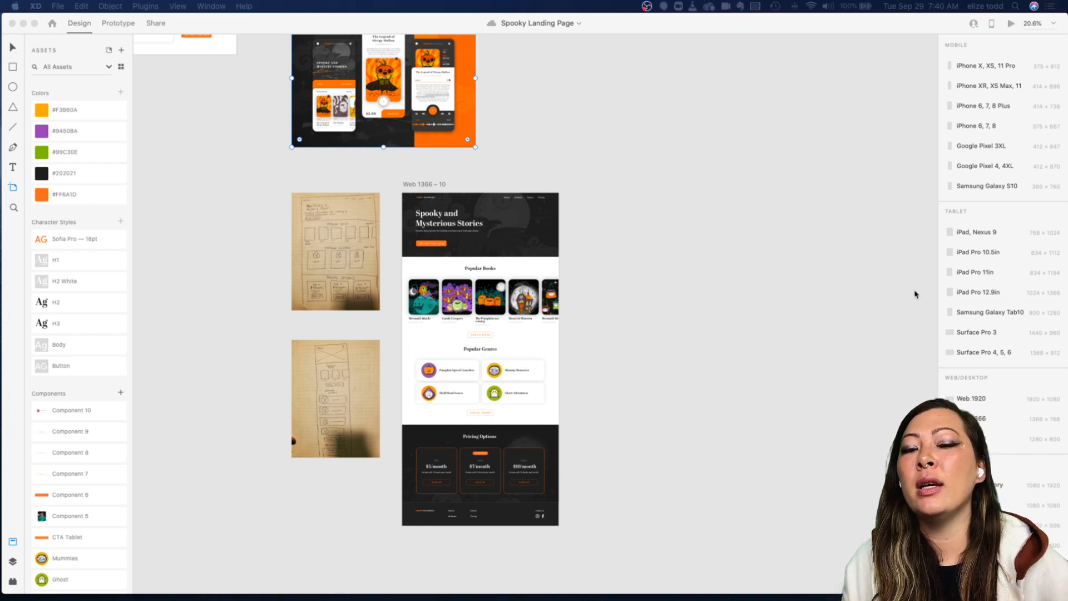
scroll(960, 334, down, 1)
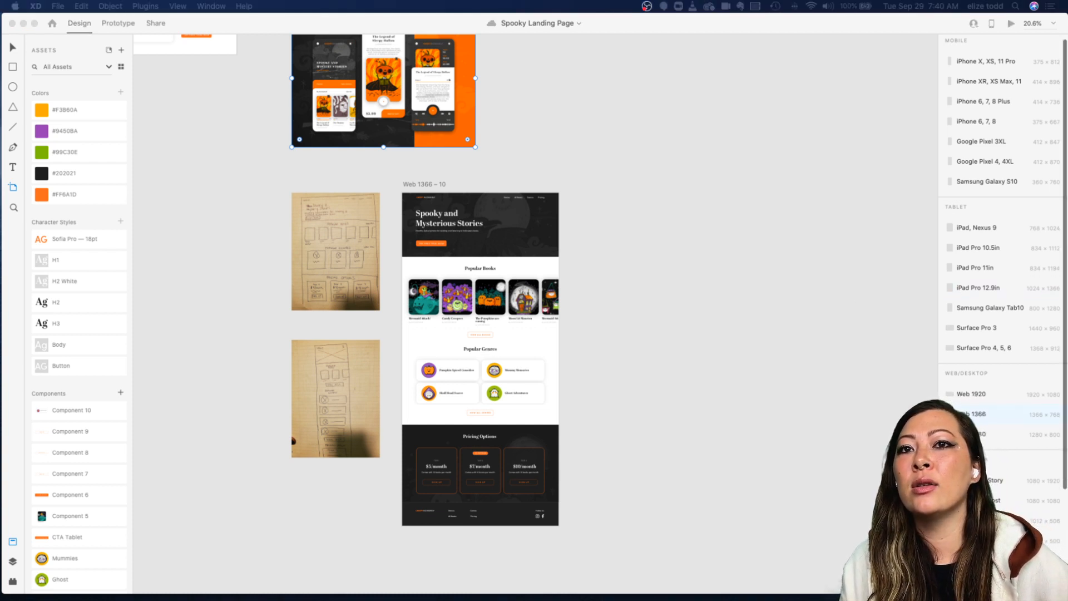
click(975, 248)
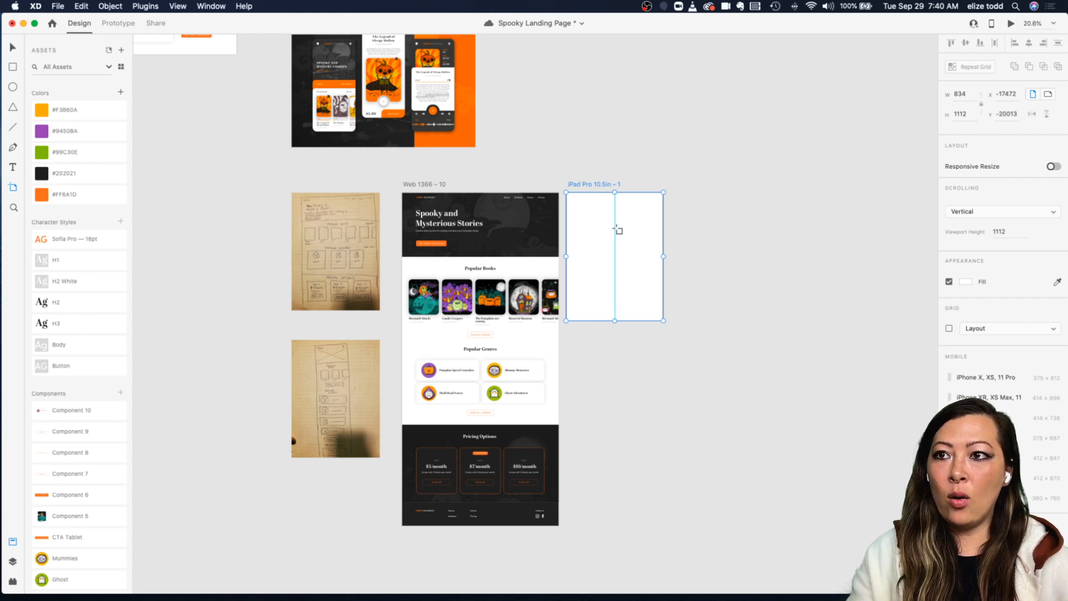
key(Escape)
key(v)
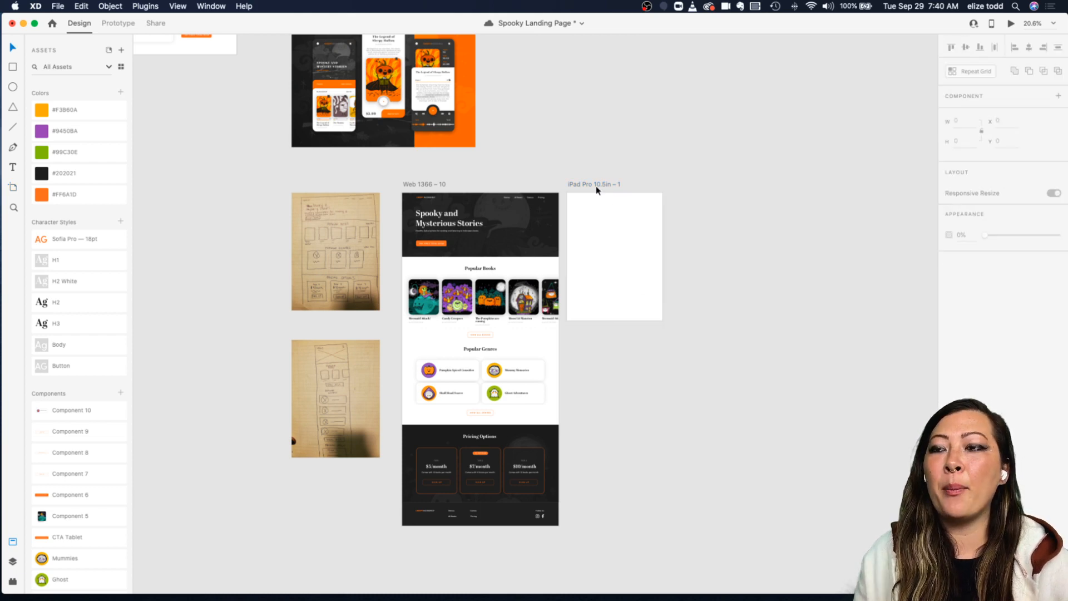
Step: Select the new iPad Pro 10.5in – 1 artboard, zoom in and save the document
click(597, 190)
scroll(595, 189, up, 5)
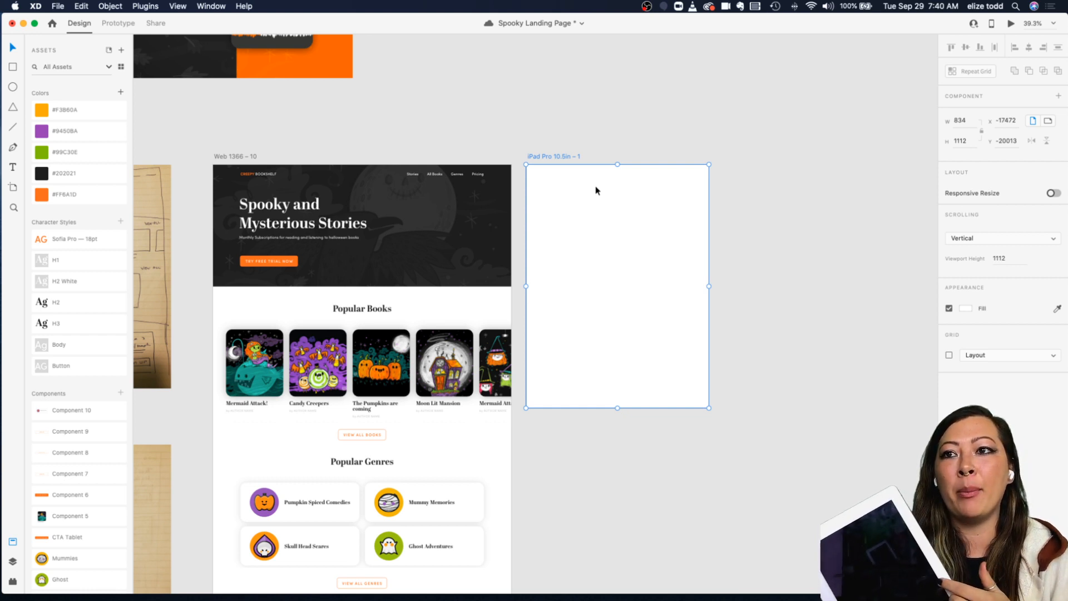
key(super+s)
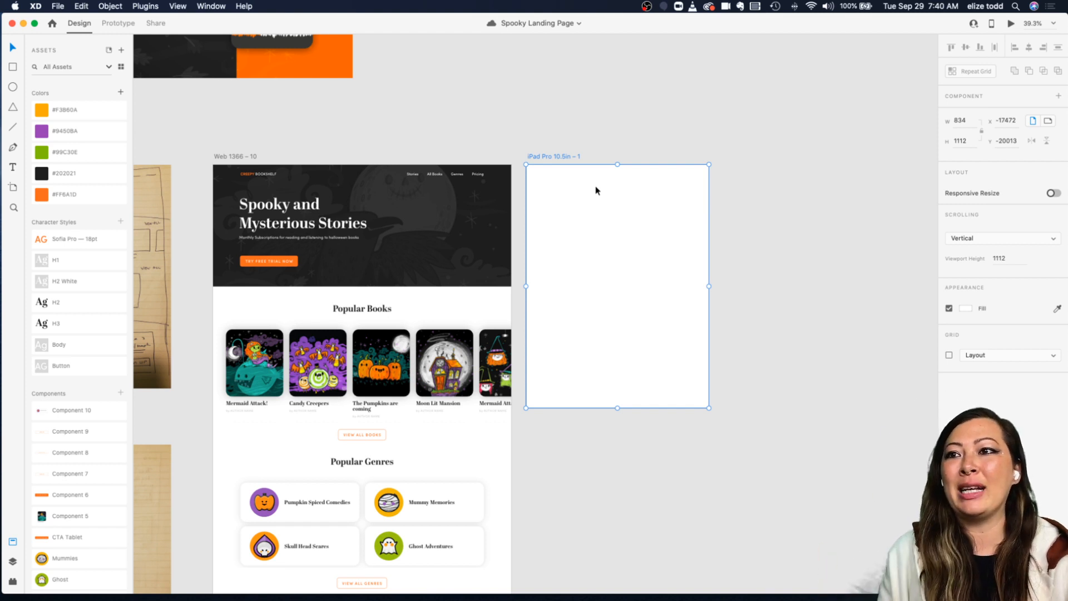
Step: Select the iPad Pro 10.5in – 1 artboard next to the desktop design
click(602, 128)
scroll(602, 128, down, 2)
scroll(602, 128, right, 1)
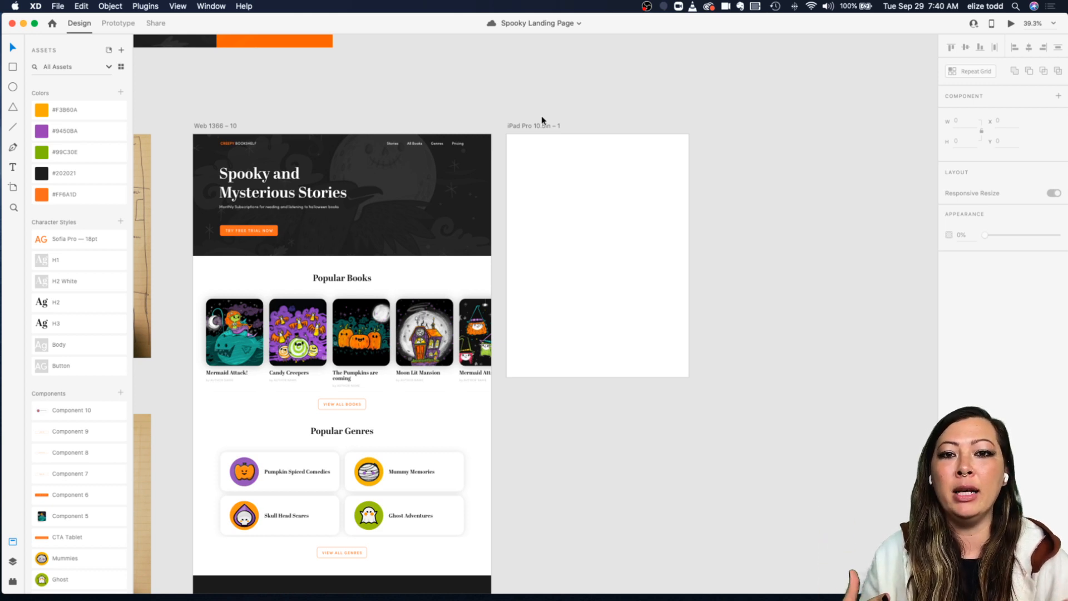
click(518, 127)
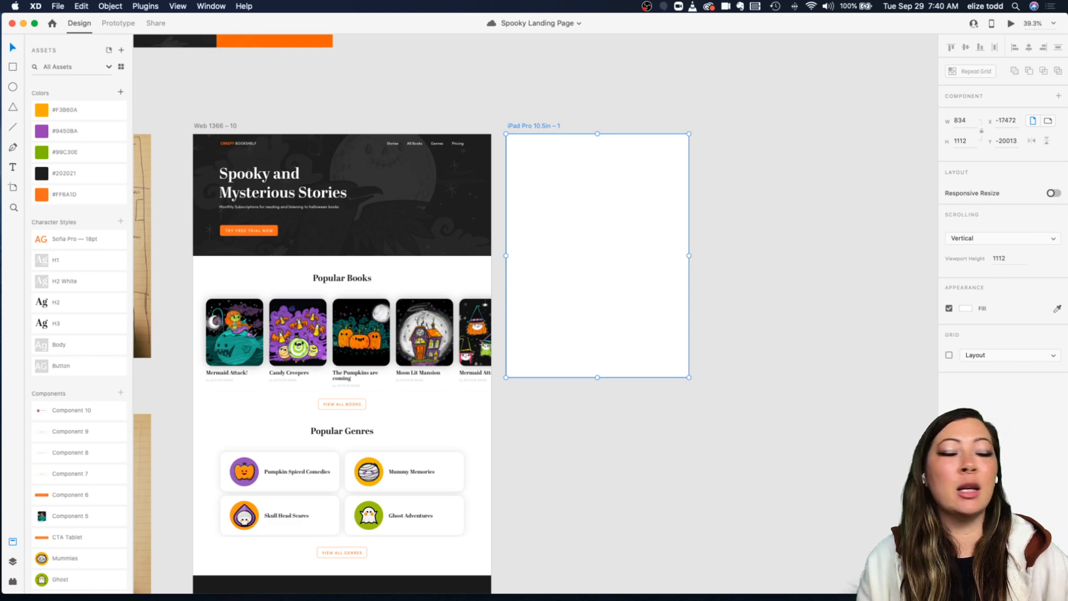
click(613, 123)
scroll(613, 123, up, 6)
scroll(613, 122, down, 4)
scroll(613, 123, left, 3)
scroll(613, 122, down, 1)
scroll(378, 167, left, 4)
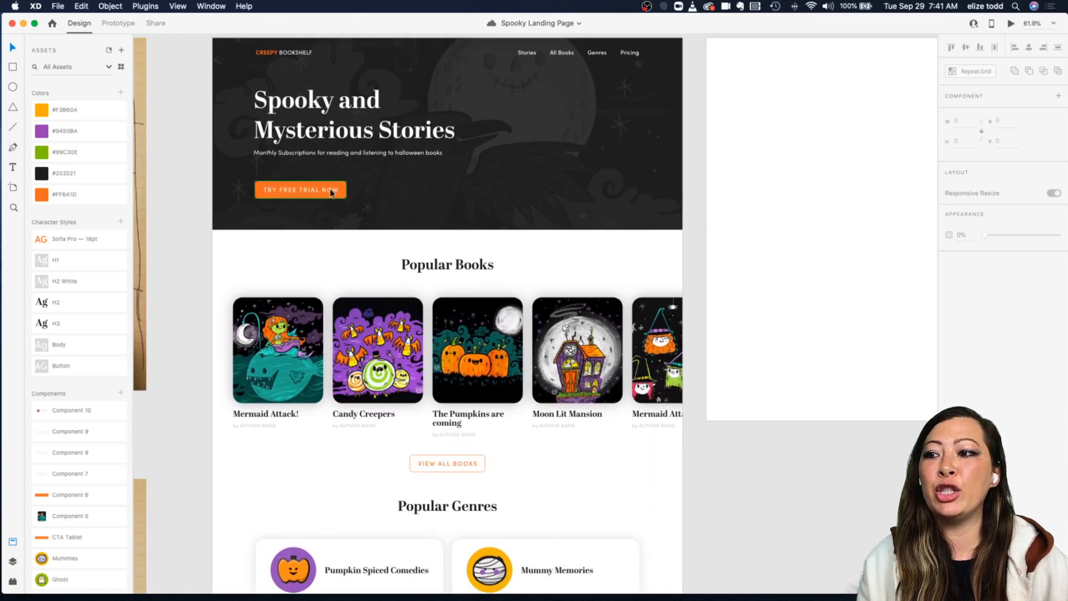
Step: Scroll through the desktop landing page sections alongside the empty tablet artboard and sketches
scroll(324, 412, down, 2)
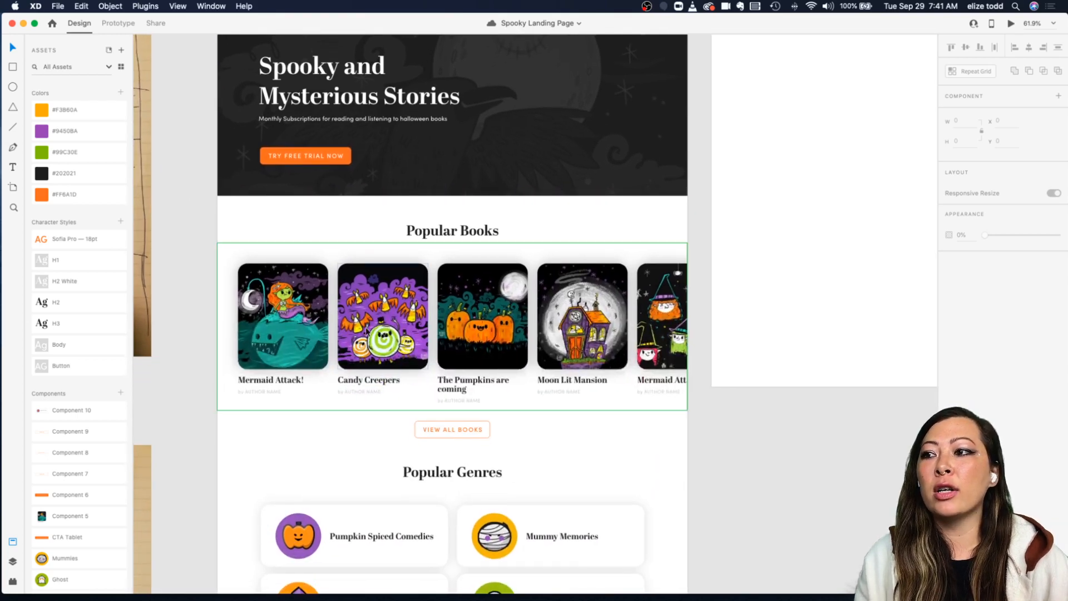
scroll(324, 410, down, 4)
scroll(310, 334, down, 3)
scroll(310, 334, left, 1)
scroll(311, 333, down, 1)
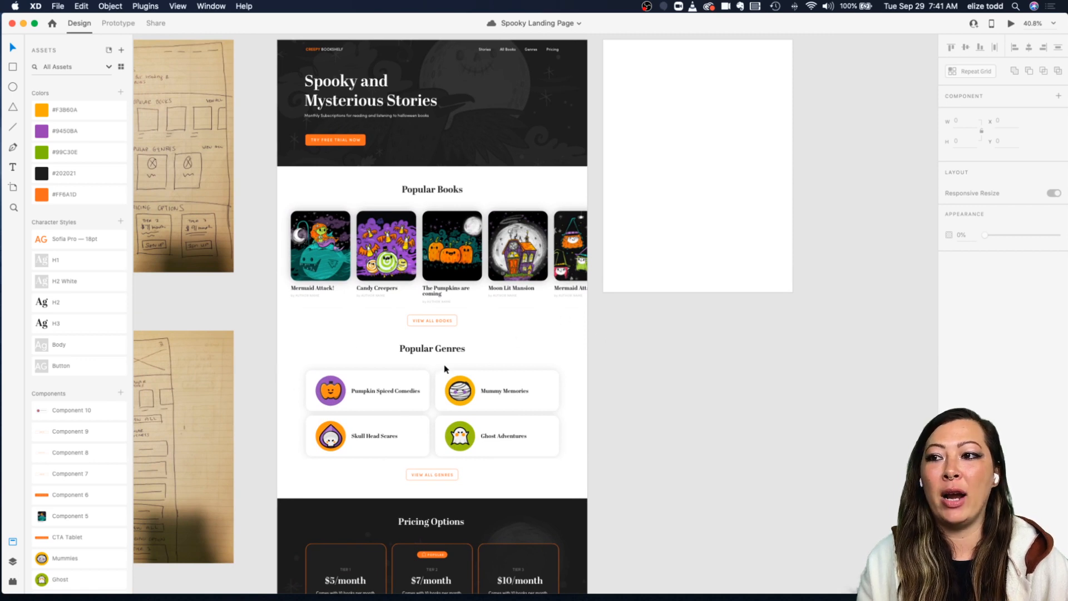
scroll(455, 408, down, 1)
scroll(455, 407, down, 3)
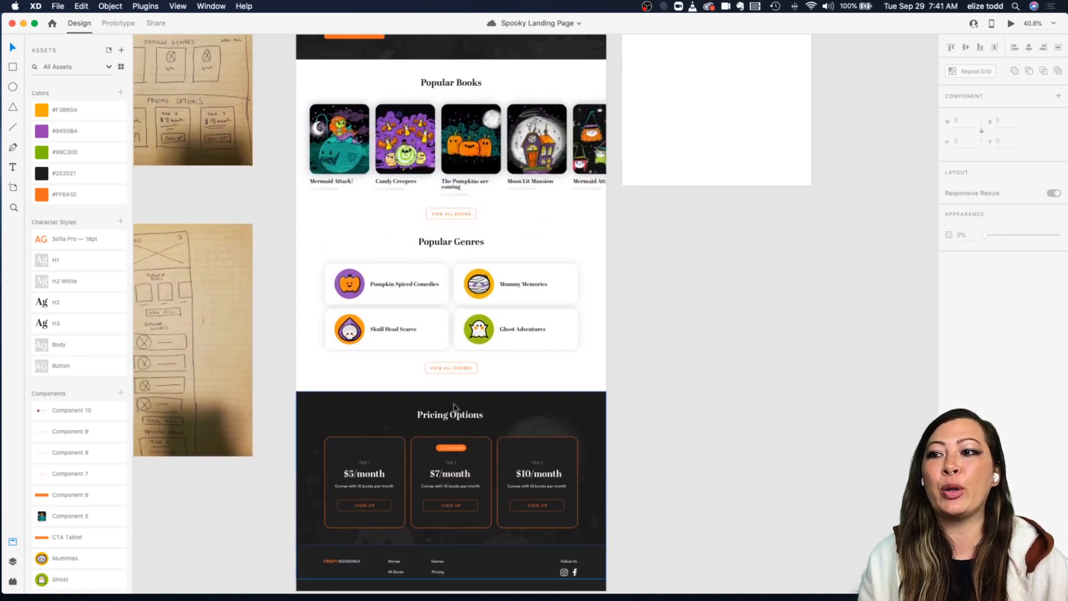
scroll(456, 408, up, 1)
scroll(623, 320, up, 5)
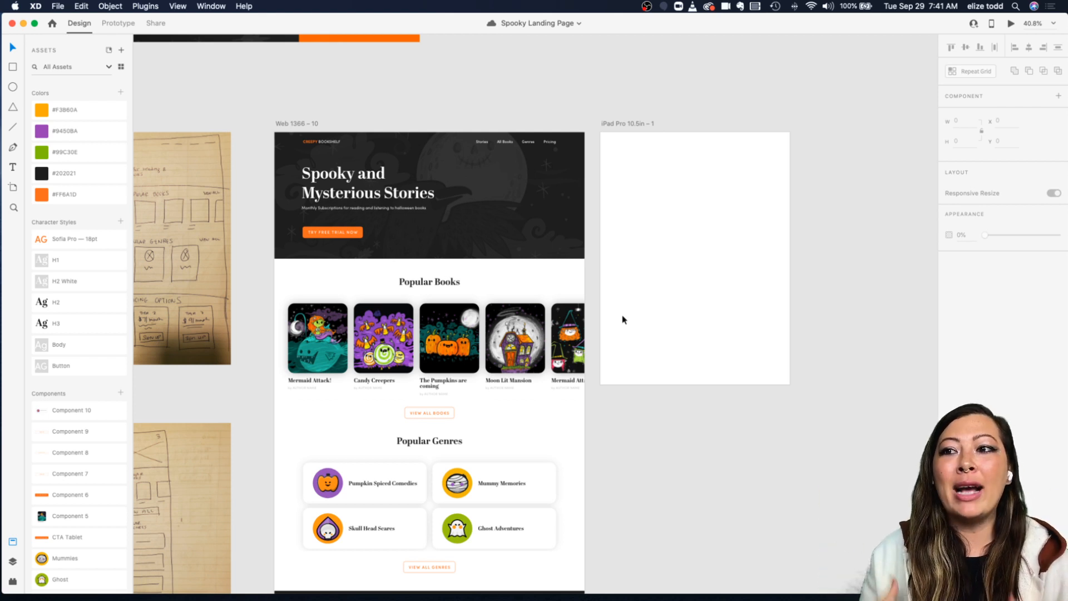
scroll(623, 320, left, 5)
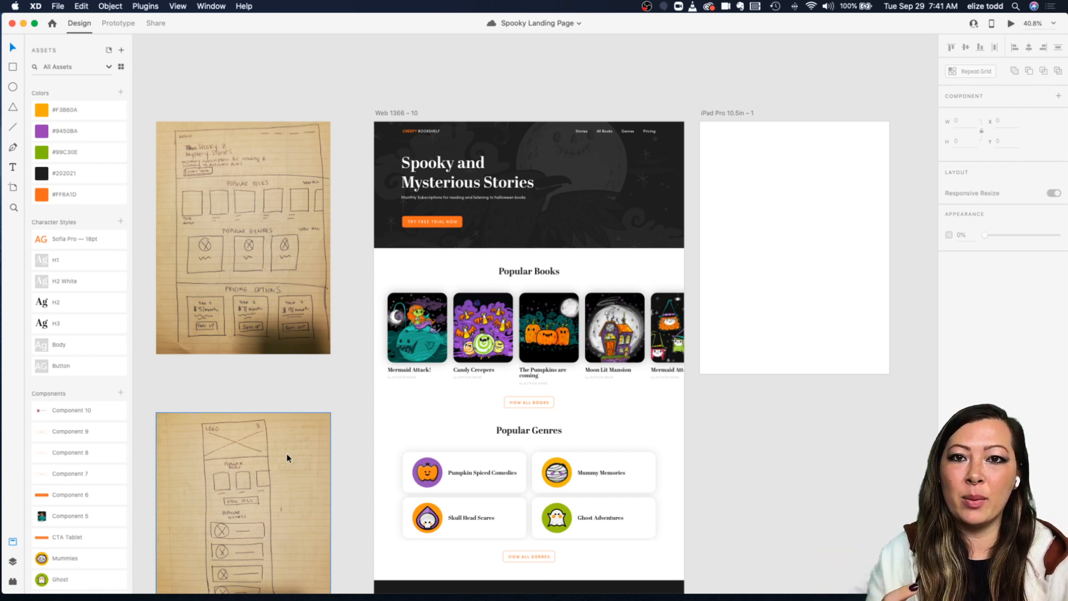
Step: Inspect the hero header's background and navigation layers in the Web 1366 – 10 artboard
scroll(286, 453, right, 5)
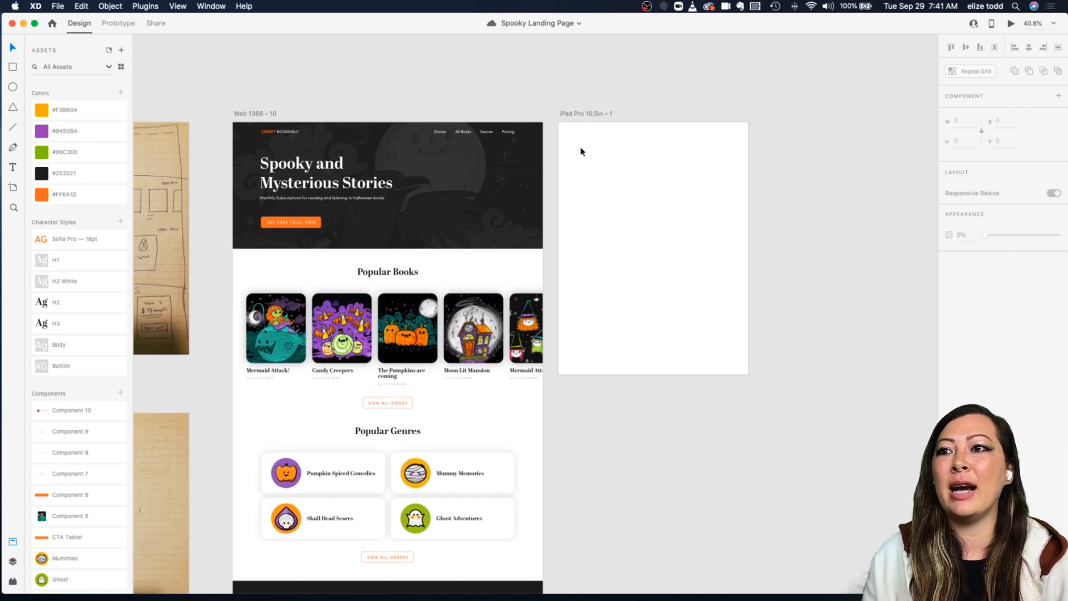
scroll(441, 107, up, 5)
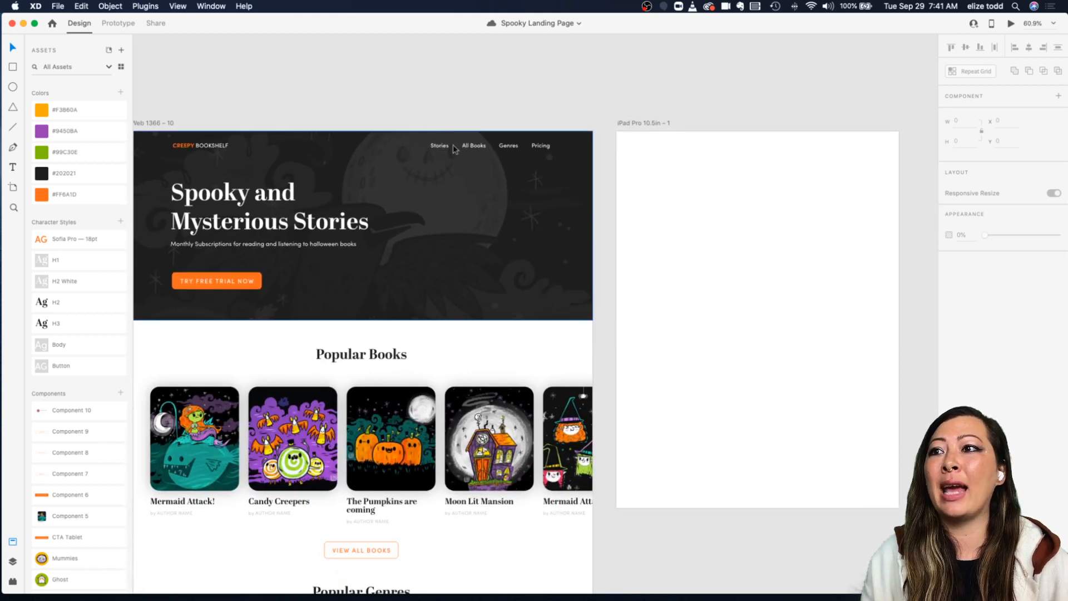
click(454, 149)
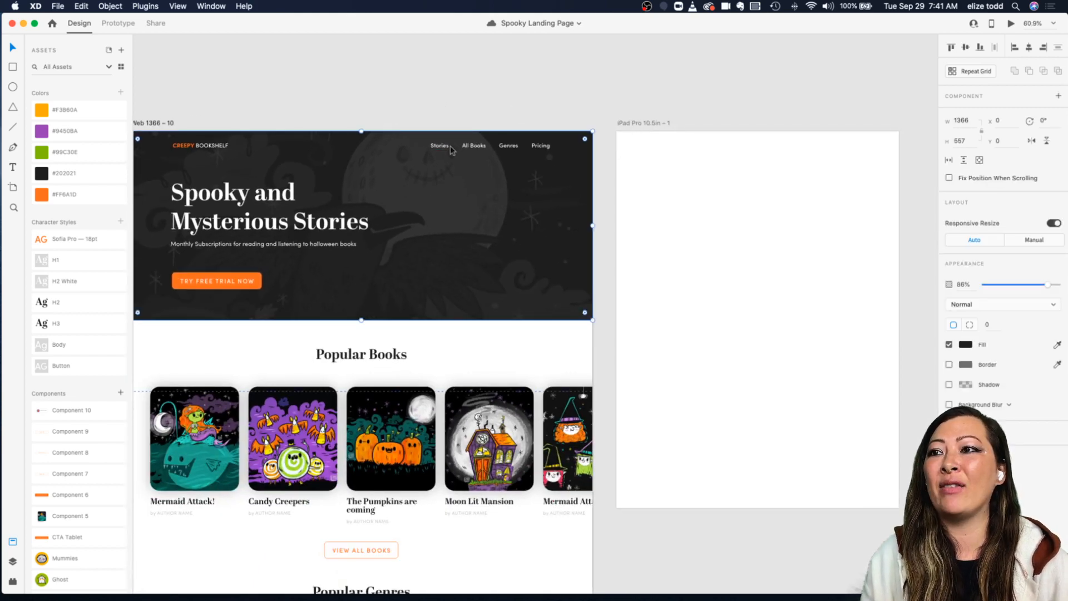
click(454, 149)
scroll(445, 150, left, 2)
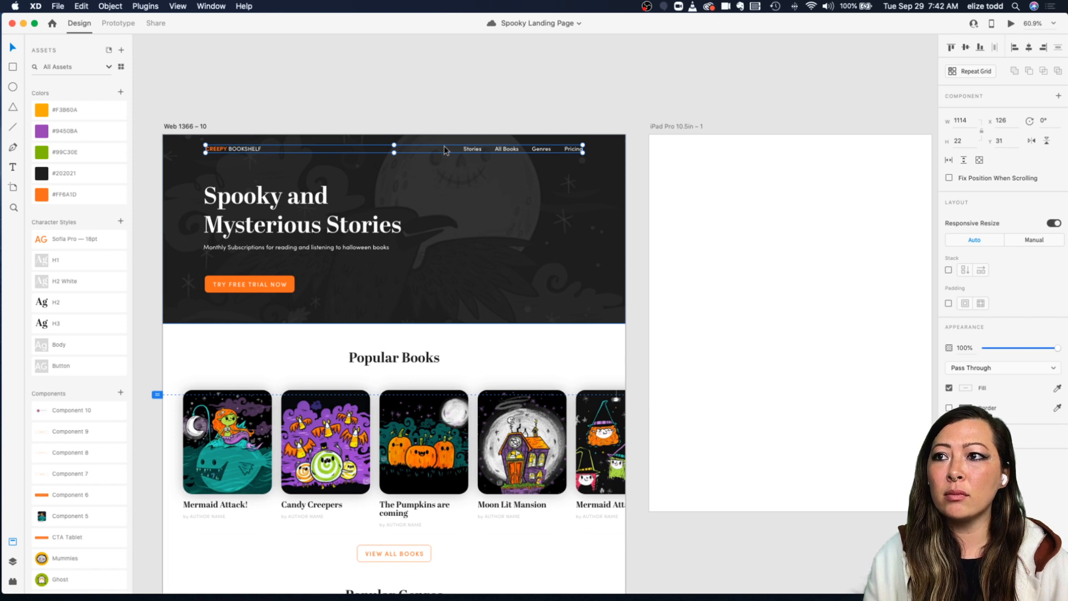
scroll(376, 117, down, 2)
scroll(375, 117, left, 1)
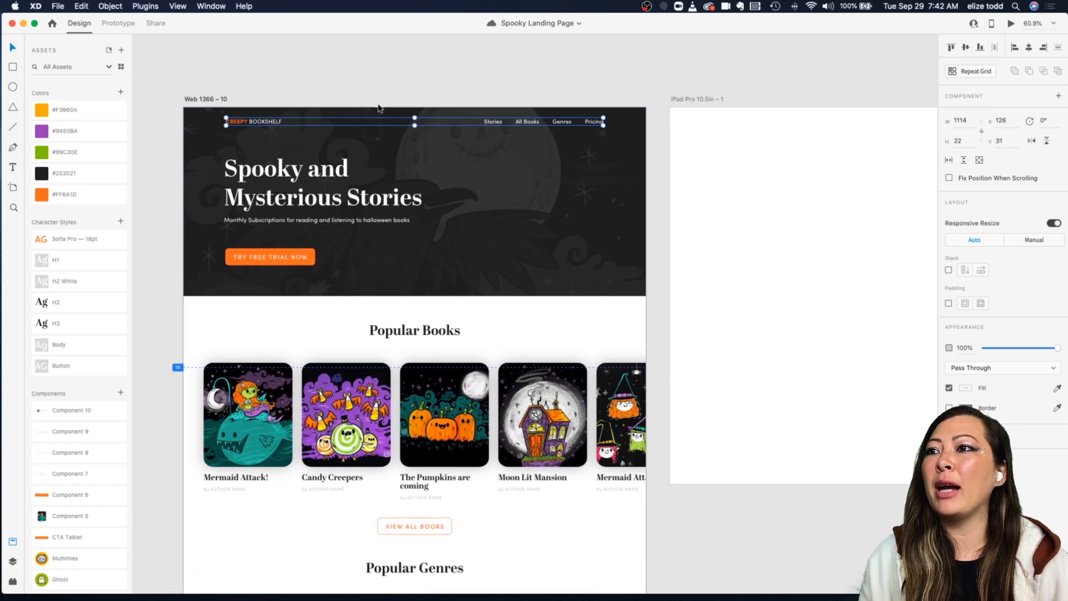
click(197, 139)
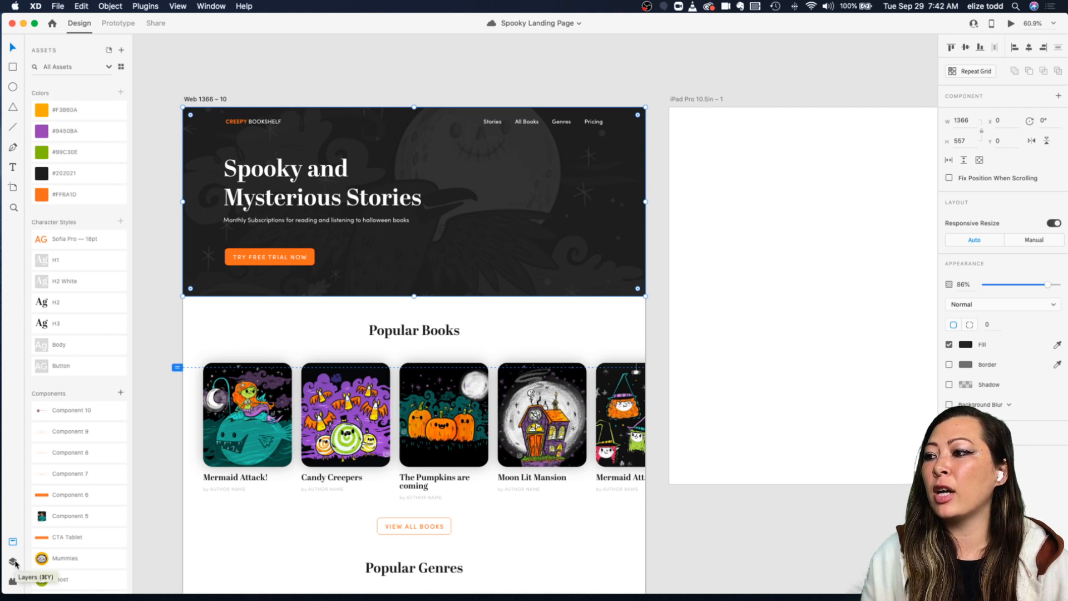
click(14, 562)
scroll(479, 165, left, 2)
scroll(479, 165, up, 1)
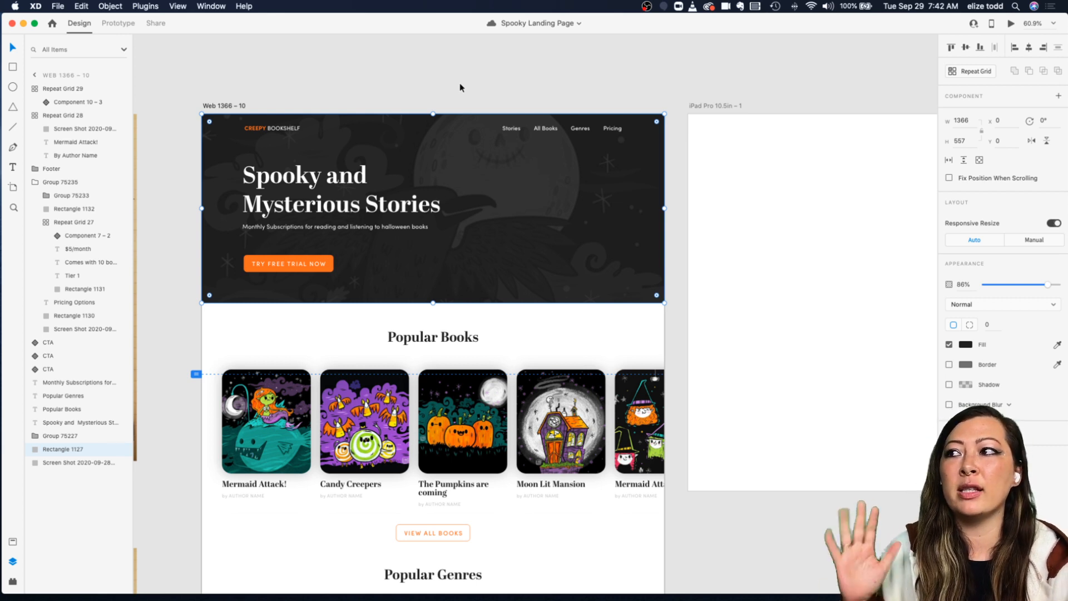
click(389, 88)
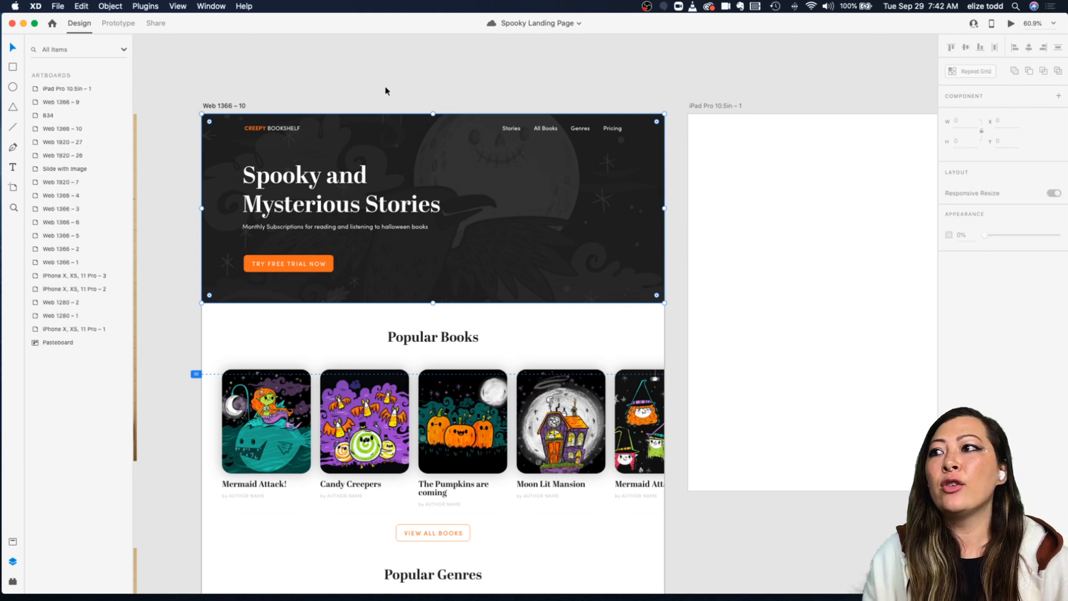
Step: Try repositioning the hero background rectangle and its screenshot layer in the desktop header
click(354, 133)
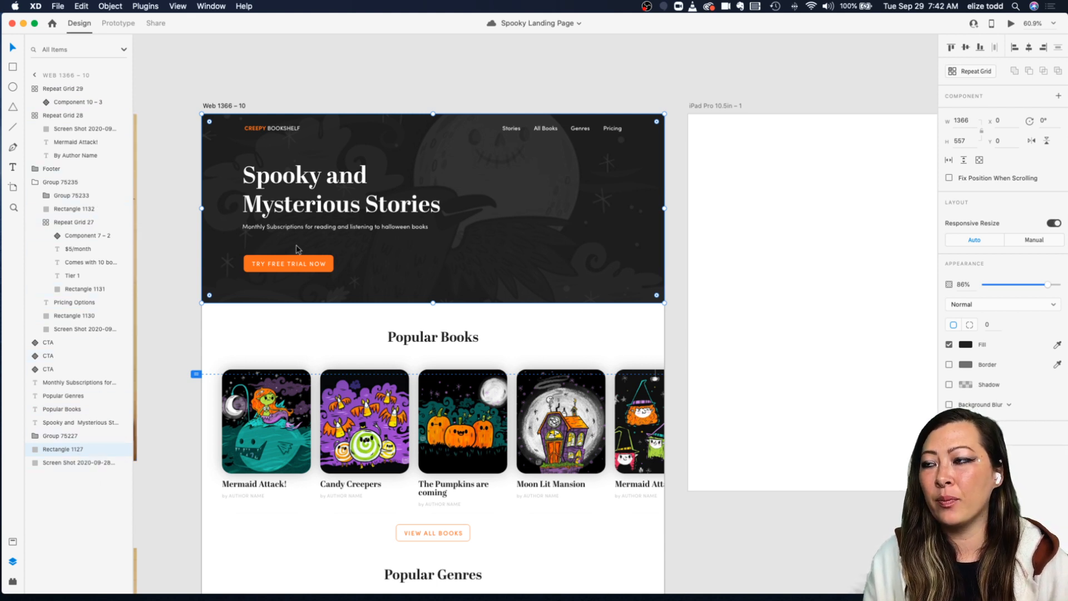
drag(365, 153, 402, 141)
key(super+z)
click(213, 139)
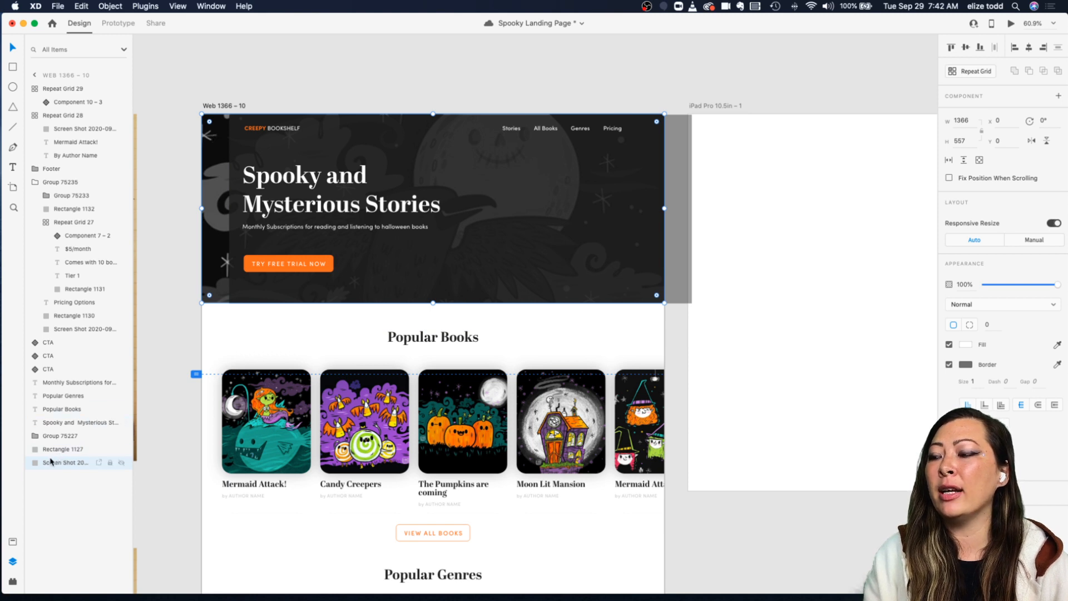
click(350, 140)
drag(367, 150, 337, 149)
click(283, 90)
Step: Paste the hero background and screenshot into the iPad Pro 10.5in – 1 artboard and try resizing them
scroll(696, 190, down, 5)
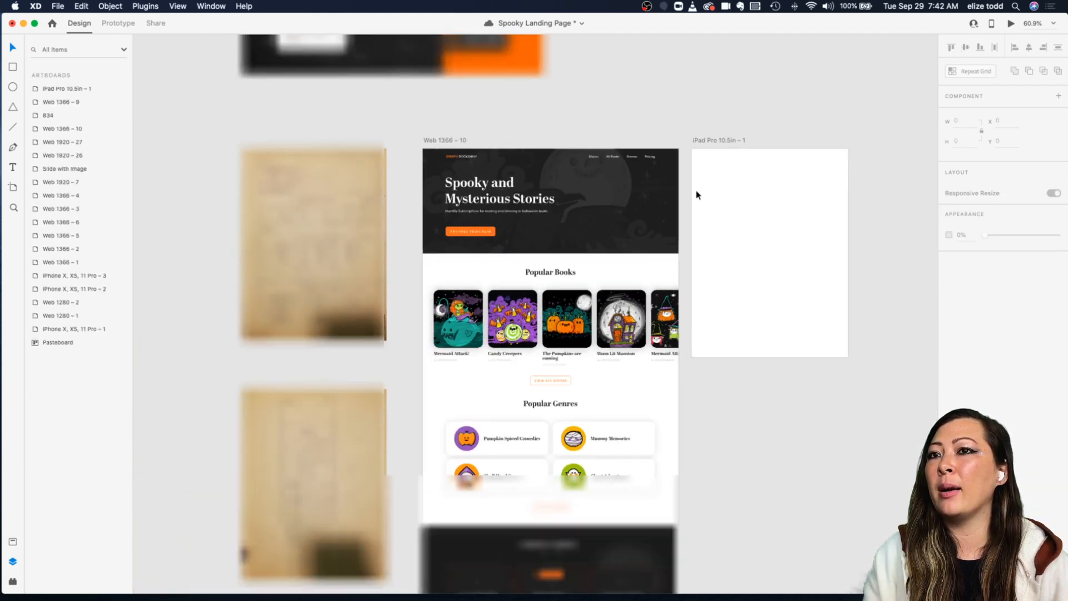
scroll(720, 148, right, 3)
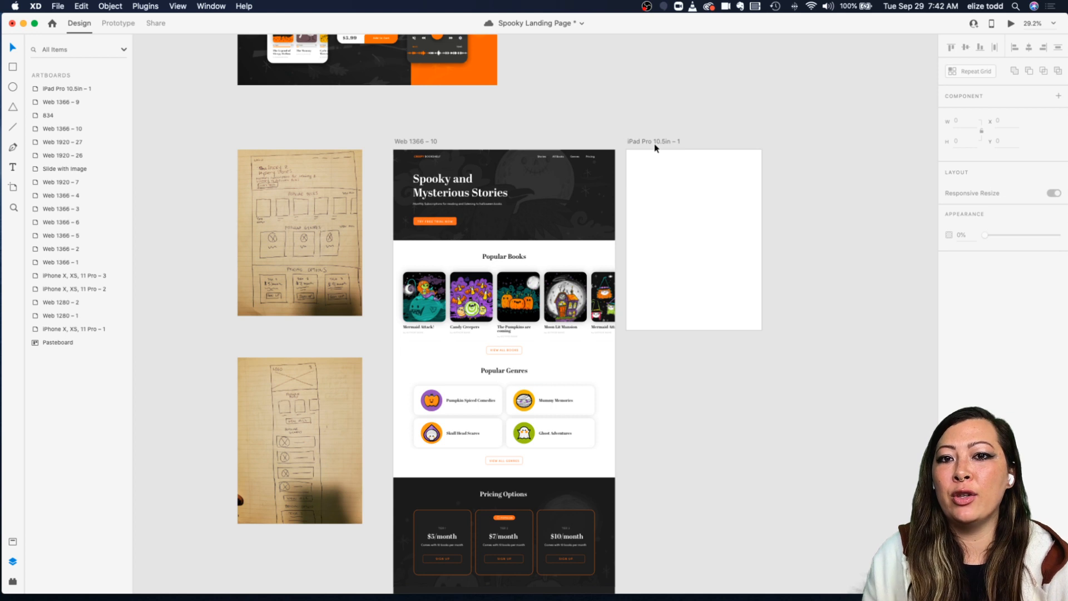
click(589, 179)
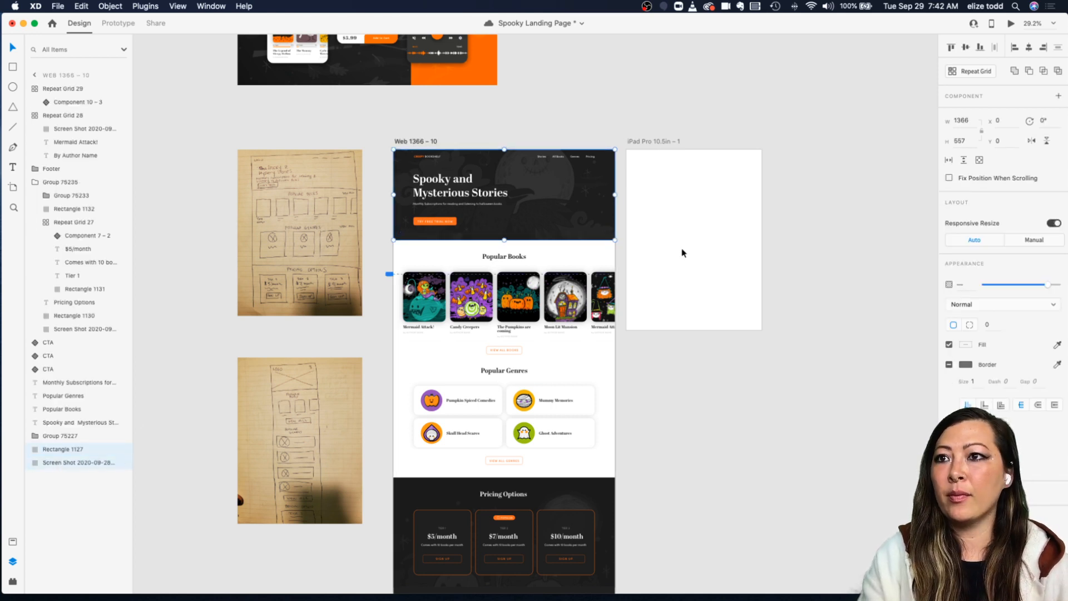
click(643, 144)
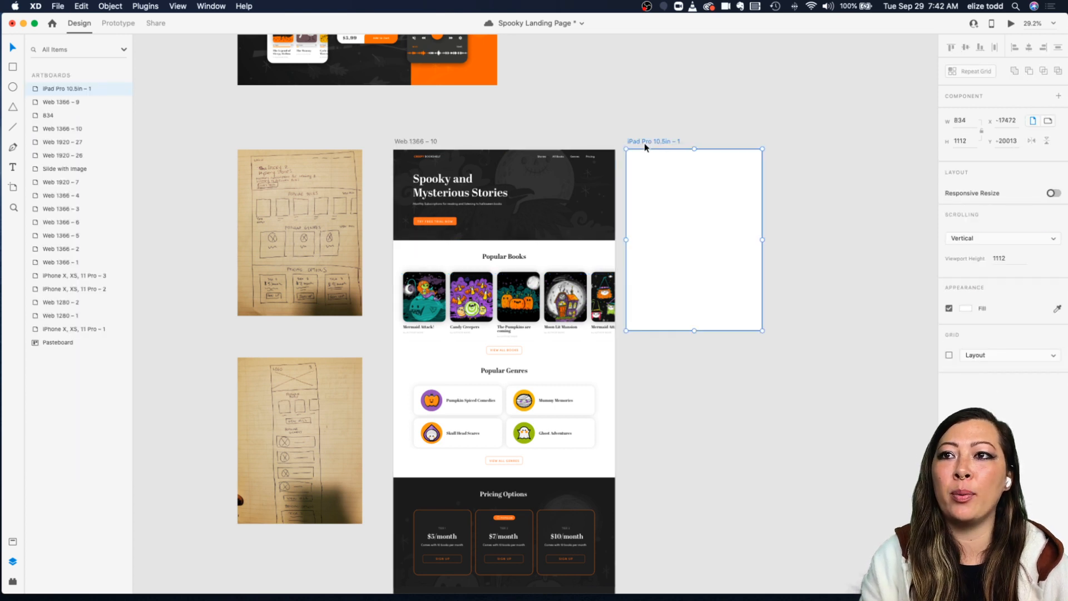
key(super+v)
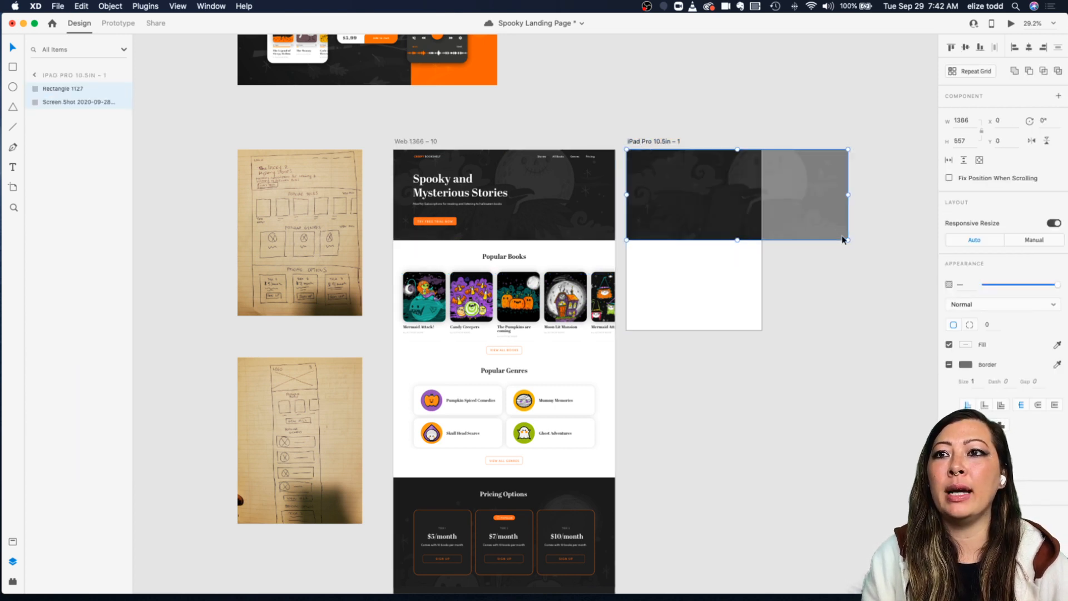
drag(848, 241, 763, 219)
key(super+z)
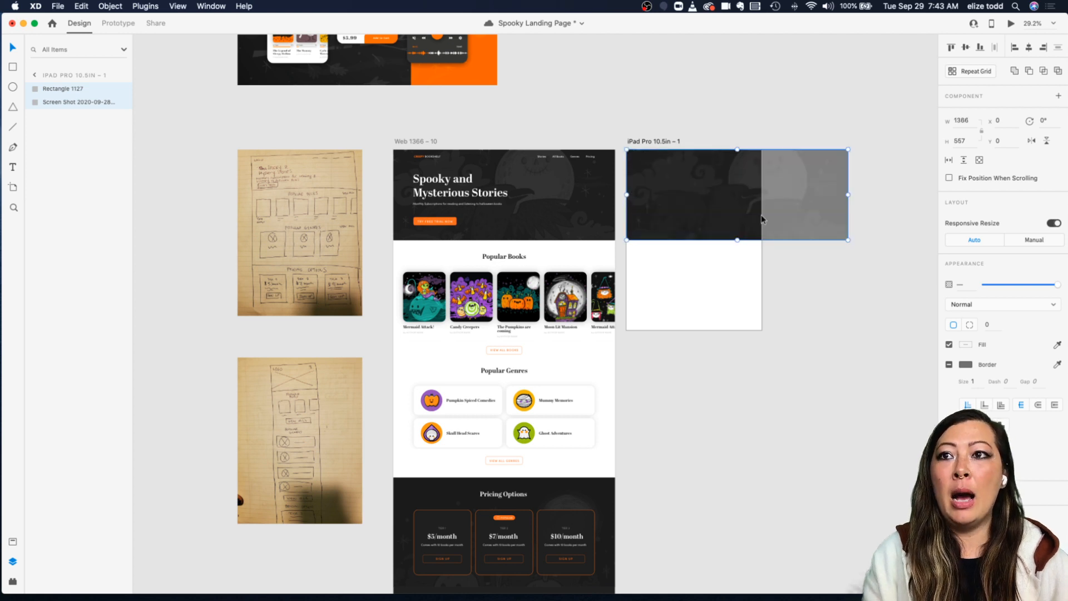
Step: Delete the iPad Pro 10.5in – 1 artboard
key(Escape)
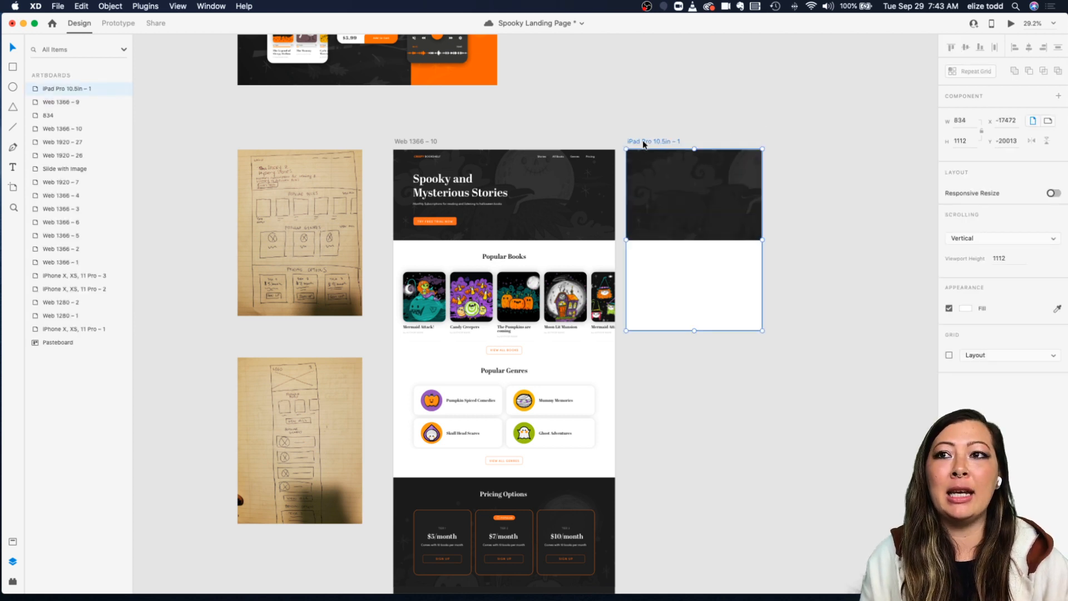
key(Delete)
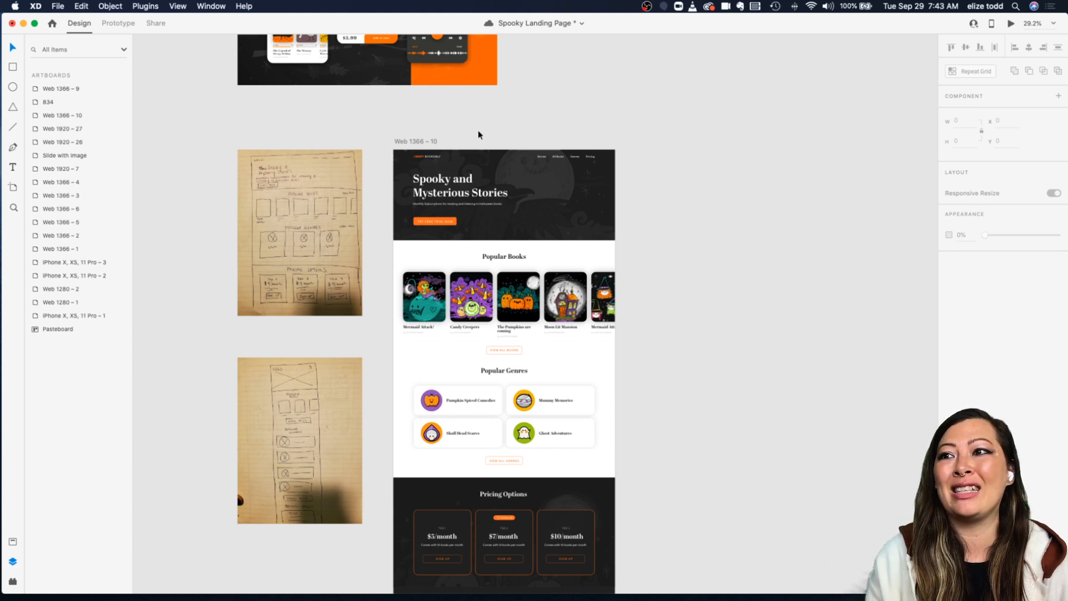
Step: Duplicate the Web 1366 – 10 artboard to place a copy beside it
scroll(446, 132, down, 2)
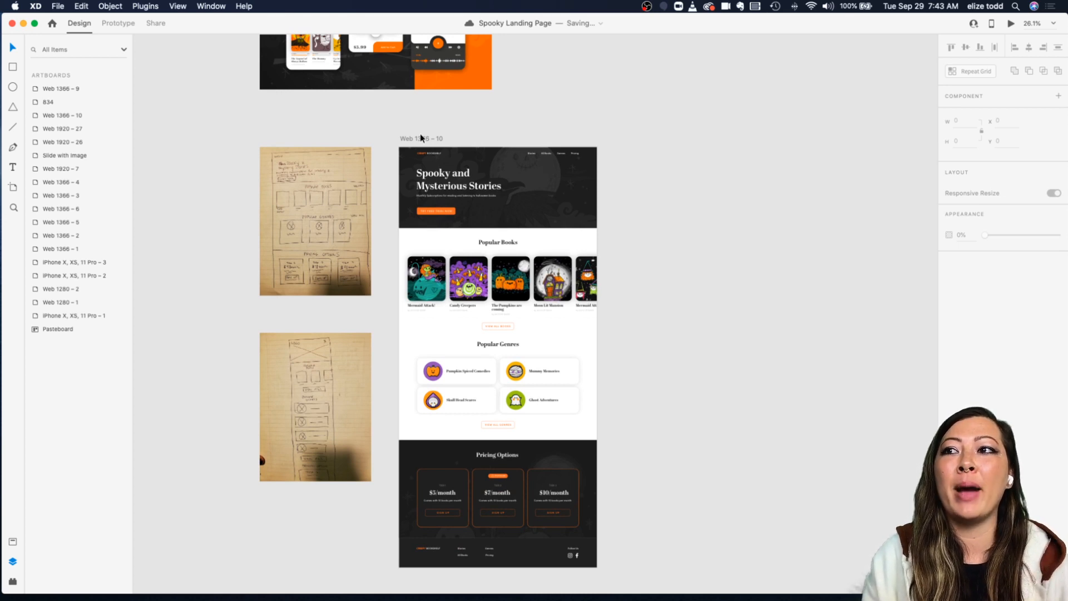
click(410, 140)
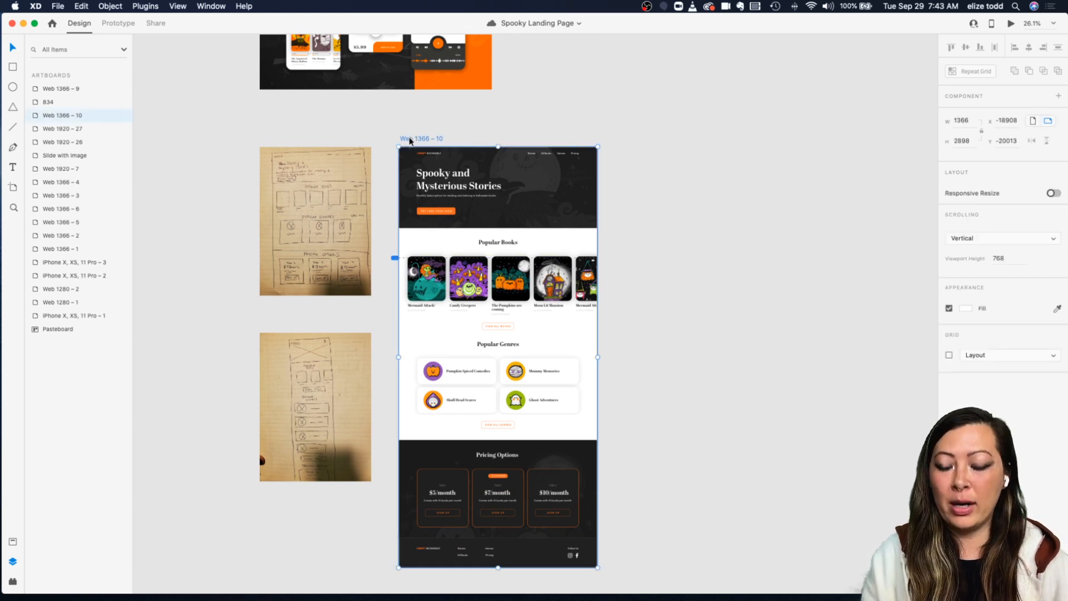
drag(410, 141, 633, 146)
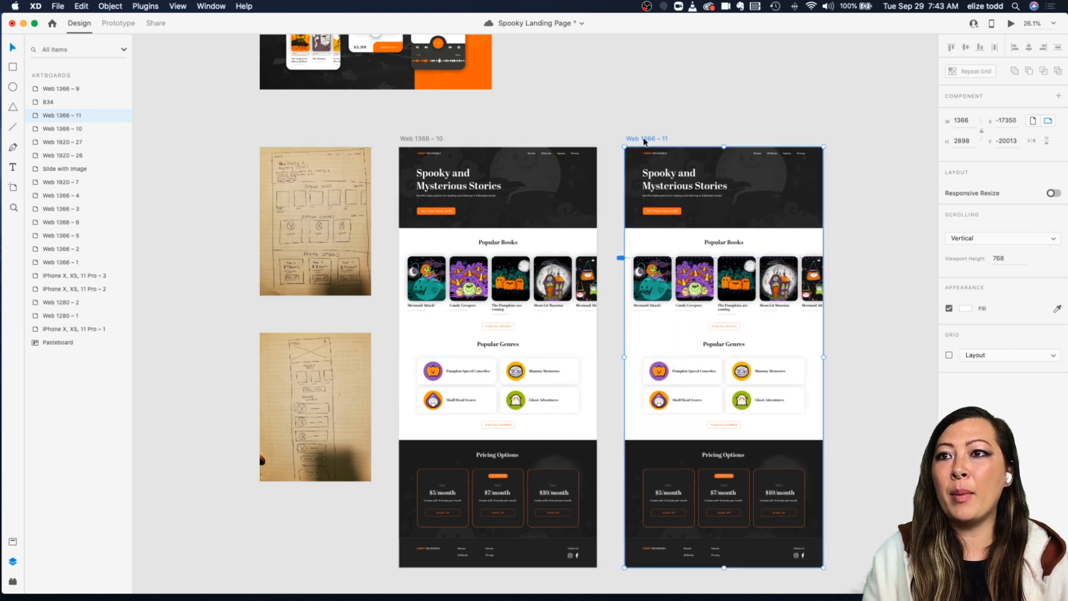
Step: Enable Responsive Resize on the duplicated Web 1366 – 11 artboard
scroll(654, 138, right, 3)
click(647, 122)
click(572, 132)
scroll(570, 134, right, 3)
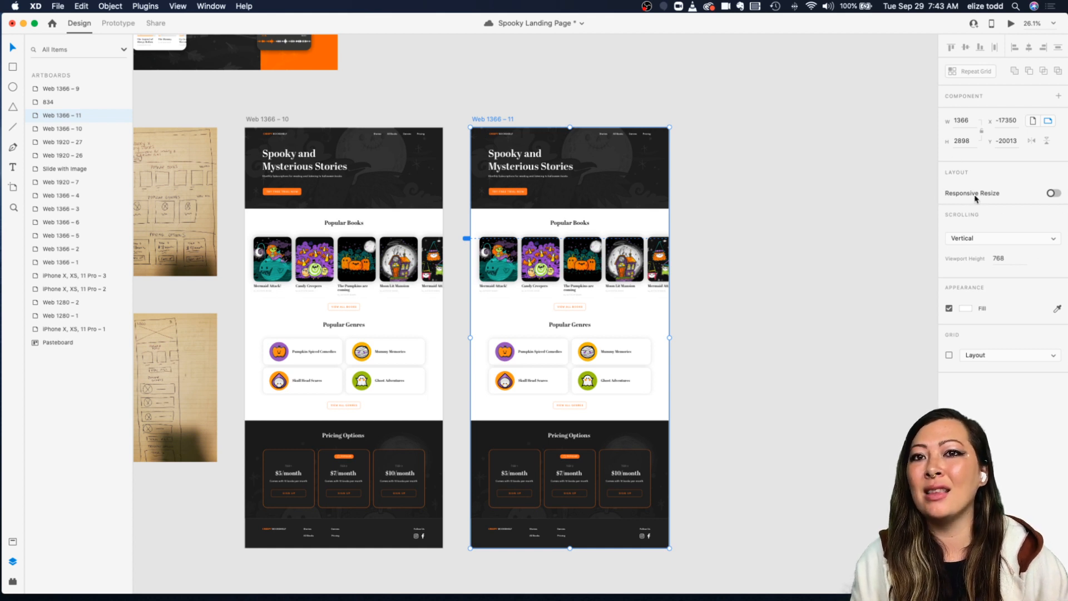
click(1054, 194)
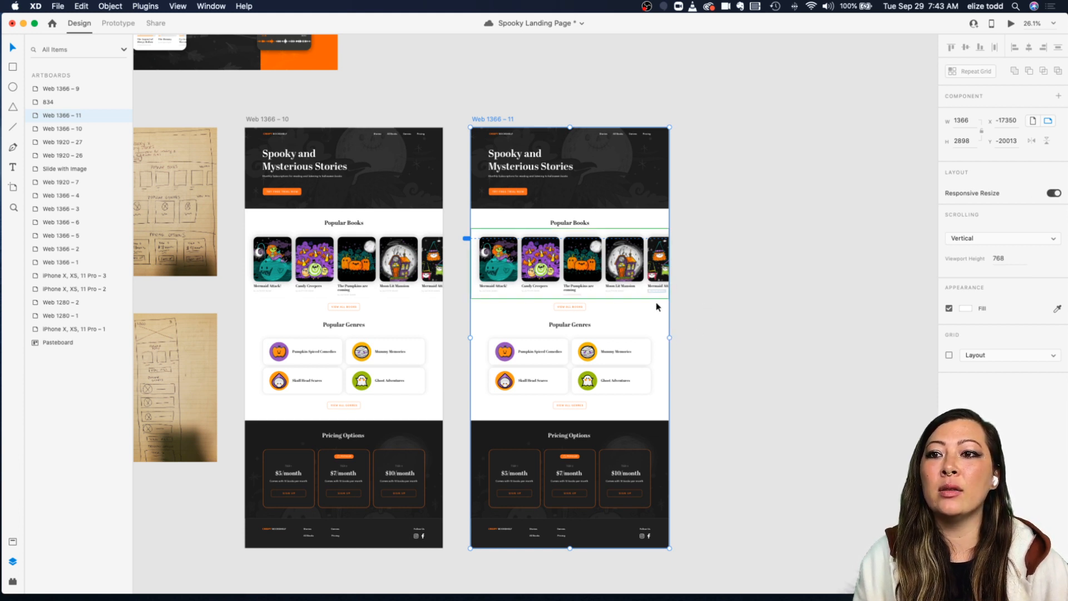
Step: Resize the Web 1366 – 11 artboard to a width of 834
drag(668, 337, 586, 336)
scroll(563, 150, up, 5)
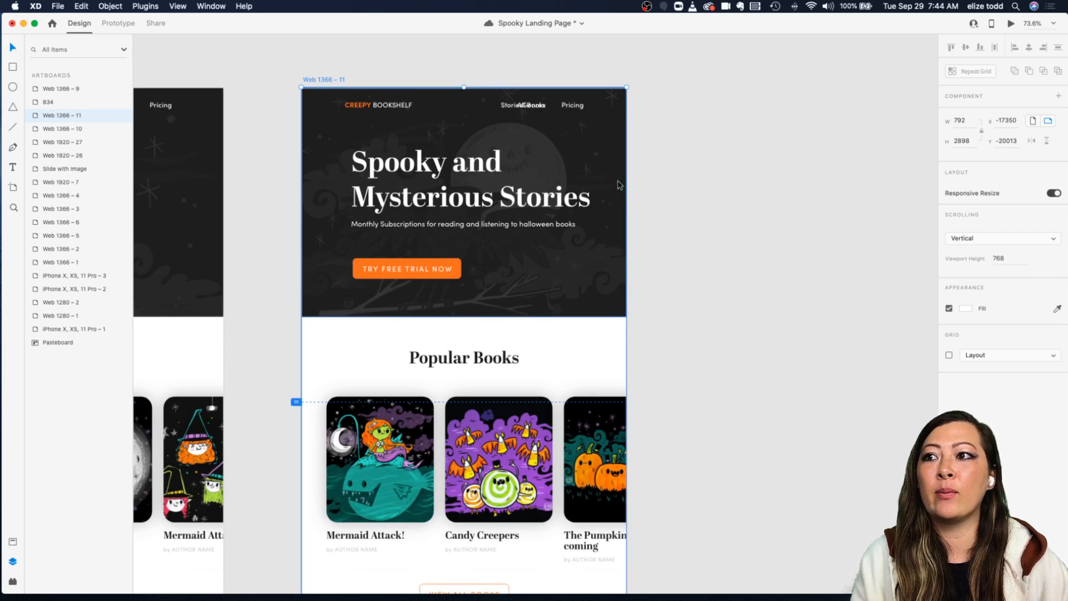
scroll(619, 183, down, 2)
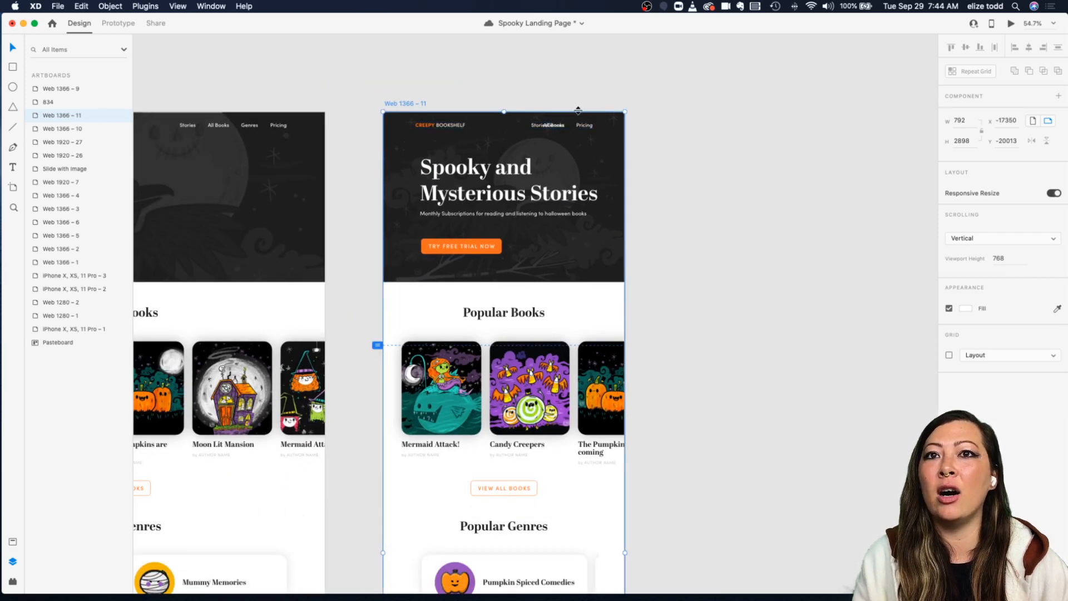
scroll(671, 140, down, 2)
scroll(671, 140, down, 1)
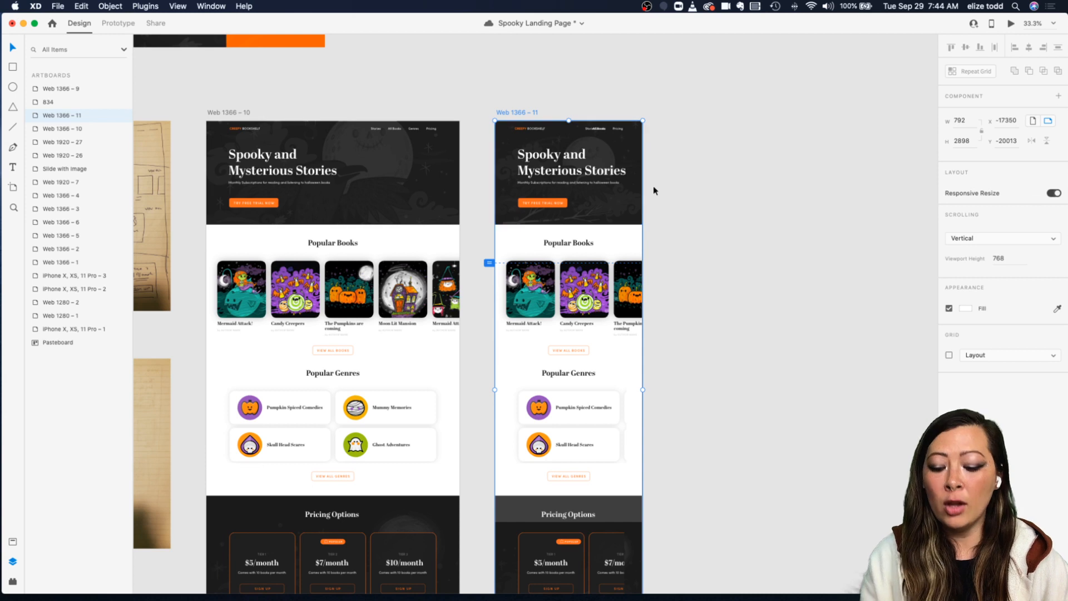
drag(654, 191, 736, 169)
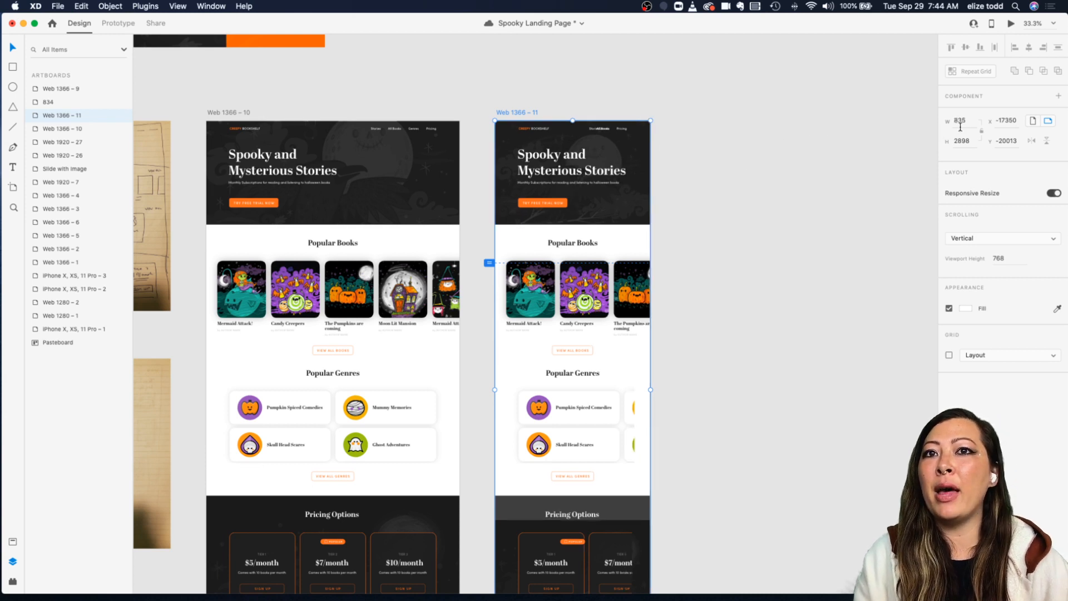
key(super+z)
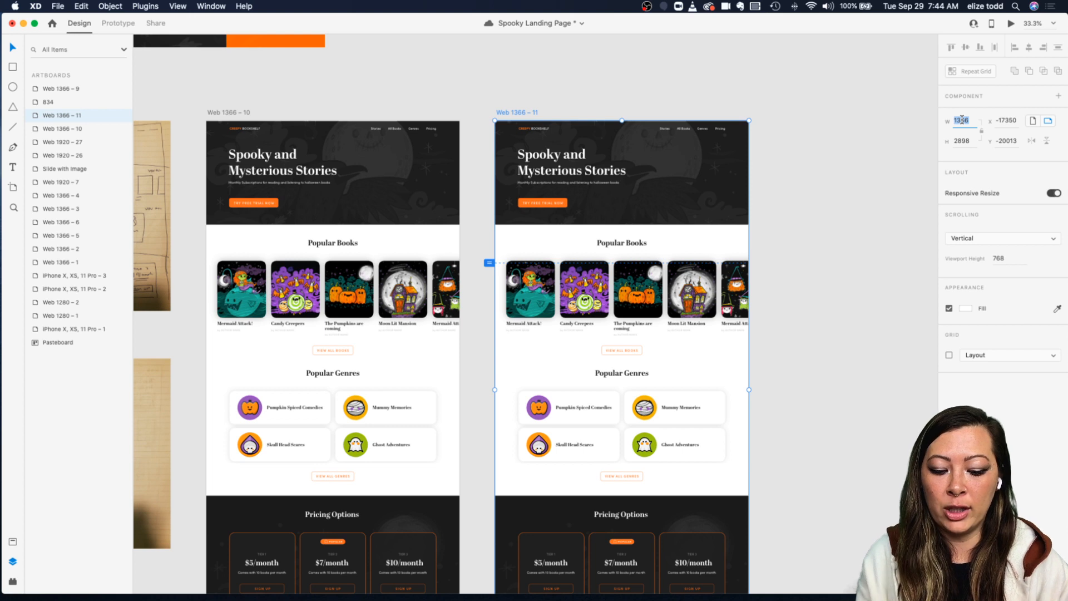
text(834)
key(Return)
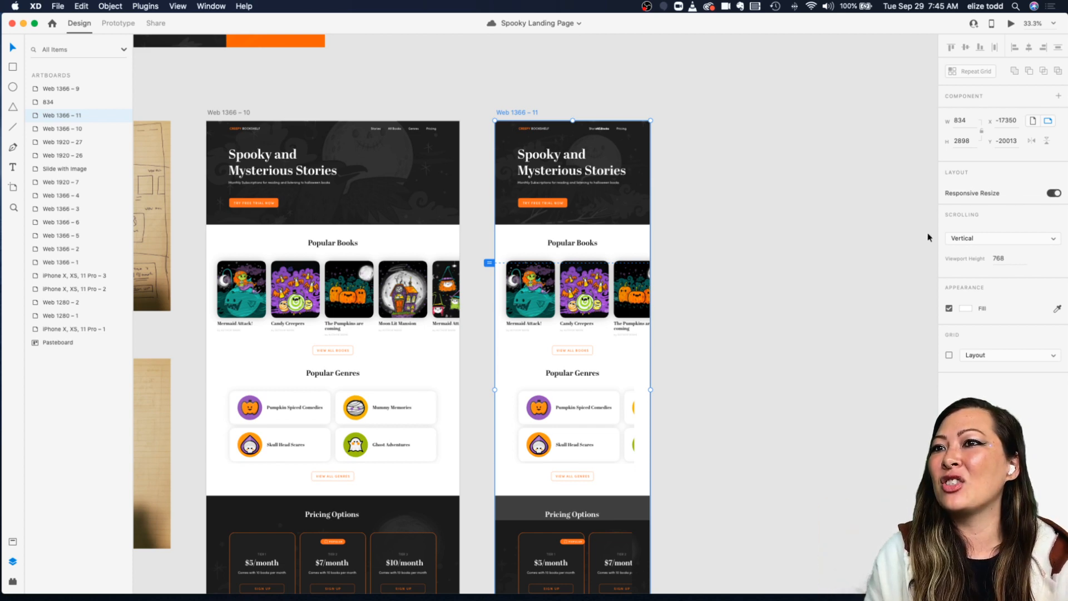
Step: Move the Creepy Bookshelf logo text left inside the navigation group of the Web 1366 – 11 header
click(749, 226)
scroll(749, 225, down, 3)
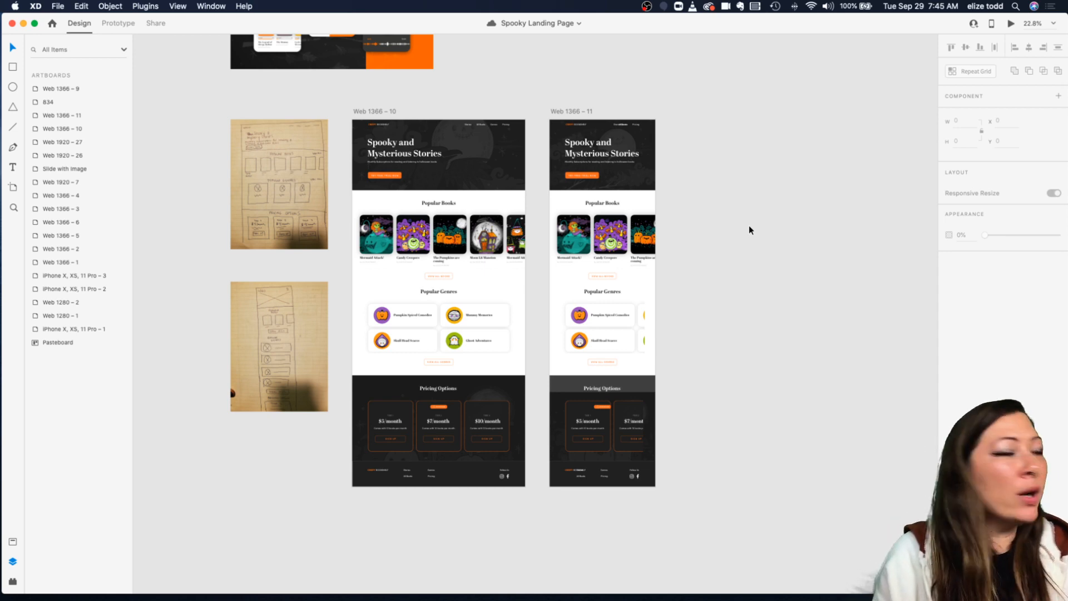
scroll(644, 148, up, 5)
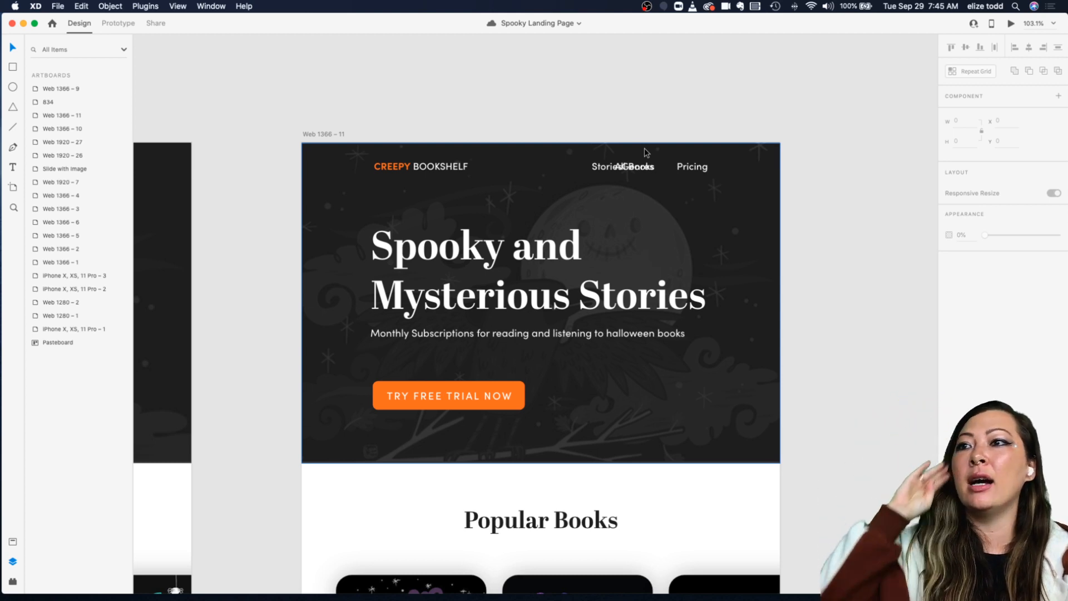
click(392, 170)
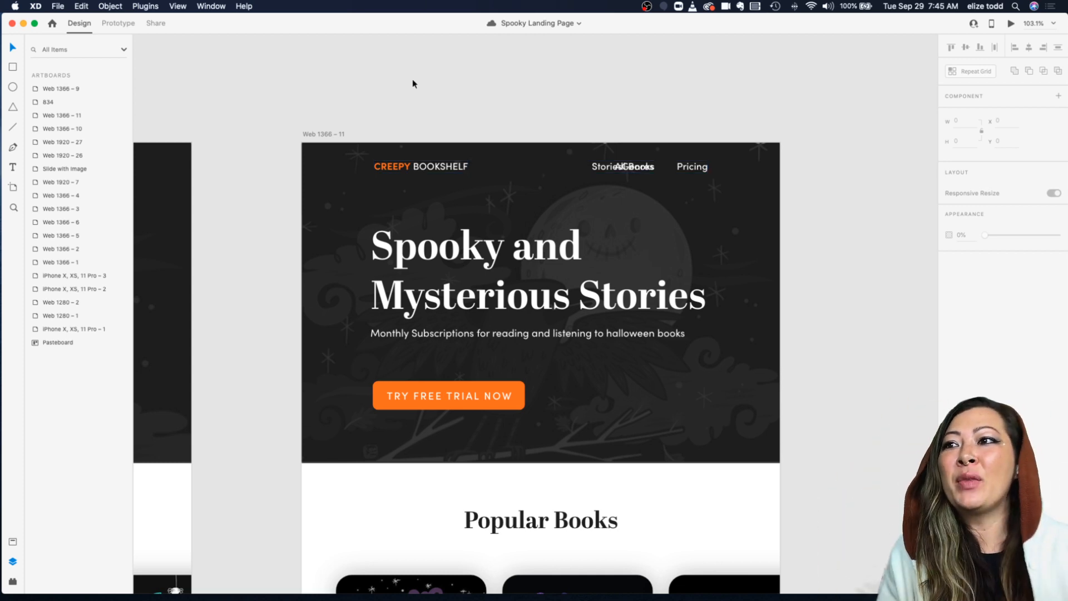
click(415, 167)
scroll(415, 167, left, 1)
scroll(414, 166, down, 3)
scroll(414, 166, down, 3)
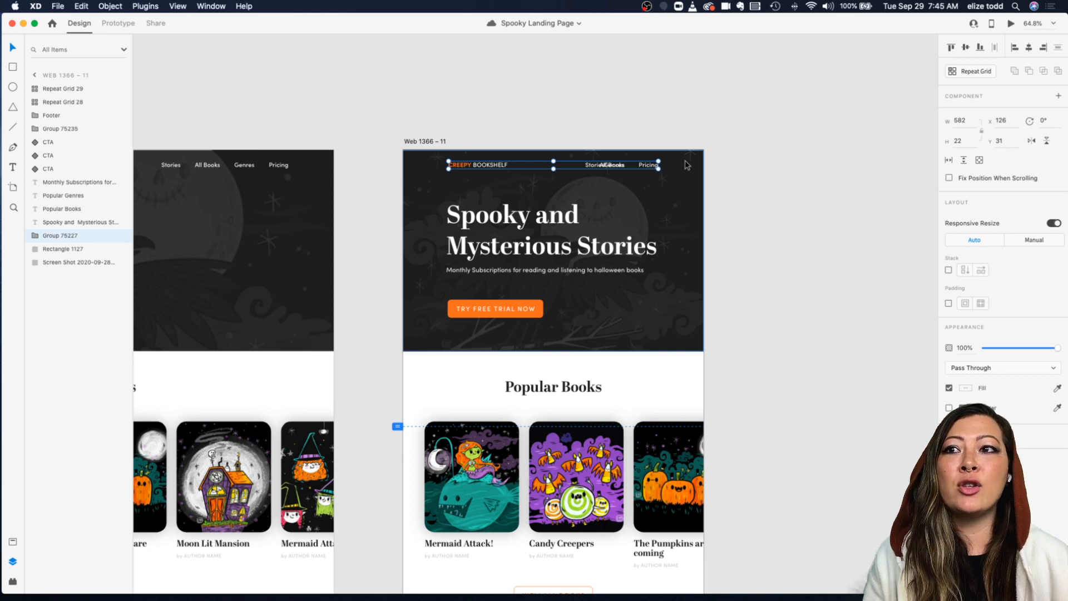
scroll(536, 162, up, 5)
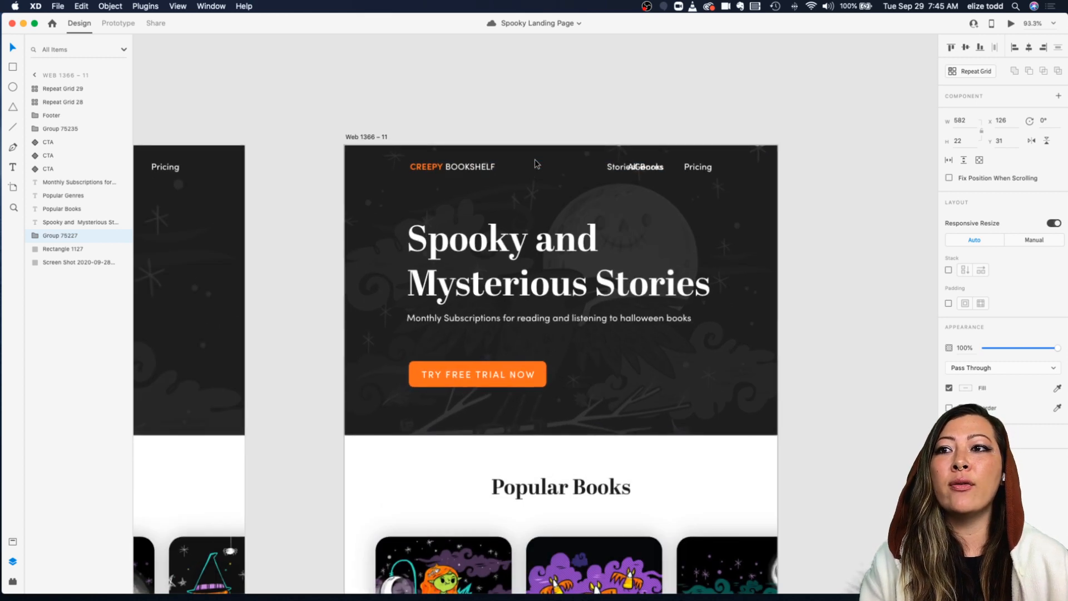
click(468, 126)
double_click(436, 176)
drag(462, 170, 421, 172)
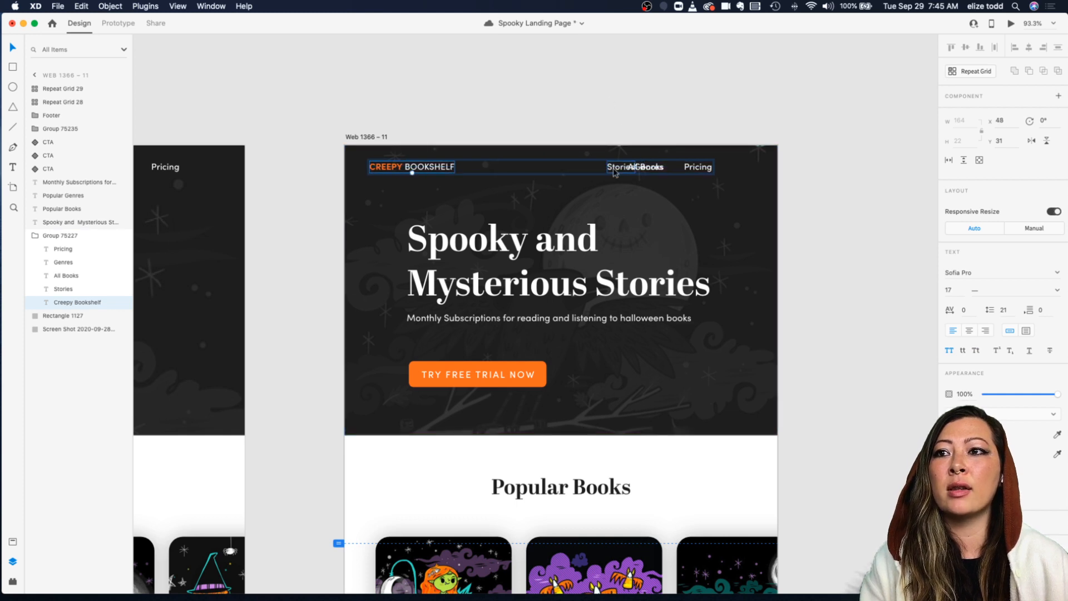
Step: Move the Genres link to the right end and distribute the four navigation links evenly across the header
drag(617, 171, 745, 167)
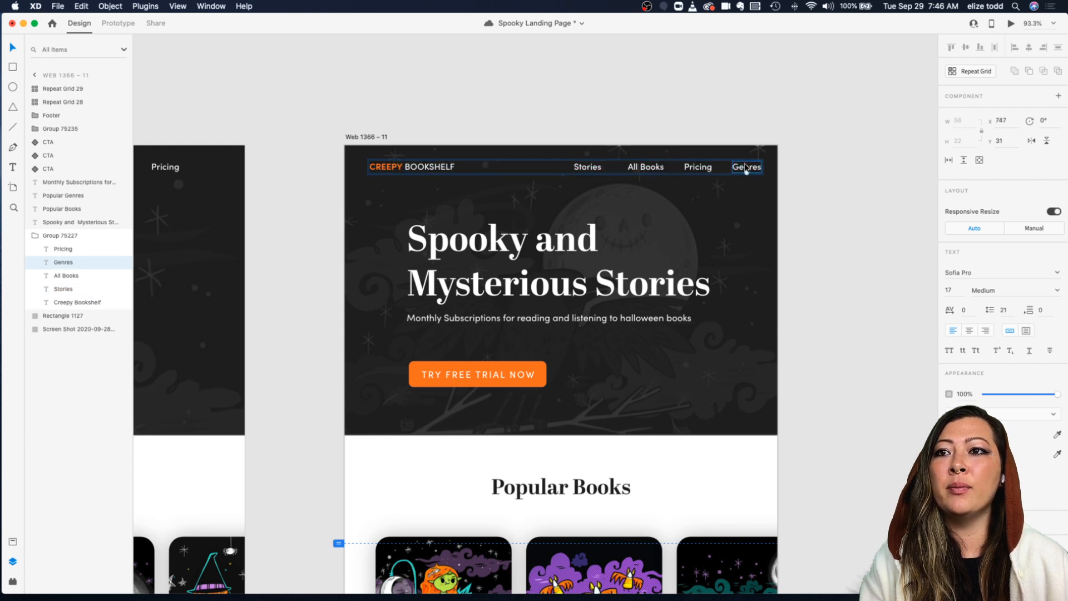
click(588, 169)
drag(588, 169, 593, 169)
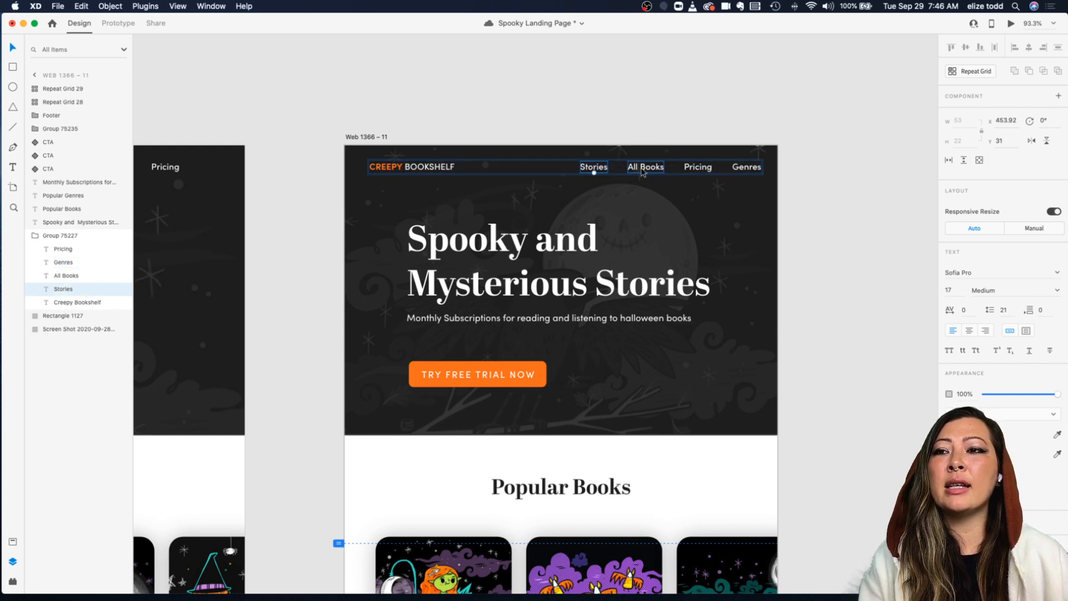
shift+click(646, 168)
shift+click(693, 170)
shift+click(747, 168)
key(super+shift+h)
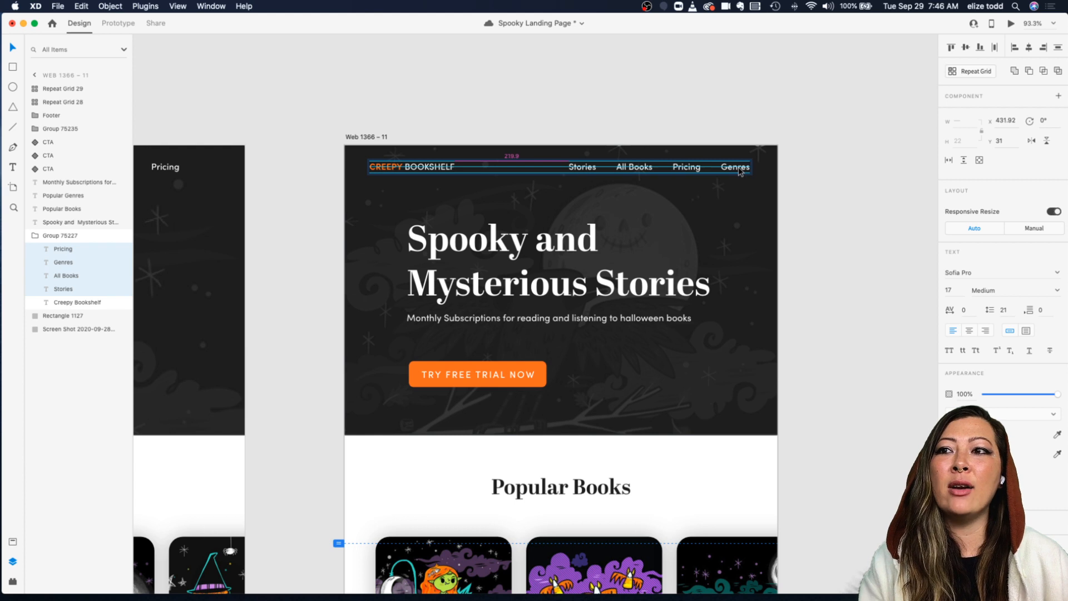
Step: Save the Spooky Landing Page document
click(761, 115)
scroll(762, 116, down, 2)
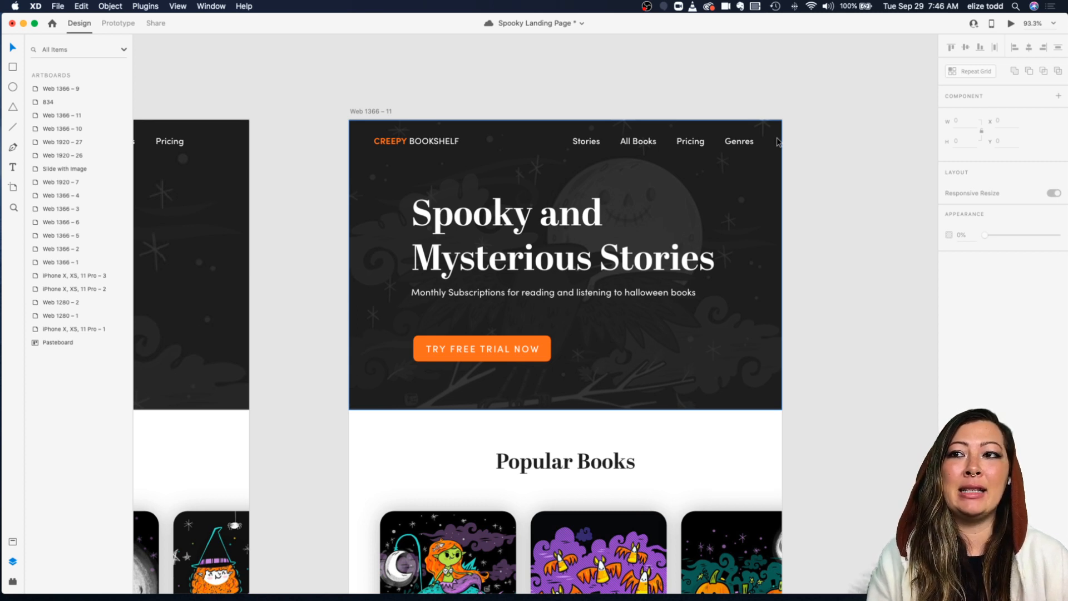
scroll(681, 141, down, 2)
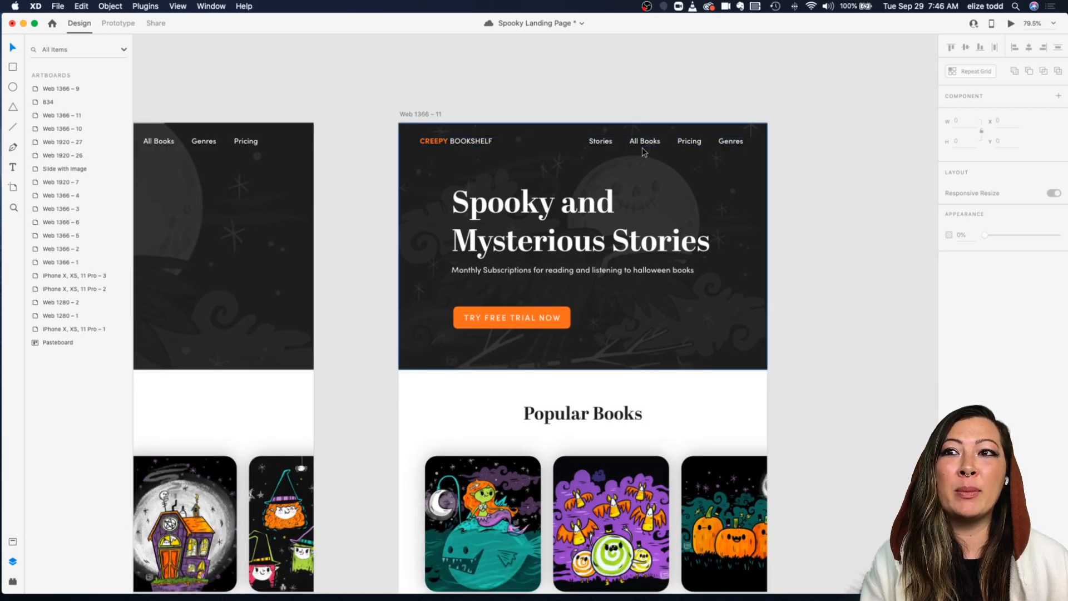
key(super+s)
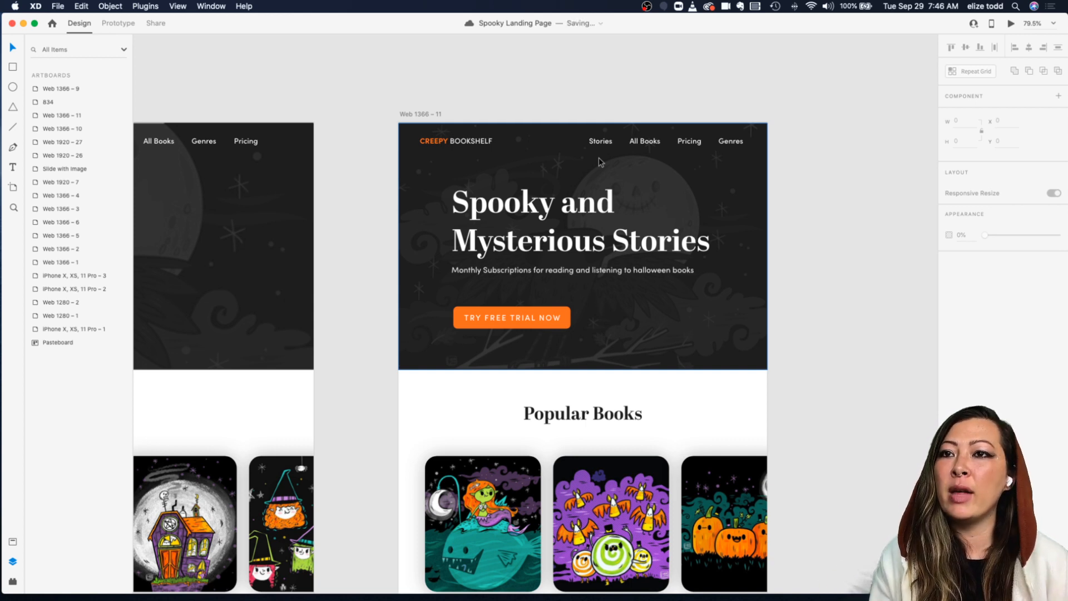
Step: Inspect the navigation group and its links in the resized Web 1366 – 11 header
scroll(598, 162, right, 1)
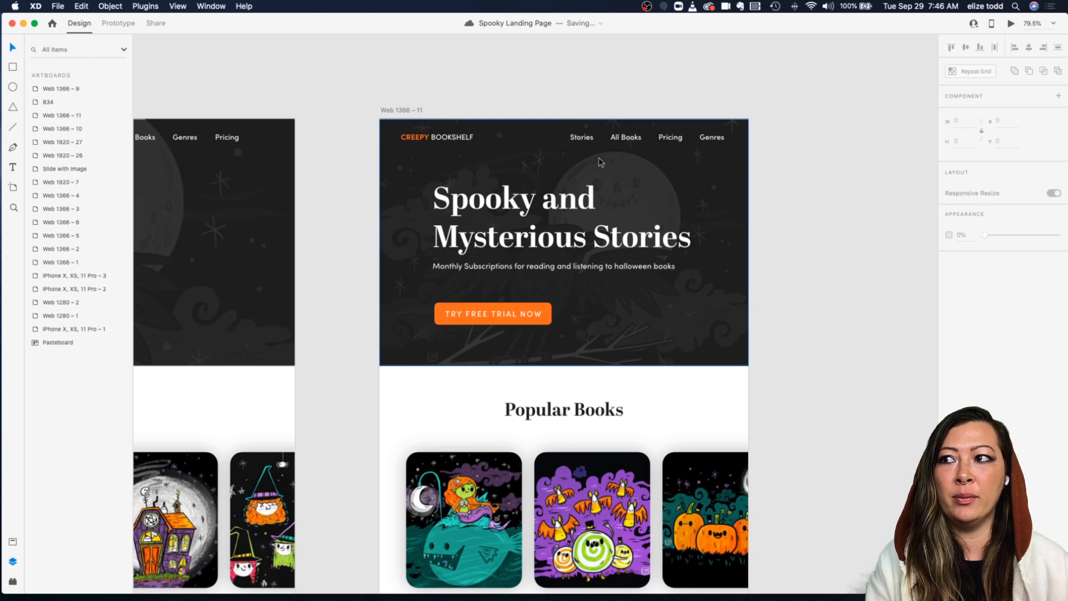
scroll(558, 138, down, 3)
scroll(558, 138, up, 2)
scroll(558, 138, right, 2)
scroll(558, 138, up, 5)
scroll(559, 142, down, 3)
scroll(559, 141, left, 1)
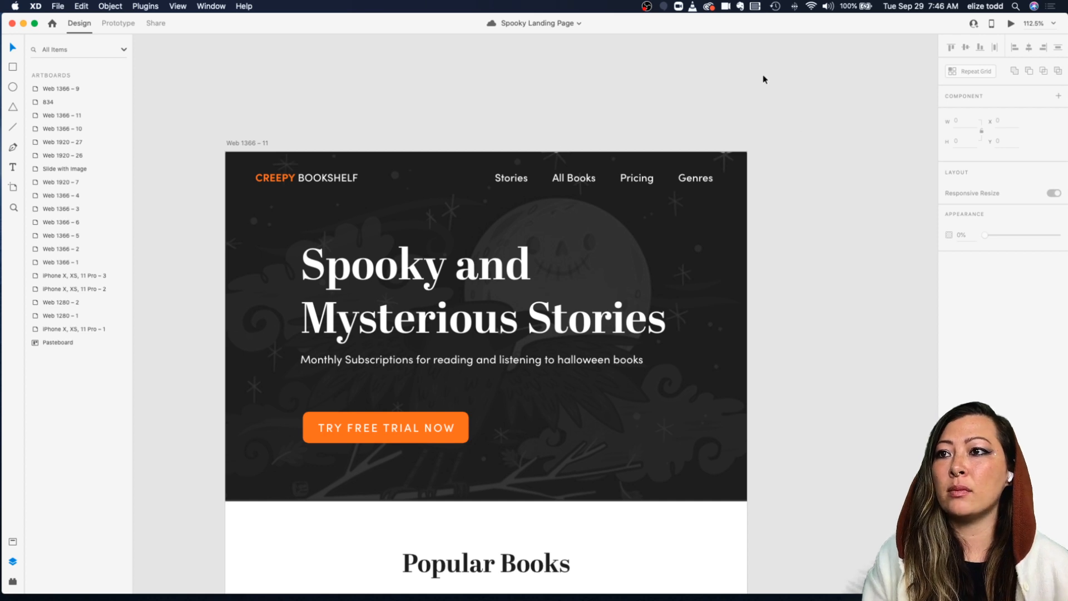
click(515, 178)
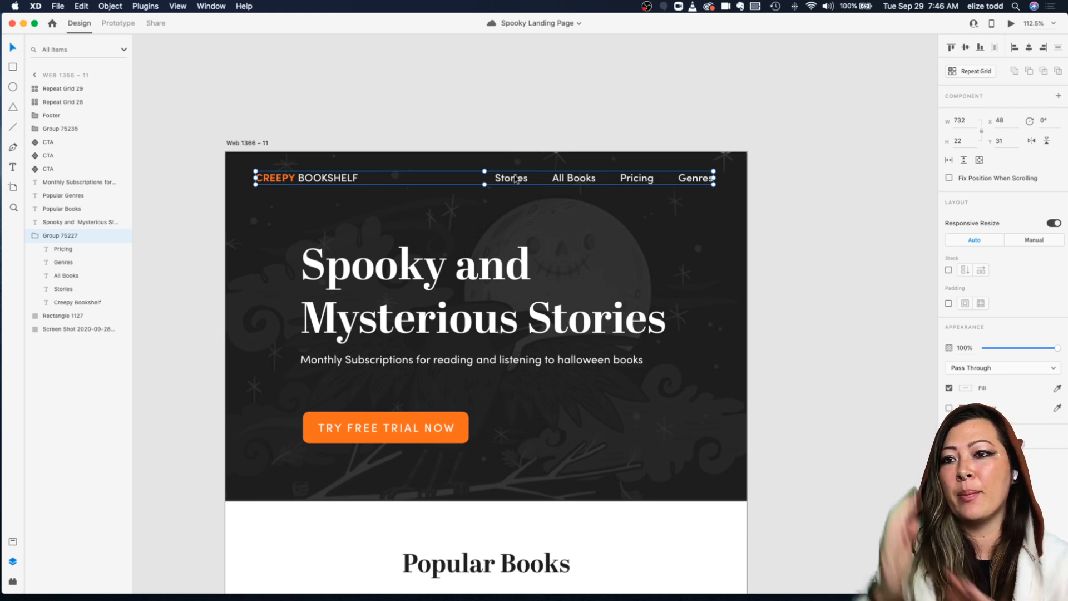
scroll(506, 148, right, 3)
scroll(506, 148, down, 1)
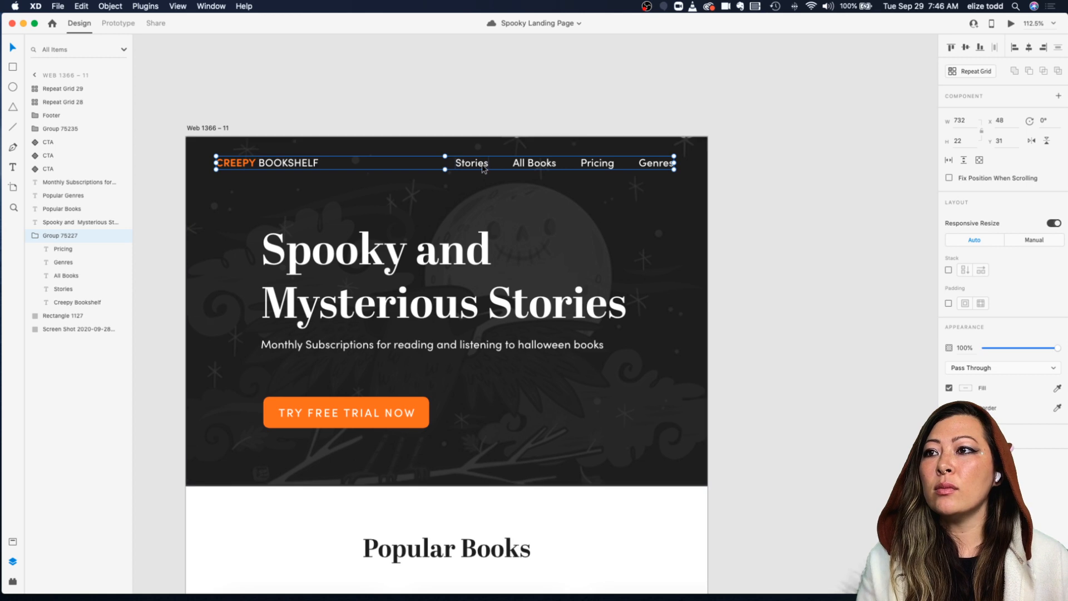
double_click(483, 168)
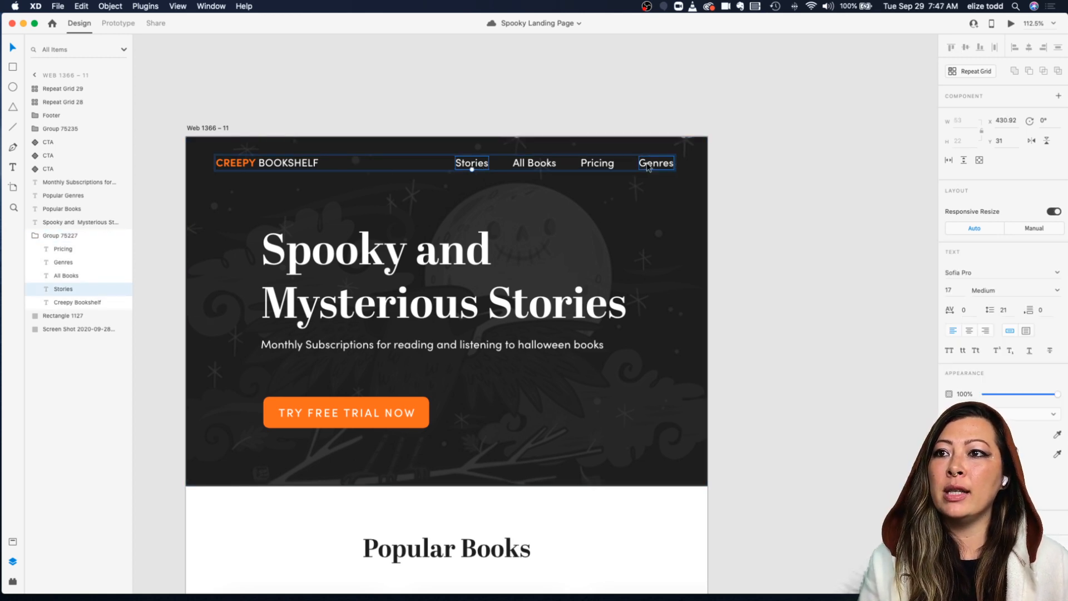
click(746, 176)
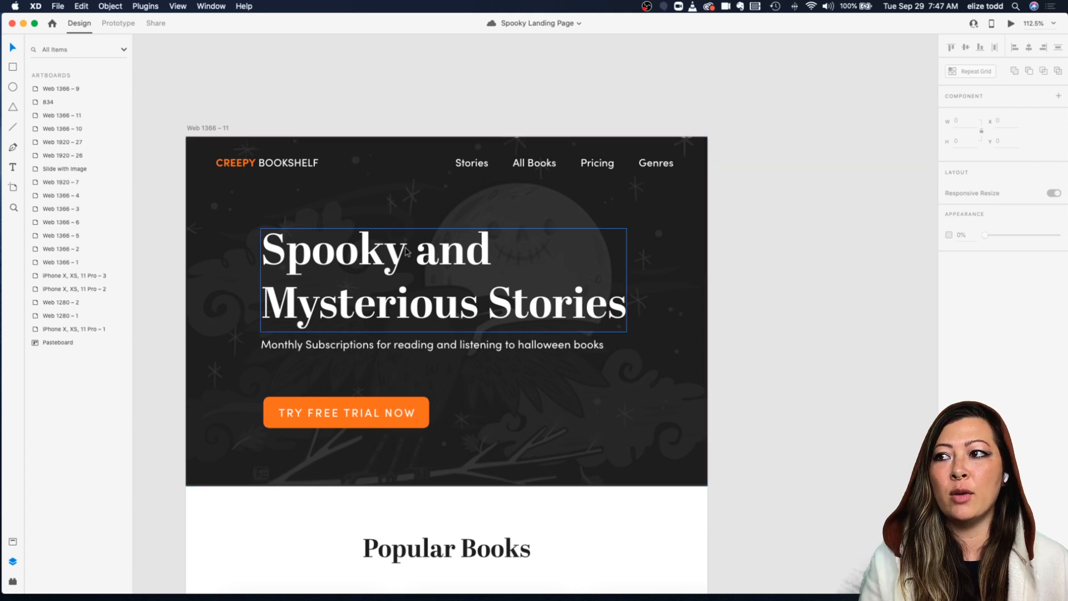
Step: Scale the hero headline down to 55 pt and reposition it near the top left of the hero
scroll(416, 248, down, 5)
drag(417, 249, 384, 232)
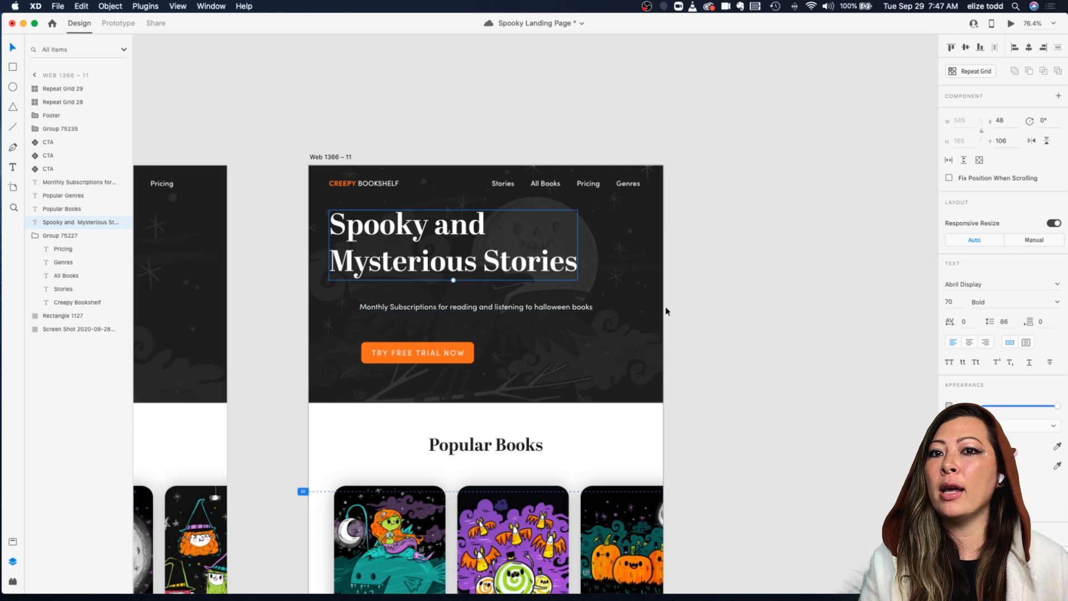
drag(454, 281, 454, 265)
drag(418, 224, 395, 225)
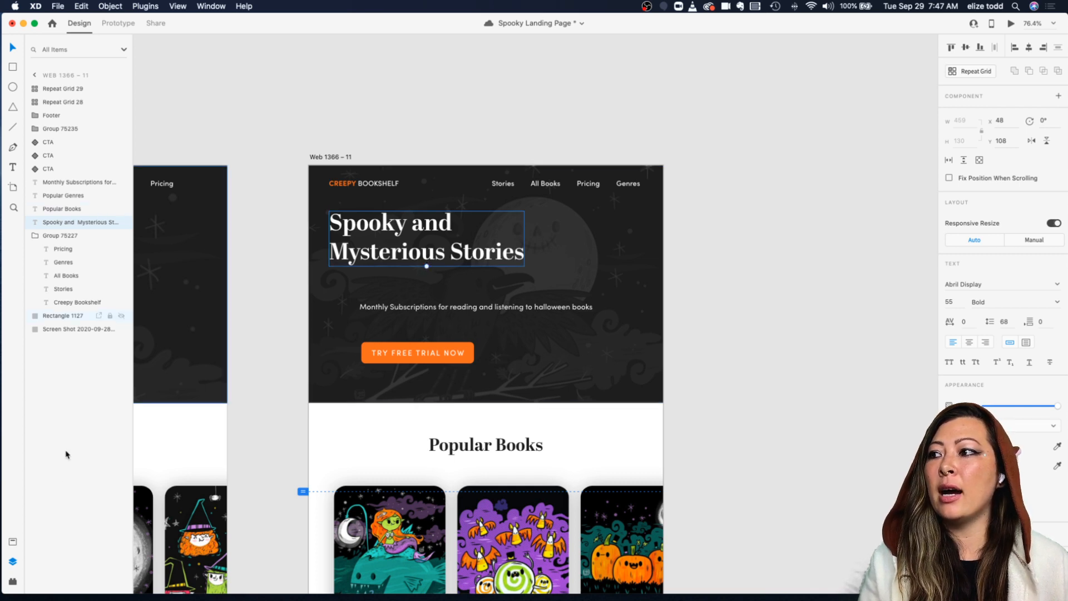
click(14, 543)
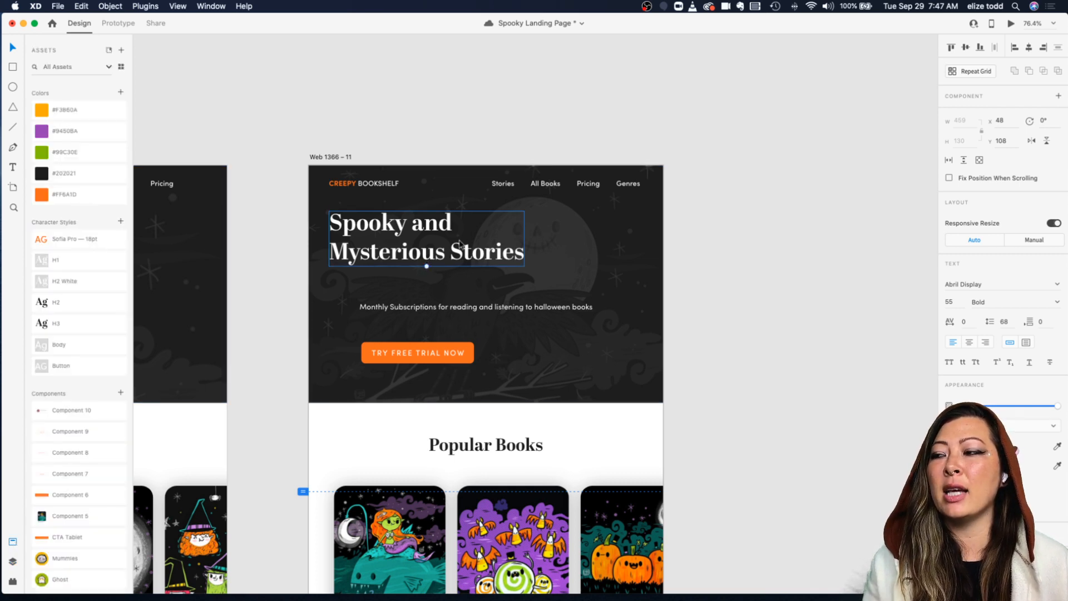
drag(404, 236, 404, 248)
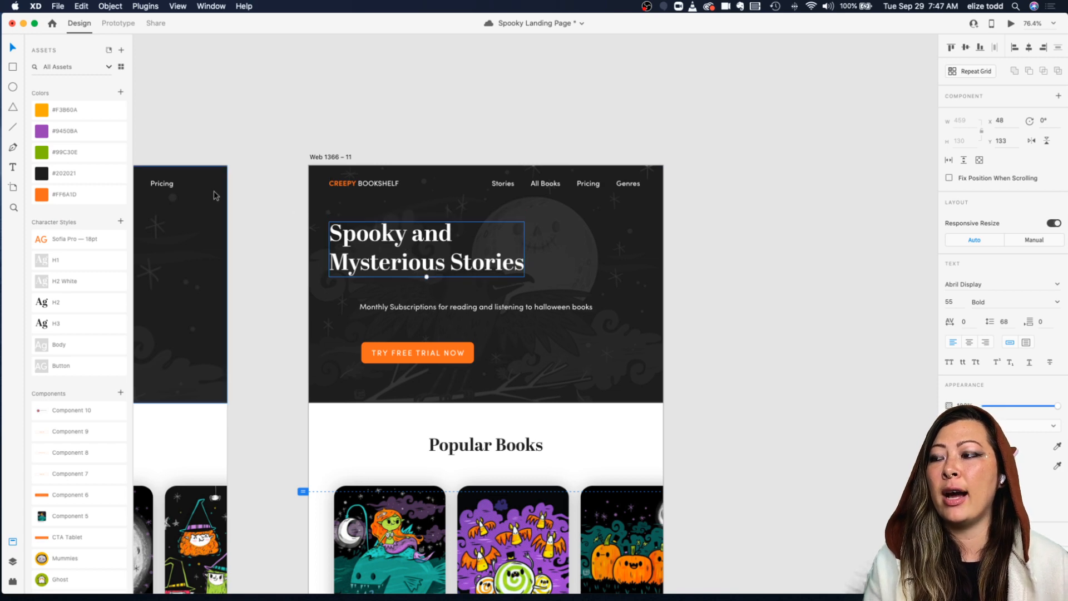
Step: Create a character style named H1 Tablet from the tablet headline
scroll(213, 191, left, 5)
scroll(214, 191, left, 7)
click(262, 223)
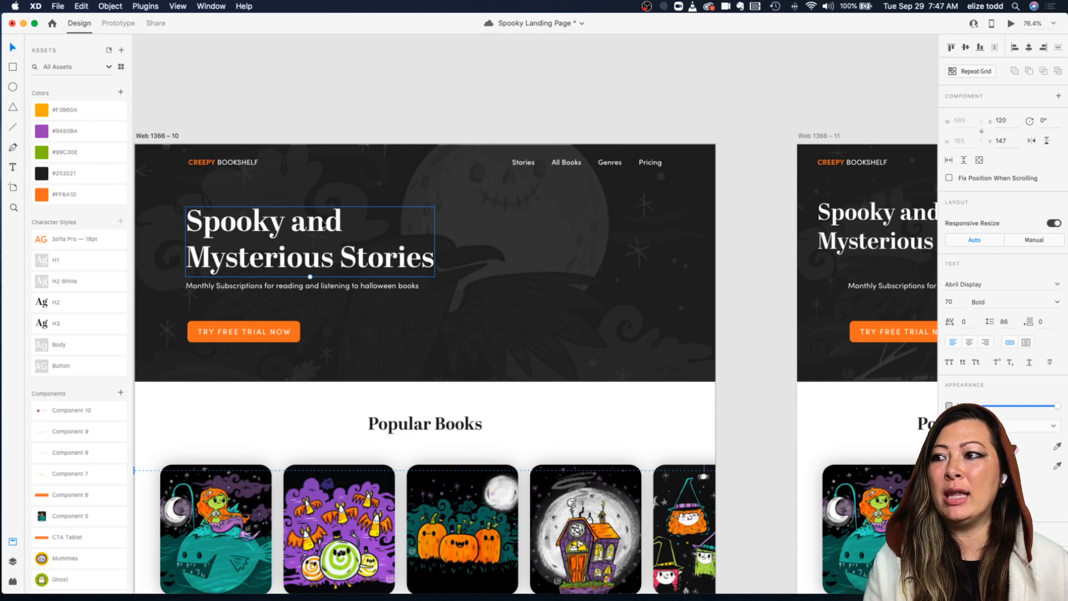
scroll(223, 275, right, 8)
click(557, 213)
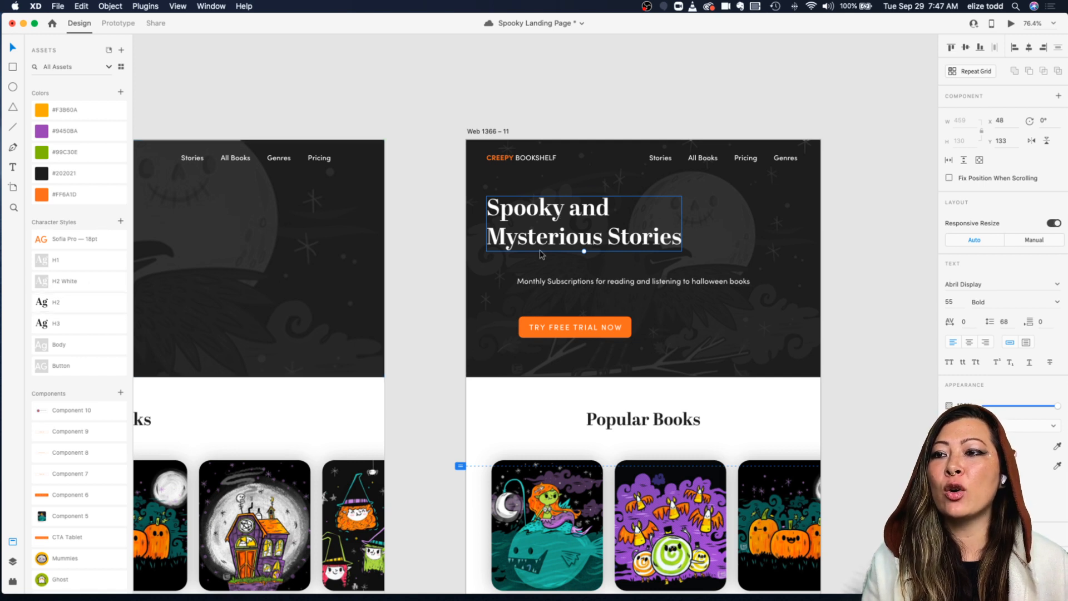
click(121, 221)
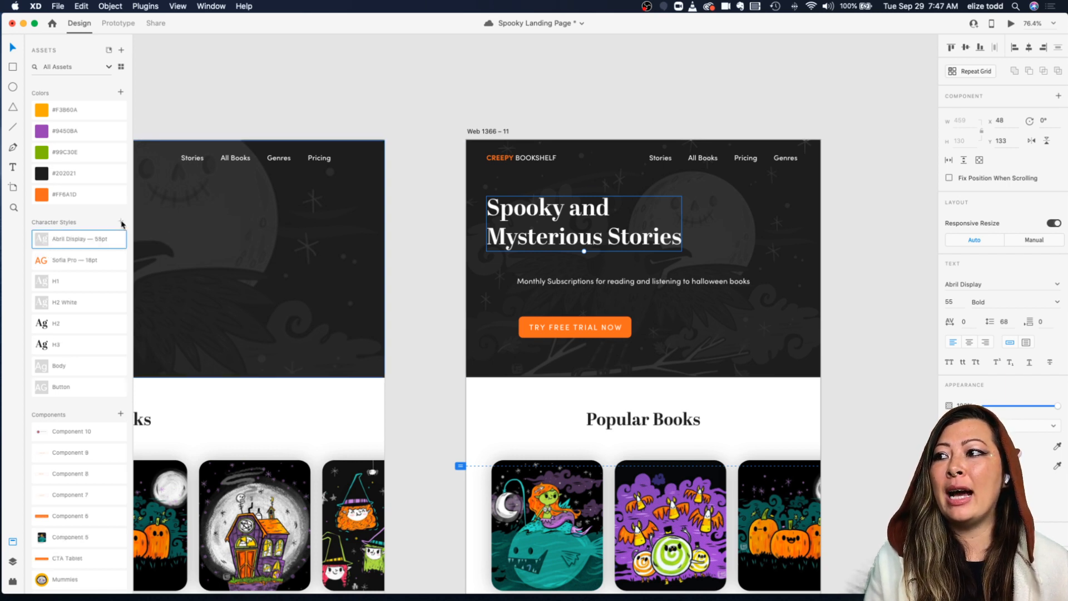
double_click(64, 240)
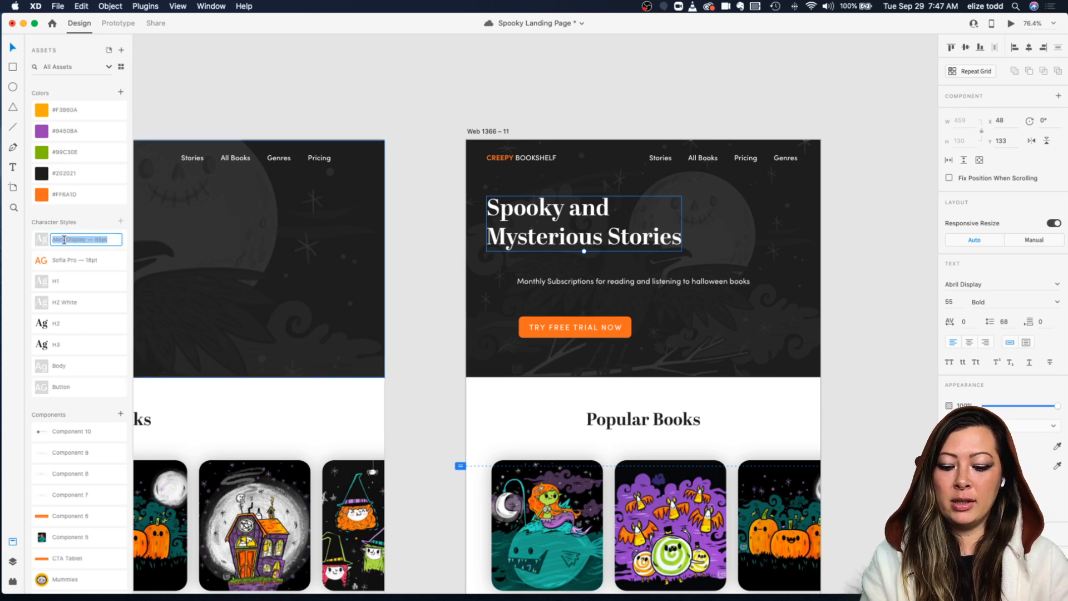
text(H1 Tablet)
key(Return)
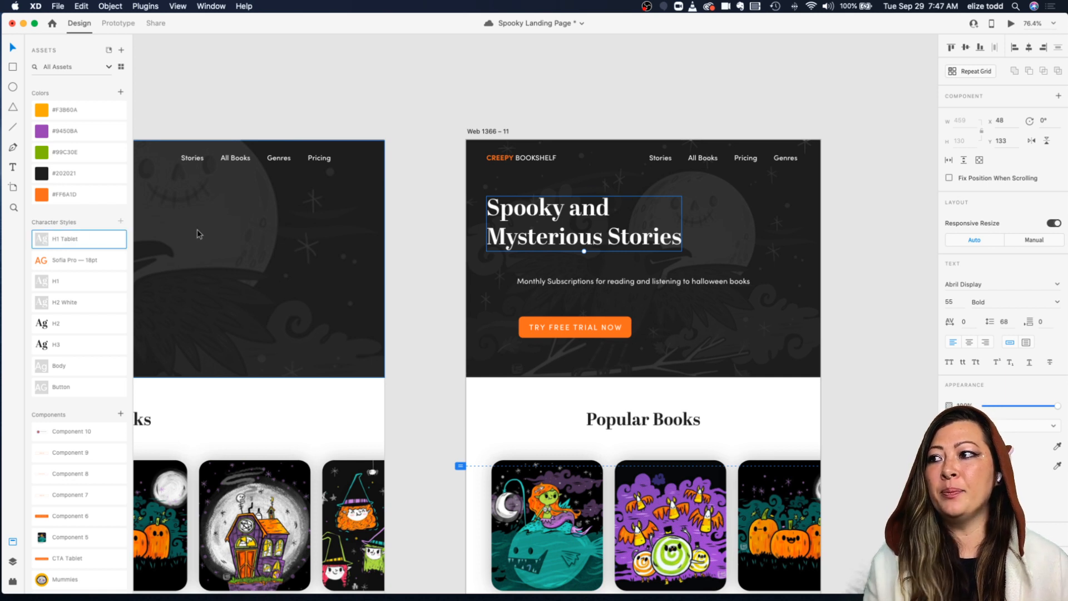
Step: Move the subtitle up and left to align with the headline
click(545, 284)
drag(544, 285, 512, 270)
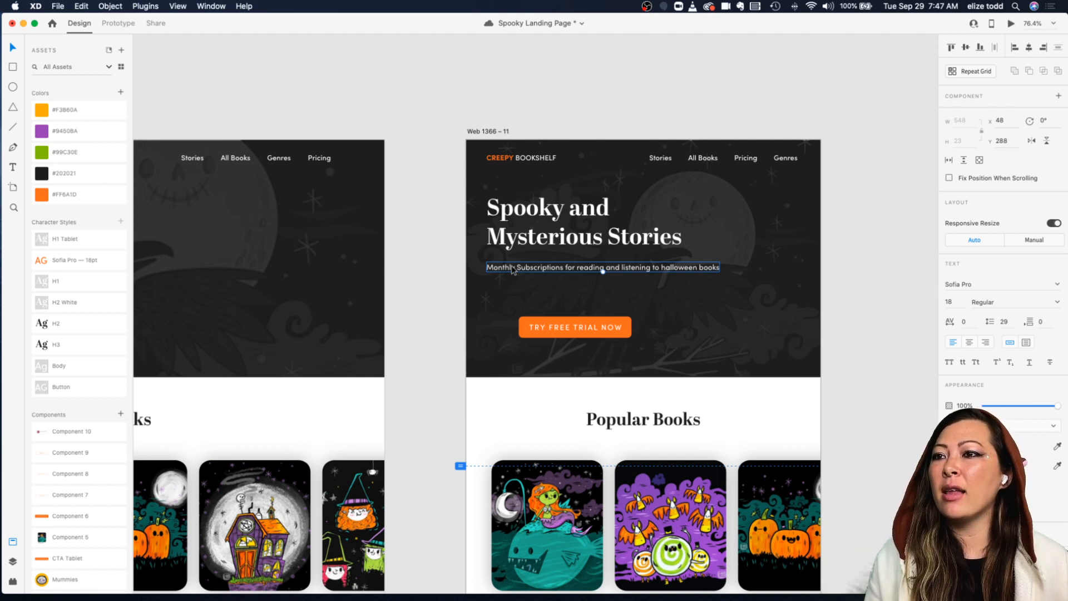
scroll(513, 270, right, 1)
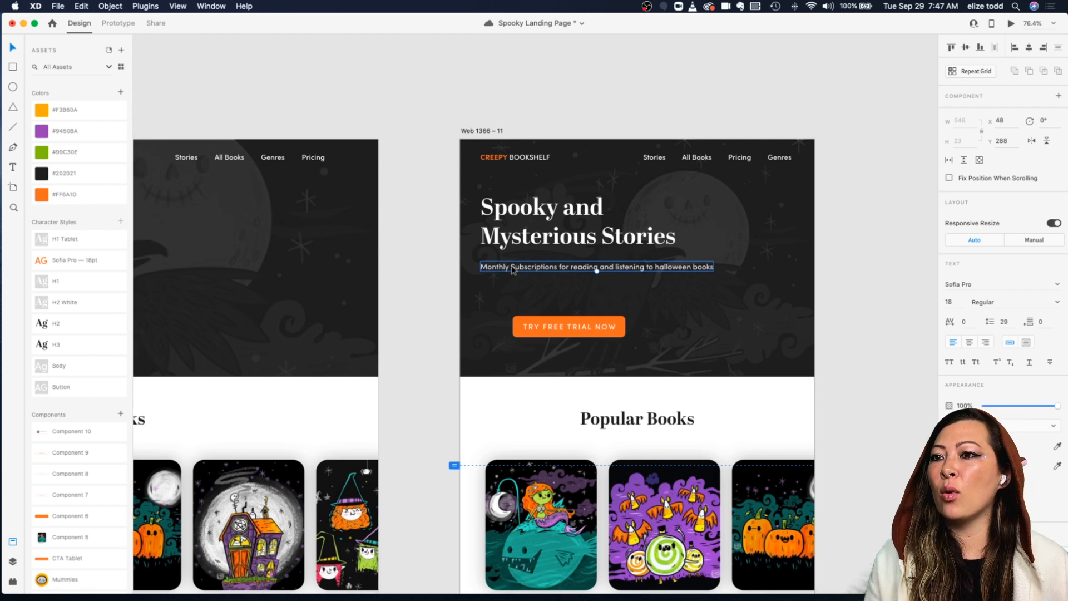
Step: Move the Try Free Trial Now button up under the subtitle, aligned with the headline
click(582, 326)
drag(582, 326, 549, 305)
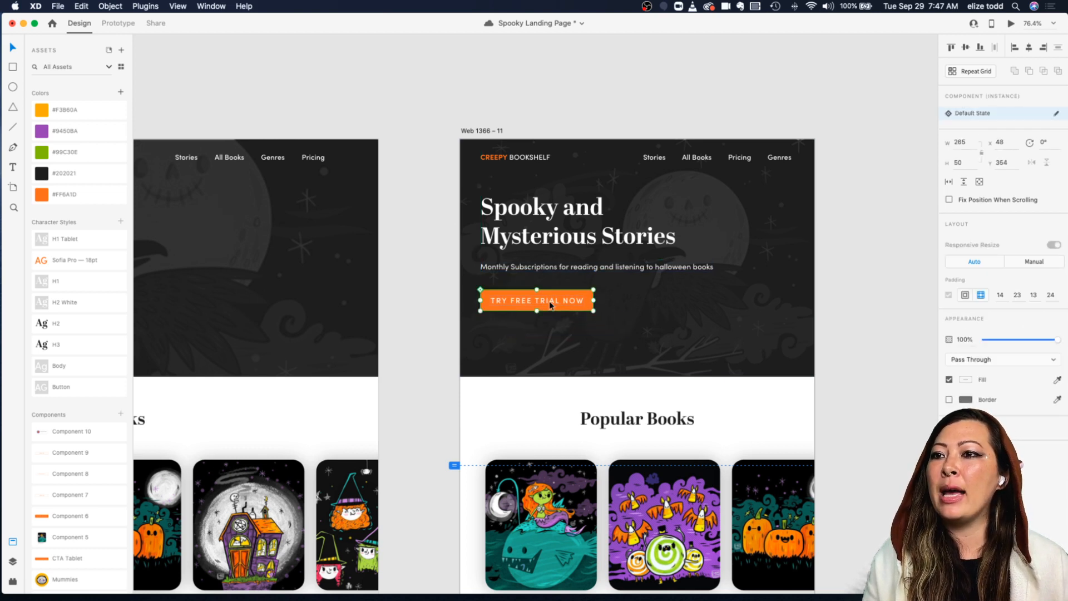
double_click(567, 304)
click(597, 301)
click(578, 301)
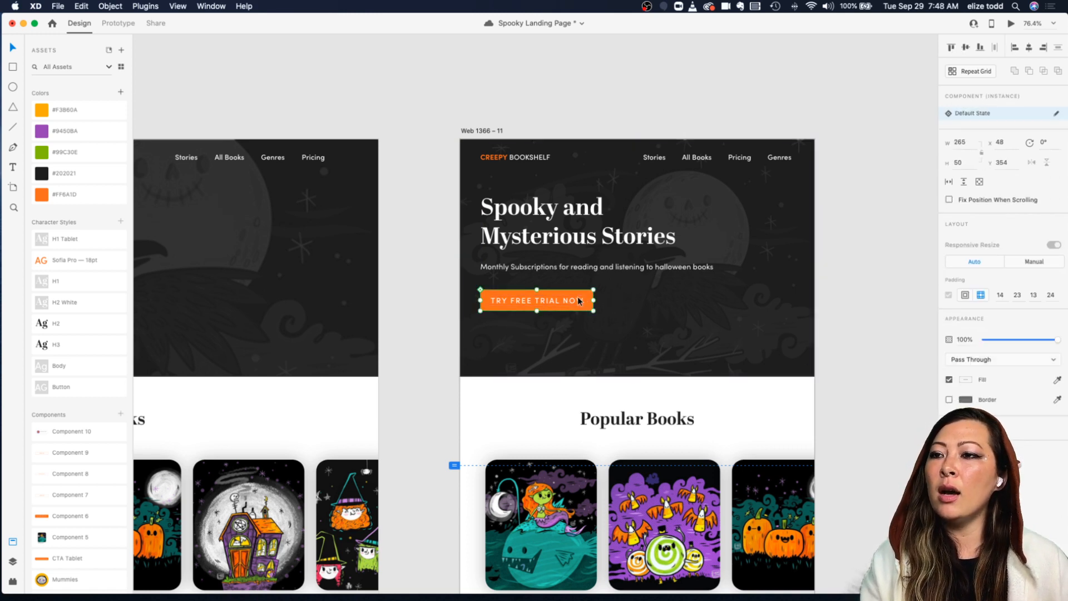
Step: Shorten the hero background rectangle to a height of 479
click(663, 334)
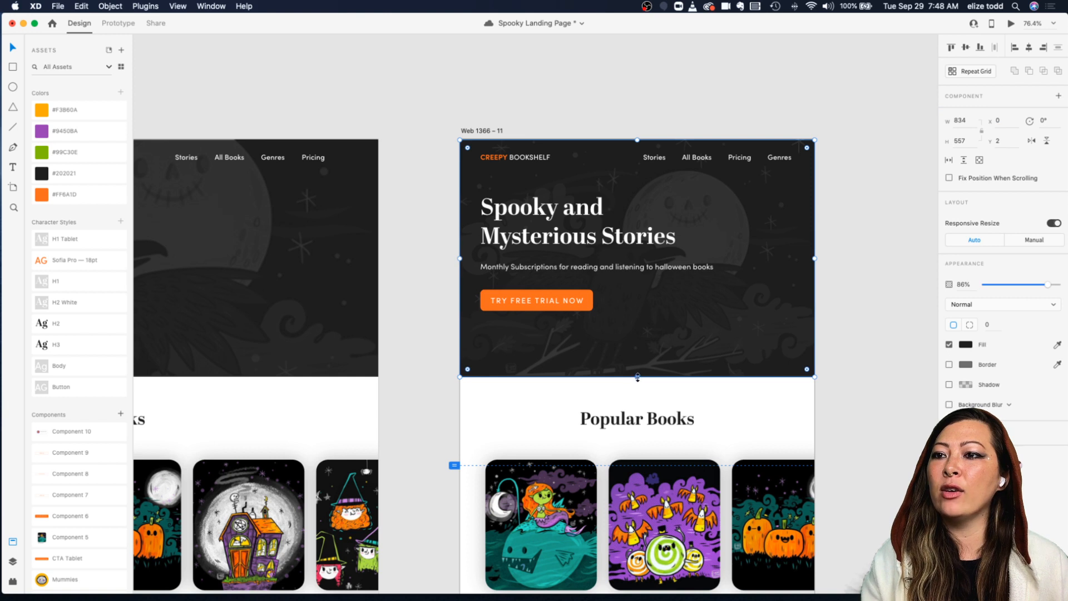
drag(637, 377, 636, 343)
click(629, 360)
Step: Zoom in to review the resized hero section of the tablet artboard
scroll(635, 343, right, 2)
scroll(635, 342, up, 6)
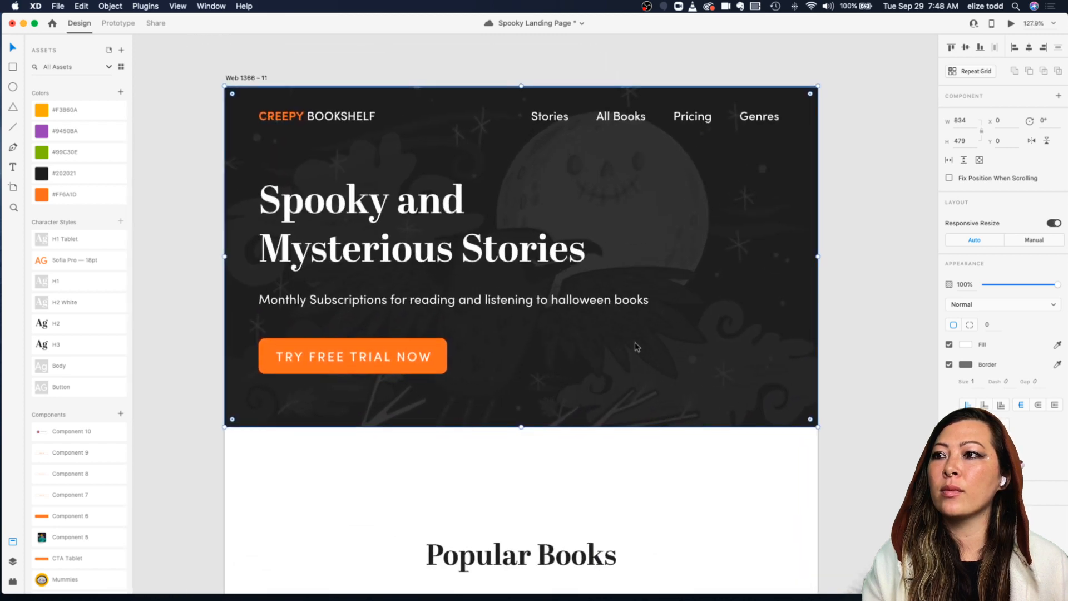
scroll(636, 346, left, 1)
scroll(634, 348, down, 2)
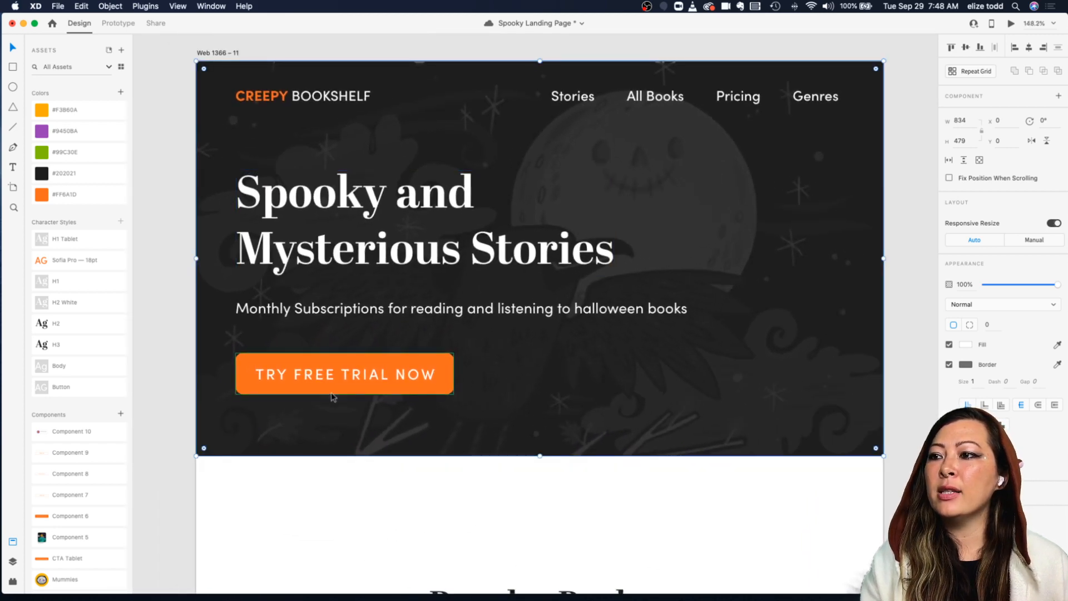
scroll(390, 375, down, 4)
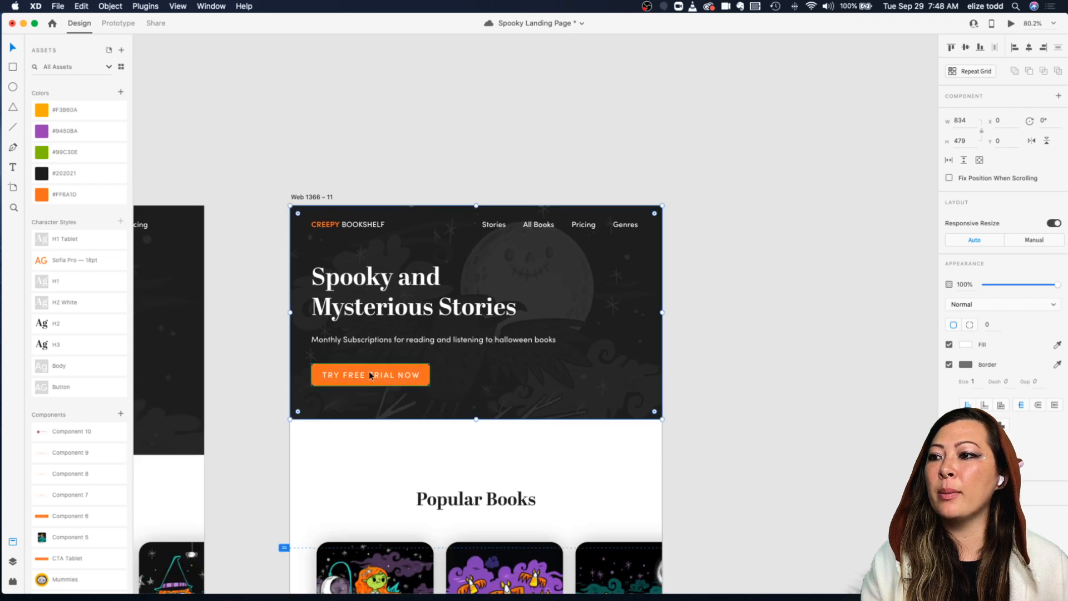
scroll(369, 372, up, 4)
Step: Examine the Try Free Trial Now button and browse the components in the assets list
click(295, 361)
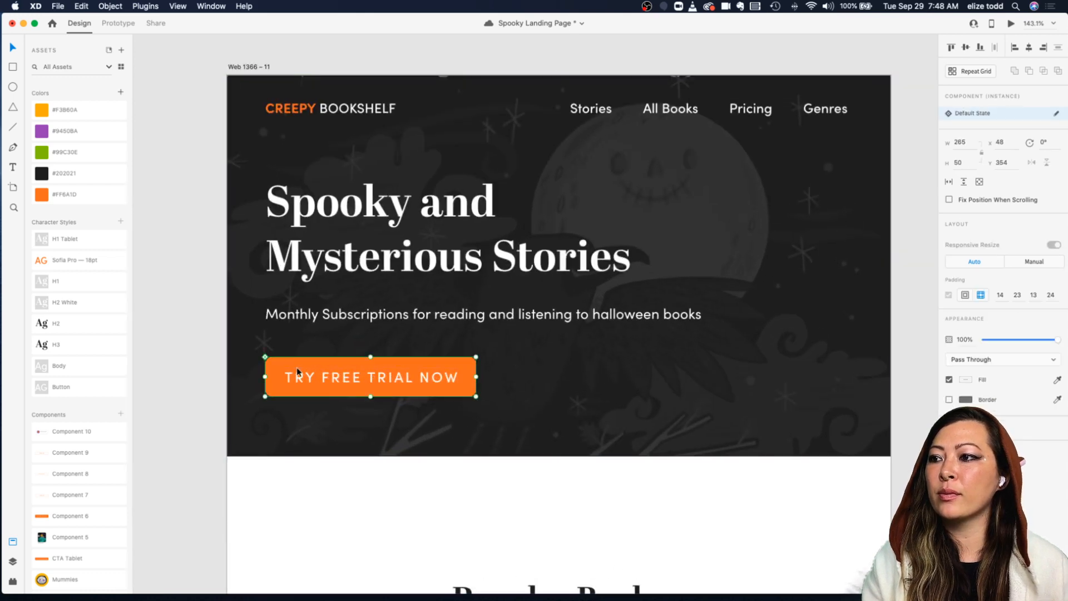
scroll(297, 367, down, 1)
scroll(297, 367, left, 1)
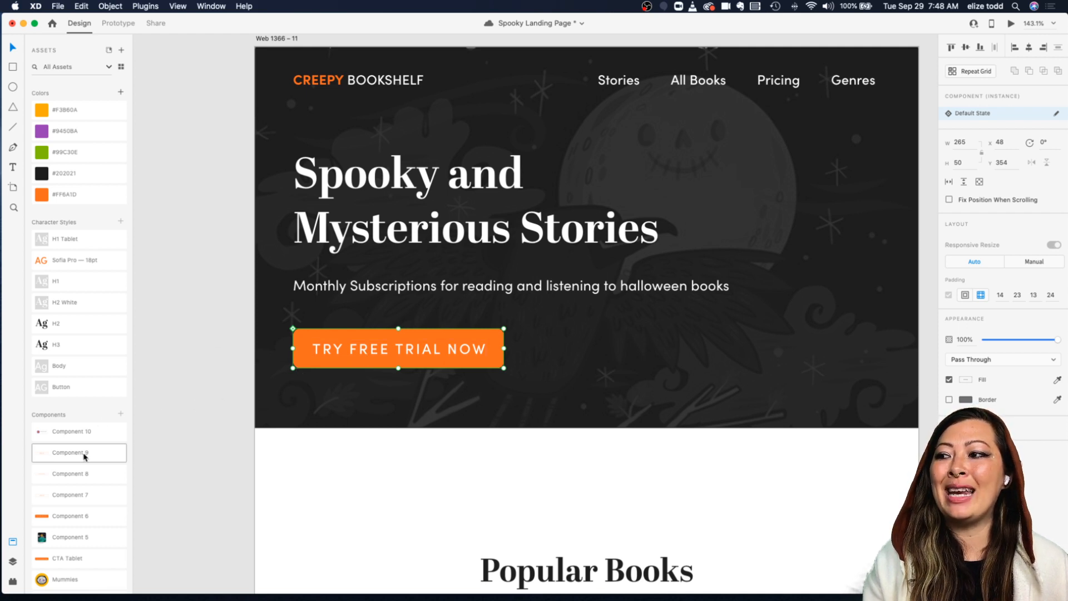
scroll(84, 458, down, 4)
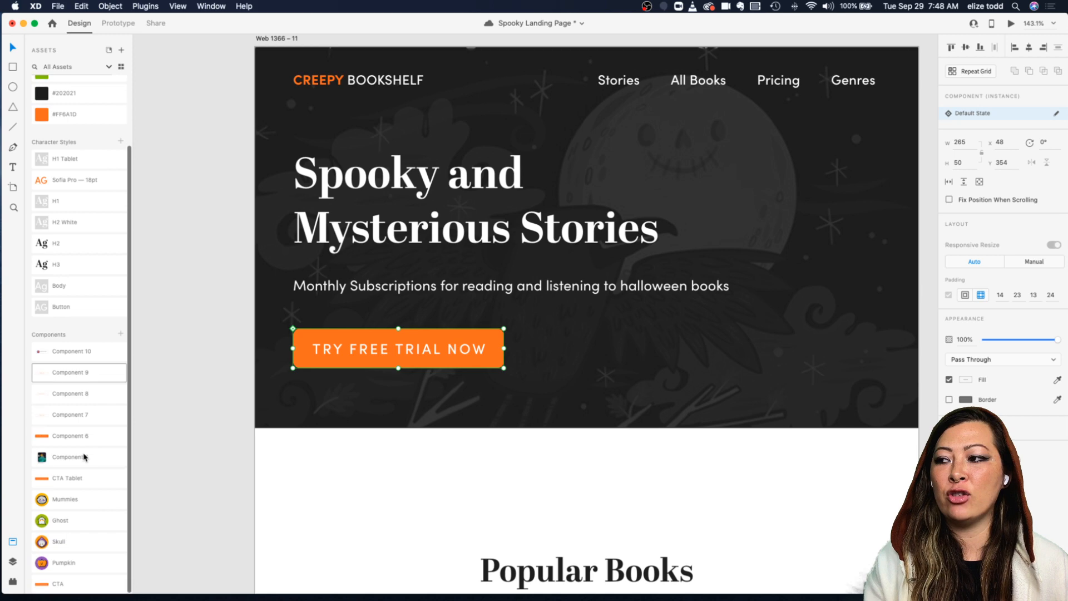
scroll(84, 457, up, 4)
scroll(572, 282, down, 4)
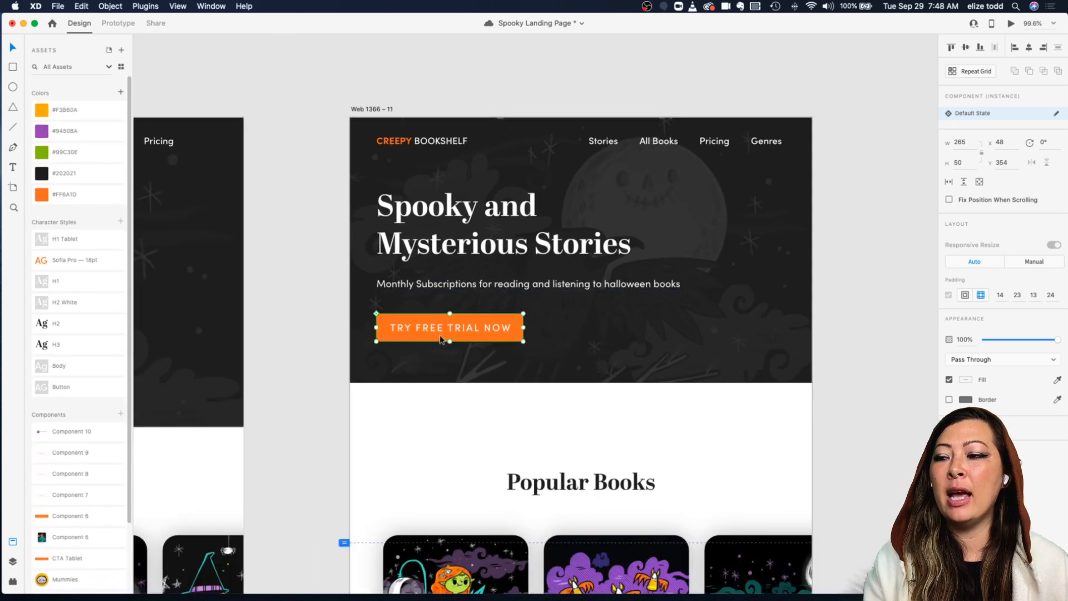
scroll(443, 336, up, 5)
click(368, 309)
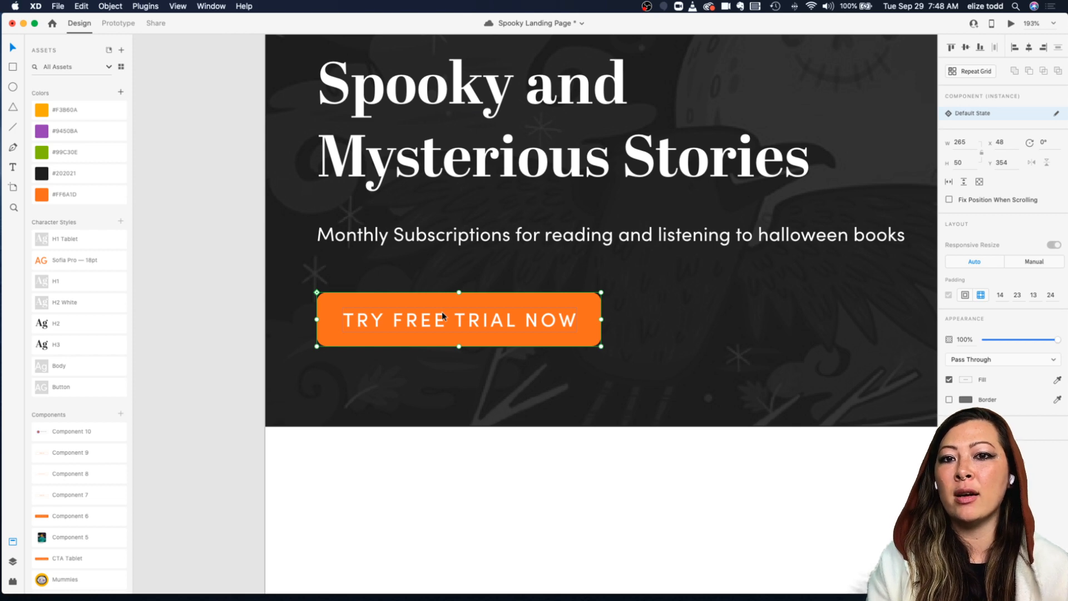
scroll(444, 316, down, 5)
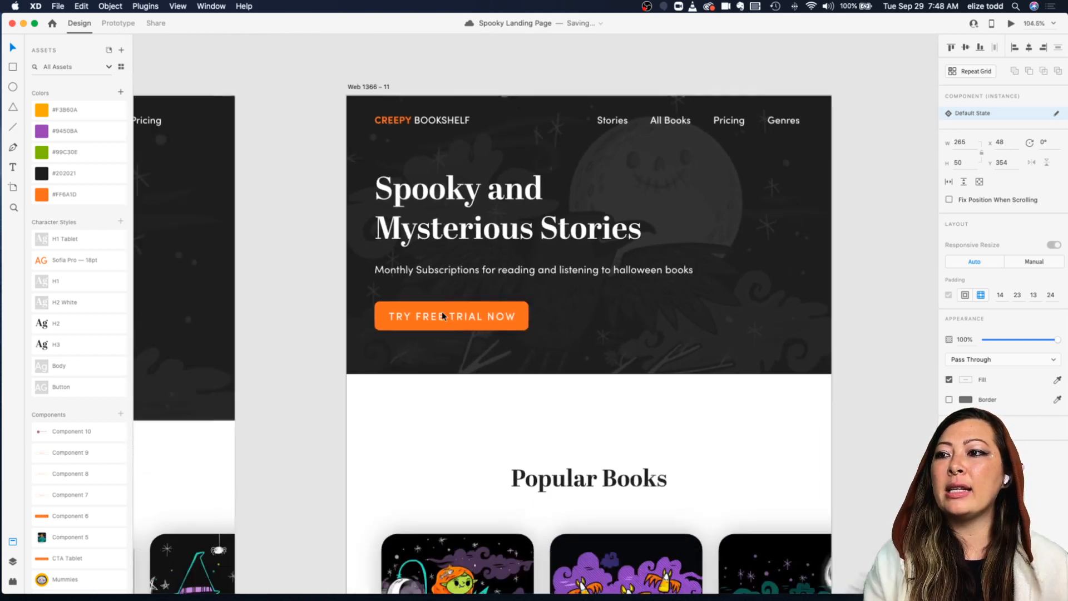
Step: Ungroup the Try Free Trial Now button component on the tablet artboard
click(492, 307)
double_click(500, 310)
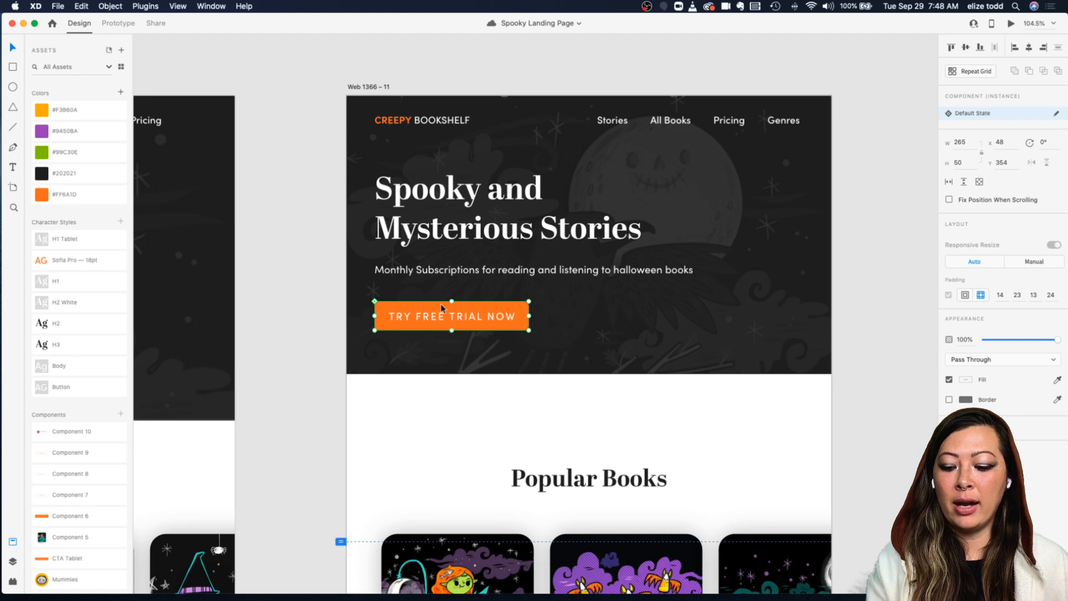
scroll(418, 308, up, 5)
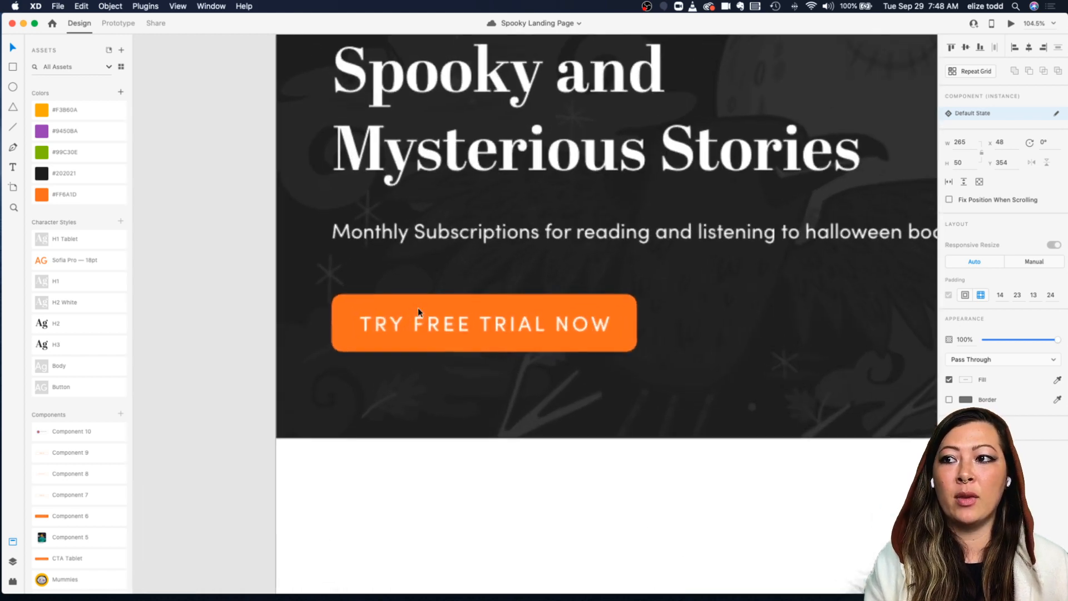
right_click(414, 306)
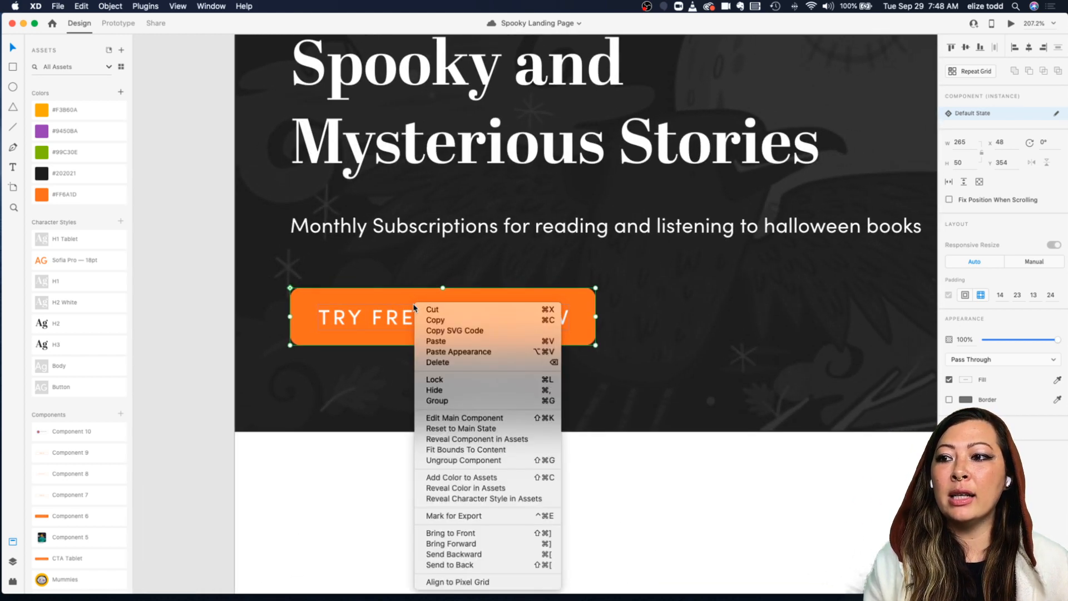
click(453, 460)
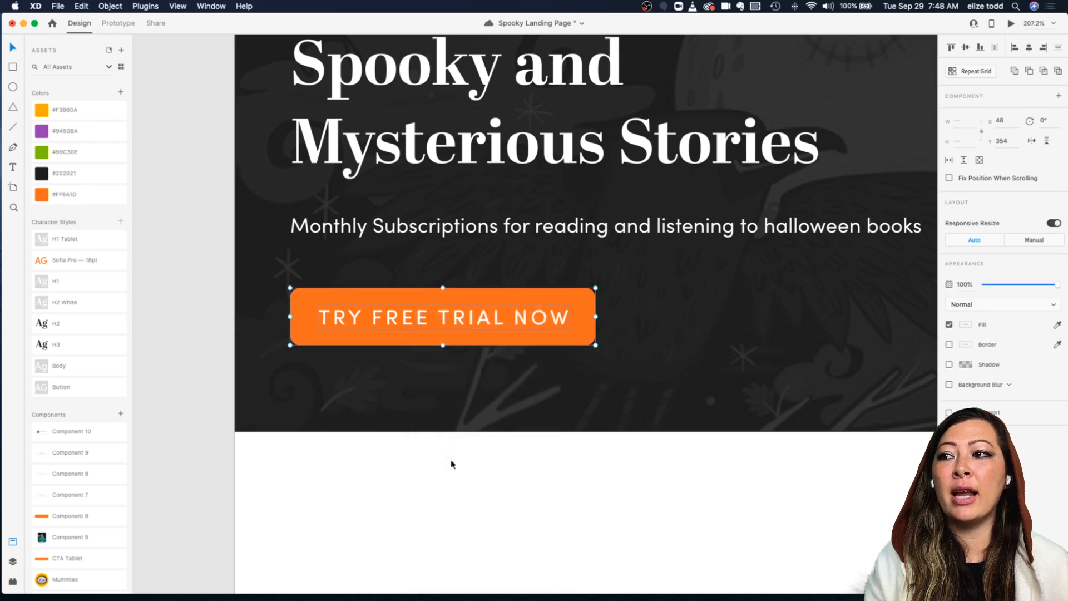
Step: Shrink the ungrouped Try Free Trial Now button's width slightly
scroll(467, 340, down, 4)
click(467, 341)
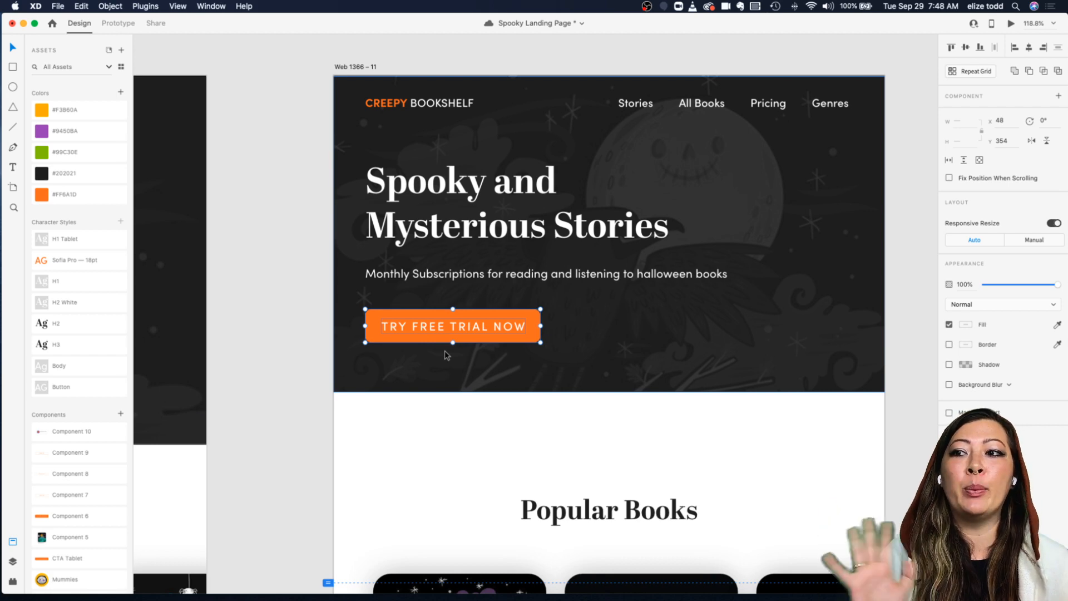
scroll(445, 355, up, 3)
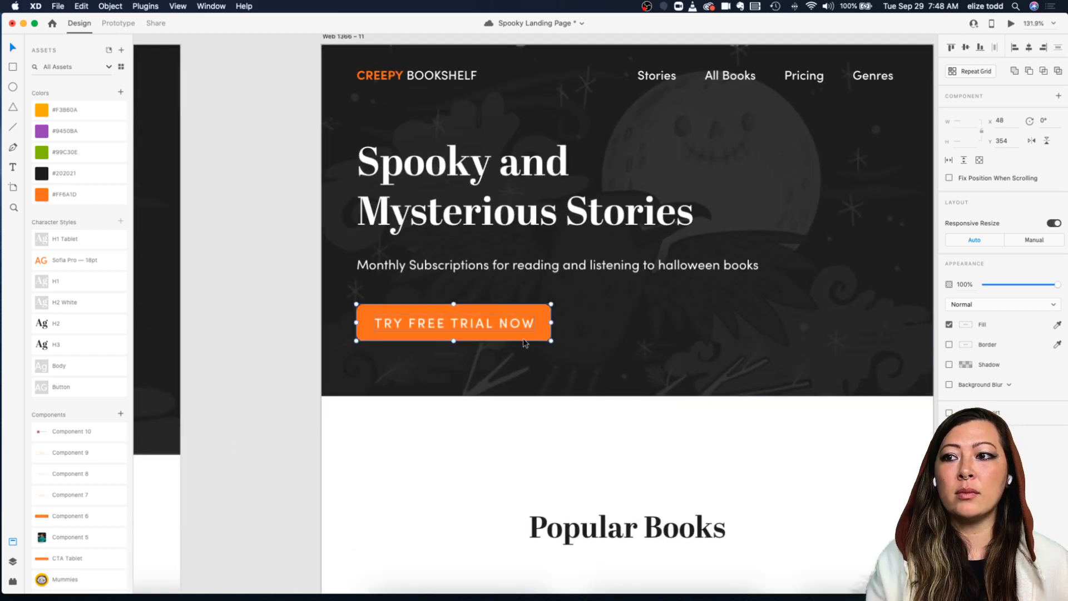
drag(552, 342, 536, 337)
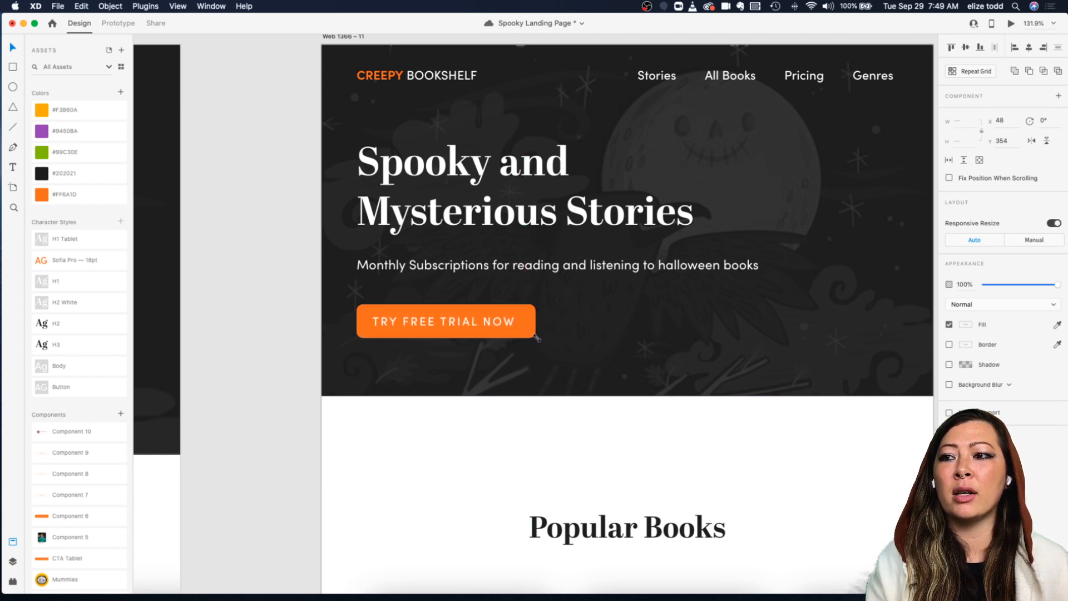
Step: Examine the text layer and rectangle inside the ungrouped button
click(500, 323)
double_click(491, 323)
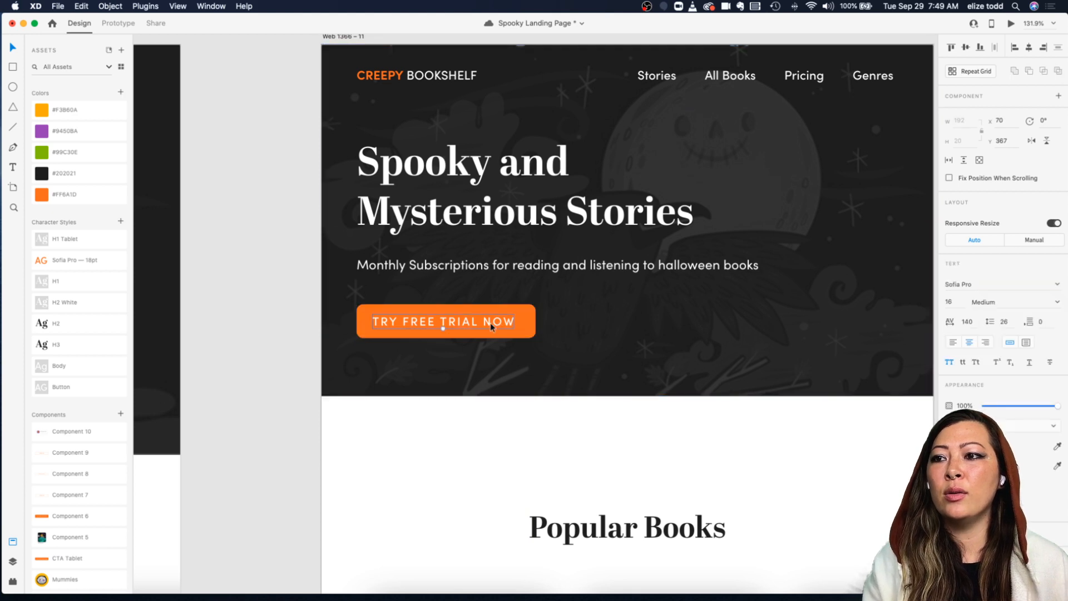
click(545, 326)
double_click(508, 319)
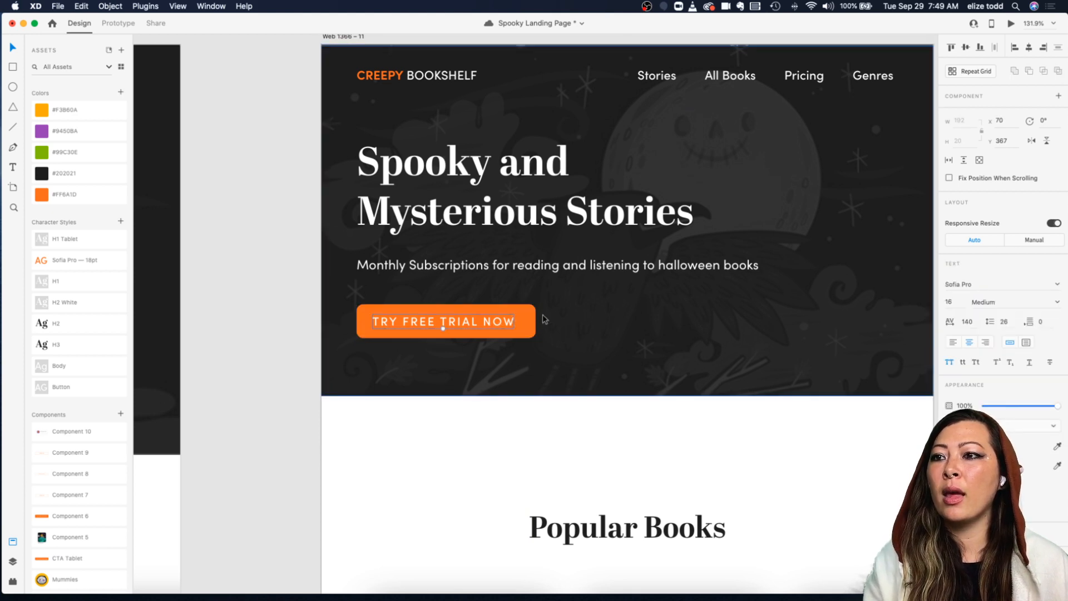
click(515, 311)
double_click(403, 315)
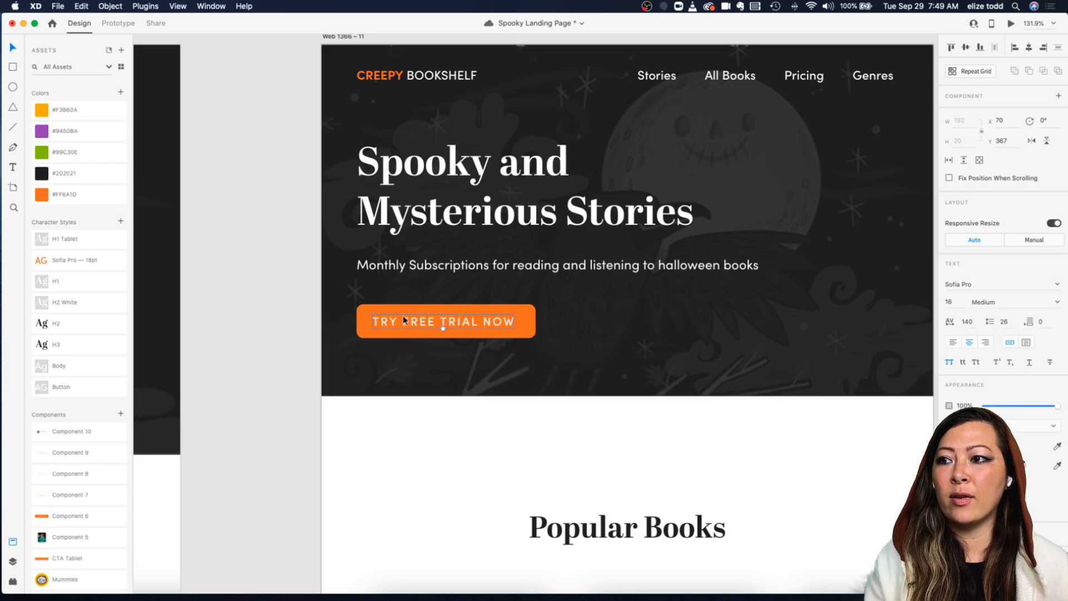
click(397, 303)
double_click(397, 321)
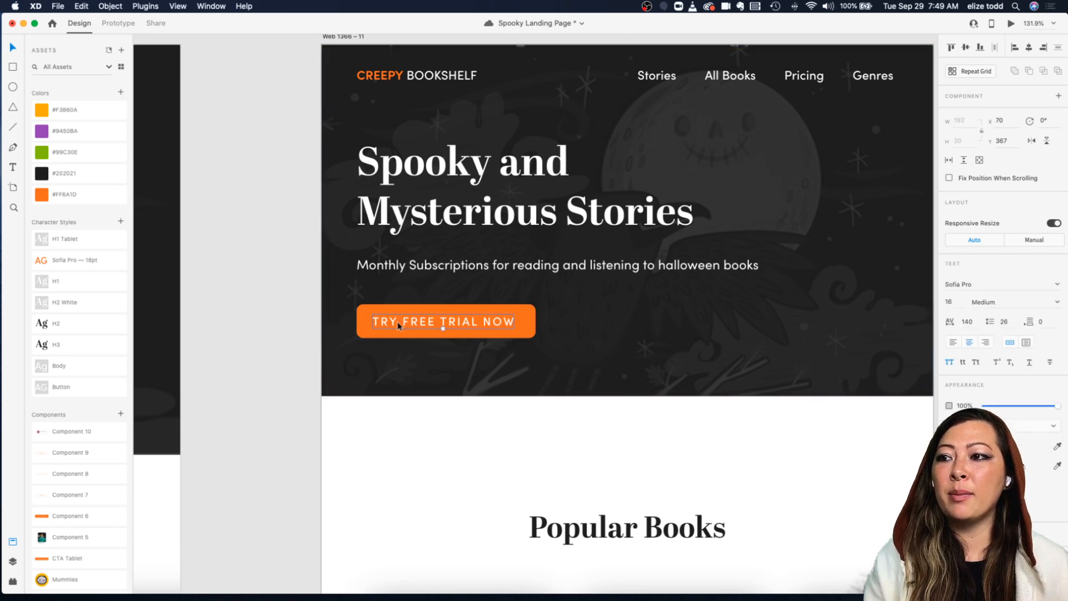
click(323, 288)
double_click(398, 316)
scroll(398, 307, up, 1)
click(455, 278)
double_click(399, 320)
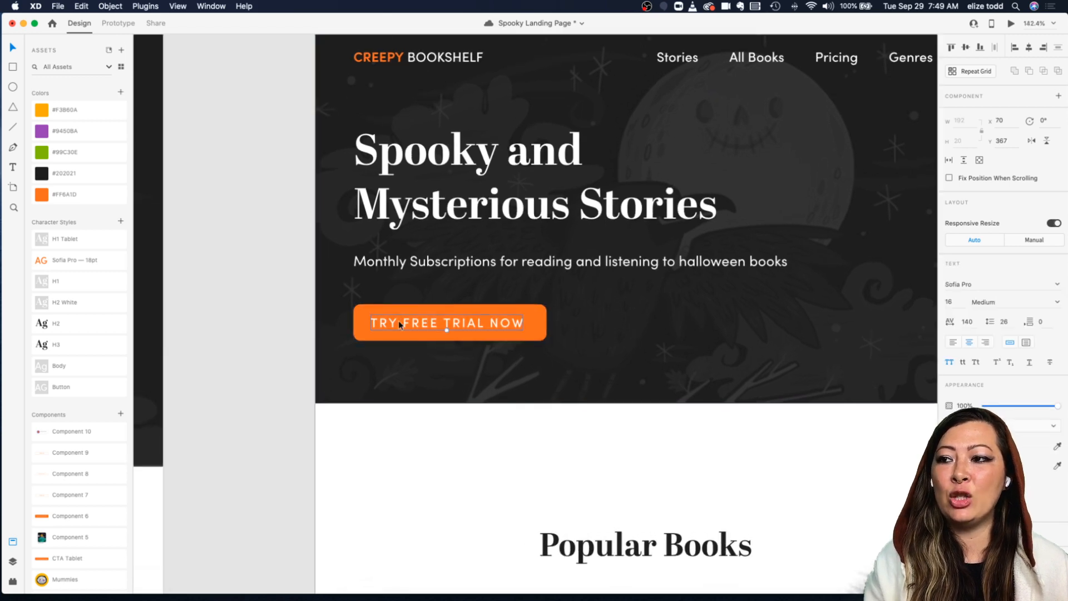
Step: Select the button's text and rectangle layers together and make them into a new component
scroll(399, 320, up, 4)
click(424, 312)
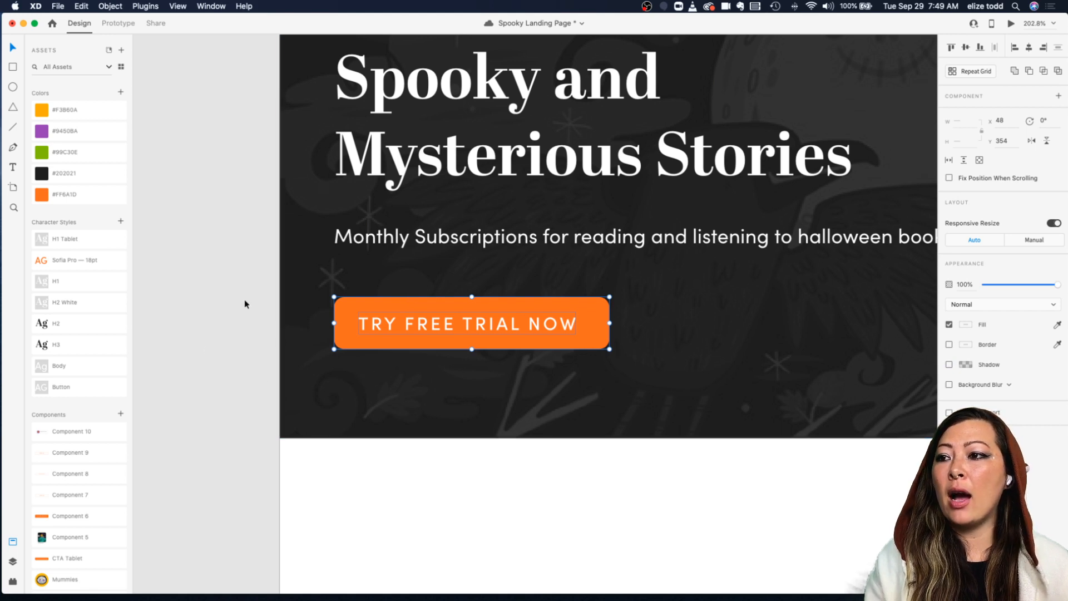
click(13, 562)
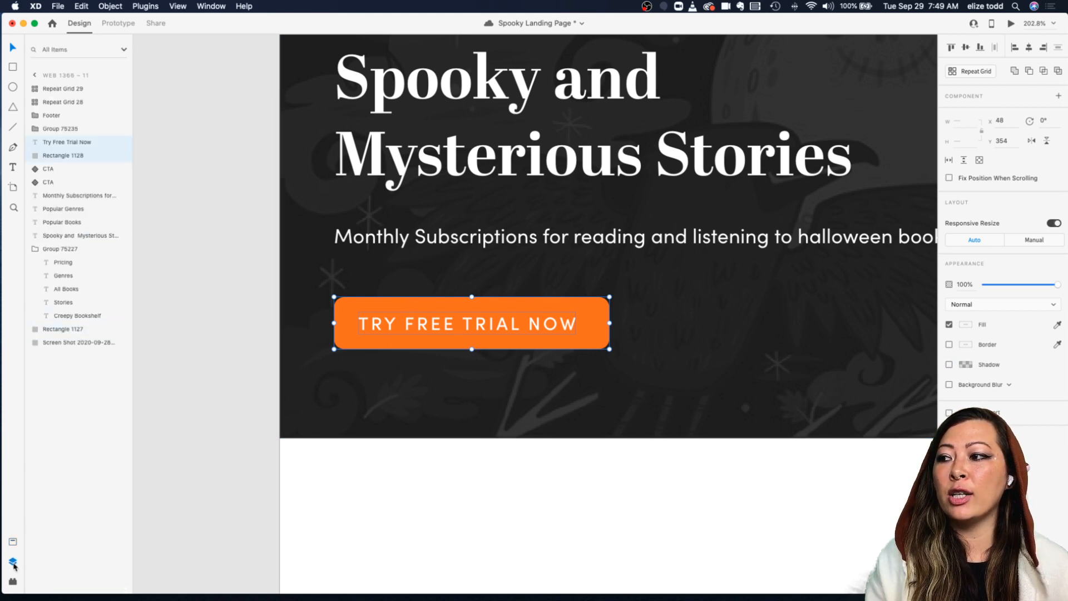
click(74, 129)
click(58, 142)
shift+click(56, 158)
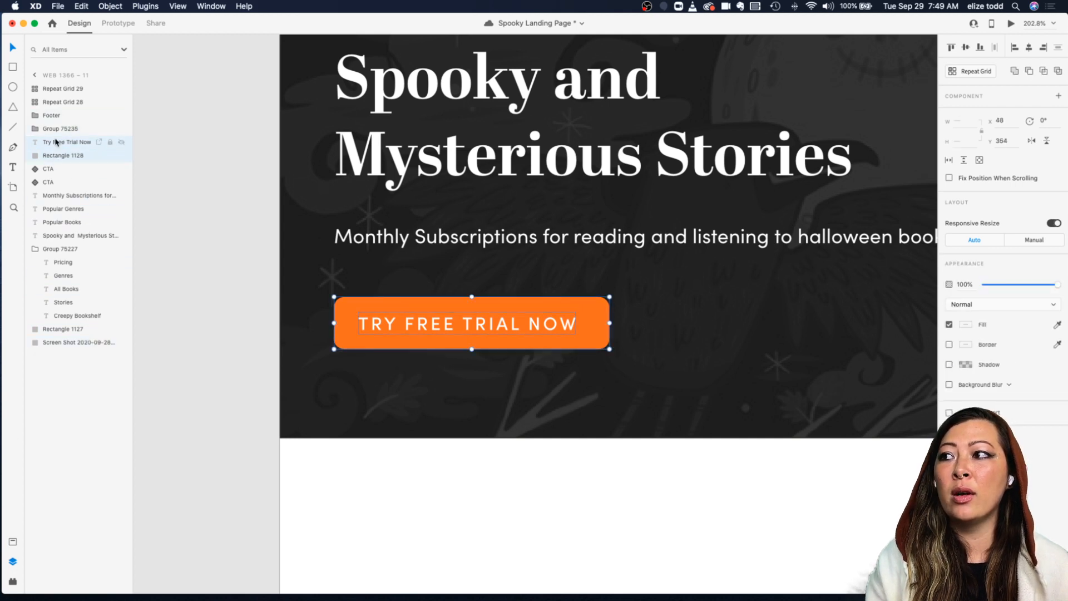
right_click(426, 324)
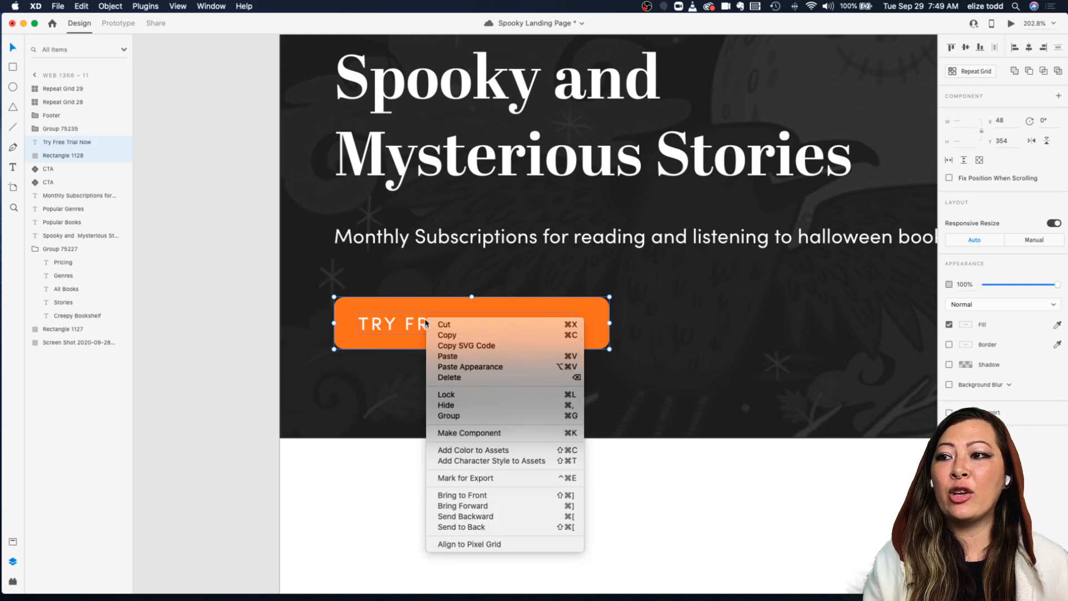
click(473, 433)
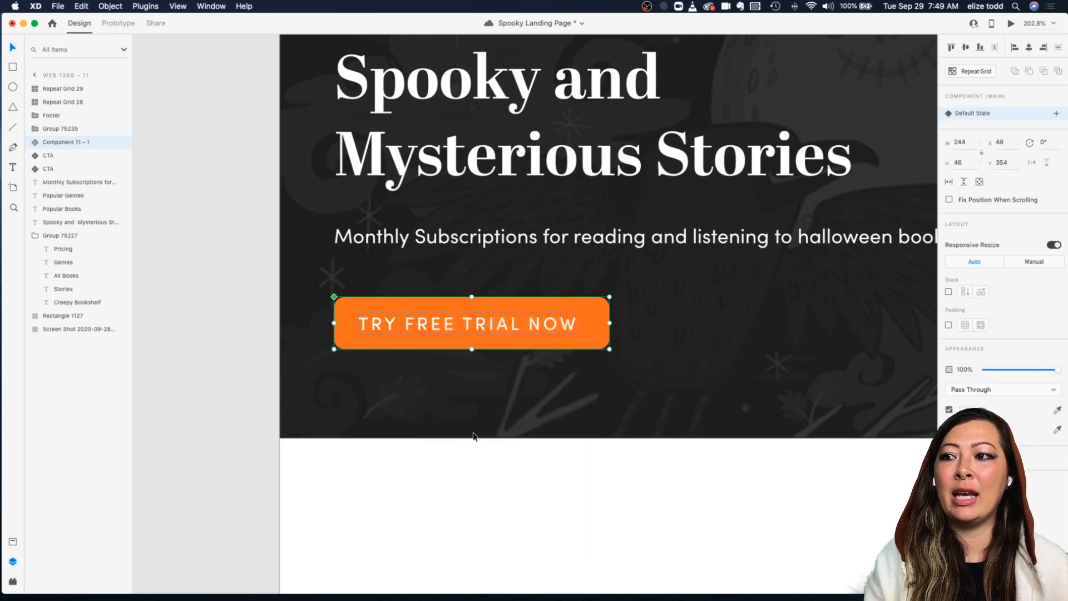
Step: Duplicate the new button component beside the original in the hero section
scroll(517, 363, down, 3)
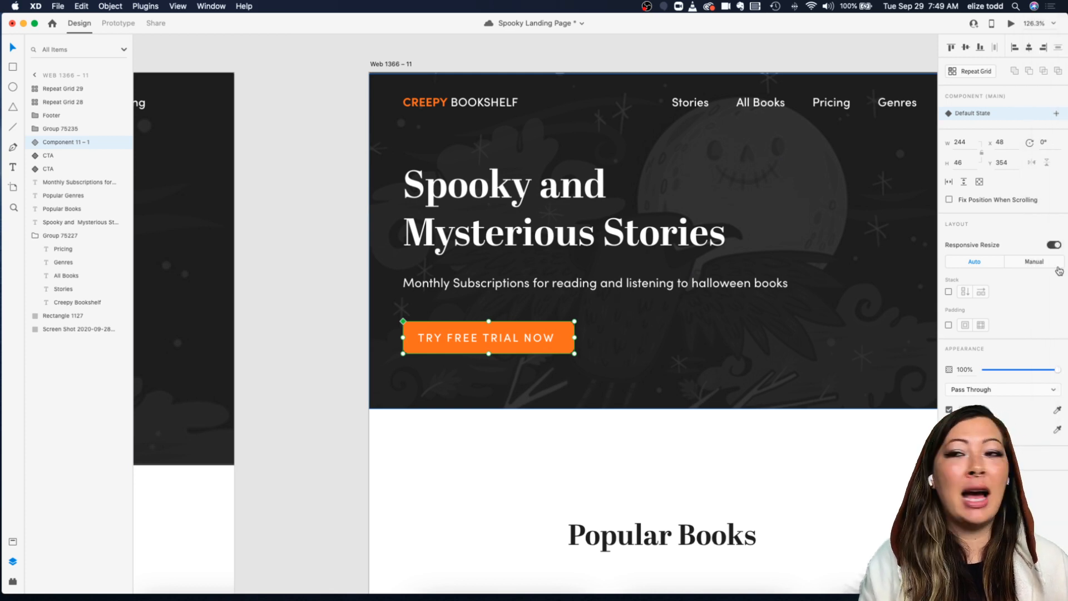
scroll(551, 316, down, 2)
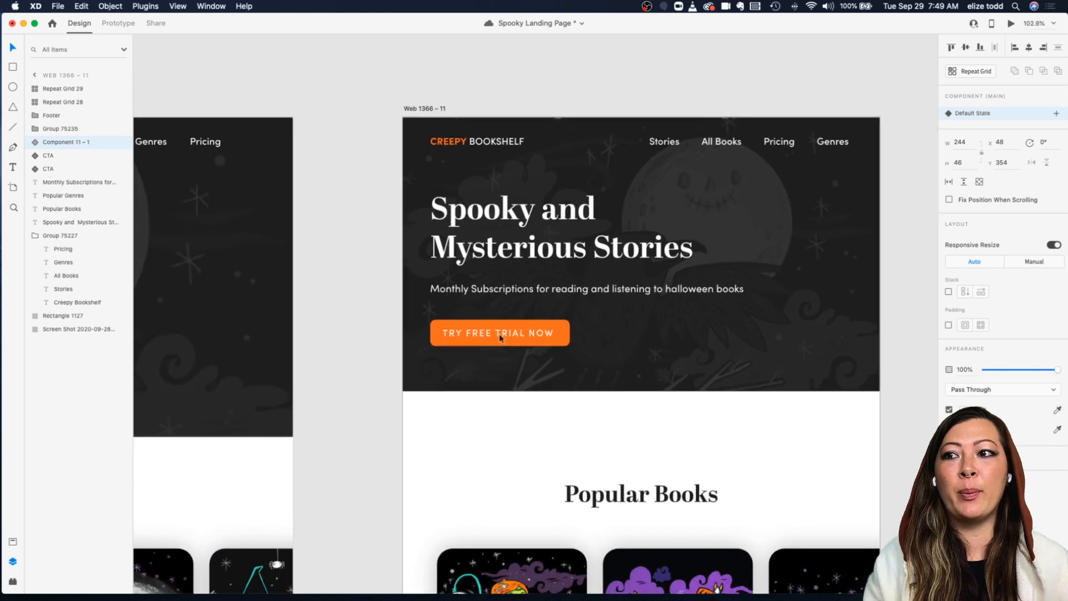
scroll(520, 327, up, 5)
drag(466, 327, 703, 327)
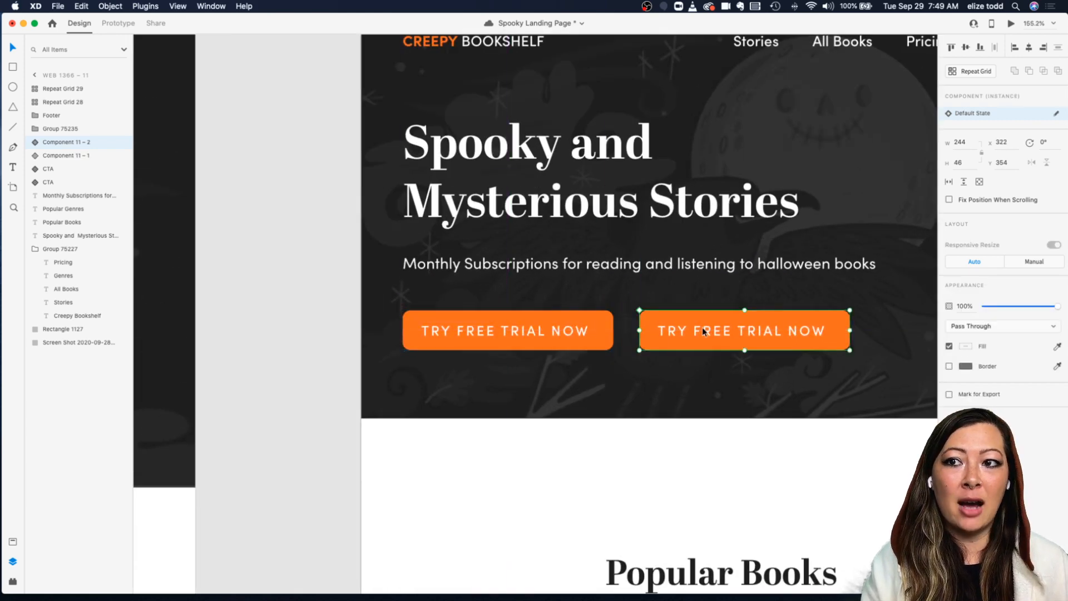
Step: Try darkening the main button component's fill color to update its copy, then undo the color change
scroll(702, 332, right, 2)
click(509, 326)
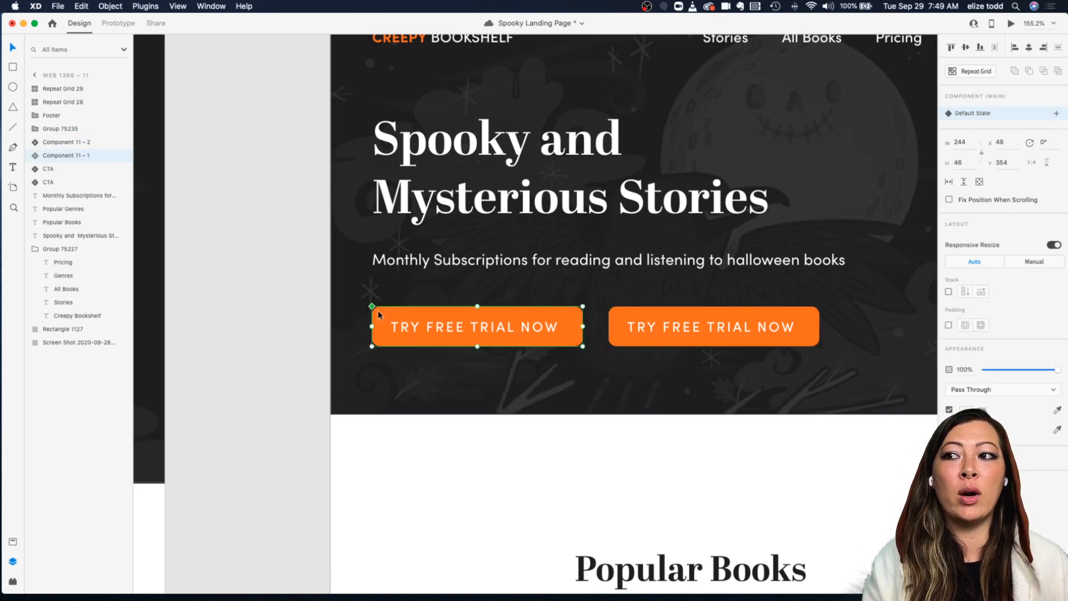
click(649, 324)
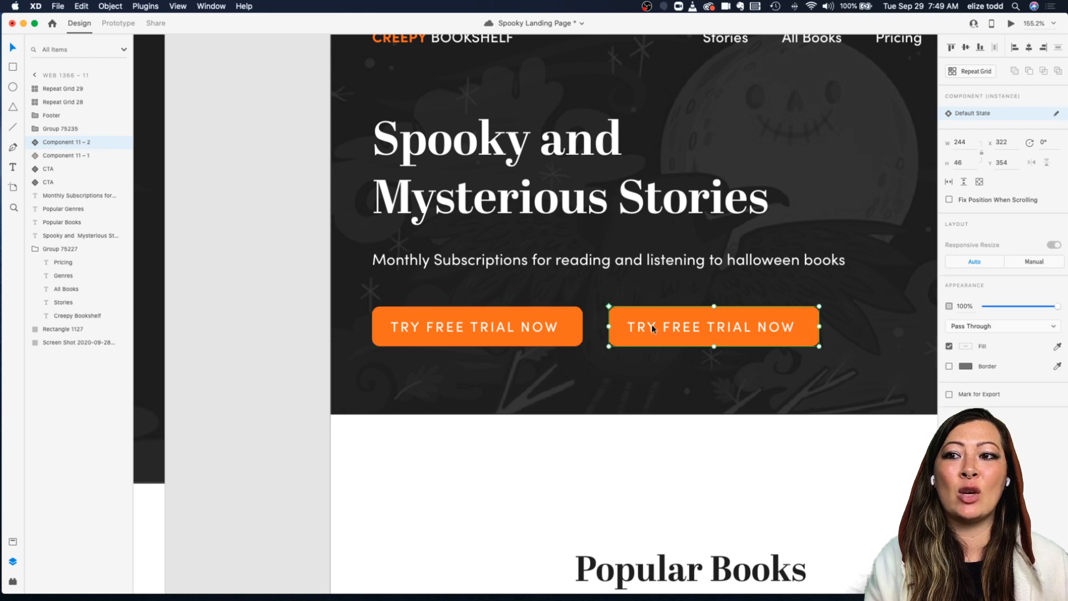
click(562, 305)
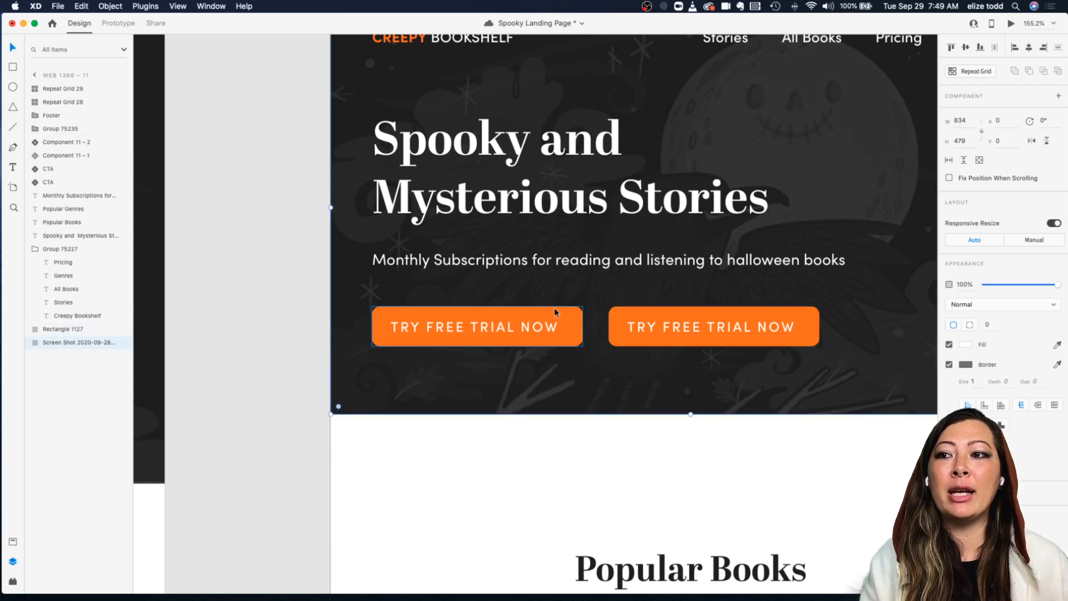
double_click(554, 310)
click(964, 377)
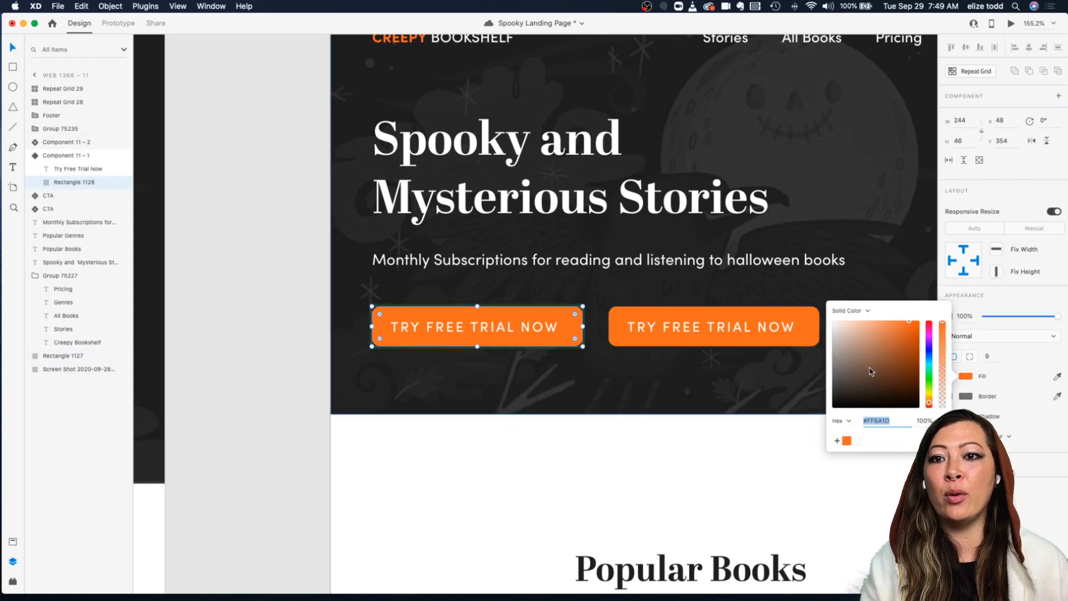
drag(870, 371, 897, 367)
click(639, 282)
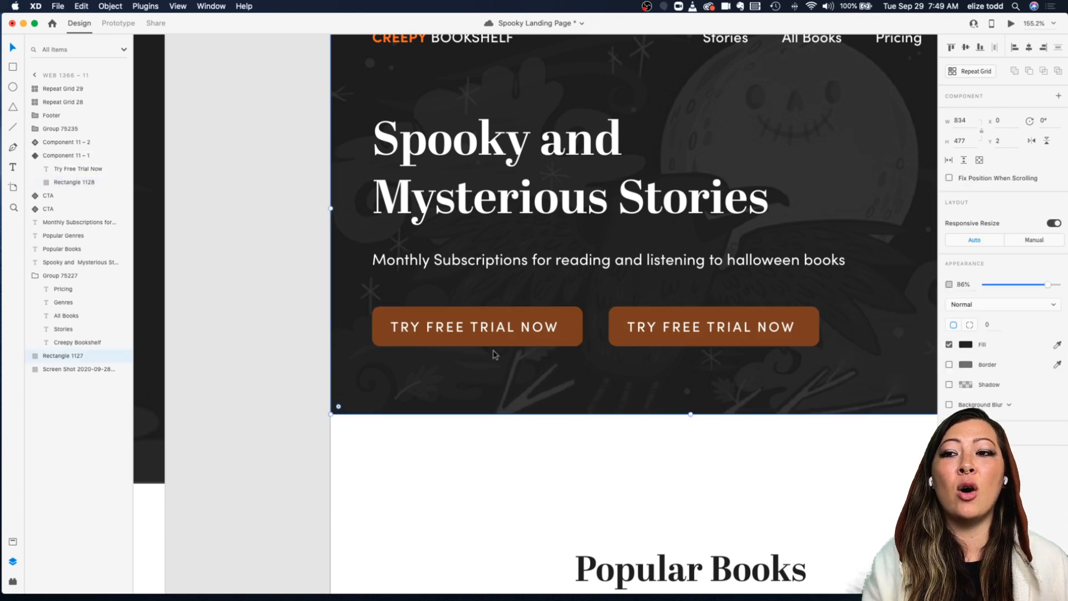
key(super+z)
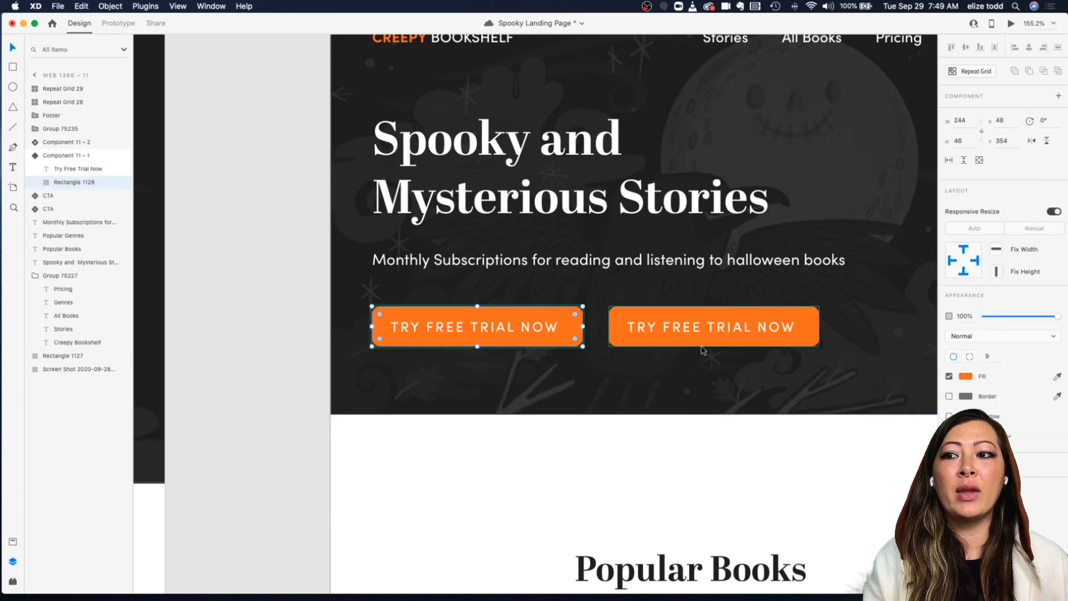
Step: Delete the duplicate button copy
click(635, 295)
click(643, 320)
key(Delete)
Step: Set the hero subtitle's font size to 16
key(super+minus)
scroll(644, 320, down, 1)
scroll(644, 320, up, 1)
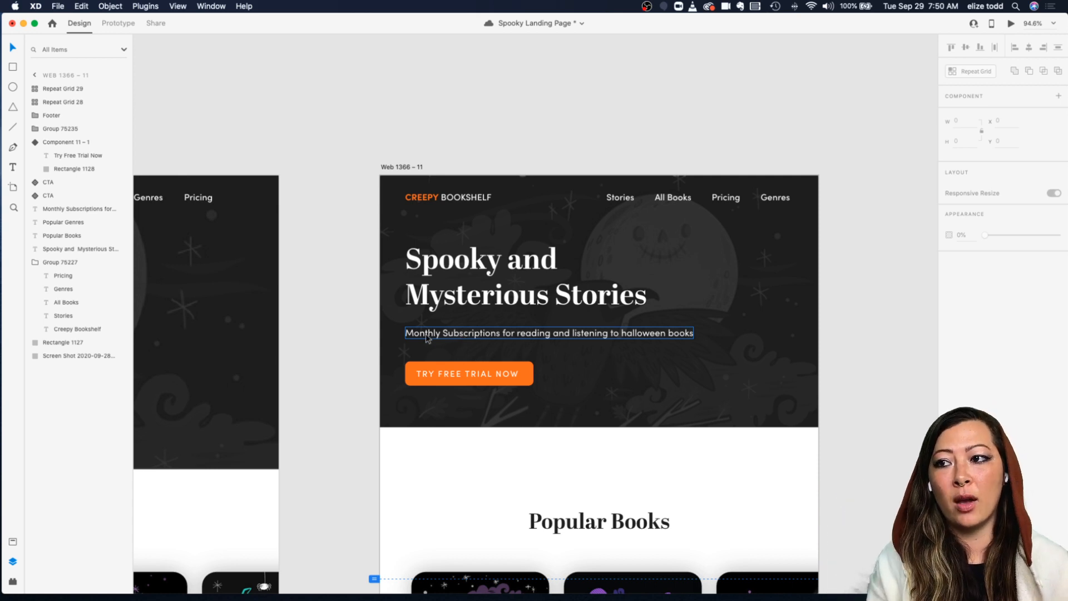
scroll(429, 336, up, 3)
click(465, 330)
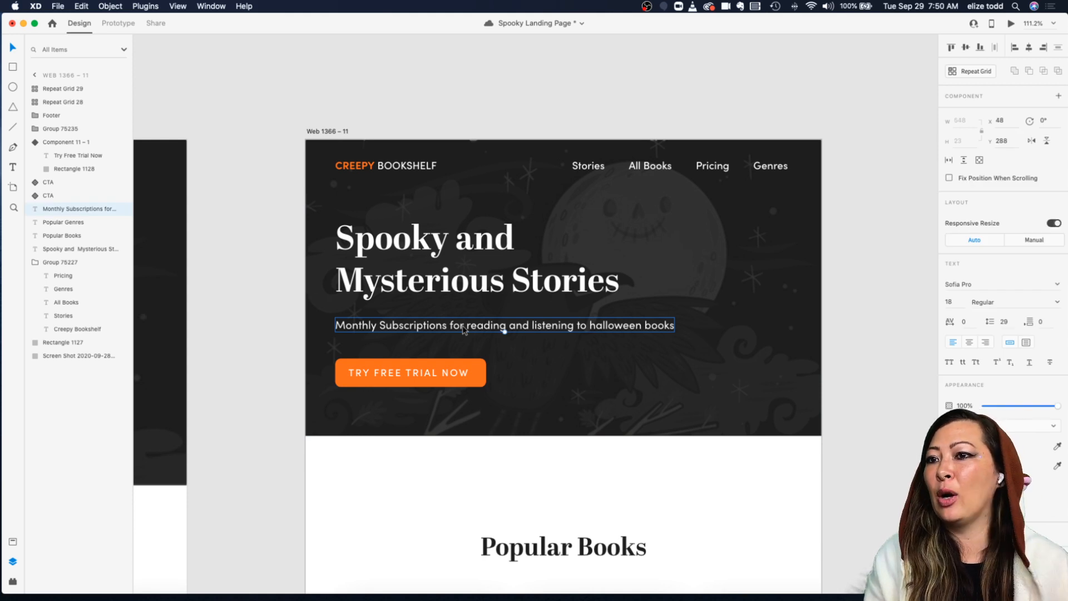
double_click(416, 375)
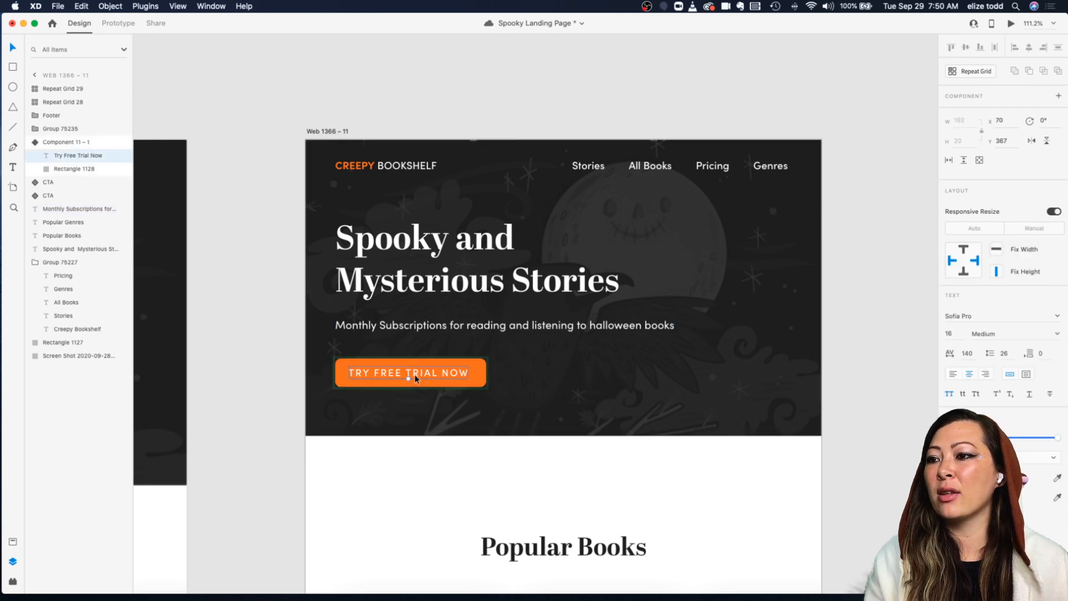
click(440, 321)
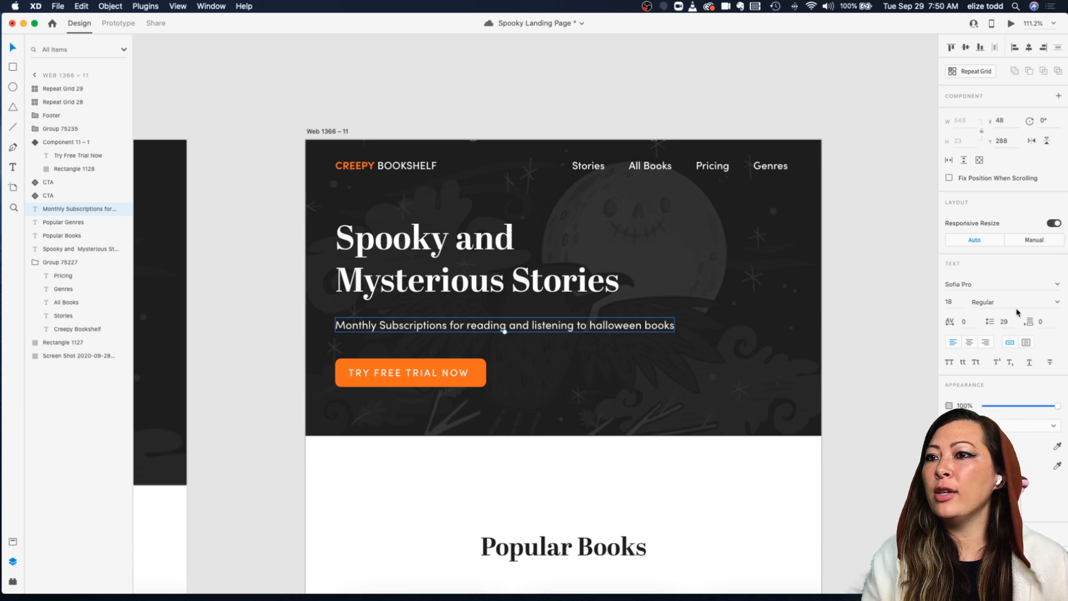
click(952, 301)
text(16)
key(Return)
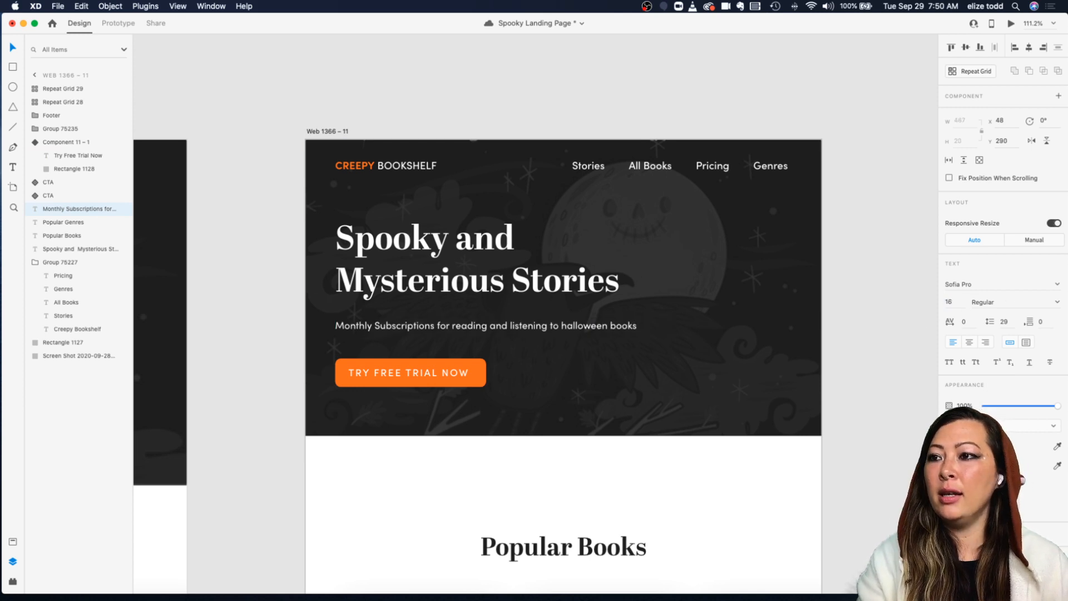
Step: Nudge the subtitle up to a y position of 284
key(Up)
key(Up)
key(Up)
key(Up)
key(Up)
key(Up)
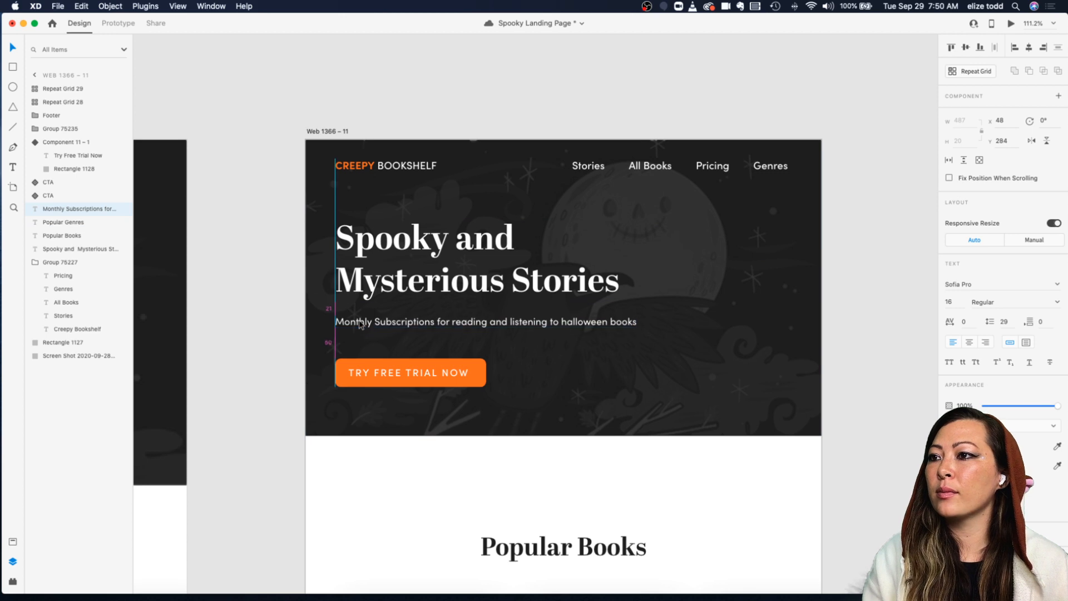
Step: Save the hero subtitle's text formatting as a new character style named "Body Tablet" and place it below Body
click(12, 541)
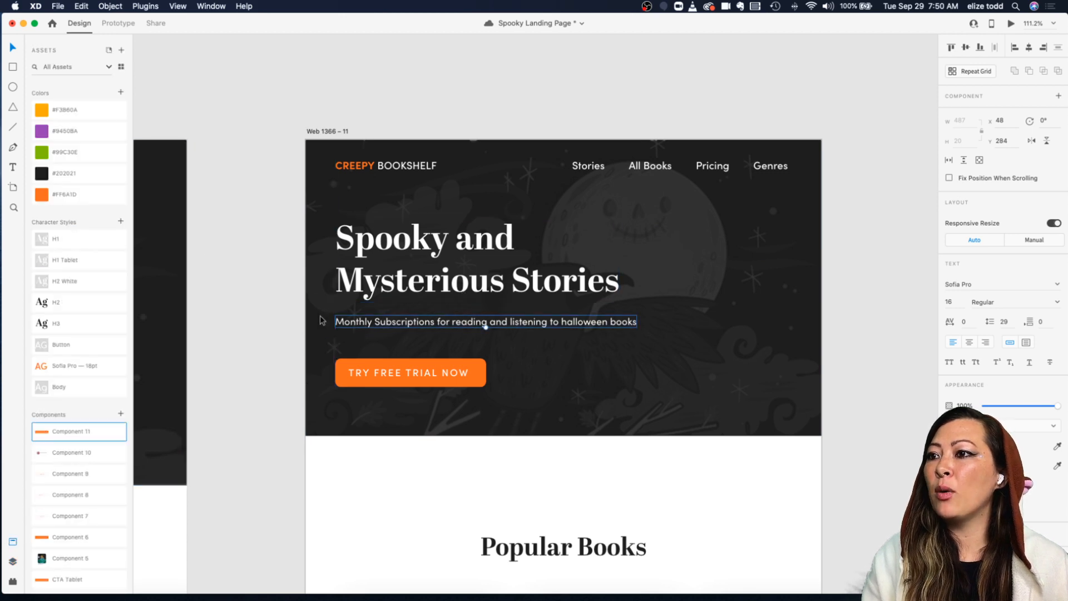
click(121, 222)
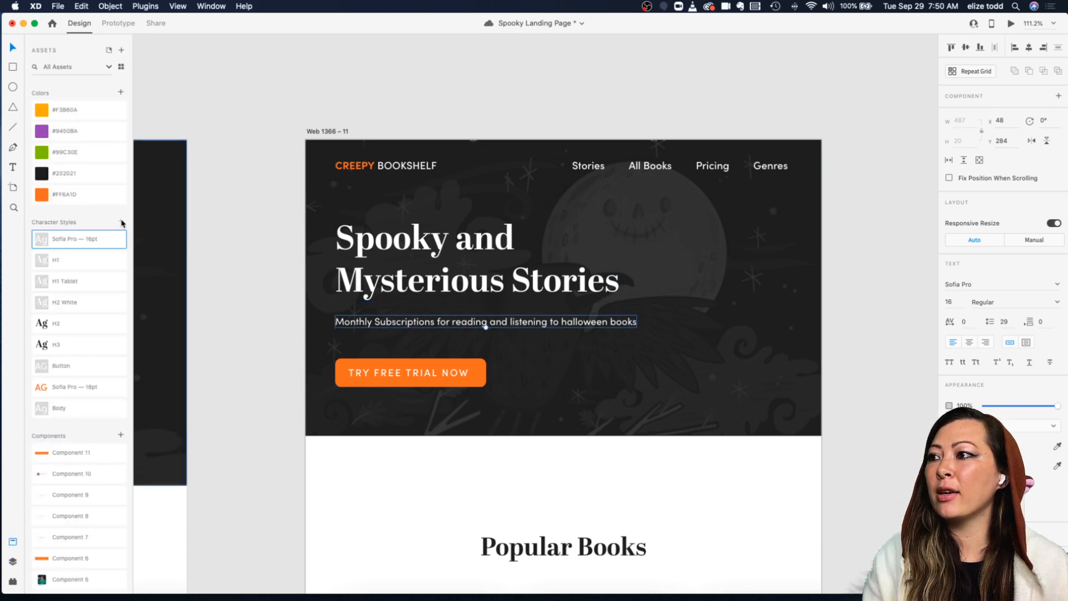
double_click(71, 236)
text(Body)
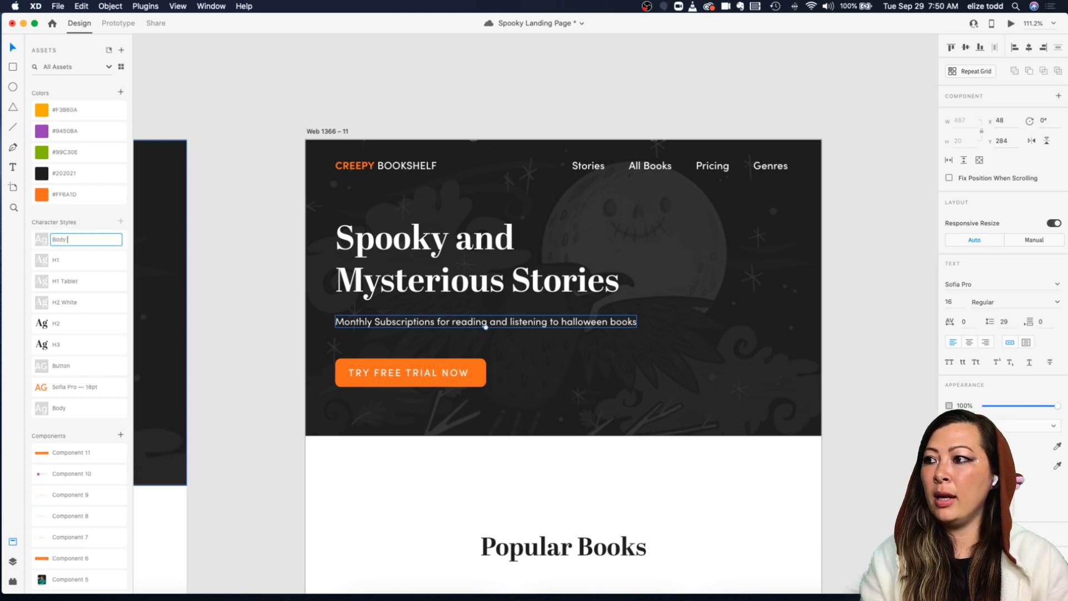
text( Tablet)
key(Return)
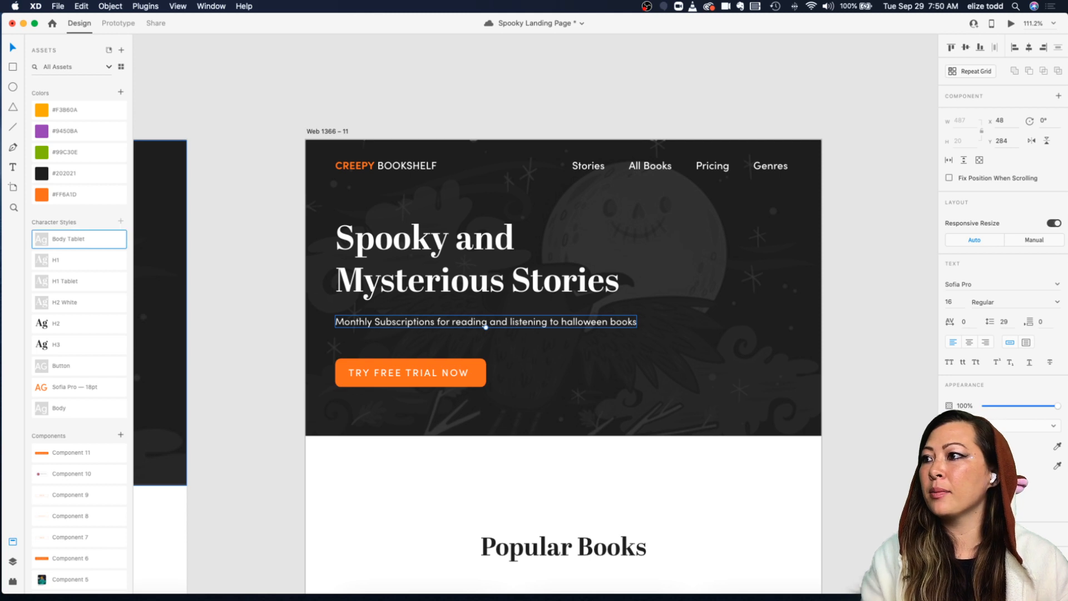
drag(58, 239, 89, 419)
click(533, 387)
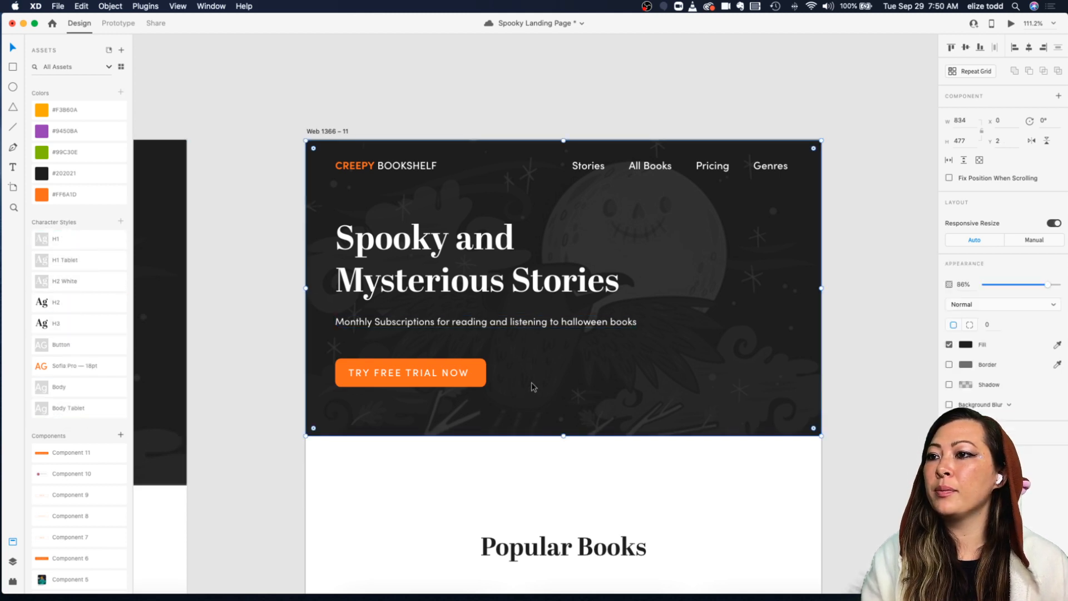
Step: Apply the Body Tablet character style to the four navigation links: Stories, All Books, Pricing and Genres
scroll(533, 387, down, 5)
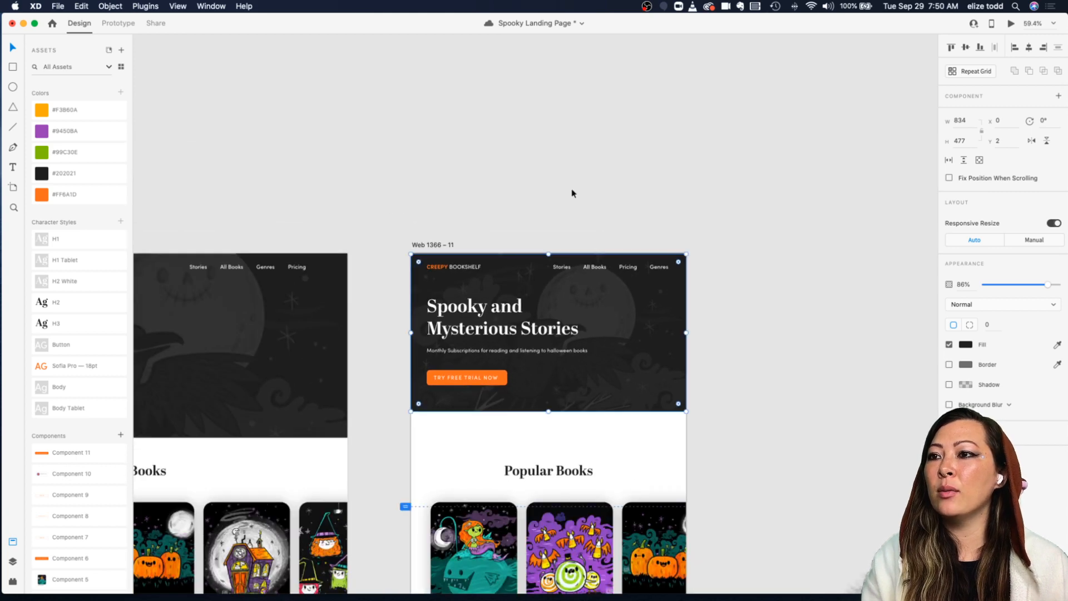
click(573, 194)
scroll(572, 195, up, 5)
scroll(573, 193, down, 2)
scroll(572, 195, down, 1)
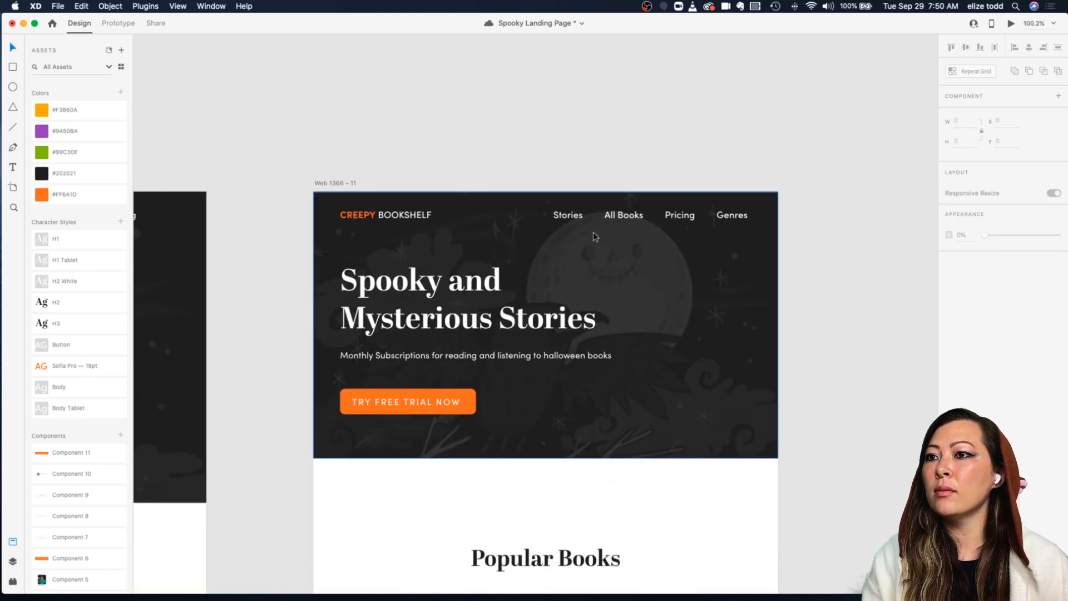
double_click(565, 217)
shift+click(616, 217)
shift+click(680, 217)
shift+click(737, 219)
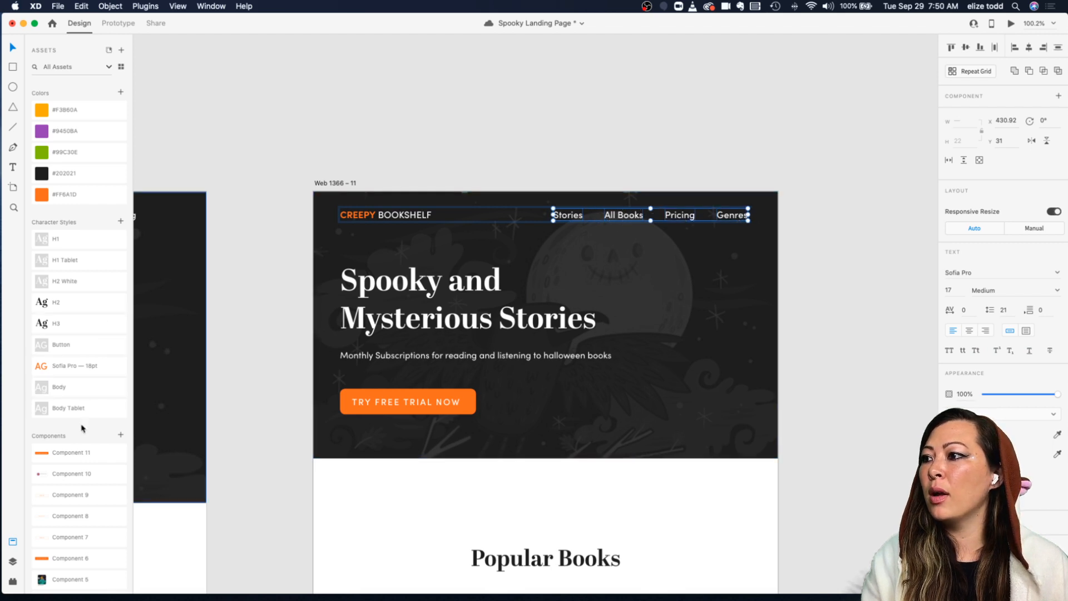
click(69, 410)
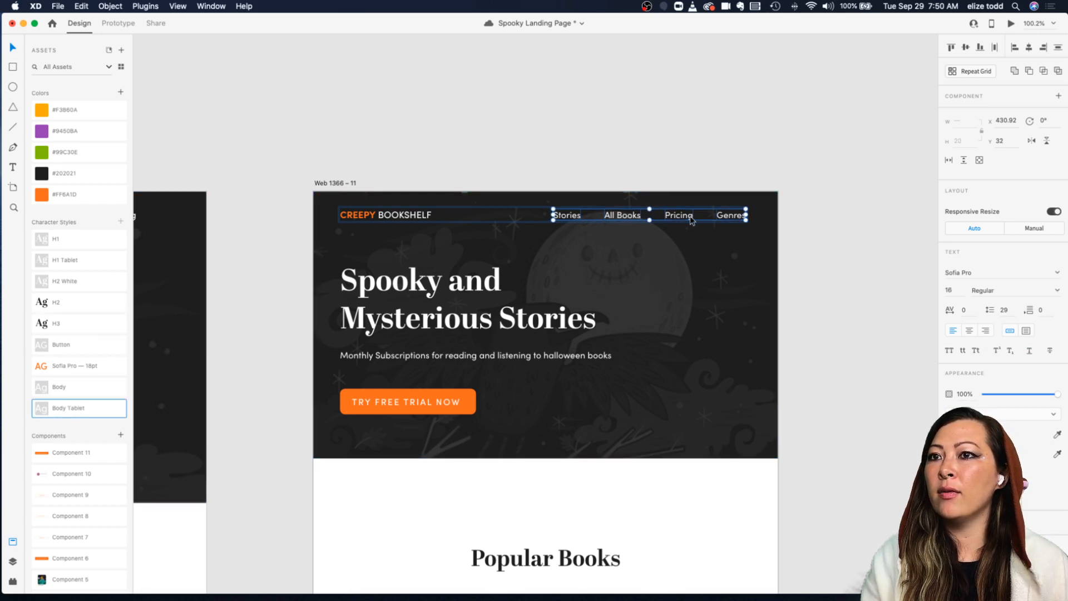
click(702, 152)
Step: Compare the tablet artboard's hero and Popular Books section against the desktop artboard
scroll(703, 151, down, 2)
scroll(702, 153, up, 5)
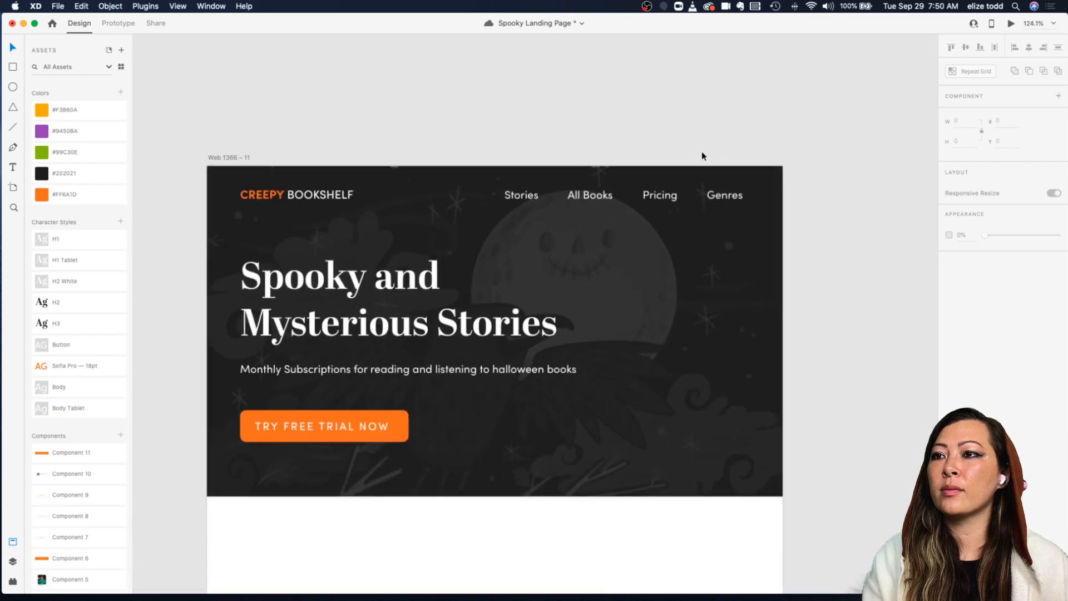
scroll(702, 152, down, 8)
scroll(703, 153, left, 3)
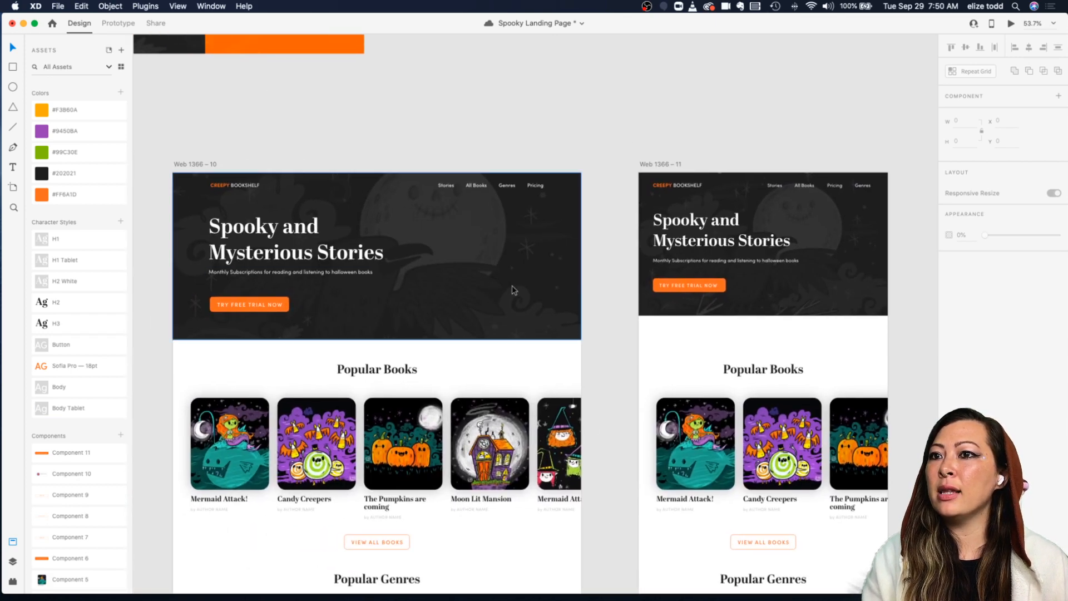
scroll(512, 286, right, 3)
scroll(760, 352, left, 2)
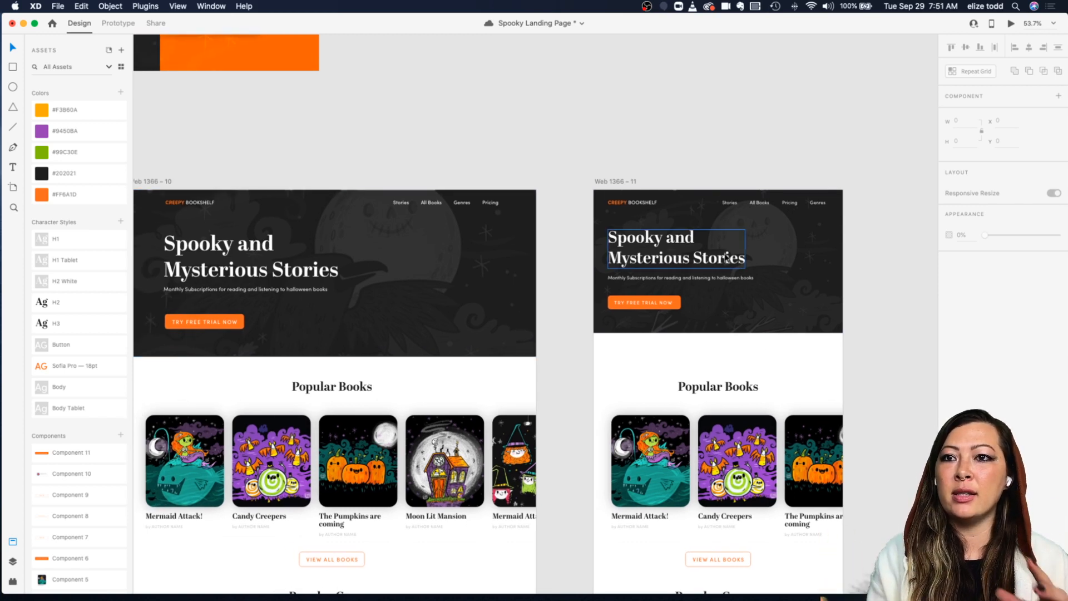
scroll(636, 120, down, 2)
scroll(637, 120, right, 2)
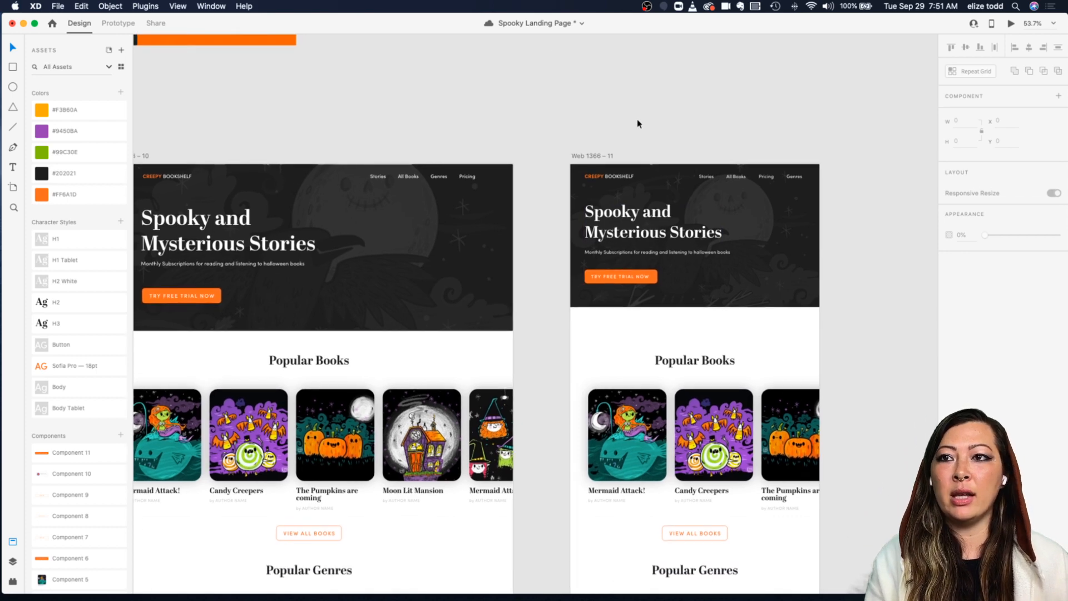
scroll(719, 142, up, 5)
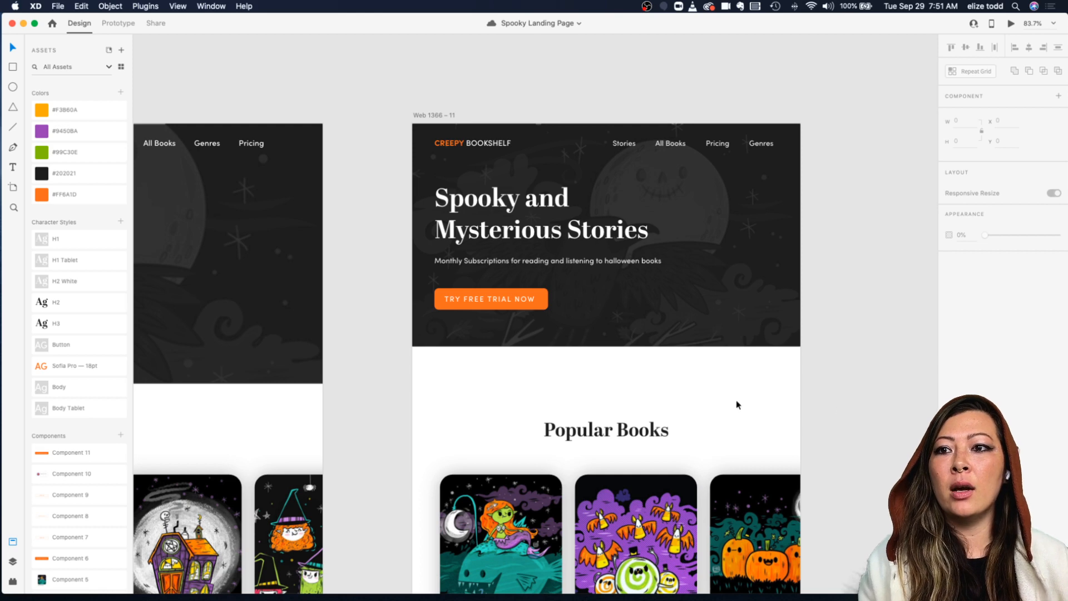
scroll(715, 389, down, 4)
scroll(716, 388, down, 2)
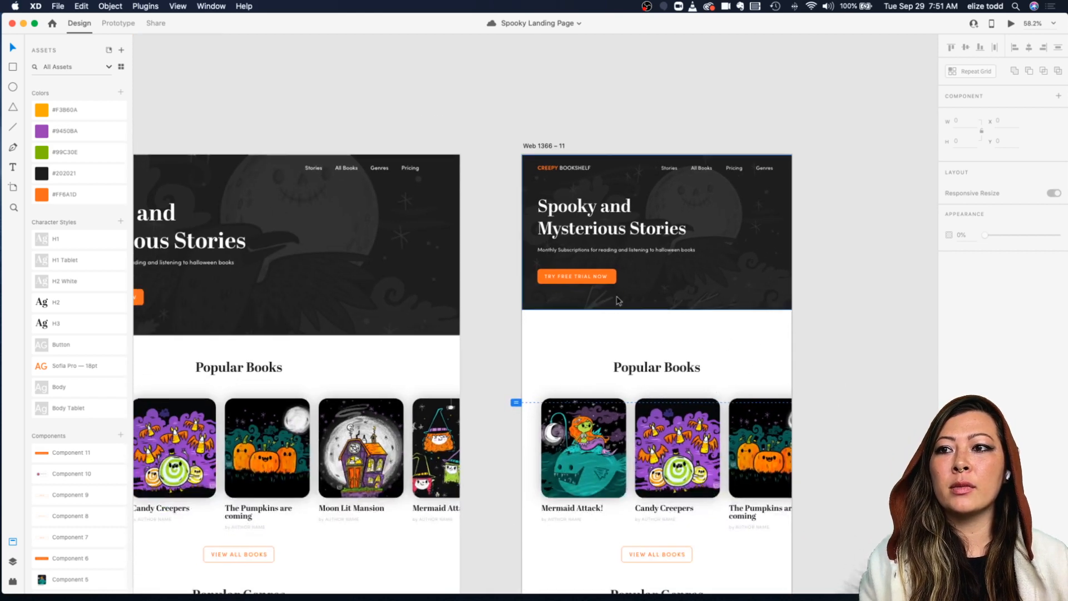
scroll(637, 321, up, 4)
click(556, 264)
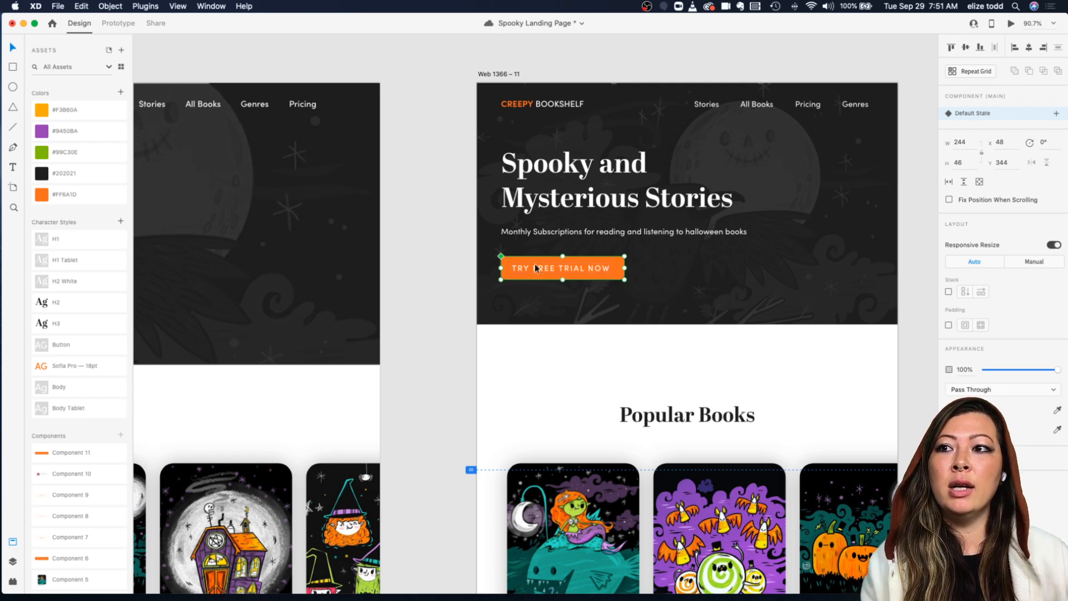
Step: Nudge the Popular Books heading up slightly on the tablet artboard
scroll(535, 264, down, 3)
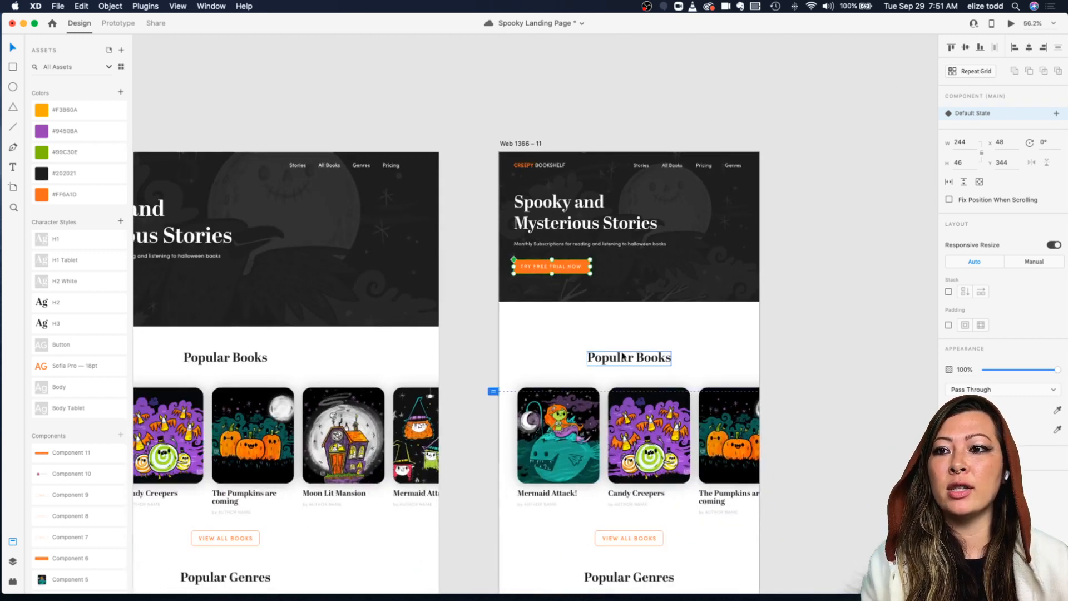
click(624, 330)
drag(624, 330, 624, 325)
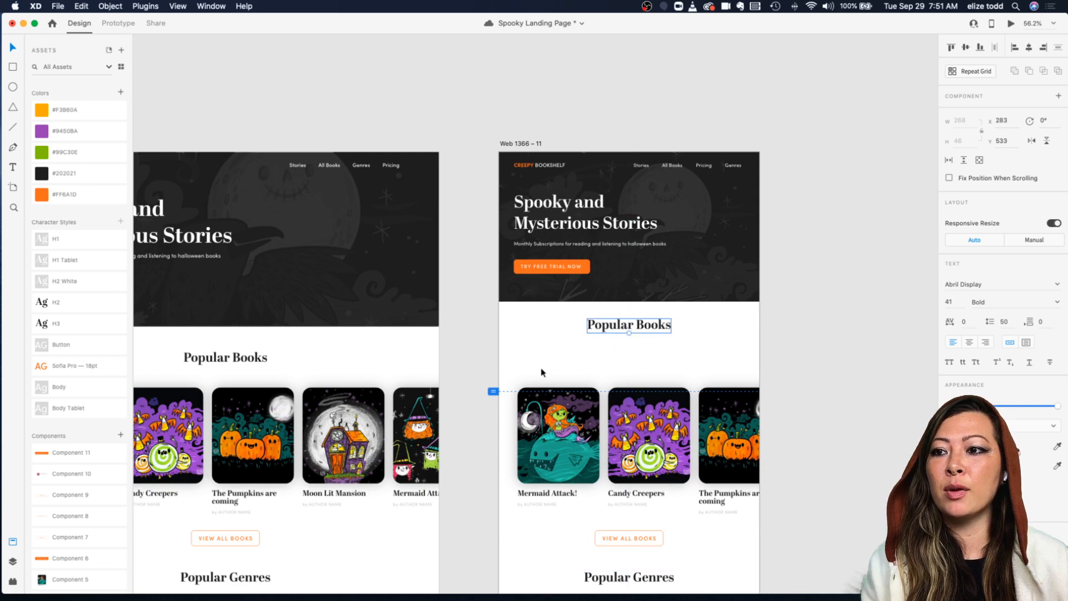
Step: Move the book repeat grid and View All Books button up closer to the Popular Books heading
drag(511, 373, 771, 511)
shift+click(631, 541)
drag(631, 544, 632, 508)
click(796, 347)
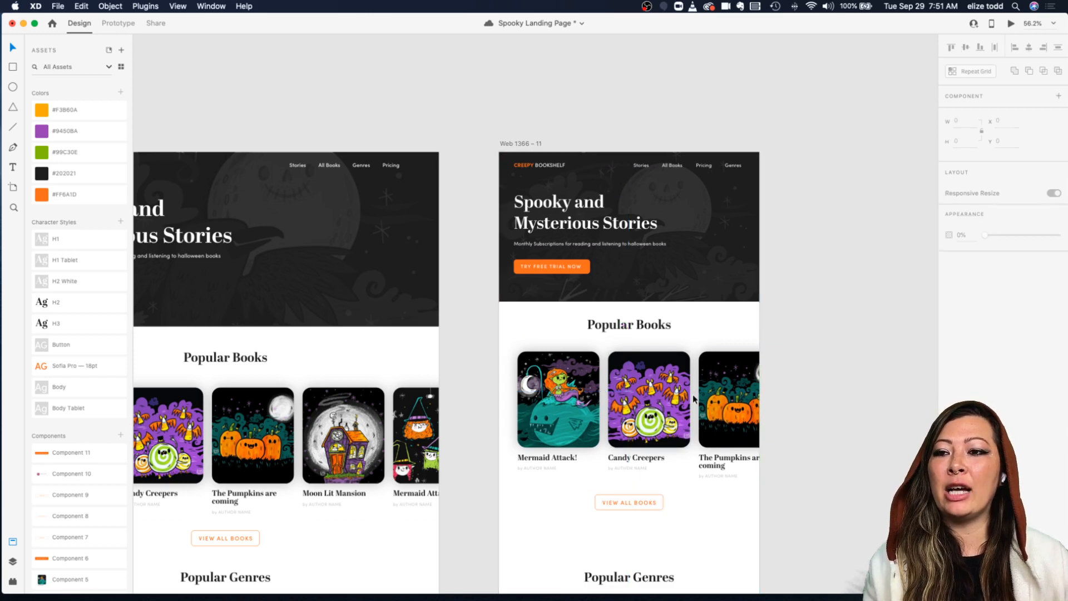
Step: Widen the popular books repeat grid to about 1211 px so a fourth book appears
scroll(695, 400, down, 1)
scroll(695, 400, up, 4)
scroll(646, 333, down, 5)
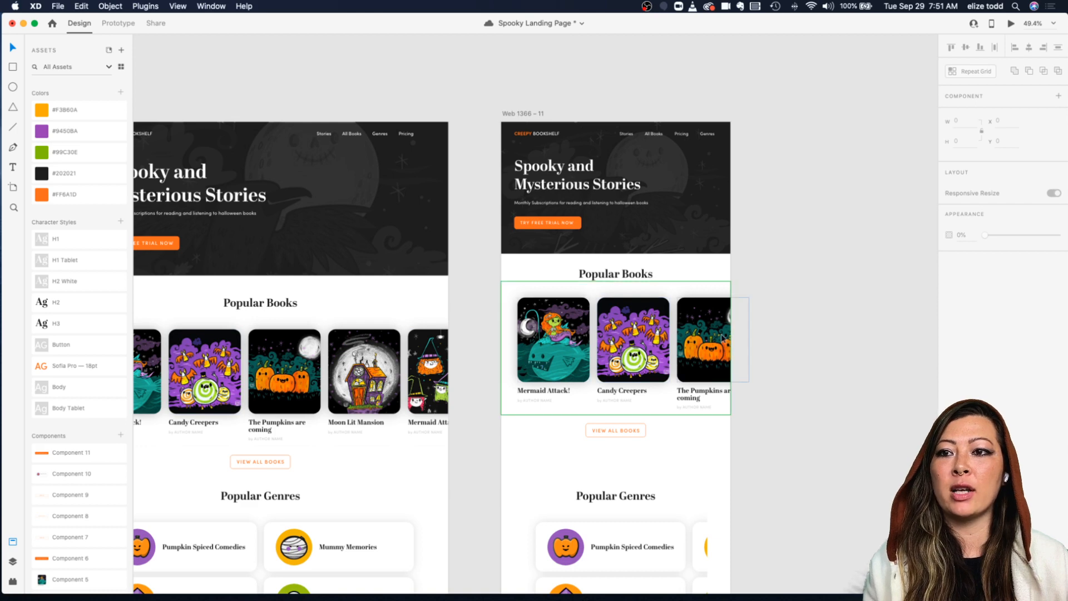
scroll(612, 335, up, 6)
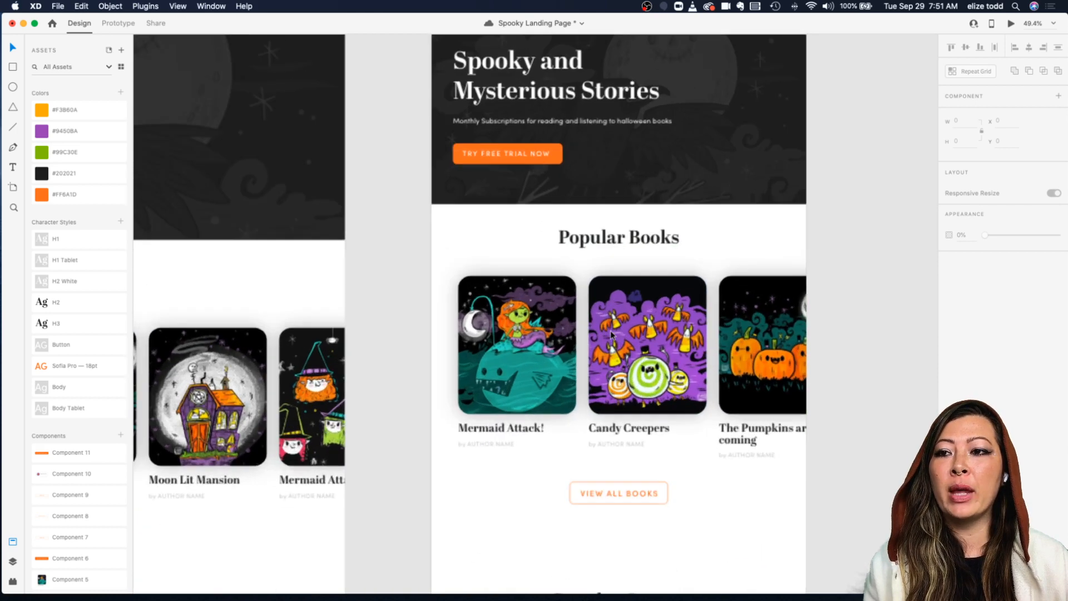
scroll(612, 335, down, 3)
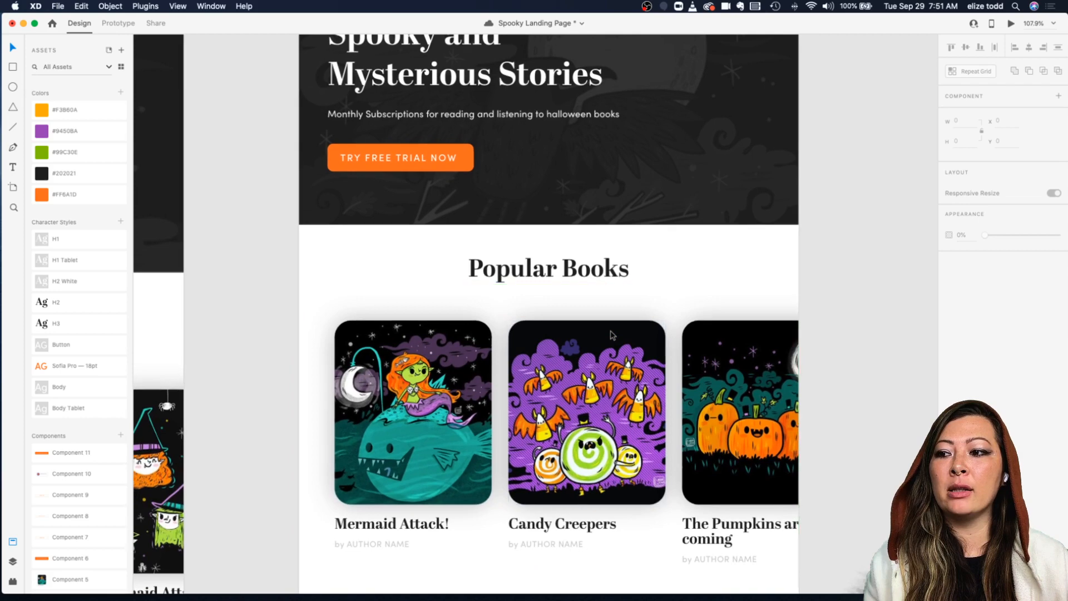
click(465, 405)
double_click(465, 404)
click(568, 316)
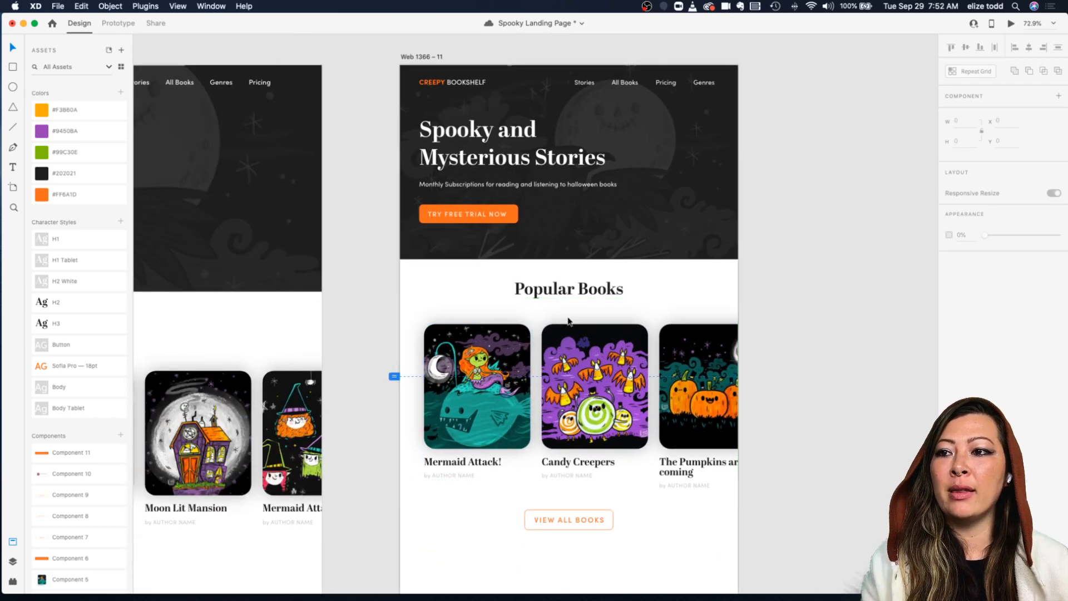
click(477, 368)
click(867, 262)
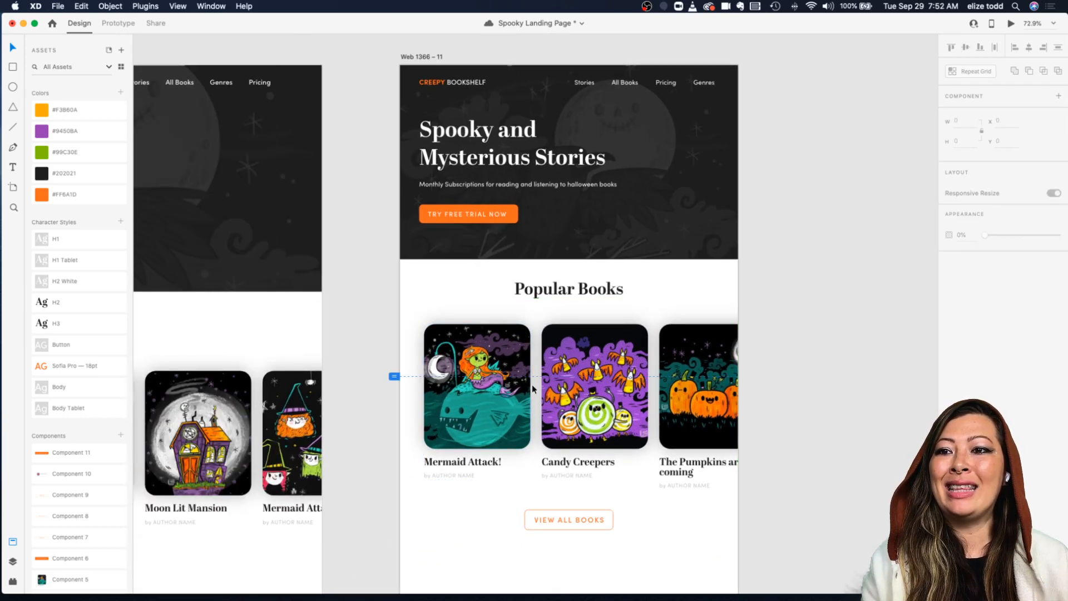
click(529, 377)
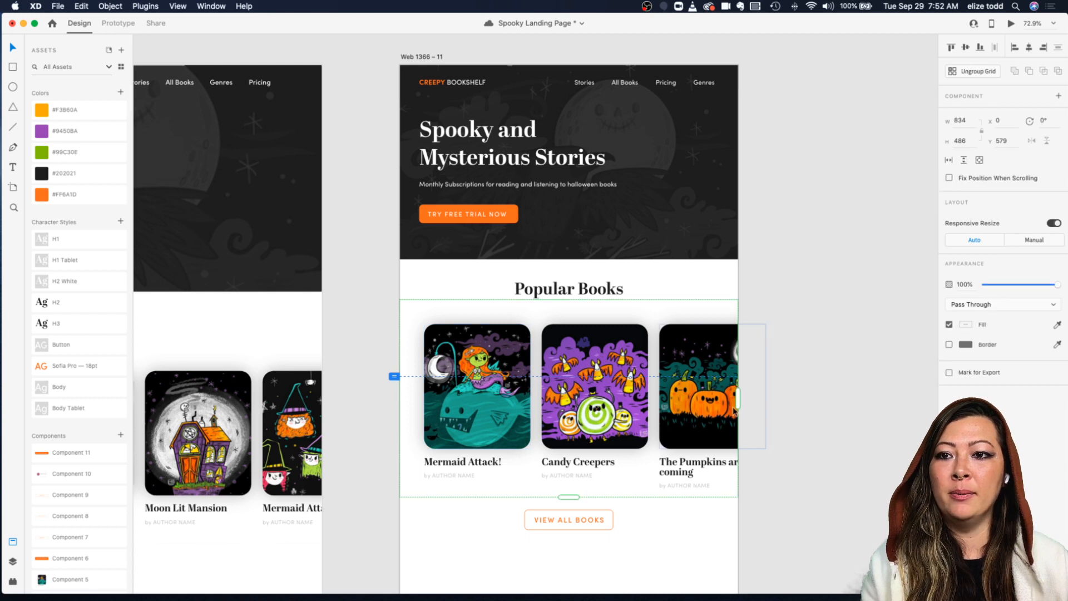
drag(738, 400, 891, 399)
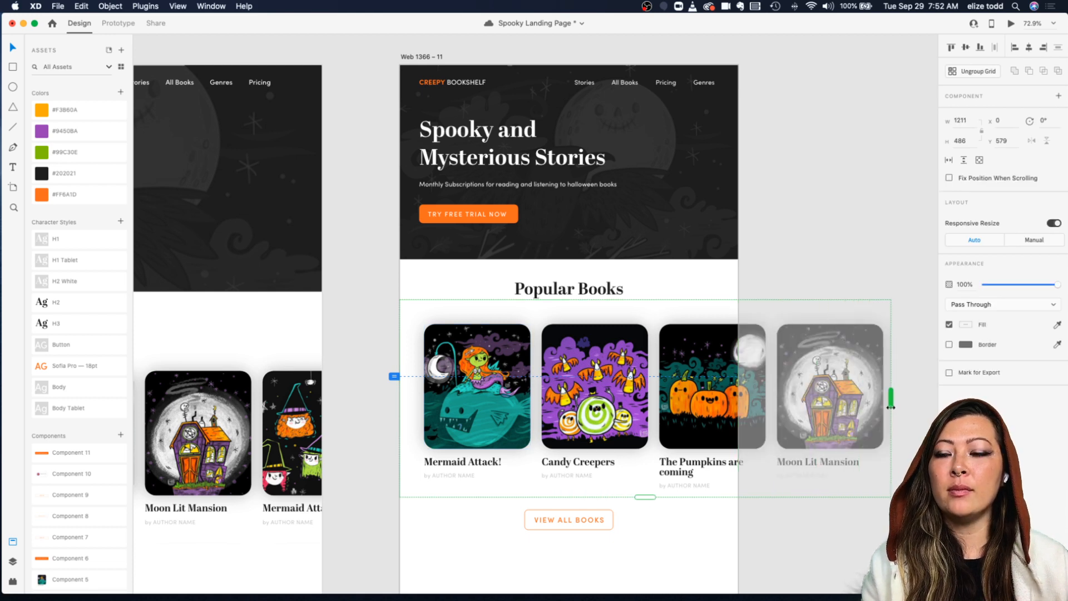
Step: Resize the first book card in the repeat grid to about 223 by 262
click(833, 230)
click(561, 326)
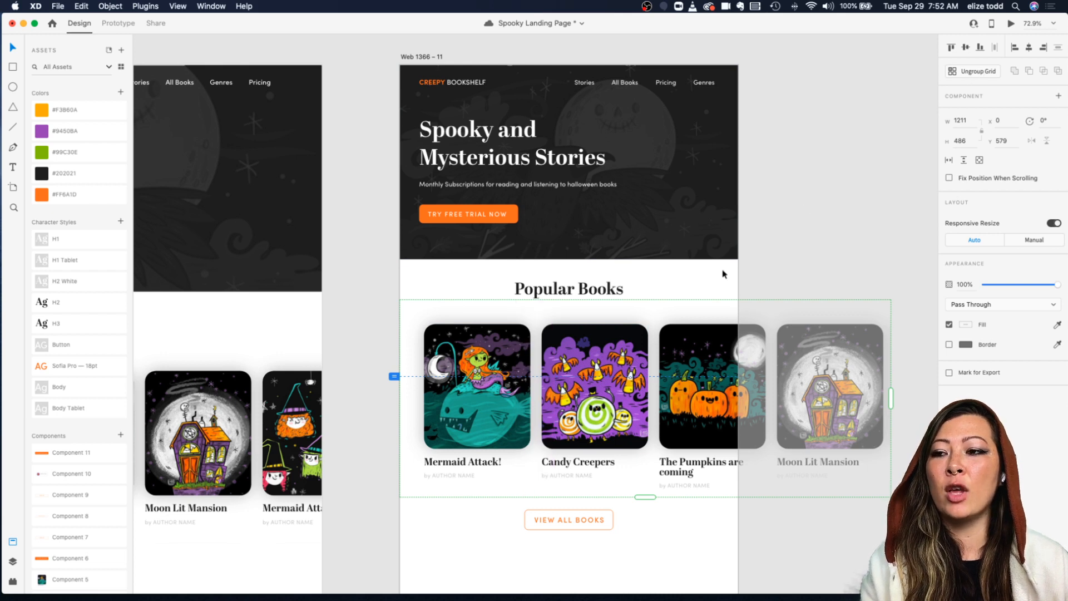
mouse_move(547, 377)
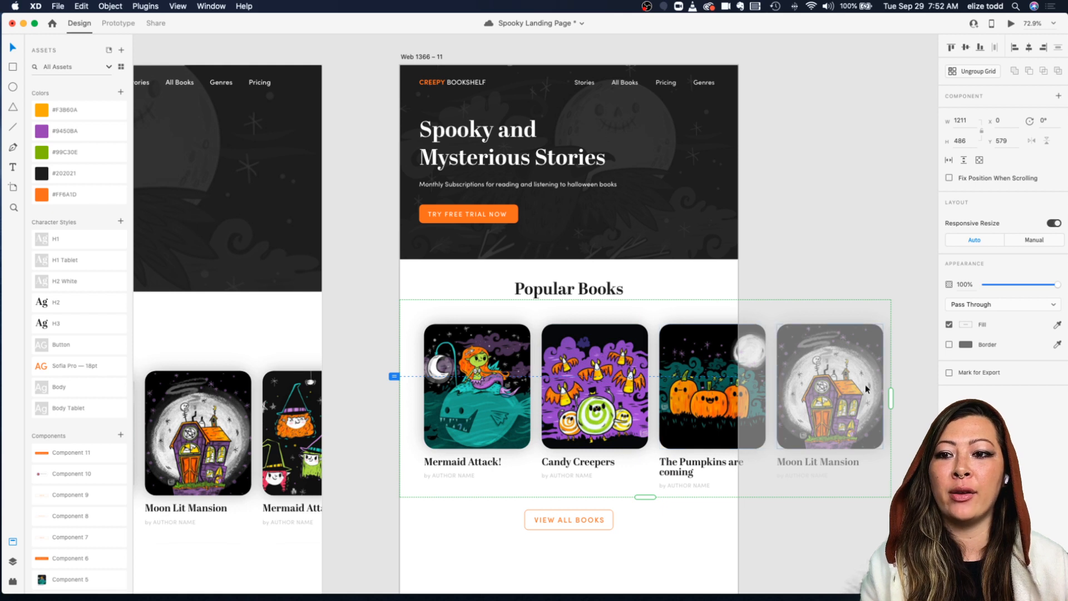
double_click(487, 345)
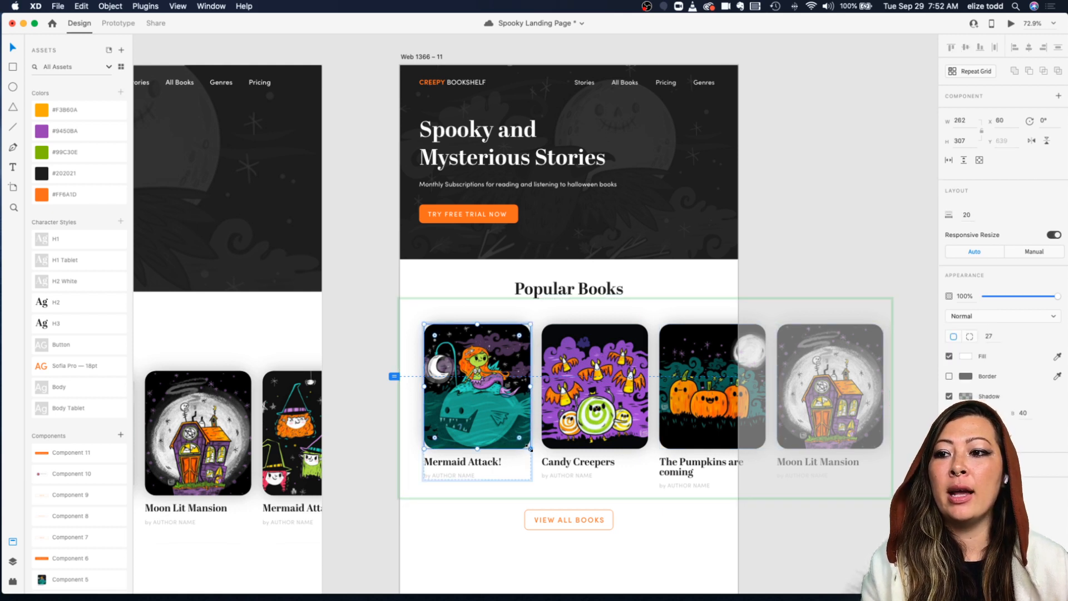
drag(530, 449, 522, 429)
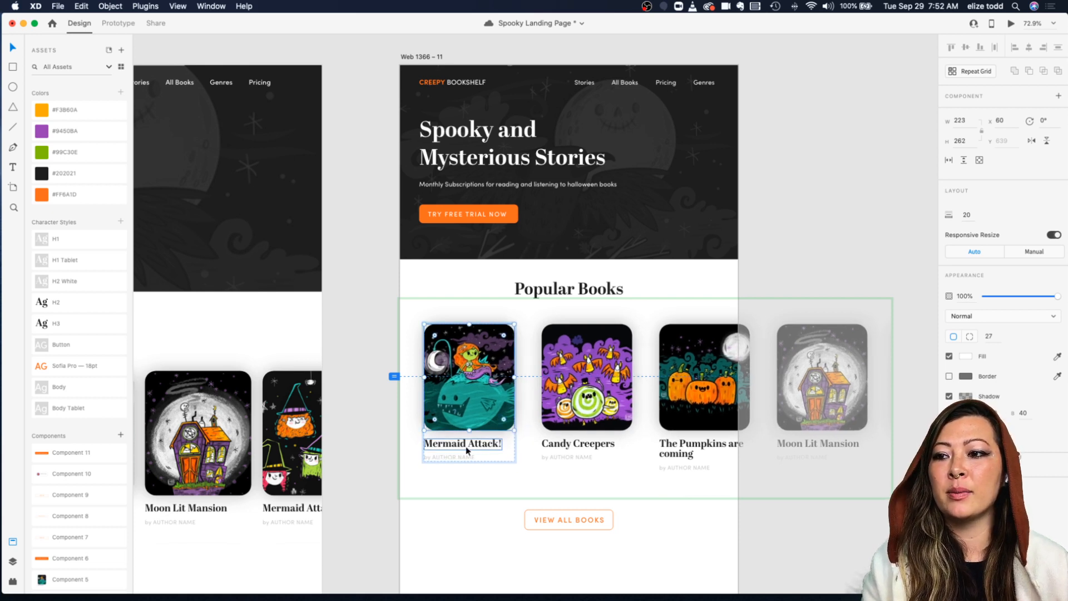
Step: Tighten the column spacing between the book cards in the repeat grid
click(483, 446)
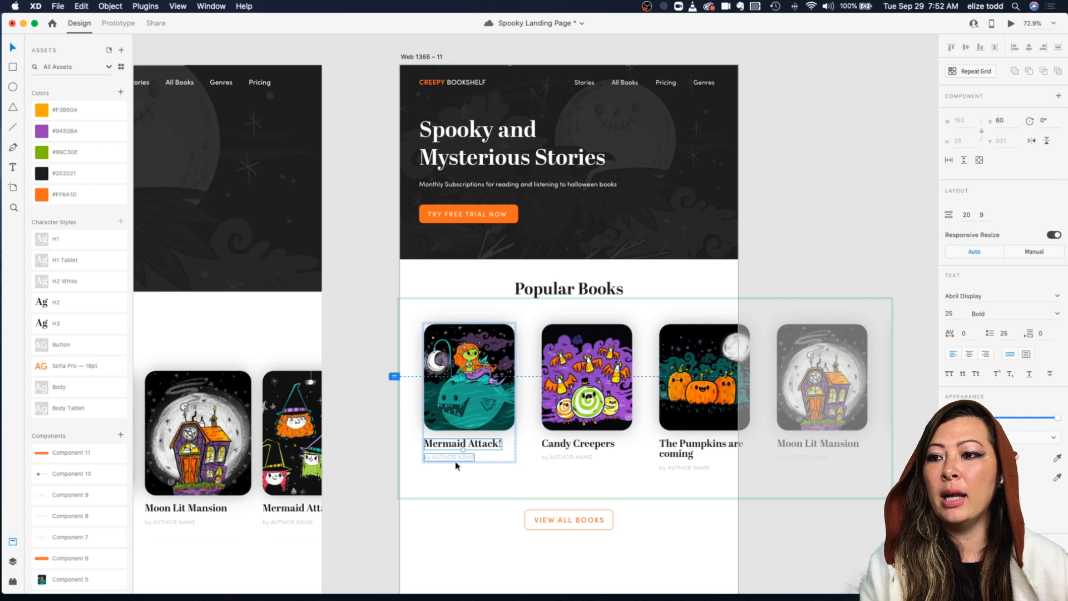
key(Escape)
key(Tab)
key(shift+Tab)
key(Tab)
click(340, 376)
click(466, 374)
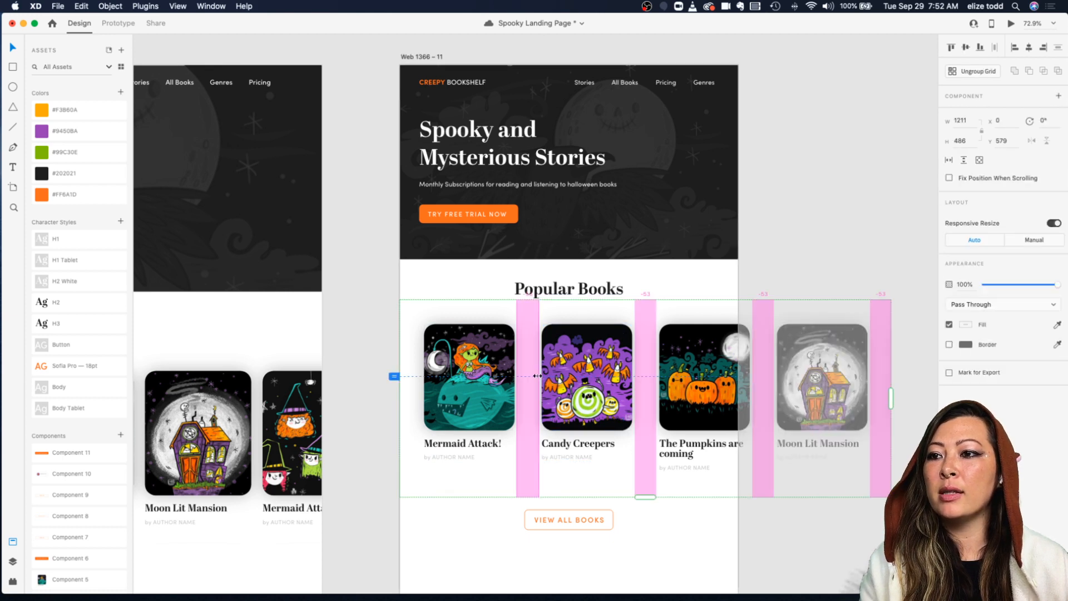
drag(541, 376, 523, 376)
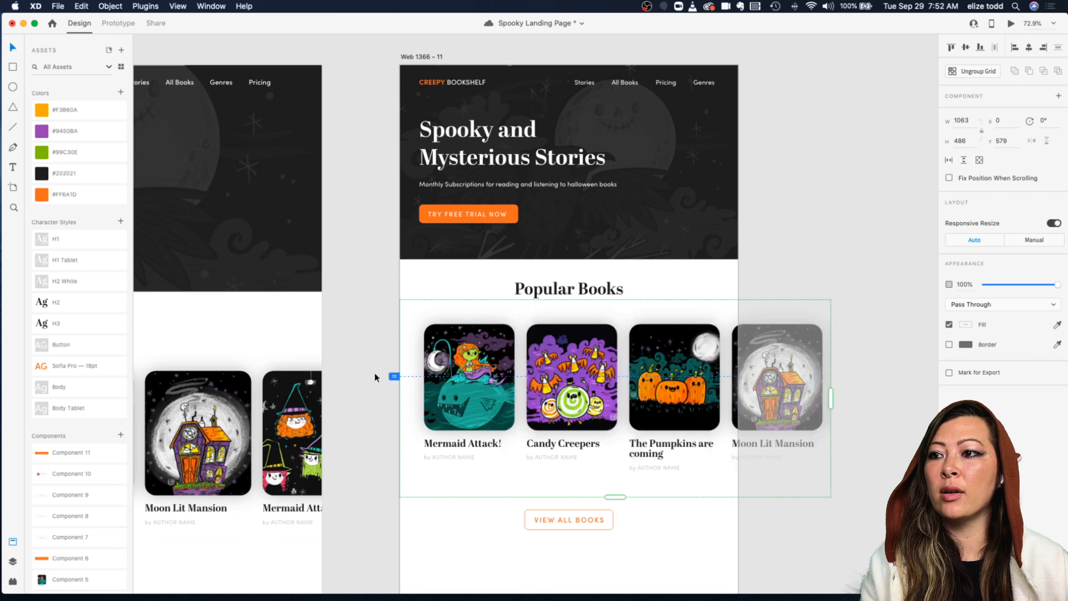
click(354, 375)
scroll(681, 374, down, 1)
scroll(682, 374, left, 1)
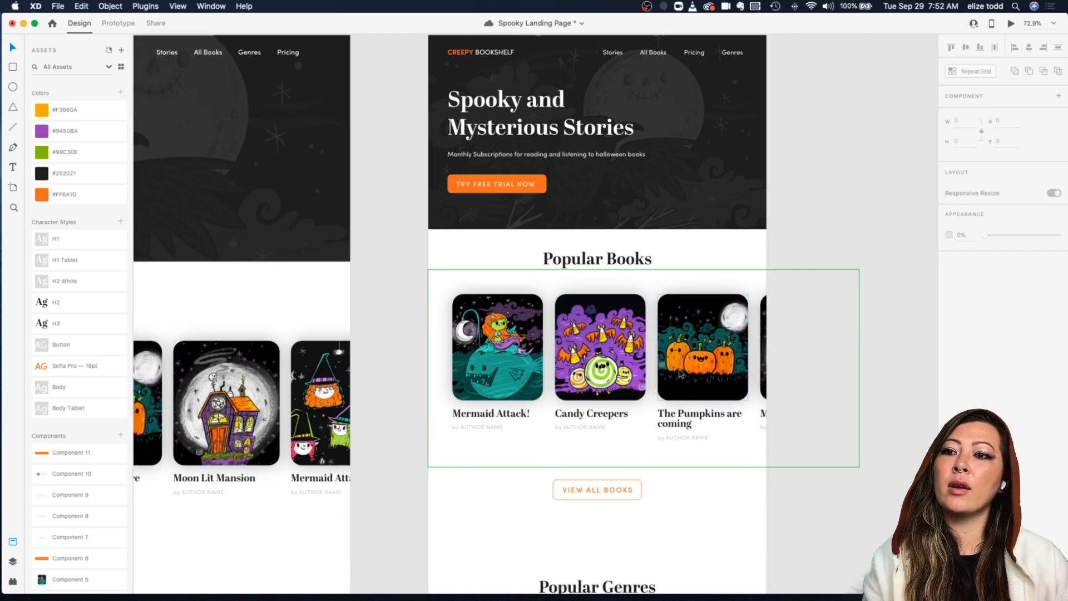
scroll(682, 374, down, 4)
scroll(625, 443, up, 5)
scroll(624, 443, up, 1)
scroll(624, 443, right, 1)
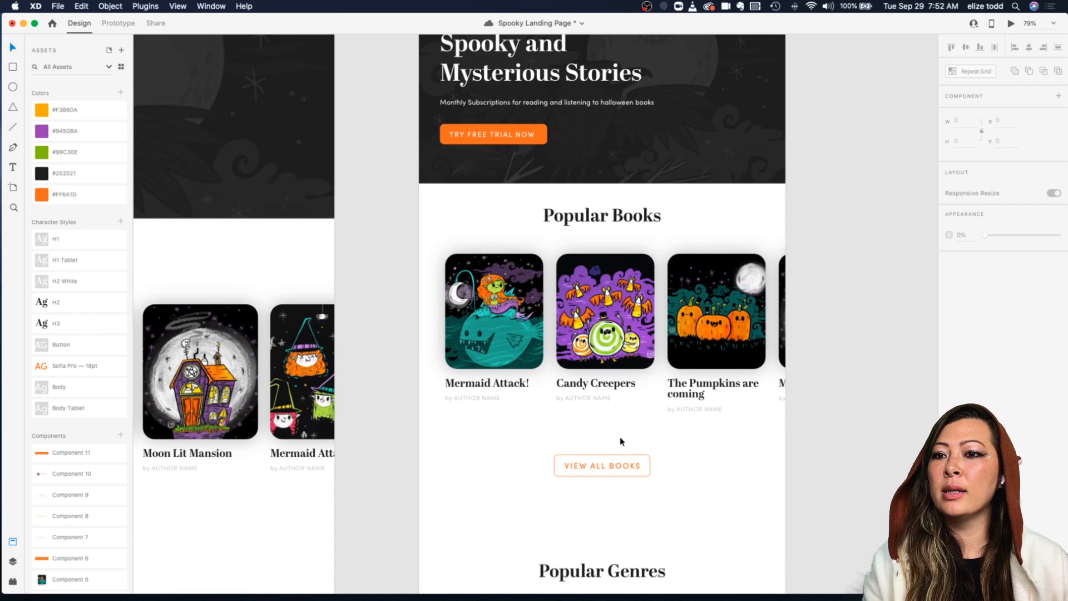
Step: Review the tablet Popular Books section and save the document
scroll(692, 339, down, 2)
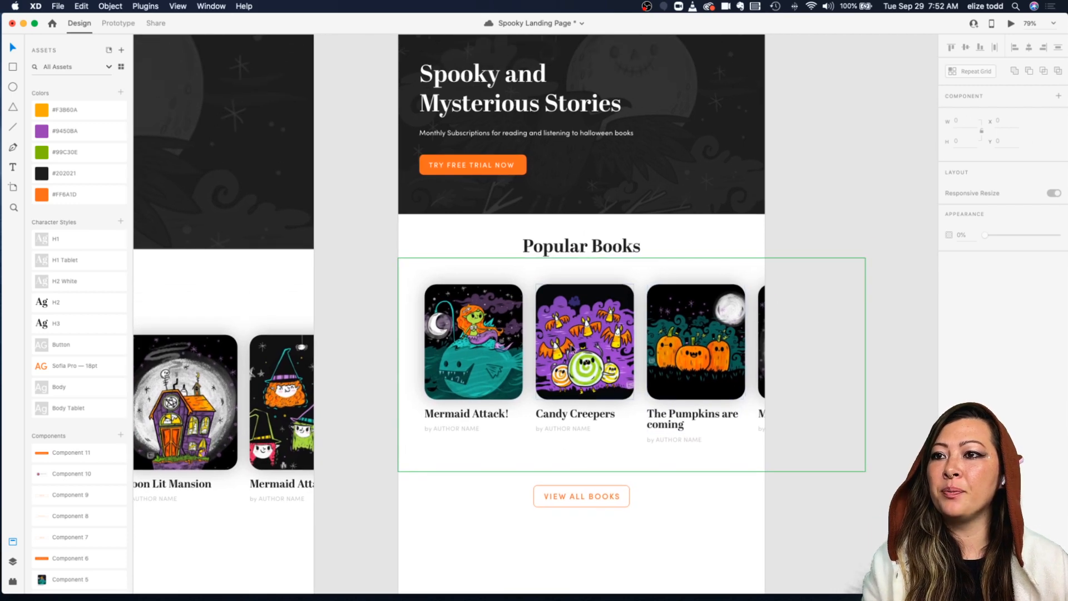
click(735, 409)
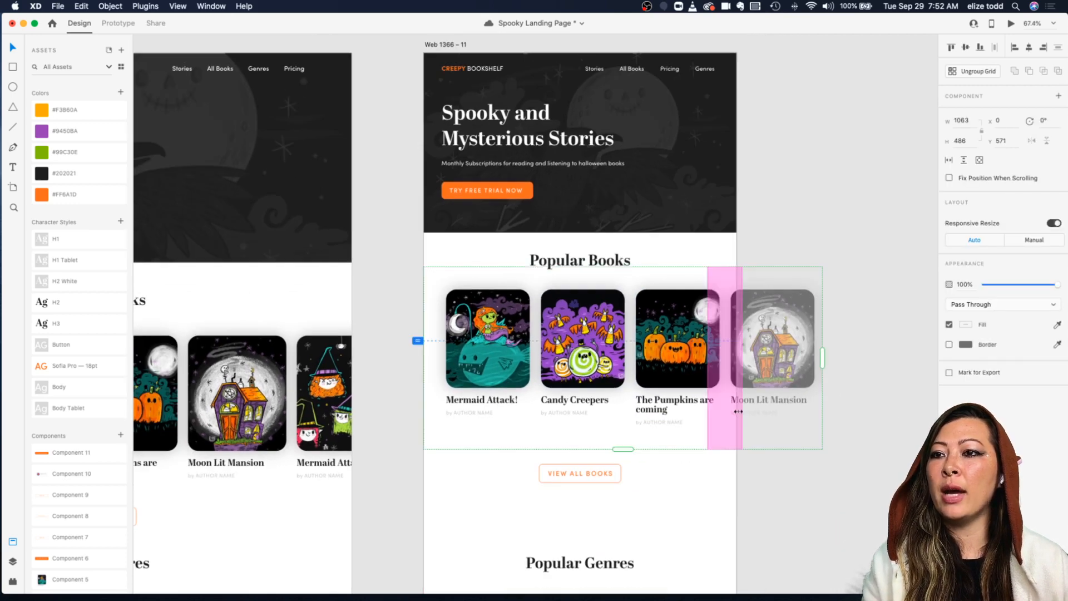
click(713, 489)
scroll(712, 488, down, 3)
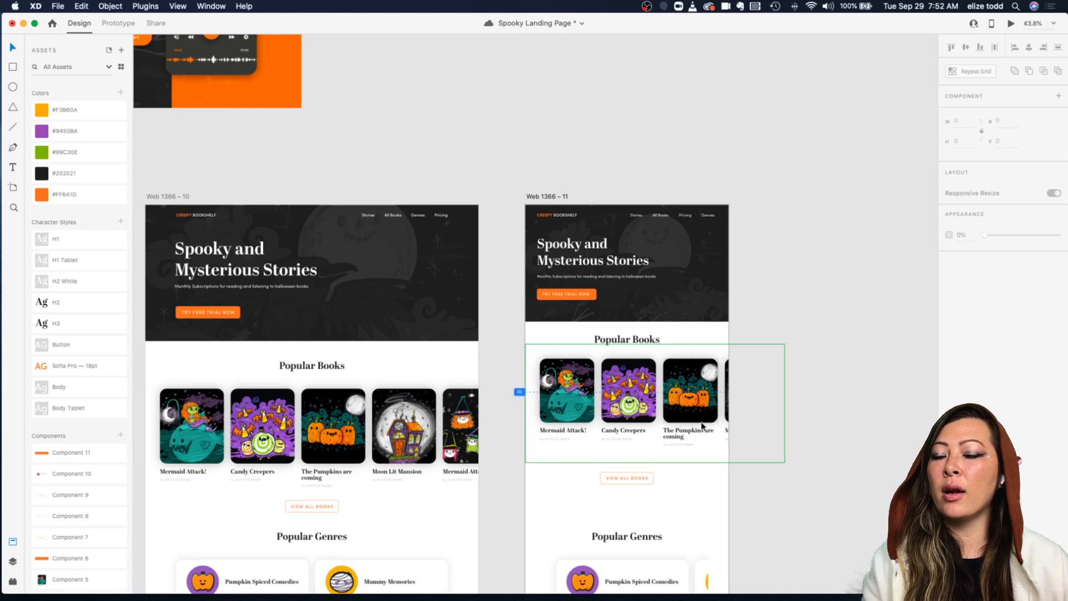
scroll(702, 416, up, 3)
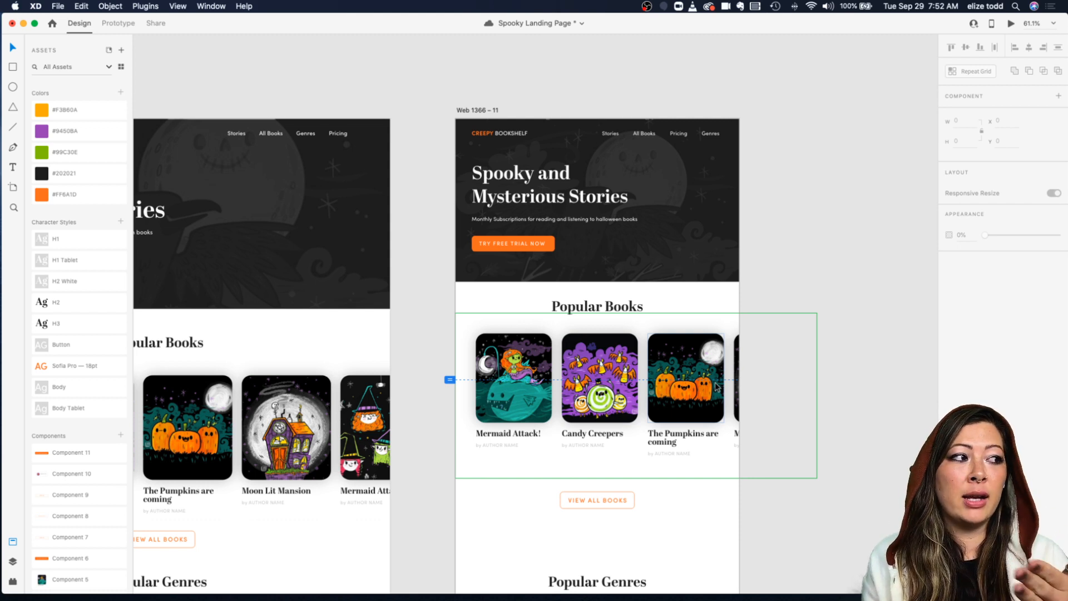
key(super+s)
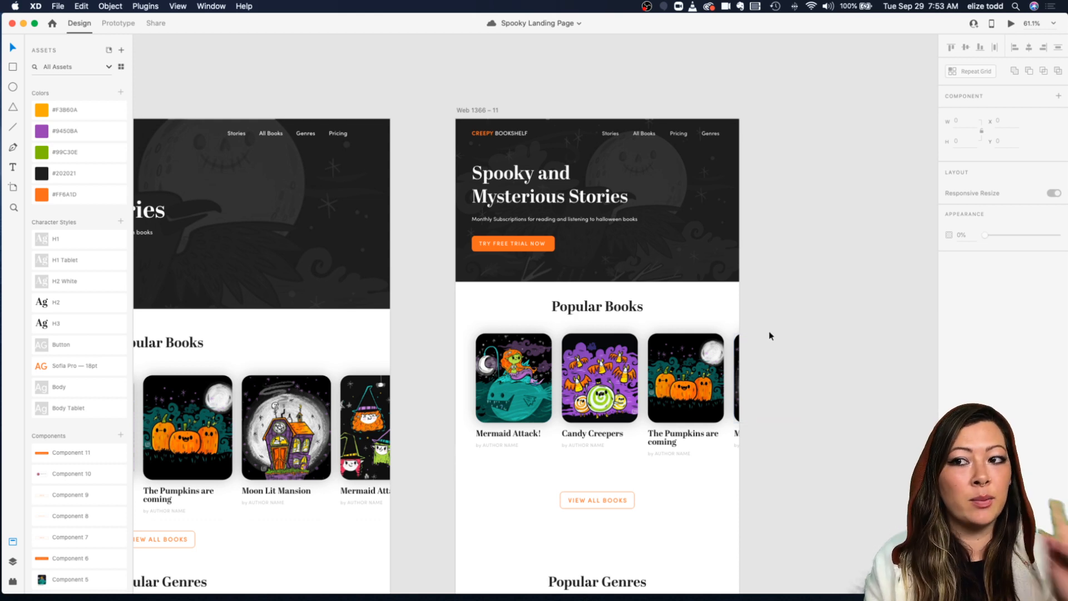
Step: Ungroup the View All Books button component on the tablet artboard
scroll(668, 359, down, 3)
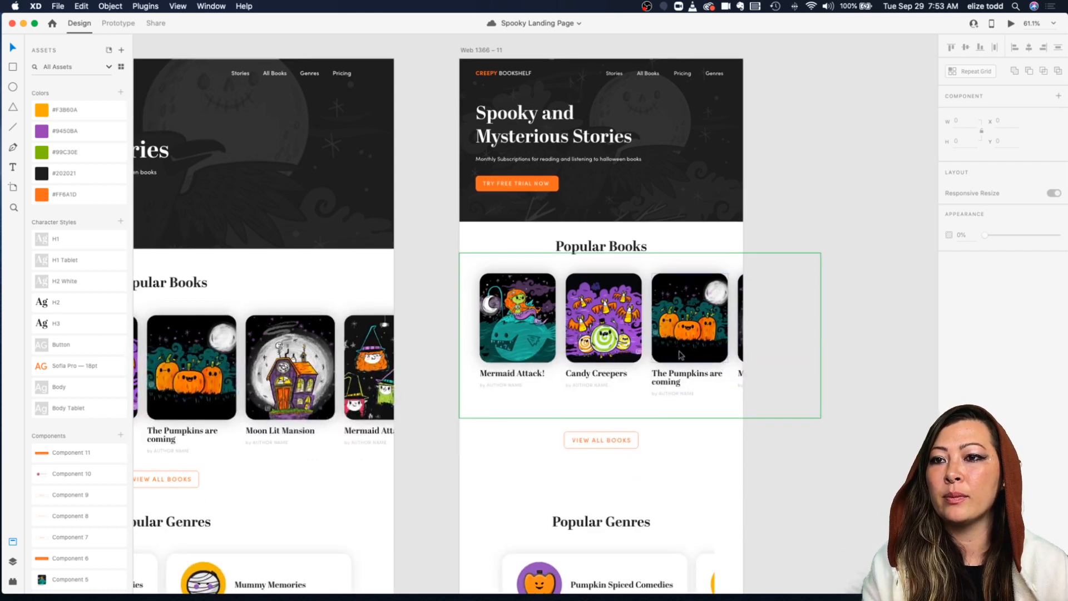
drag(634, 439, 610, 419)
scroll(611, 418, up, 5)
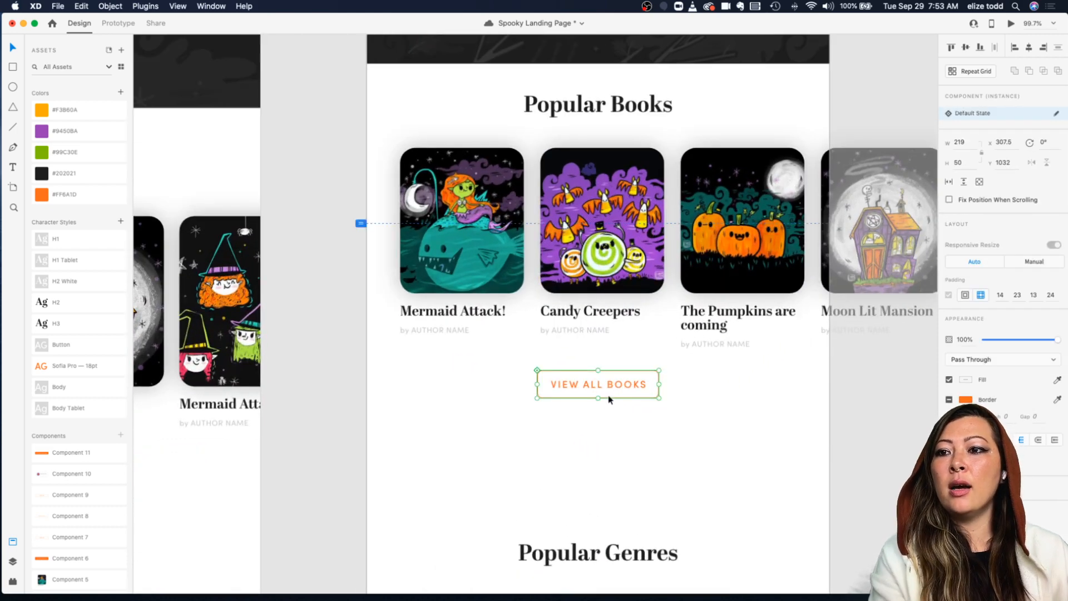
click(697, 403)
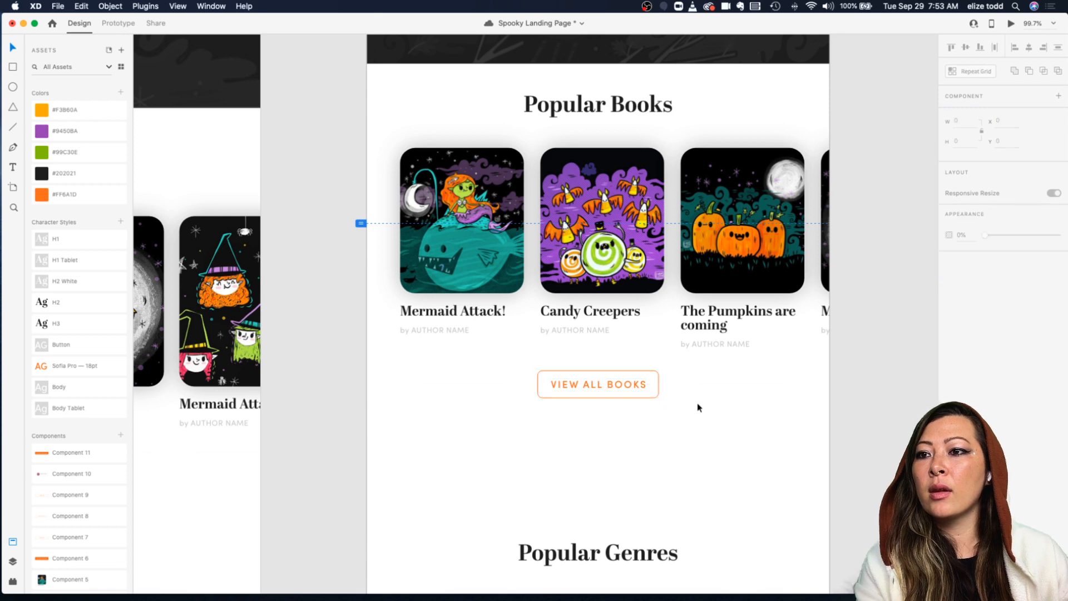
click(638, 394)
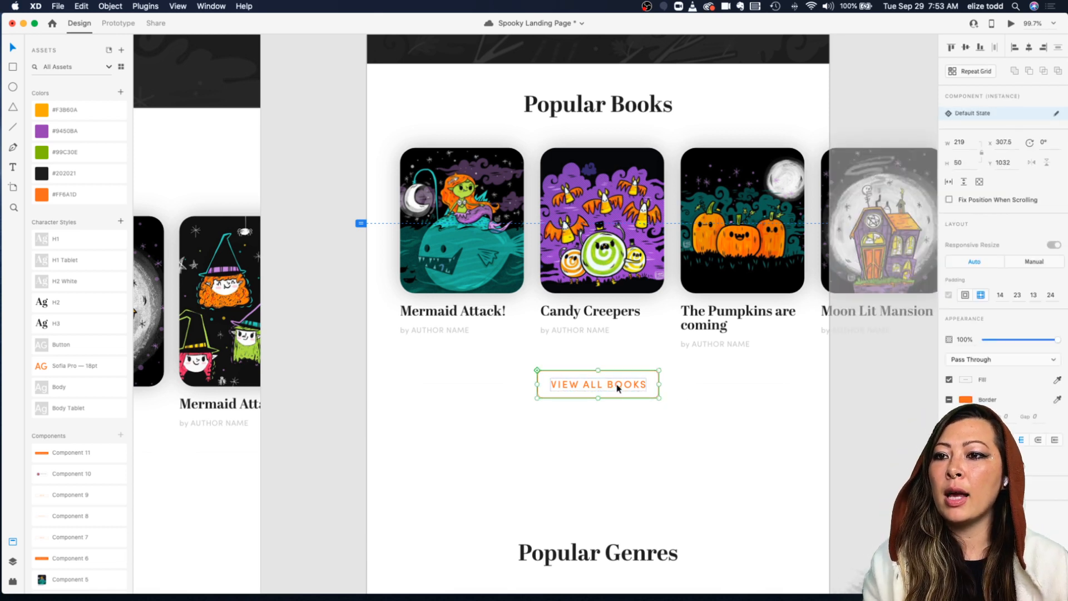
right_click(617, 388)
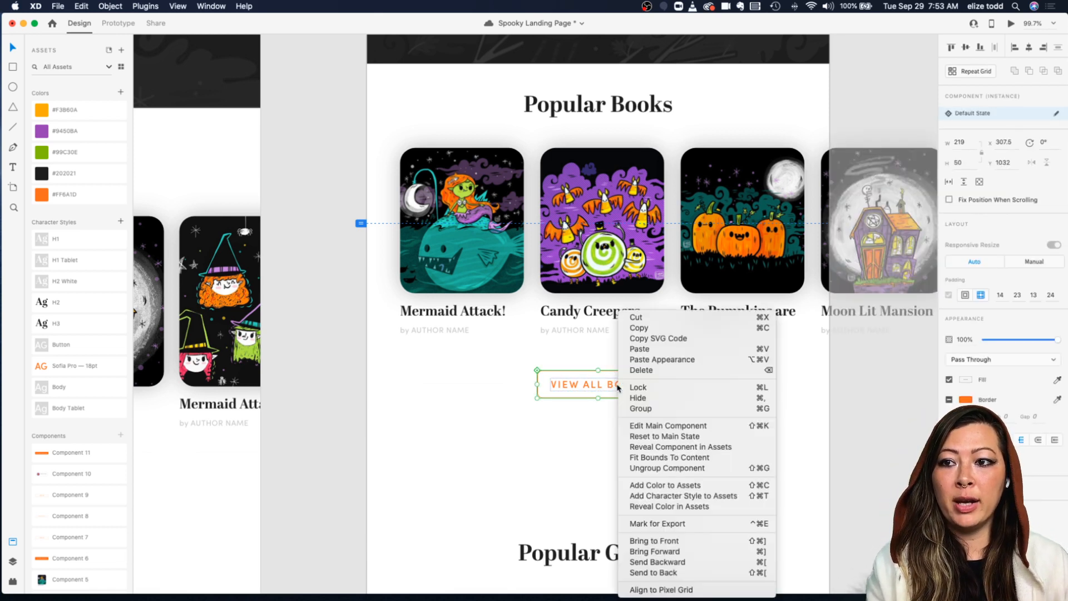
click(677, 467)
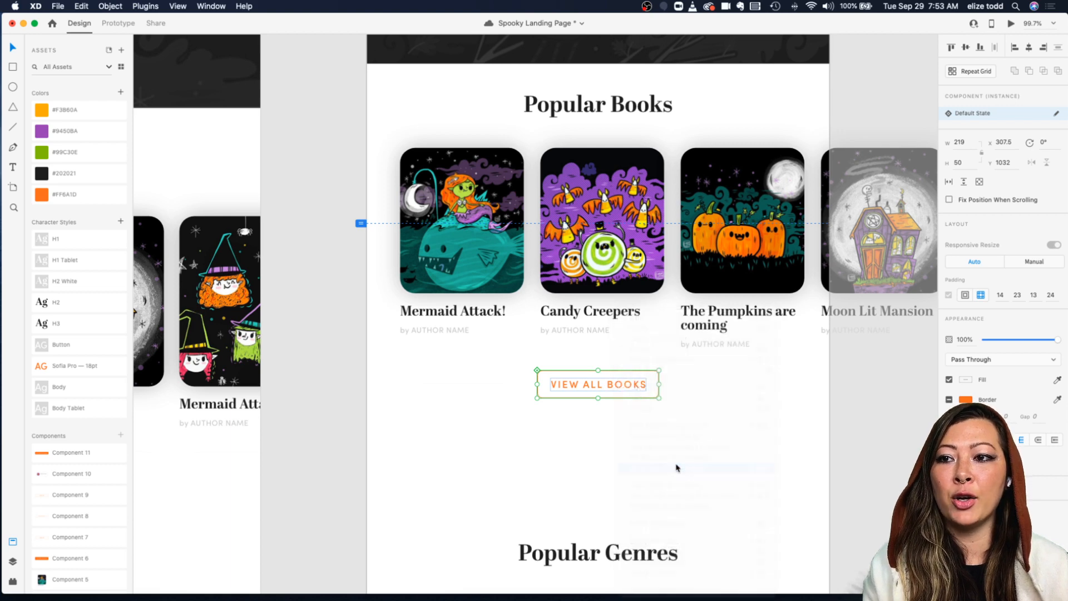
Step: Set the View All Books button label's font size to 16
double_click(618, 391)
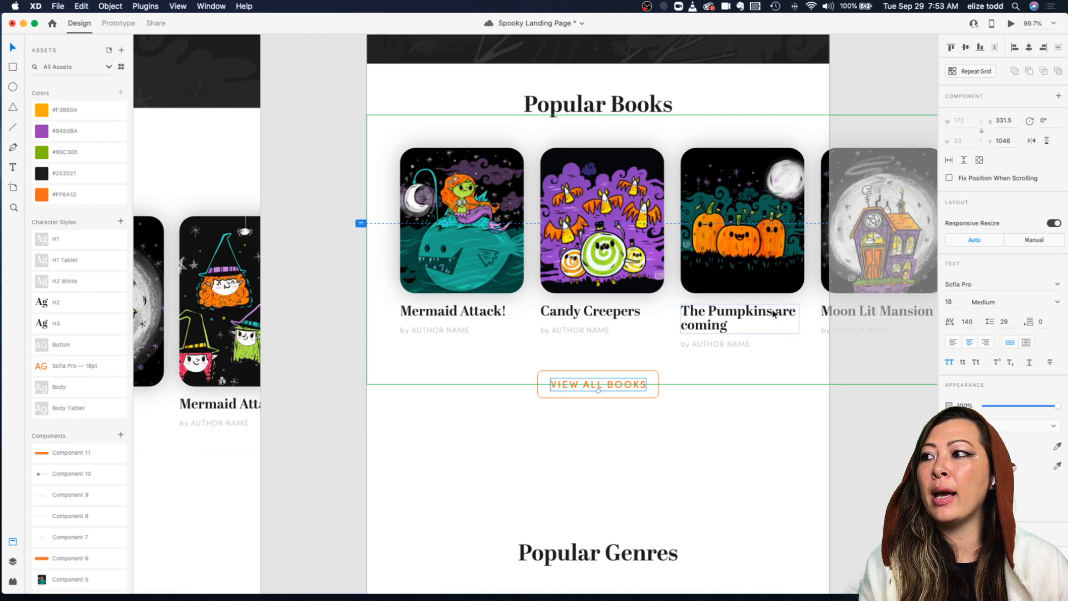
text(16)
key(Return)
click(595, 416)
click(601, 383)
click(675, 413)
click(615, 384)
click(674, 403)
Step: Turn the resized View All Books button into a new component
click(535, 372)
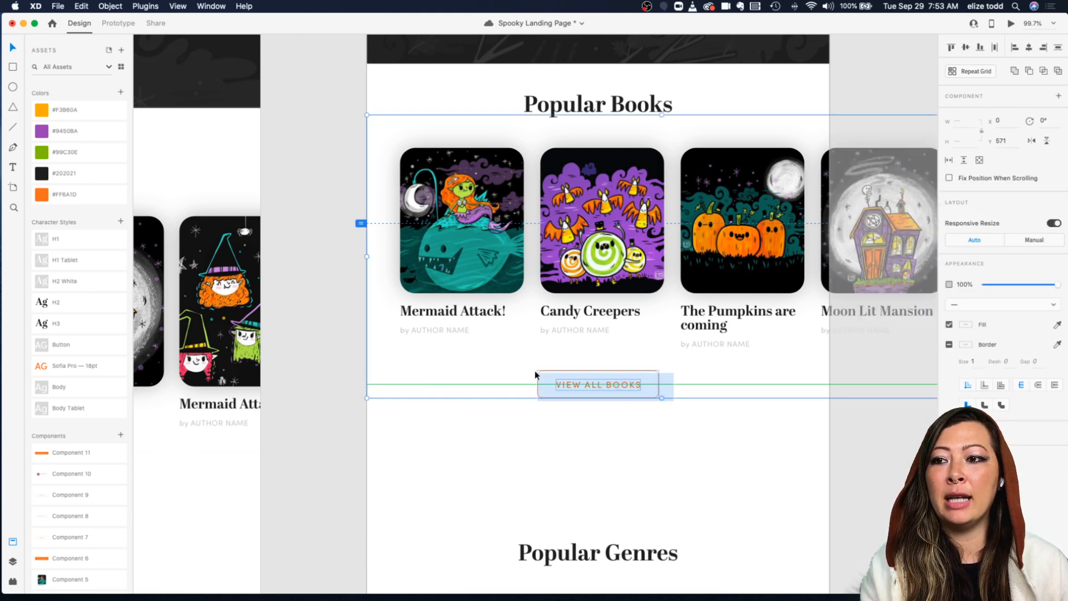
click(567, 429)
click(576, 386)
shift+click(564, 399)
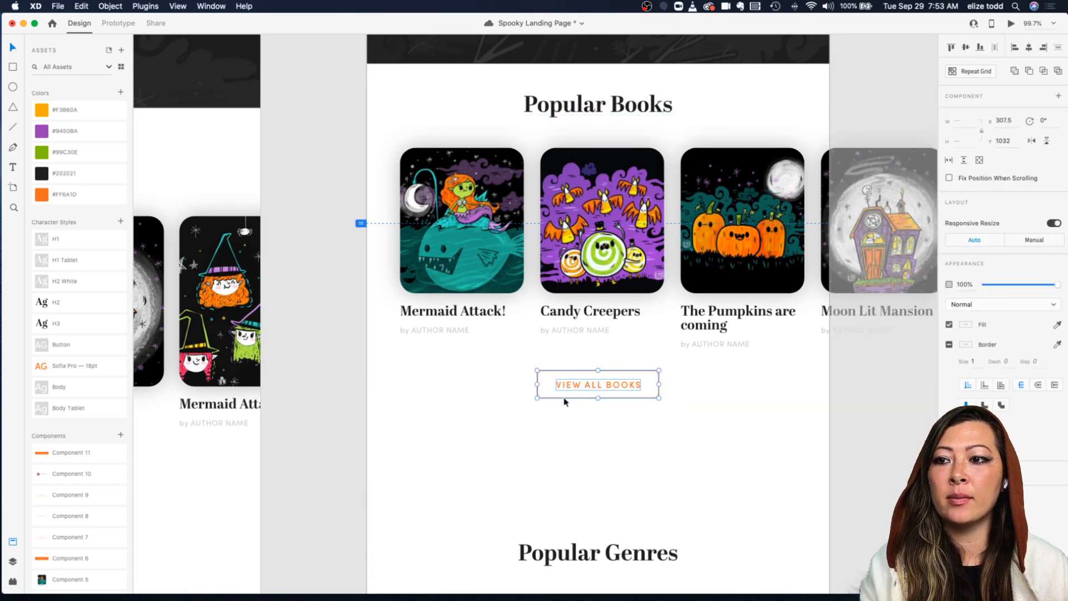
right_click(580, 394)
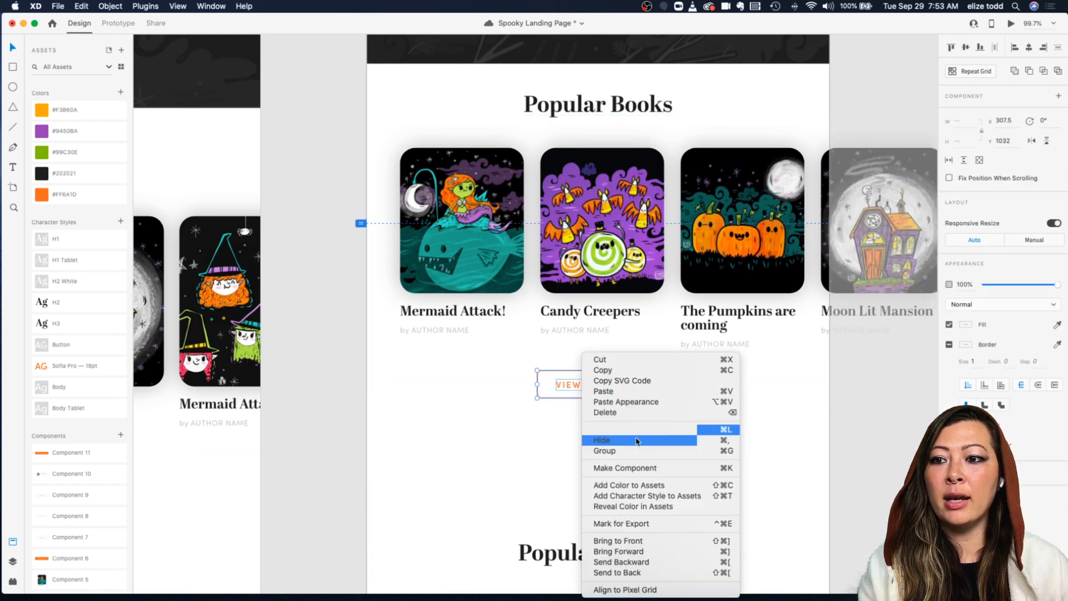
click(641, 469)
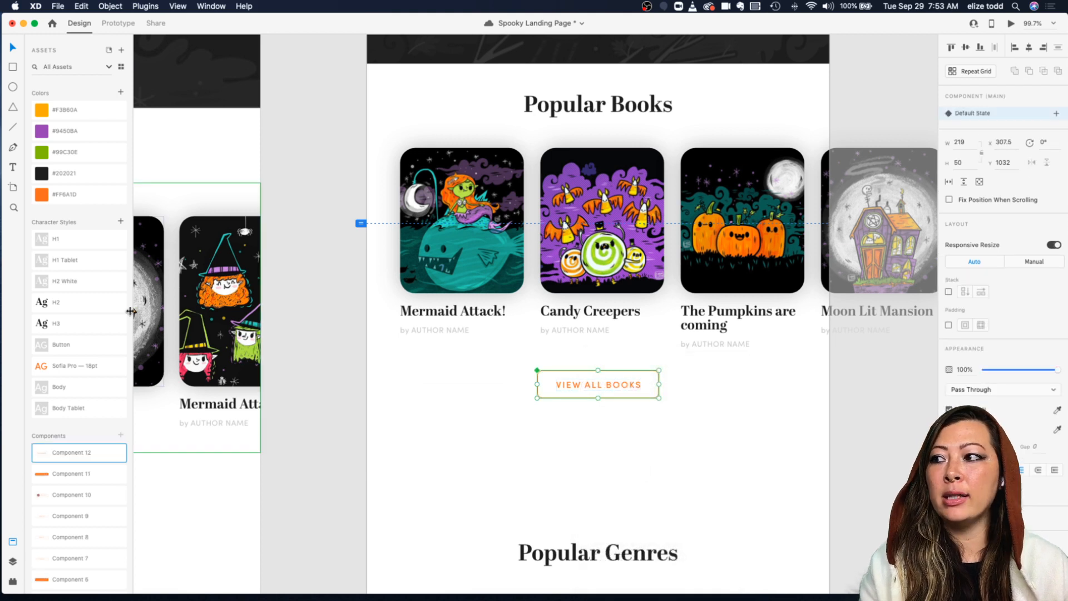
Step: Rename the new component to Button Tablet
double_click(72, 454)
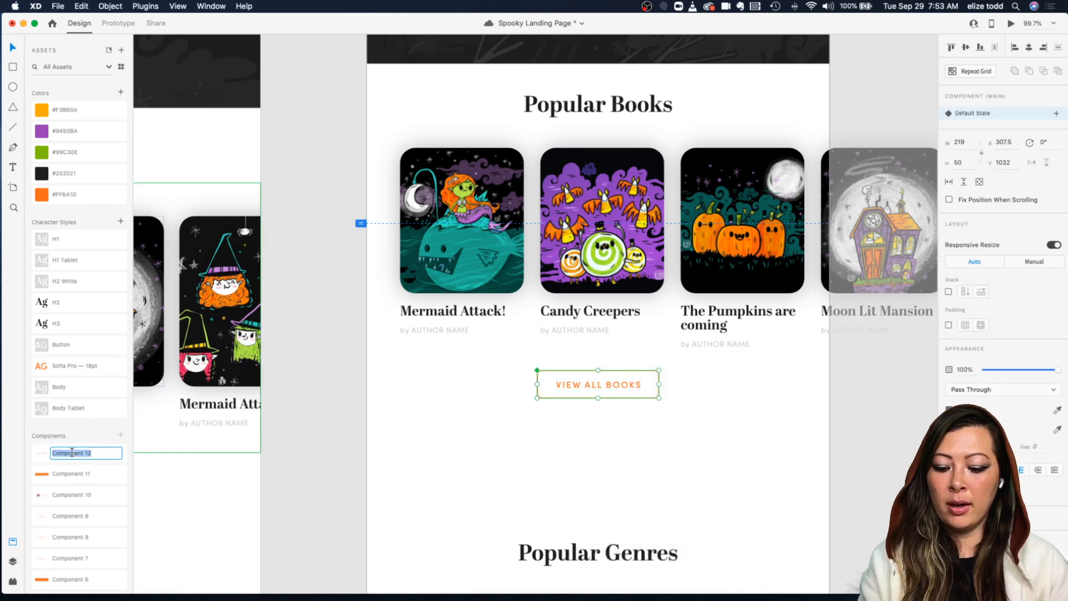
text(Button 1)
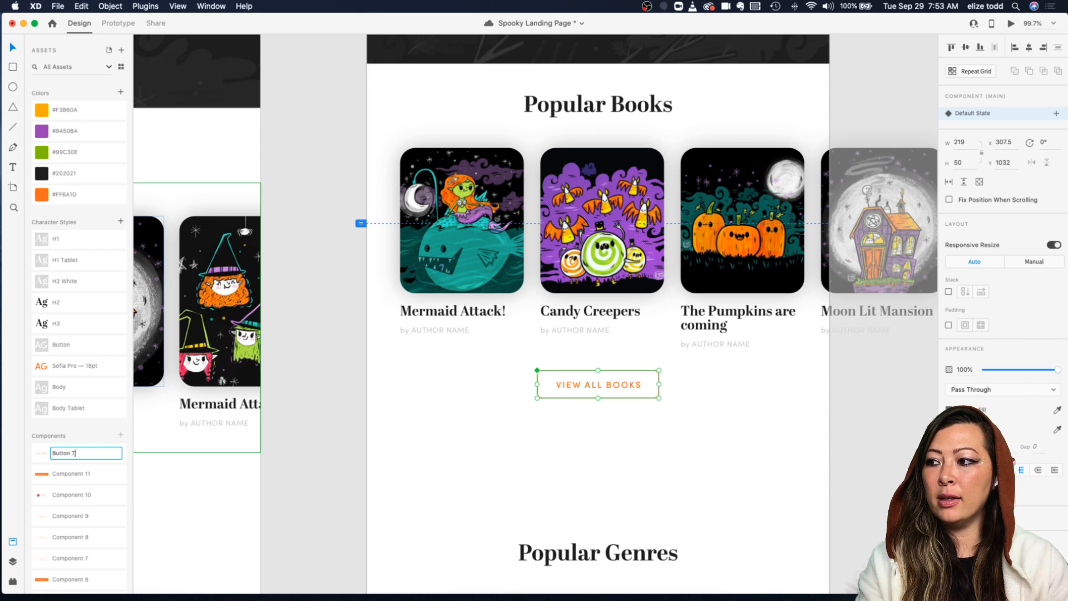
key(Return)
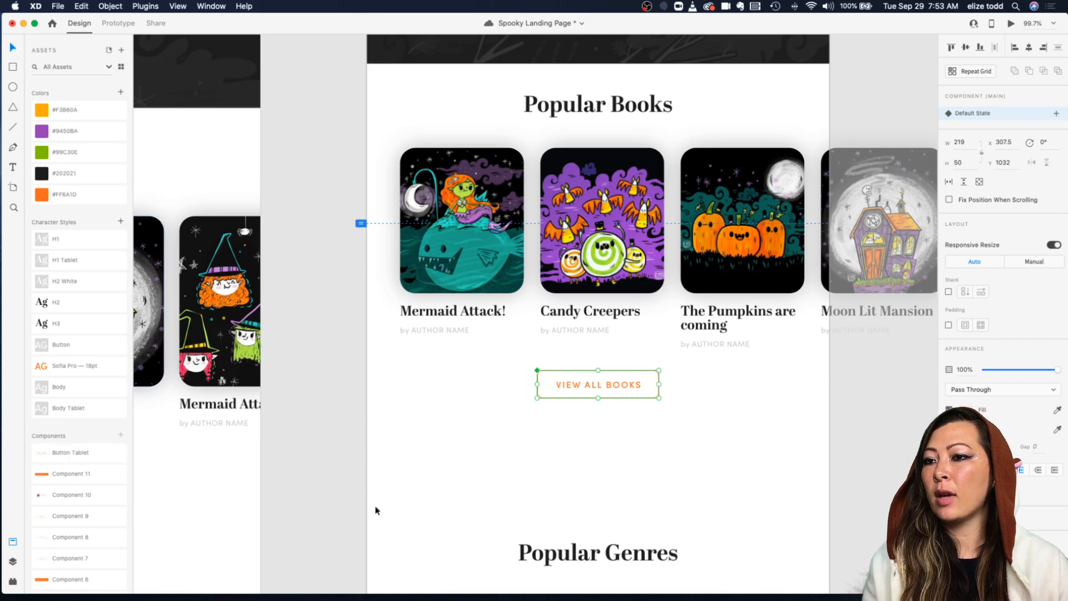
Step: Compare the tablet artboard's sections with the desktop layout
click(359, 509)
scroll(370, 502, down, 3)
scroll(80, 479, down, 5)
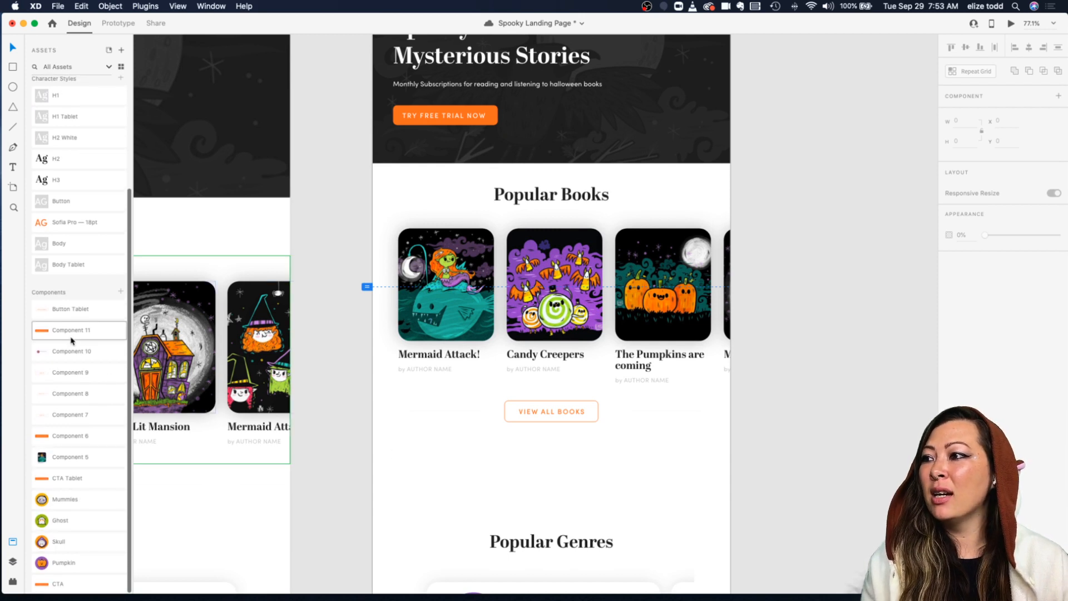
scroll(71, 342, up, 5)
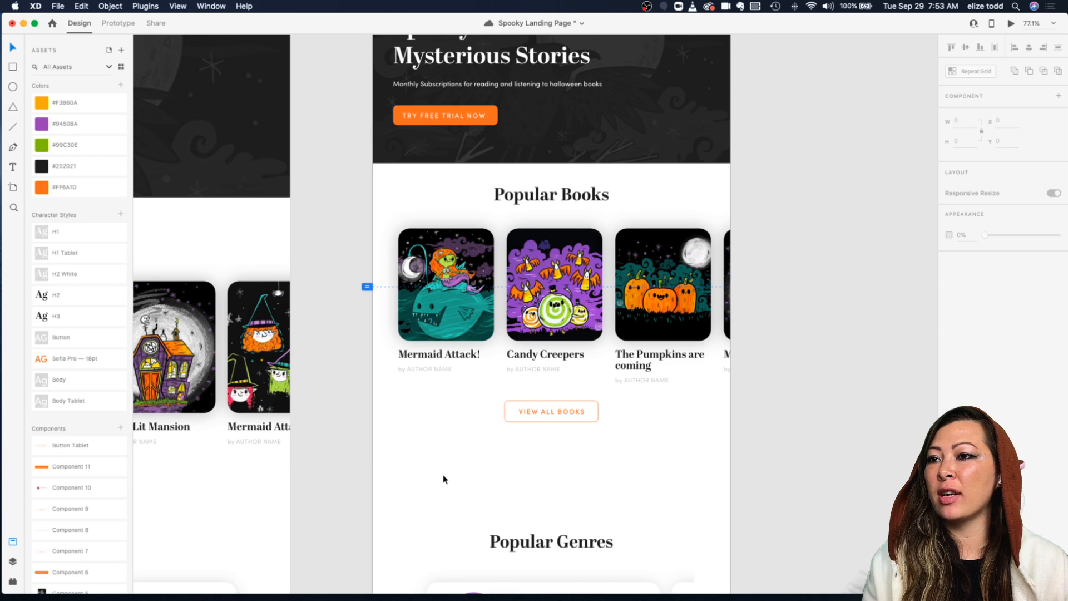
scroll(444, 479, down, 3)
scroll(444, 479, up, 5)
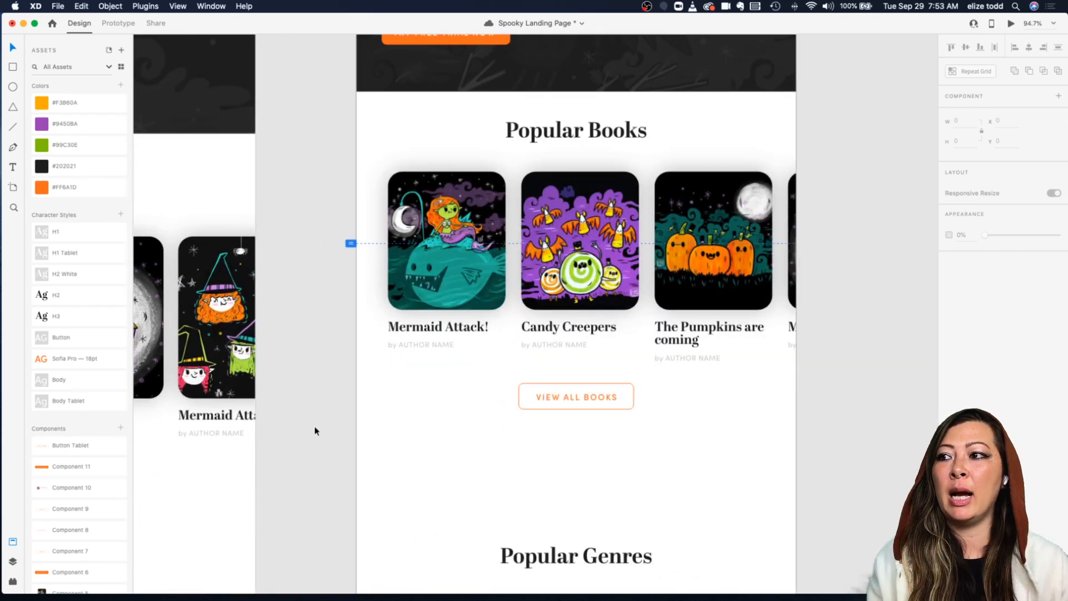
scroll(315, 430, down, 5)
scroll(314, 430, left, 5)
scroll(315, 430, down, 1)
scroll(241, 516, down, 2)
scroll(241, 516, down, 1)
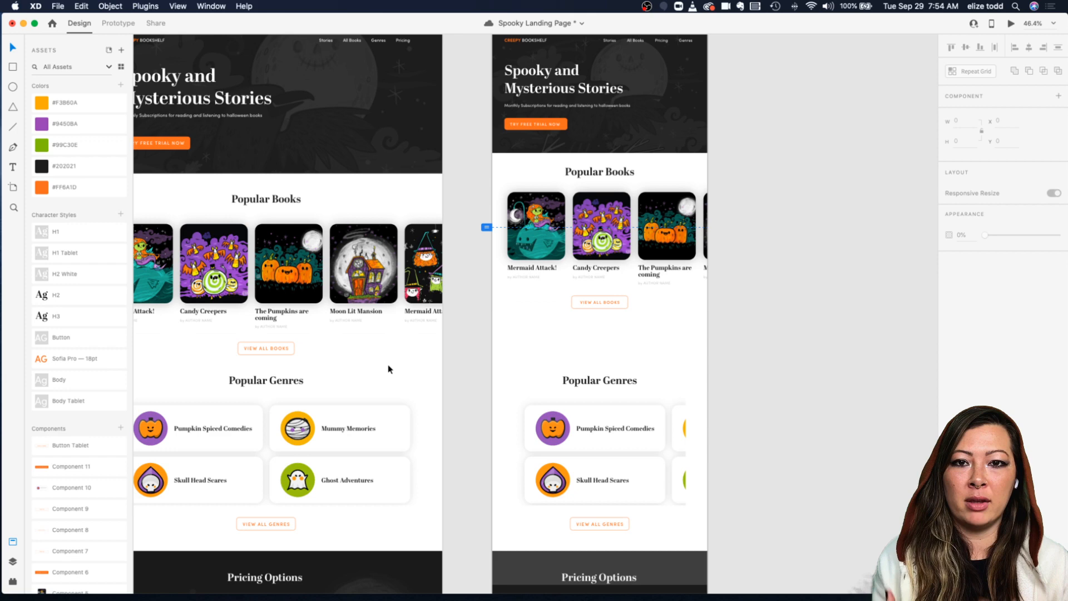
scroll(599, 323, up, 3)
scroll(589, 449, down, 2)
scroll(589, 445, down, 2)
Step: Move the Popular Genres heading and the genres repeat grid up closer to the books section
drag(599, 354, 592, 301)
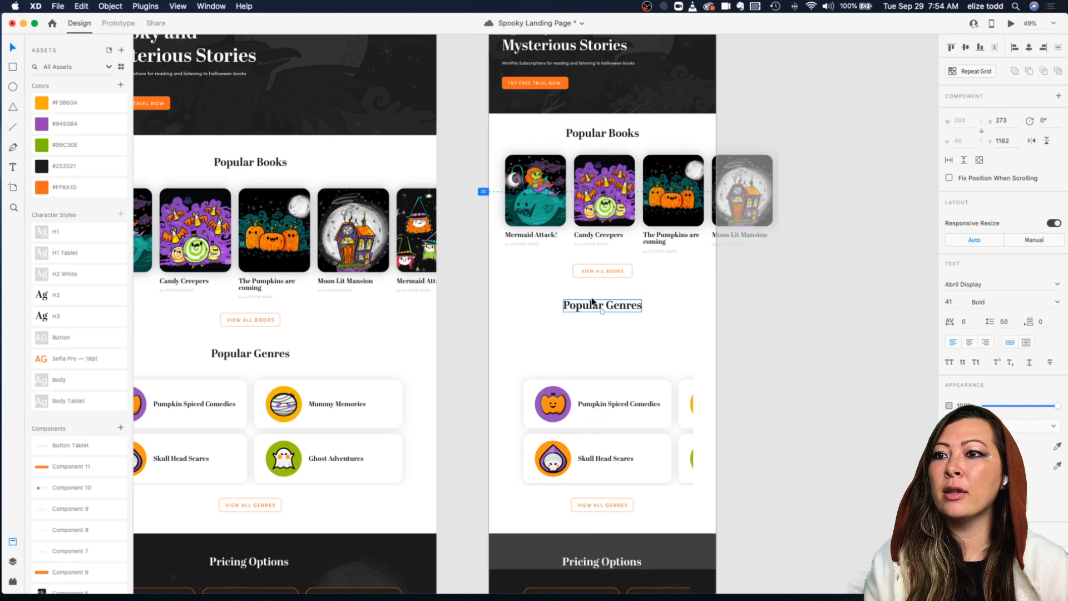
drag(584, 396, 585, 351)
scroll(585, 349, up, 3)
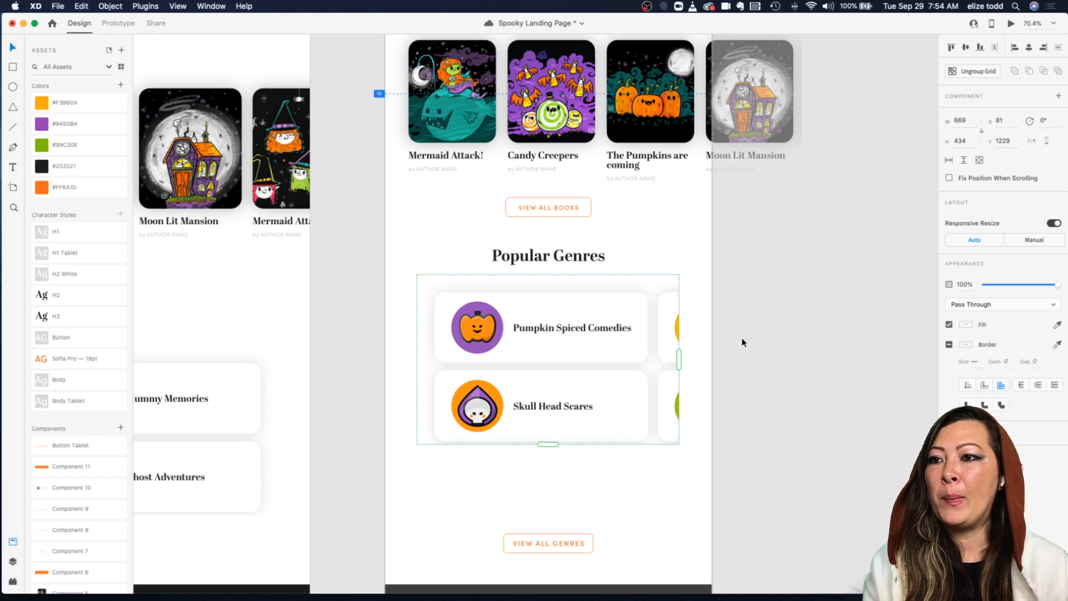
Step: Widen the genres repeat grid to about 1180 px so a second column of genre cards appears
scroll(537, 408, left, 5)
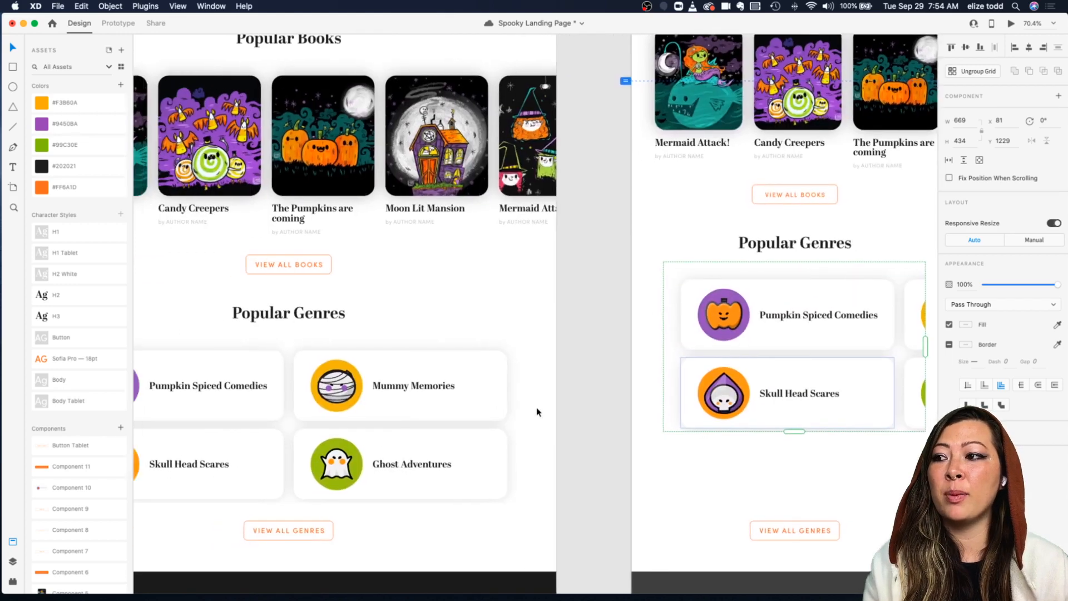
scroll(536, 407, down, 3)
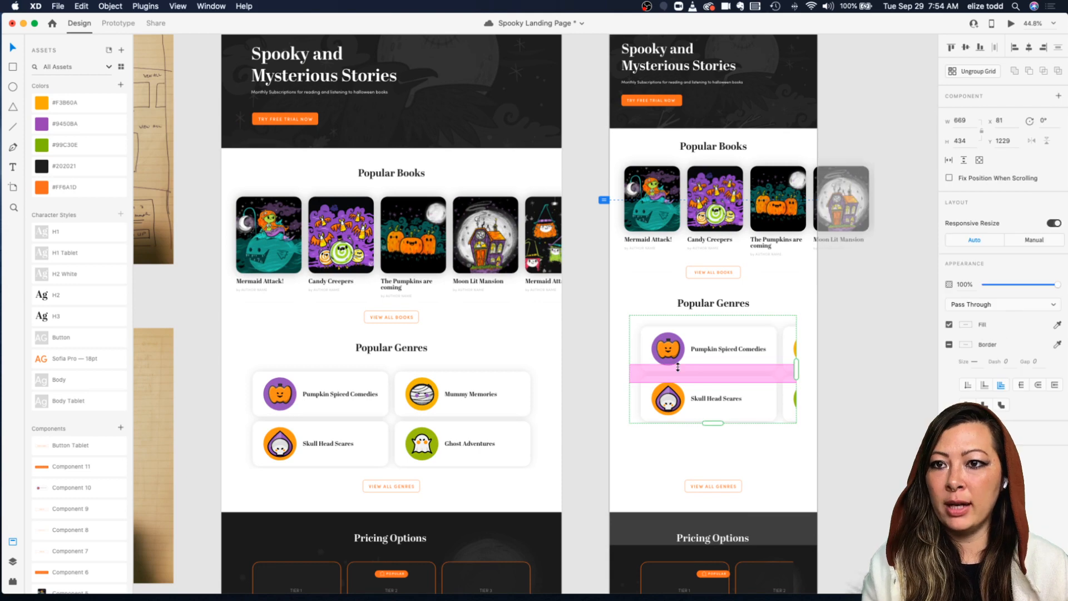
scroll(678, 367, up, 3)
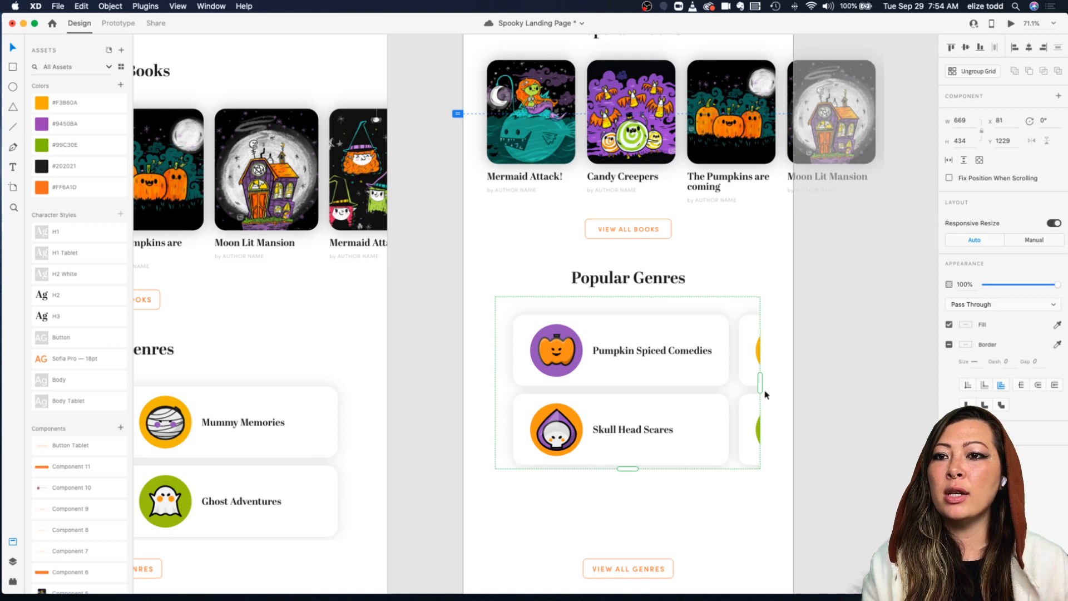
drag(762, 385, 872, 383)
drag(641, 469, 643, 476)
key(super+z)
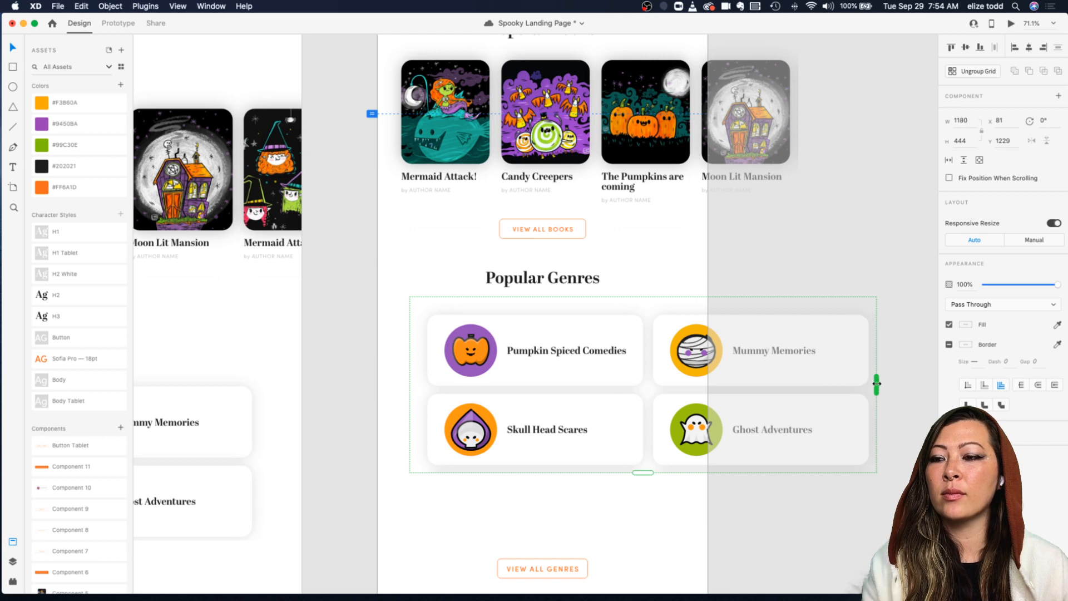
click(592, 504)
click(577, 360)
scroll(577, 361, down, 5)
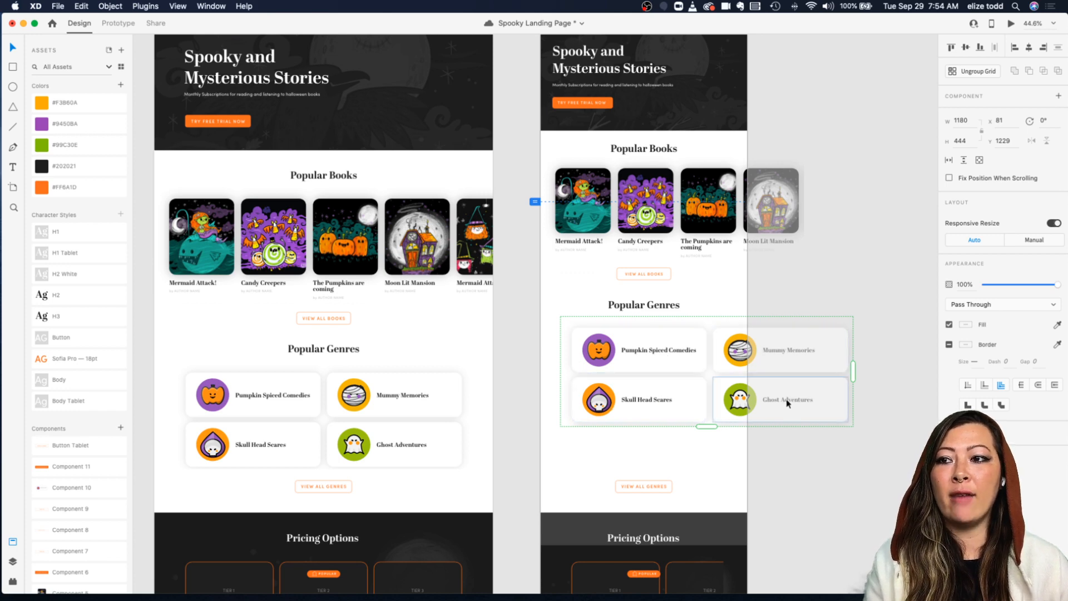
scroll(786, 400, down, 5)
scroll(453, 421, up, 7)
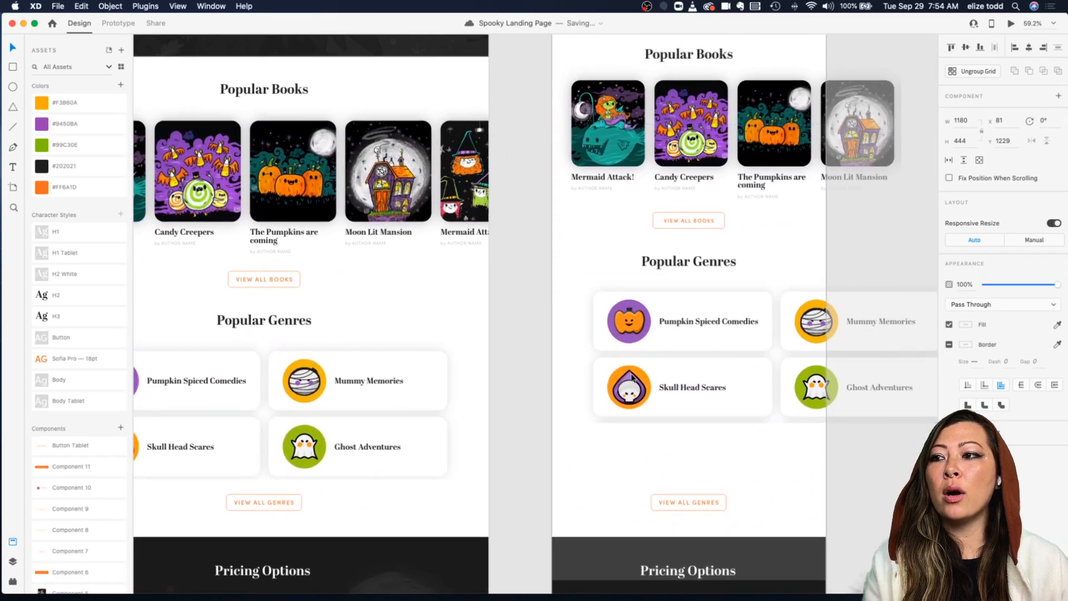
scroll(633, 379, down, 3)
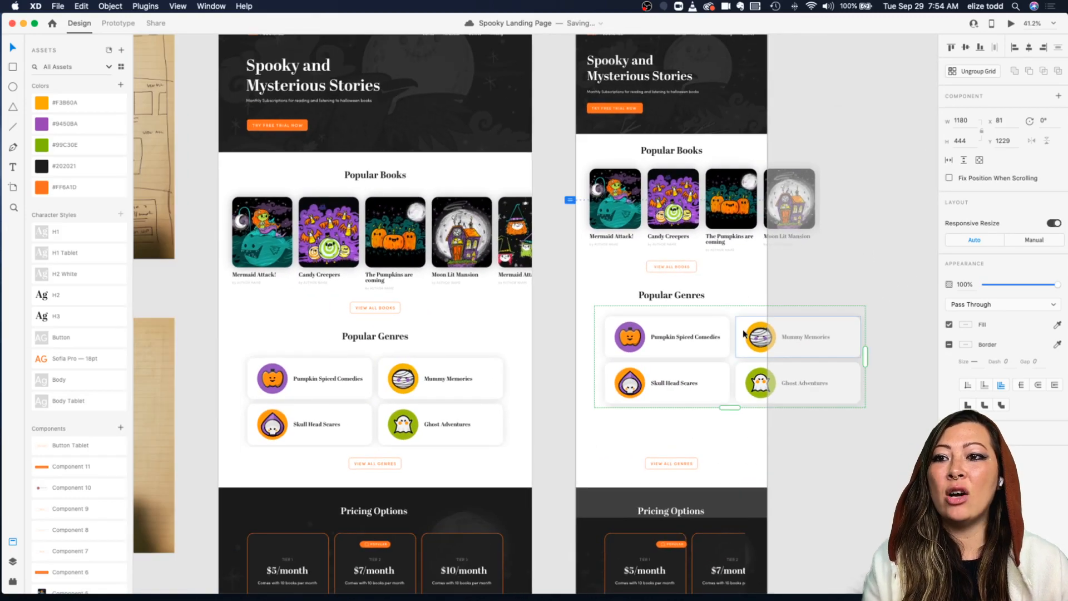
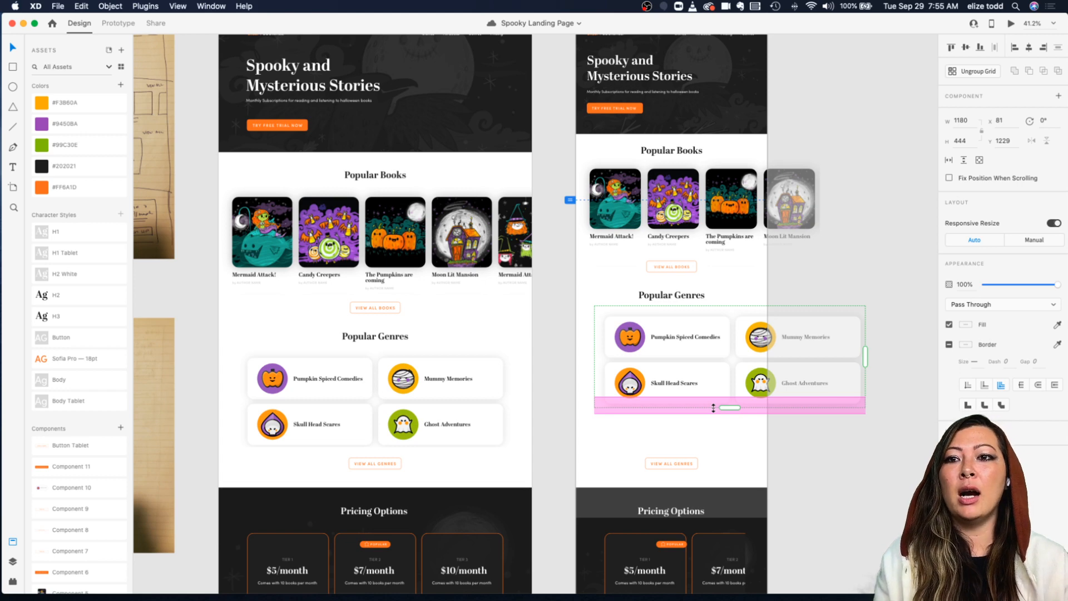
Step: Try to resize the Pumpkin Spiced Comedies card and its background in the tablet genres grid
click(839, 293)
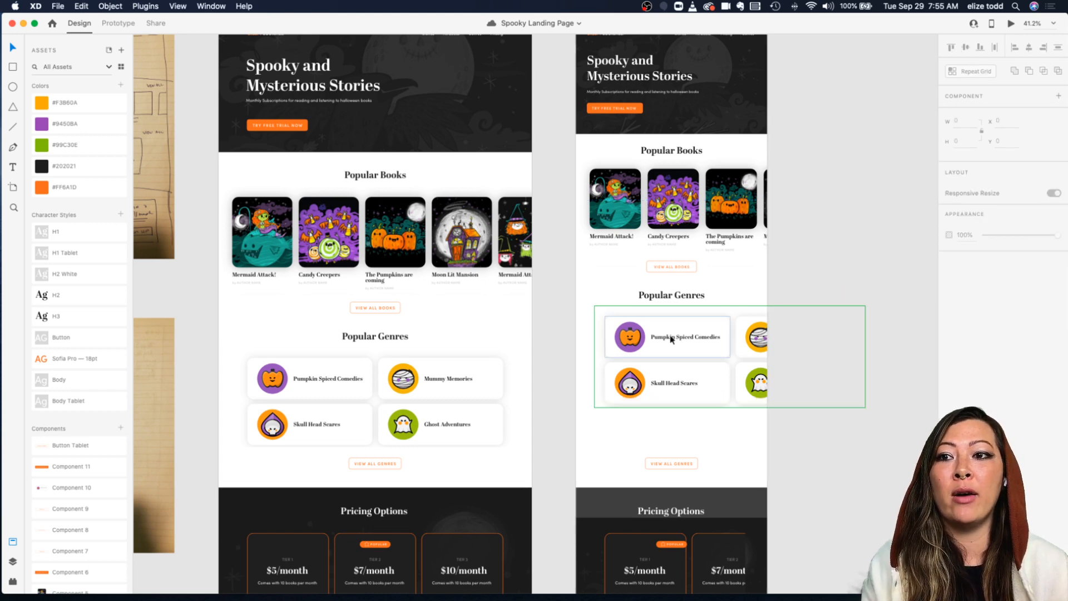
click(671, 337)
scroll(671, 337, up, 5)
double_click(670, 337)
drag(776, 375, 753, 365)
key(super+z)
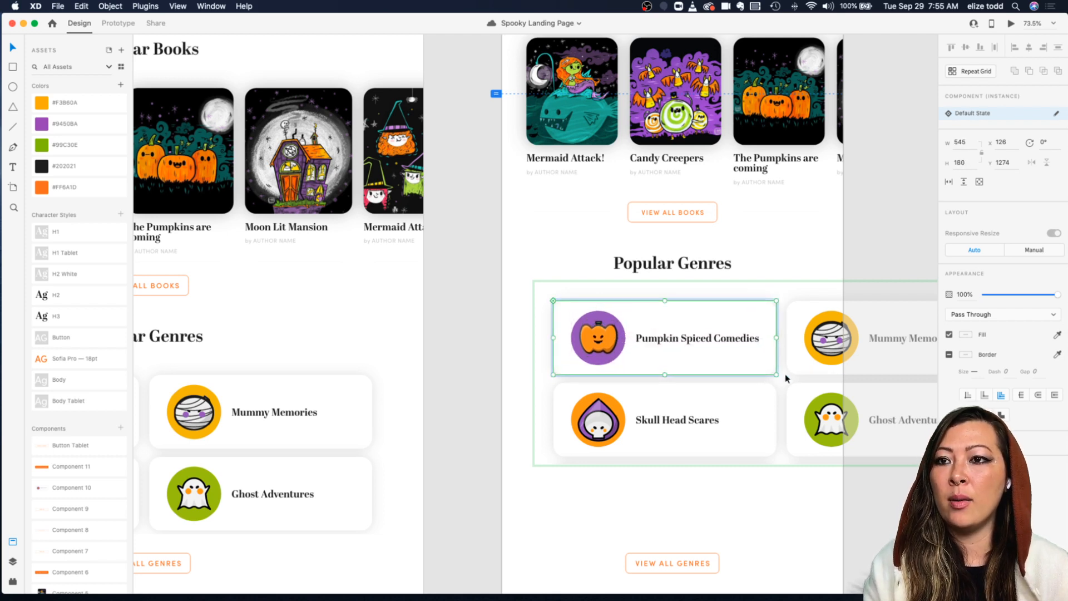
click(792, 377)
super+click(759, 373)
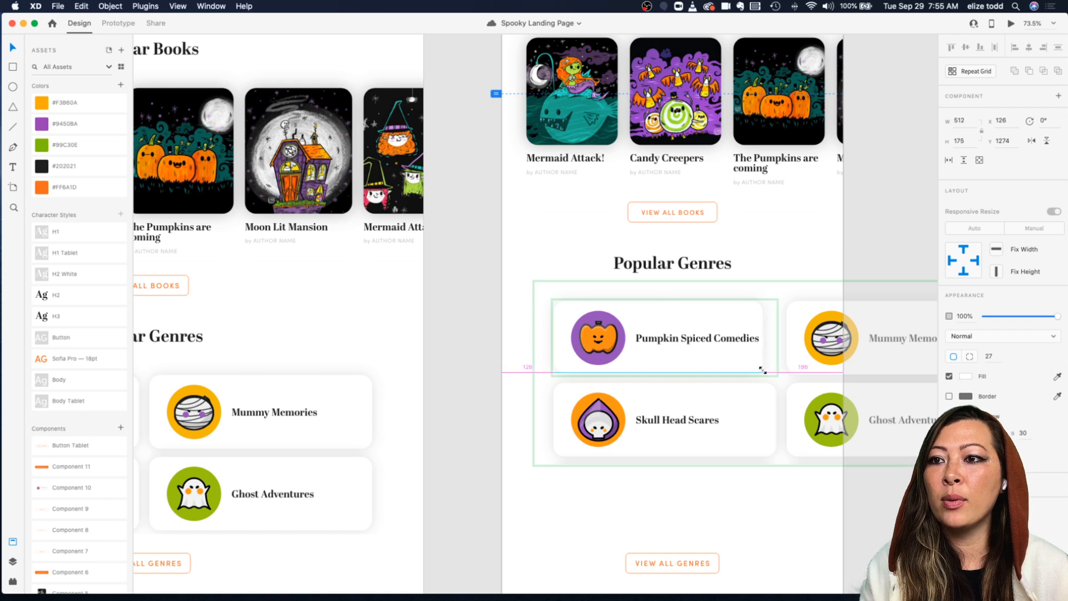
click(770, 374)
drag(776, 376, 749, 353)
click(792, 290)
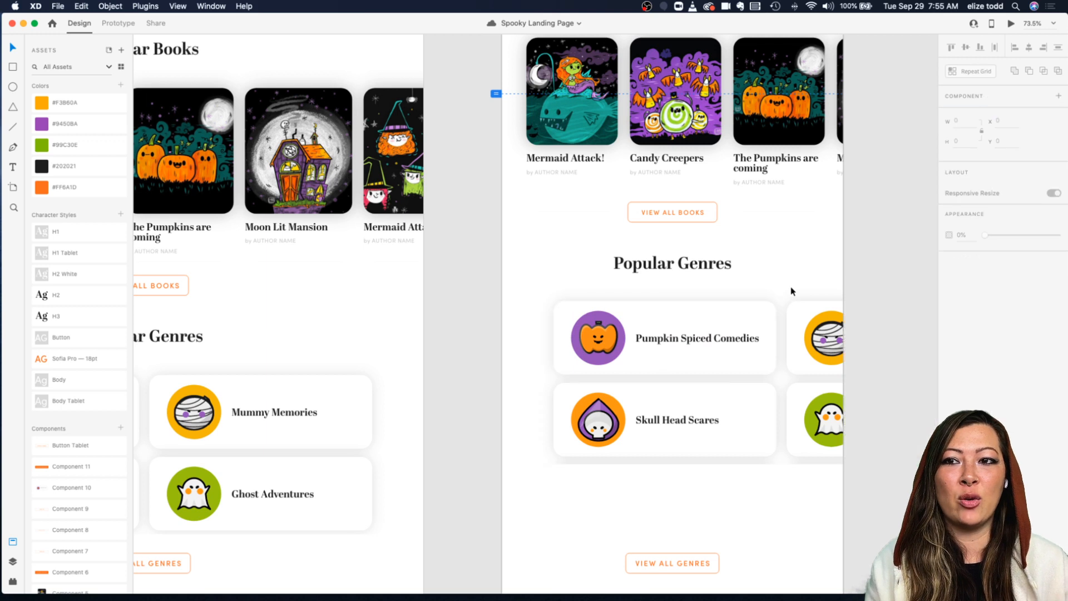
click(732, 328)
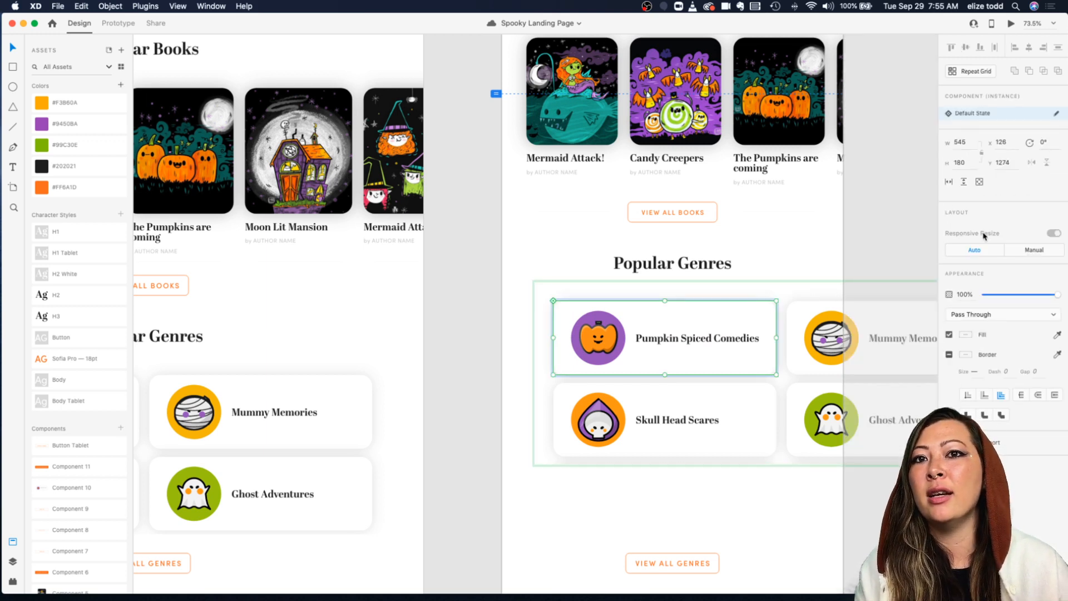
Step: Inspect the genre card component on the Web 1280 – 2 artboard and compare it with the artboards
click(759, 295)
double_click(738, 319)
scroll(737, 319, right, 5)
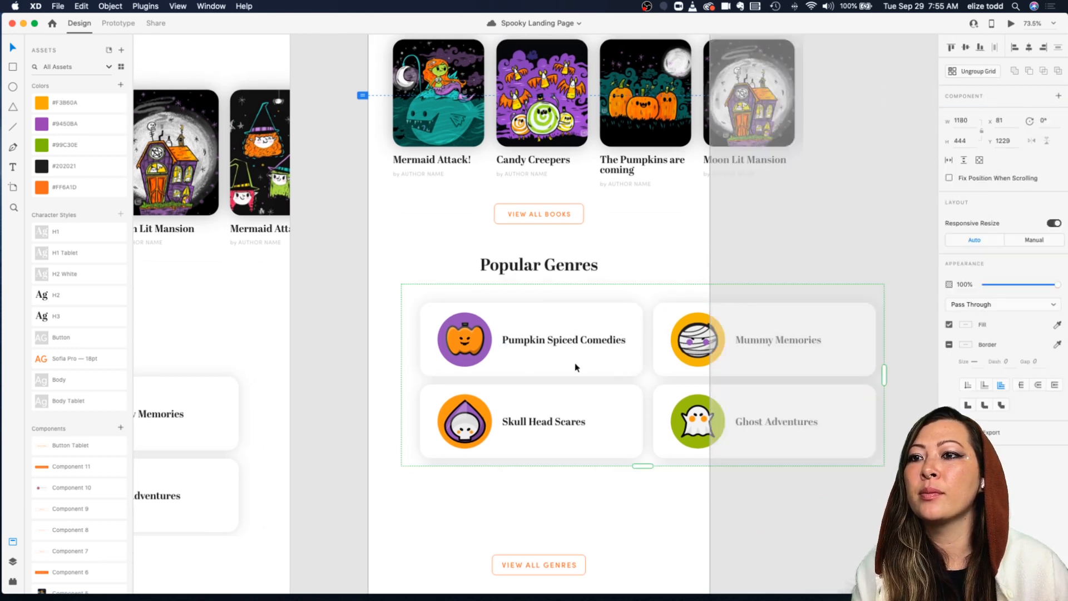
click(670, 276)
scroll(655, 293, down, 5)
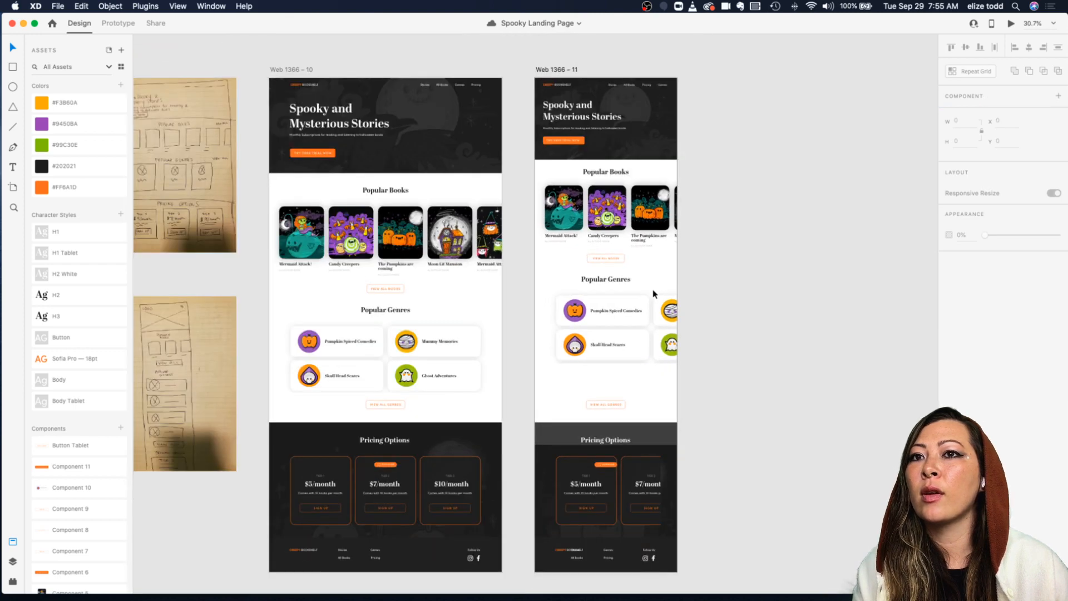
scroll(655, 294, right, 5)
scroll(654, 293, left, 4)
scroll(654, 293, down, 3)
scroll(434, 231, left, 5)
scroll(434, 231, up, 2)
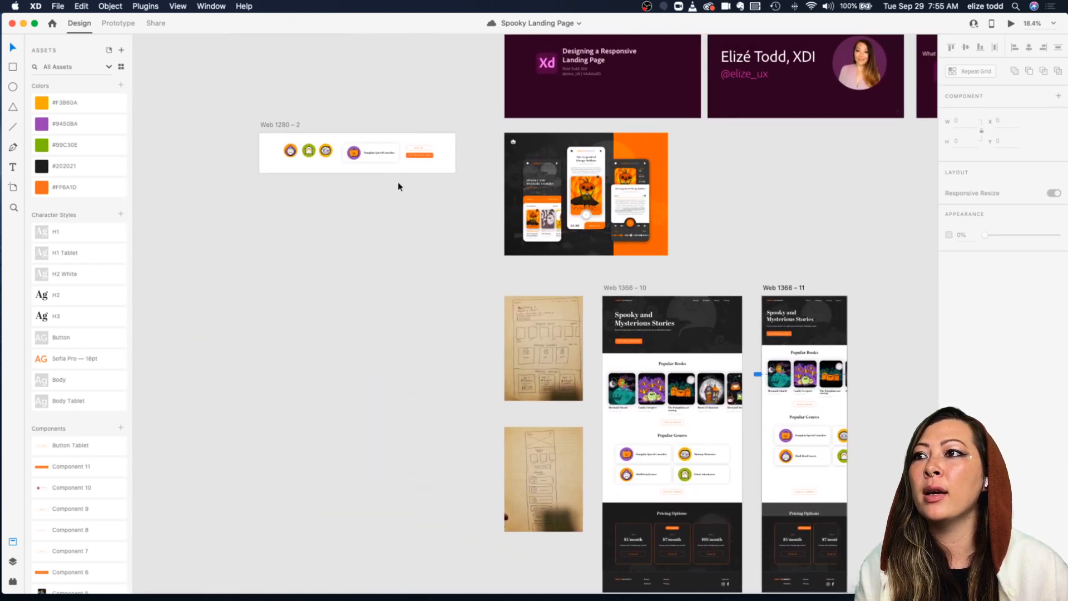
click(382, 157)
scroll(382, 157, up, 3)
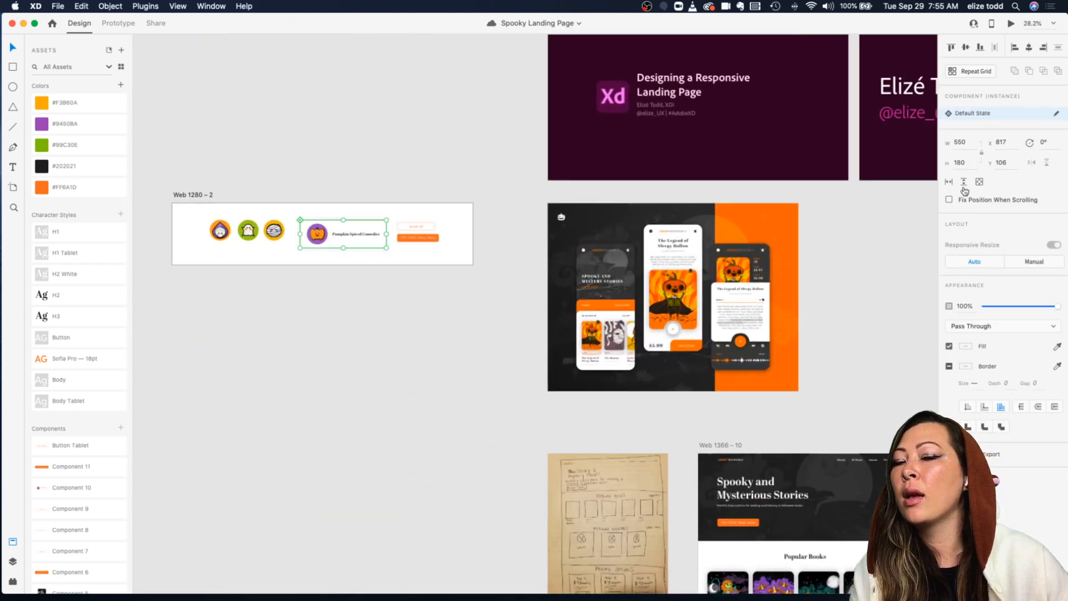
key(Escape)
click(357, 222)
scroll(518, 285, down, 5)
scroll(639, 287, up, 2)
scroll(638, 287, up, 3)
Step: Try to narrow the first genre card on the desktop artboard, then undo the changes
click(426, 378)
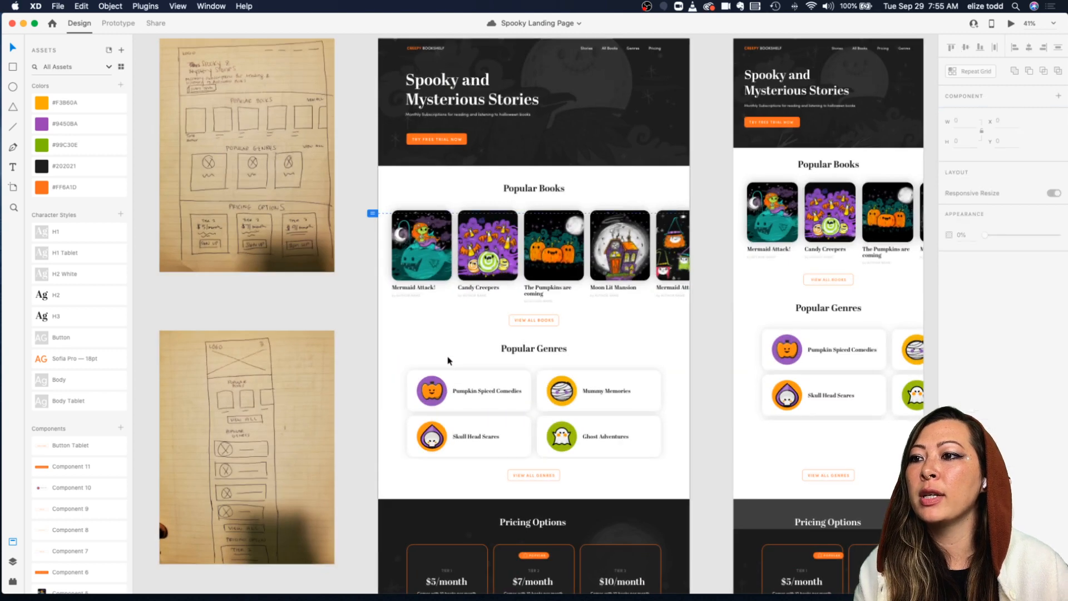
scroll(456, 383, up, 4)
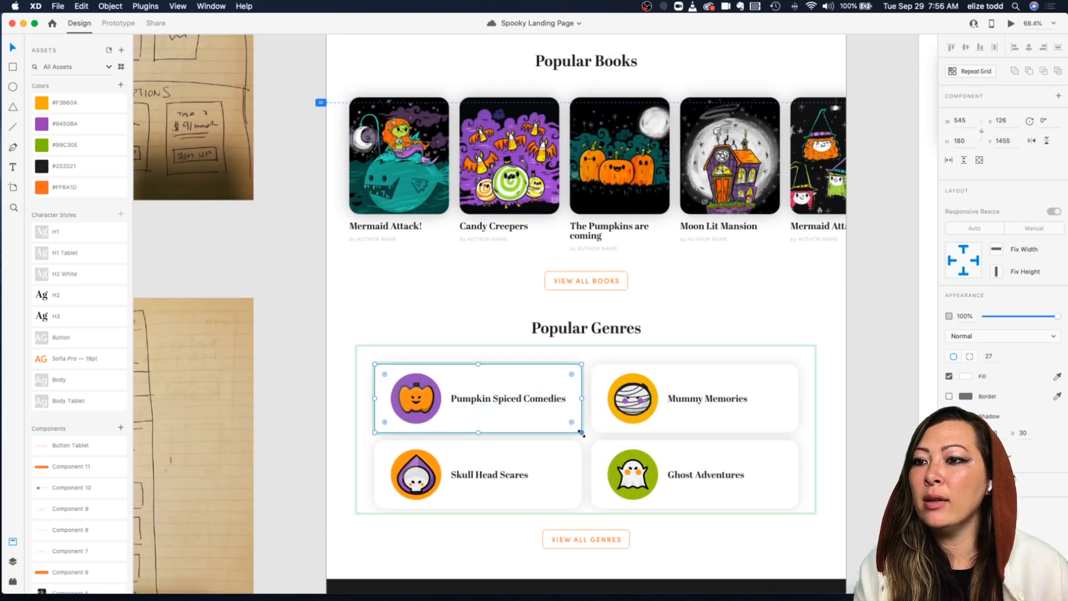
drag(579, 430, 539, 416)
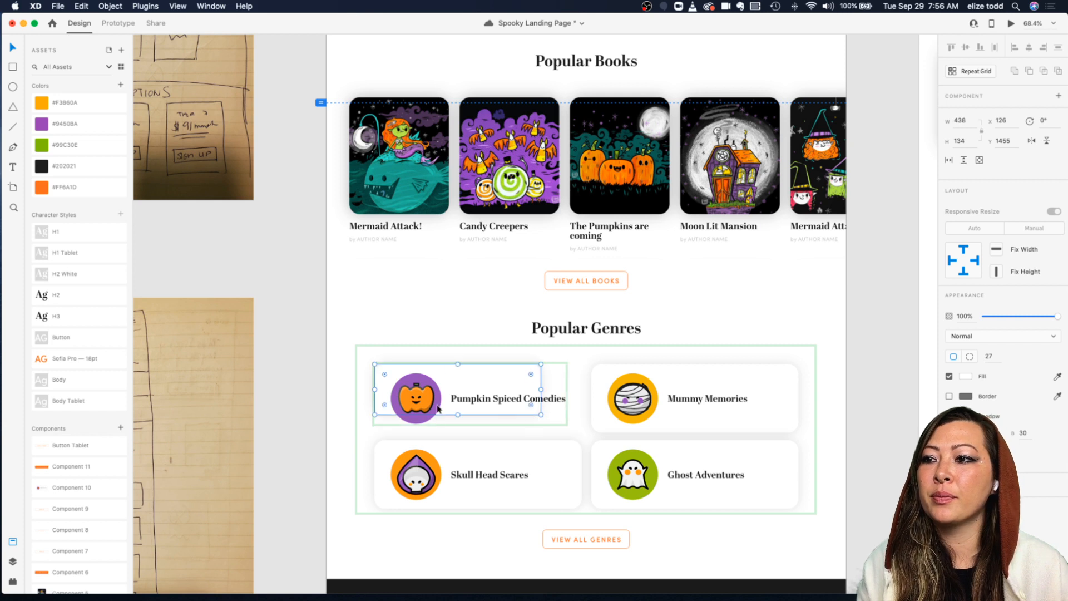
double_click(428, 406)
drag(443, 424, 434, 413)
key(super+z)
key(super+z)
scroll(434, 412, up, 5)
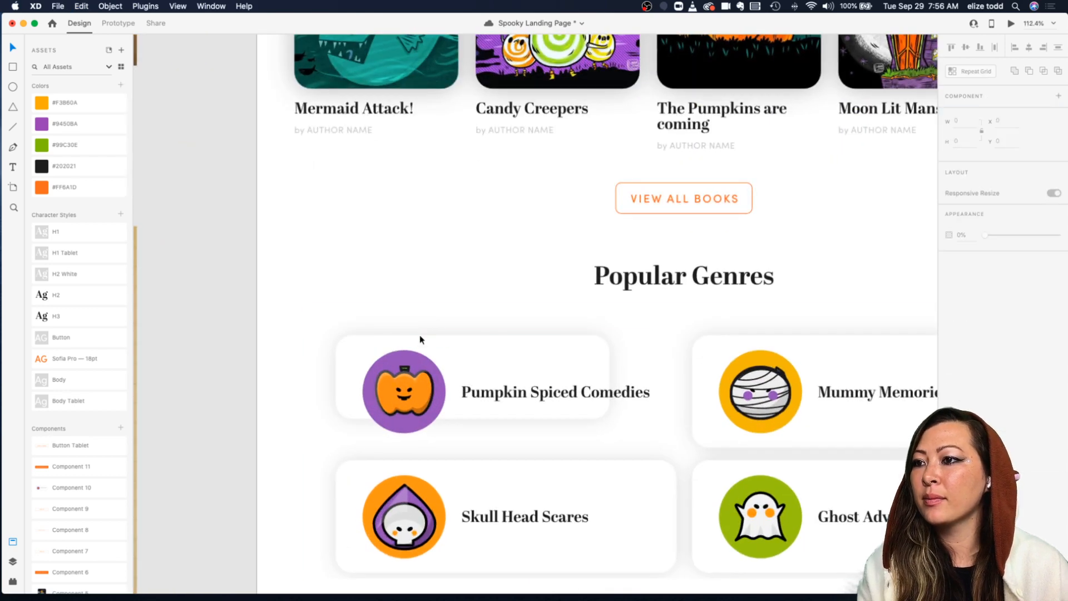
click(398, 354)
key(super+z)
key(super+z)
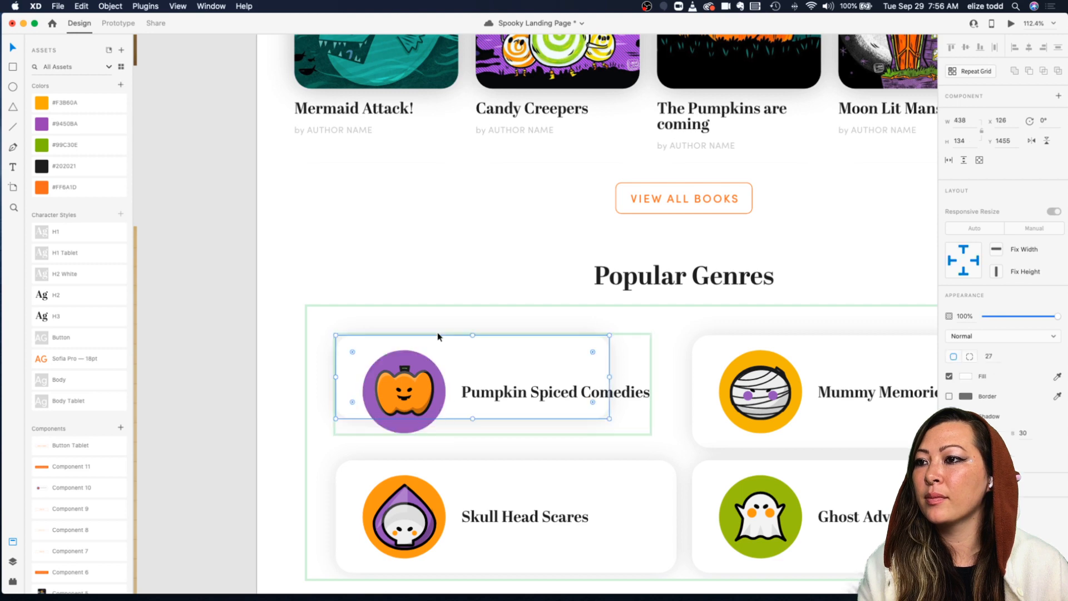
scroll(437, 333, down, 5)
key(super+z)
key(super+z)
scroll(432, 303, down, 5)
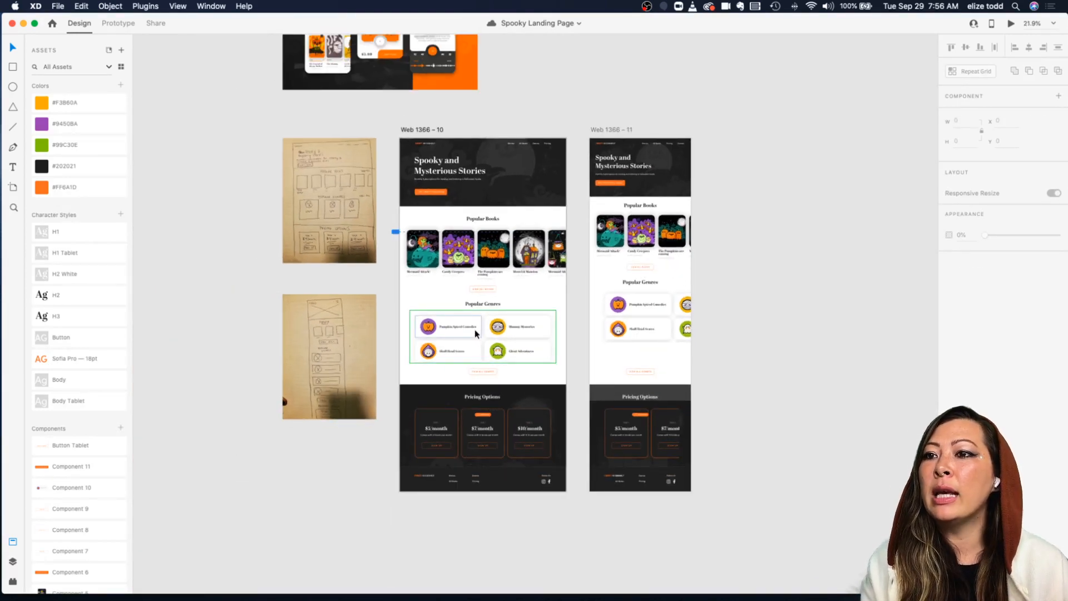
Step: Ungroup the repeat grid of genre cards on the desktop artboard
click(475, 334)
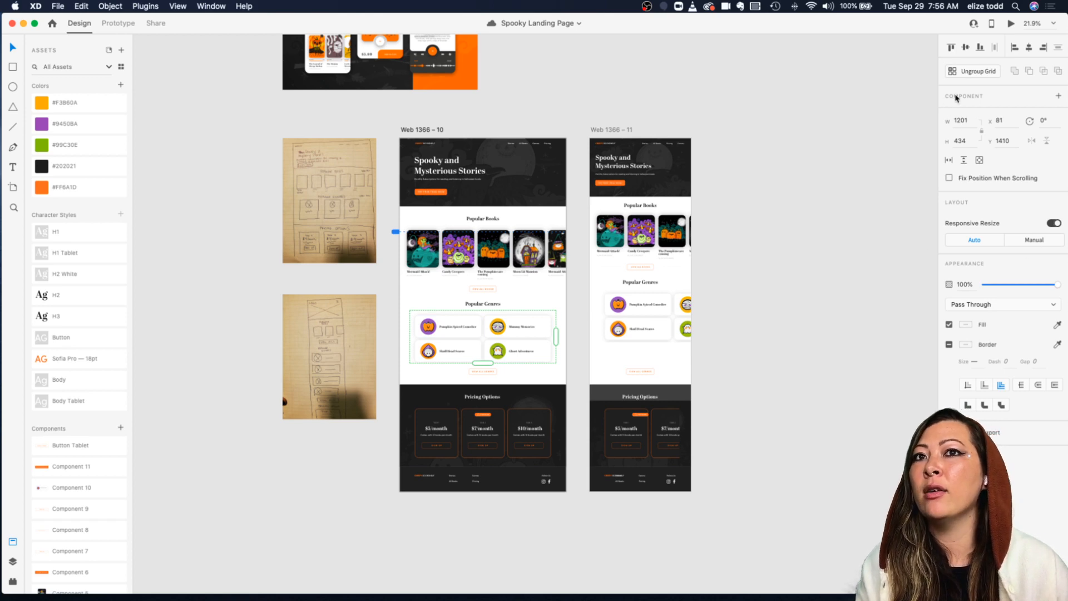
click(977, 71)
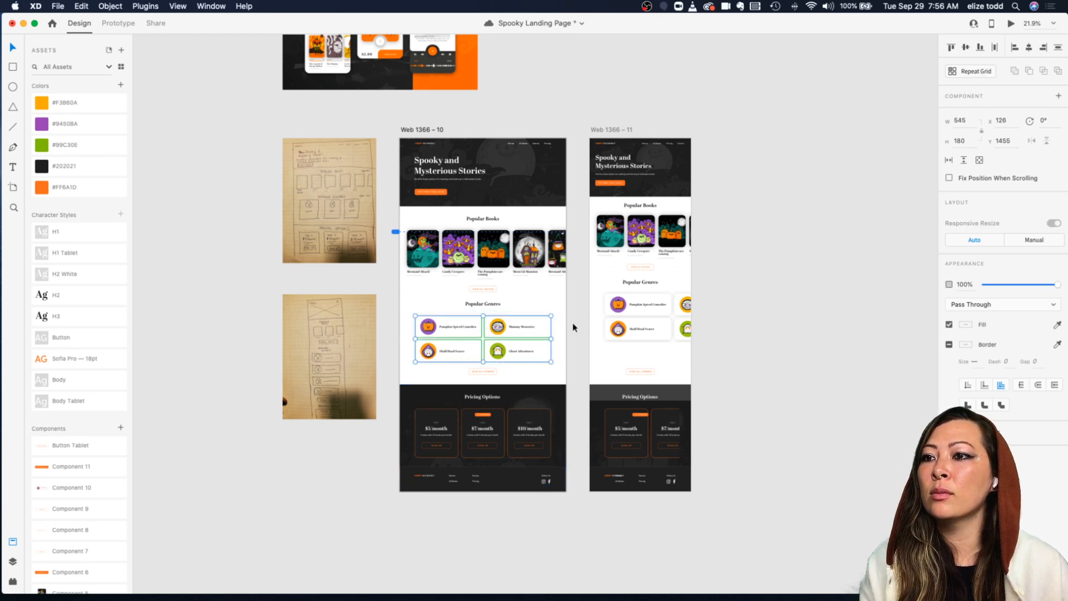
scroll(564, 335, up, 3)
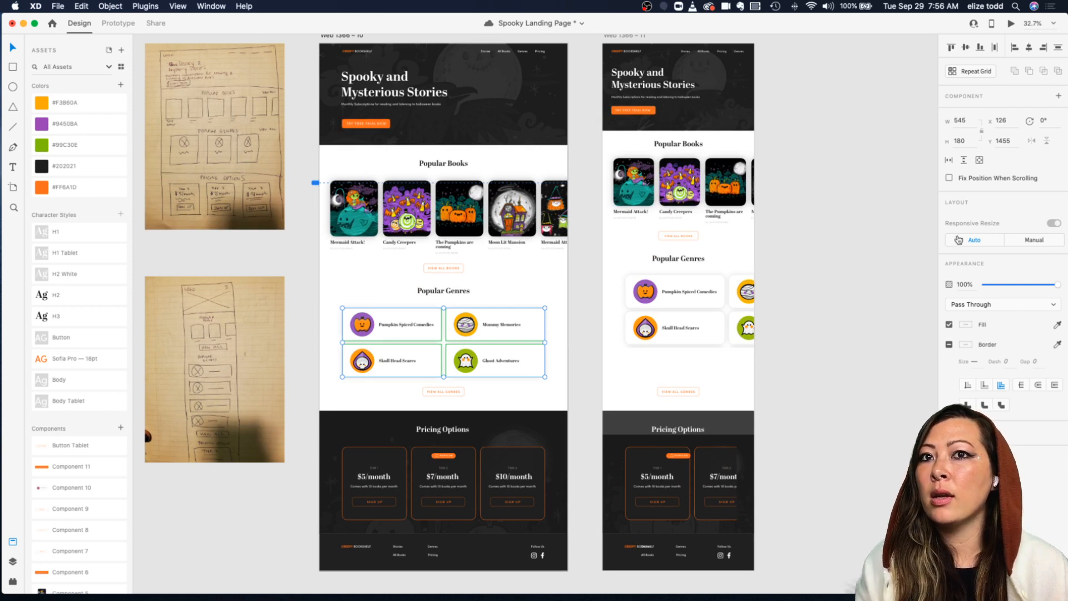
click(565, 363)
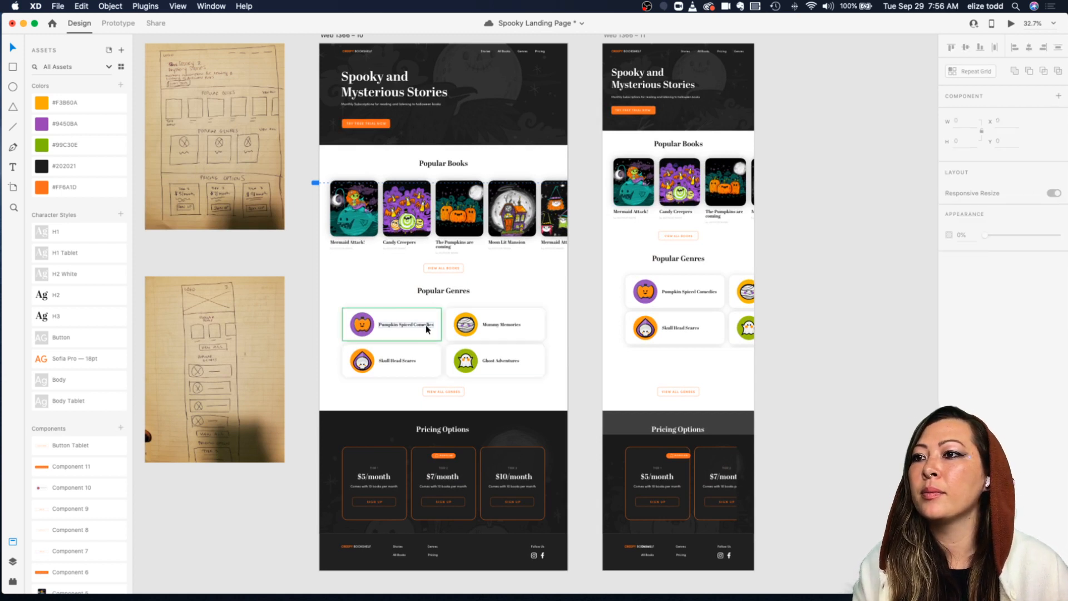
Step: Try to resize the first genre card and its pumpkin icon on the desktop artboard
click(418, 329)
scroll(419, 325, up, 4)
drag(457, 352, 448, 341)
key(super+z)
scroll(450, 344, down, 4)
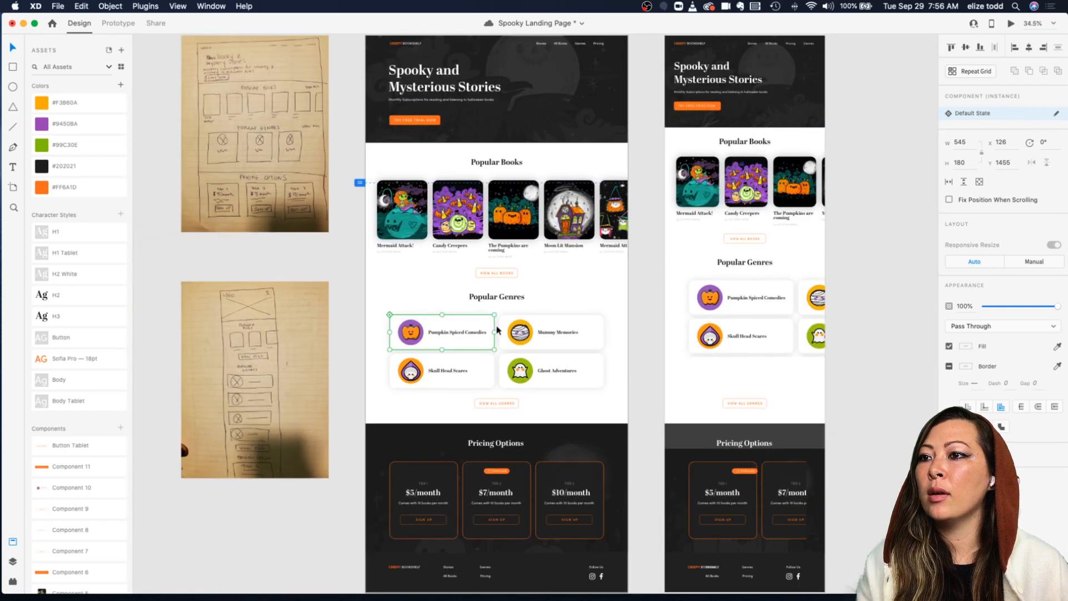
scroll(495, 348, up, 5)
double_click(494, 350)
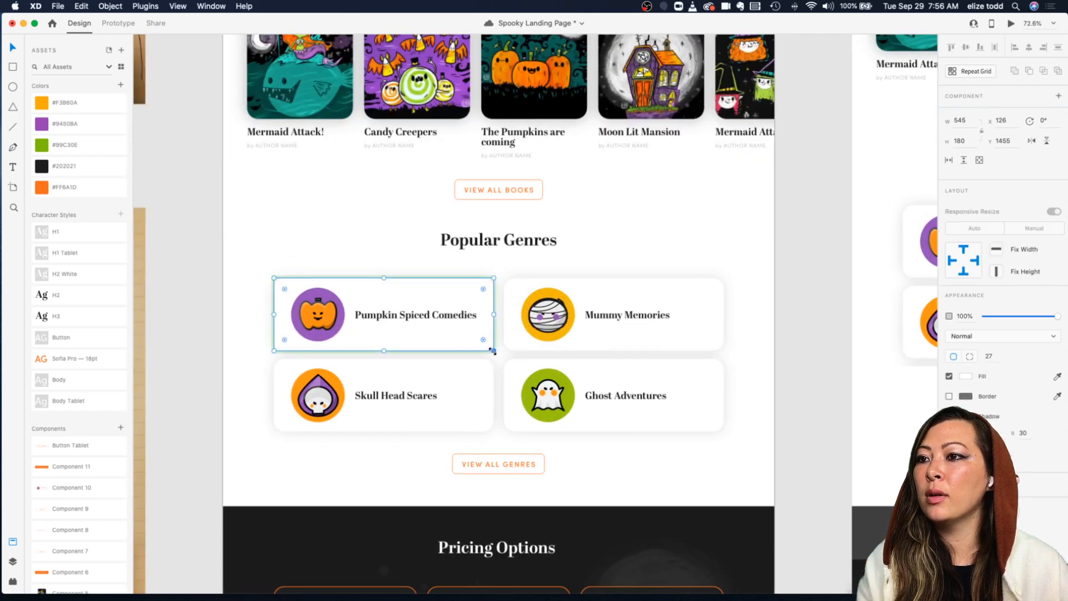
click(310, 330)
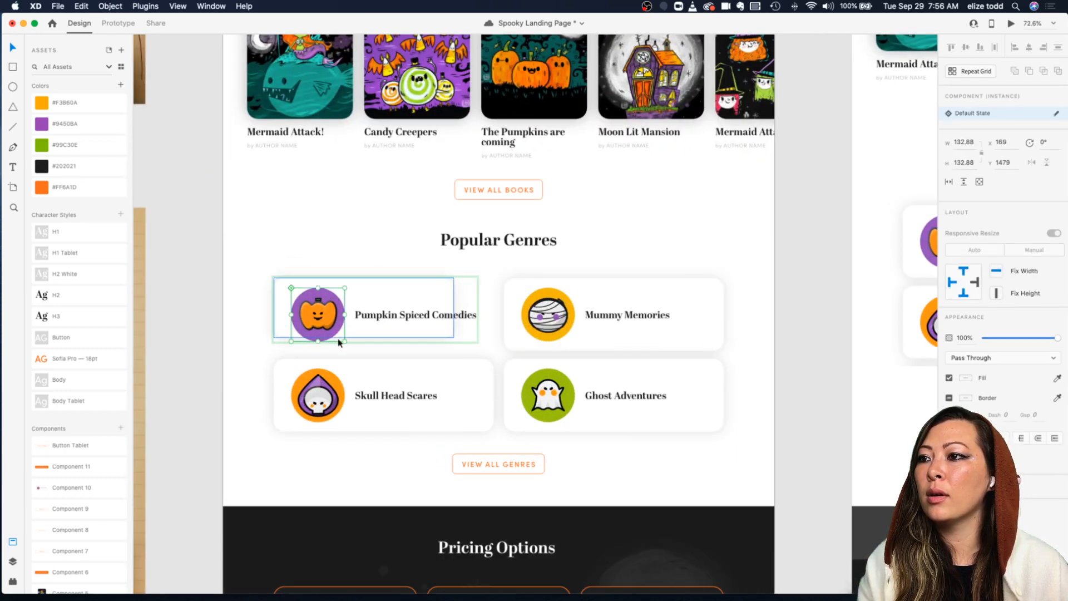
drag(344, 341, 331, 325)
key(super+z)
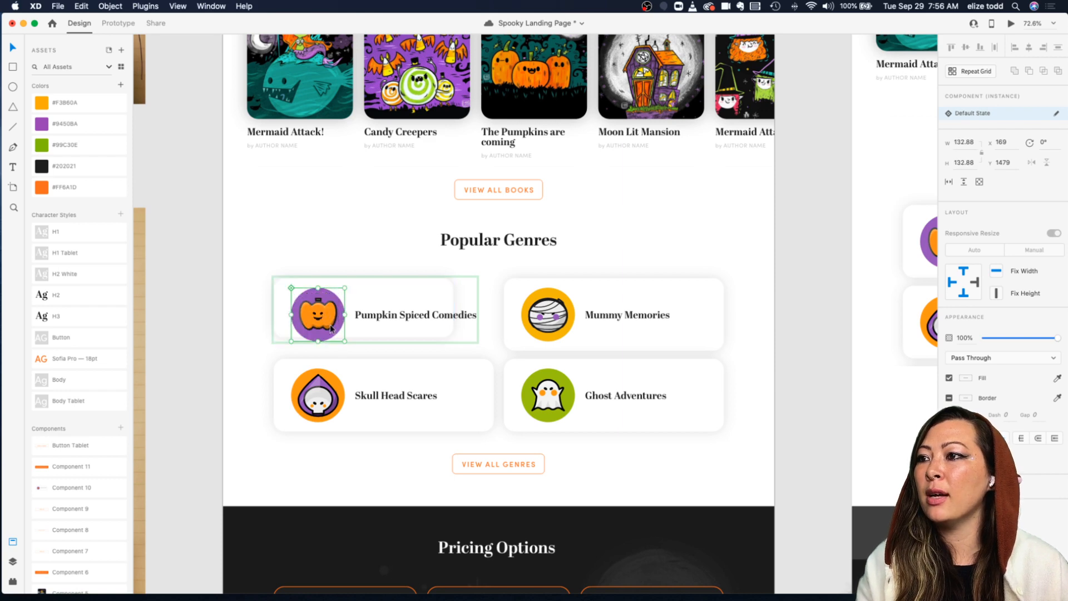
Step: Inspect the layers inside the Pumpkin Spiced Comedies icon
scroll(329, 325, up, 5)
double_click(333, 313)
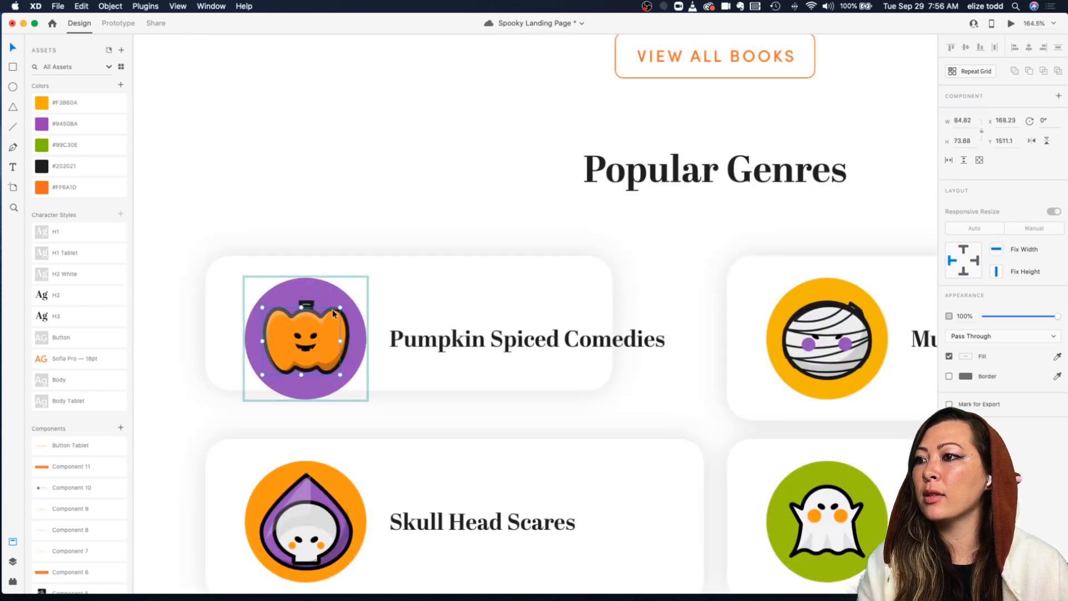
scroll(362, 345, left, 1)
click(406, 298)
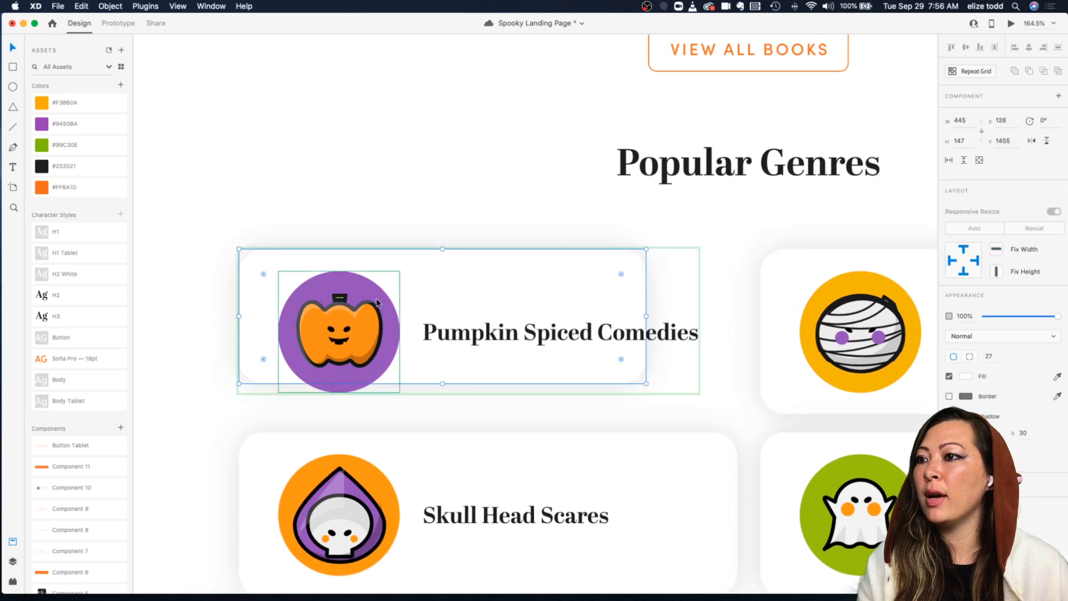
click(378, 302)
scroll(379, 302, down, 3)
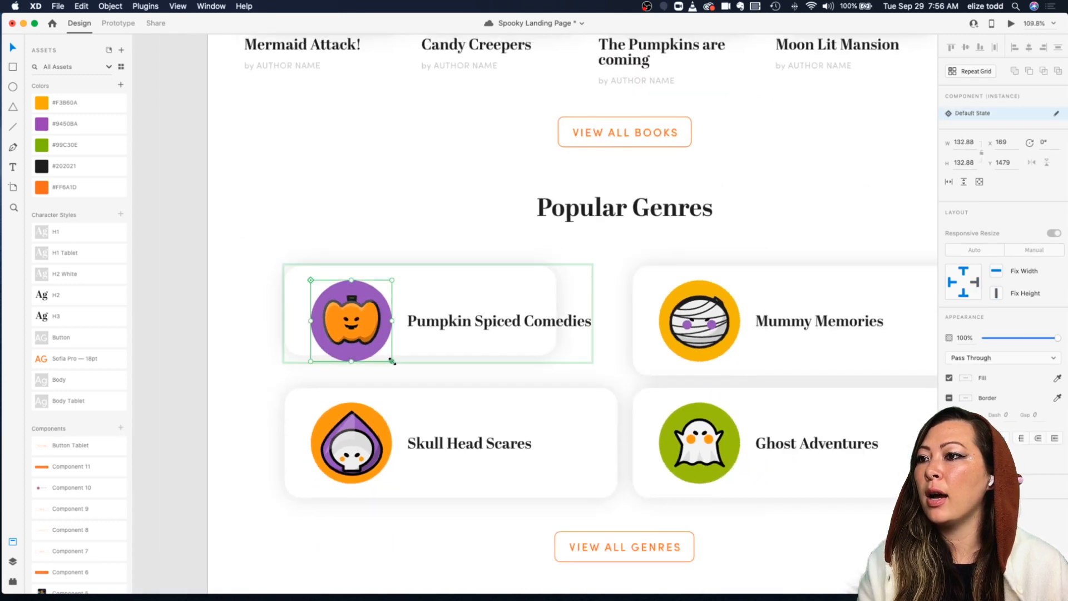
scroll(377, 342, down, 5)
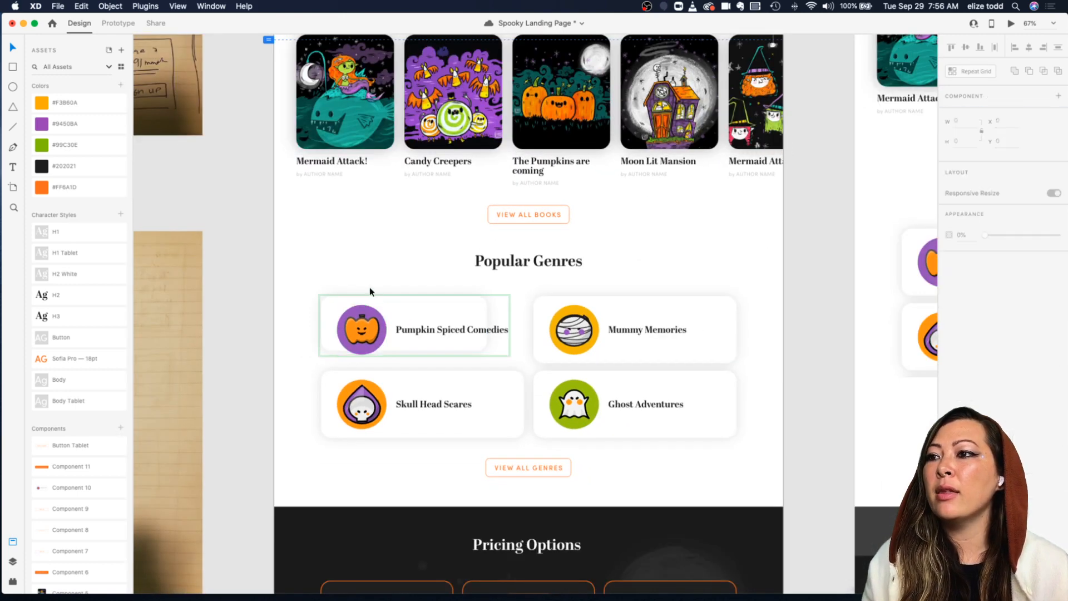
scroll(370, 292, down, 1)
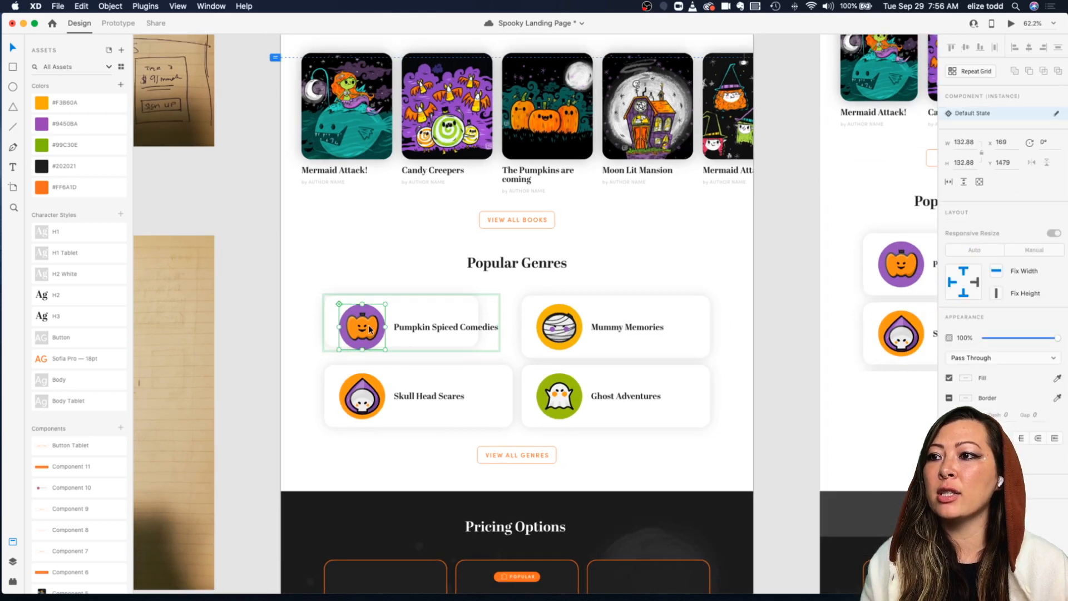
scroll(370, 328, down, 3)
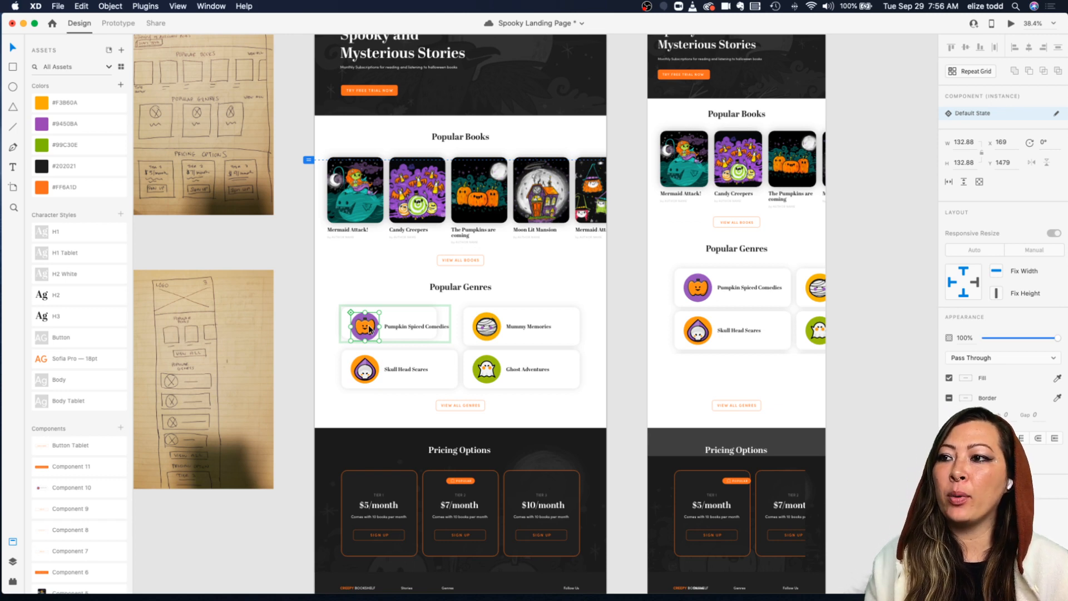
scroll(369, 329, up, 3)
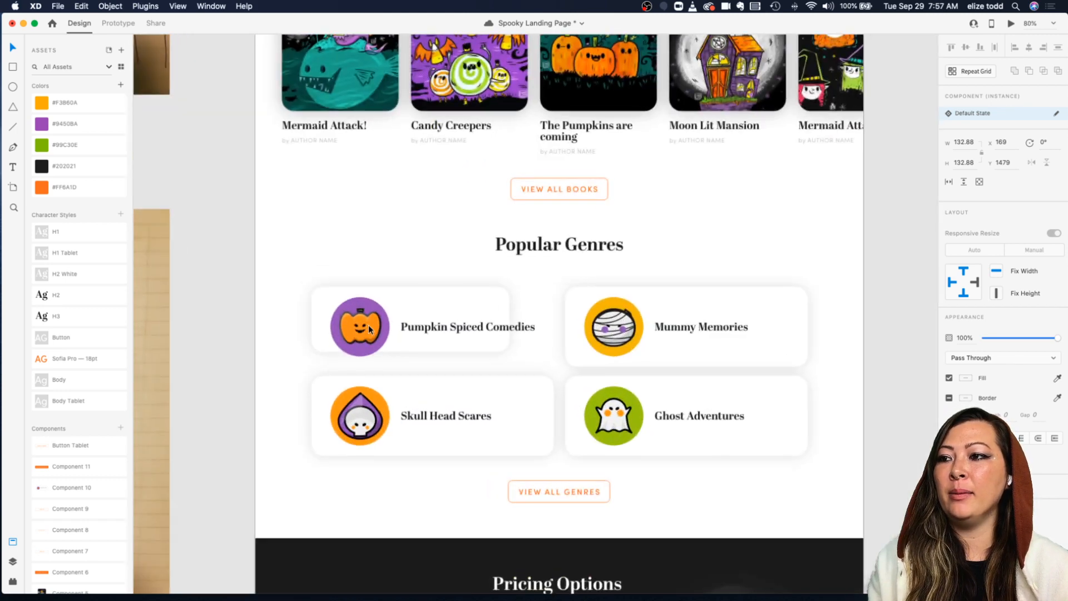
scroll(372, 335, up, 1)
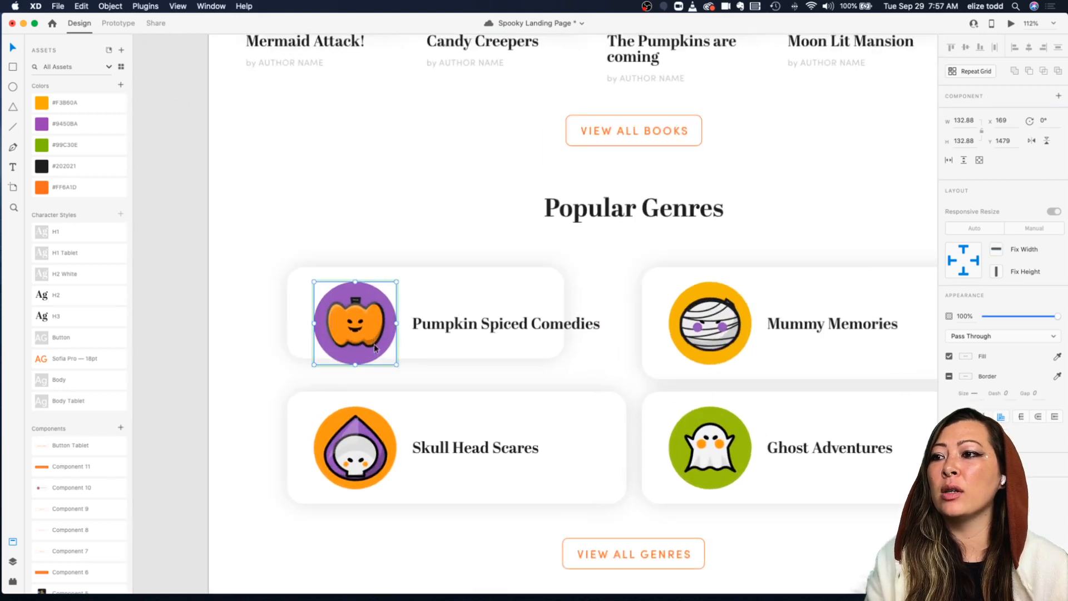
Step: Shrink the pumpkin image inside the Pumpkin Spiced Comedies icon to about 65 × 52 px
double_click(376, 345)
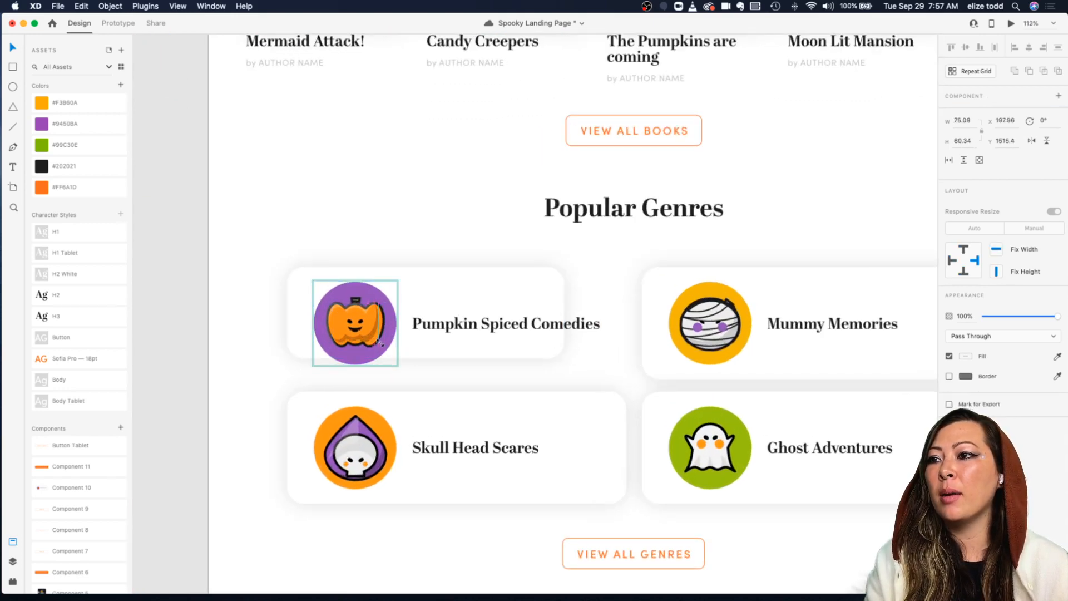
scroll(369, 333, up, 3)
double_click(369, 330)
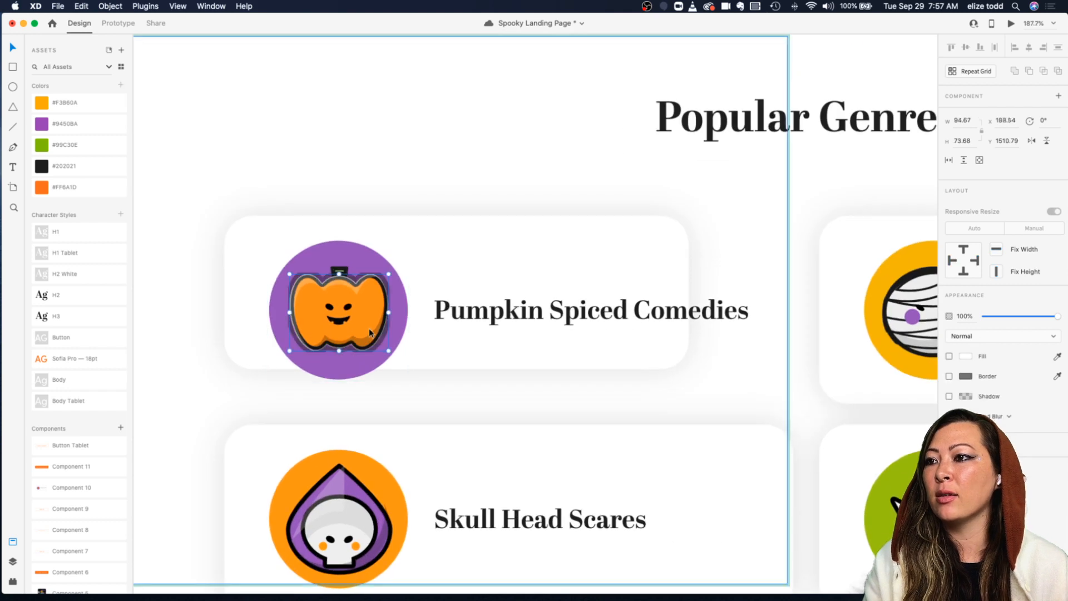
click(419, 284)
click(372, 291)
double_click(371, 290)
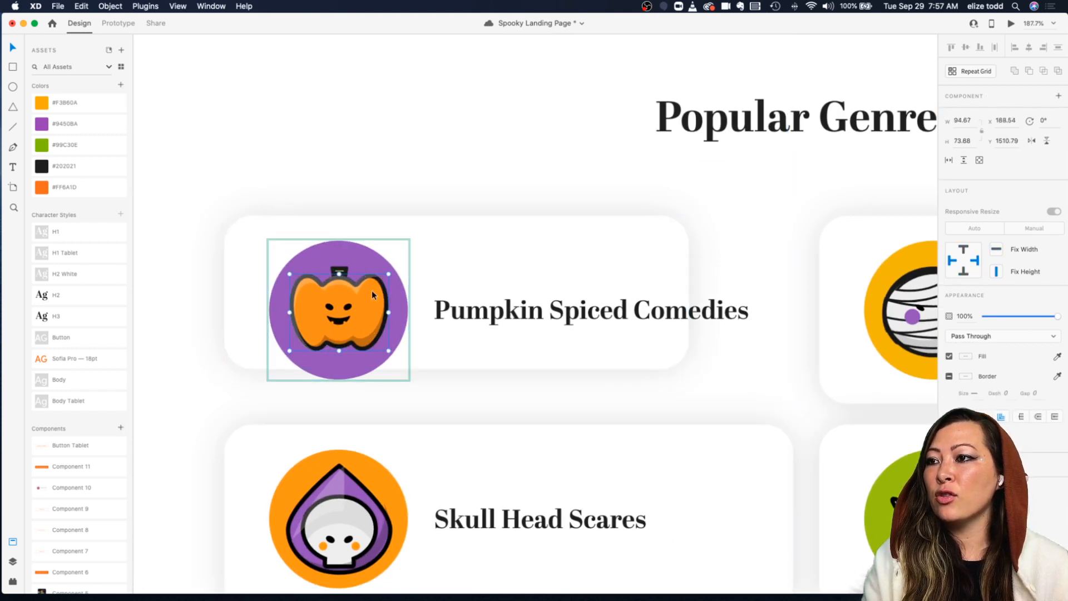
drag(388, 350, 366, 336)
click(382, 334)
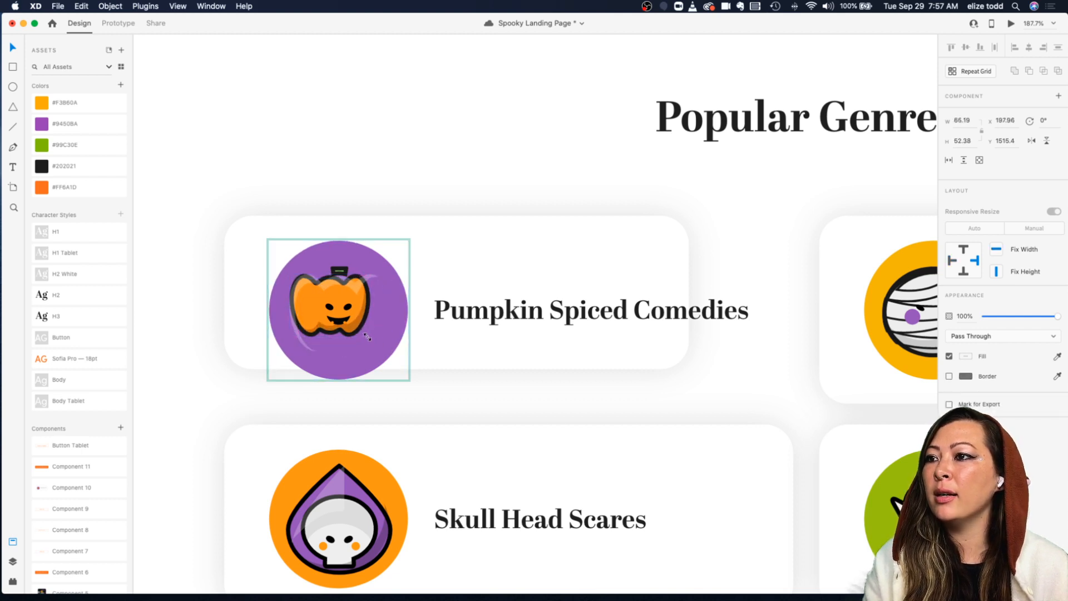
Step: Resize the pumpkin image to about 60 × 52 px and recentre it inside the purple circle of the Pumpkin Spiced Comedies icon
click(349, 308)
shift+click(328, 308)
shift+click(338, 321)
drag(338, 321, 330, 316)
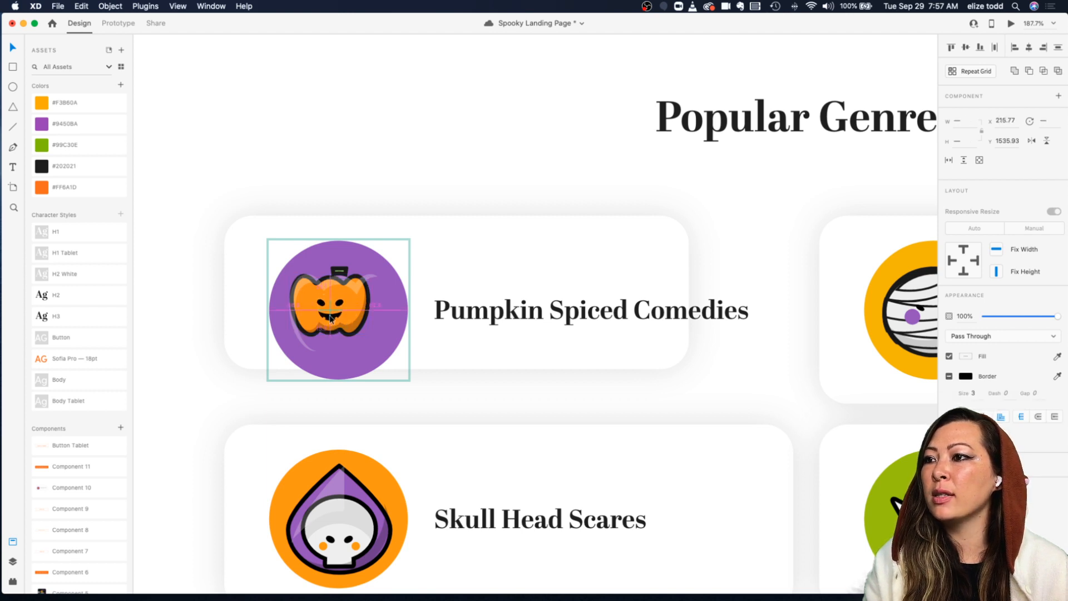
click(305, 346)
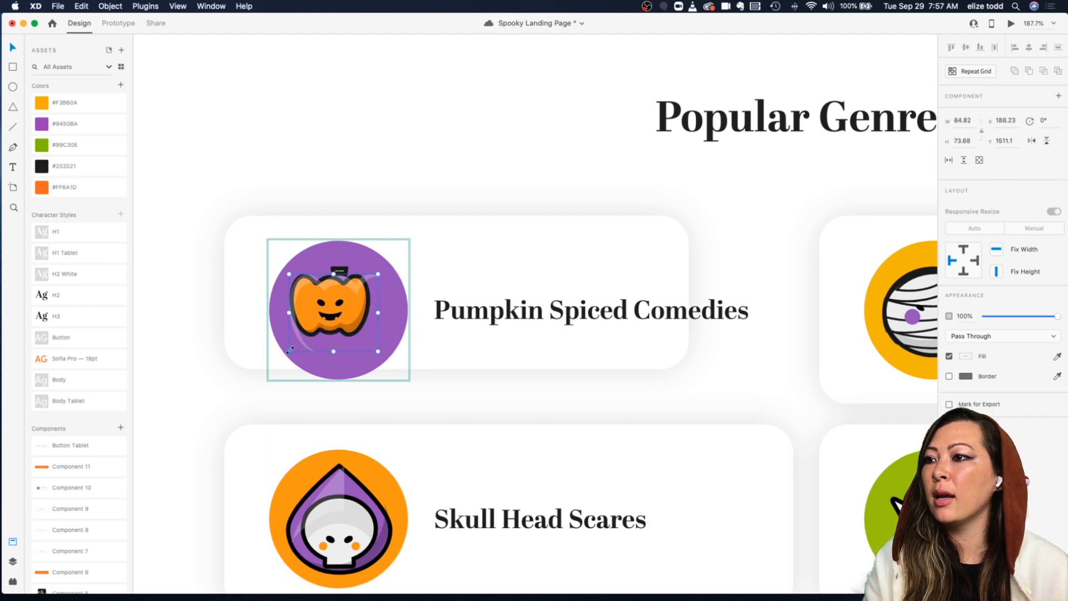
drag(293, 346, 315, 328)
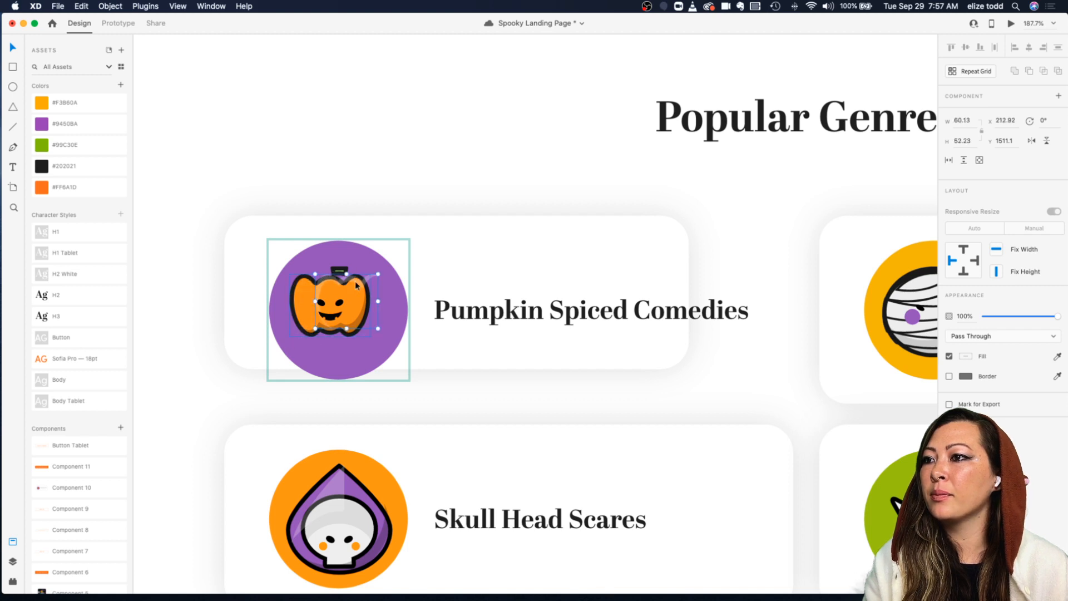
drag(373, 279, 349, 281)
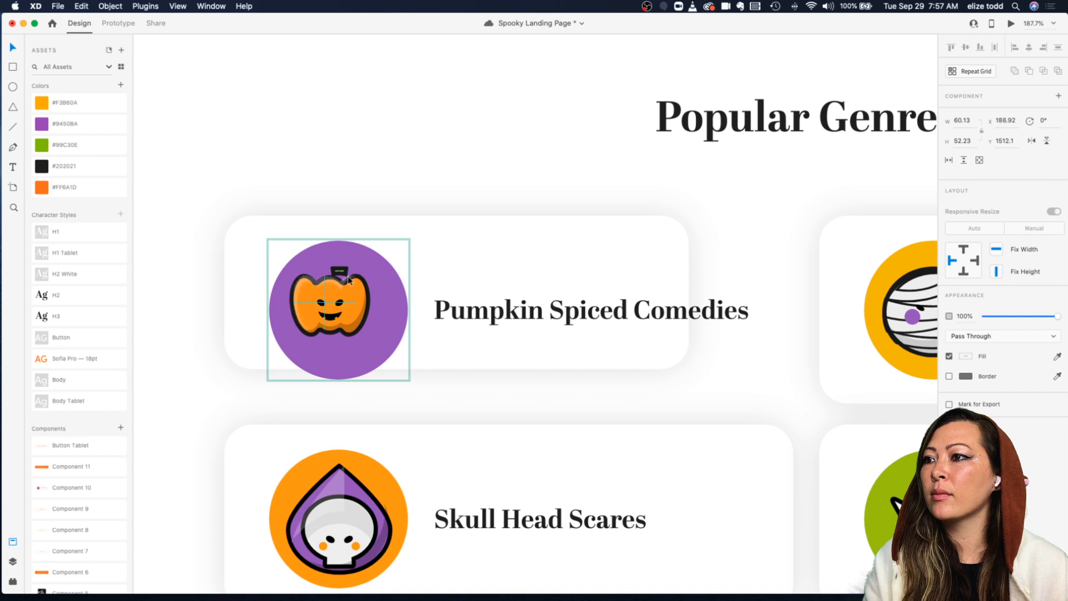
mouse_move(348, 281)
mouse_down()
mouse_move(361, 302)
mouse_move(333, 273)
mouse_up()
double_click(339, 272)
click(376, 316)
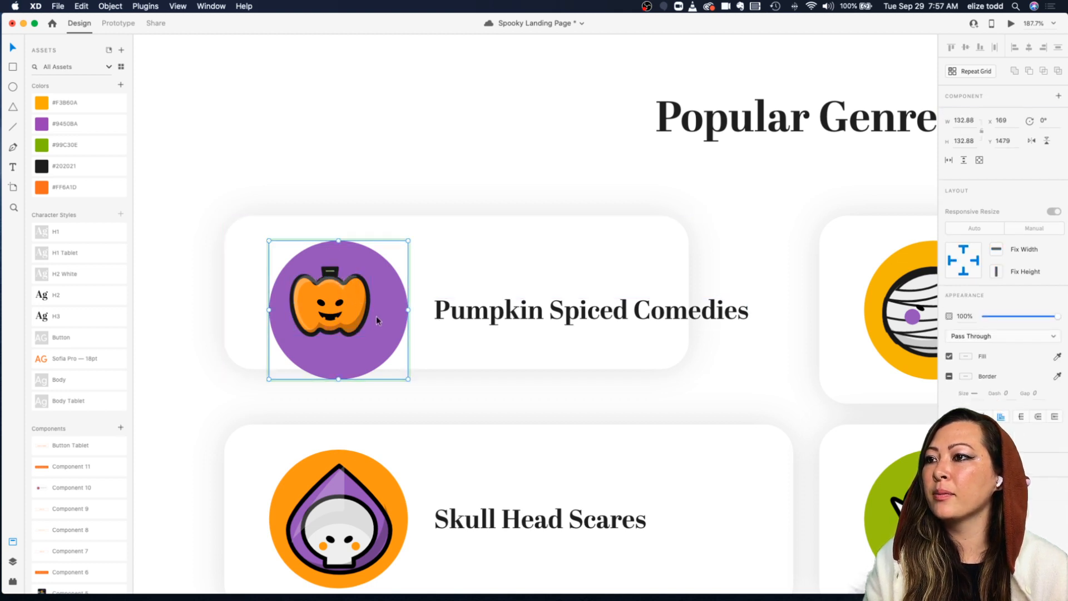
click(429, 295)
double_click(388, 319)
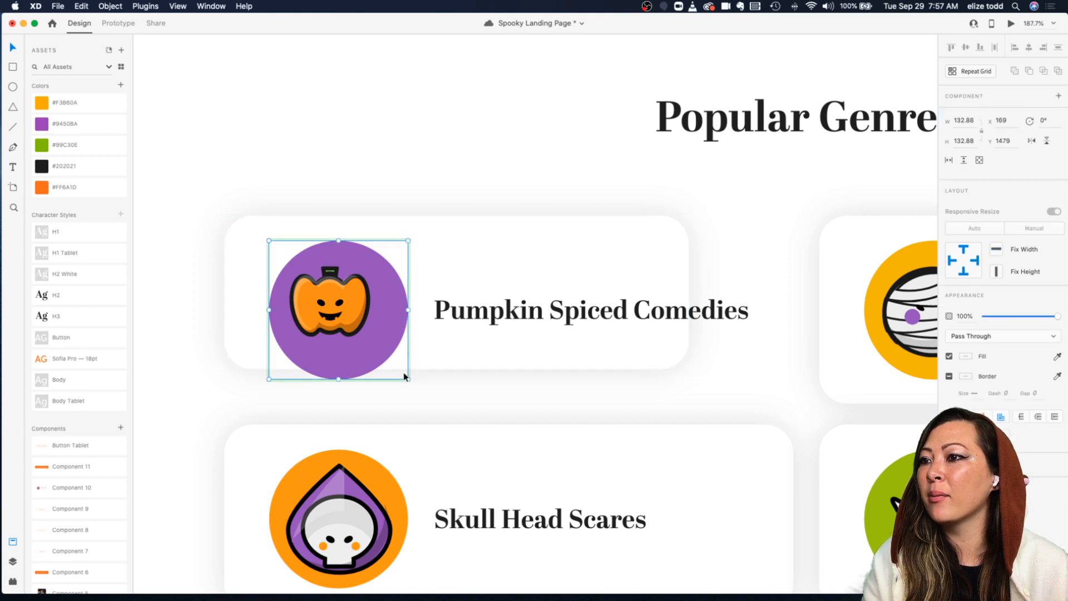
drag(408, 379, 393, 361)
key(super+z)
Step: Shrink the Pumpkin Spiced Comedies card and its purple icon circle to fit the smaller layout
click(423, 329)
double_click(386, 333)
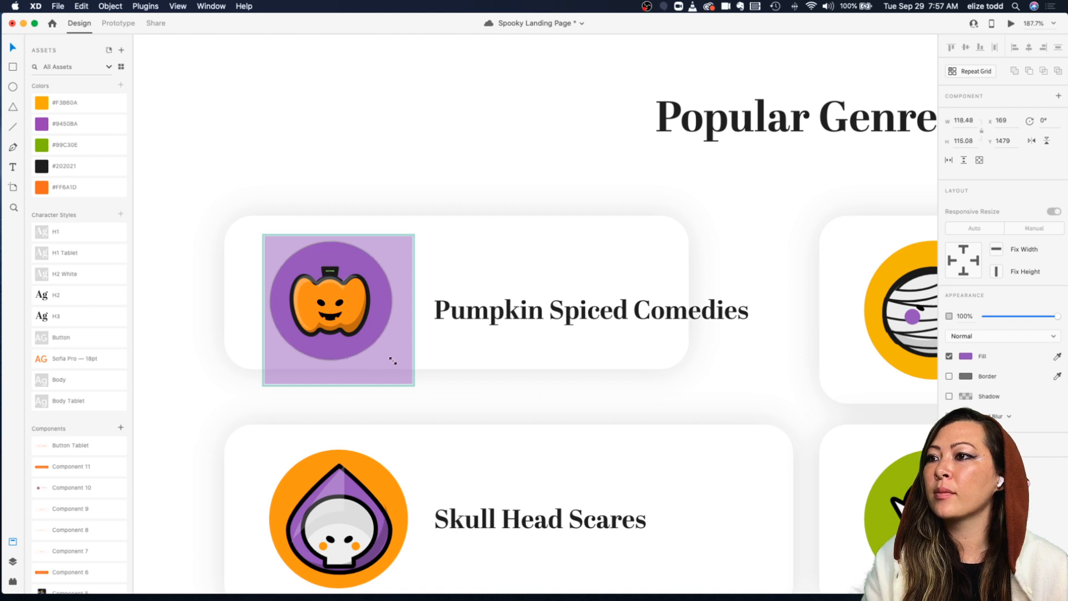
click(472, 321)
scroll(472, 321, down, 4)
click(427, 296)
click(398, 283)
drag(390, 302, 375, 296)
click(513, 315)
drag(513, 315, 485, 301)
scroll(485, 301, down, 5)
scroll(486, 301, down, 4)
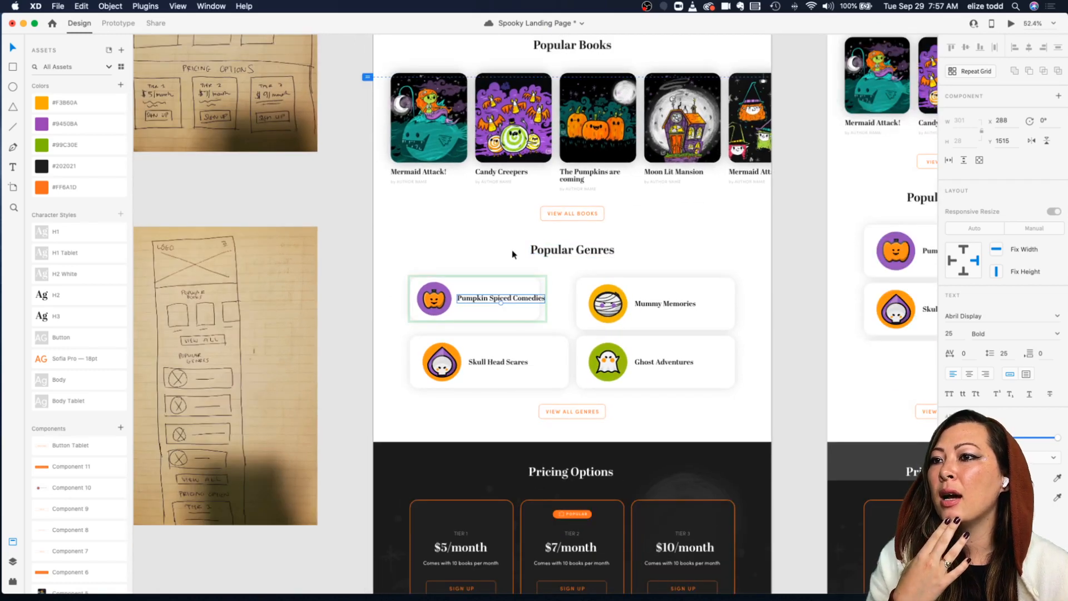
Step: Examine the book title and genre card text layers and the genre card component
scroll(513, 254, up, 4)
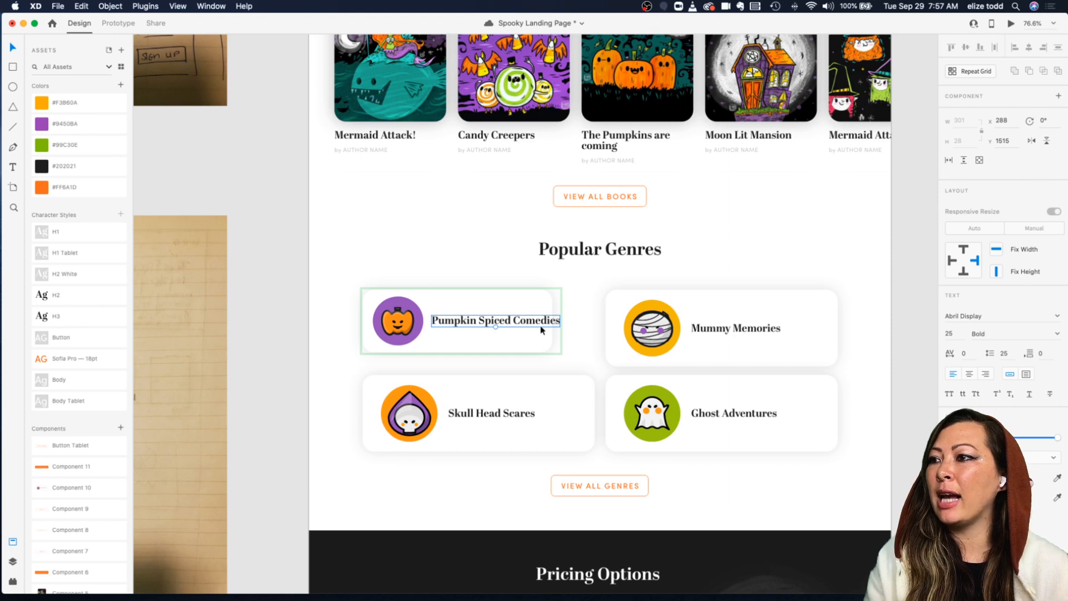
scroll(542, 328, down, 4)
scroll(542, 329, up, 3)
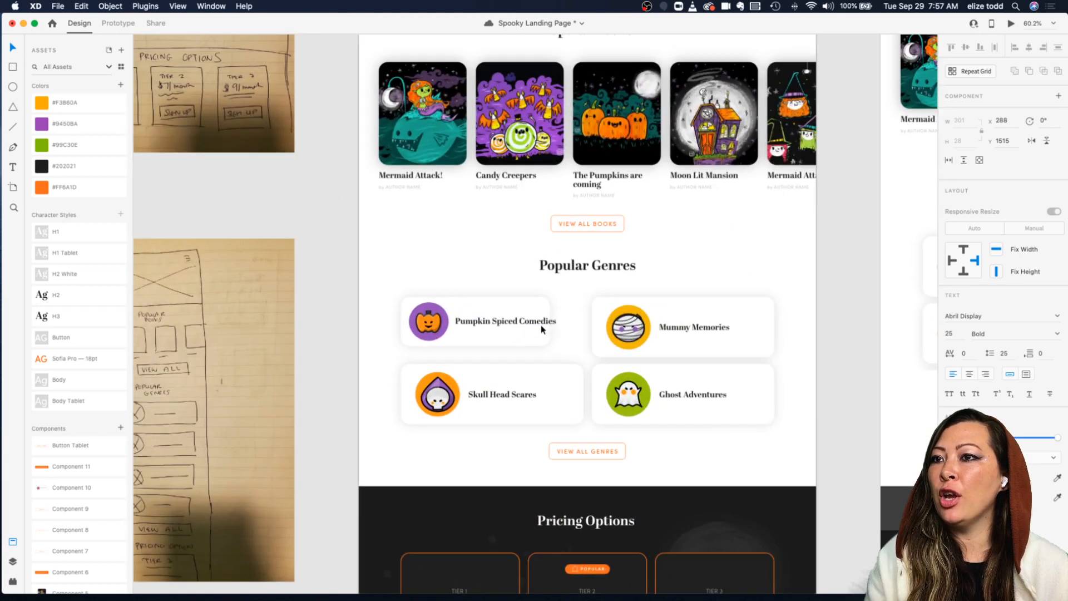
double_click(504, 177)
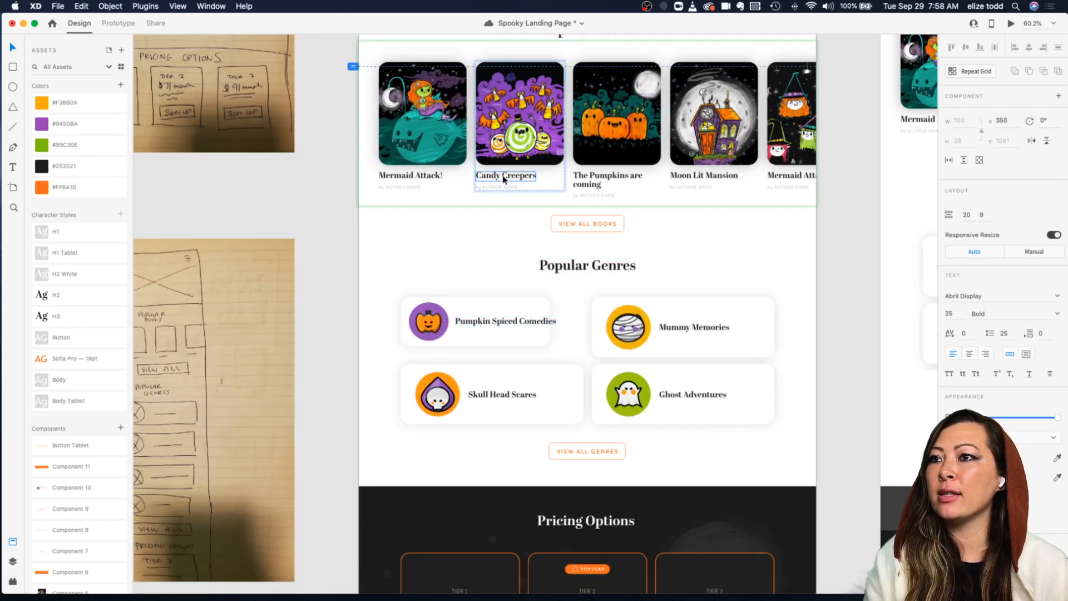
double_click(509, 327)
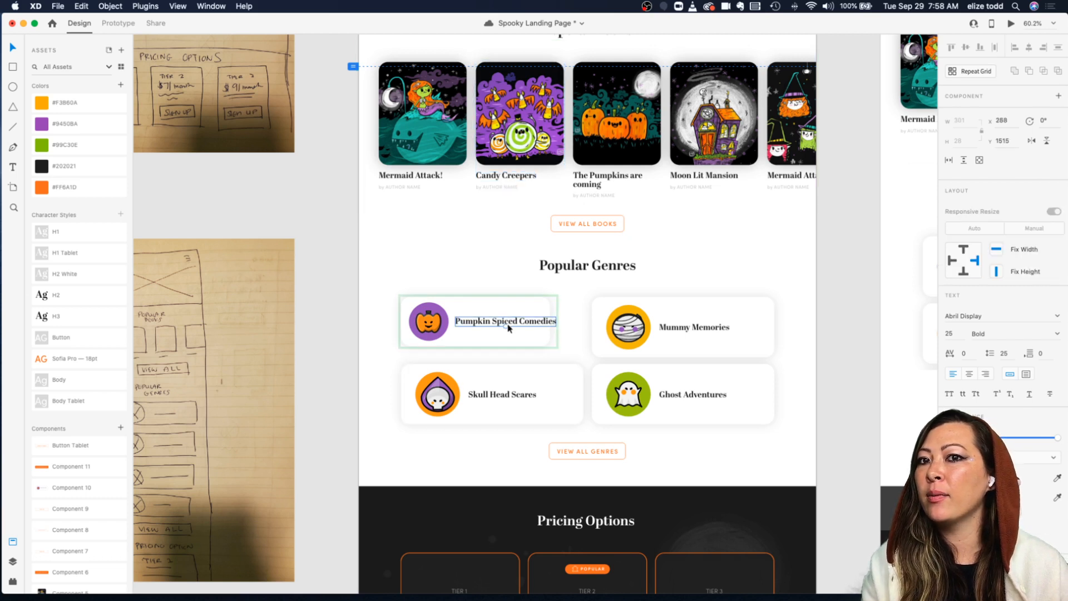
double_click(504, 177)
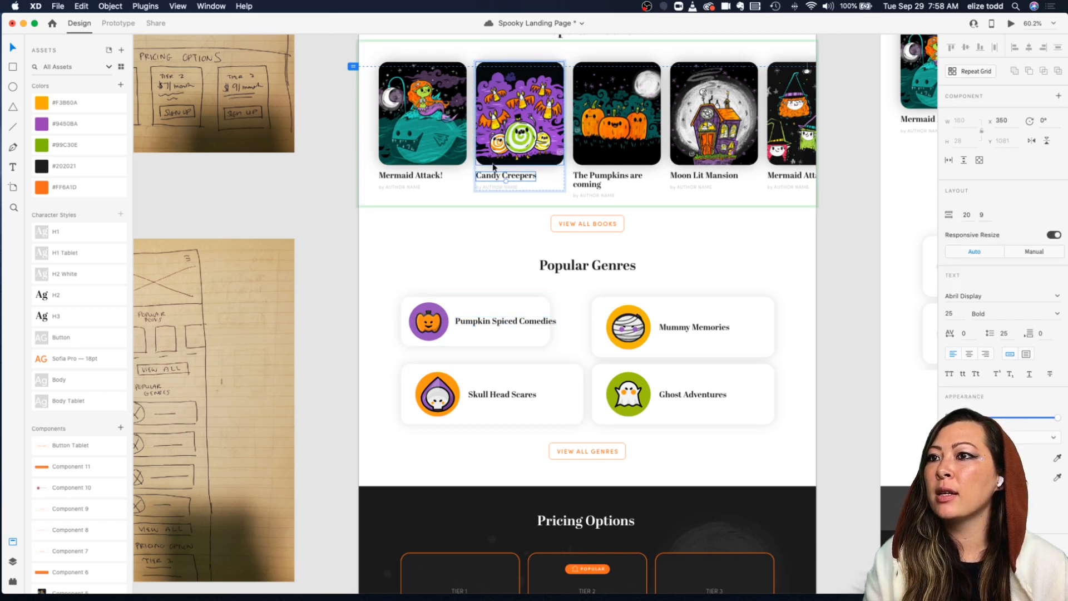
click(498, 315)
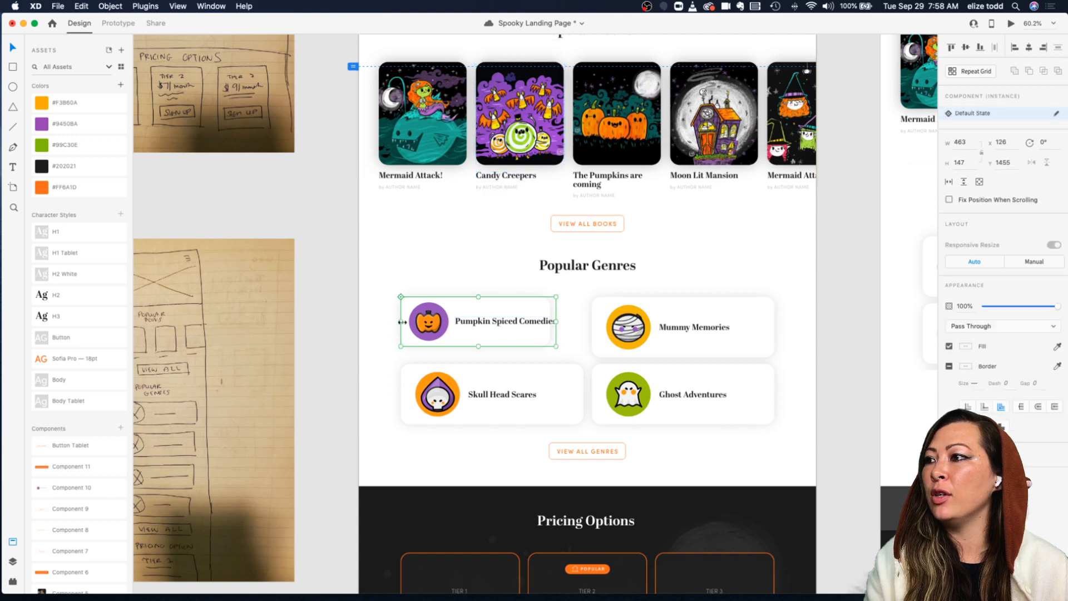
click(499, 180)
right_click(499, 179)
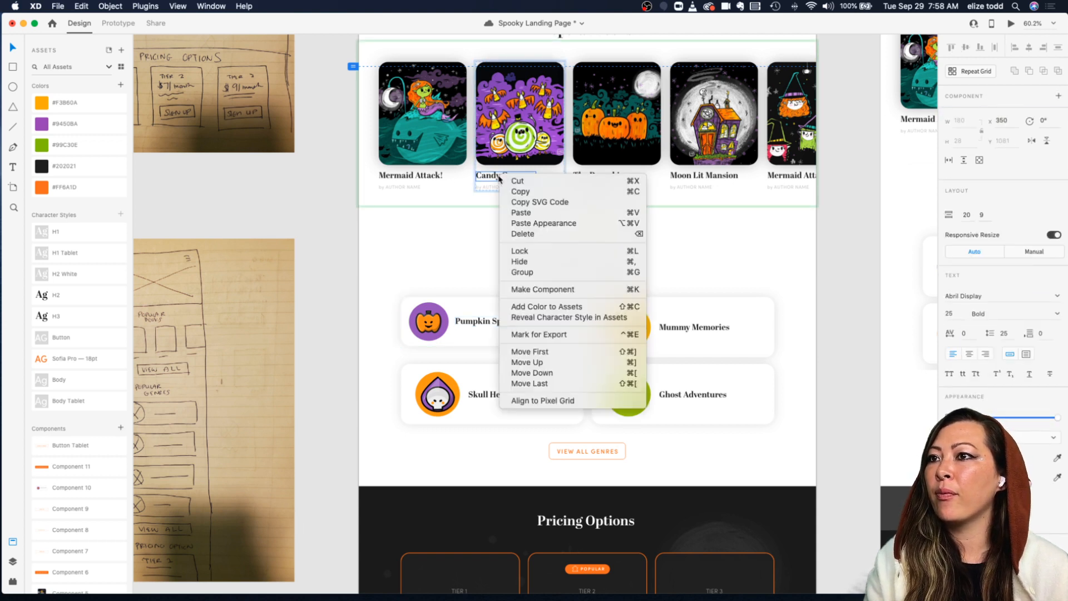
click(454, 240)
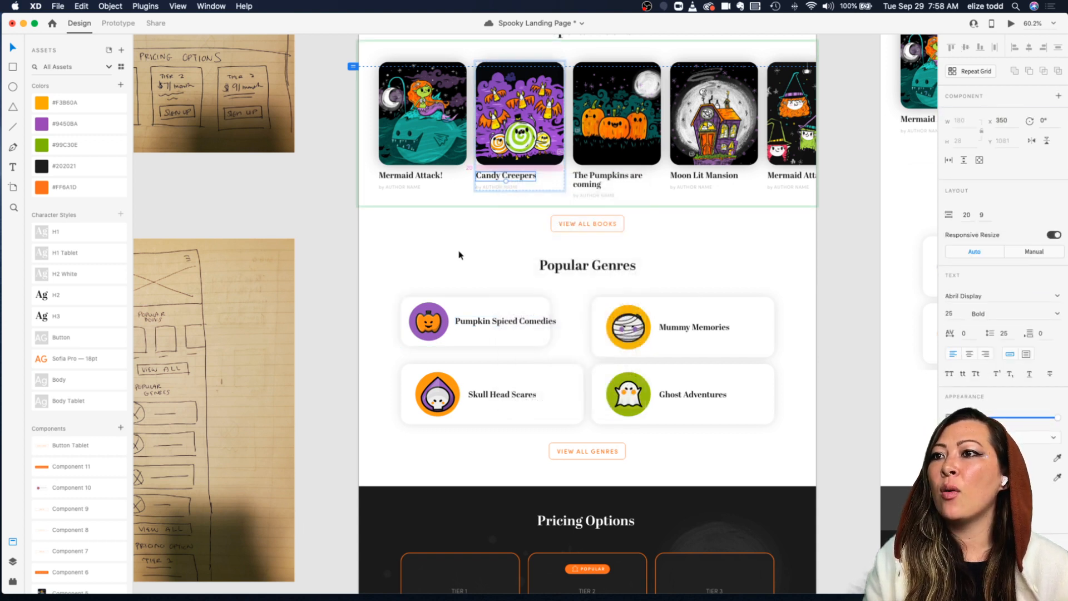
click(472, 337)
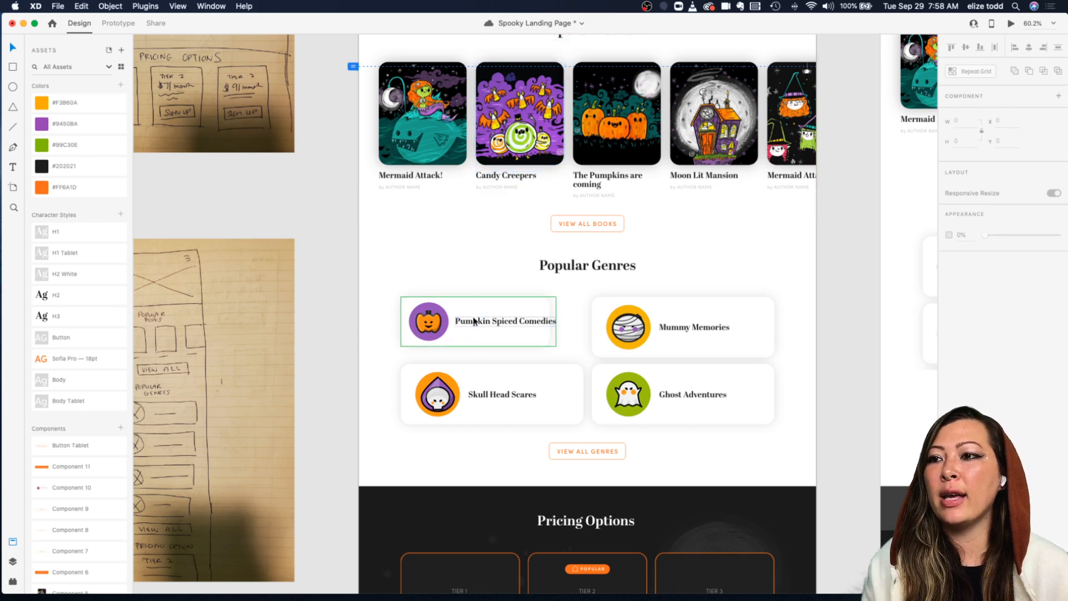
Step: Reveal the Pumpkin Spiced Comedies title's character style in the assets
double_click(474, 321)
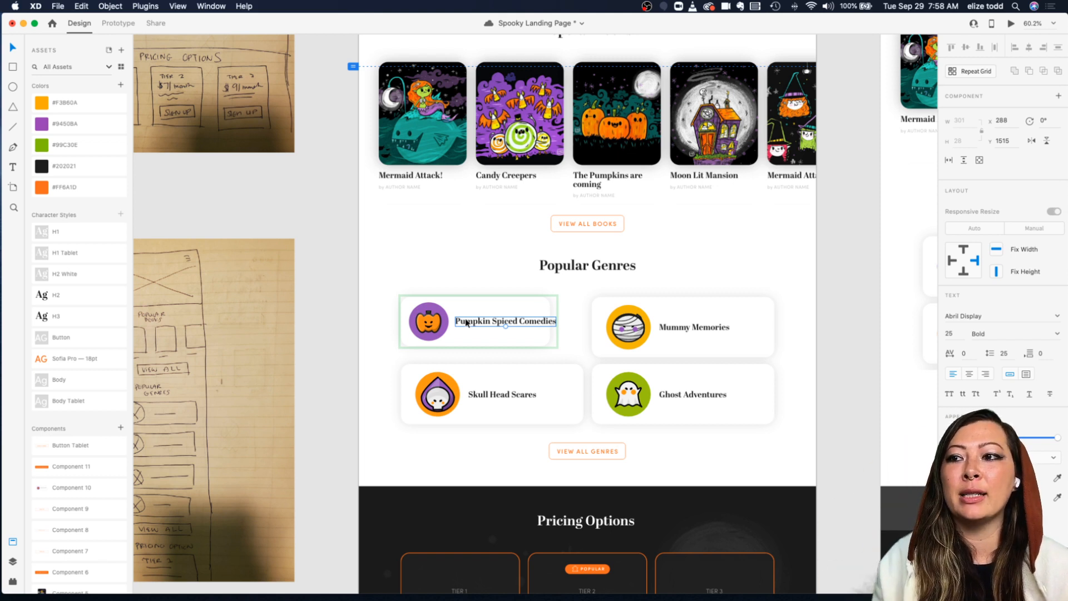
click(495, 287)
double_click(470, 324)
scroll(478, 317, up, 6)
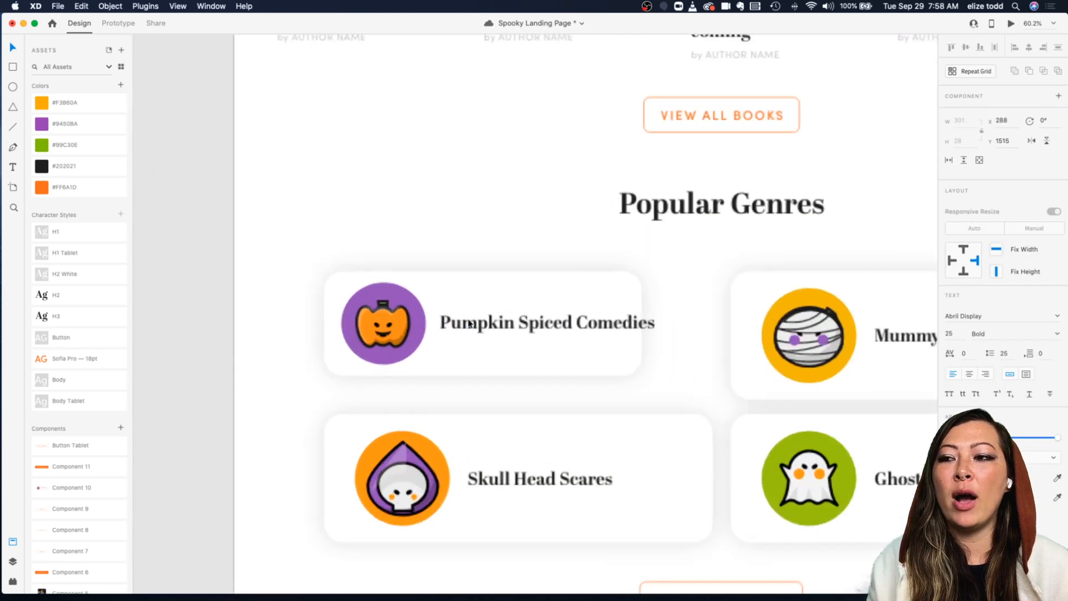
right_click(485, 324)
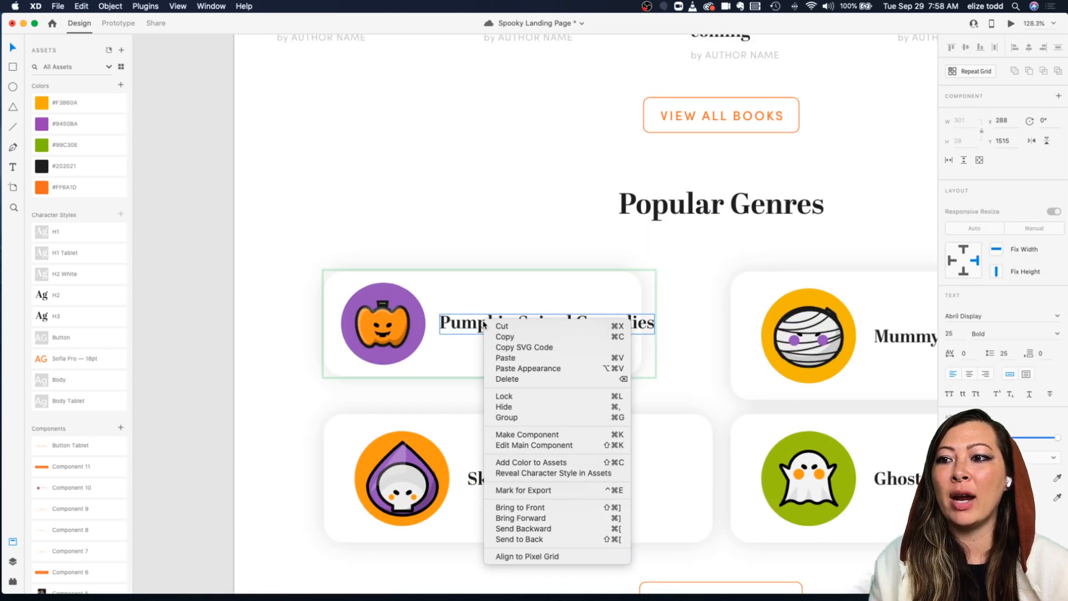
click(542, 473)
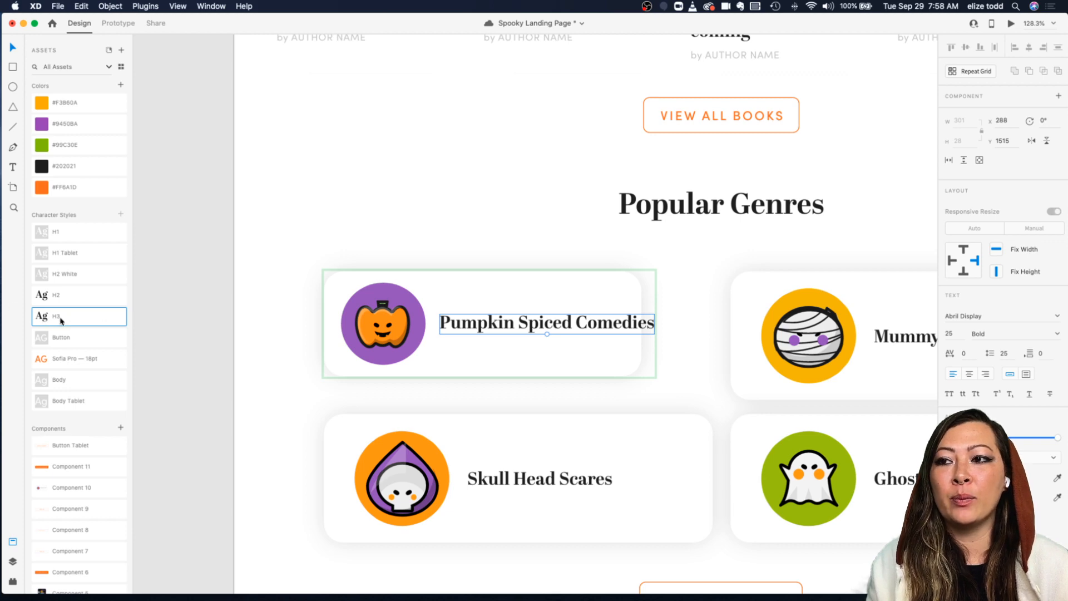
Step: Set the Pumpkin Spiced Comedies title to 20 pt and save it as a new character style named H3 Tablet, placed below H2
scroll(529, 328, down, 5)
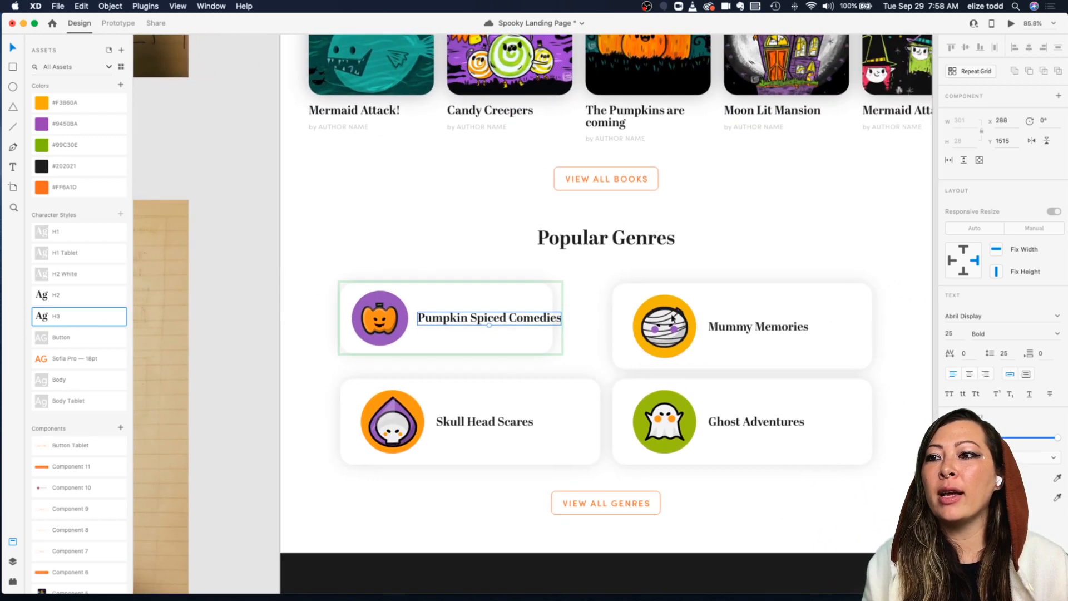
drag(490, 325, 485, 321)
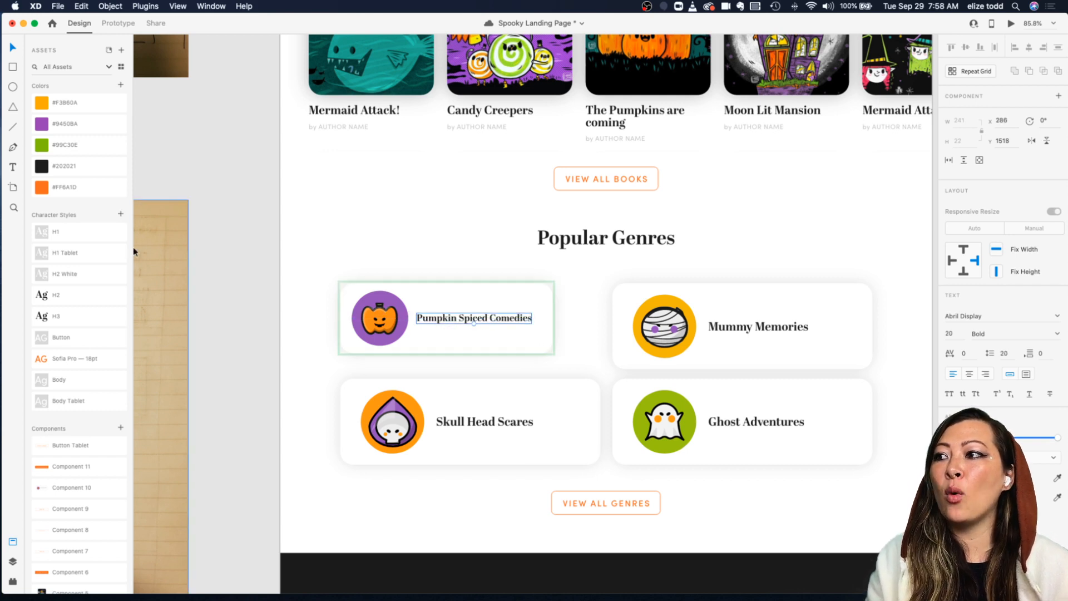
click(120, 215)
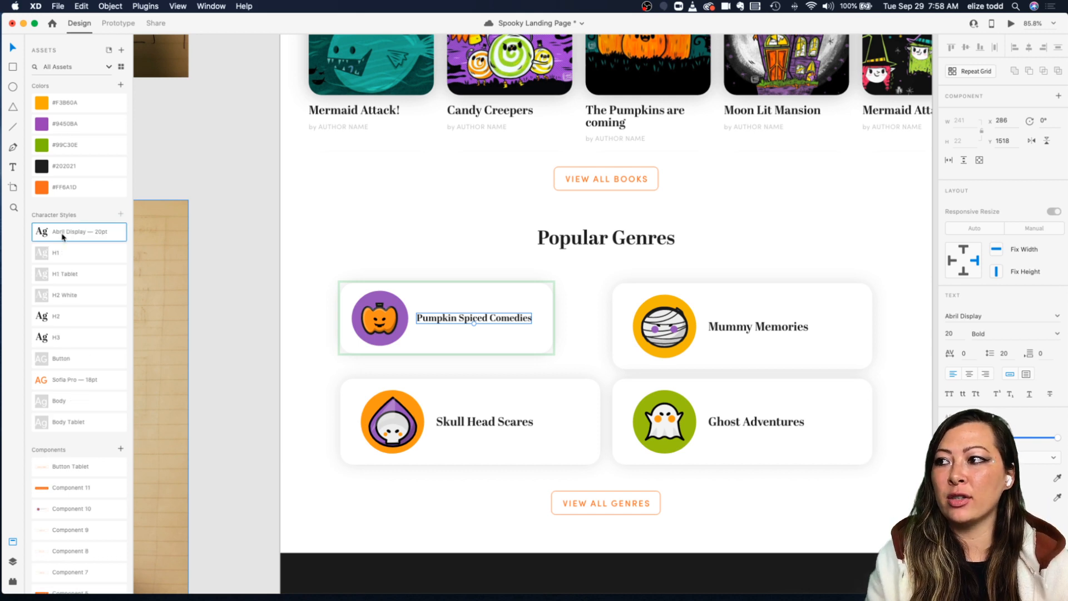
double_click(63, 233)
text(H3 Tablet)
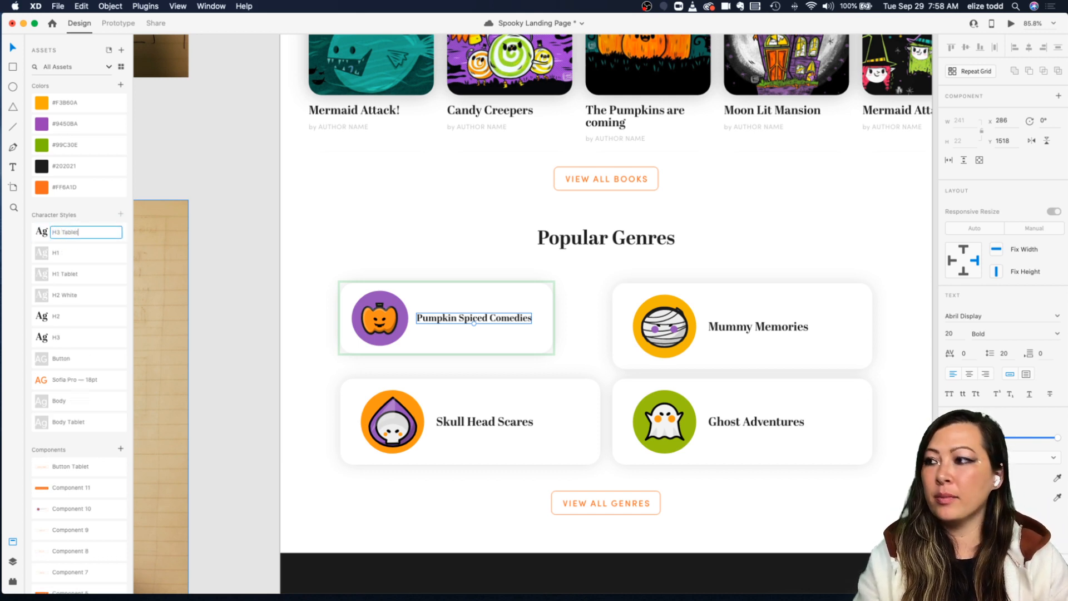
key(Return)
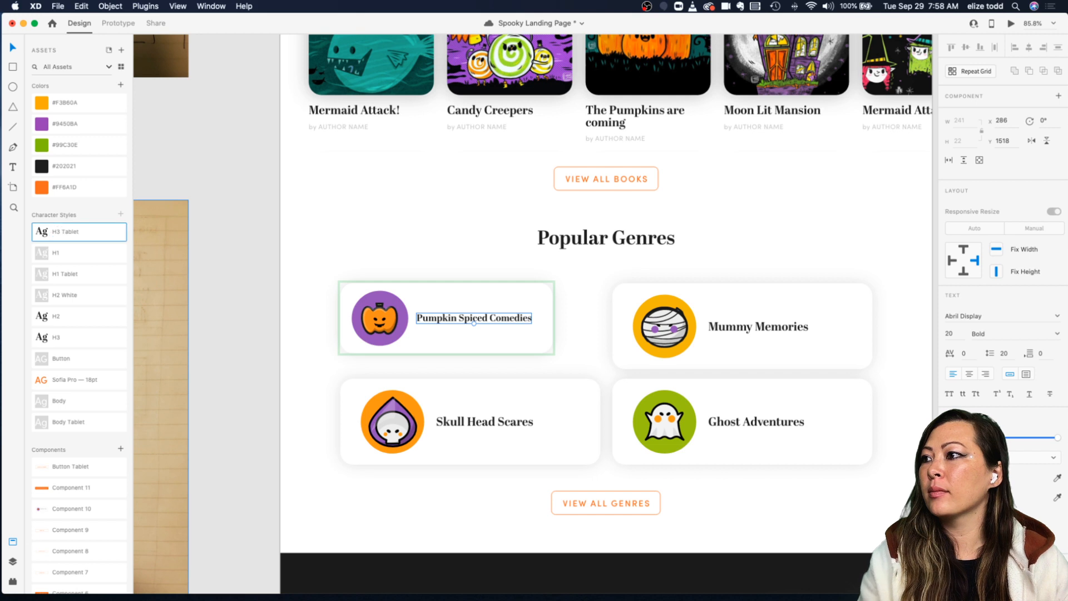
drag(27, 243, 83, 334)
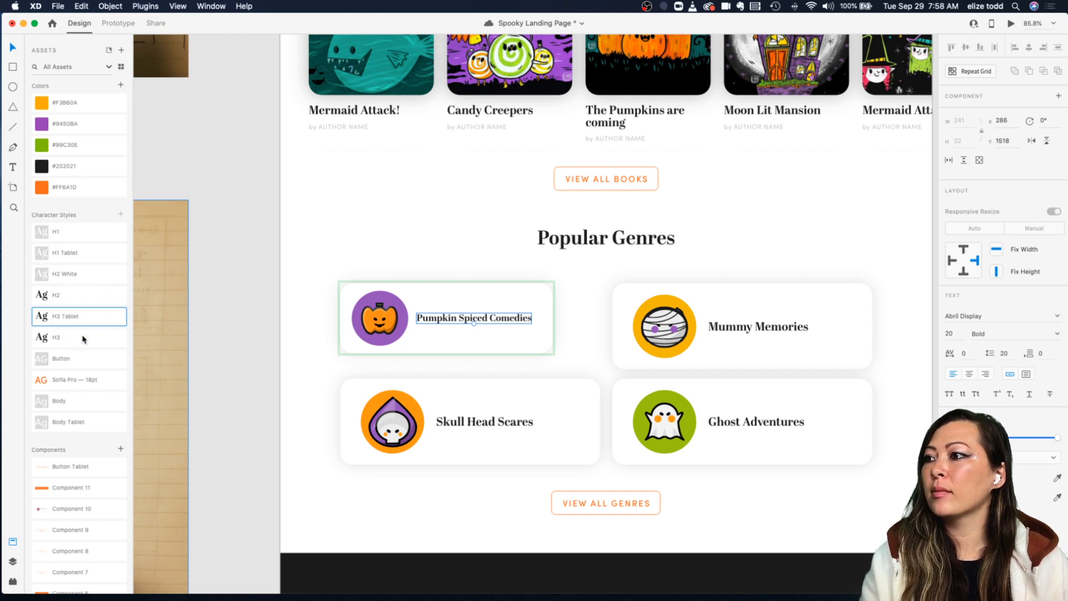
Step: Apply the H3 Tablet character style to the Skull Head Scares, Ghost Adventures and Mummy Memories titles
click(481, 257)
double_click(478, 423)
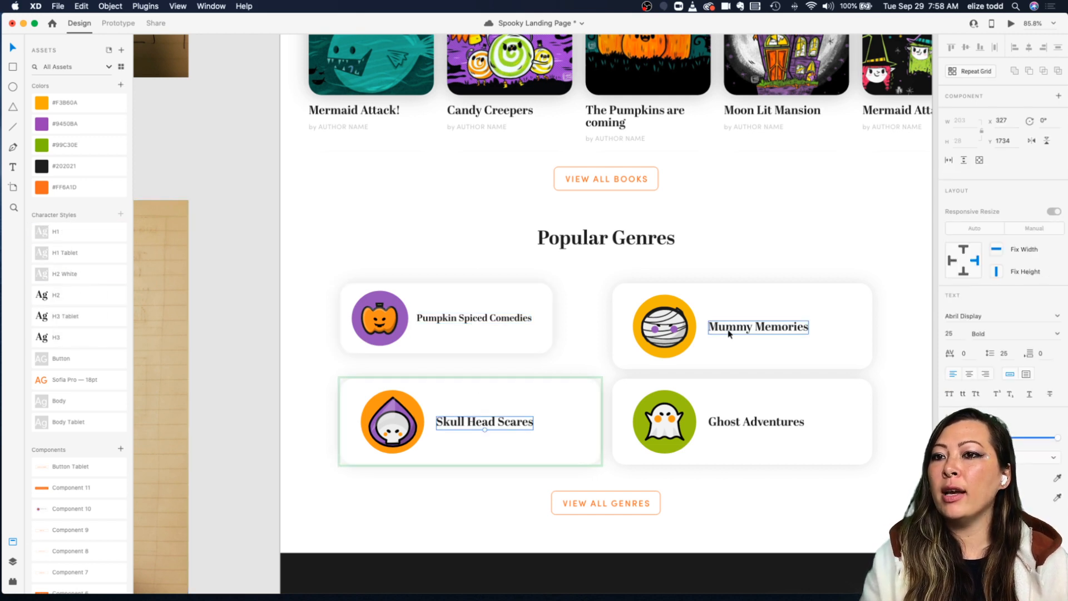
click(731, 333)
click(608, 340)
super+click(494, 425)
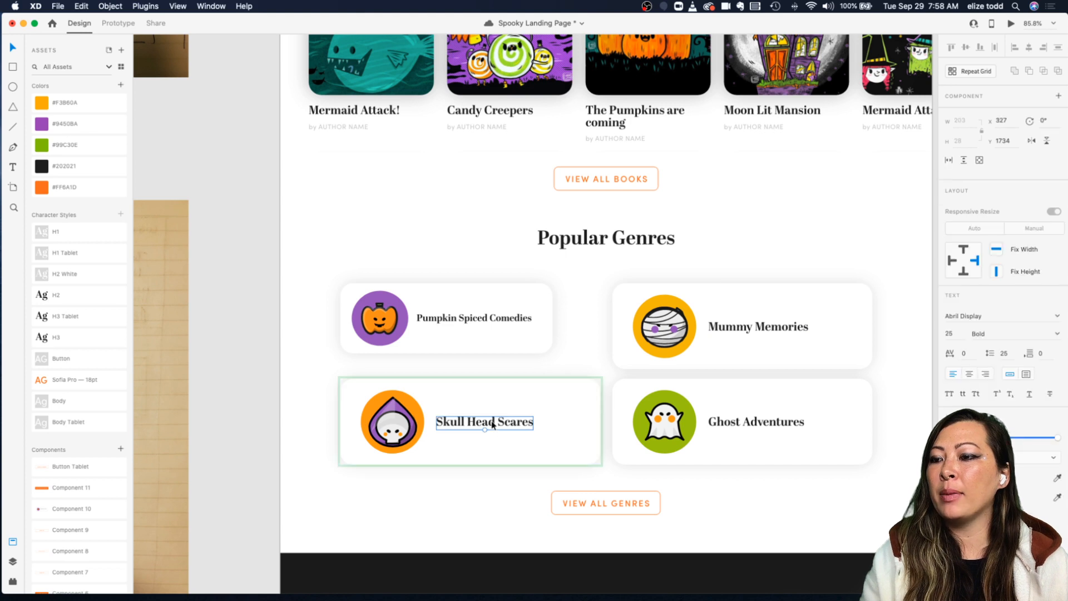
click(79, 316)
super+click(728, 421)
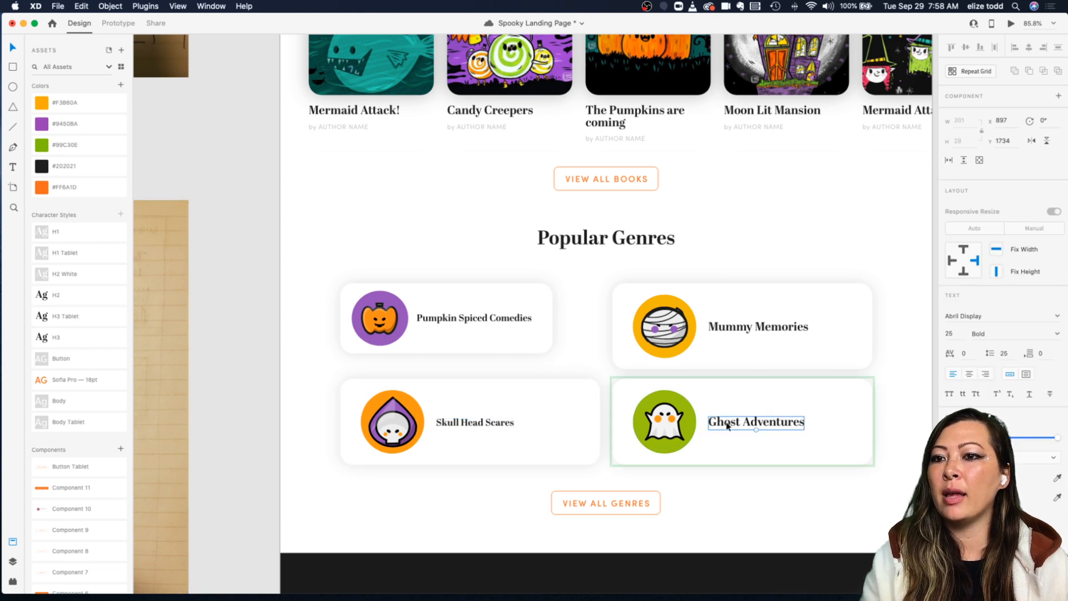
click(91, 316)
super+click(760, 327)
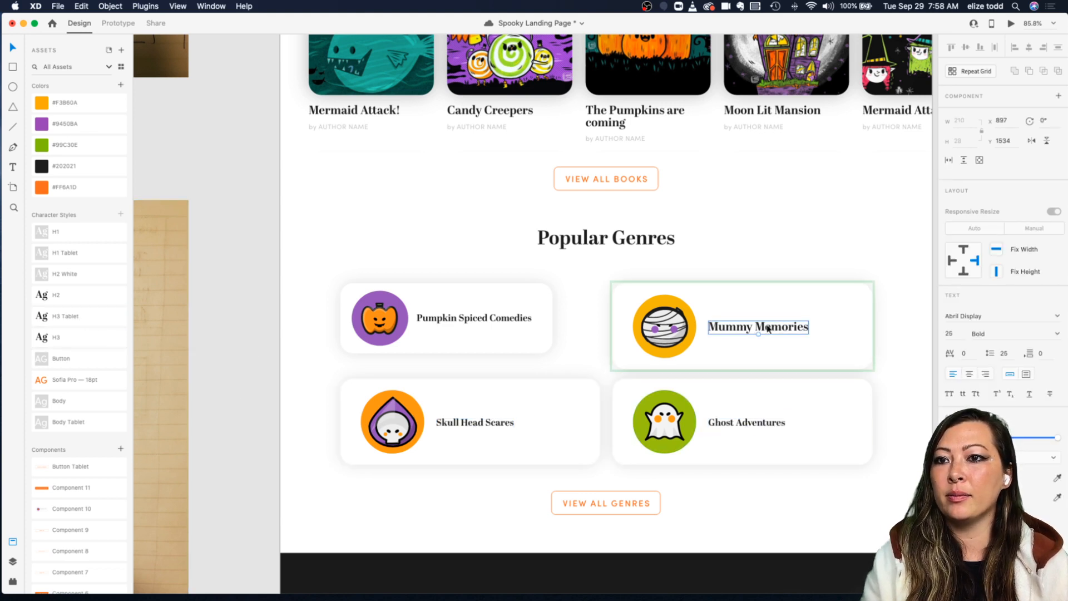
click(125, 316)
click(778, 269)
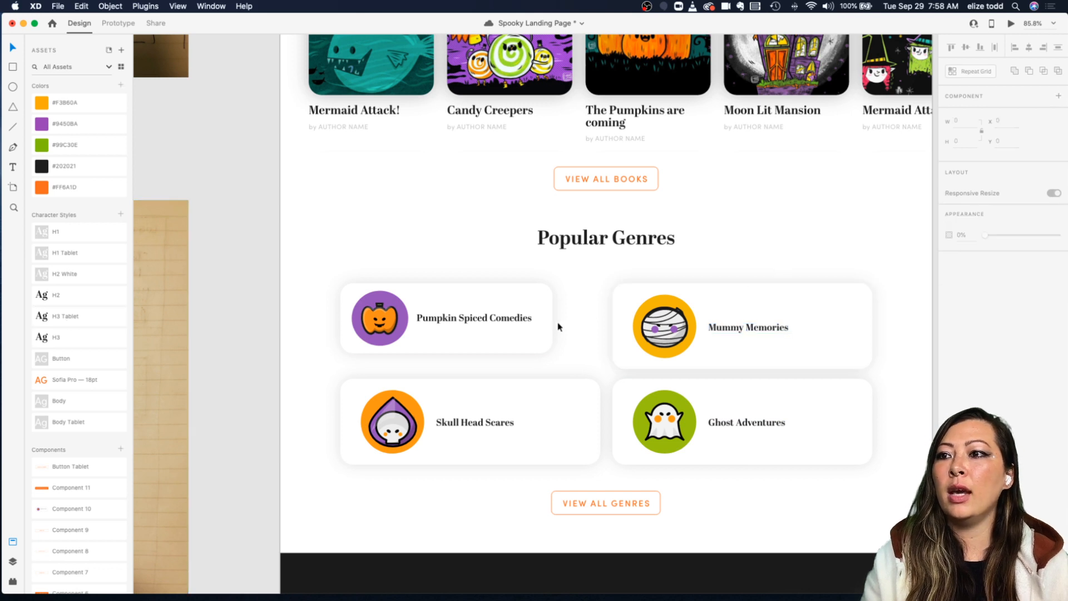
click(528, 390)
scroll(527, 390, down, 1)
scroll(527, 390, right, 2)
click(497, 259)
double_click(479, 267)
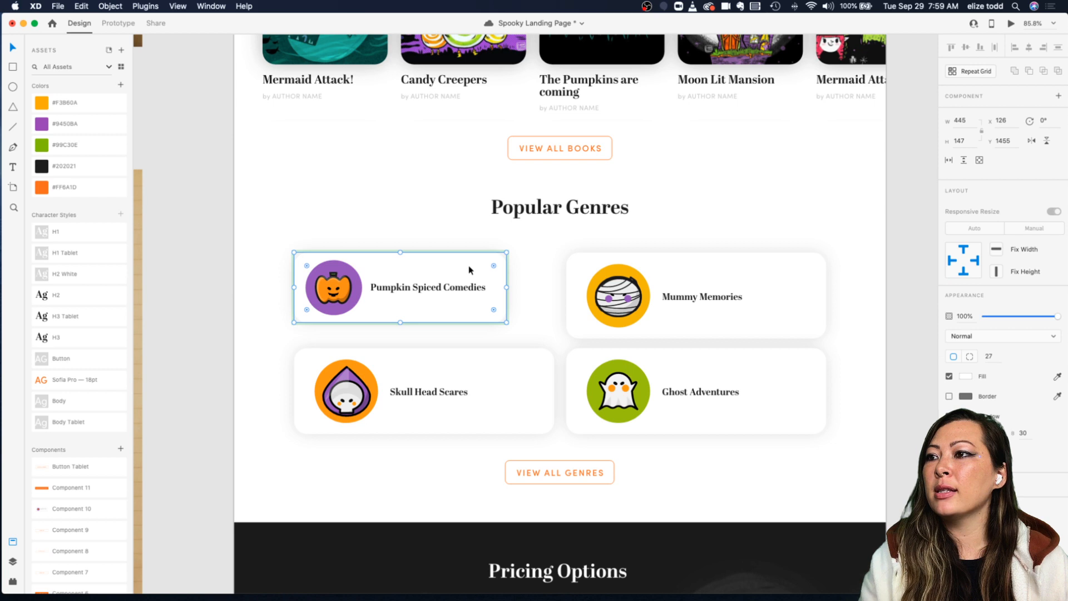
key(Escape)
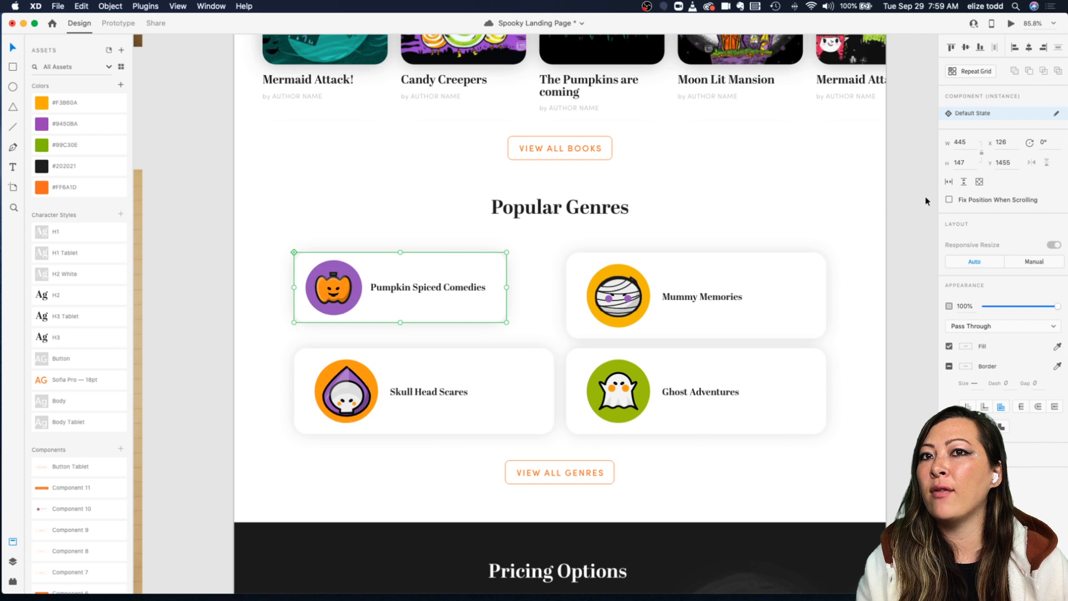
click(523, 329)
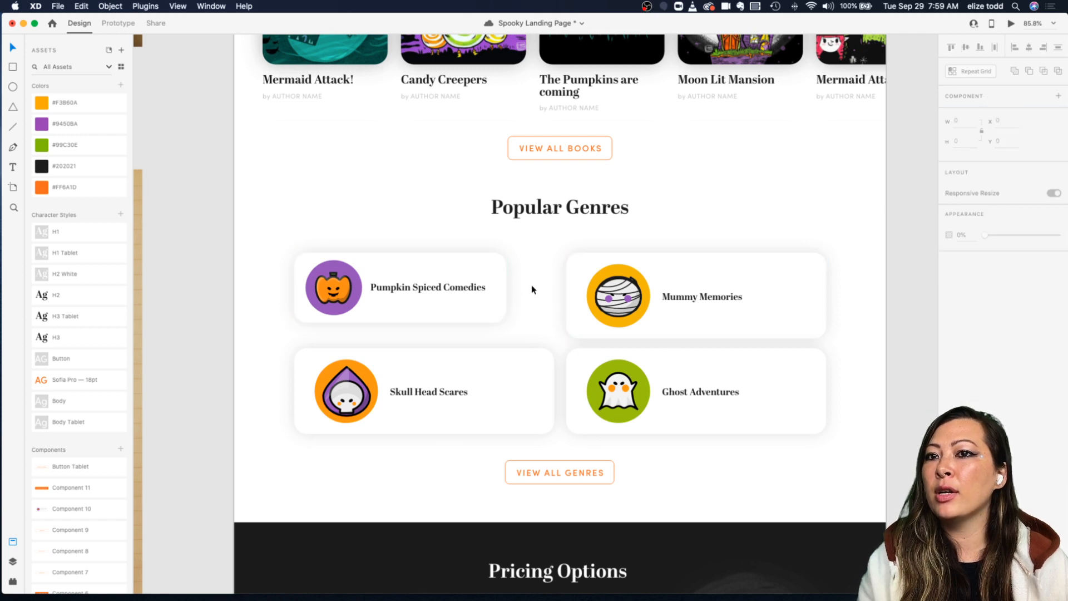
Step: Resize the Mummy Memories genre card to 445 by 147 to match the Pumpkin Spiced Comedies card
click(500, 287)
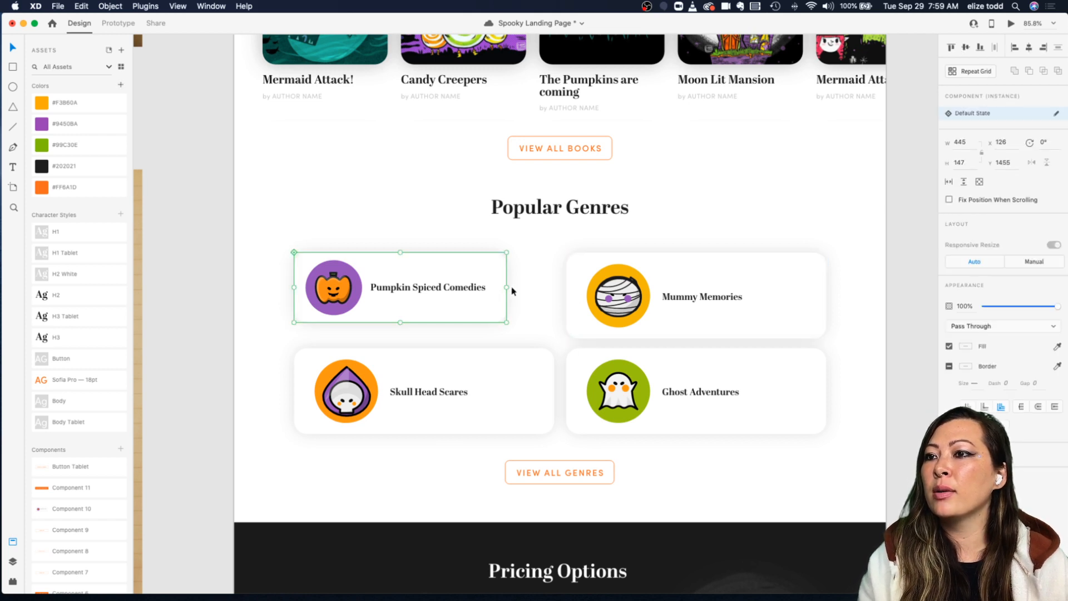
click(567, 285)
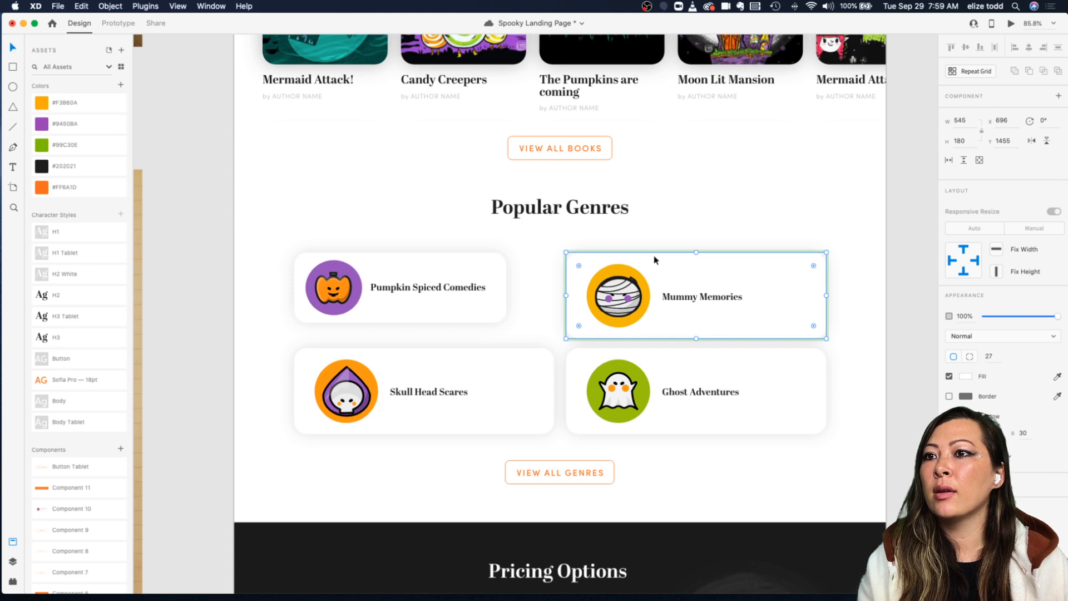
click(474, 263)
click(579, 265)
click(453, 261)
click(579, 260)
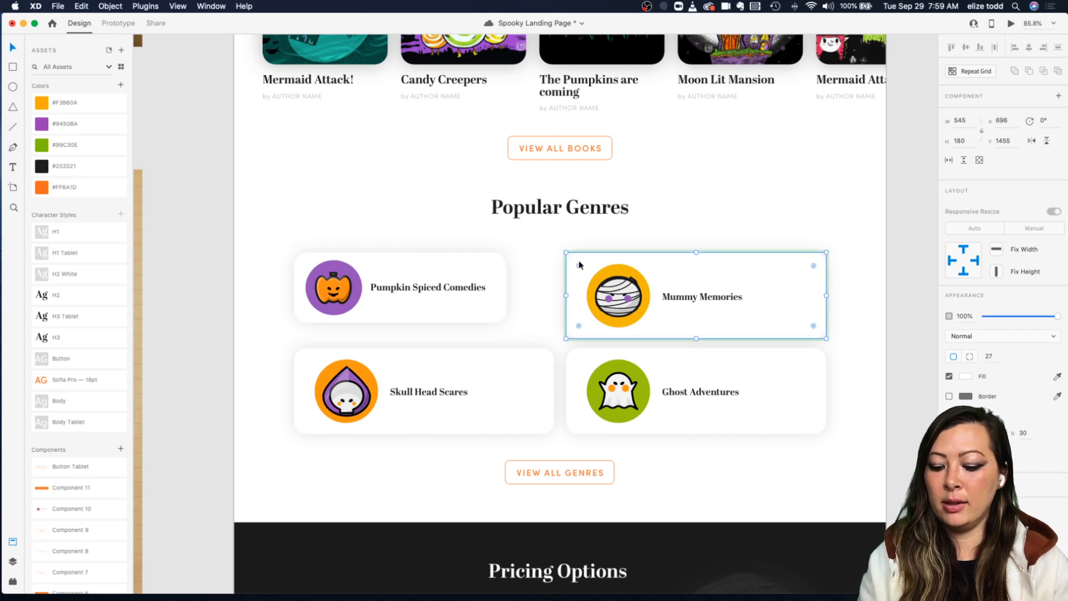
click(463, 271)
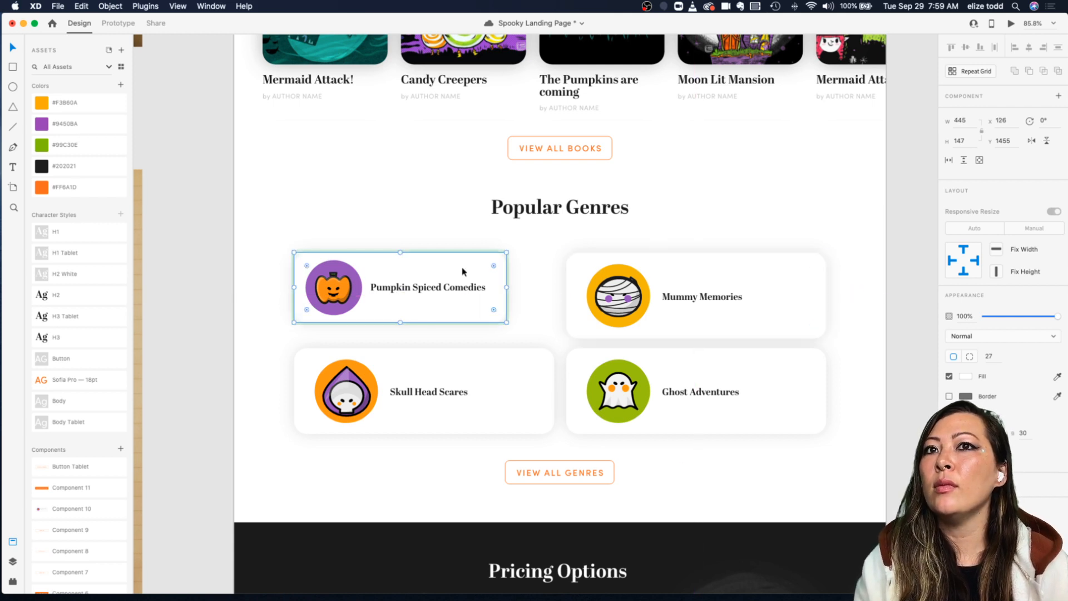
click(706, 265)
click(969, 121)
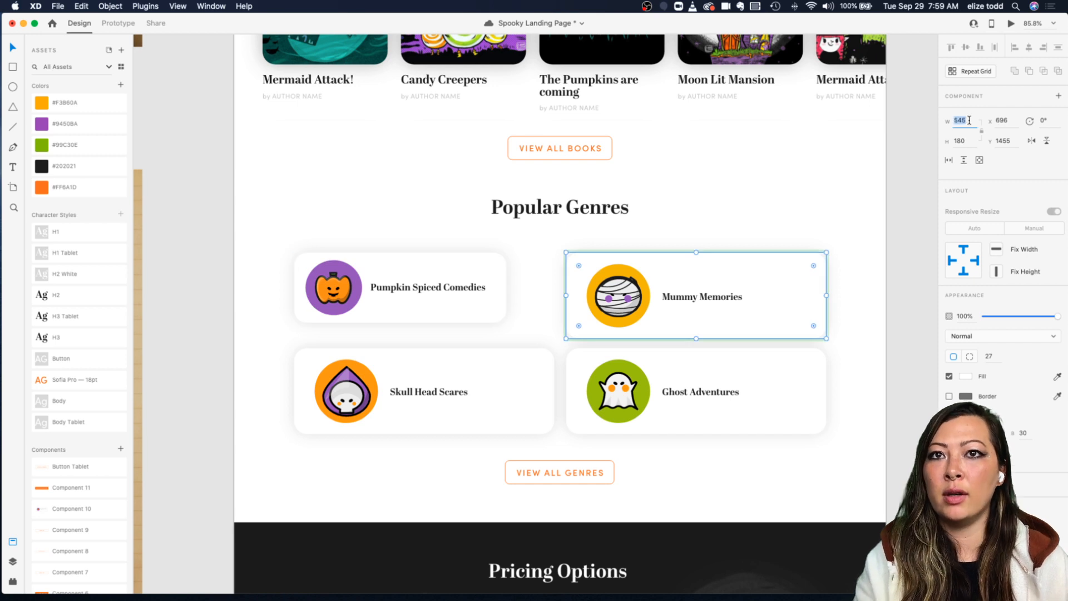
text(445)
click(973, 140)
text(147)
key(Return)
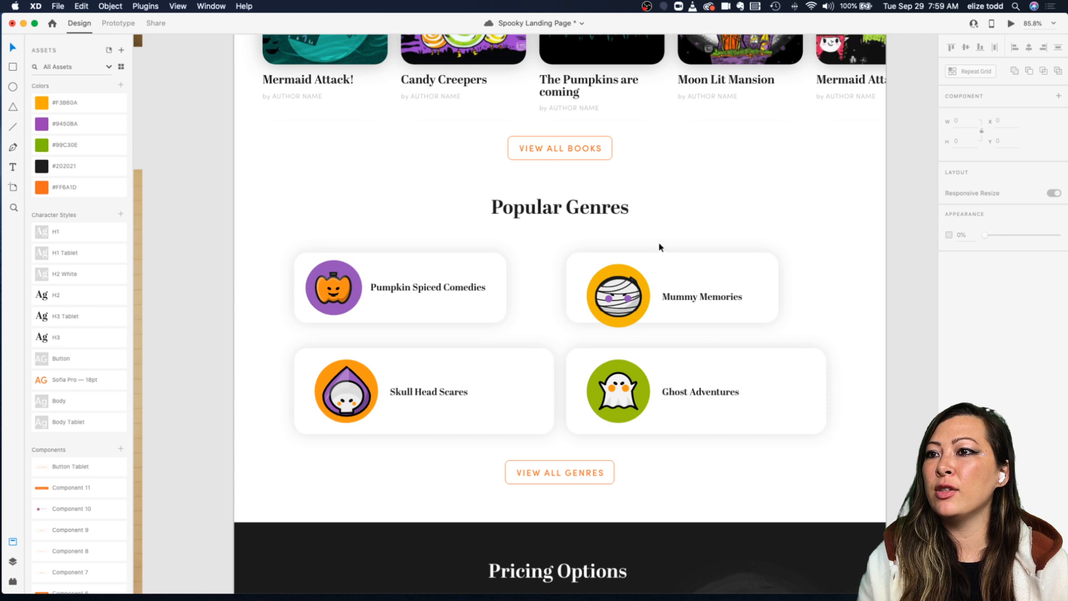
Step: Reposition the Mummy Memories card within the tablet genre section
drag(399, 279, 398, 279)
drag(616, 306, 570, 305)
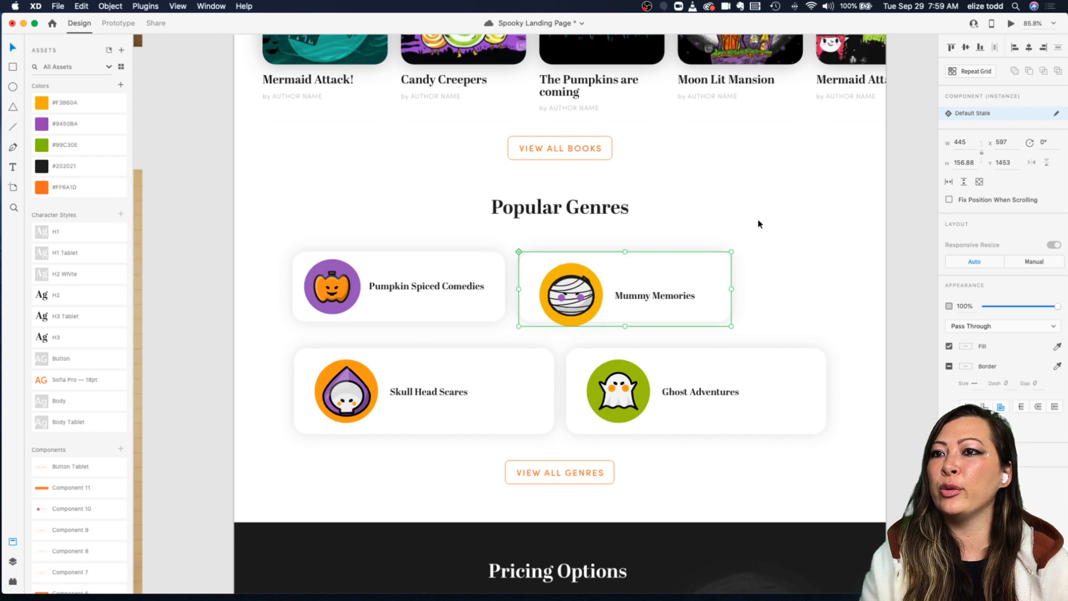
drag(590, 285, 680, 282)
Step: Compare the genre card sections of the tablet and mobile artboards
scroll(680, 283, down, 5)
scroll(680, 282, right, 3)
scroll(647, 284, down, 3)
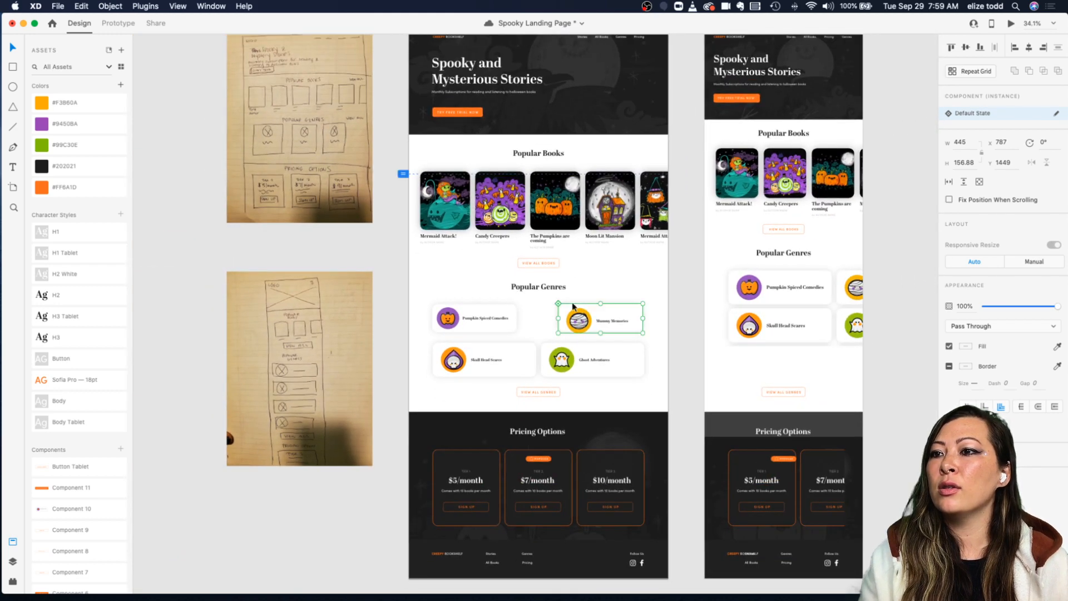
scroll(523, 310, down, 3)
scroll(523, 311, up, 6)
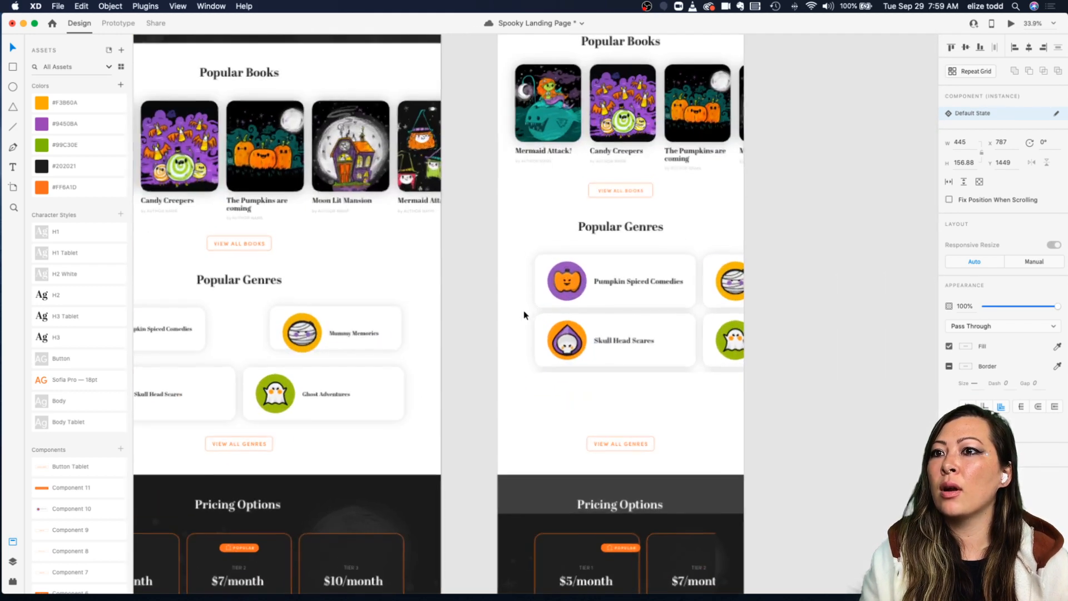
scroll(361, 319, up, 3)
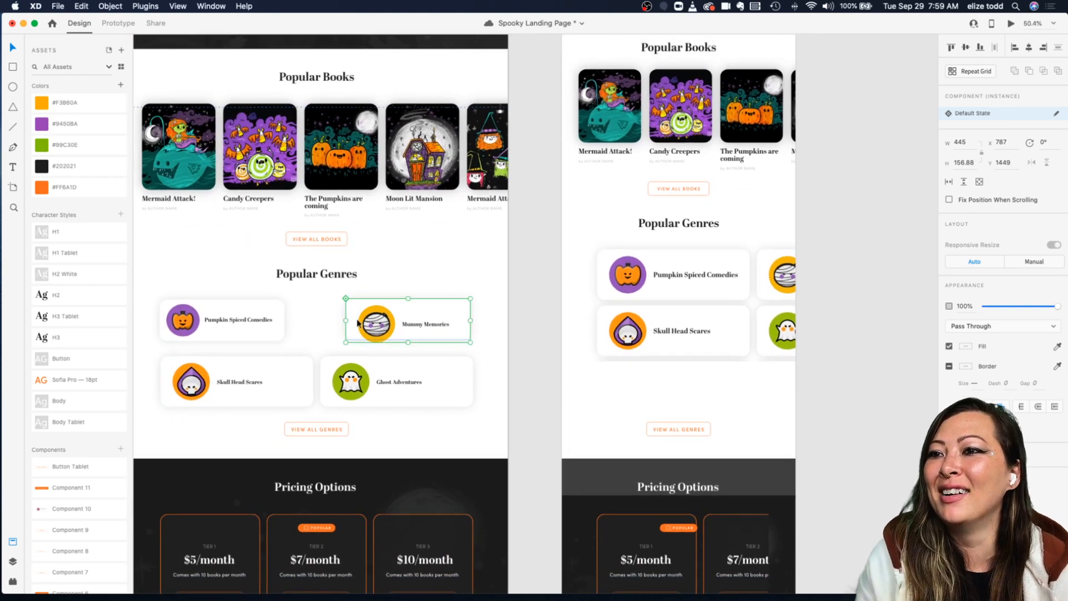
right_click(358, 322)
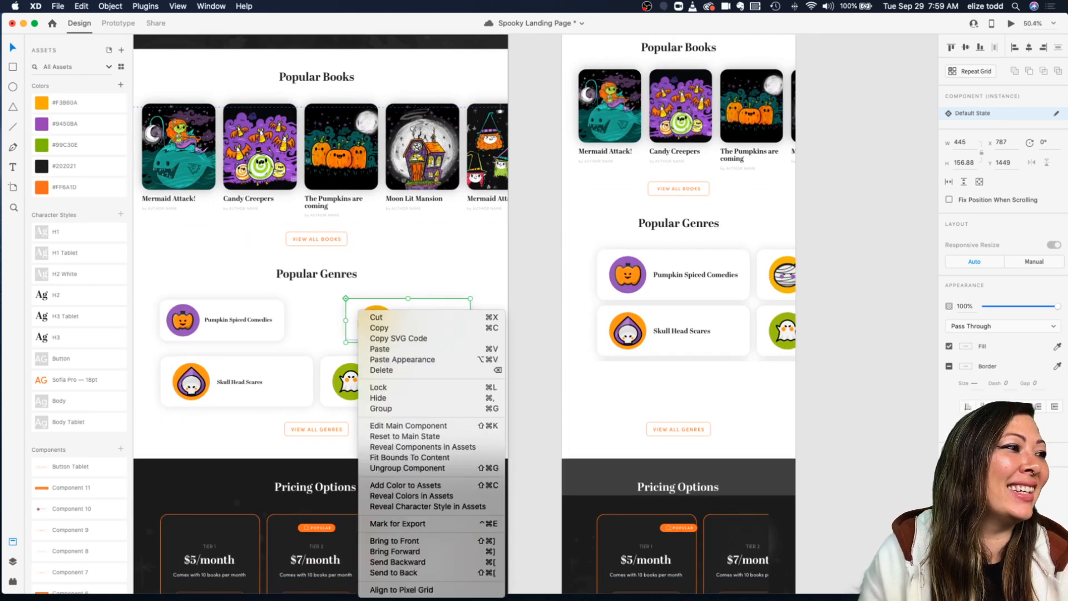
click(471, 247)
scroll(370, 283, left, 3)
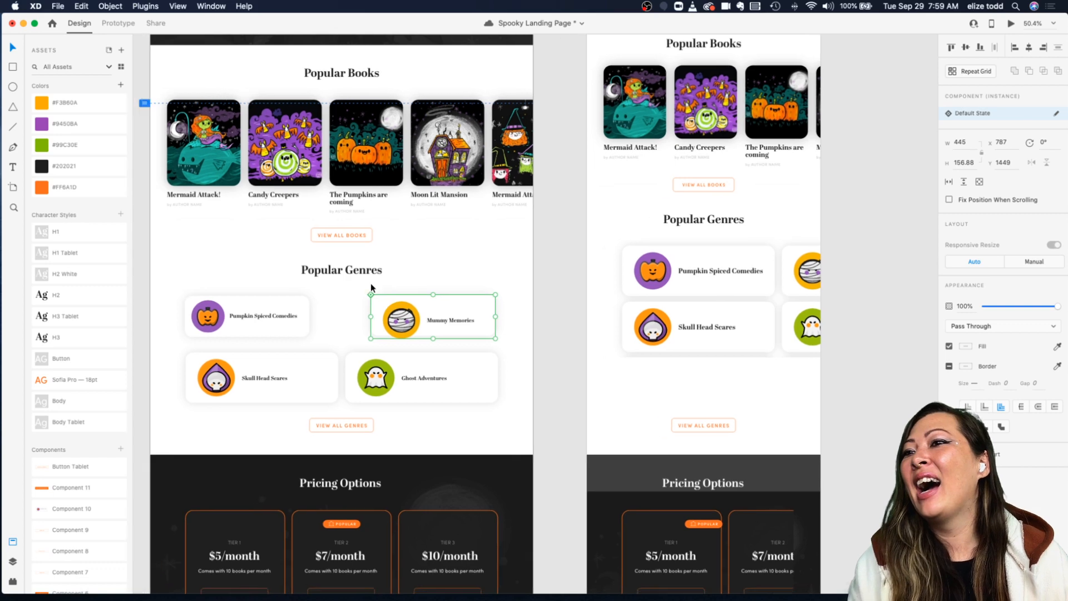
scroll(421, 287, up, 5)
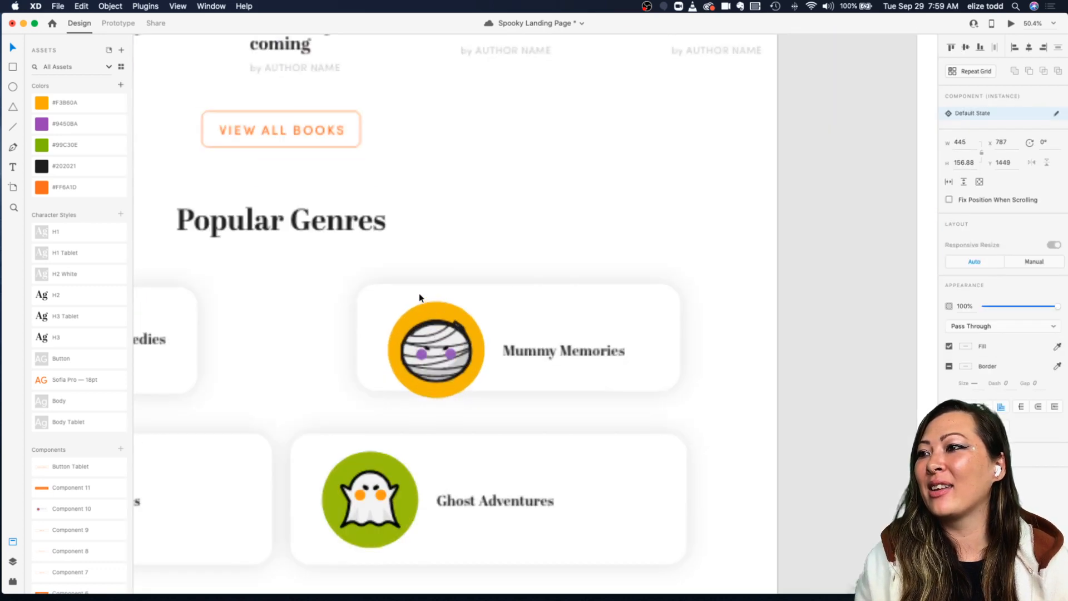
scroll(419, 297, down, 5)
scroll(367, 303, left, 1)
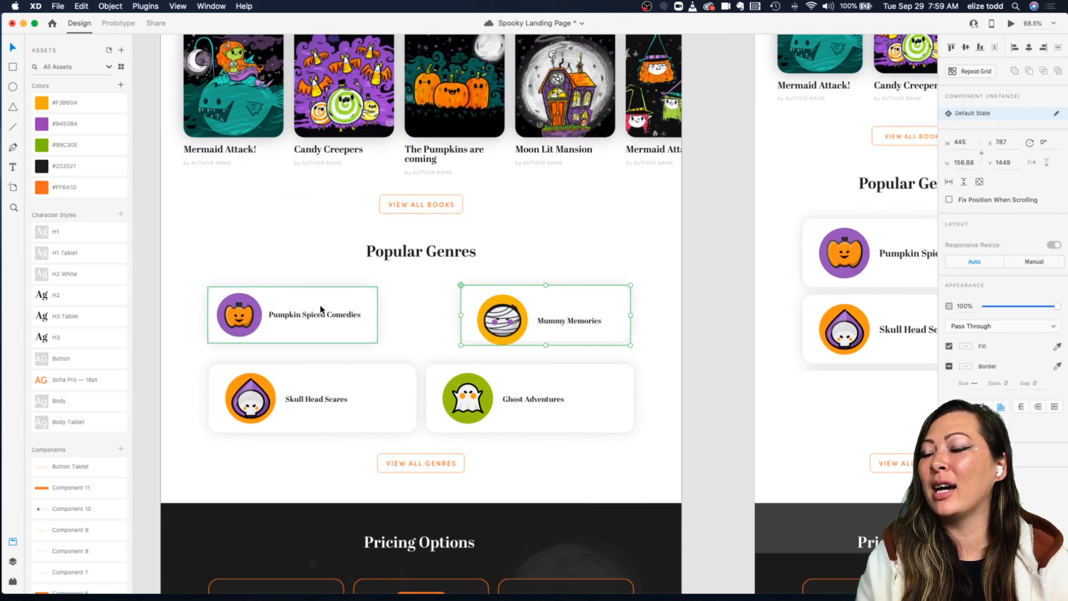
Step: Copy the Pumpkin Spiced Comedies card from the tablet genre section
click(321, 310)
scroll(320, 309, down, 3)
key(super+c)
scroll(370, 277, right, 2)
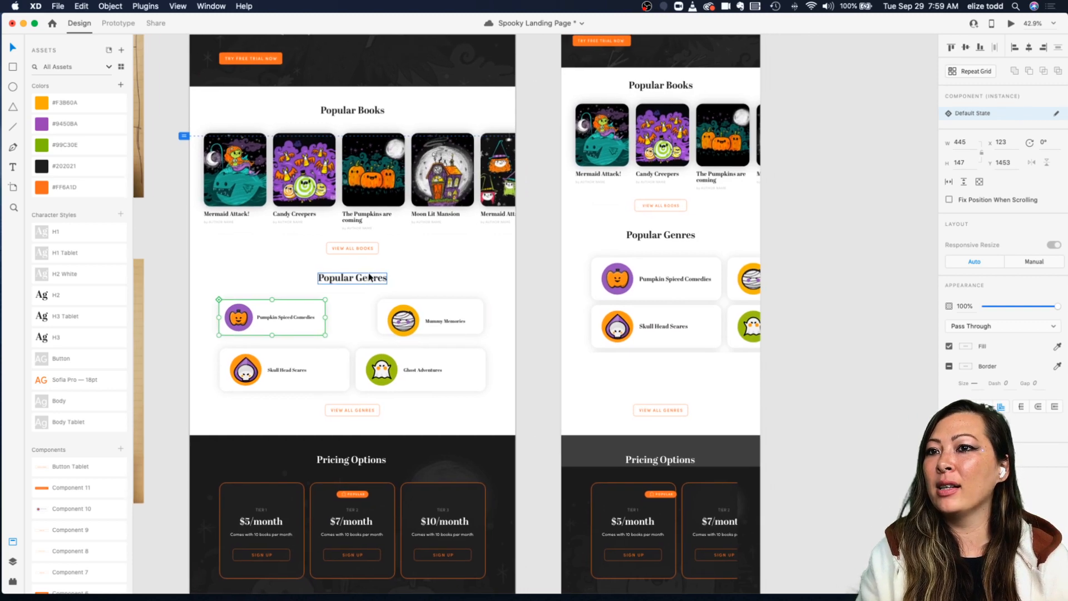
Step: Move the four individual genre cards out of the tablet artboard onto the canvas
scroll(623, 276, down, 3)
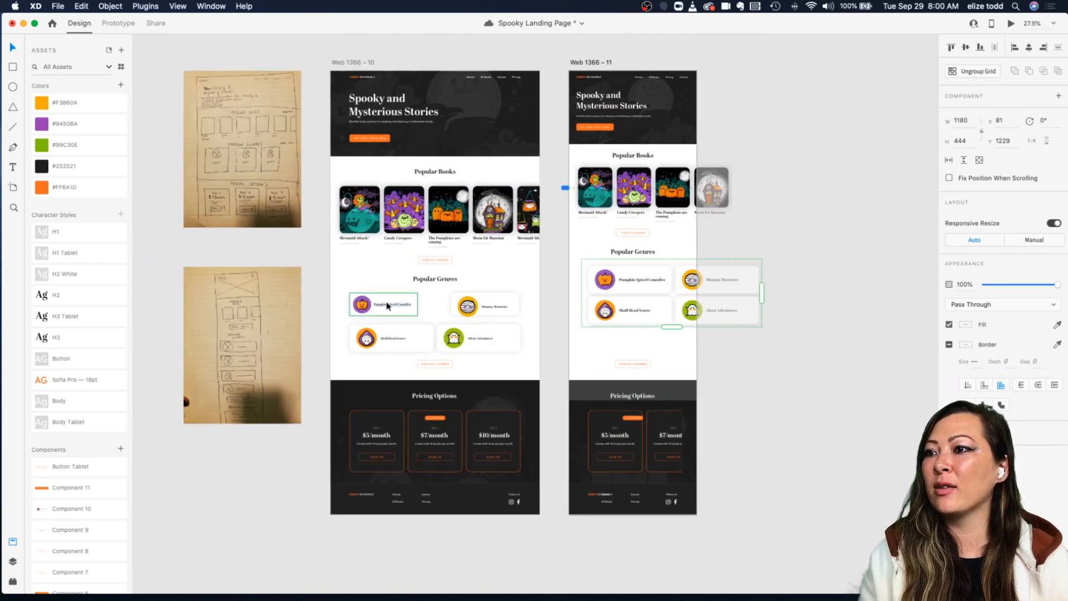
shift+click(480, 316)
drag(479, 316, 900, 299)
click(608, 289)
click(399, 347)
shift+click(482, 344)
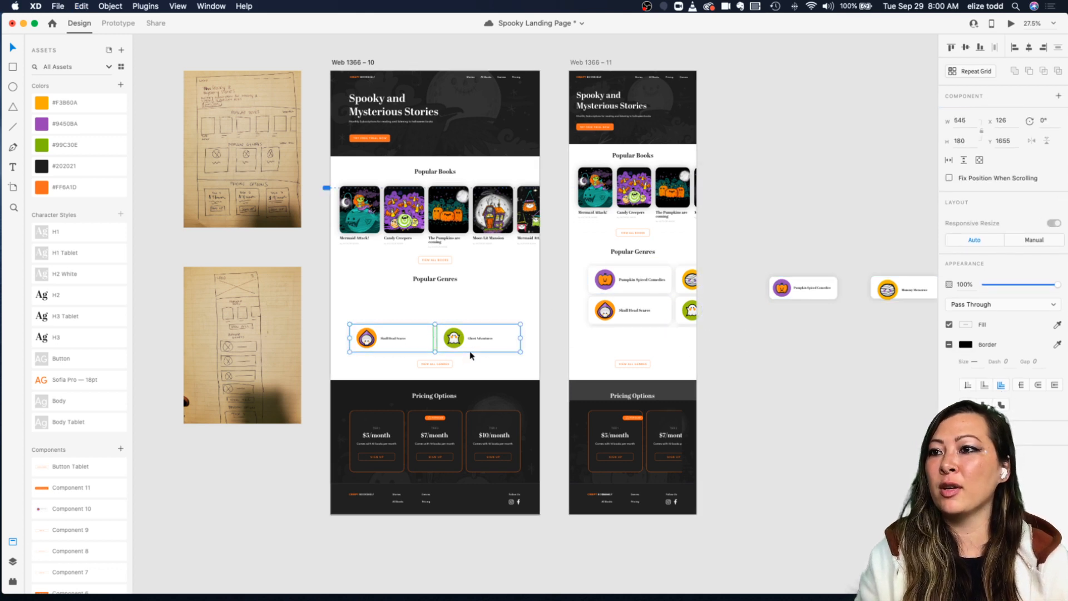
drag(470, 343, 884, 338)
Step: Move the genre repeat grid from the mobile artboard into the tablet genre section
drag(626, 299, 415, 307)
scroll(386, 316, up, 3)
drag(592, 325, 592, 325)
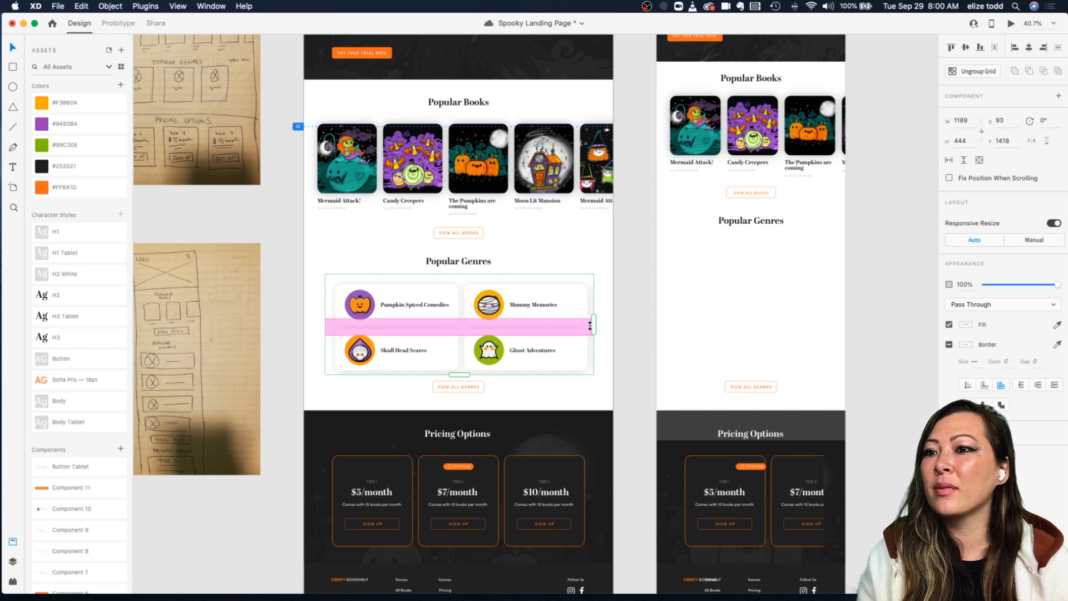
click(649, 314)
scroll(681, 309, right, 5)
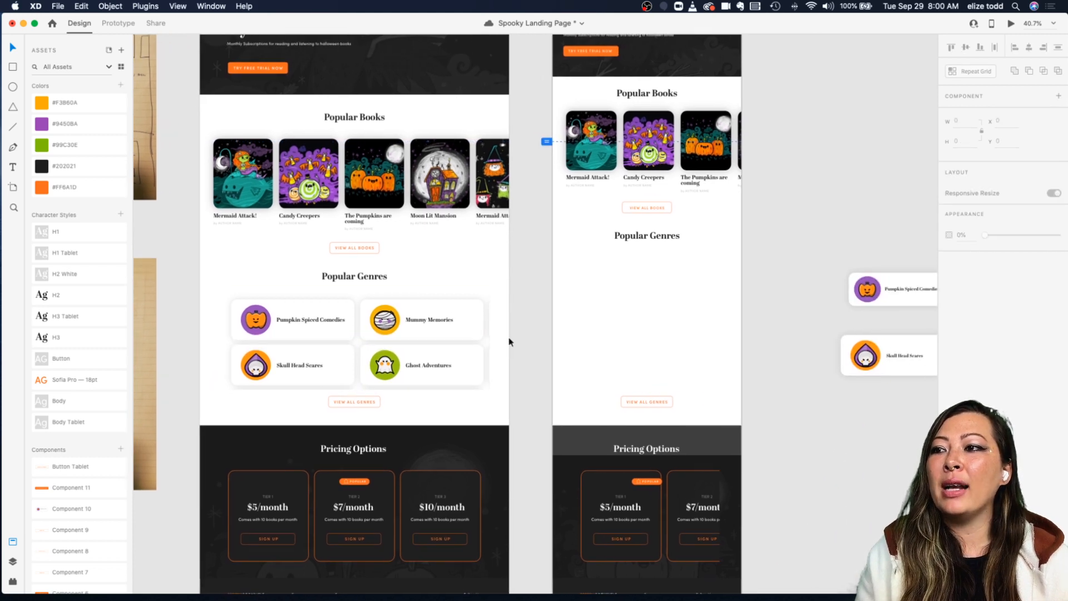
Step: Place the Pumpkin Spiced Comedies and Mummy Memories cards into the mobile artboard's genre section
scroll(499, 355, right, 5)
scroll(499, 354, up, 1)
click(737, 308)
shift+click(890, 306)
drag(890, 306, 532, 301)
click(558, 341)
scroll(532, 301, up, 5)
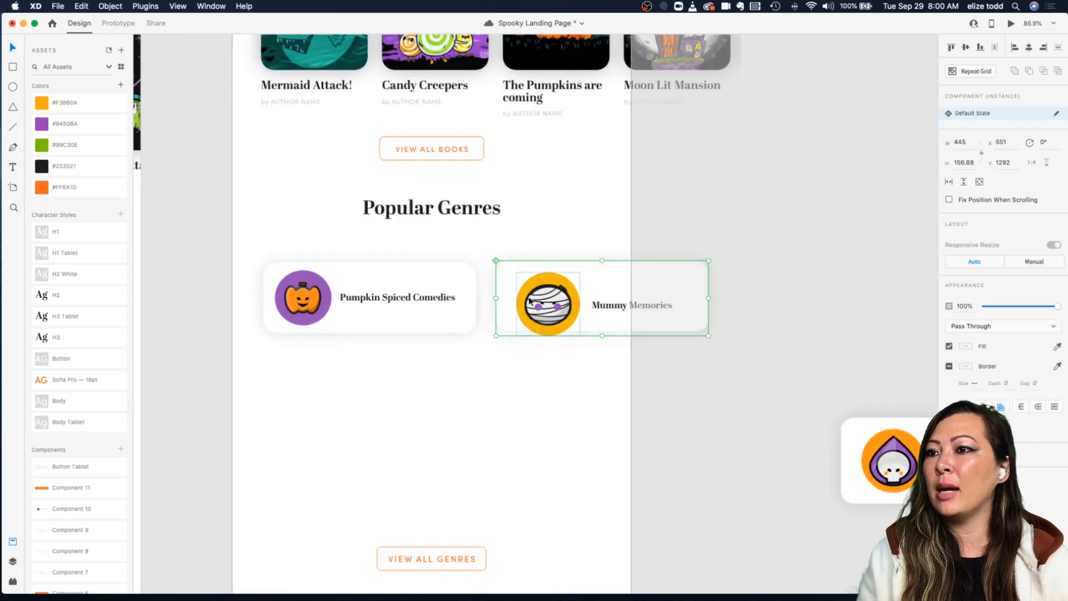
Step: Resize the mobile Pumpkin Spiced Comedies card to about 411 by 132 and save the file
scroll(535, 304, left, 2)
click(382, 298)
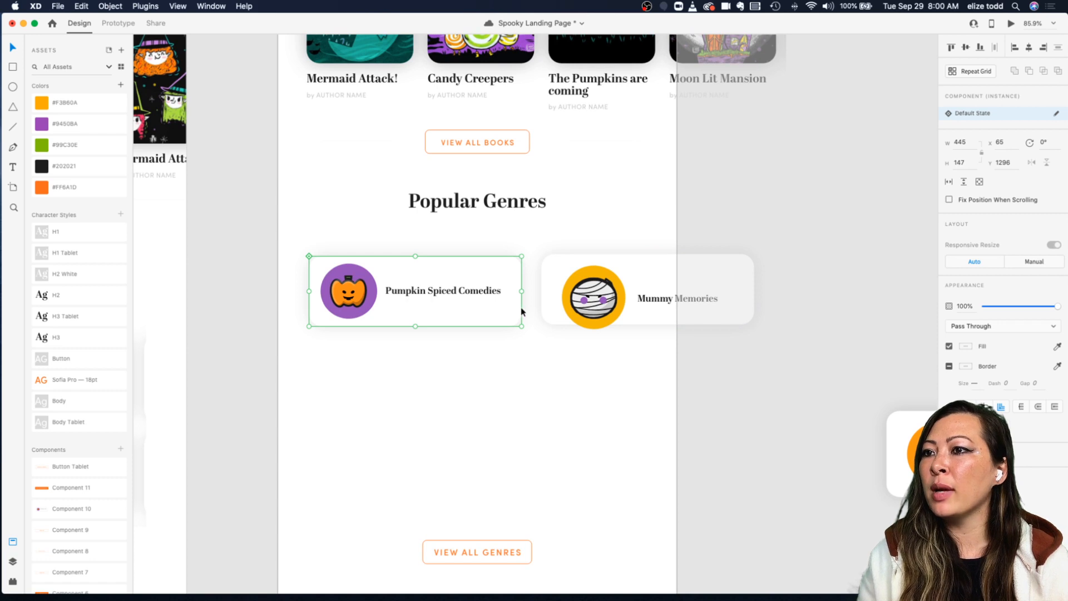
drag(522, 327, 507, 320)
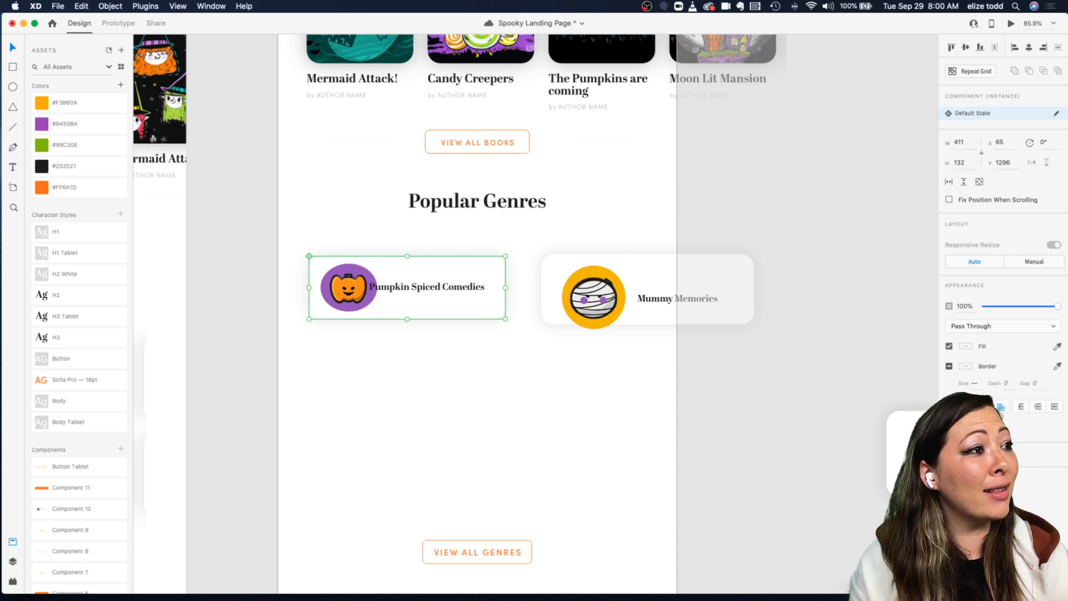
key(super+s)
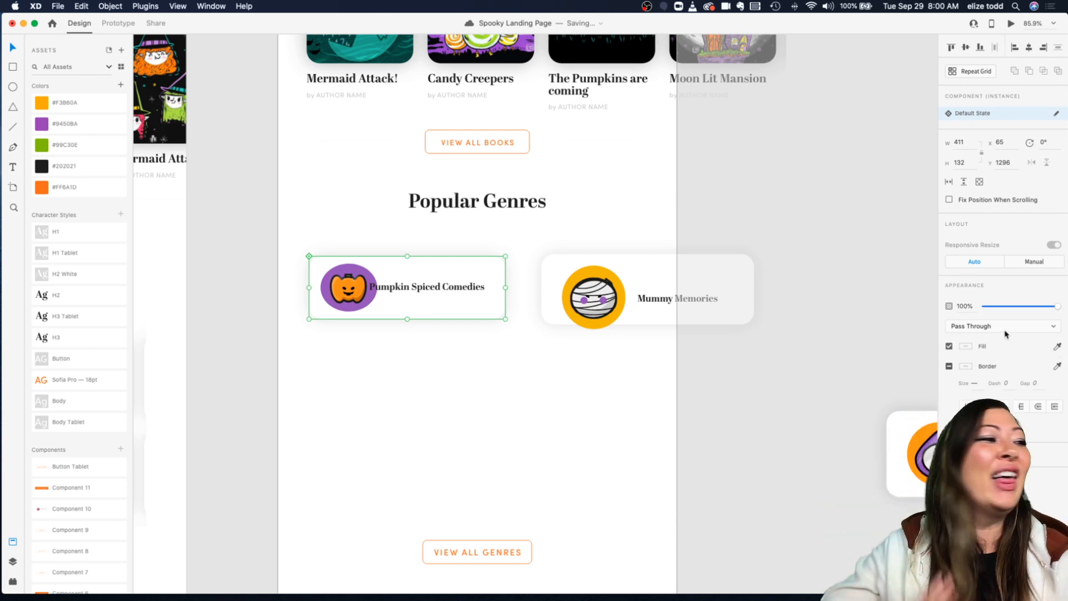
Step: Shrink the pumpkin icon inside that card to about 104 by 102
scroll(314, 292, up, 5)
double_click(412, 286)
key(super+z)
double_click(397, 332)
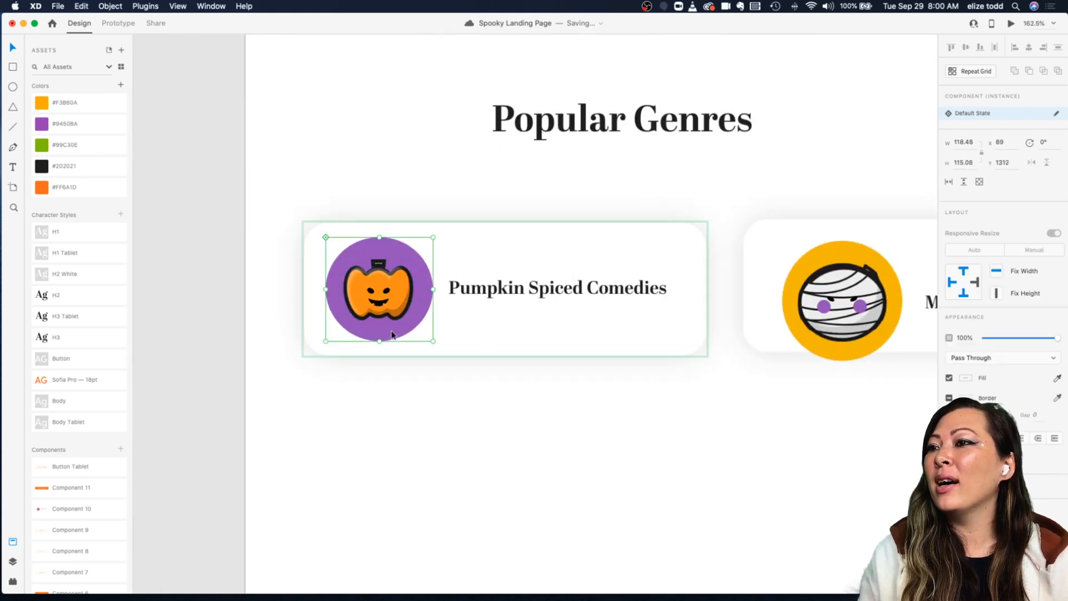
drag(432, 341, 420, 326)
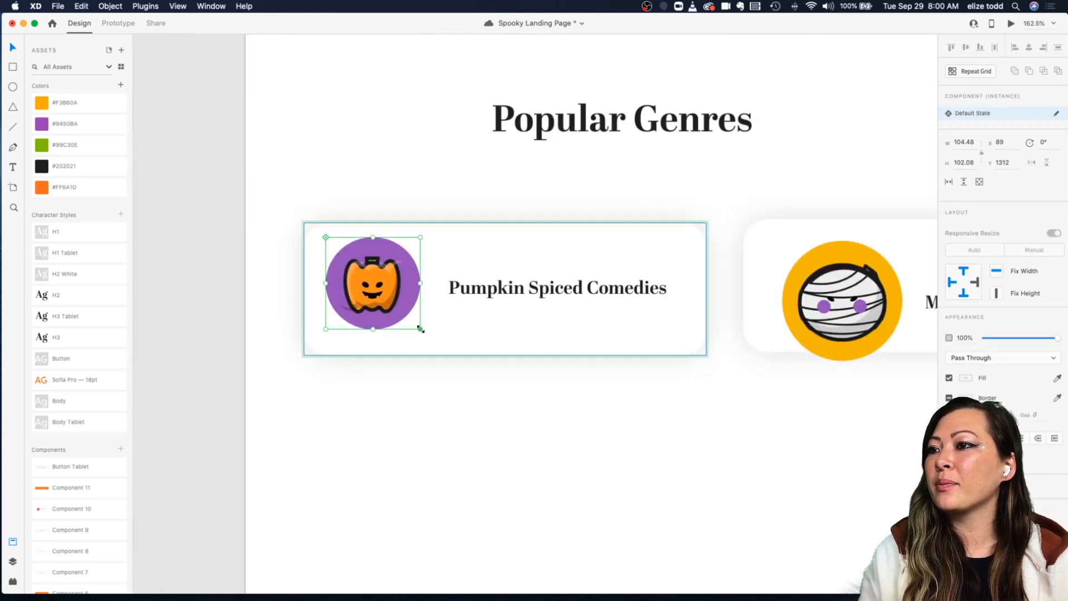
Step: Replace the mobile Pumpkin Spiced Comedies card with a pasted copy of the genre repeat grid
scroll(399, 308, down, 3)
click(546, 265)
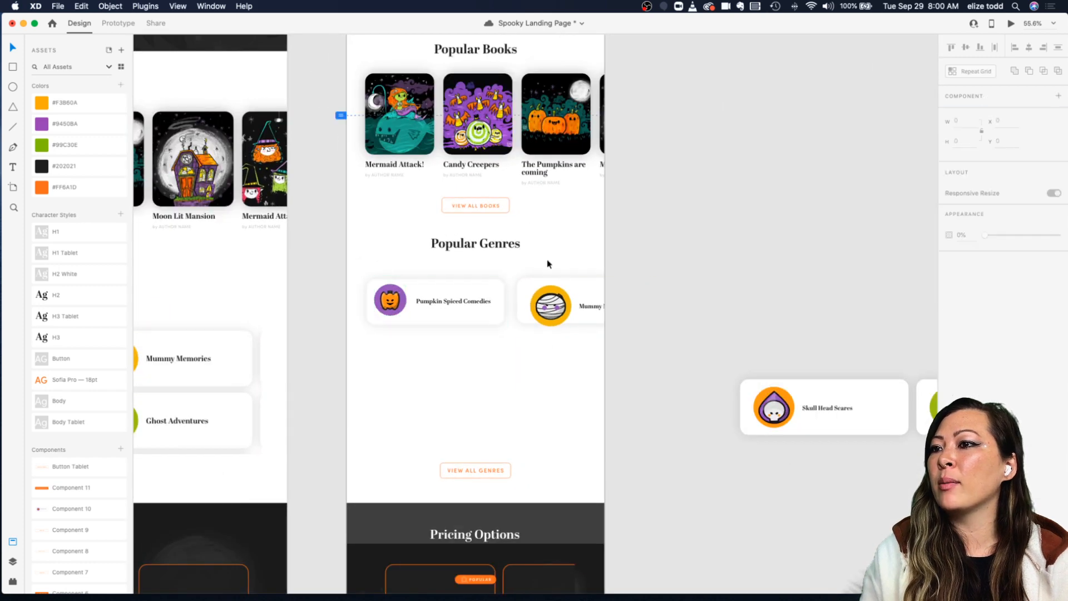
scroll(547, 264, down, 3)
click(321, 355)
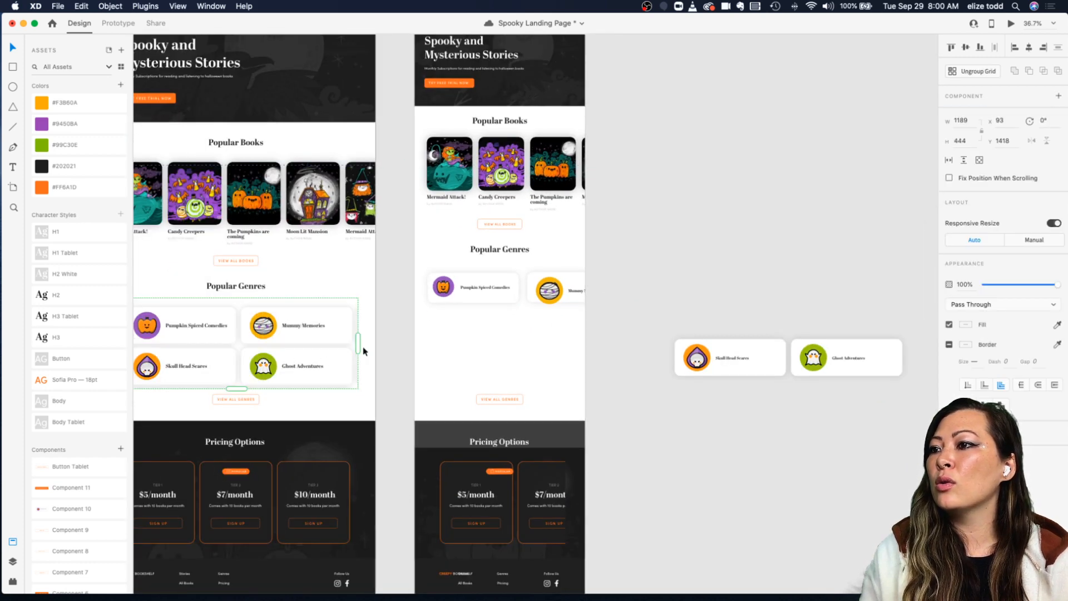
scroll(358, 346, left, 5)
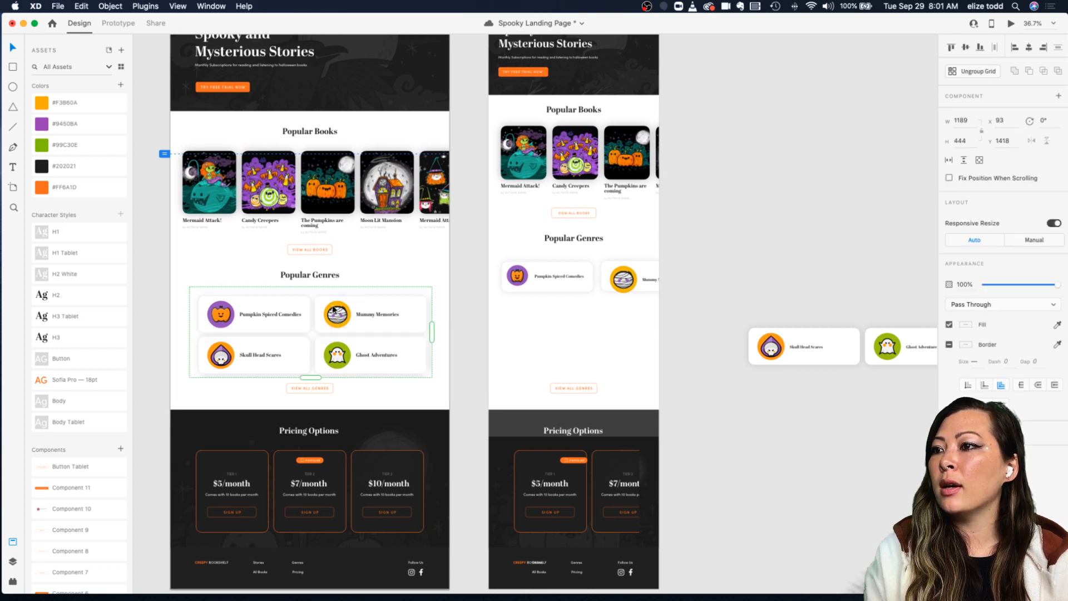
click(573, 275)
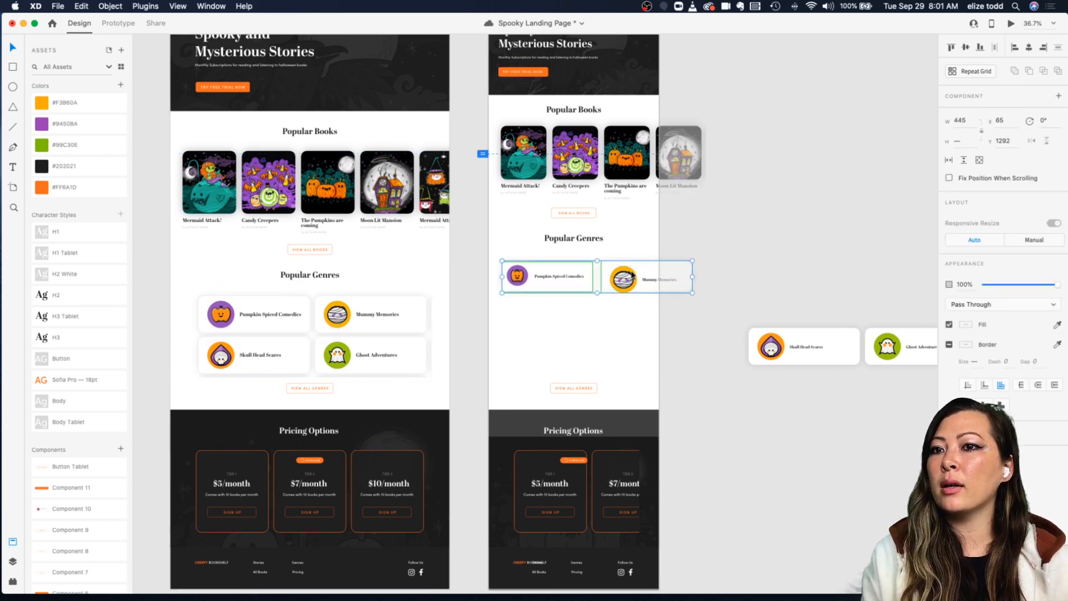
key(Delete)
key(super+v)
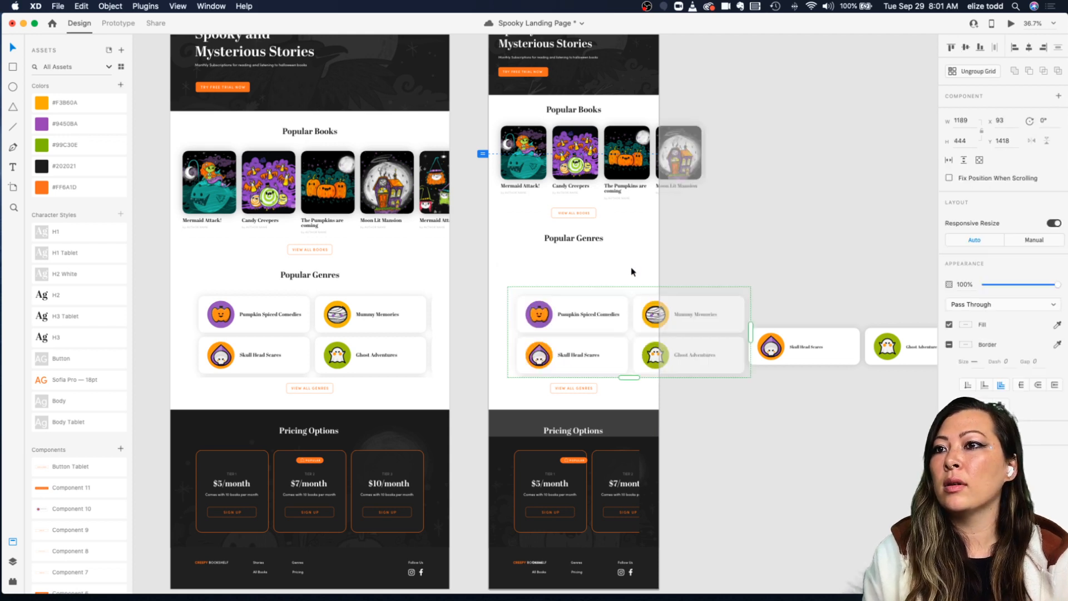
Step: Position the pasted genre grid at the top of the mobile genre section
scroll(589, 305, down, 1)
click(589, 256)
drag(574, 297, 554, 259)
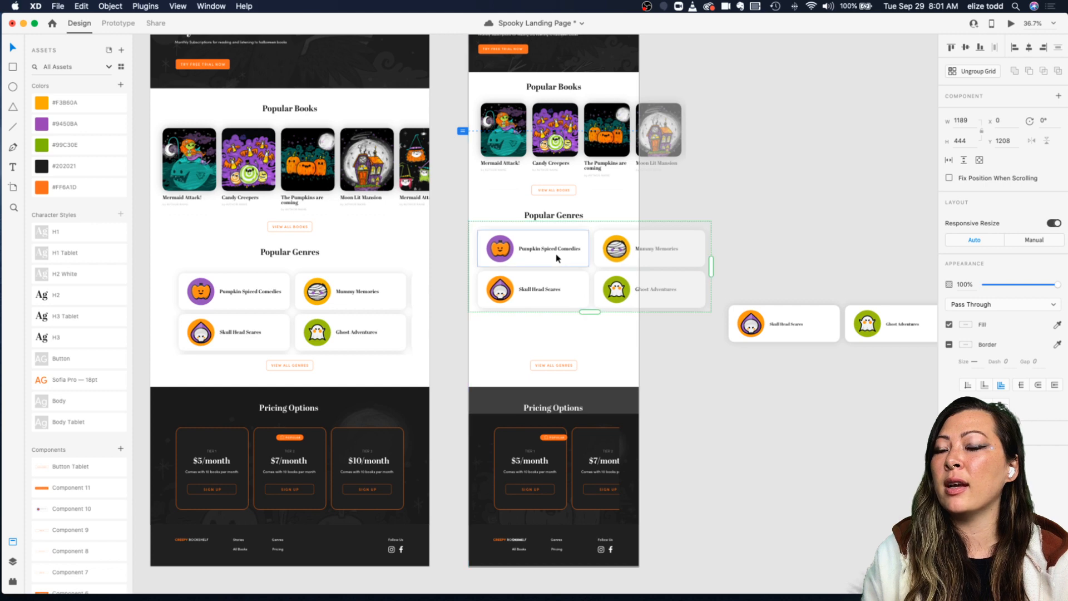
Step: Try to resize the Pumpkin Spiced Comedies card inside the mobile genre grid
scroll(556, 256, up, 3)
double_click(598, 265)
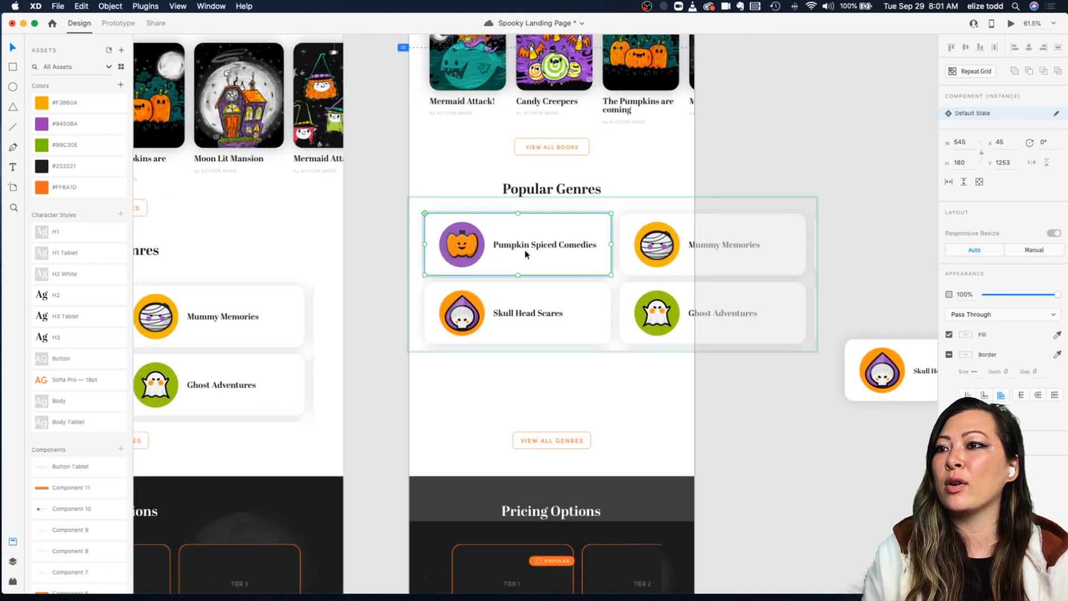
click(614, 185)
click(572, 235)
scroll(572, 235, down, 4)
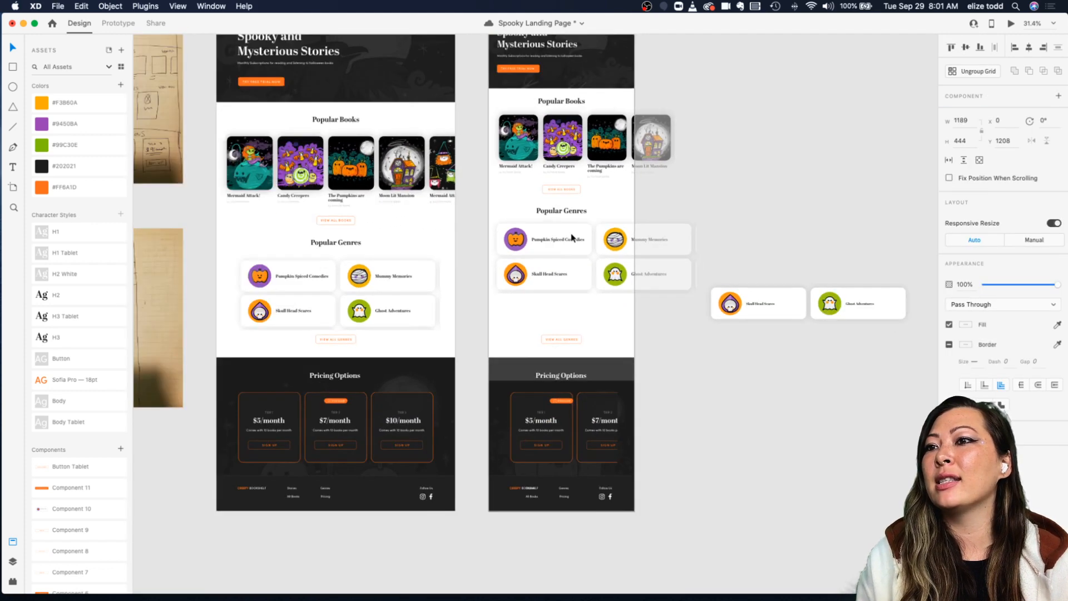
scroll(571, 234, right, 2)
scroll(571, 233, up, 2)
scroll(572, 234, left, 2)
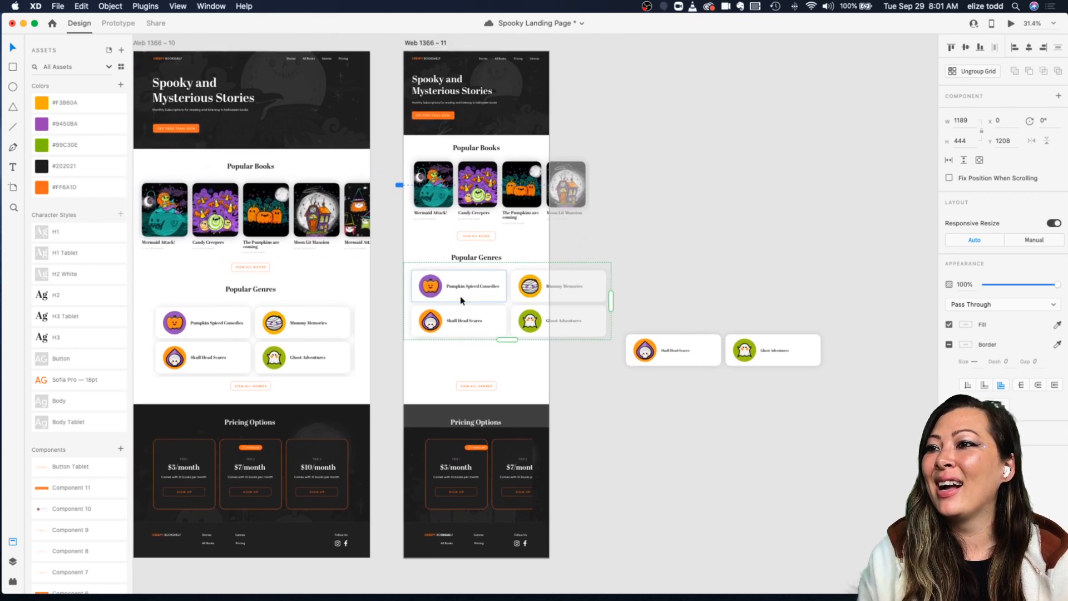
scroll(457, 289, up, 5)
double_click(474, 296)
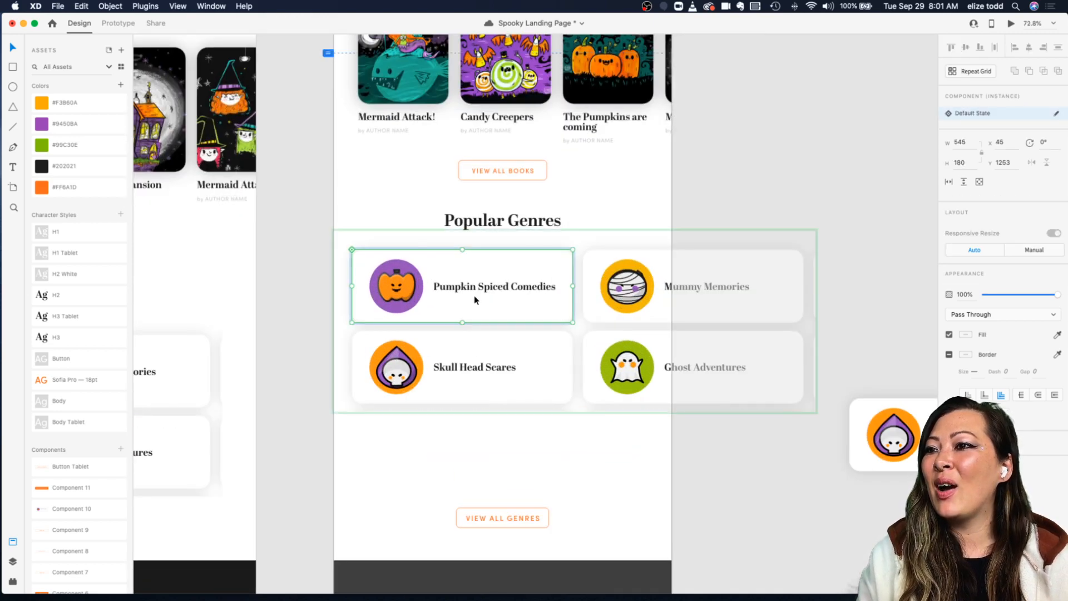
drag(573, 323, 558, 315)
key(super+z)
Step: Try to ungroup the mobile genre repeat grid
scroll(559, 315, down, 2)
click(620, 231)
click(547, 284)
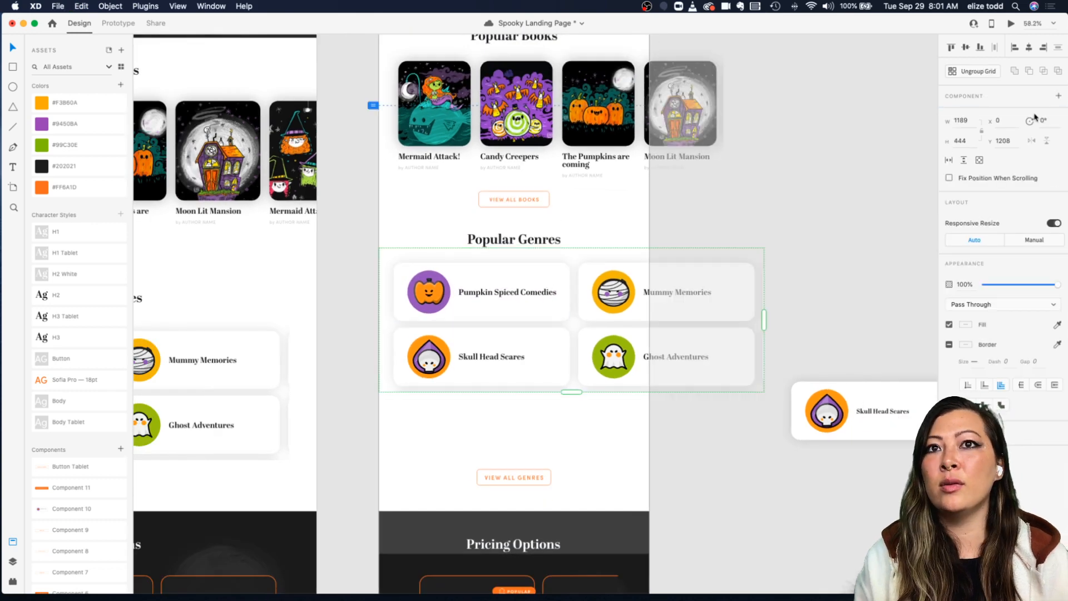
click(978, 77)
key(super+z)
Step: Ungroup the mobile genre repeat grid into separate cards
click(684, 241)
click(557, 305)
drag(569, 390, 571, 394)
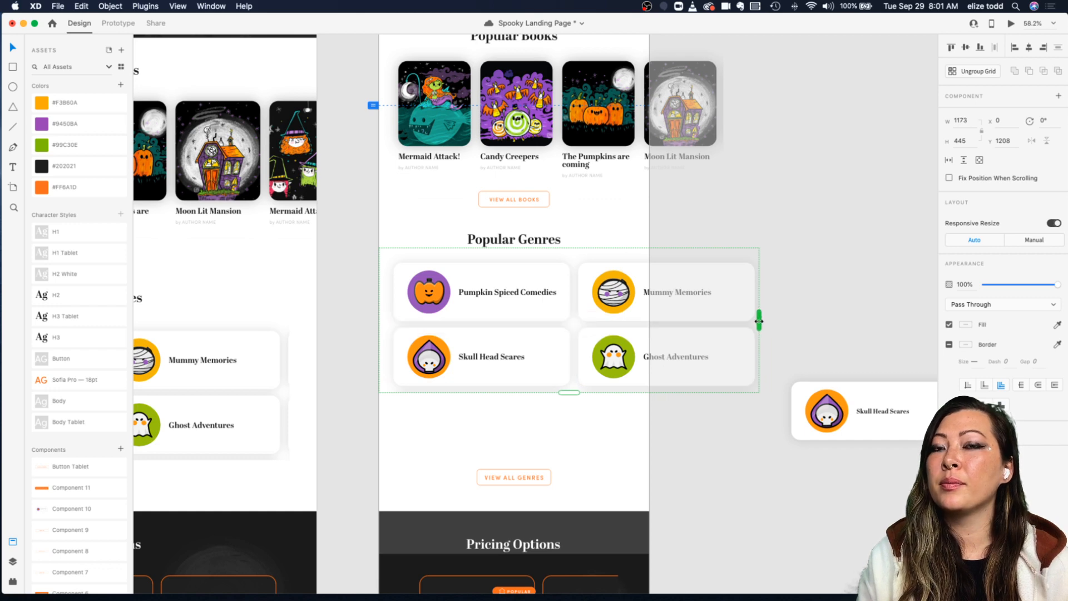
click(974, 76)
scroll(627, 233, right, 2)
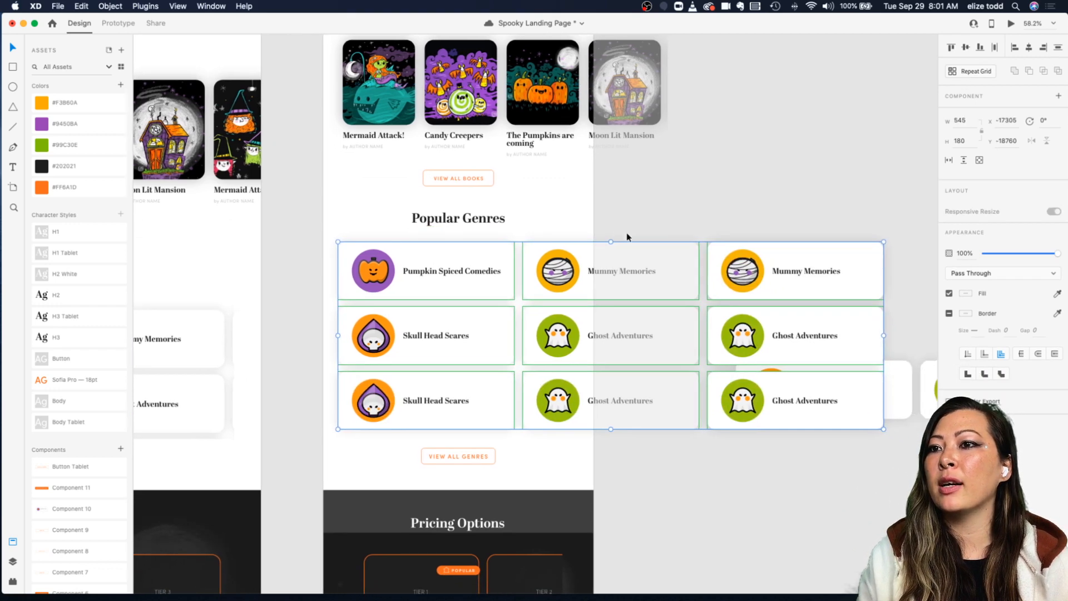
Step: Delete the extra genre cards beyond the two-by-two layout in the mobile genre section
scroll(628, 236, down, 4)
click(674, 224)
click(715, 261)
shift+click(720, 310)
key(Delete)
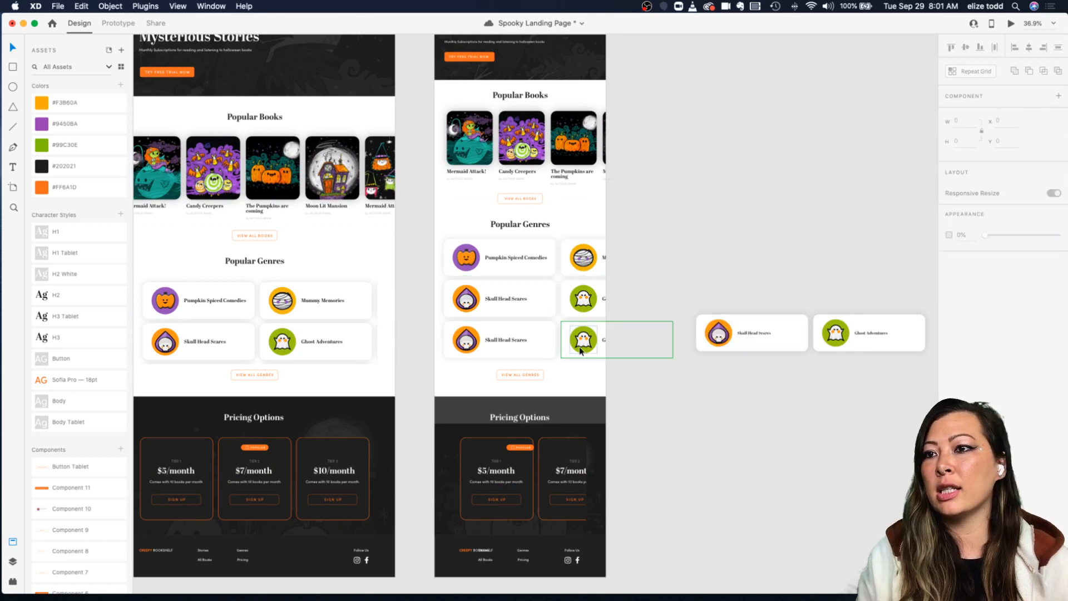
click(584, 348)
shift+click(506, 351)
key(Delete)
drag(433, 242, 612, 301)
key(super+z)
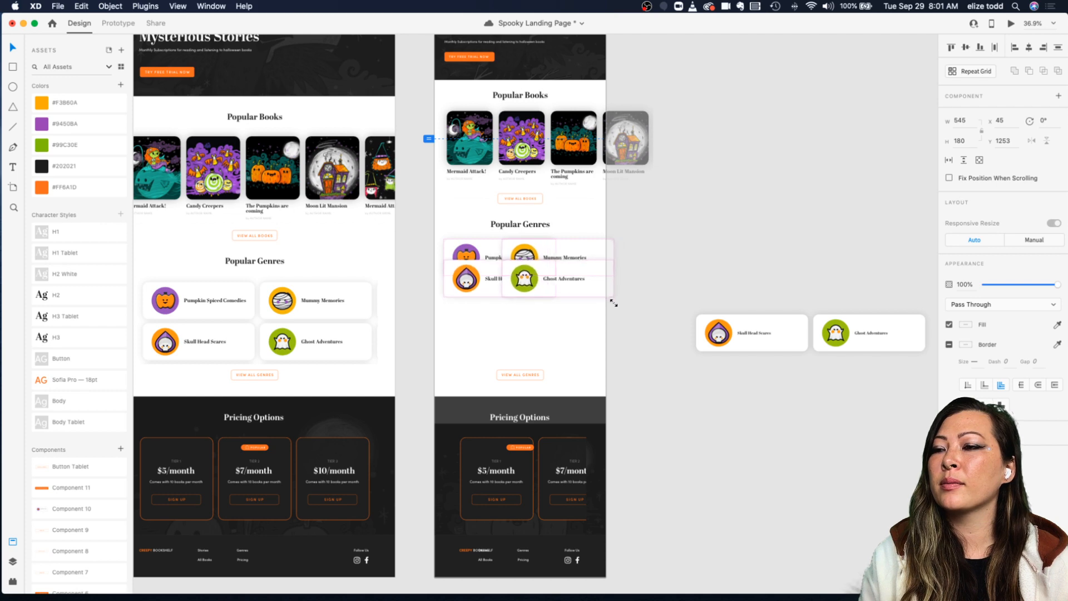
Step: Try to resize the Pumpkin Spiced Comedies card smaller
scroll(612, 301, up, 3)
scroll(493, 264, up, 3)
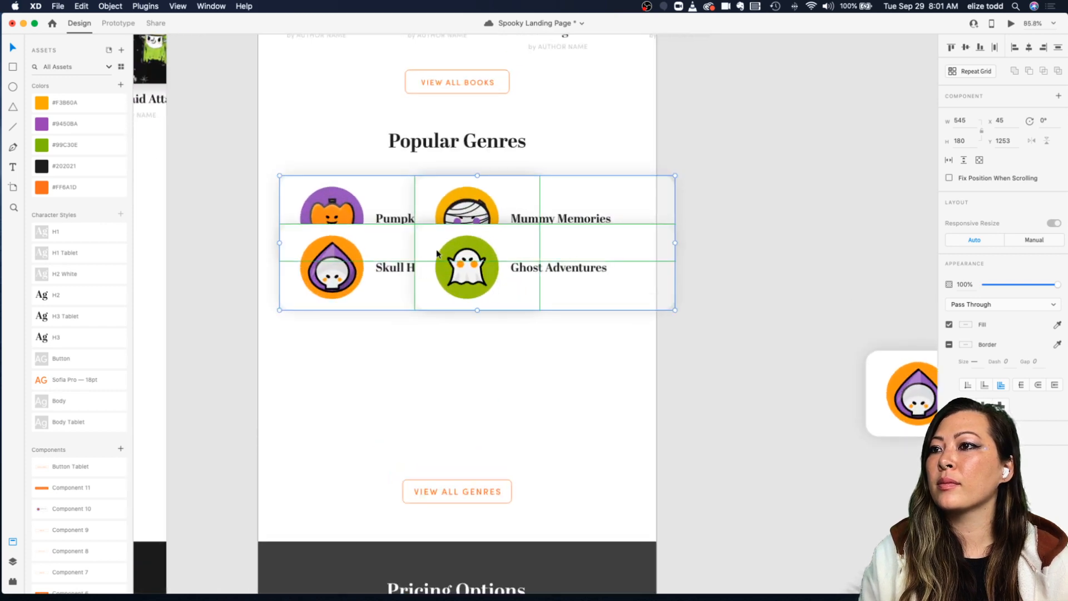
click(370, 161)
double_click(369, 191)
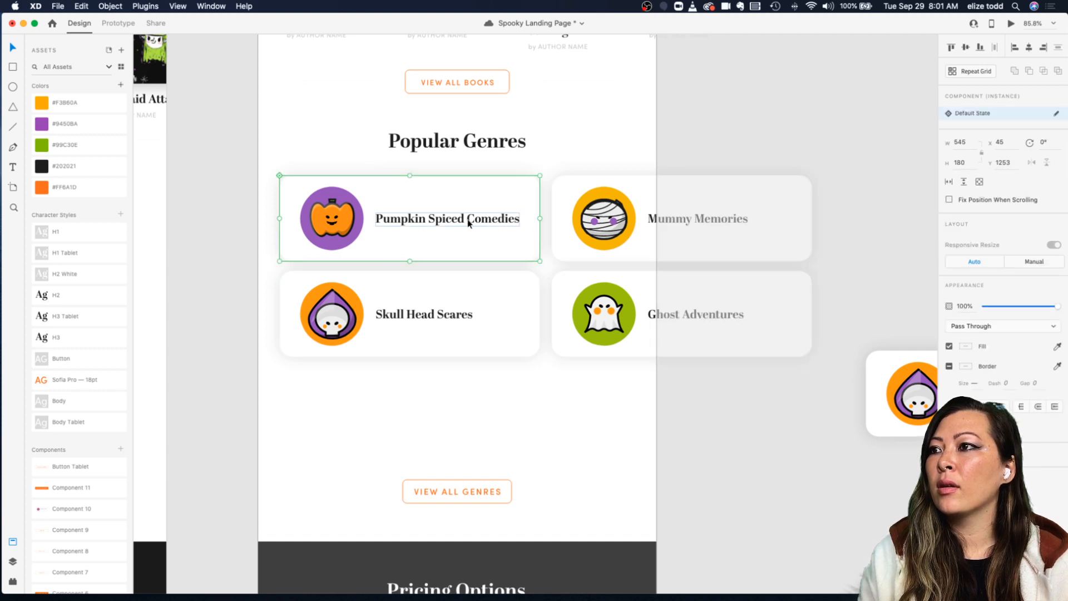
drag(539, 260, 509, 239)
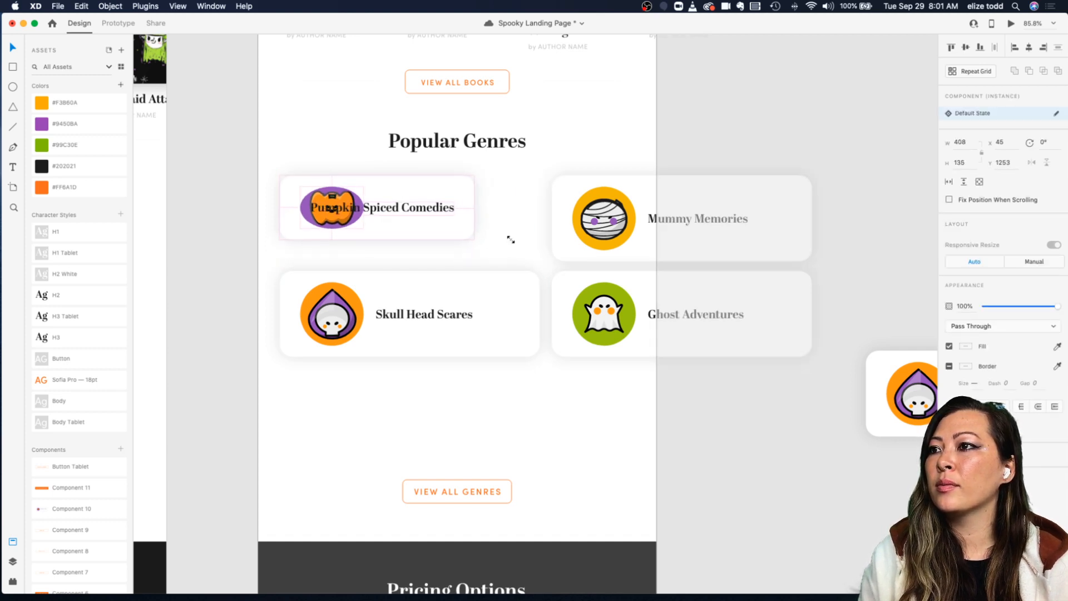
key(super+z)
double_click(495, 235)
key(Escape)
key(Escape)
drag(540, 259, 503, 241)
key(super+z)
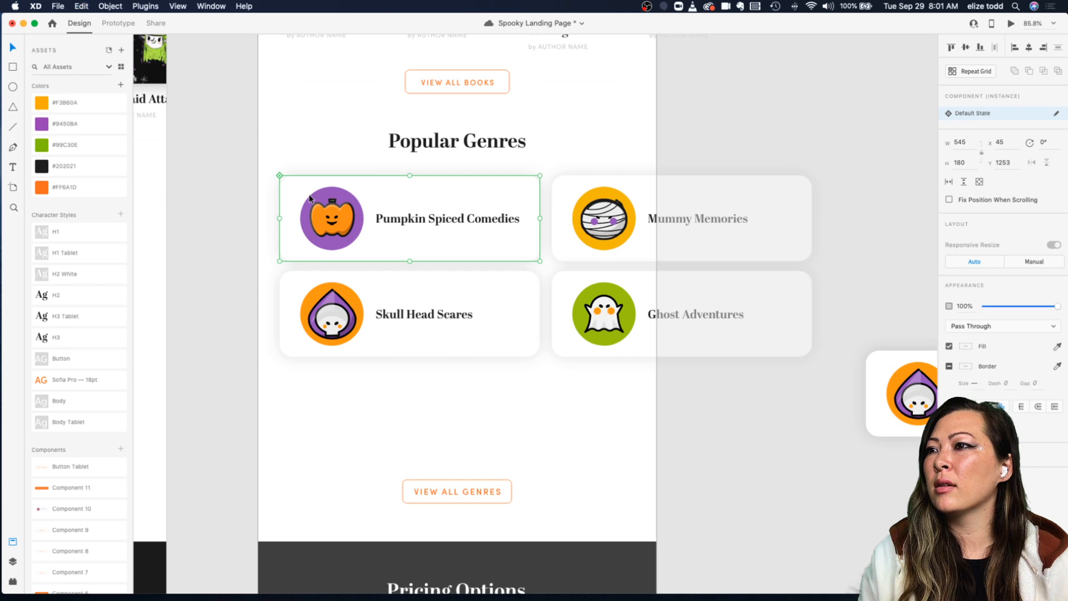
Step: Shrink the pumpkin icon in the Pumpkin Spiced Comedies card to about 115 by 107
double_click(320, 208)
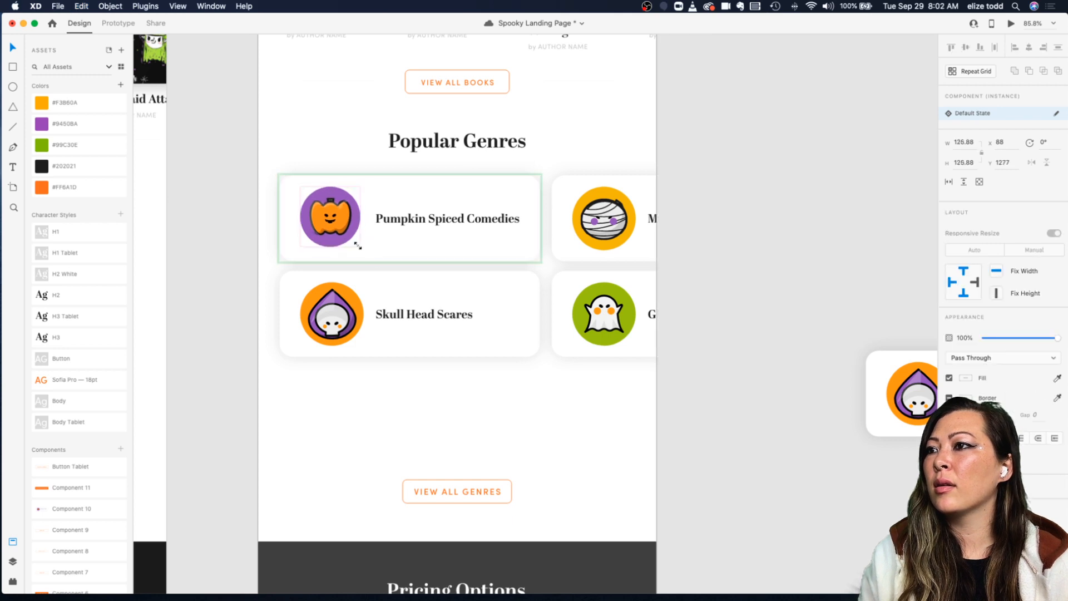
drag(344, 217, 344, 240)
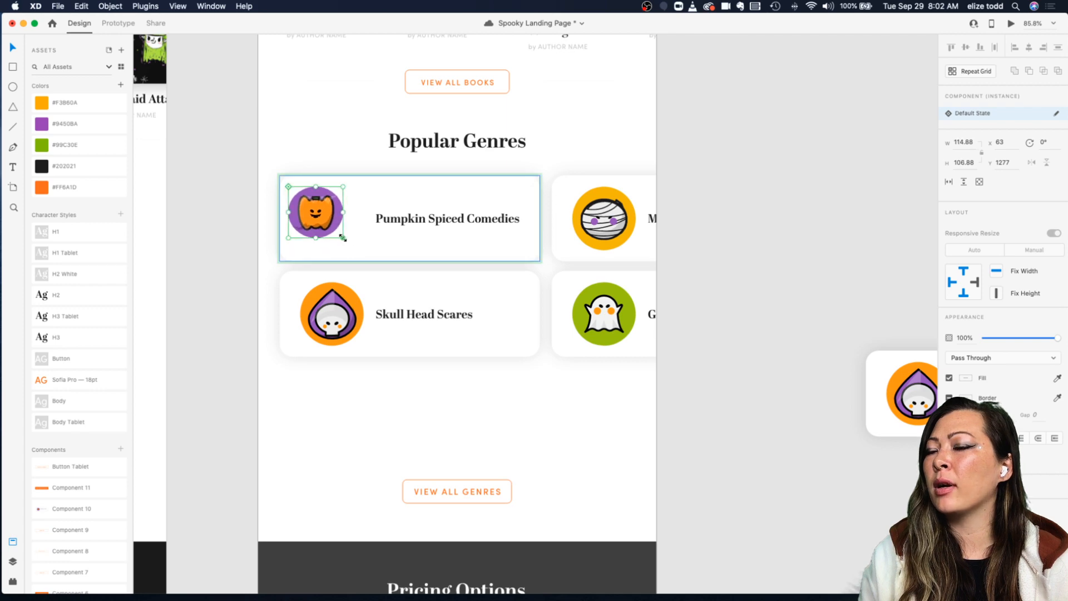
scroll(344, 240, down, 3)
click(419, 195)
click(420, 223)
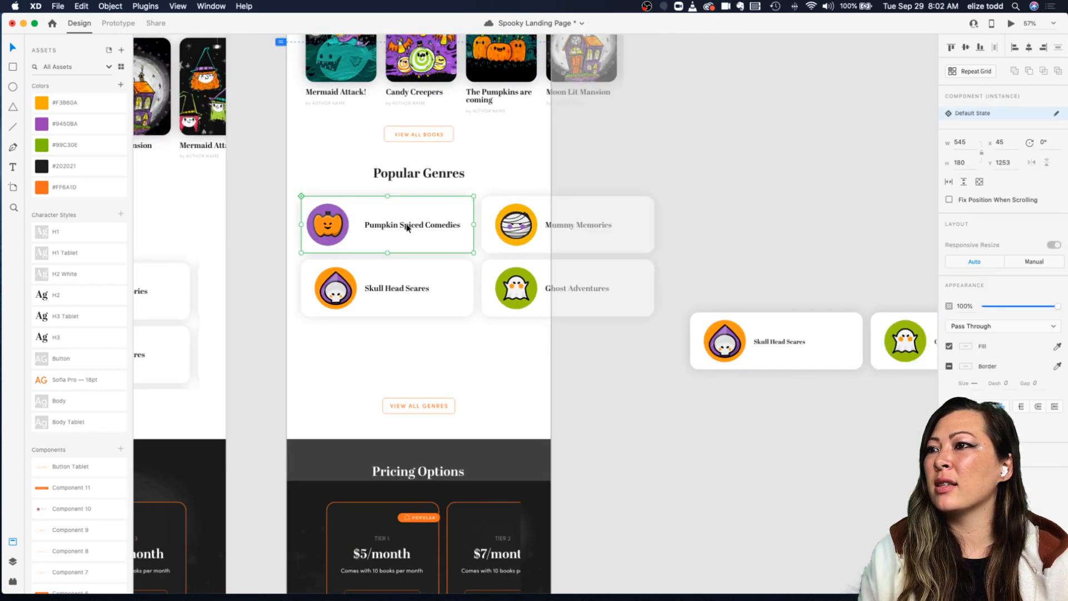
Step: Move the View All Genres button up closer to the mobile genre cards
scroll(412, 224, down, 2)
click(402, 224)
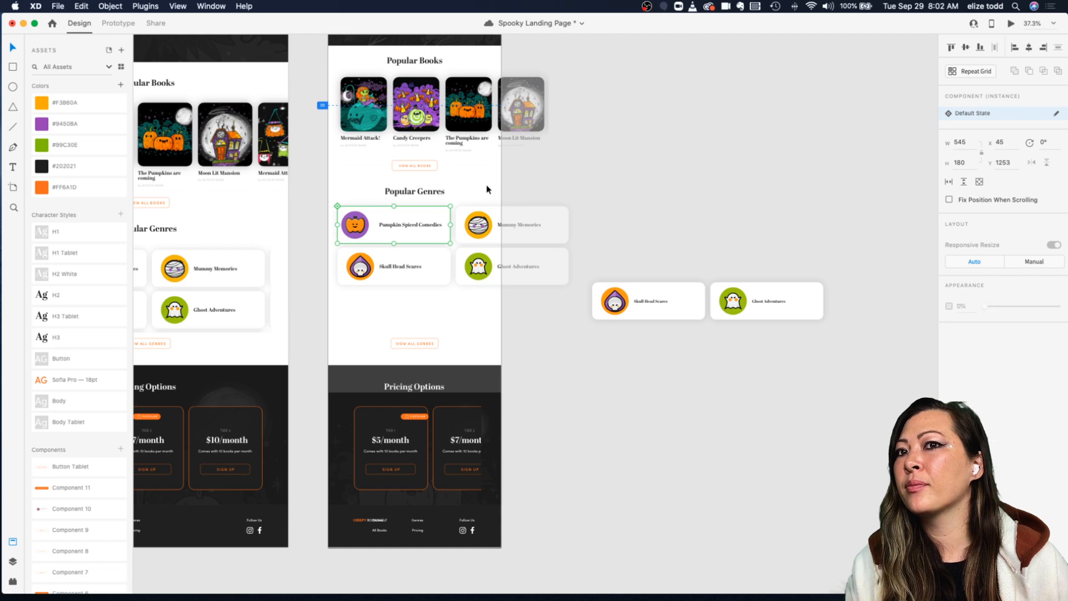
scroll(534, 188, down, 2)
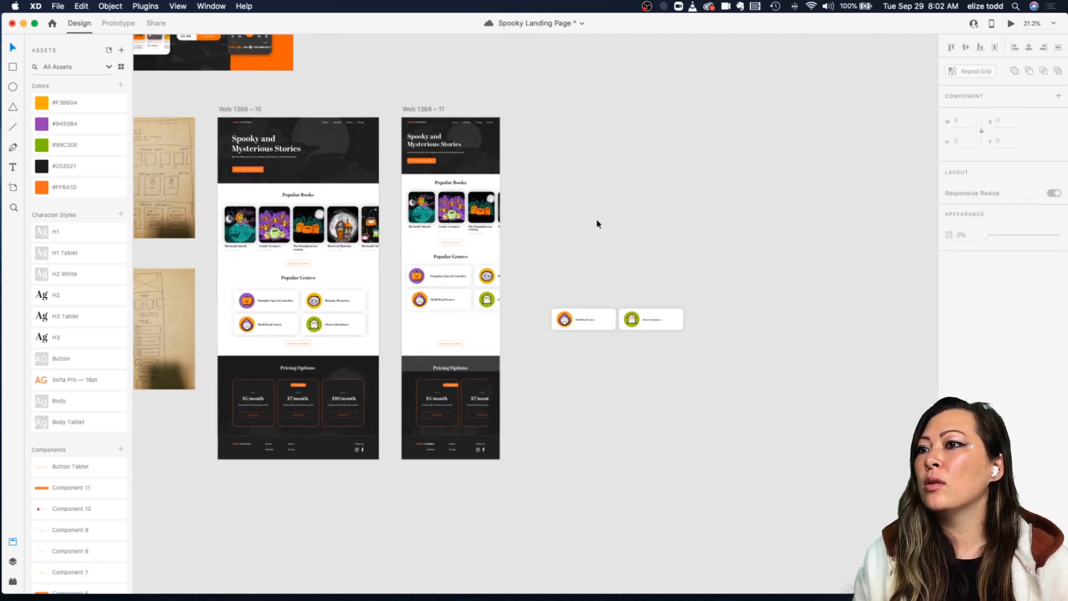
scroll(632, 200, left, 3)
scroll(632, 201, down, 2)
click(514, 303)
drag(514, 305, 516, 285)
scroll(516, 285, up, 5)
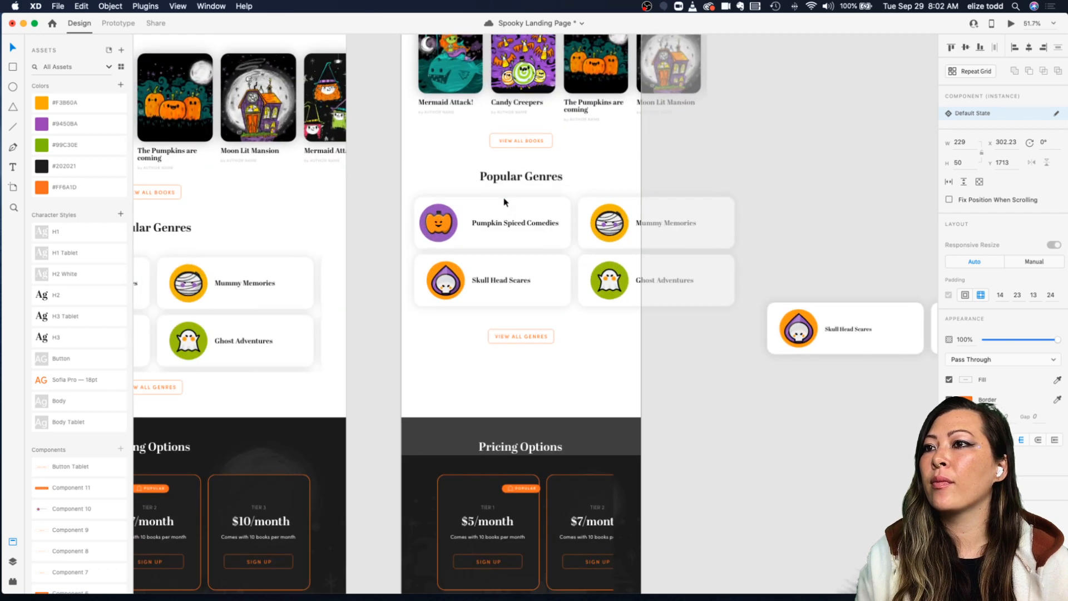
Step: Shrink the mobile genre cards to about 368 by 122 and center the grid in the artboard
click(460, 238)
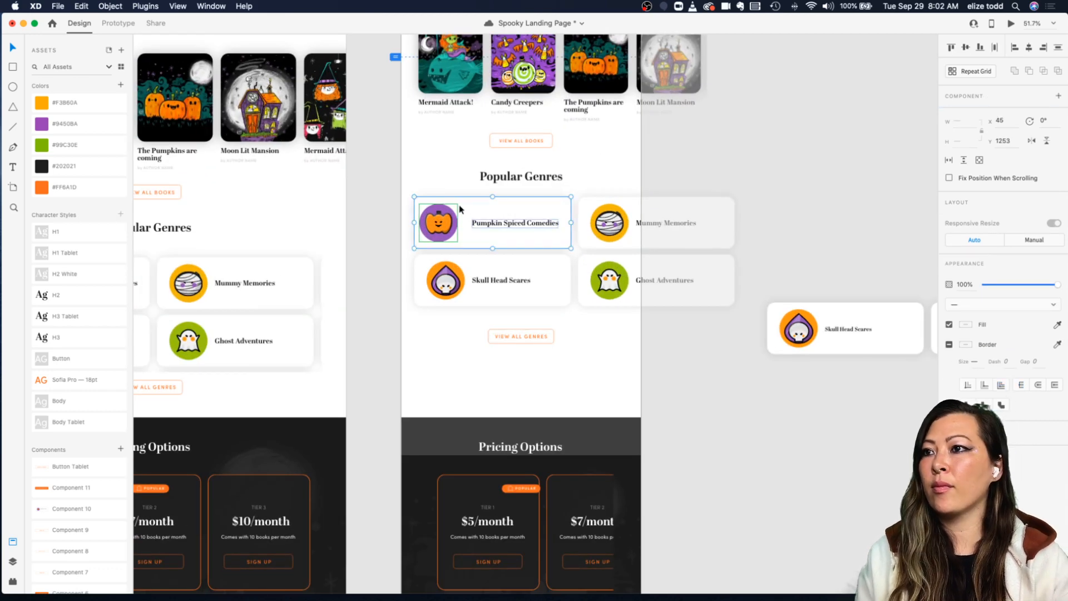
click(486, 283)
double_click(486, 283)
click(661, 213)
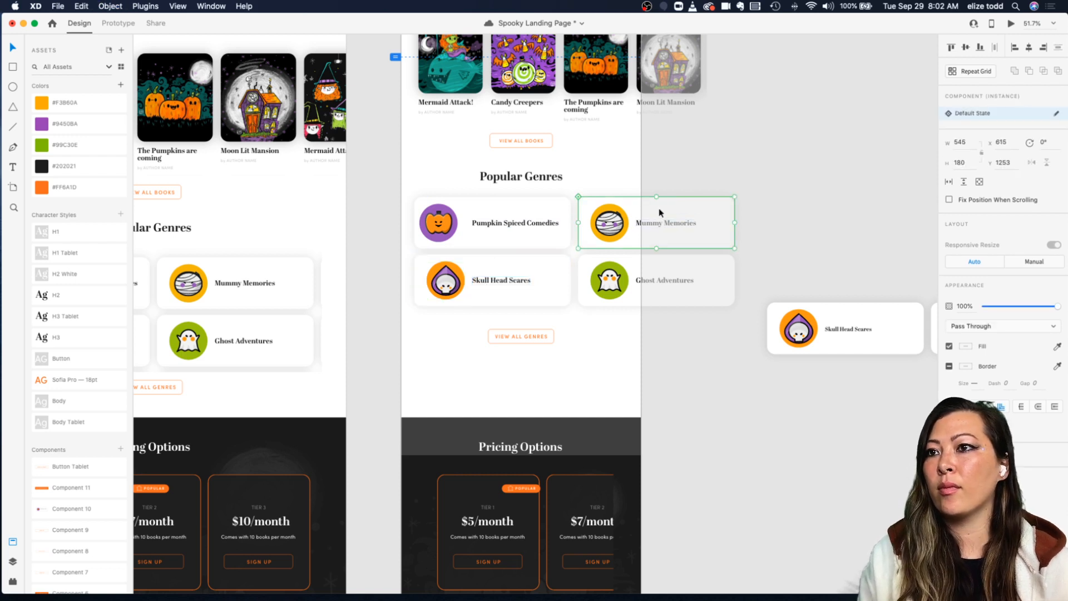
click(642, 279)
double_click(642, 279)
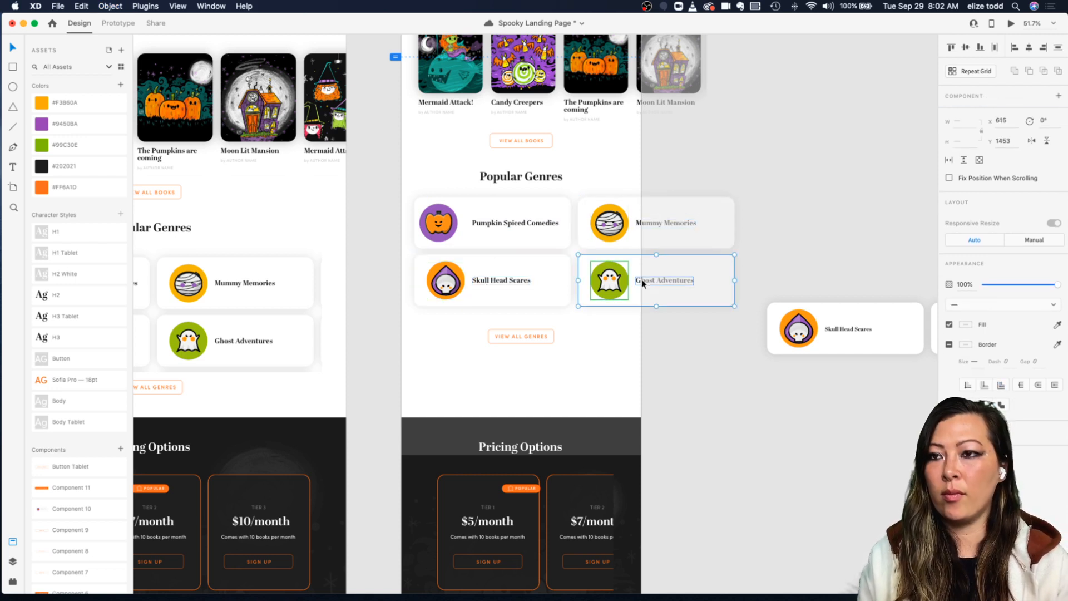
click(889, 188)
drag(388, 219, 633, 269)
scroll(556, 228, up, 5)
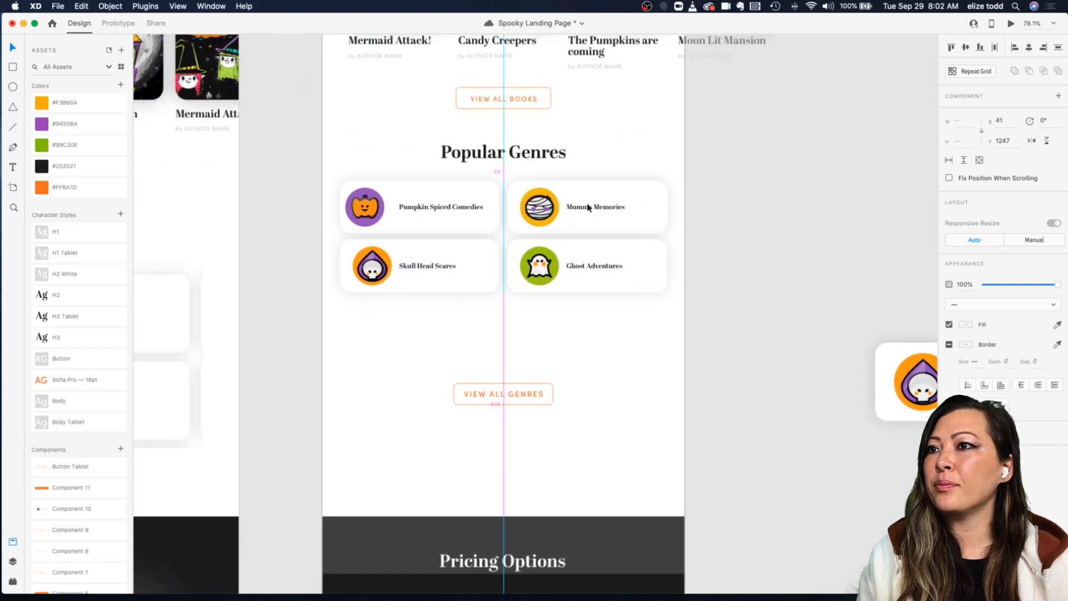
Step: Inspect the main genre card component on the components artboard
scroll(587, 210, down, 5)
scroll(585, 205, down, 5)
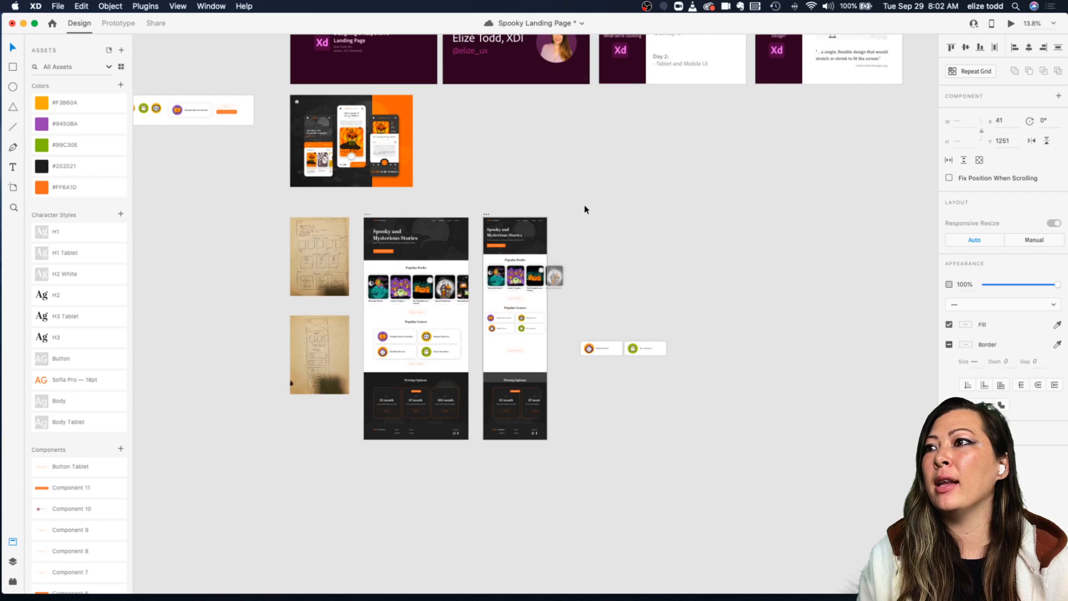
scroll(500, 167, left, 5)
scroll(422, 106, up, 5)
click(451, 193)
scroll(451, 193, up, 5)
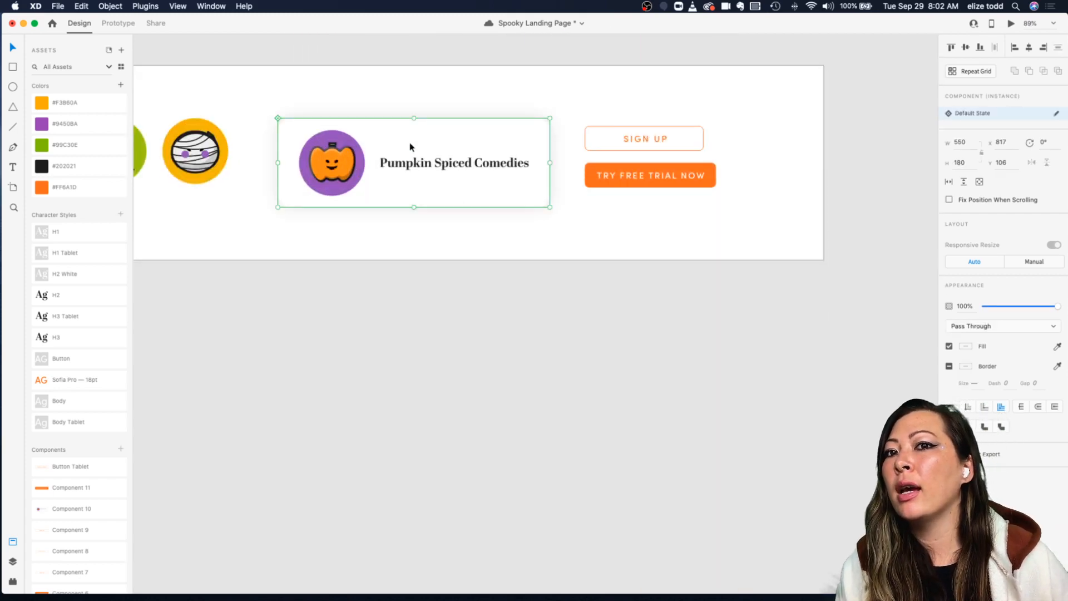
double_click(410, 147)
key(Escape)
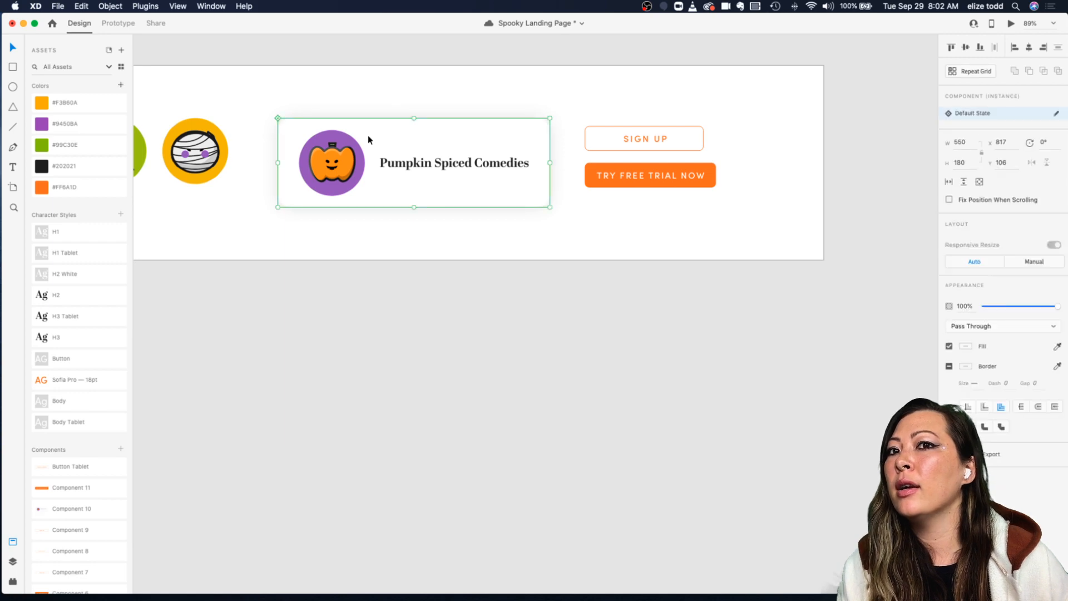
Step: Examine the pumpkin icon inside the mobile Pumpkin Spiced Comedies card
scroll(369, 135, down, 5)
scroll(369, 135, down, 4)
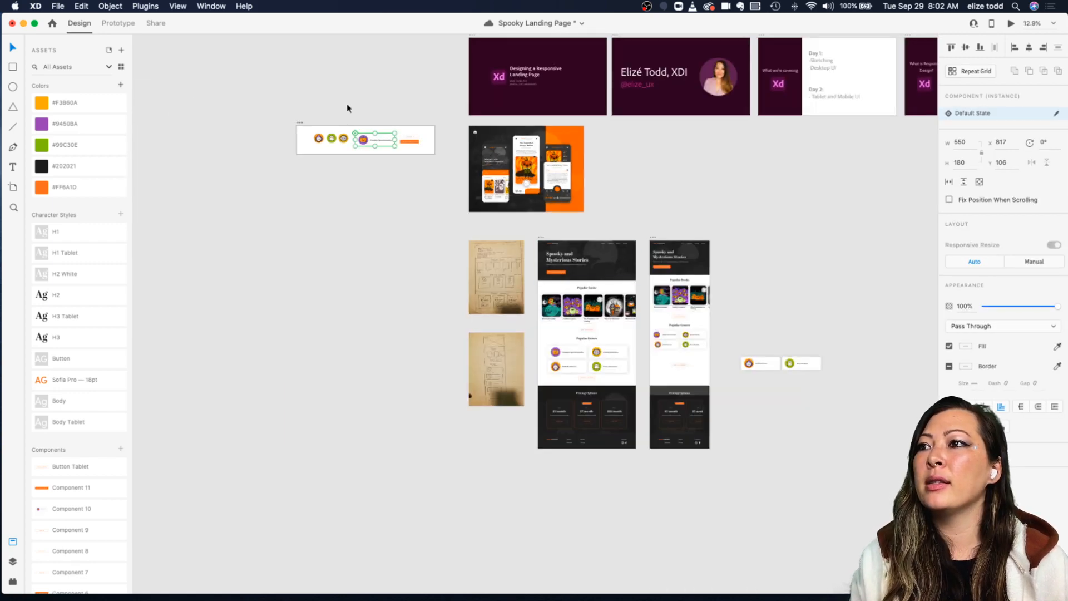
scroll(348, 108, up, 4)
scroll(612, 278, down, 5)
scroll(786, 385, up, 3)
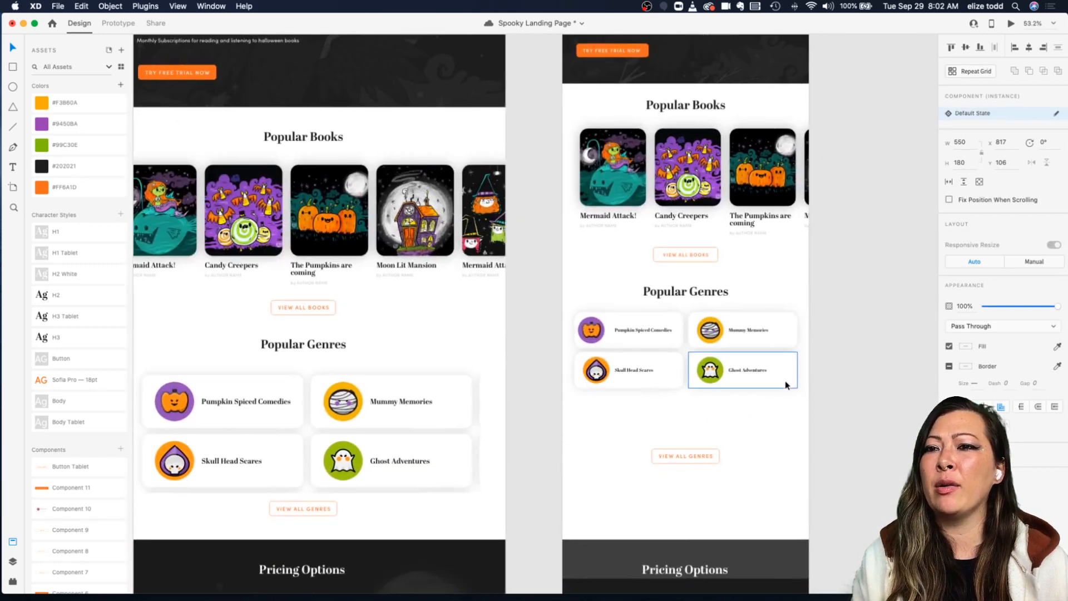
scroll(785, 385, up, 3)
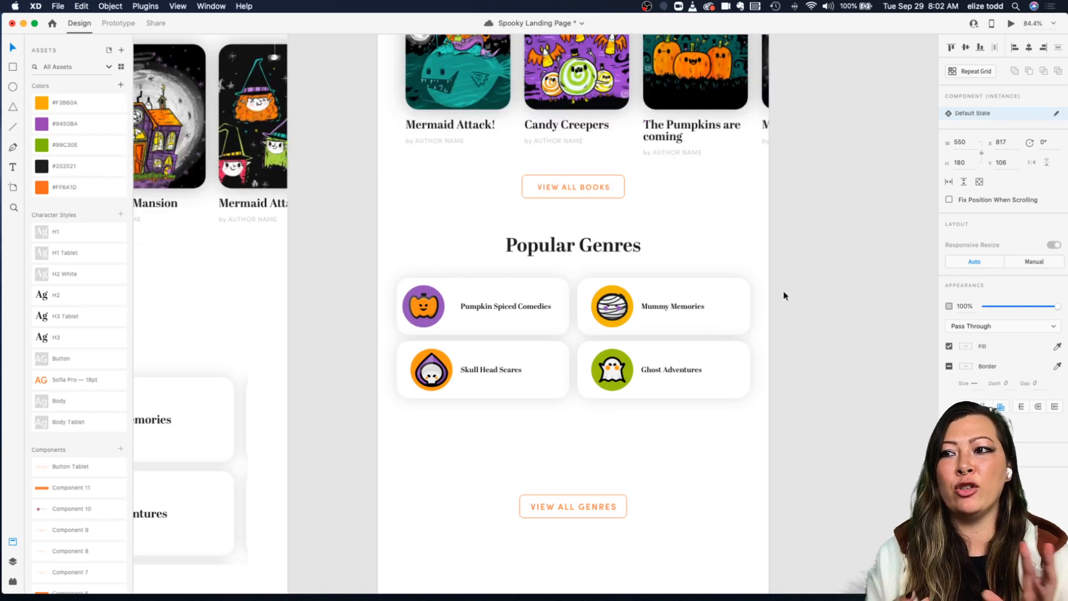
click(454, 294)
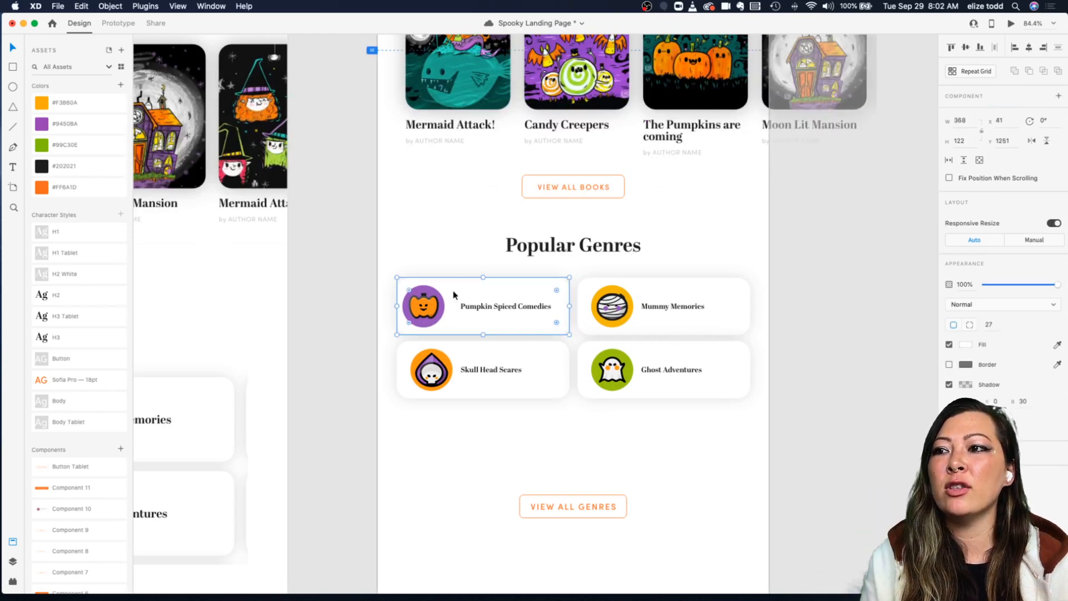
double_click(421, 309)
scroll(421, 309, up, 3)
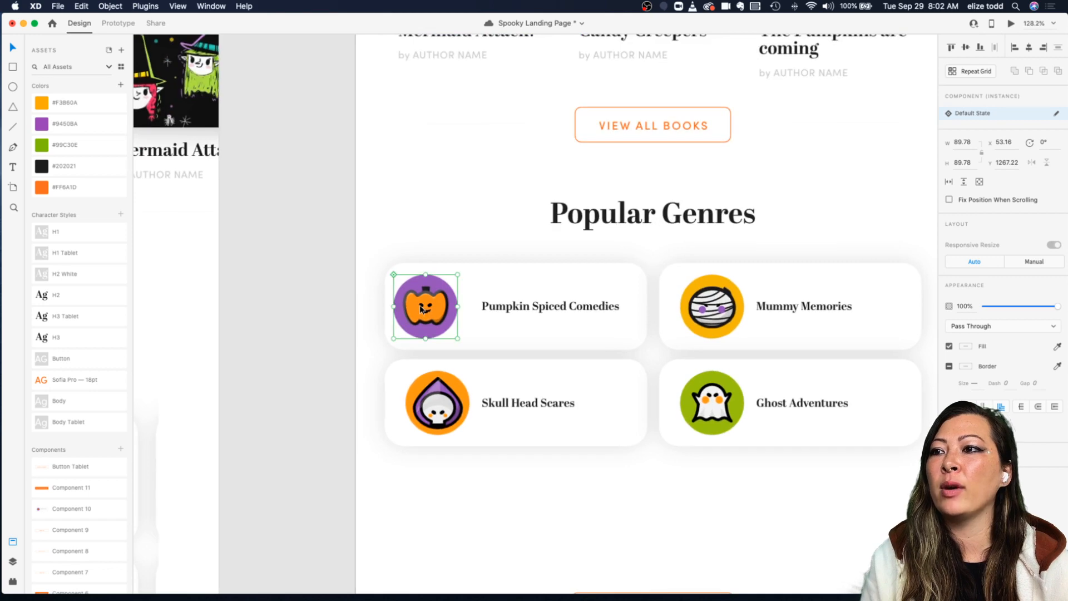
Step: Examine the genre card titles on the tablet artboard by selecting each of them
click(507, 308)
scroll(610, 311, down, 4)
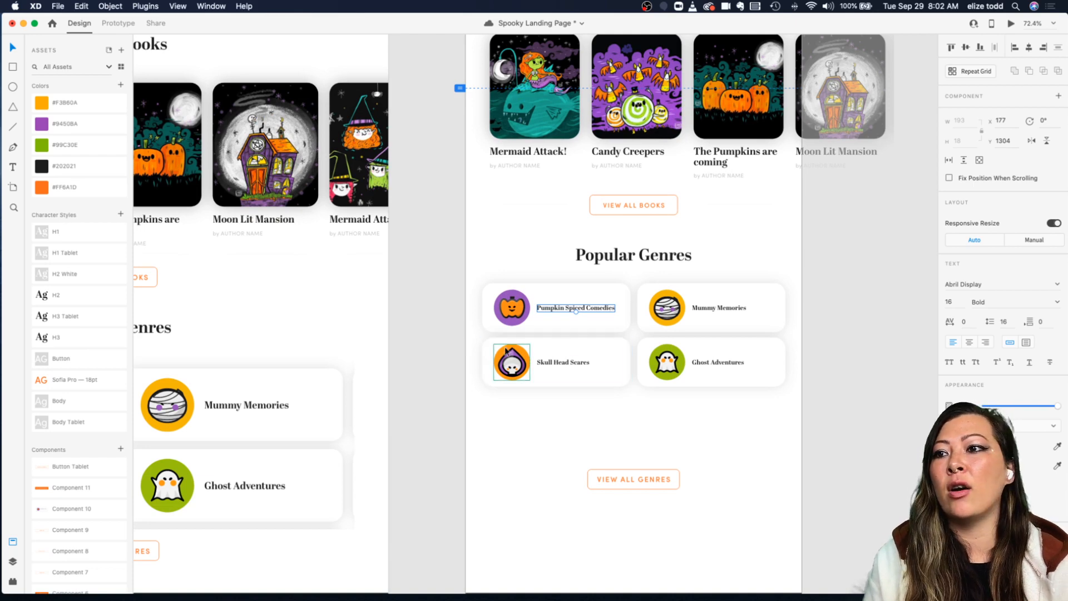
click(520, 345)
scroll(504, 346, up, 3)
click(610, 365)
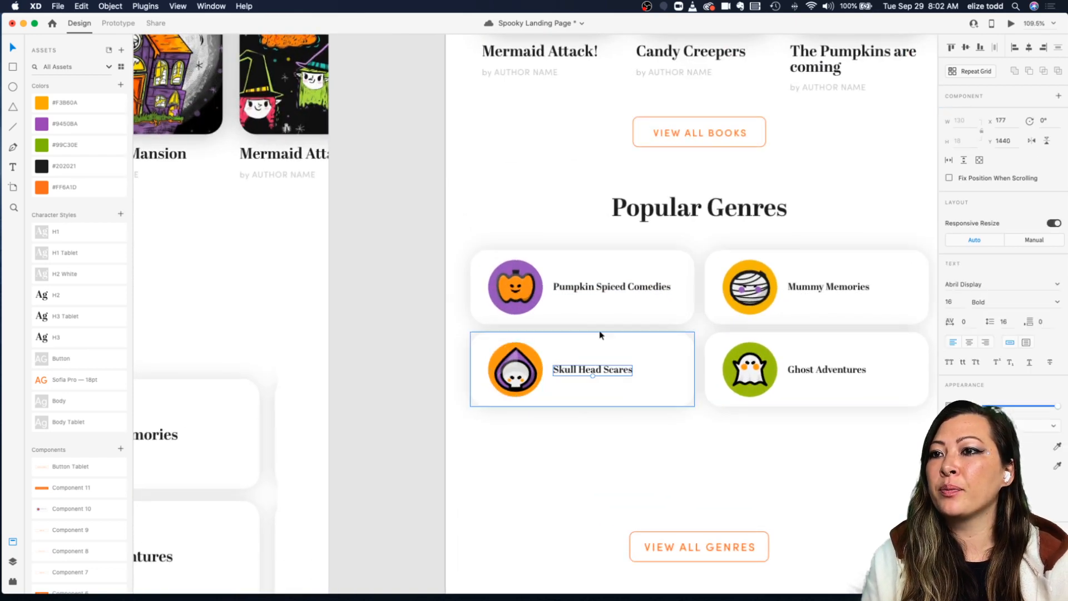
shift+click(586, 288)
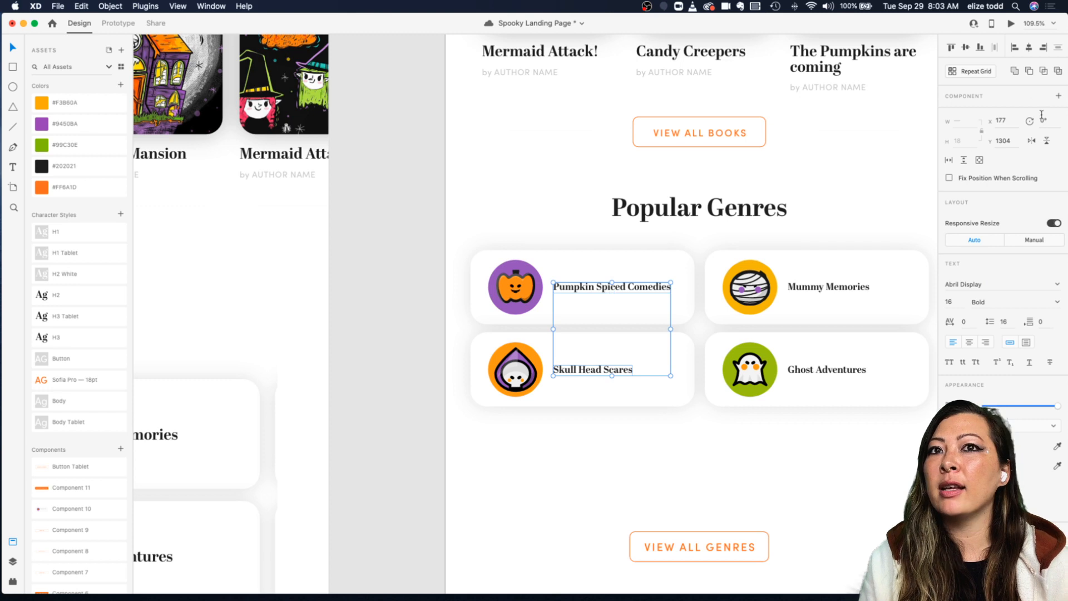
scroll(864, 140, right, 4)
click(721, 291)
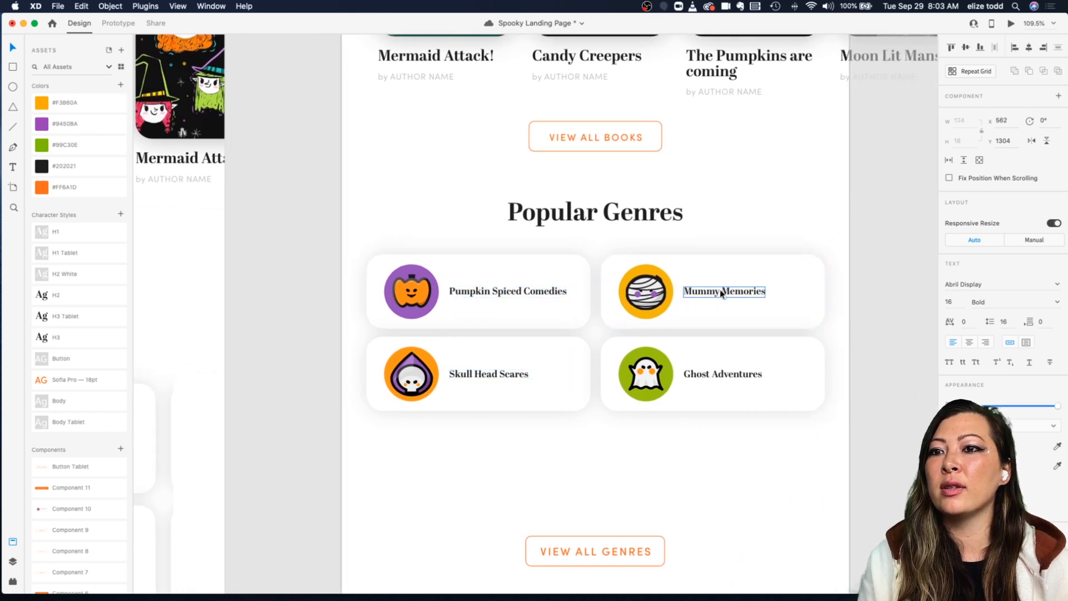
shift+click(719, 375)
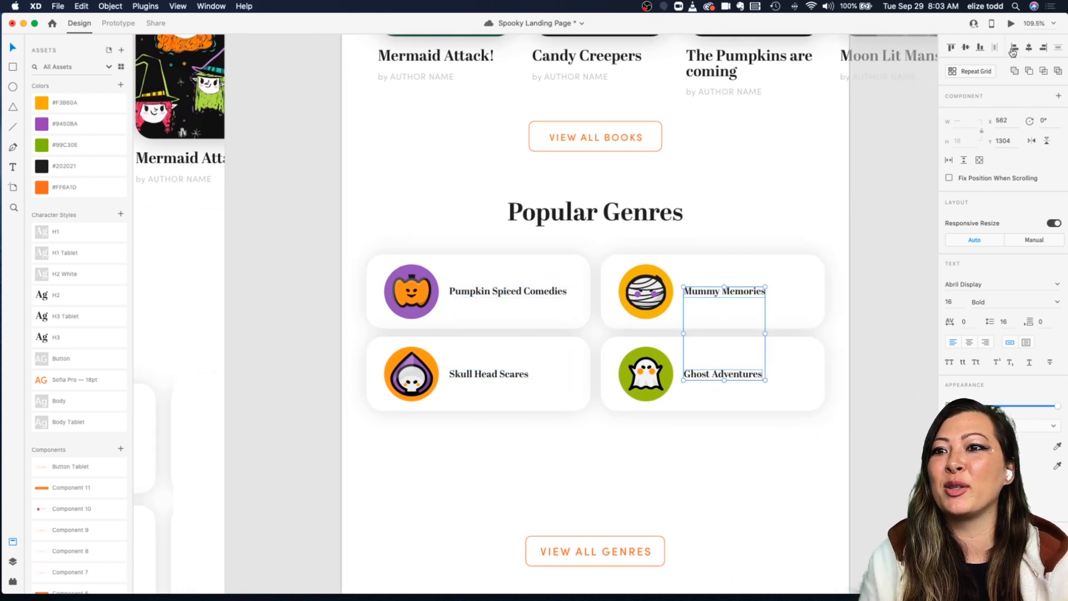
click(818, 189)
scroll(645, 214, down, 3)
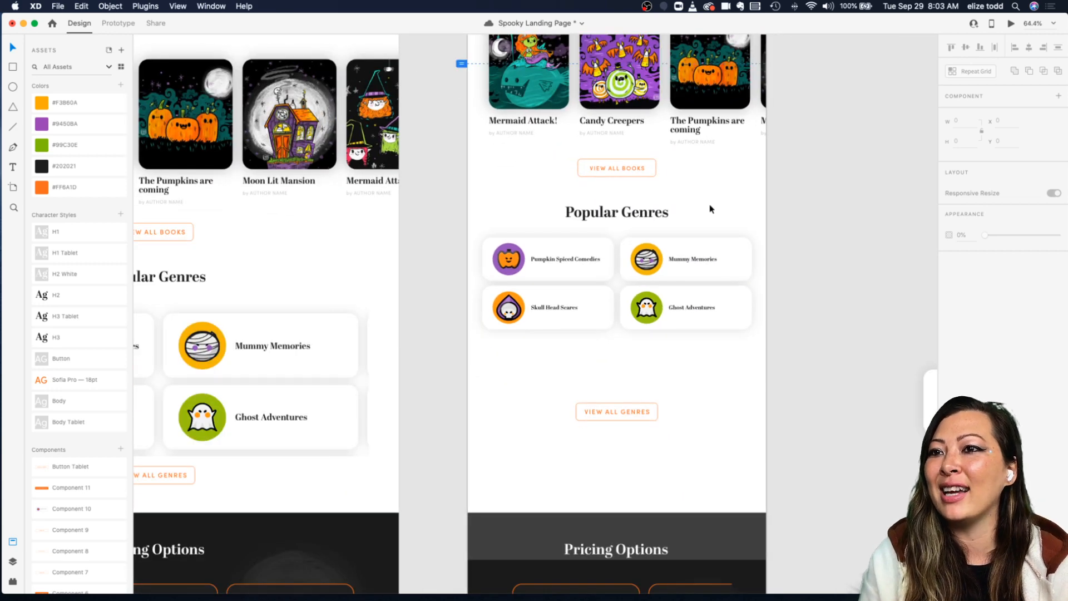
scroll(723, 232, up, 3)
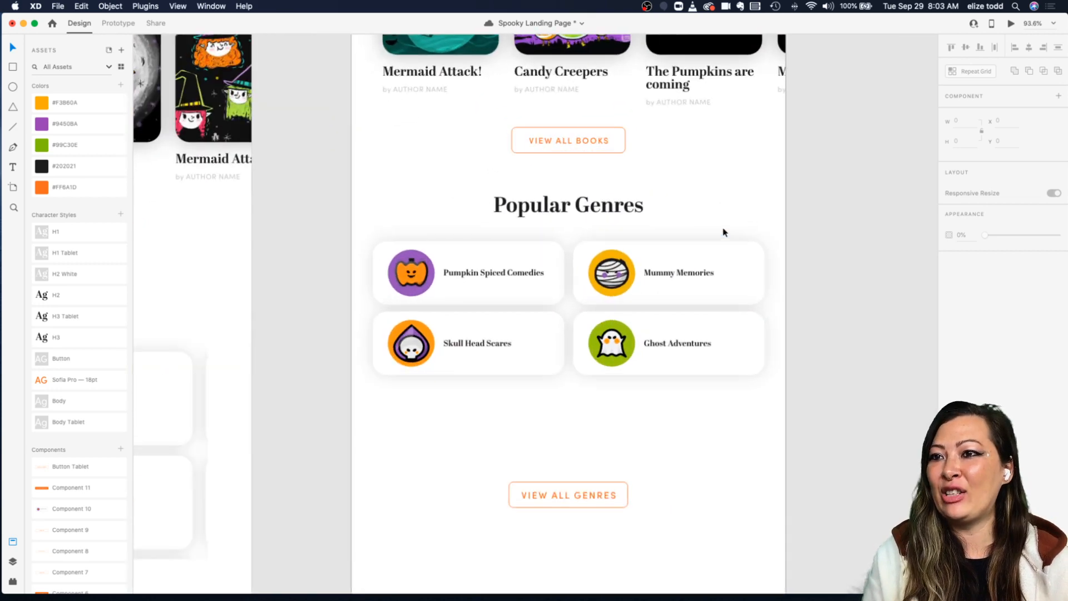
Step: Move the View All Genres button up to sit just below the tablet genre cards
click(600, 207)
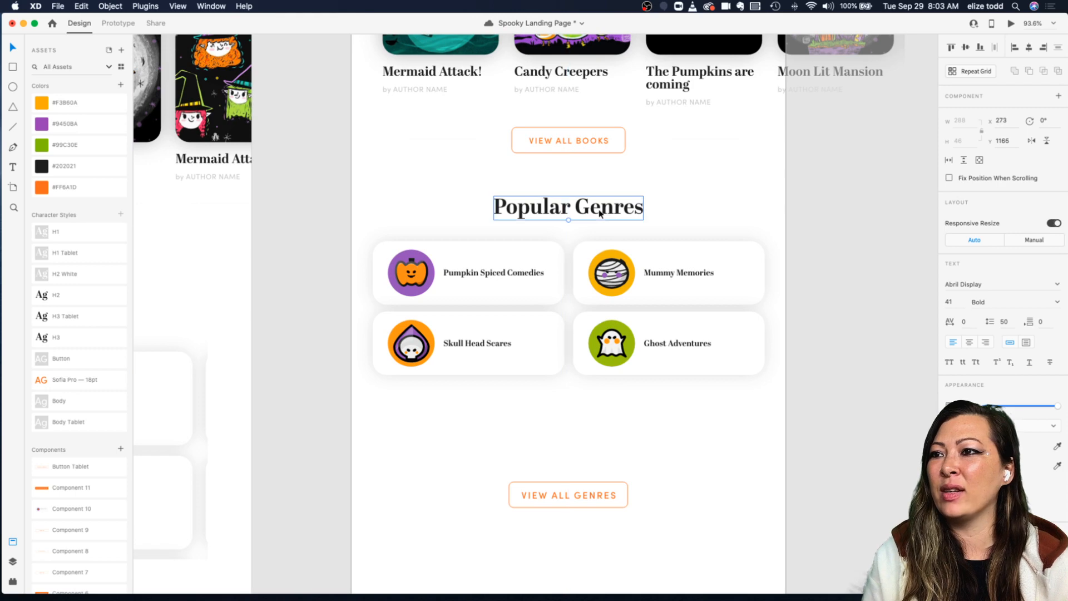
scroll(600, 211, down, 3)
click(658, 210)
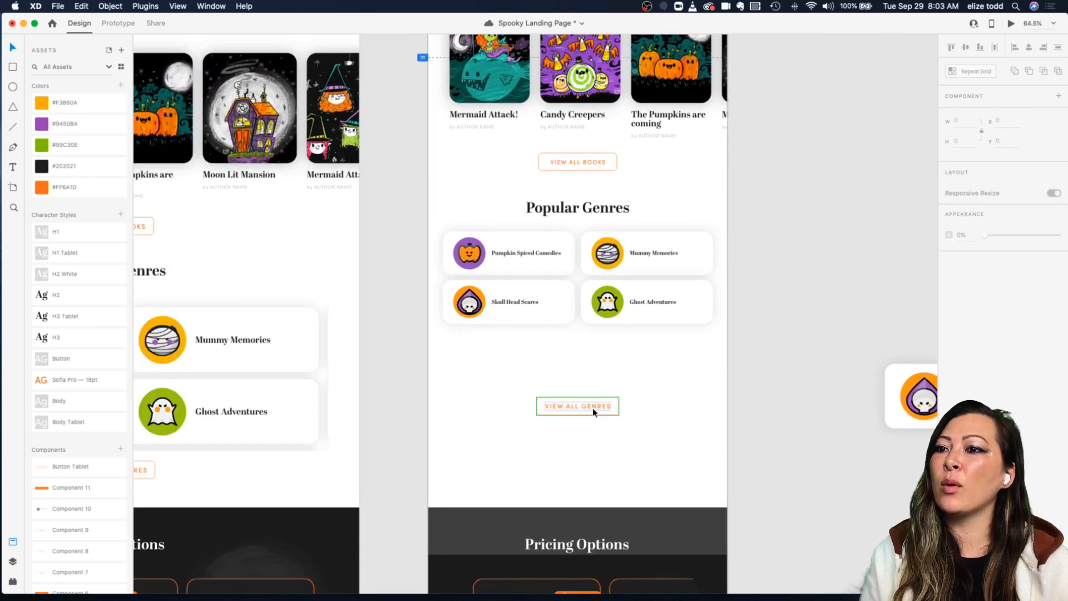
drag(592, 408, 586, 393)
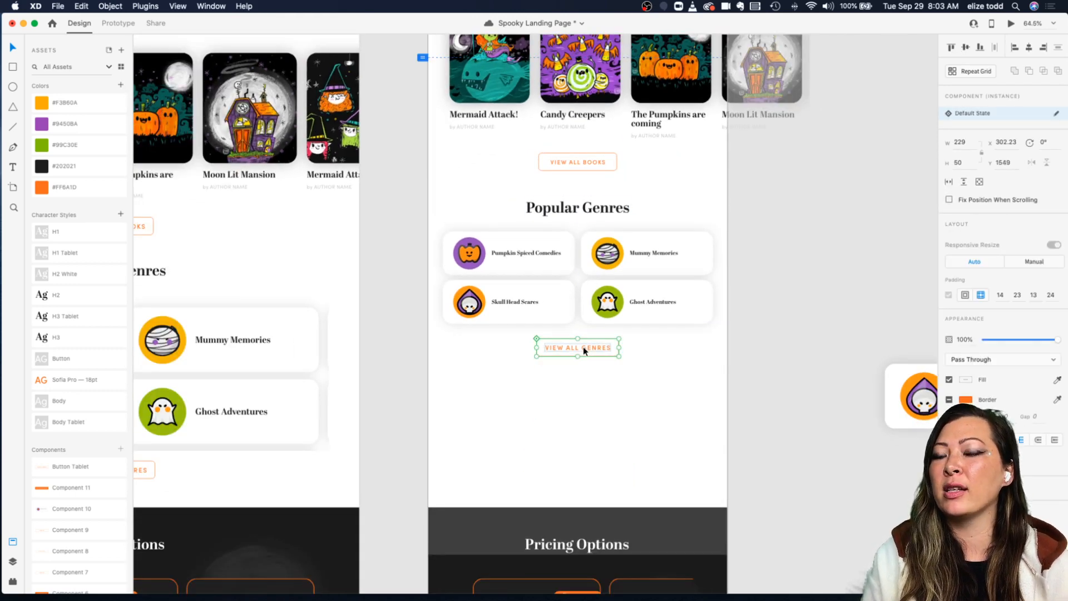
click(640, 373)
Step: Apply the H3 Tablet character style to the Pumpkin Spiced Comedies title on the tablet artboard
scroll(524, 310, up, 5)
click(502, 294)
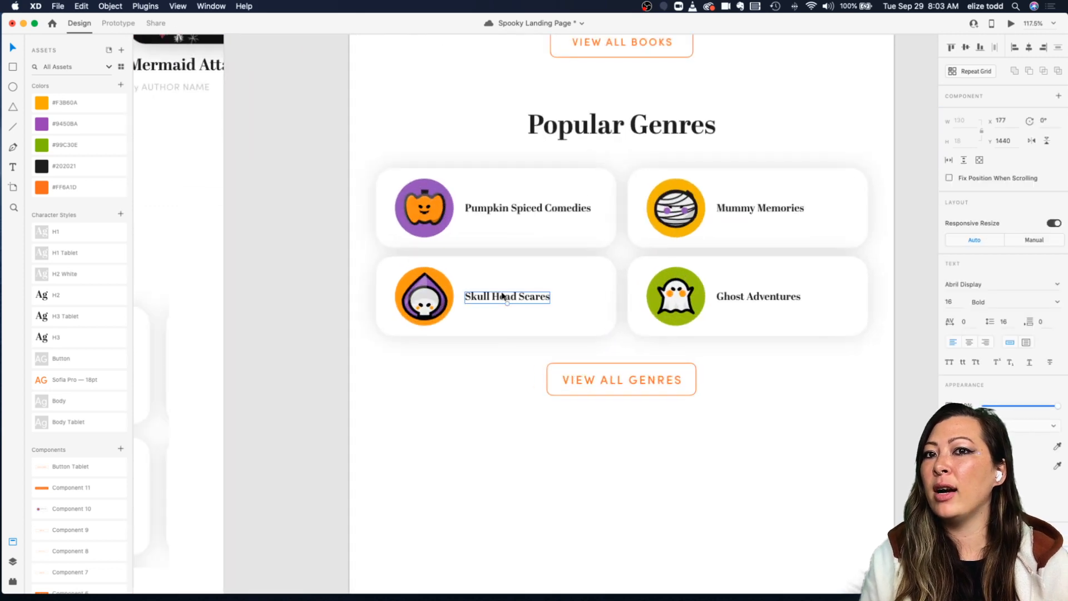
scroll(502, 297, down, 4)
scroll(473, 296, up, 5)
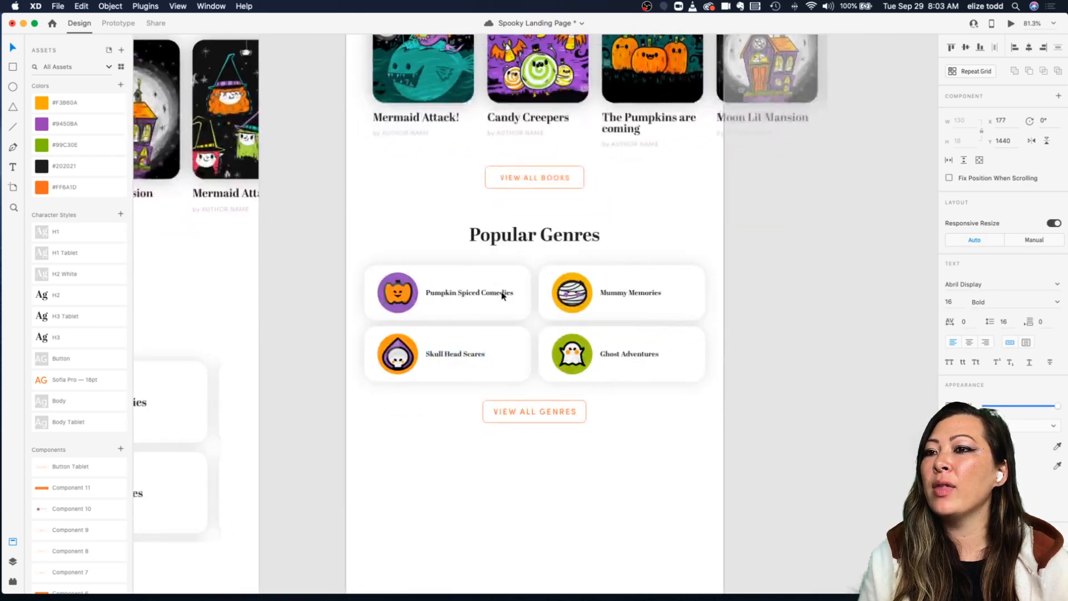
shift+click(466, 294)
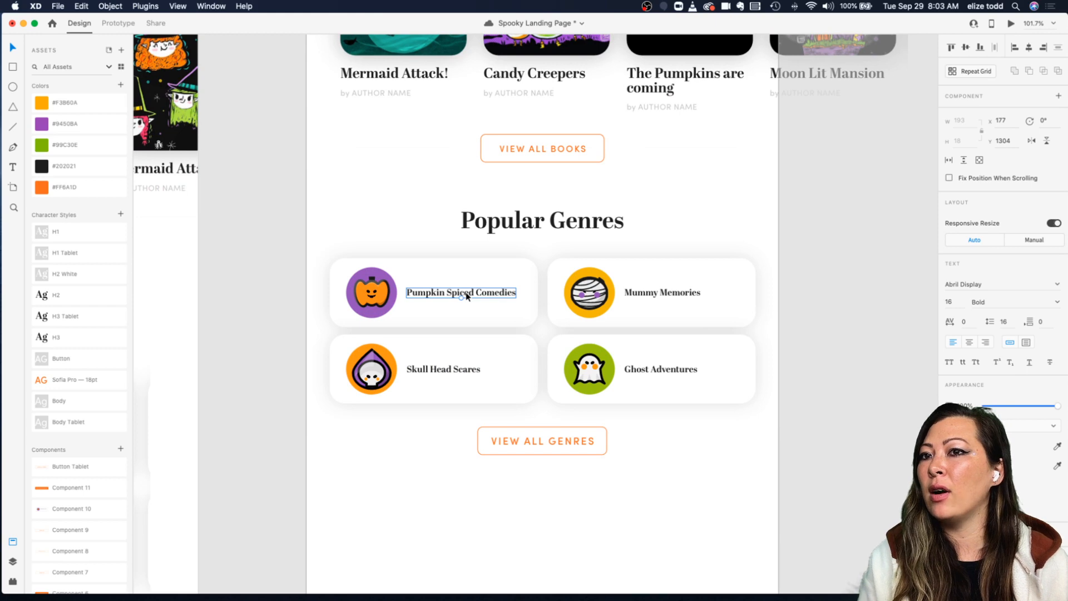
scroll(466, 297, down, 5)
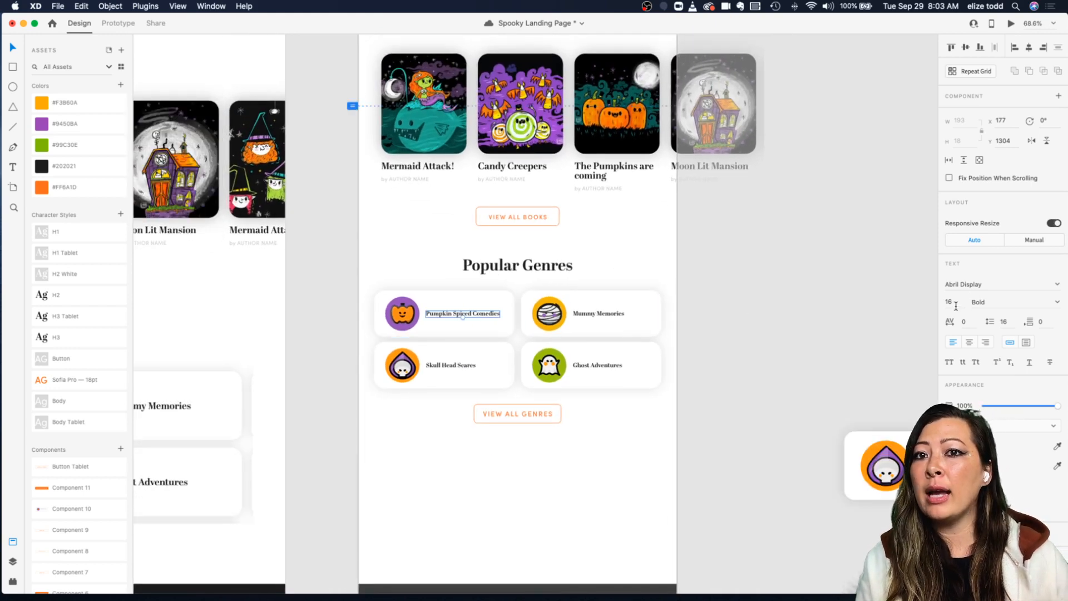
double_click(433, 168)
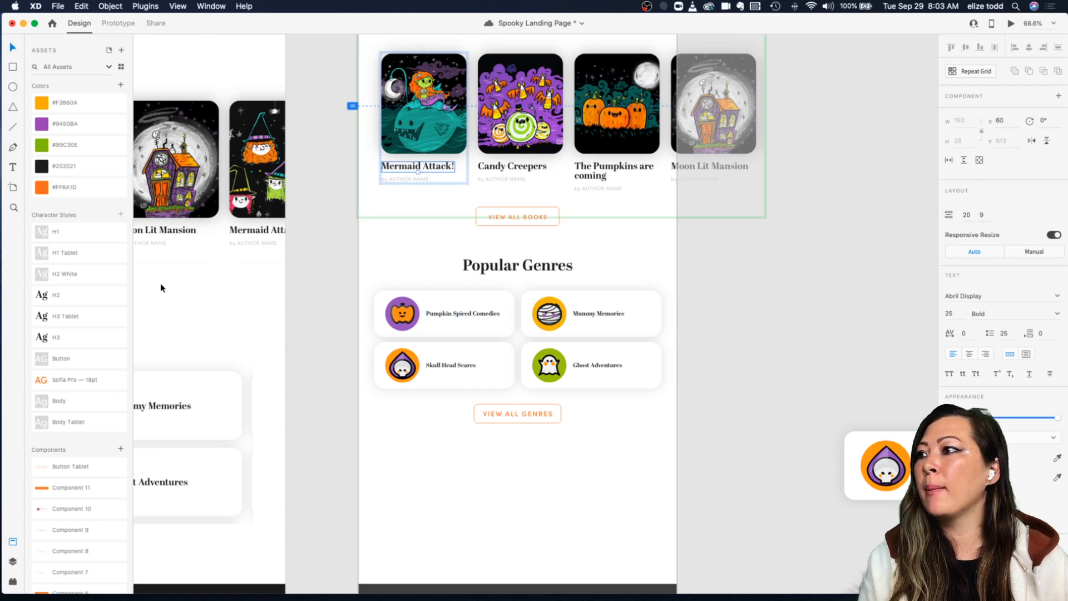
double_click(470, 317)
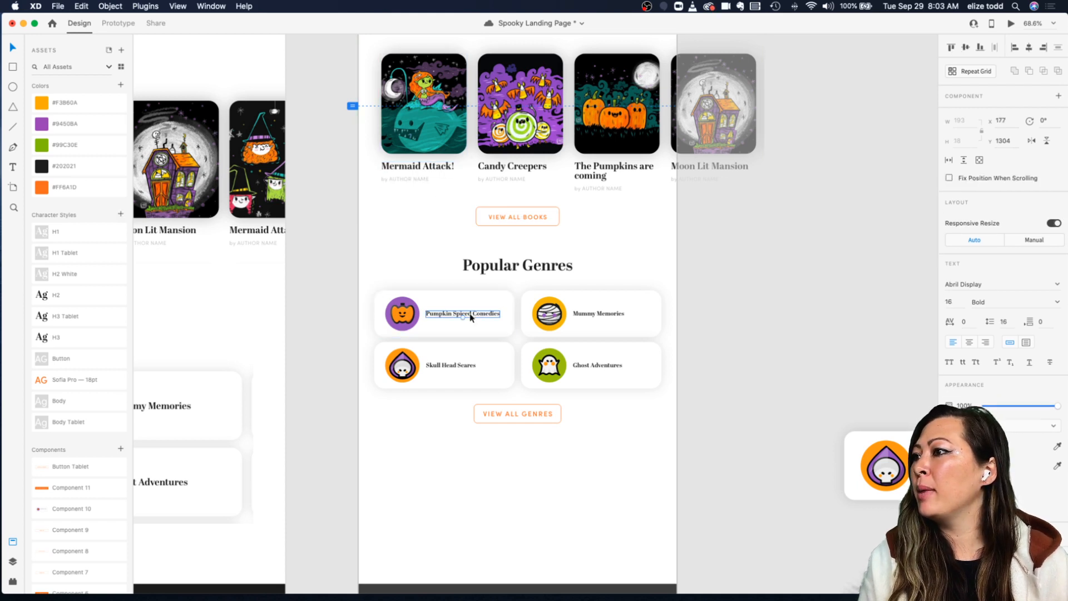
click(73, 324)
Step: Apply the H3 Tablet style to the Skull Head Scares, Mummy Memories and Ghost Adventures titles
scroll(464, 331, up, 3)
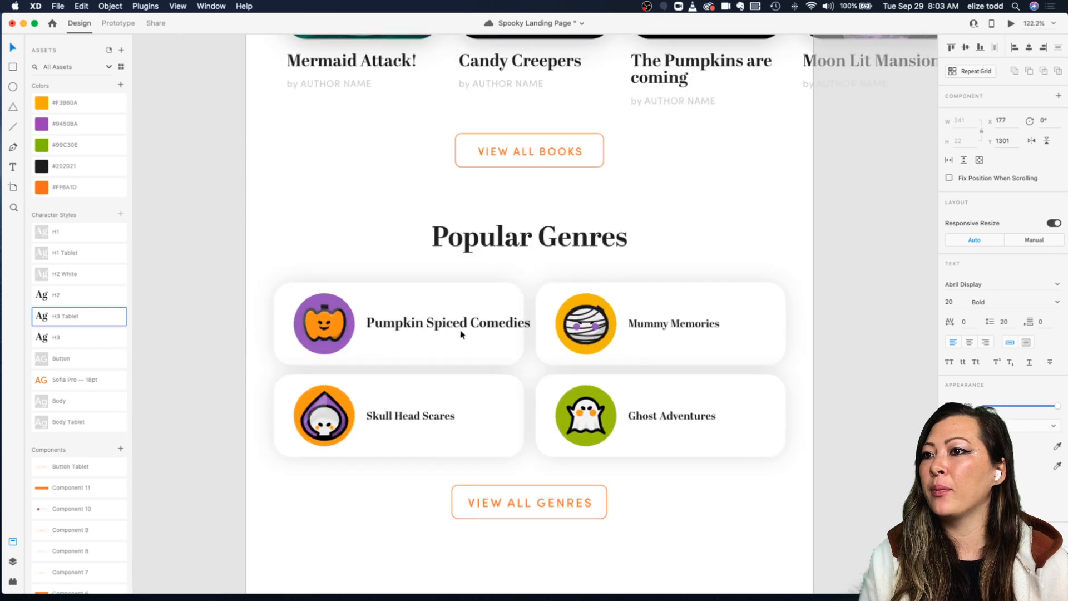
click(398, 416)
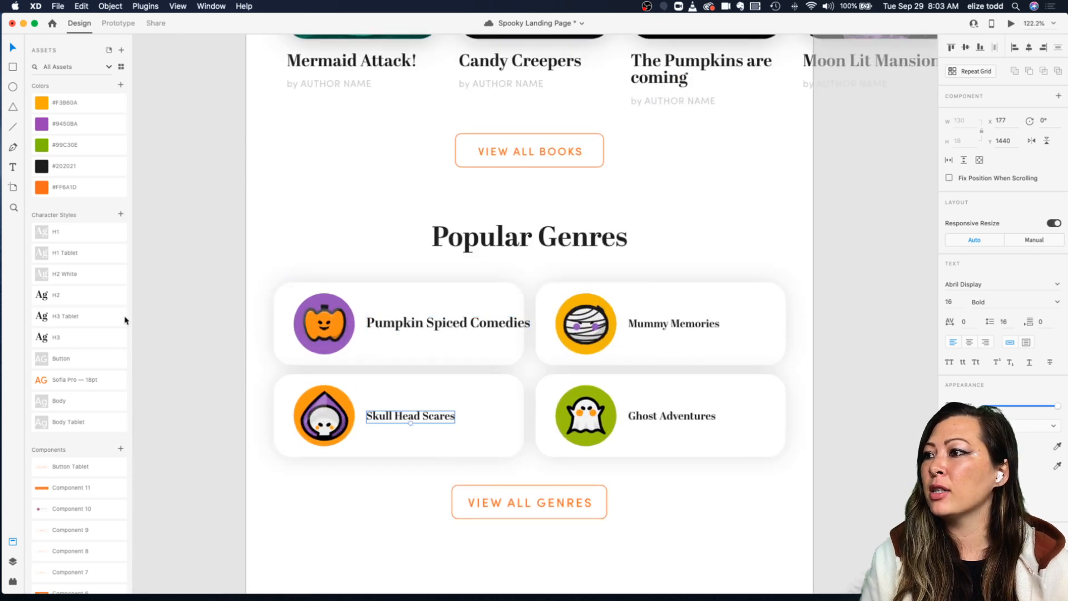
click(76, 315)
click(678, 327)
click(67, 316)
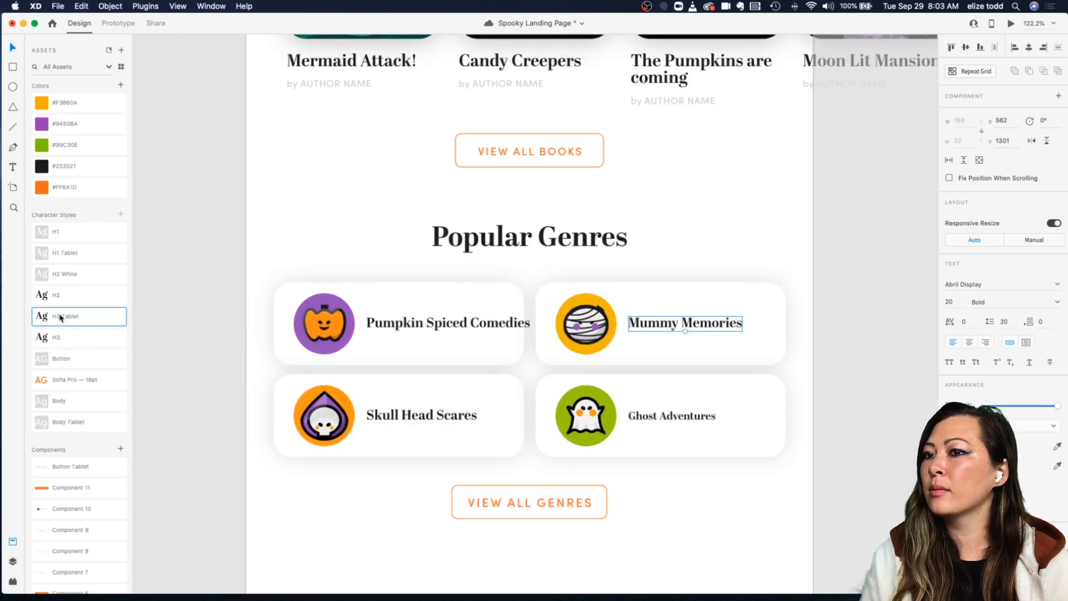
click(660, 420)
click(79, 319)
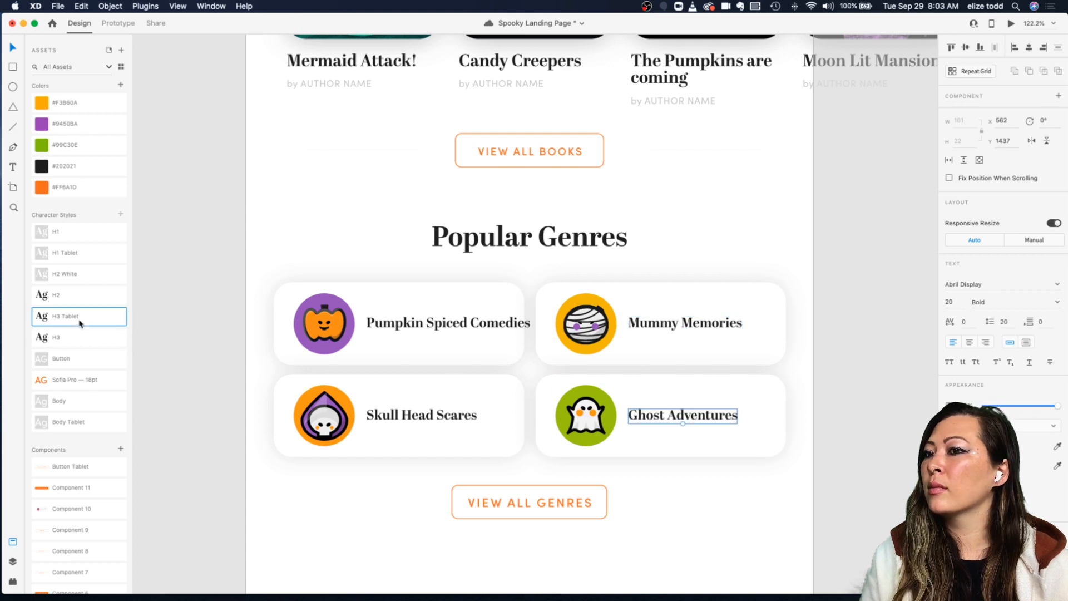
Step: Break the Pumpkin Spiced Comedies title onto two lines after Spiced and nudge it to center vertically in its card
click(478, 323)
double_click(477, 322)
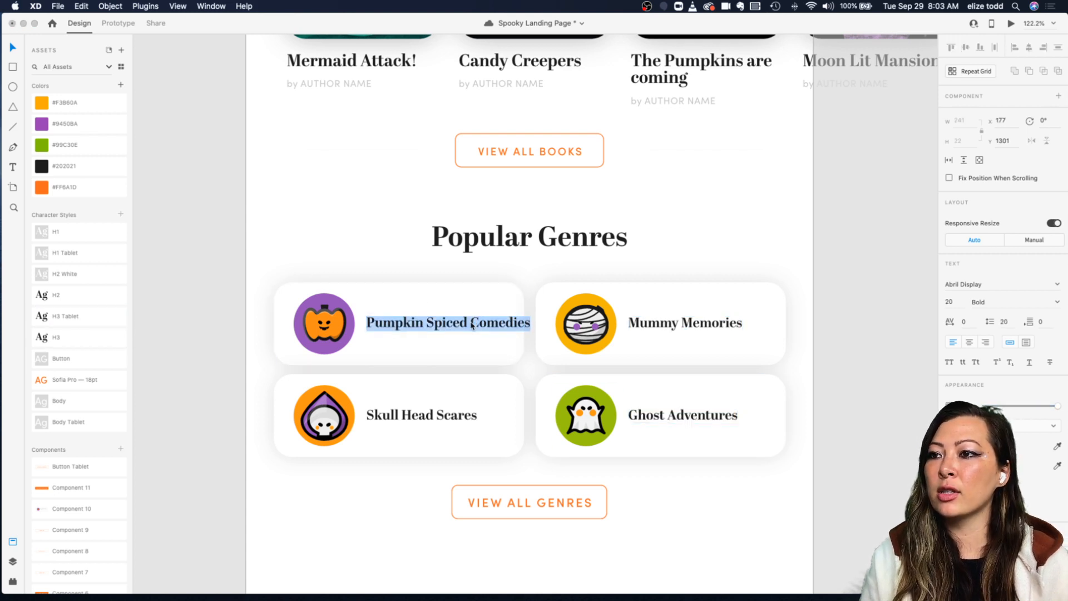
click(470, 323)
key(Return)
key(Escape)
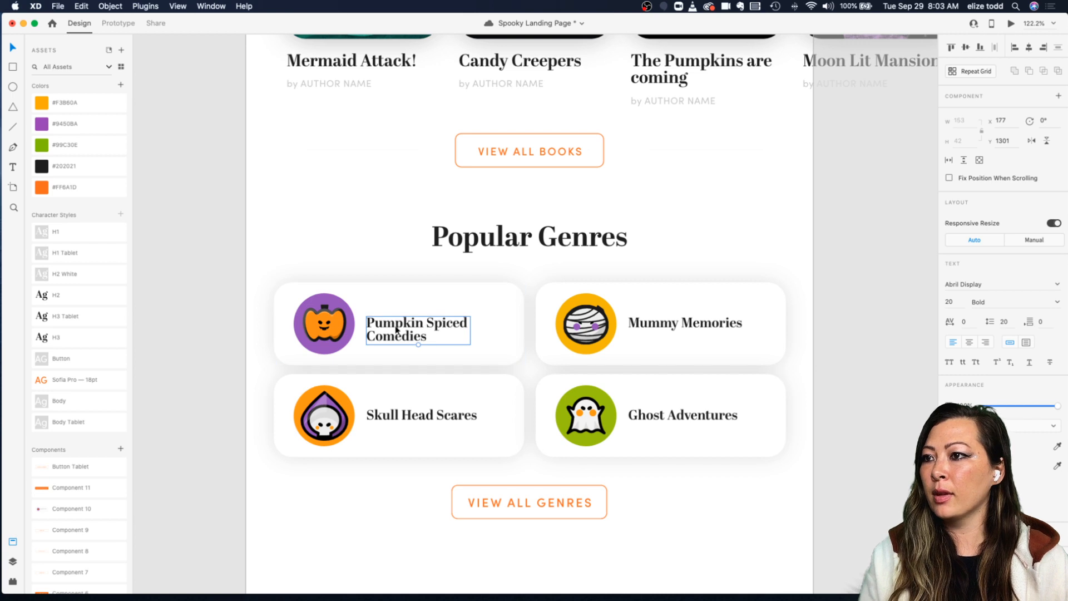
drag(397, 330, 397, 326)
key(Escape)
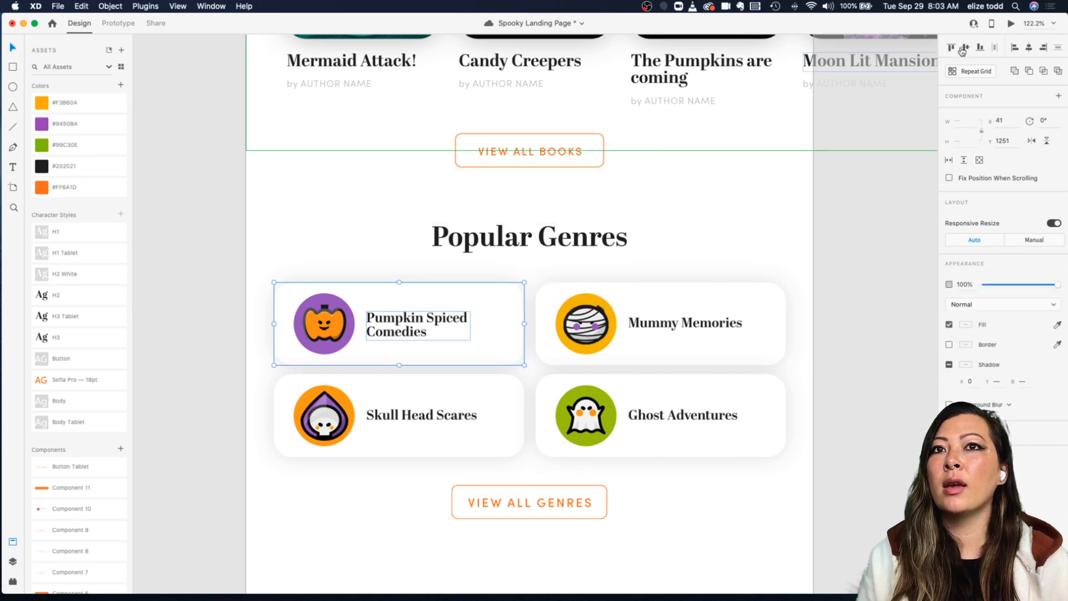
click(746, 259)
Step: Select and delete the stray objects beside the tablet artboard's genre section
scroll(746, 259, down, 5)
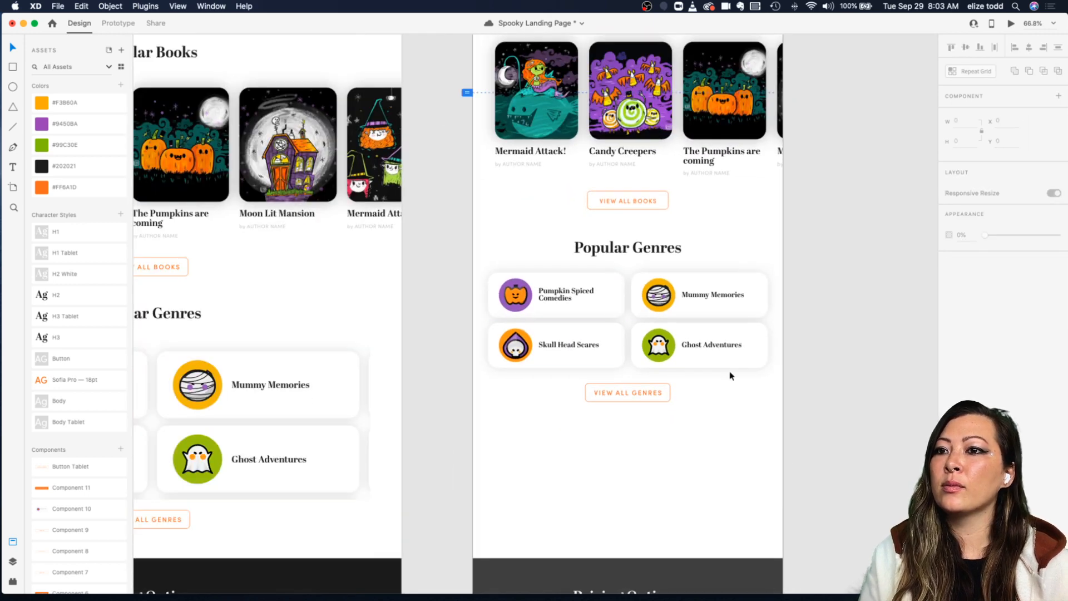
scroll(776, 412, right, 2)
scroll(777, 412, up, 1)
scroll(623, 433, right, 2)
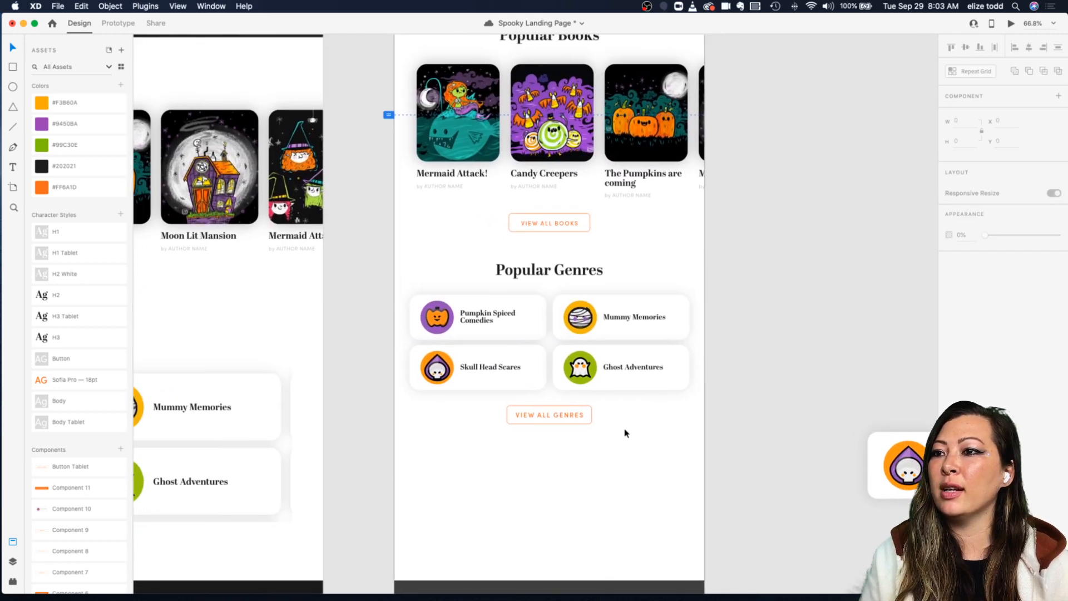
scroll(609, 431, down, 4)
scroll(719, 430, down, 4)
drag(657, 392, 886, 480)
key(Delete)
Step: Review the tablet artboard's genre and pricing sections against the desktop layout
scroll(453, 411, up, 5)
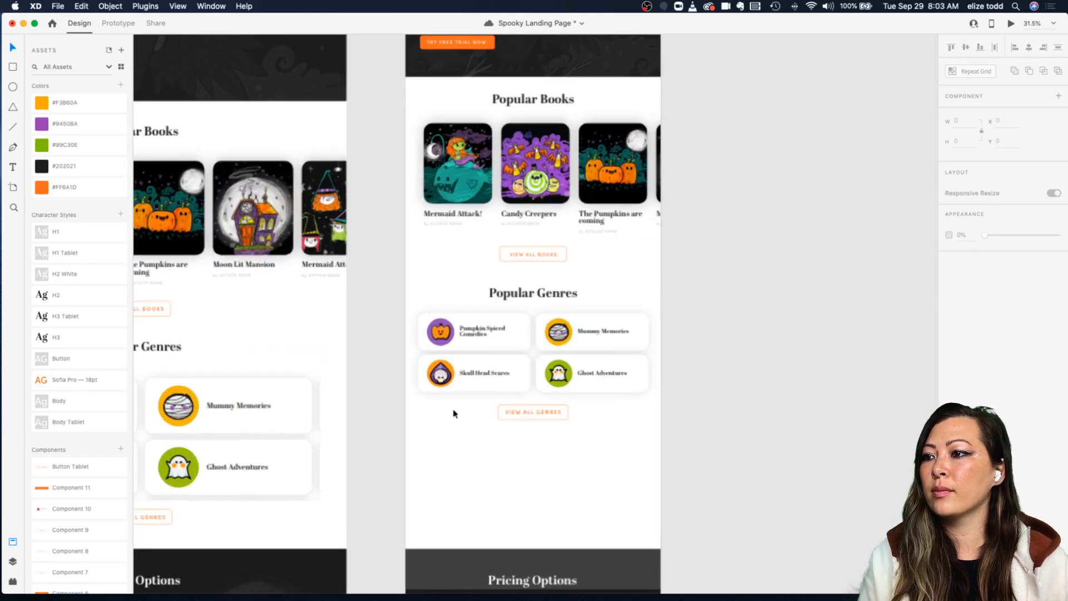
click(502, 414)
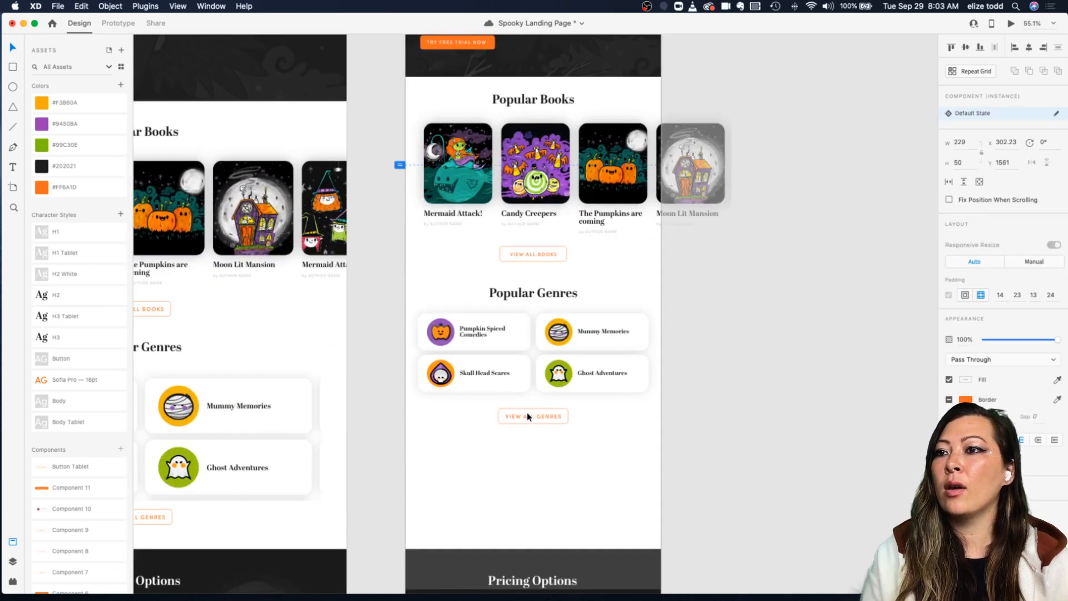
click(708, 454)
scroll(708, 454, down, 8)
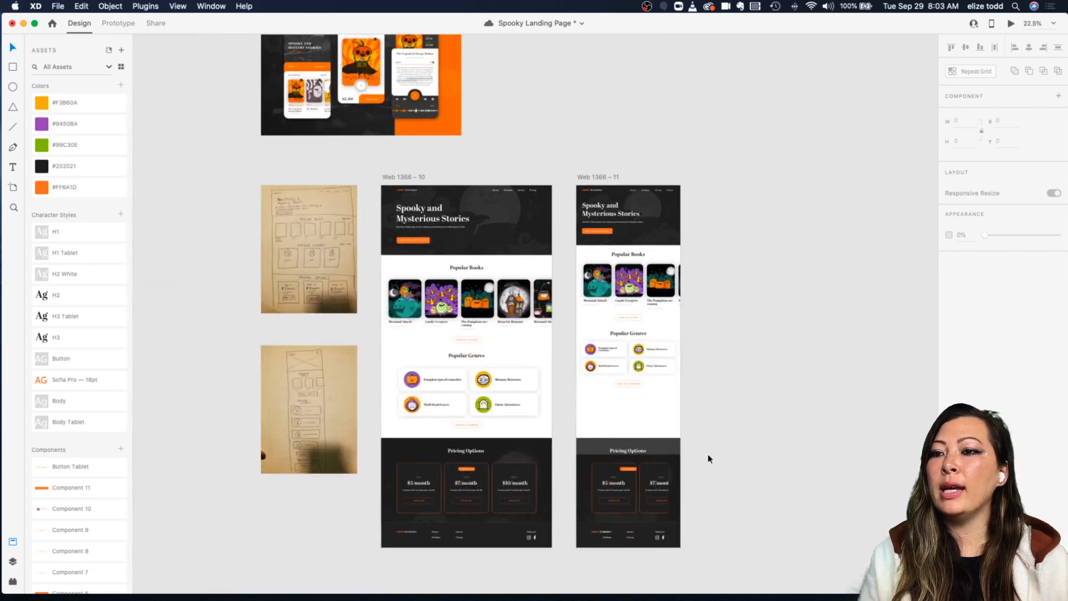
scroll(708, 454, up, 3)
scroll(642, 417, down, 1)
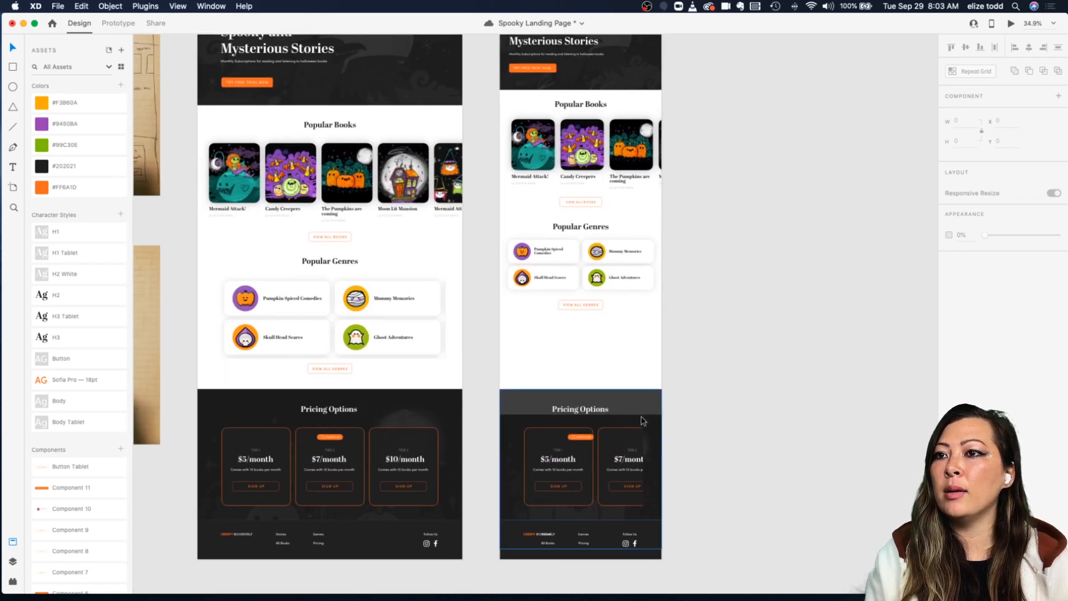
scroll(515, 400, up, 3)
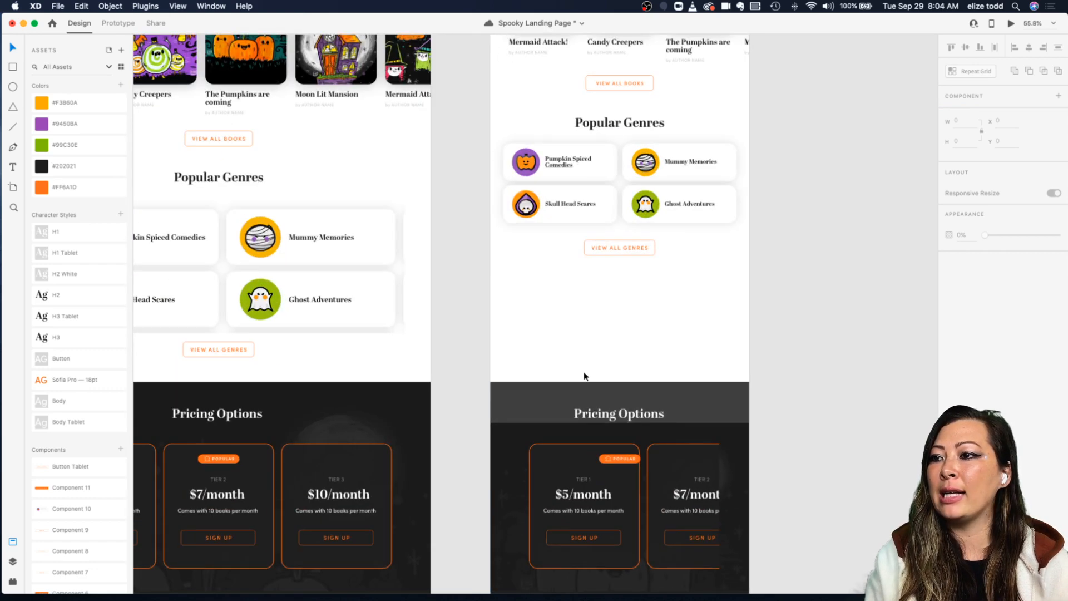
scroll(584, 376, down, 5)
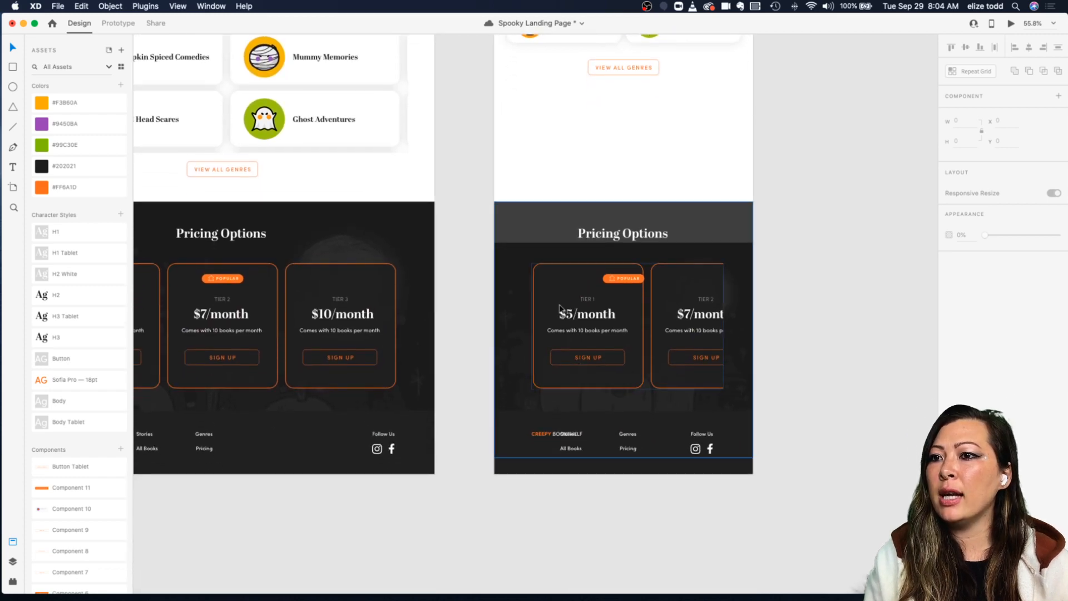
scroll(536, 334, up, 10)
scroll(537, 333, up, 5)
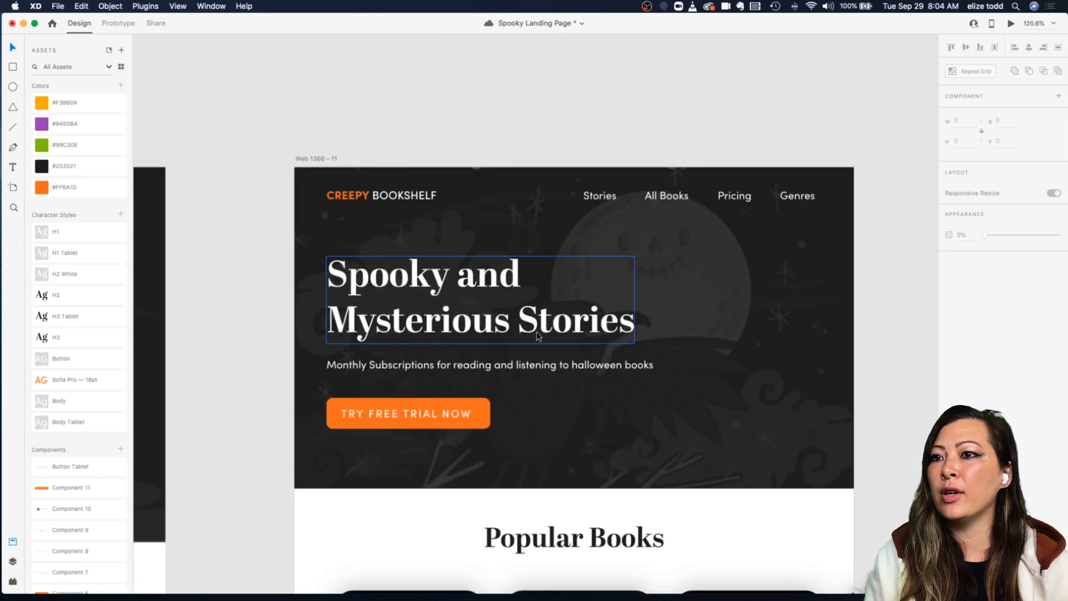
scroll(714, 349, down, 10)
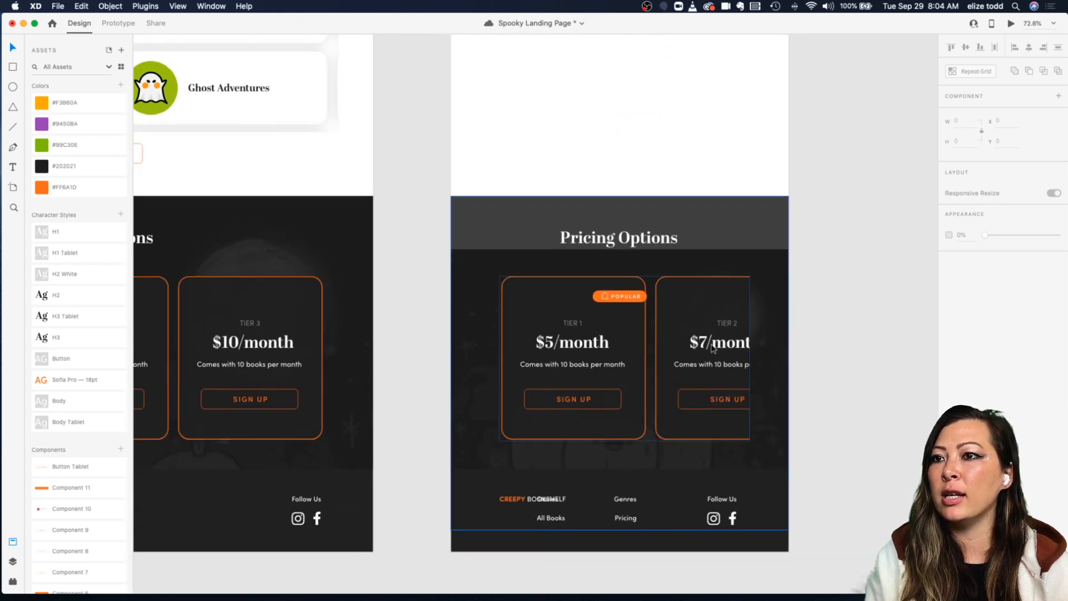
scroll(490, 234, up, 3)
drag(486, 284, 642, 279)
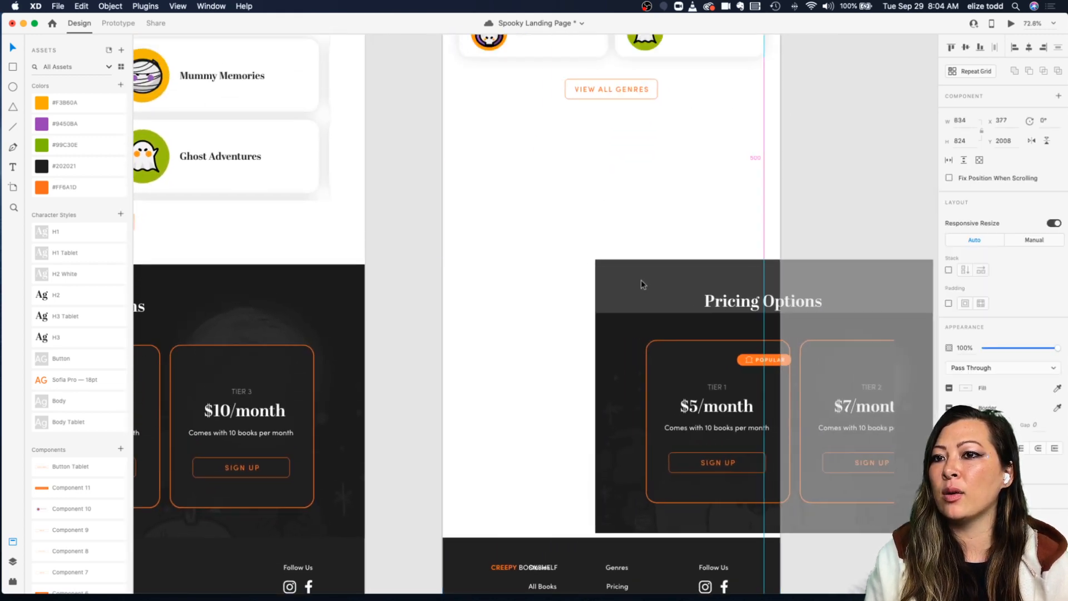
key(super+z)
drag(466, 371, 548, 329)
key(super+z)
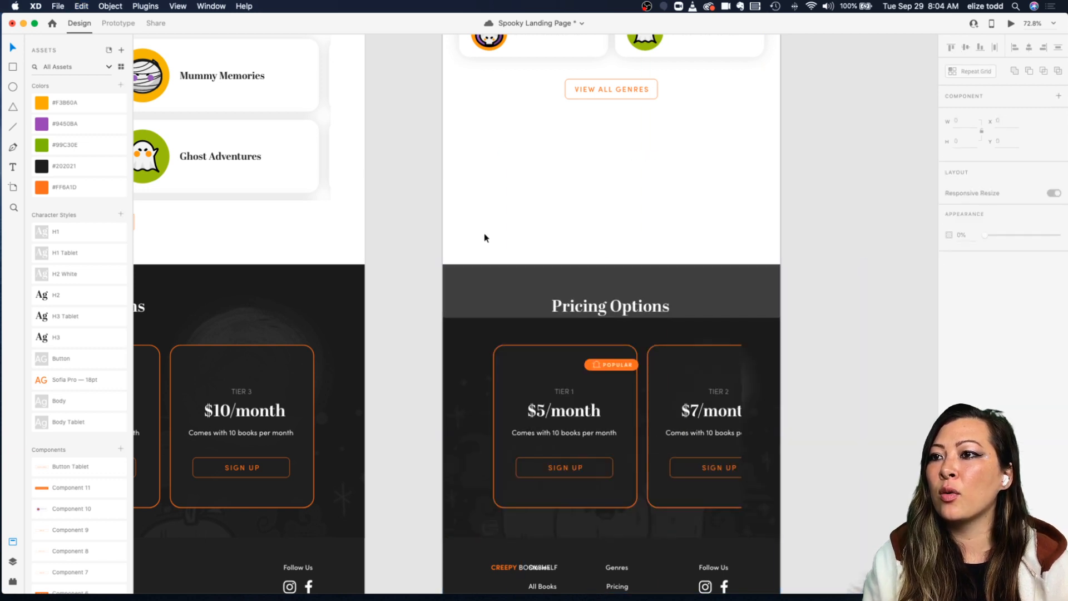
Step: Move the pricing section's background image up so it fills the top of the tablet pricing section
click(486, 288)
drag(485, 286, 596, 286)
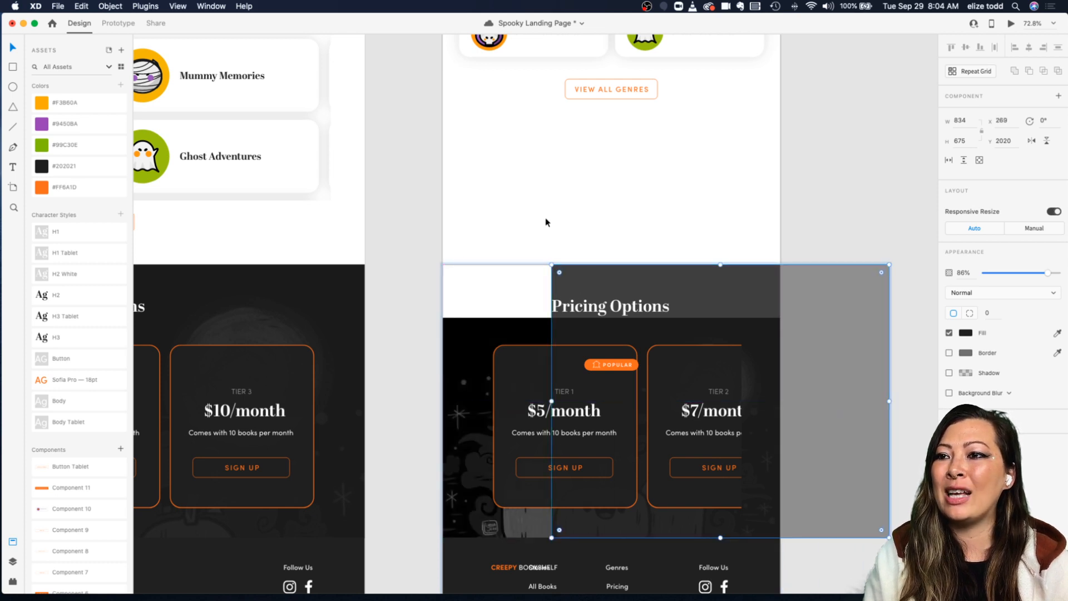
click(476, 351)
scroll(475, 350, down, 2)
scroll(473, 345, up, 5)
scroll(417, 289, down, 2)
scroll(415, 289, down, 5)
scroll(414, 323, up, 2)
scroll(415, 344, up, 2)
drag(417, 345, 417, 257)
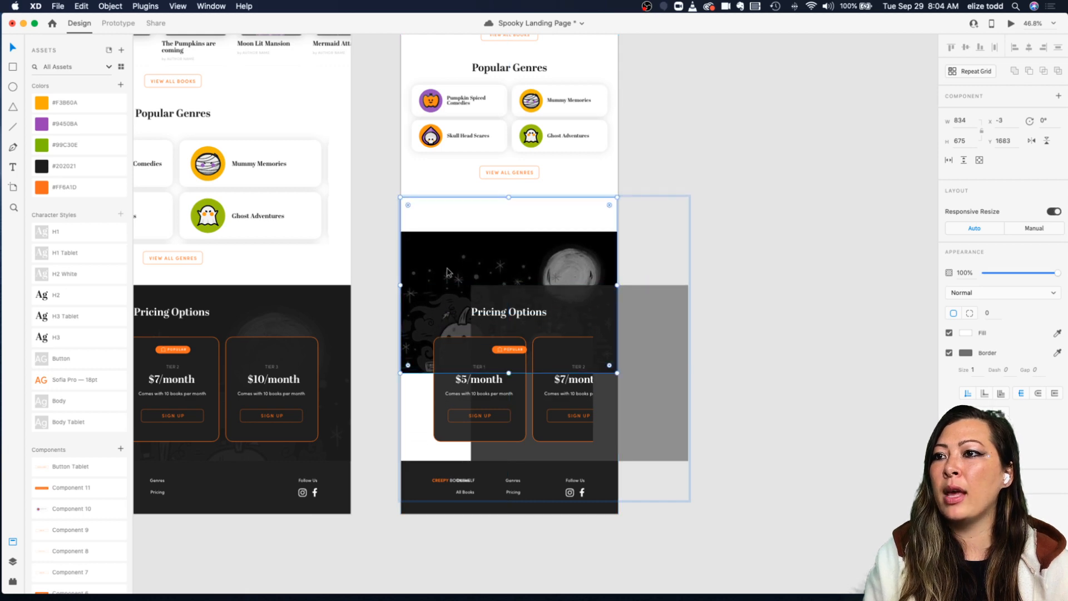
scroll(434, 249, up, 5)
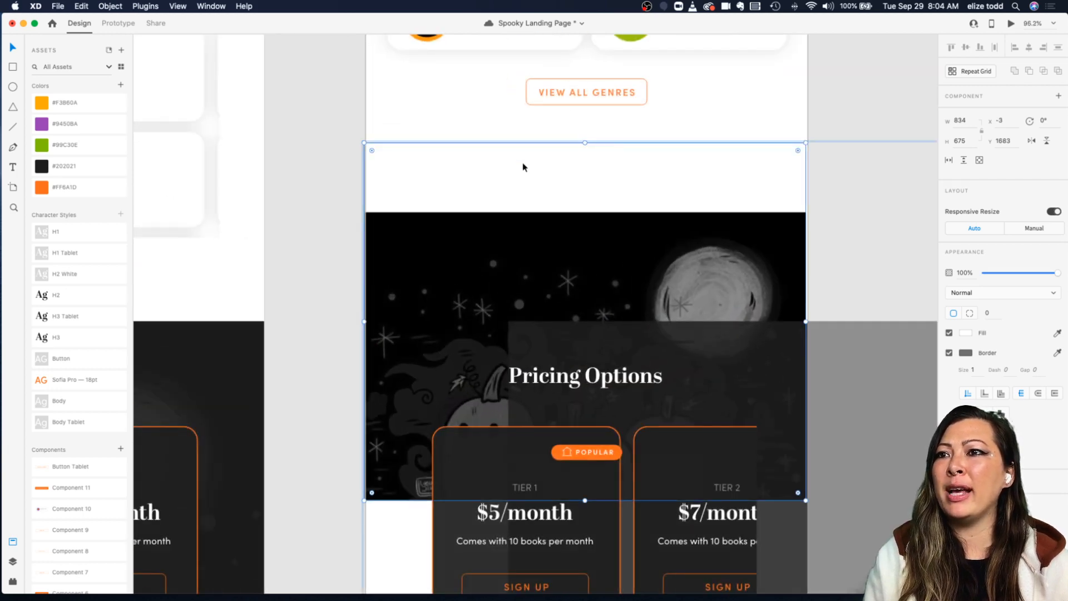
scroll(500, 218, down, 3)
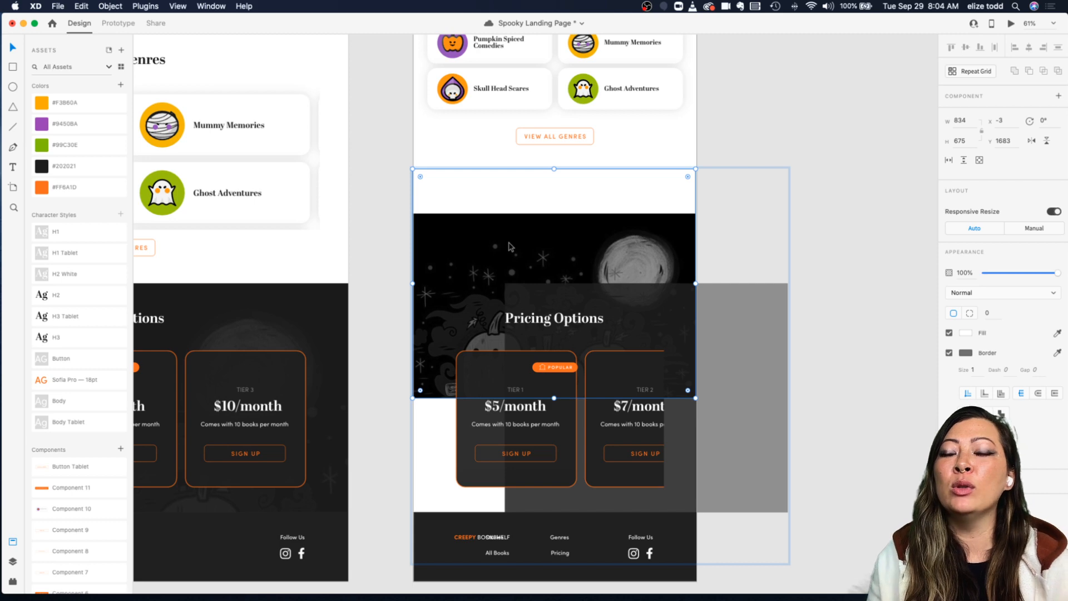
scroll(469, 241, up, 3)
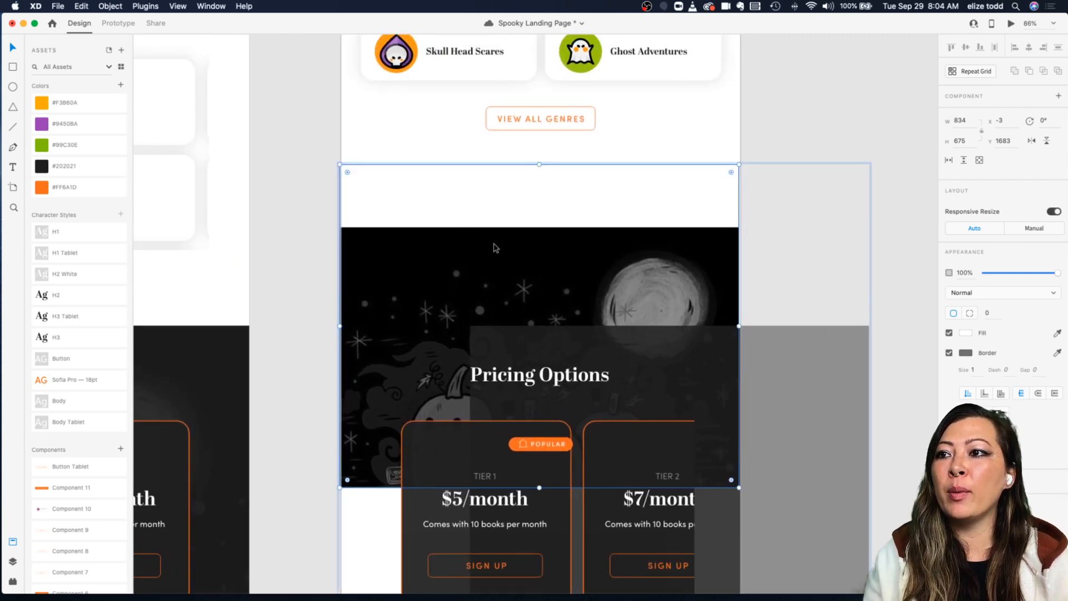
mouse_move(496, 248)
mouse_down()
mouse_move(502, 262)
mouse_move(503, 204)
mouse_up()
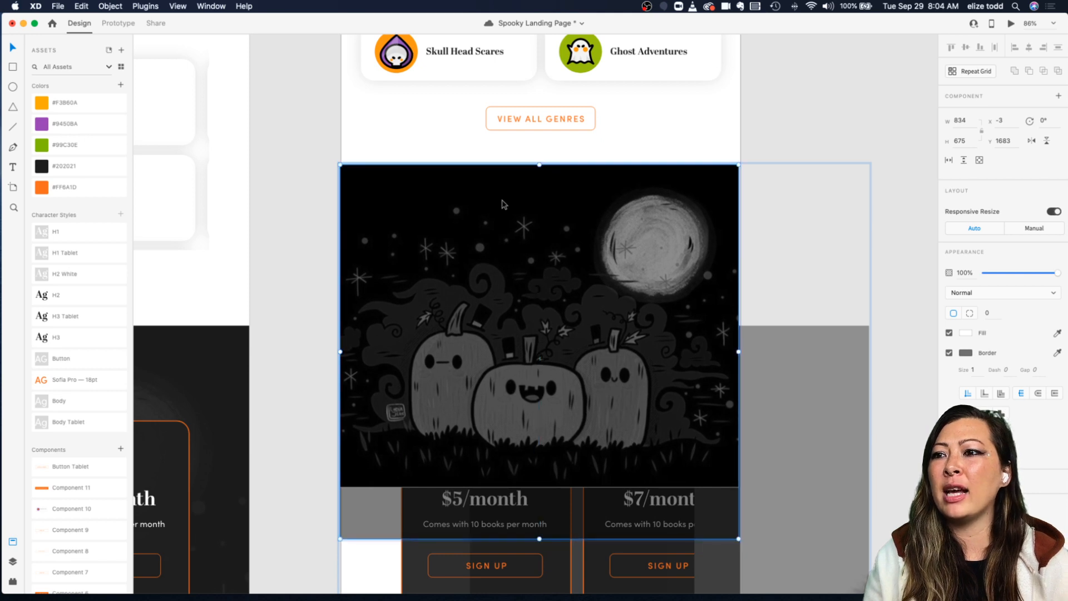
click(315, 243)
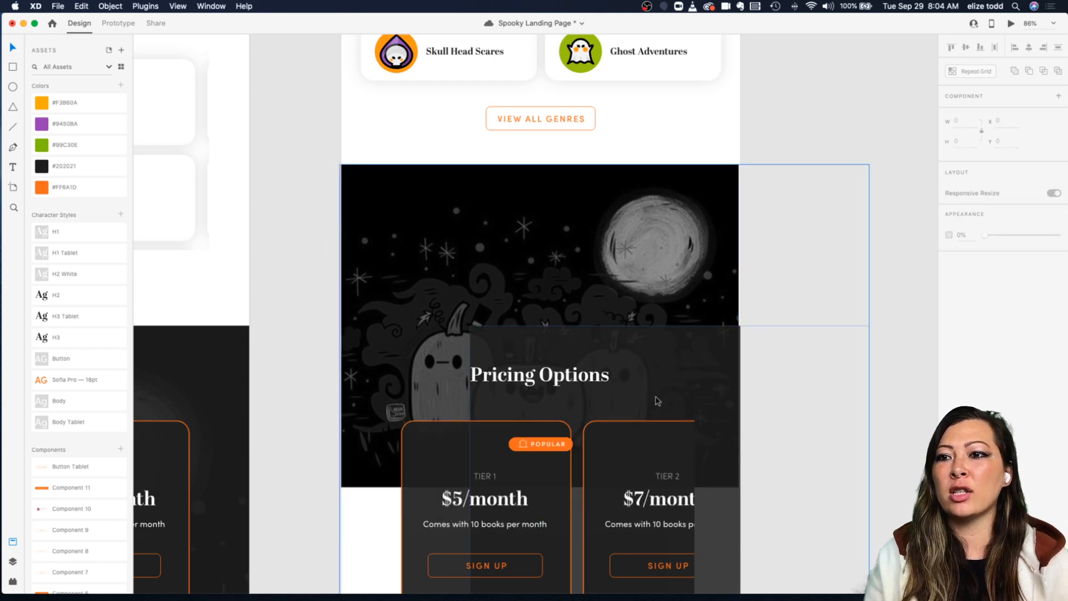
Step: Align the semi-transparent dark overlay rectangle over the background image at the top of the pricing section
scroll(579, 295, down, 3)
scroll(579, 295, up, 4)
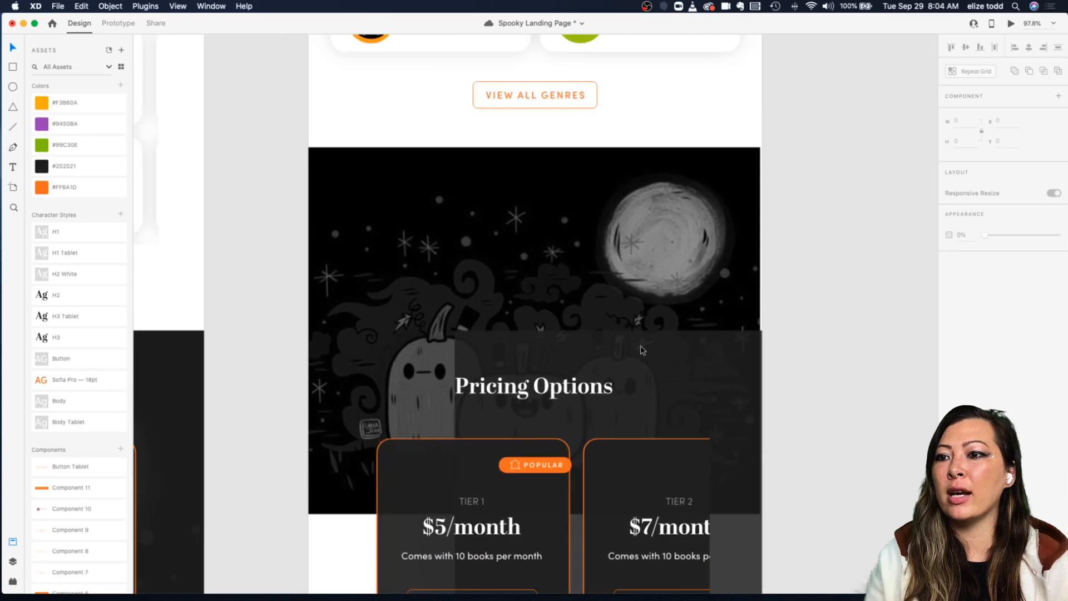
click(654, 360)
scroll(654, 360, down, 3)
double_click(653, 360)
drag(674, 372, 566, 241)
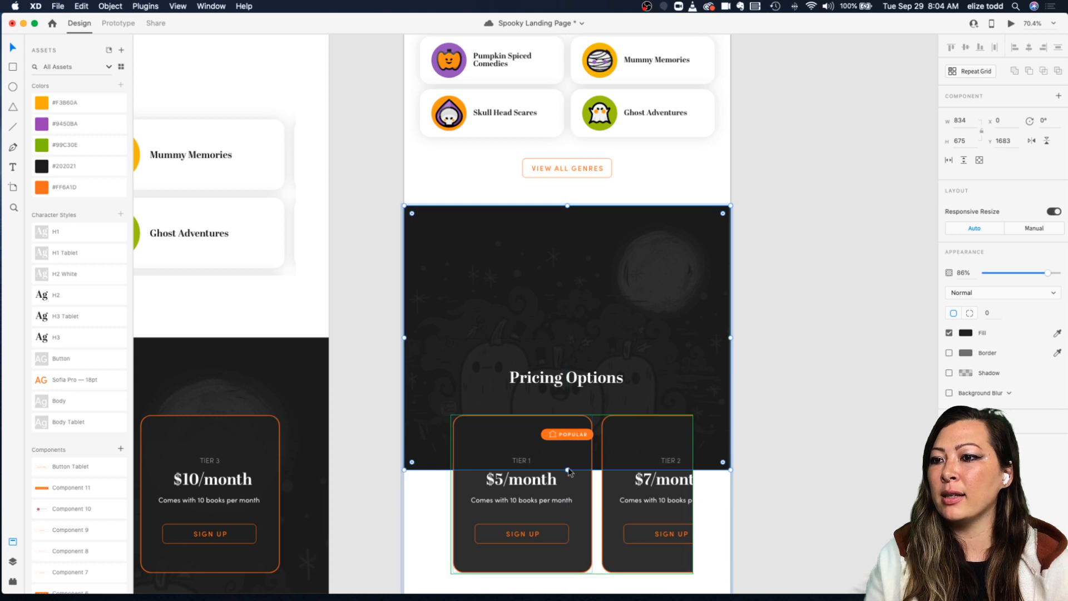
Step: Move the Pricing Options title and cards up into the dark section, and place the POPULAR badge on the Tier 2 card
drag(545, 386, 545, 246)
drag(525, 470, 518, 323)
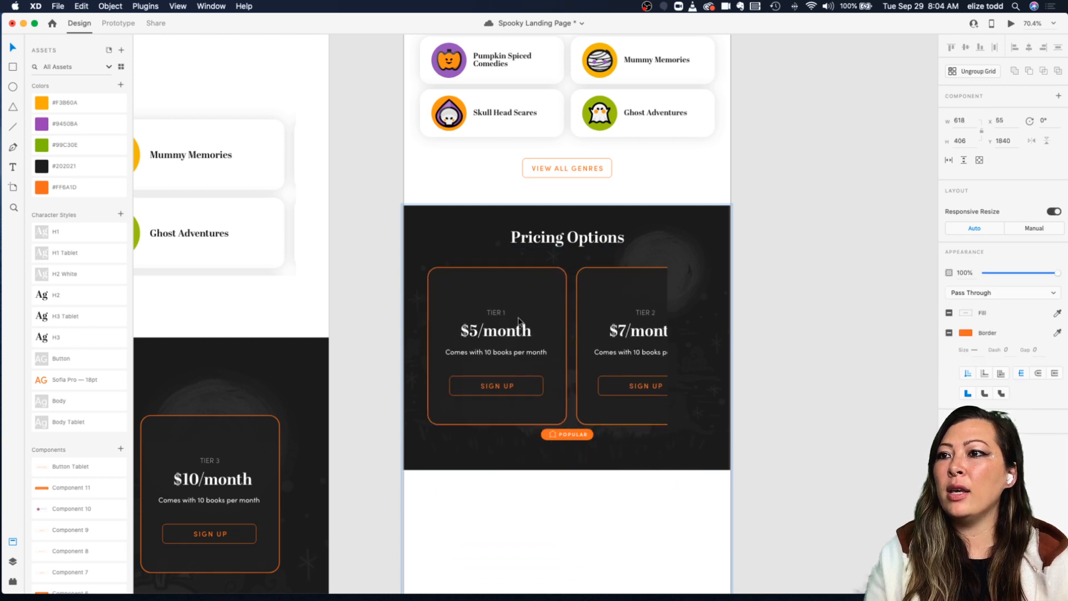
drag(584, 440, 651, 289)
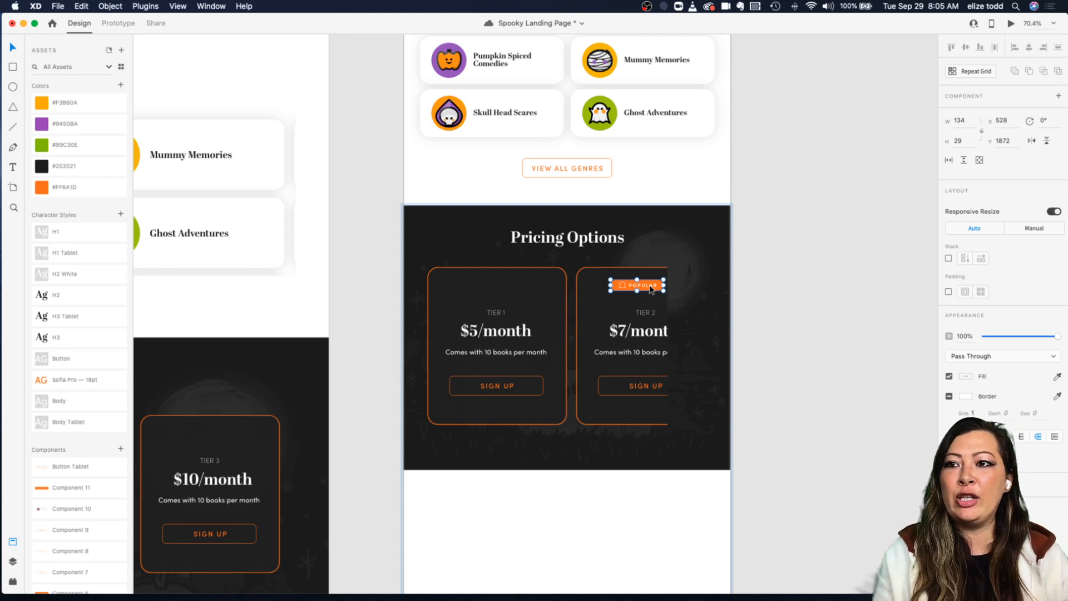
Step: Compare the tablet pricing section with the desktop pricing section
scroll(651, 290, left, 3)
scroll(651, 290, down, 5)
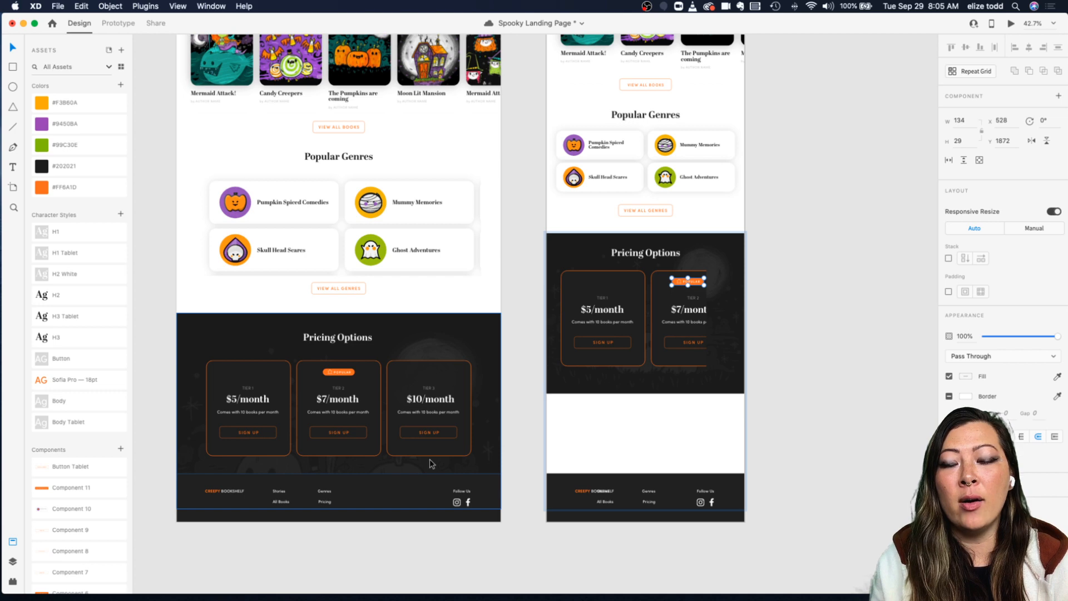
scroll(430, 463, down, 3)
scroll(429, 463, left, 3)
scroll(498, 303, up, 5)
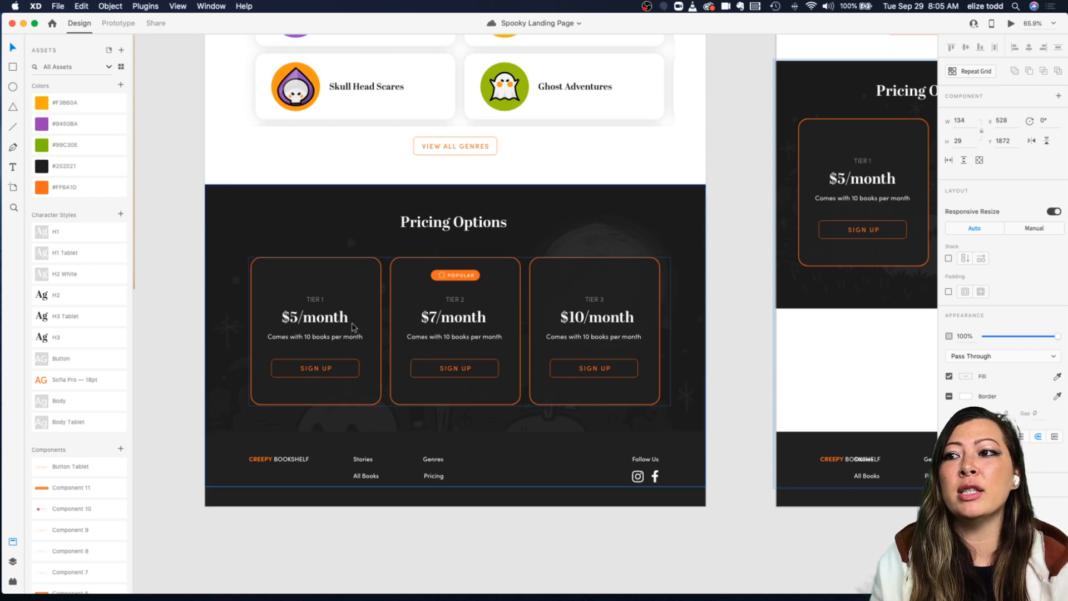
scroll(318, 488, down, 3)
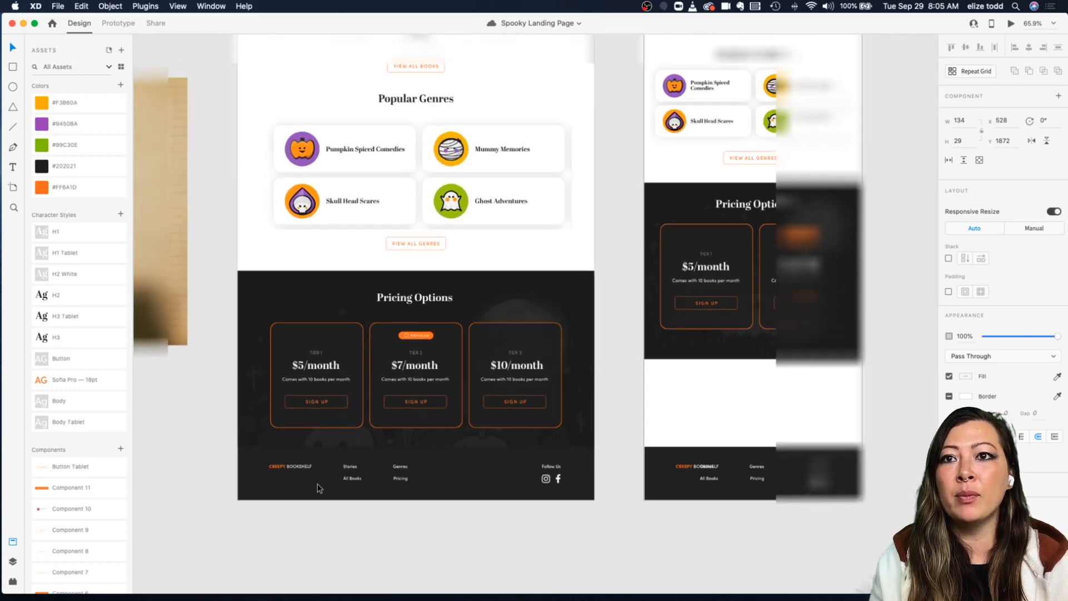
scroll(318, 488, right, 2)
scroll(318, 488, right, 1)
click(669, 228)
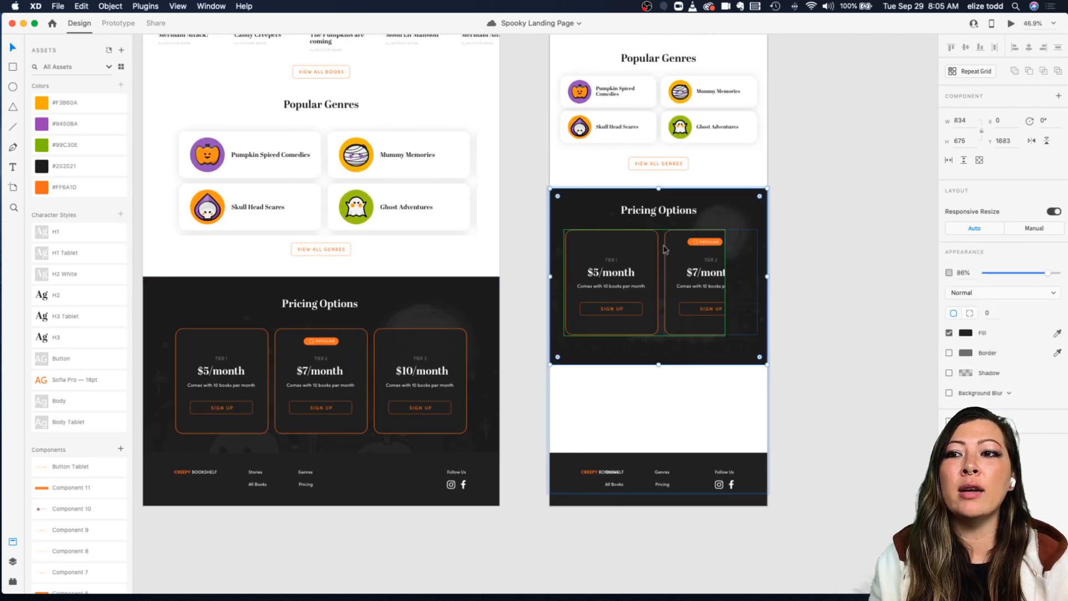
click(668, 264)
drag(644, 336, 691, 564)
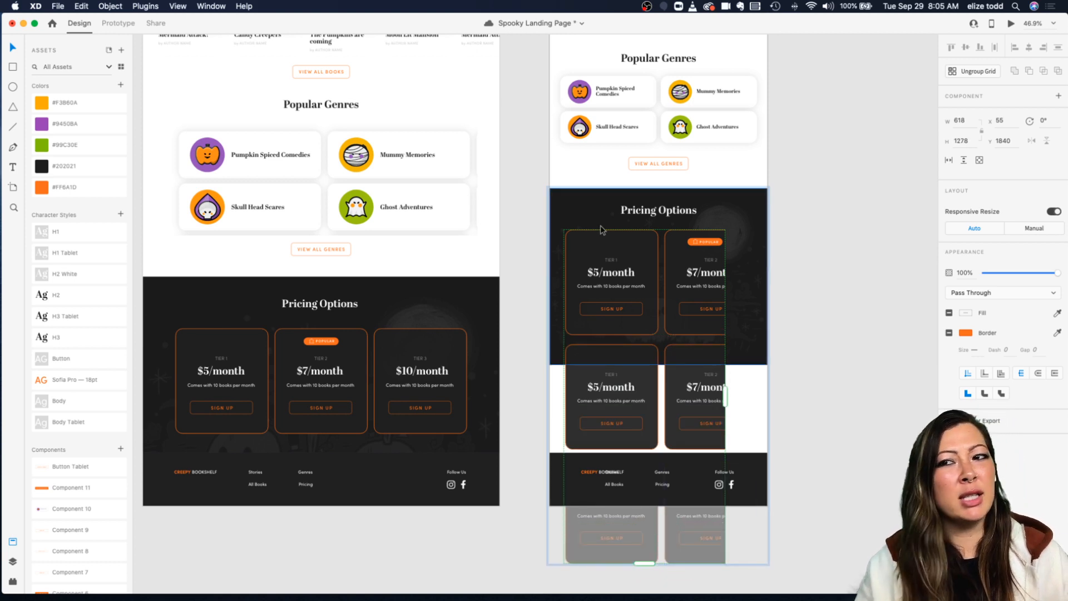
key(ctrl+z)
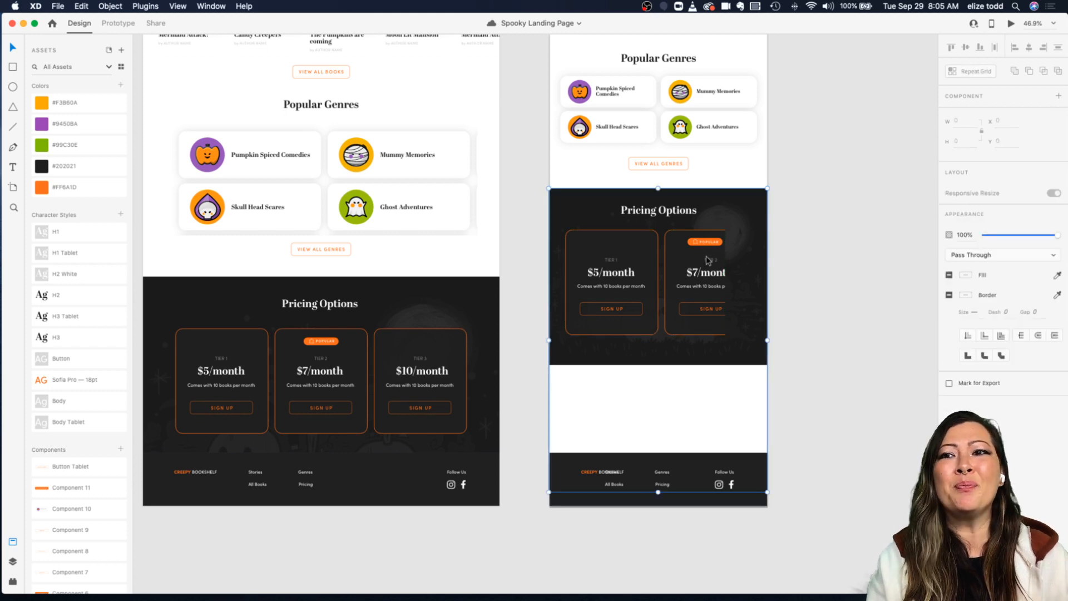
Step: Extend the pricing cards repeat grid horizontally to add a third card on the tablet artboard
click(707, 260)
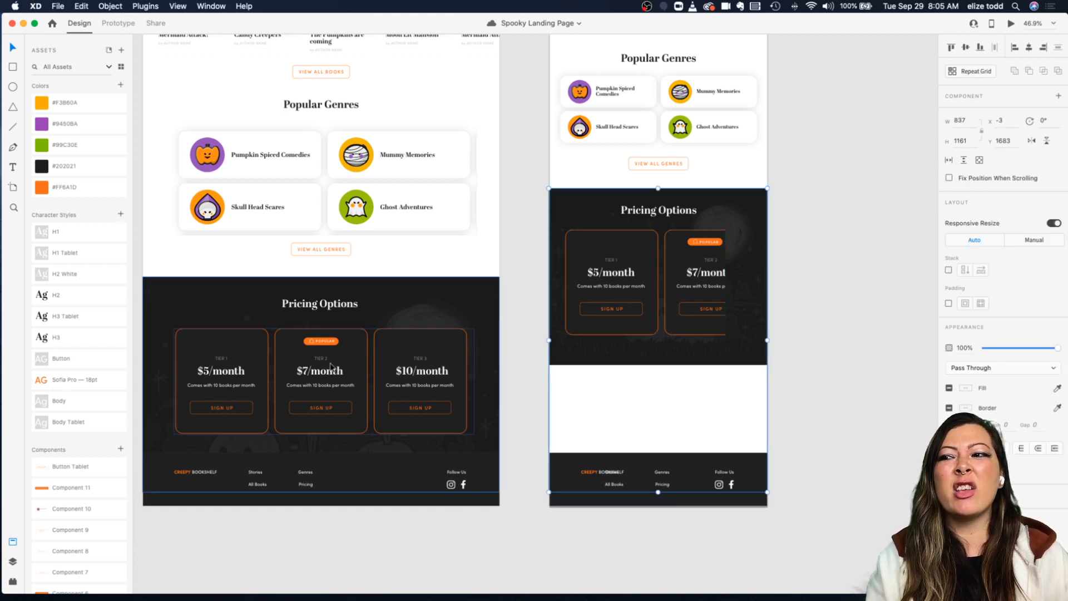
scroll(322, 372, left, 2)
scroll(322, 372, up, 5)
scroll(397, 305, down, 5)
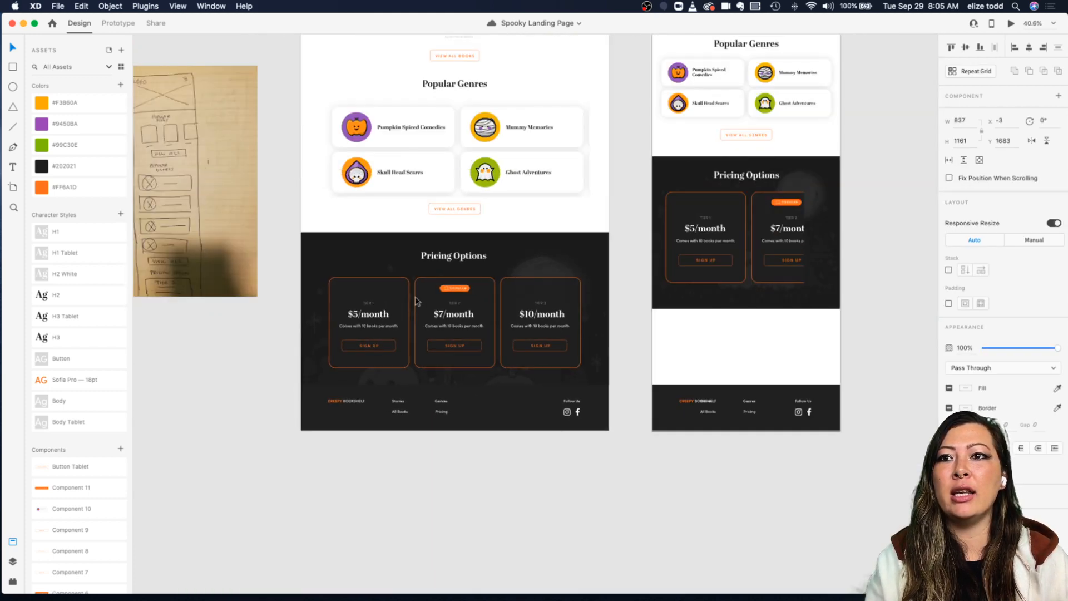
scroll(735, 309, up, 2)
scroll(736, 309, right, 2)
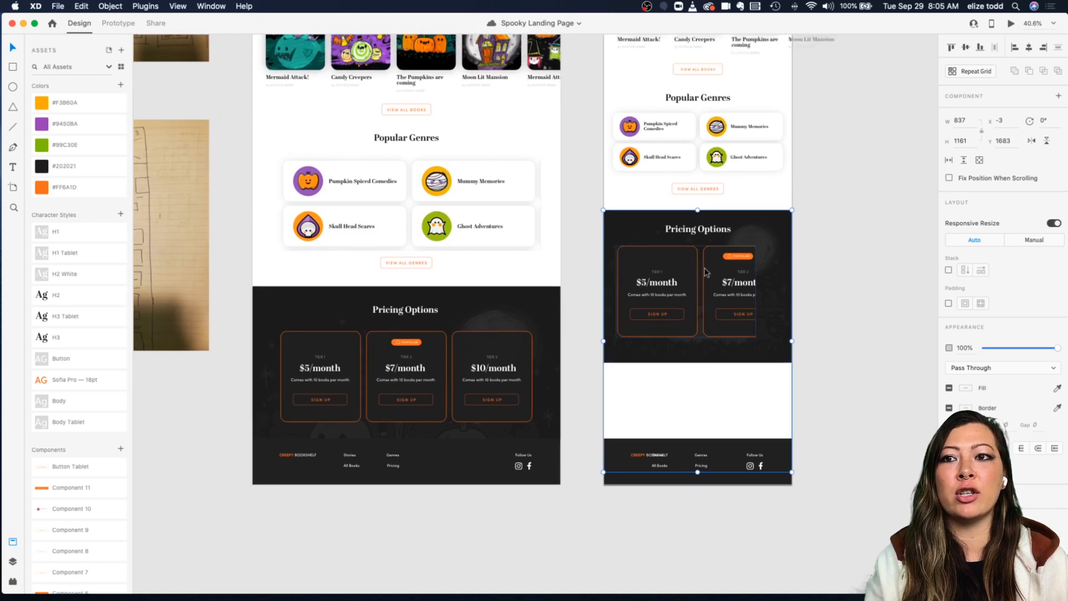
double_click(706, 273)
drag(757, 291, 871, 292)
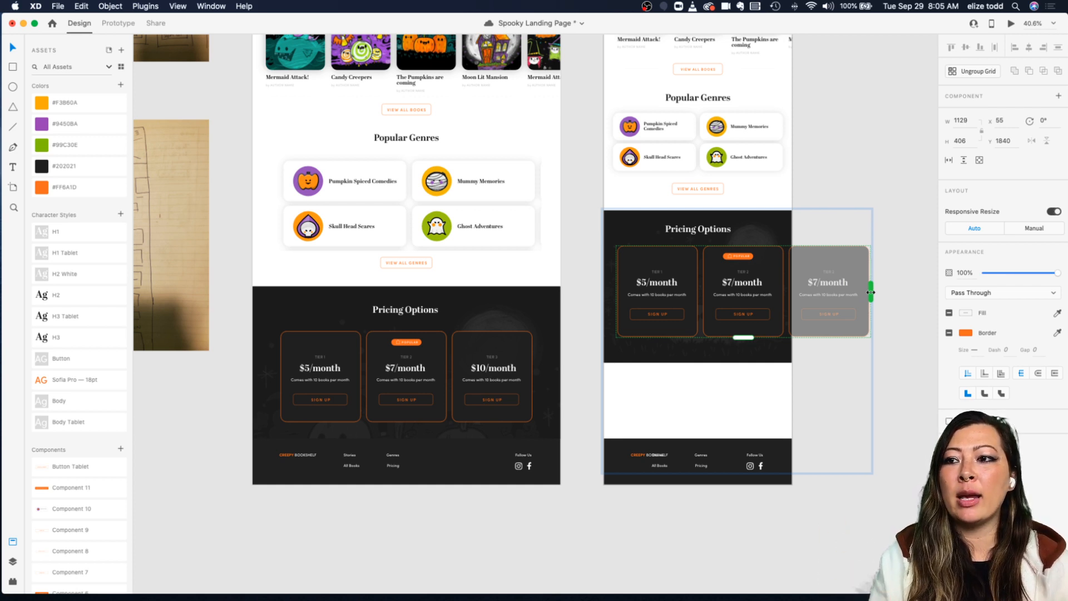
click(903, 292)
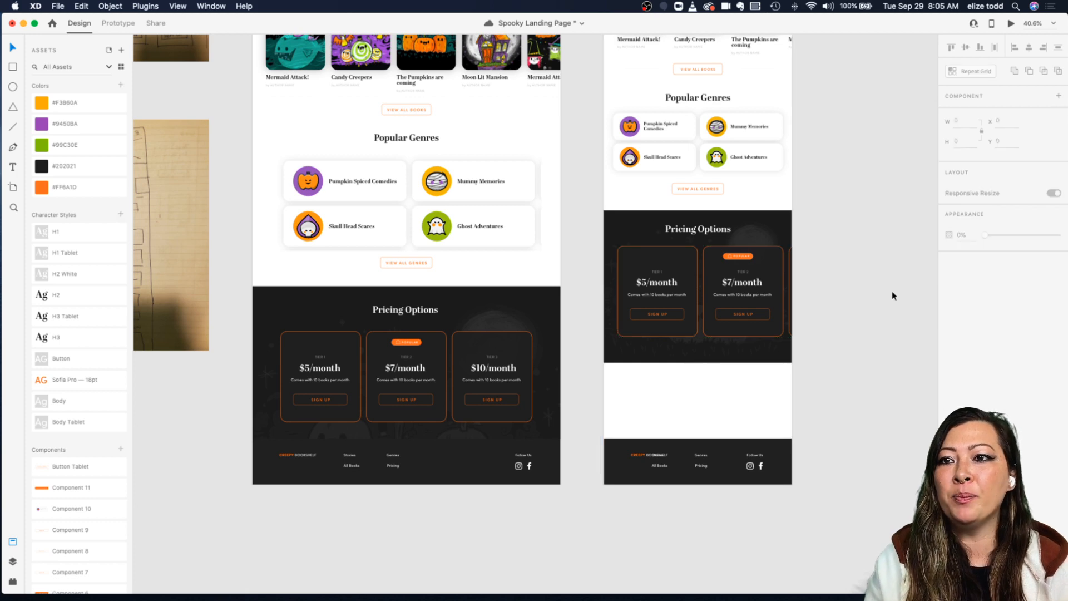
Step: Try resizing the first pricing card from its corner
double_click(660, 293)
scroll(660, 293, right, 3)
scroll(660, 293, up, 4)
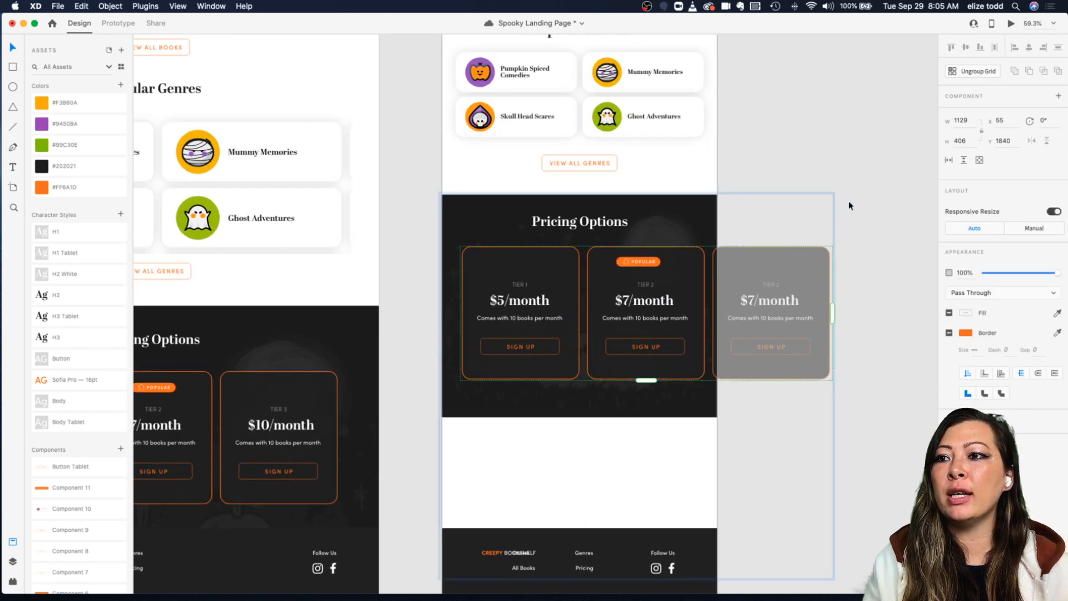
double_click(574, 379)
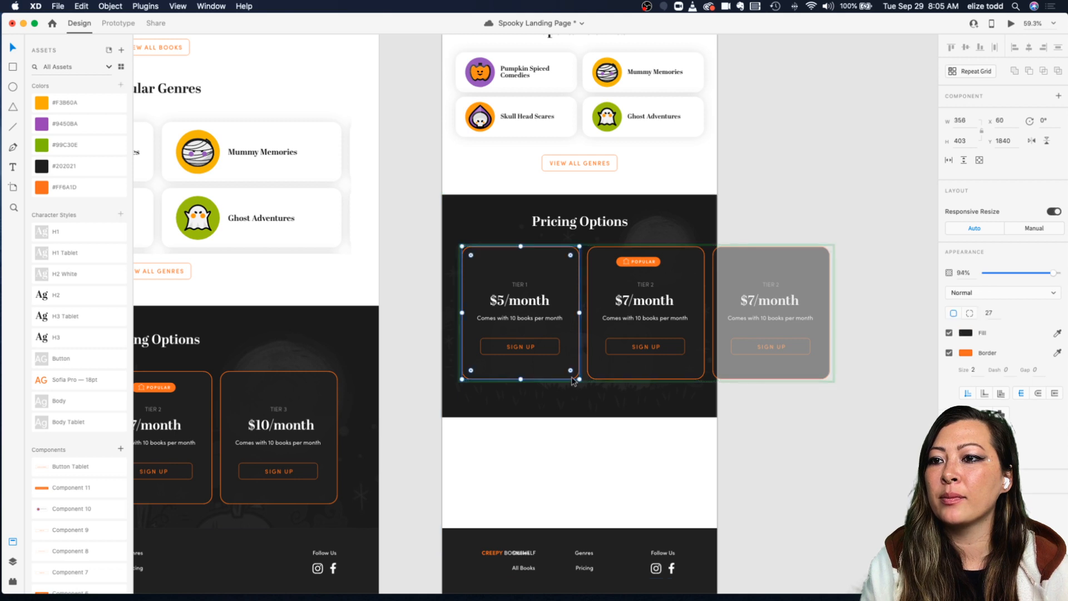
drag(579, 380, 547, 362)
key(ctrl+z)
Step: Shrink the first pricing card and its contents so the three cards fit across the tablet width
double_click(521, 290)
shift+click(521, 345)
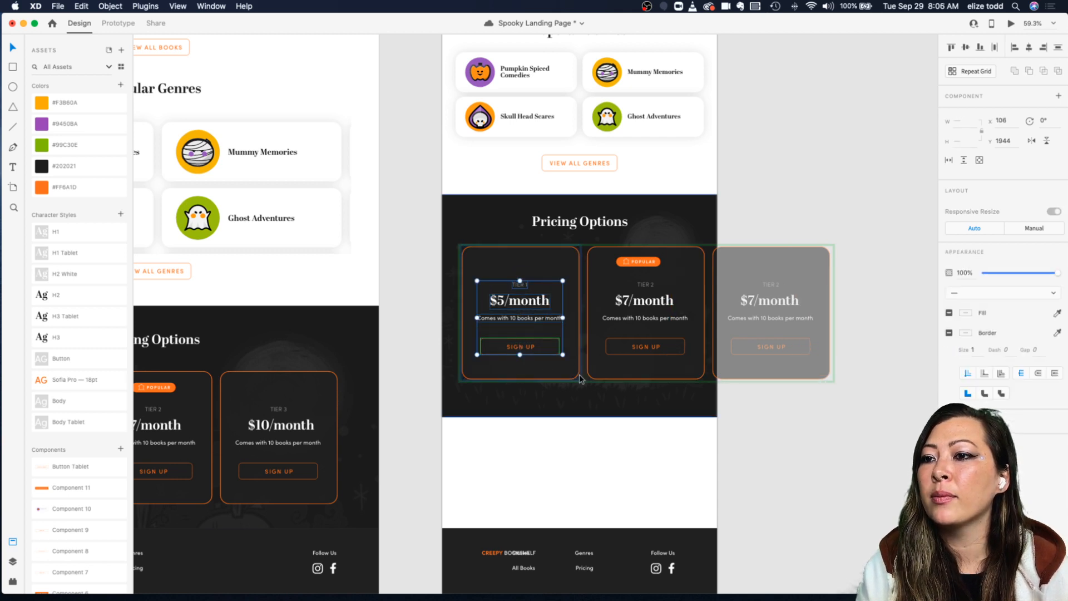
shift+click(576, 380)
drag(579, 380, 541, 351)
click(651, 222)
click(605, 278)
drag(583, 279, 548, 282)
click(789, 290)
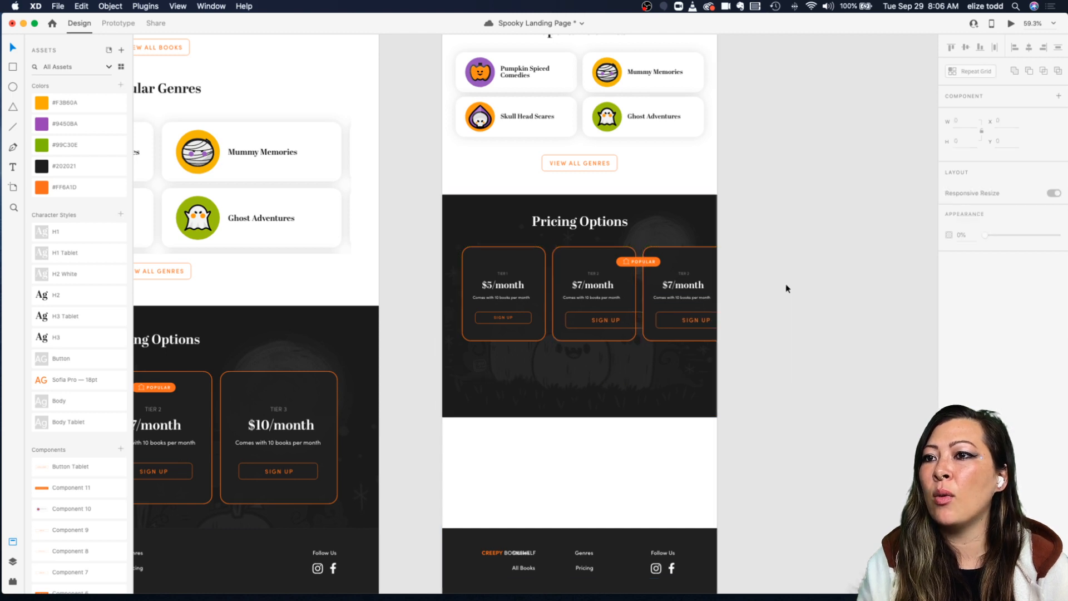
Step: Shift the pricing card grid left and resize the first card to about 242 px wide with tighter spacing
scroll(551, 289, up, 5)
click(460, 185)
double_click(460, 226)
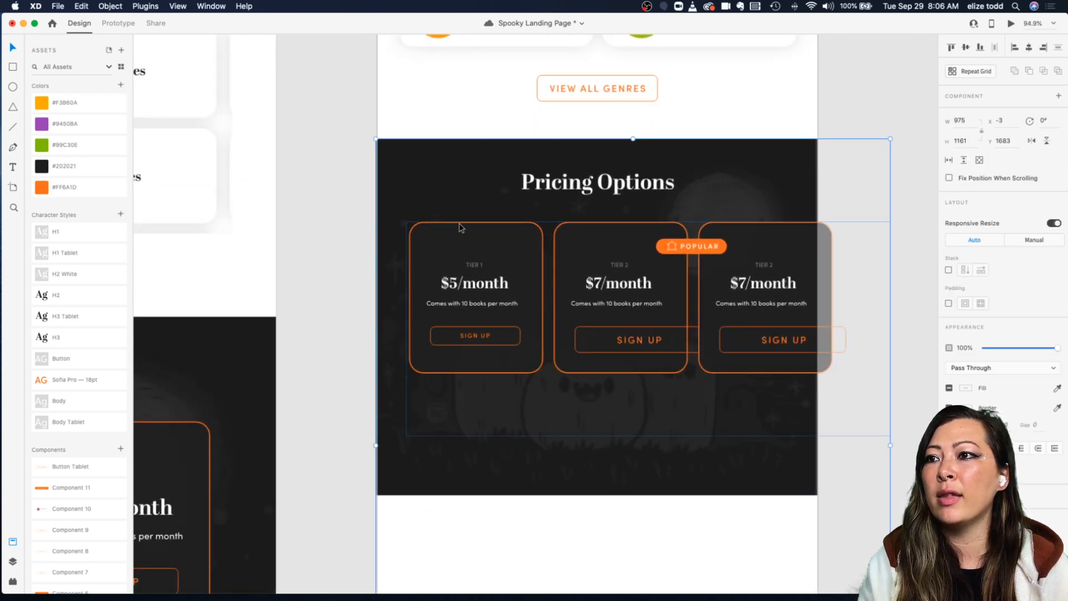
drag(467, 228, 456, 229)
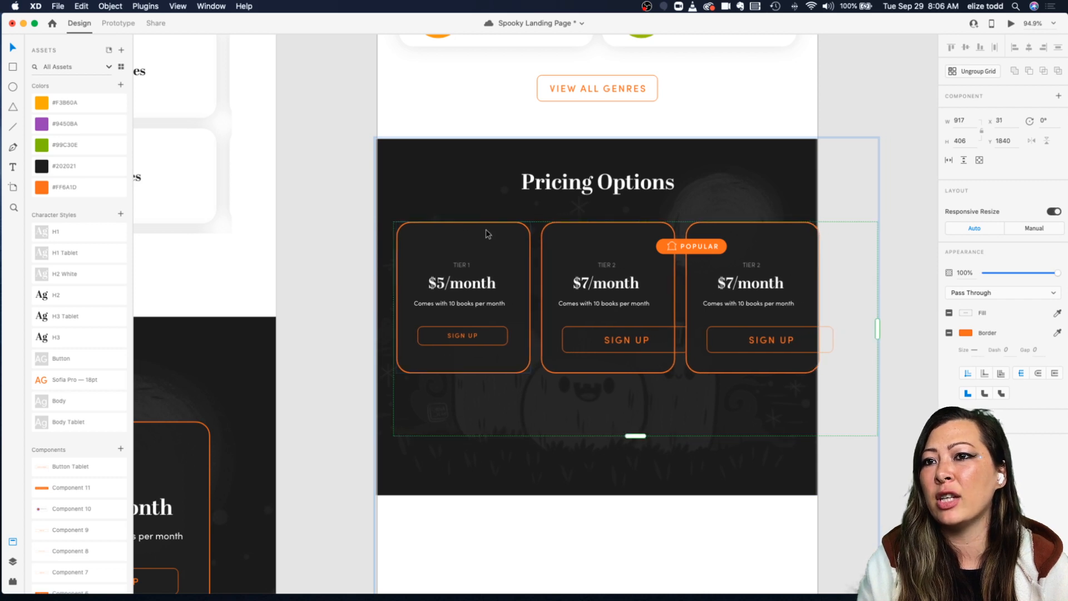
click(503, 198)
click(530, 267)
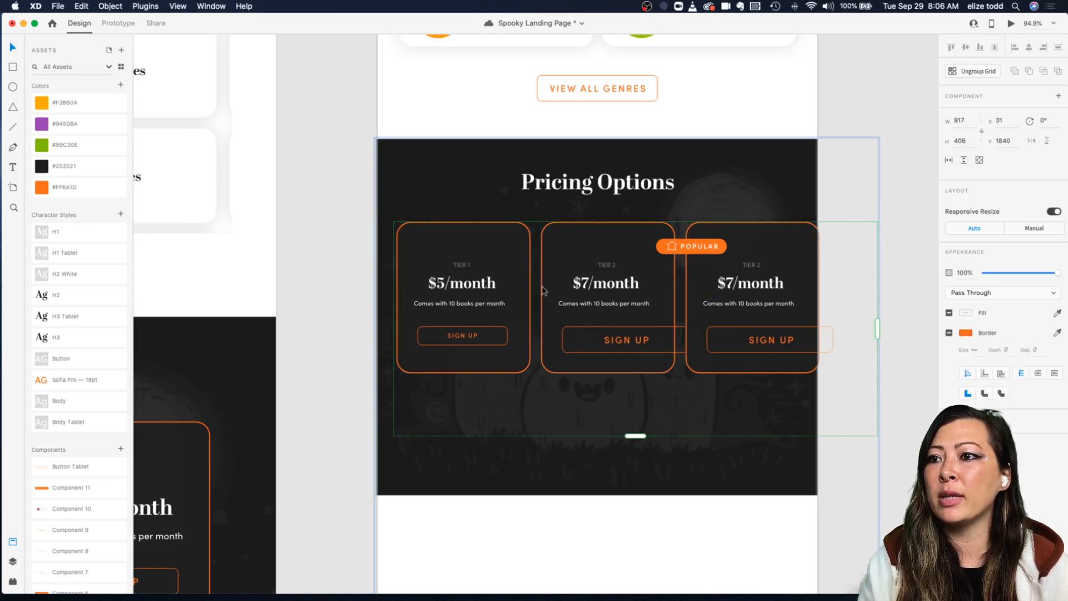
drag(539, 287, 538, 287)
double_click(528, 296)
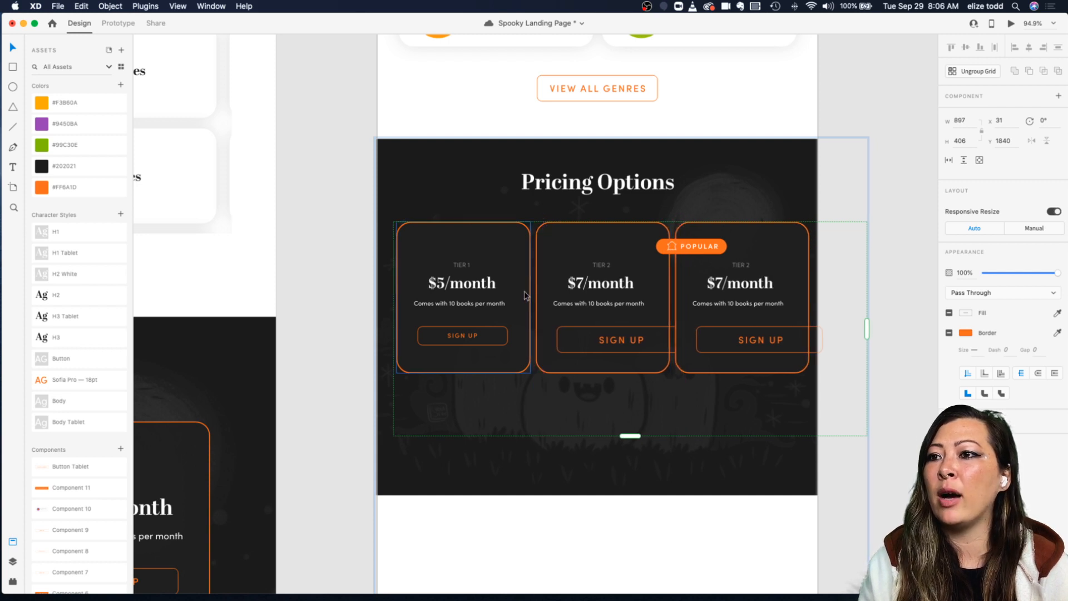
drag(530, 297, 523, 298)
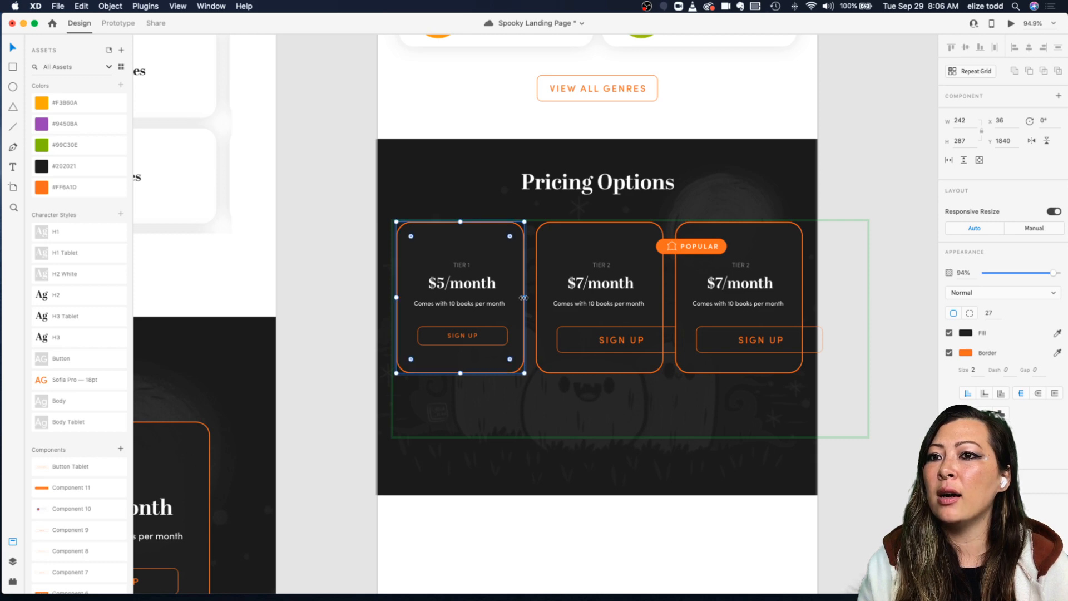
click(839, 205)
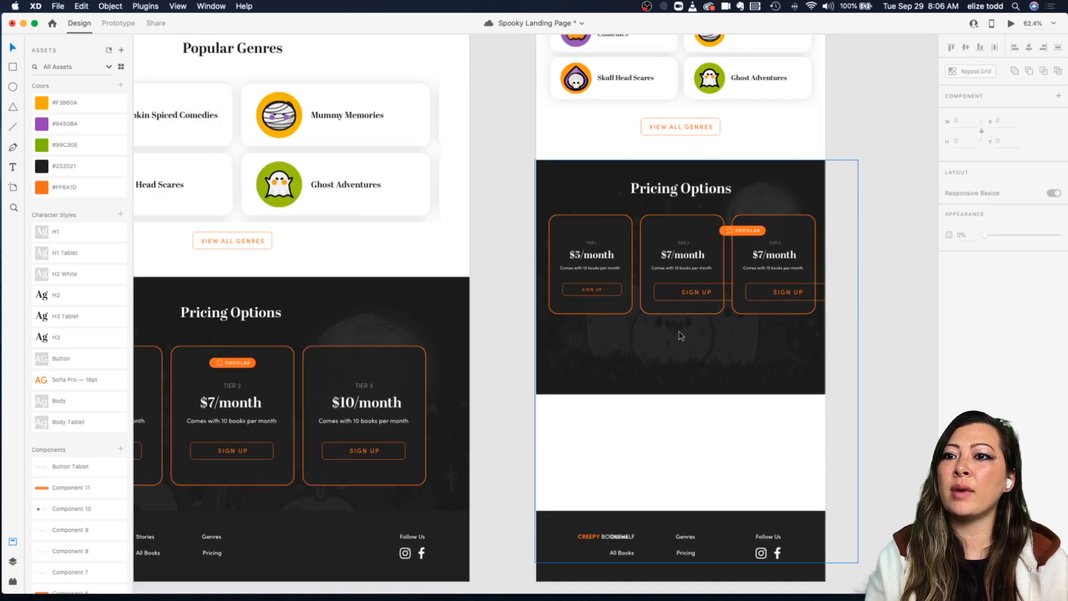
scroll(678, 332, right, 2)
scroll(679, 332, down, 1)
click(637, 402)
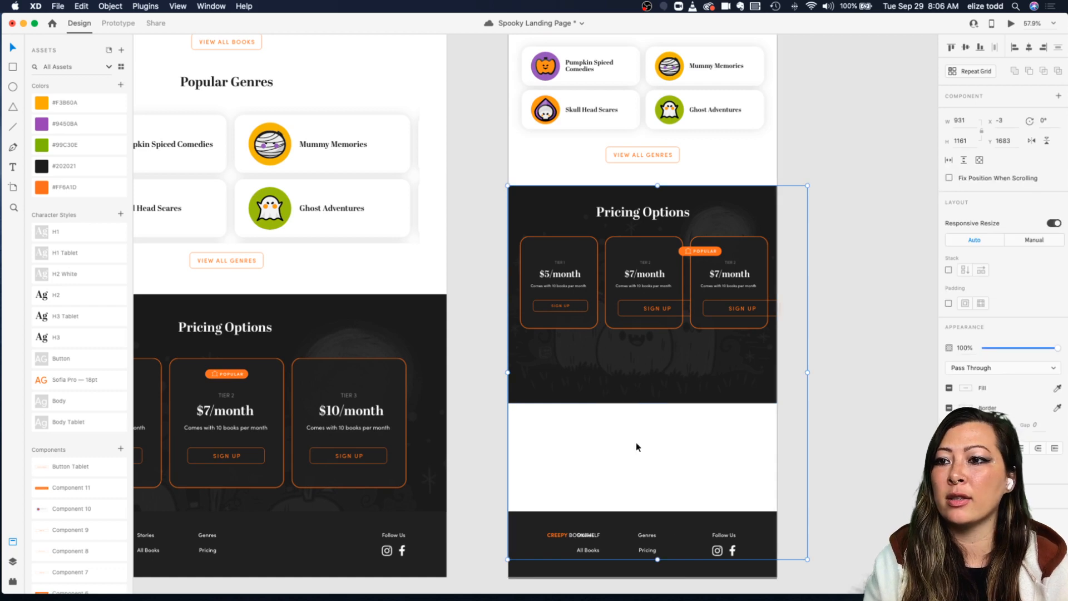
double_click(659, 403)
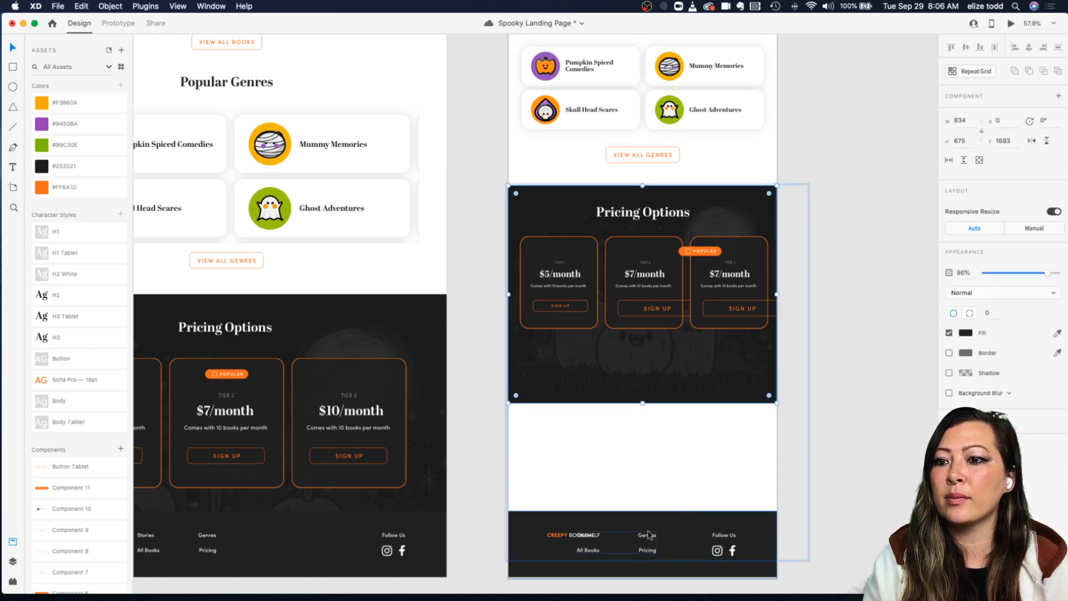
click(829, 439)
scroll(731, 364, up, 5)
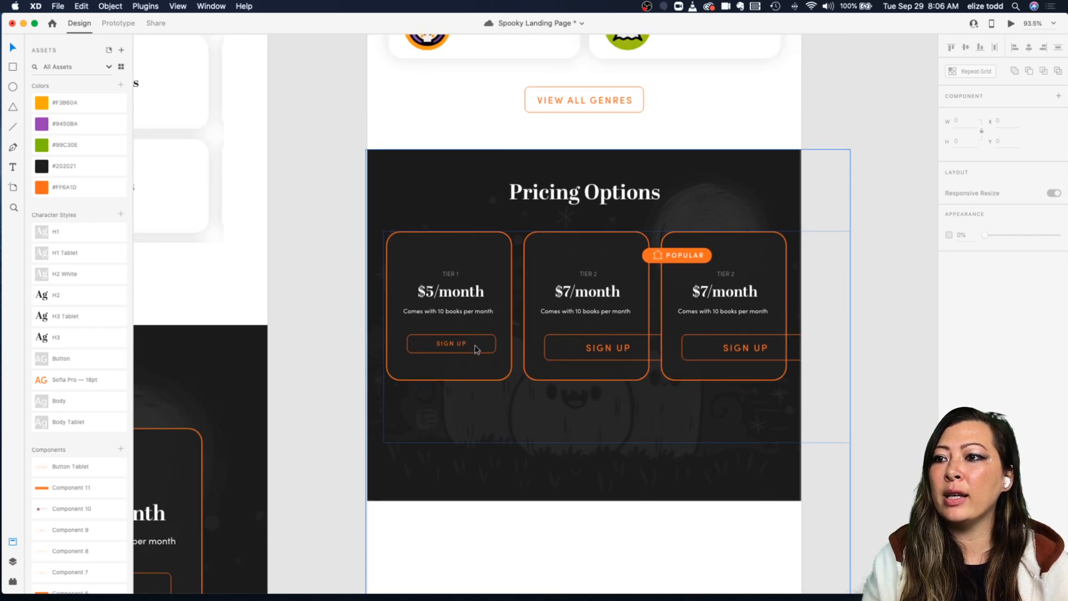
Step: Move the Popular badge to the centre of the second pricing card on the tablet artboard
click(475, 350)
scroll(477, 348, up, 1)
scroll(487, 242, up, 5)
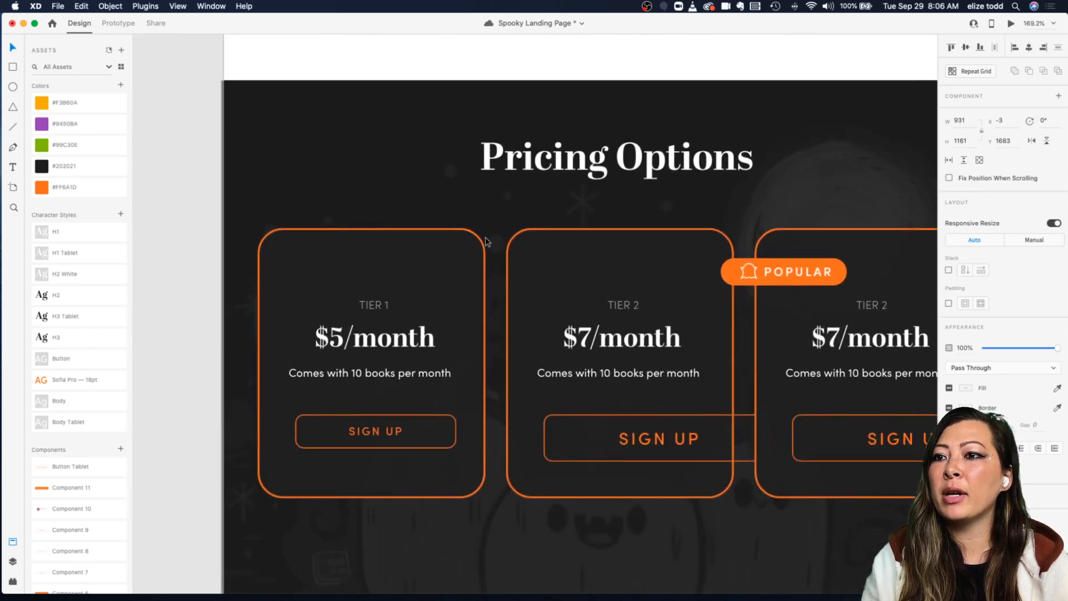
scroll(486, 239, down, 3)
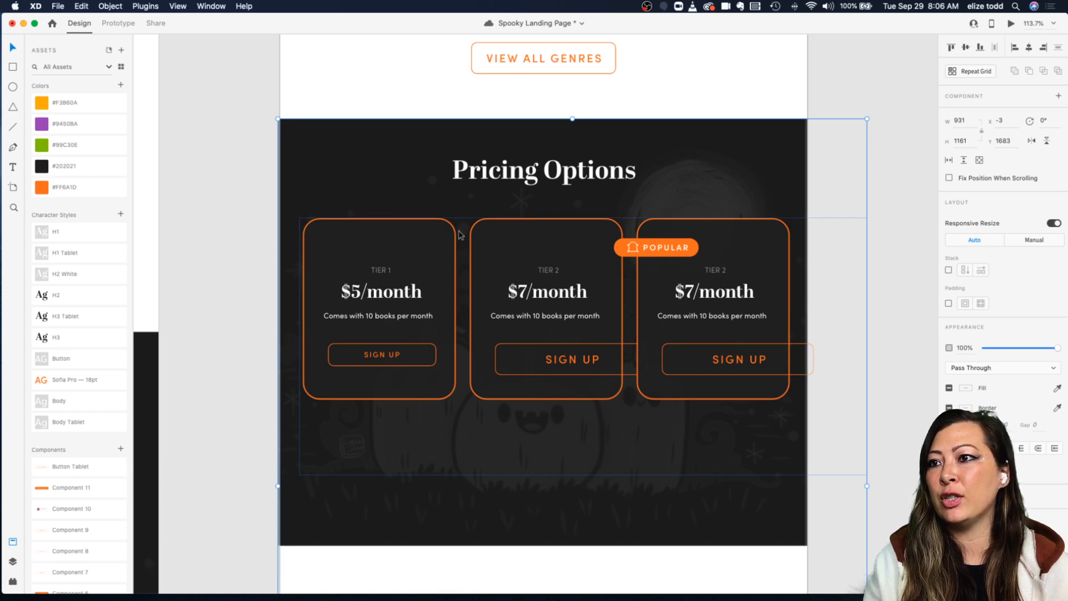
scroll(463, 230, up, 2)
scroll(463, 229, left, 2)
scroll(463, 230, down, 1)
scroll(463, 230, down, 2)
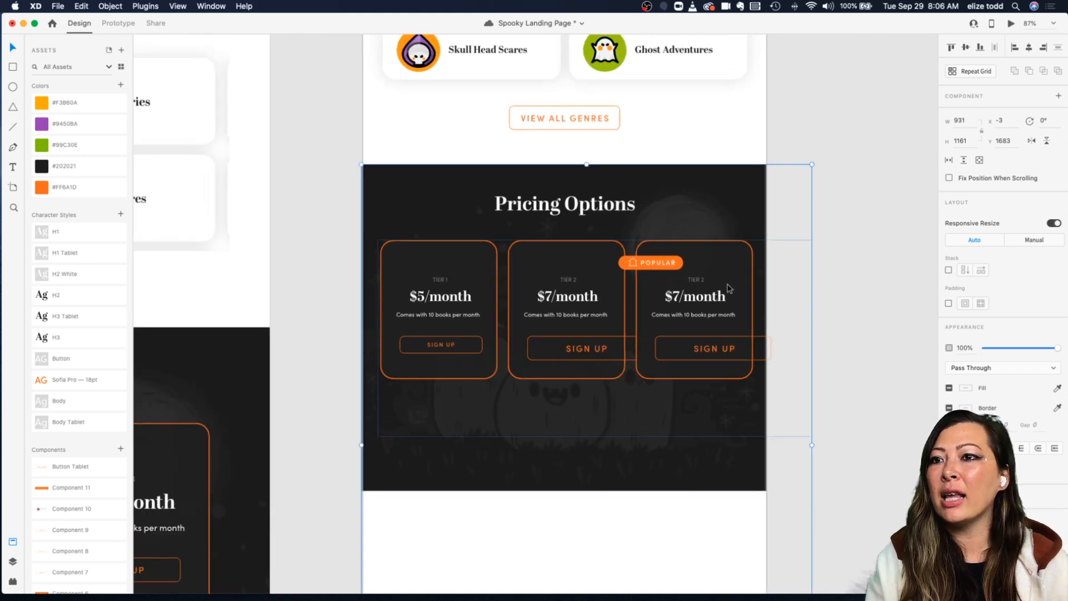
double_click(645, 269)
drag(645, 269, 576, 261)
Step: Resize the second card's Sign Up button to 171 wide by 35 high to match the first card
click(466, 334)
double_click(462, 341)
double_click(462, 341)
click(562, 340)
click(686, 340)
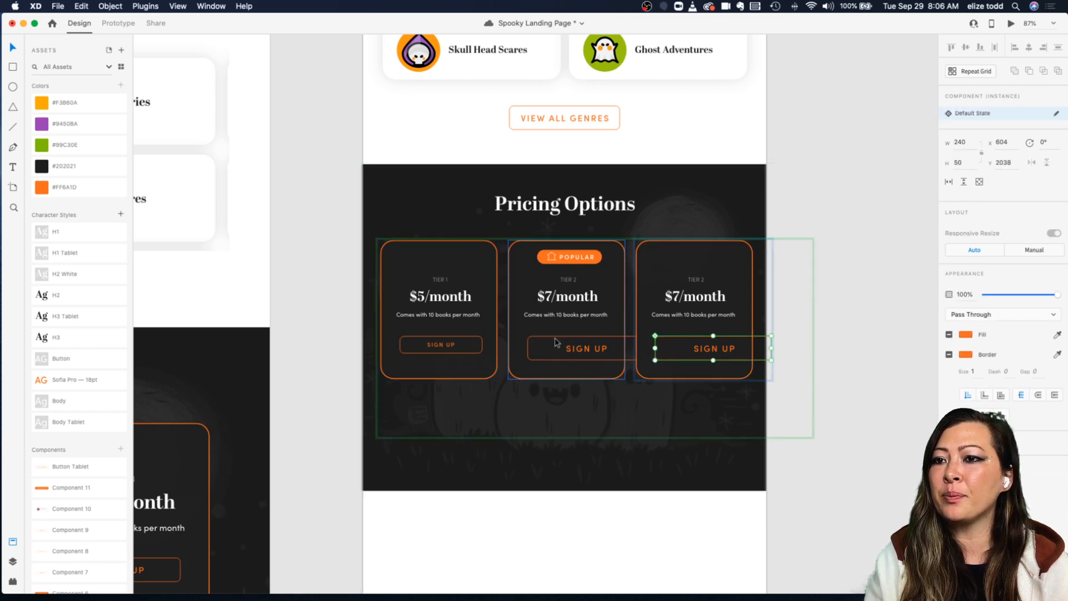
click(559, 342)
scroll(460, 337, up, 5)
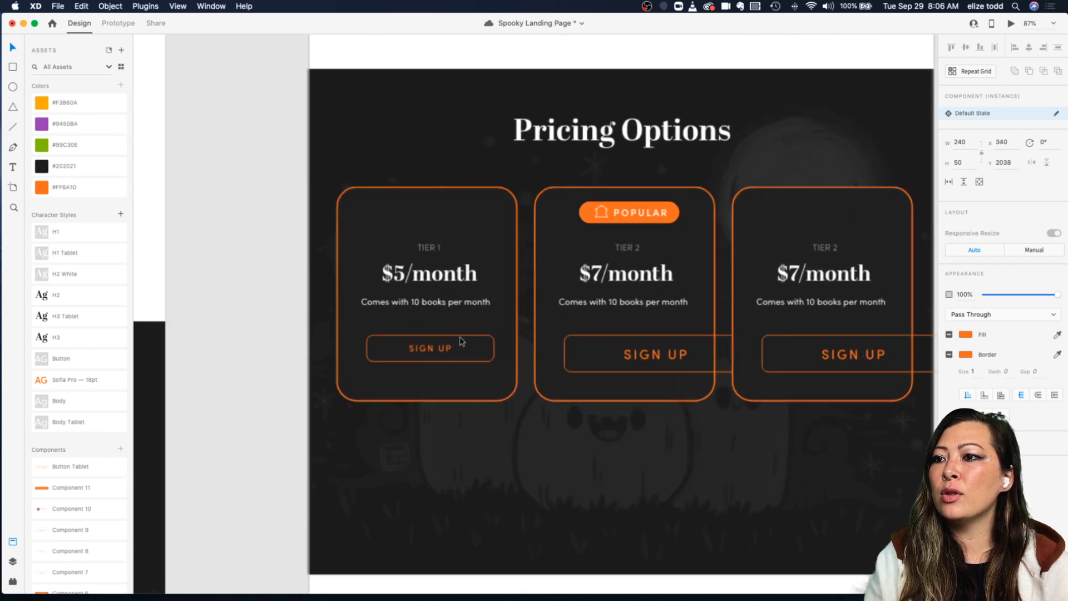
click(434, 342)
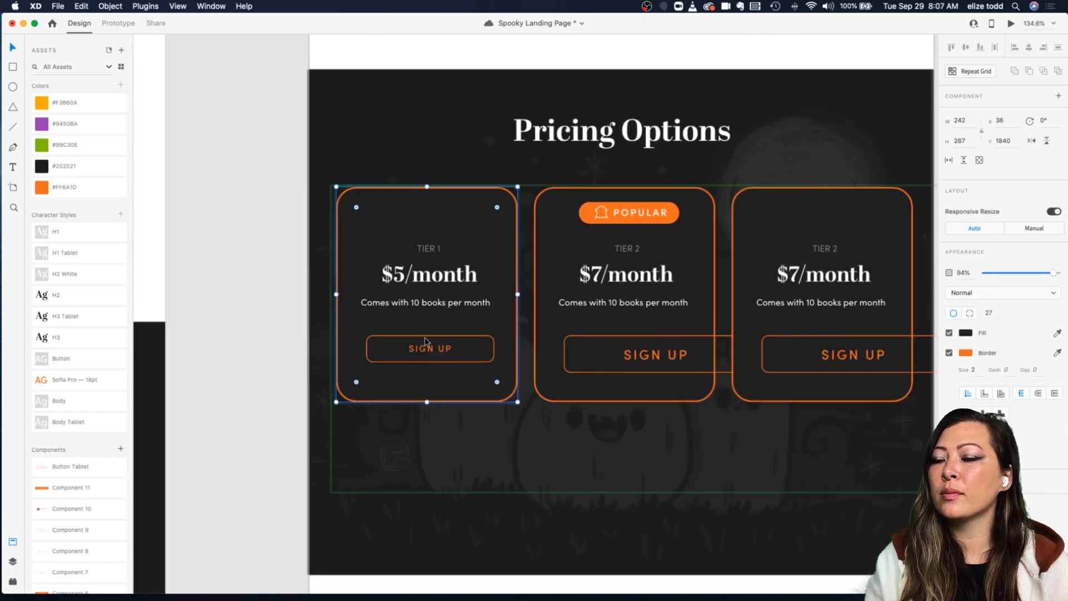
double_click(424, 338)
scroll(425, 339, right, 2)
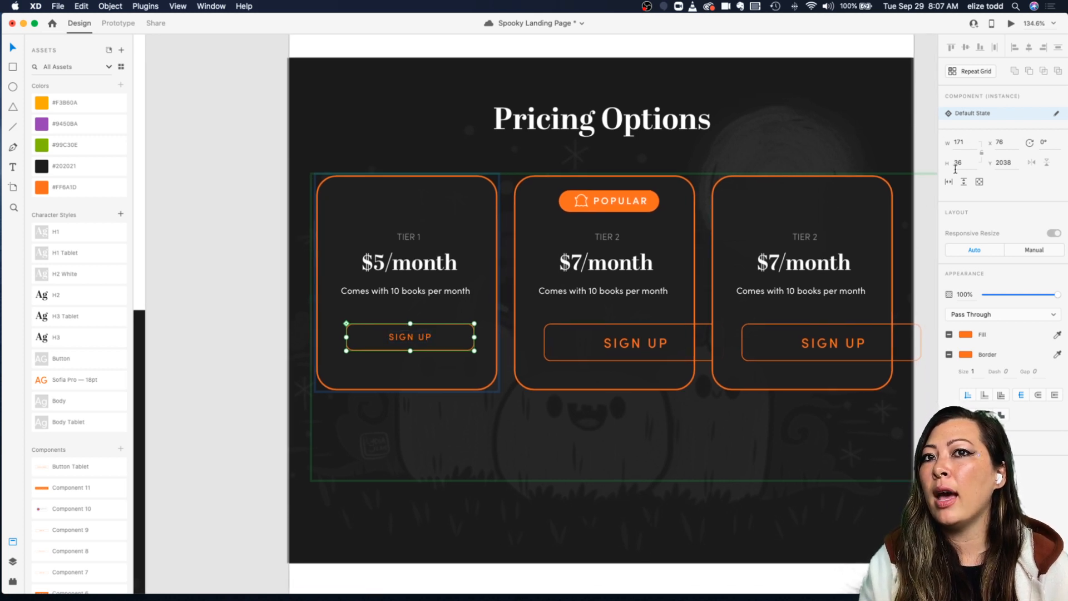
click(613, 330)
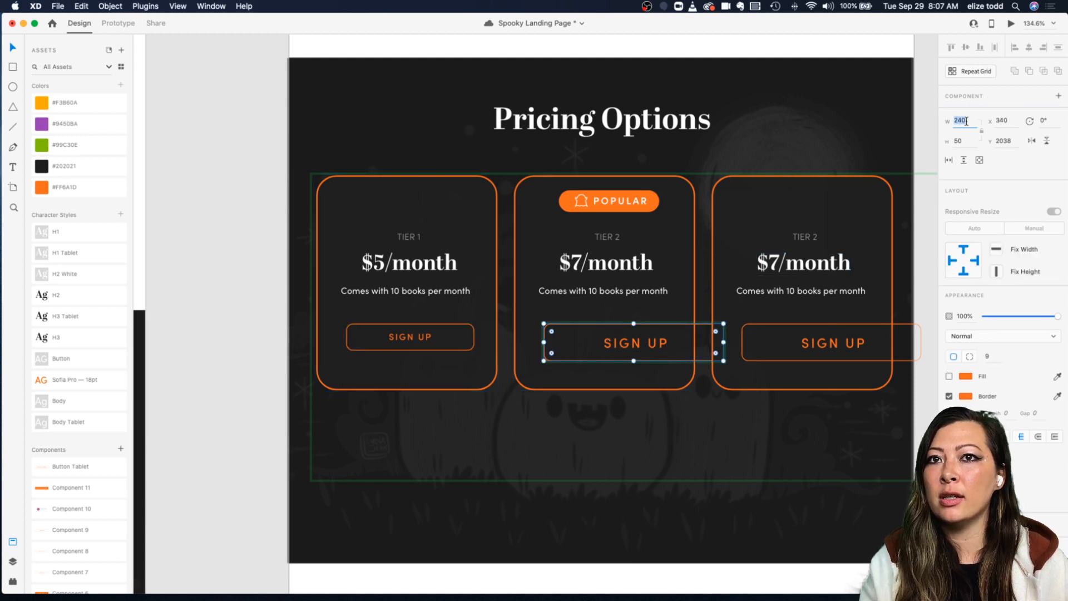
text(171)
click(965, 143)
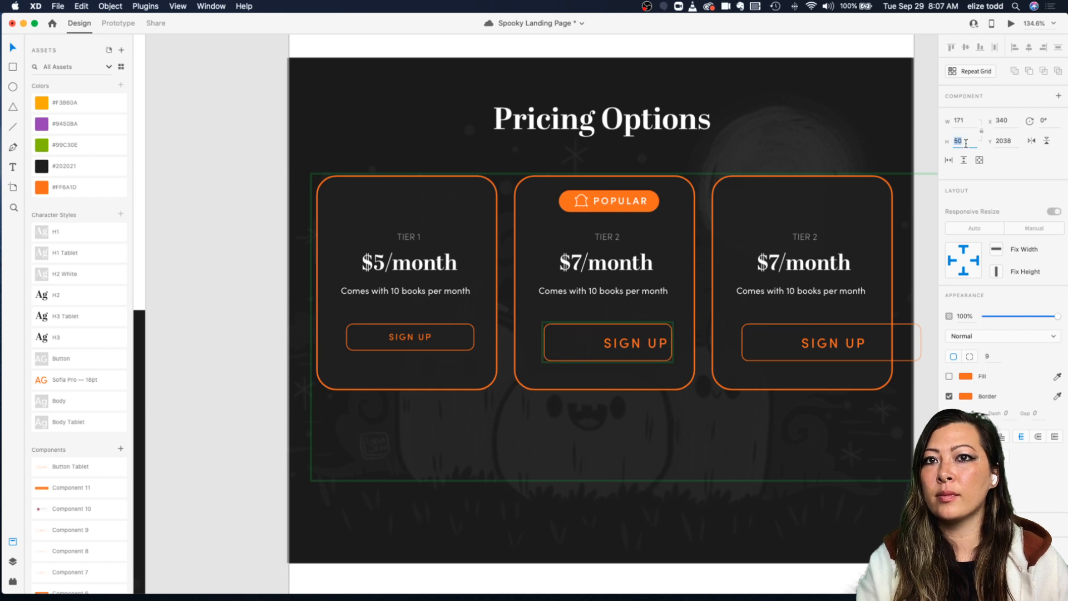
text(35)
key(Return)
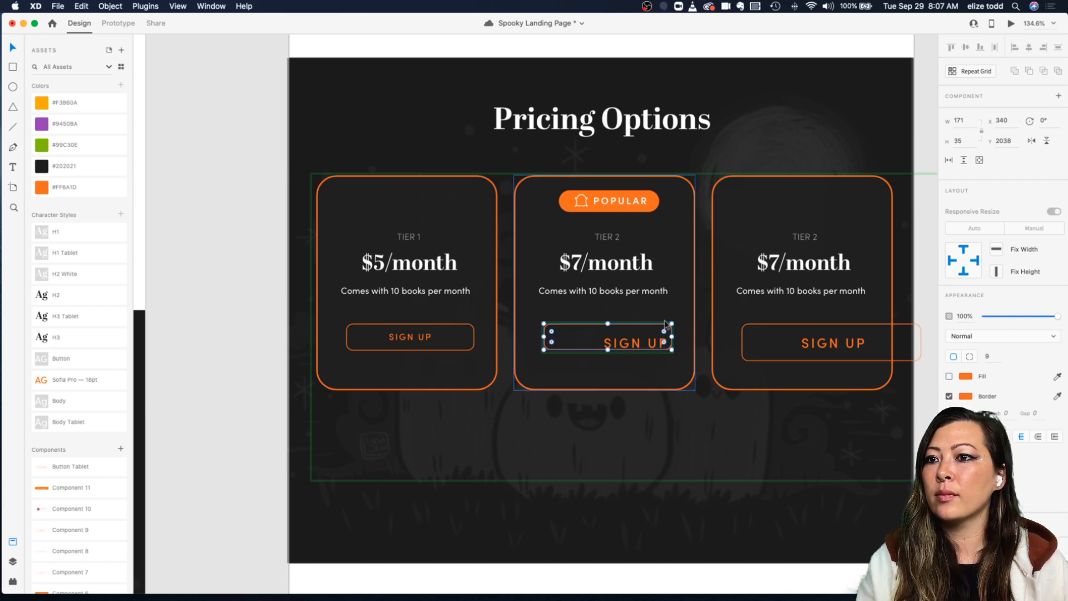
Step: Inspect the first card's Sign Up button label and its text settings
double_click(425, 338)
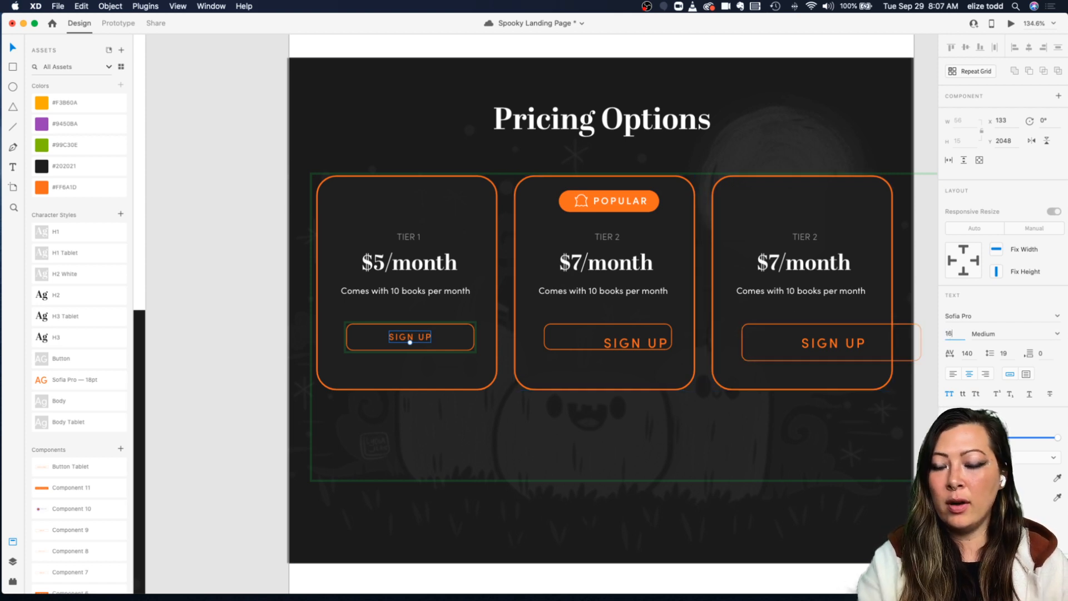
click(412, 308)
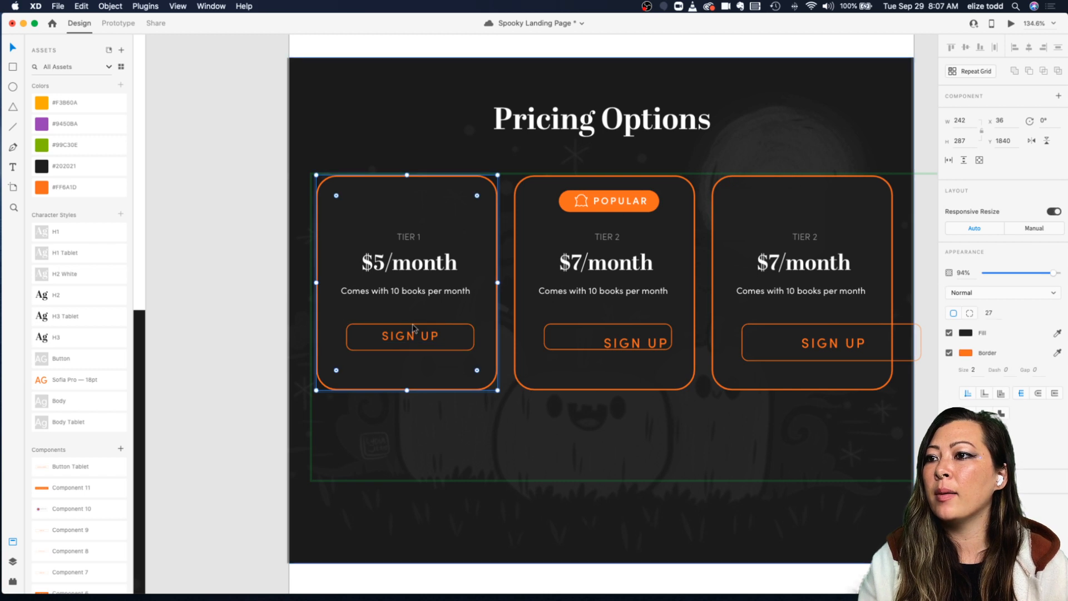
double_click(415, 329)
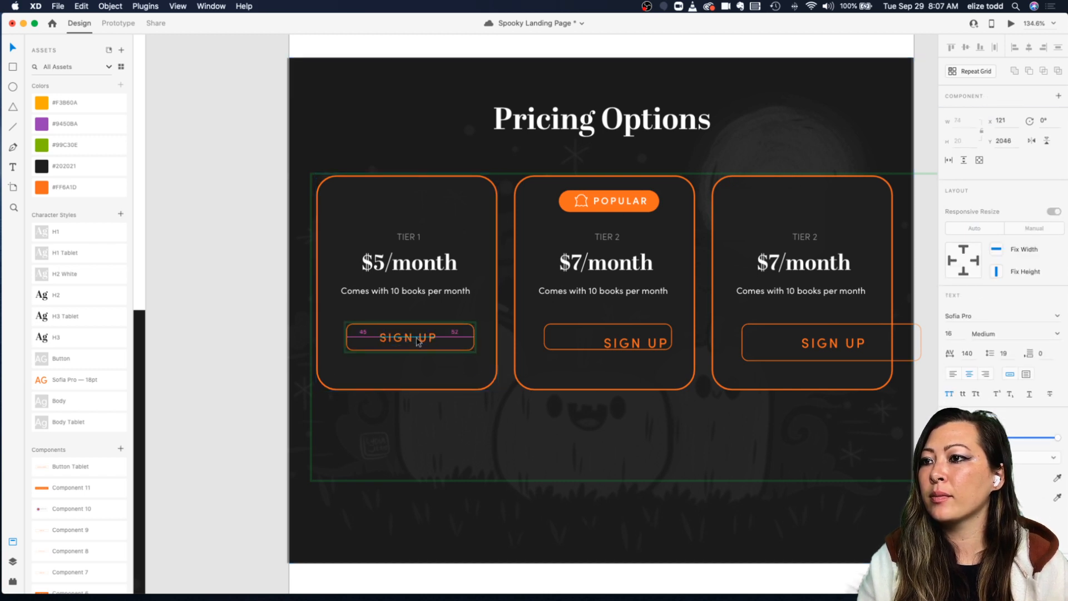
key(Up)
key(Up)
key(Up)
key(Down)
key(Down)
key(Down)
scroll(449, 311, down, 5)
scroll(449, 311, down, 4)
click(558, 377)
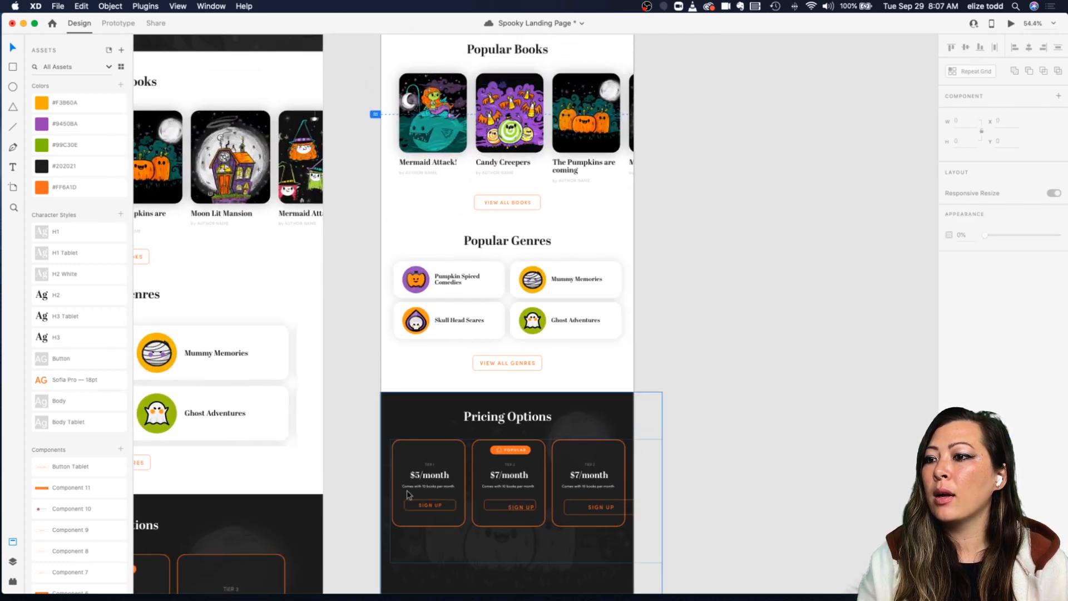
scroll(409, 494, down, 2)
scroll(406, 494, up, 6)
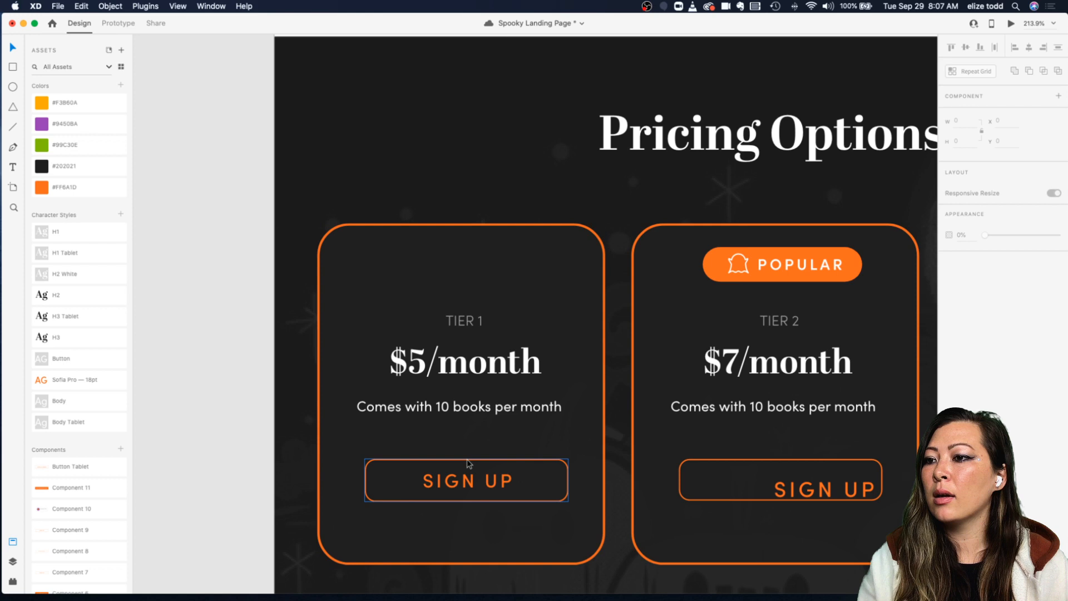
scroll(469, 464, down, 3)
click(466, 476)
double_click(466, 477)
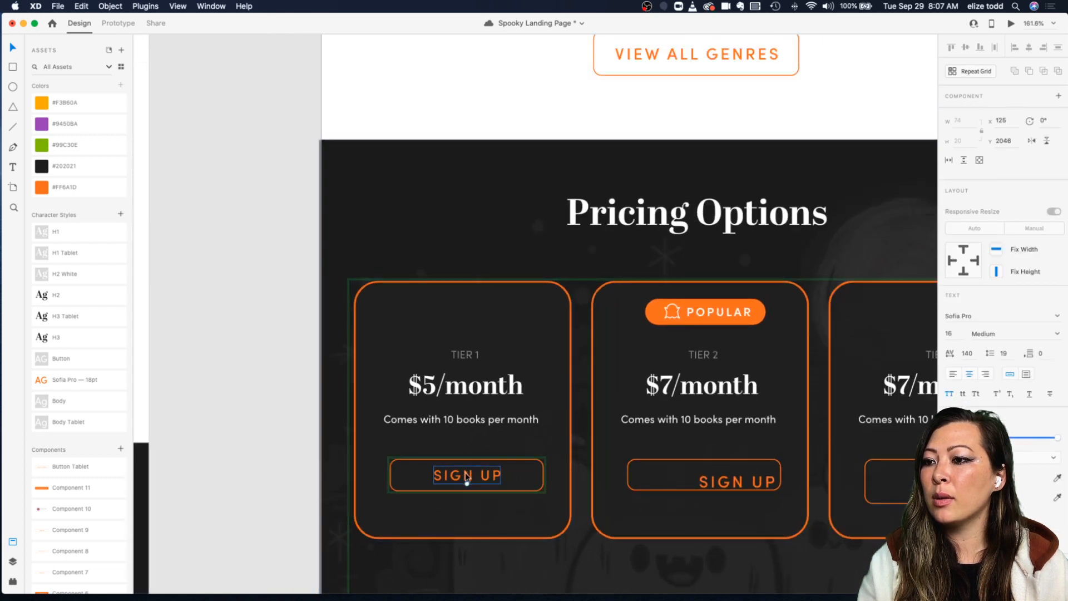
Step: Center the first card's tier, price, description and button group horizontally within the card
click(529, 468)
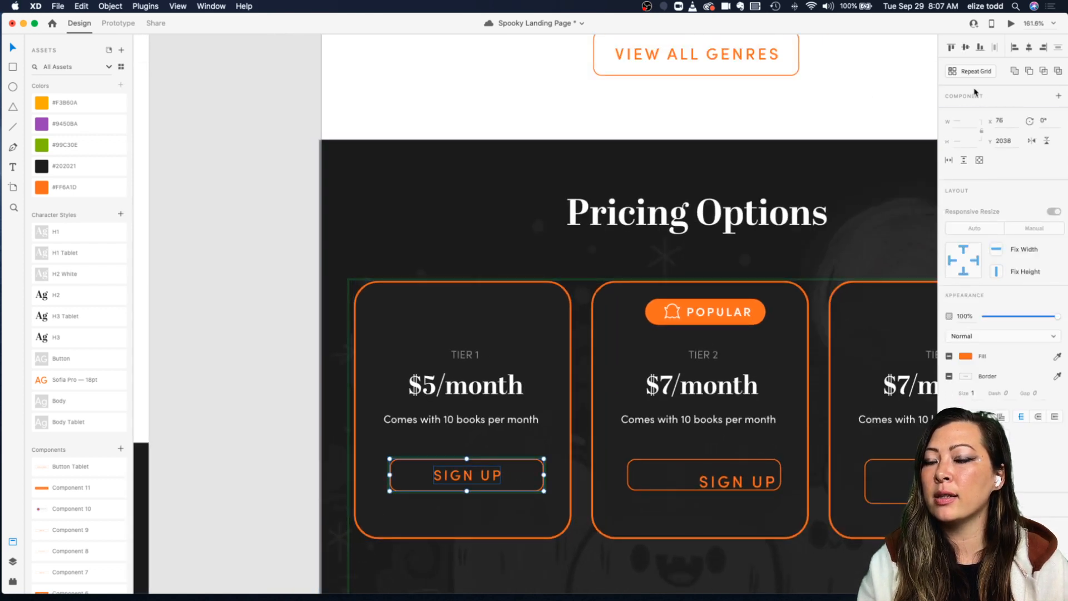
click(516, 447)
click(481, 461)
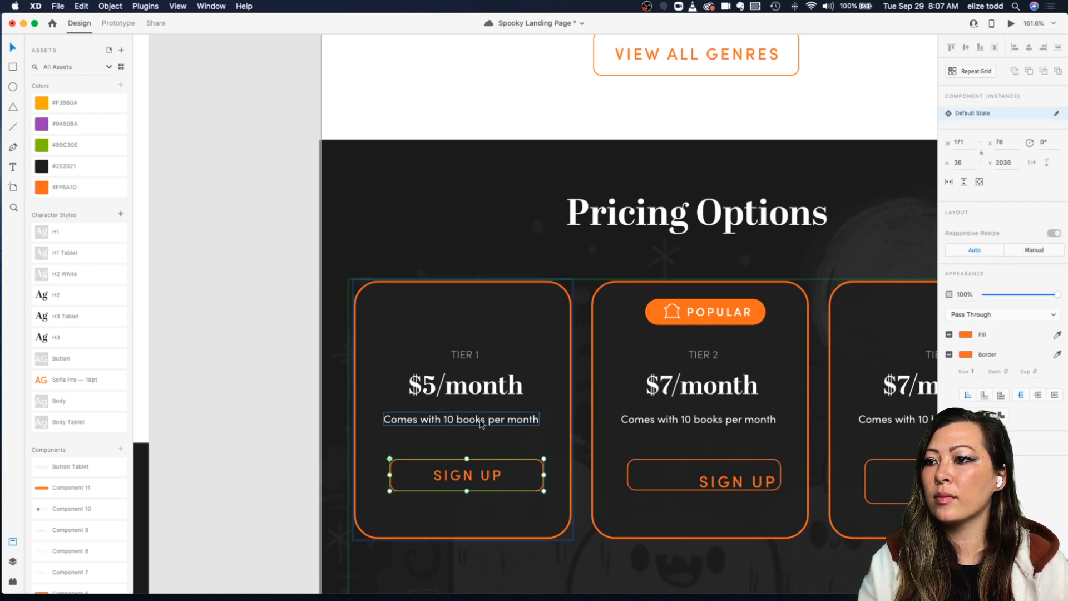
shift+click(481, 420)
shift+click(473, 385)
shift+click(465, 355)
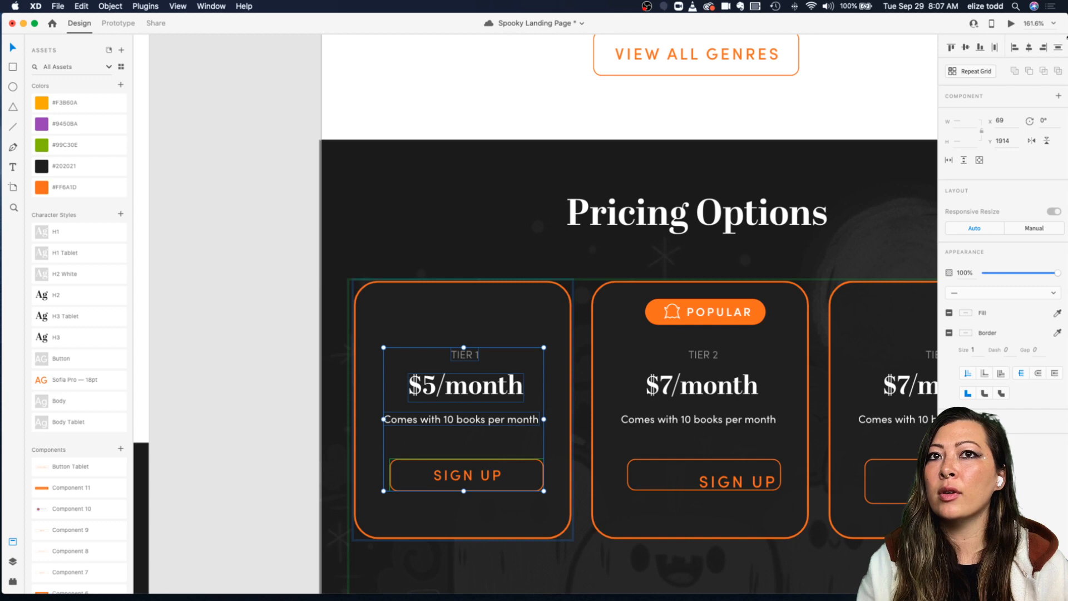
click(1030, 51)
shift+click(456, 285)
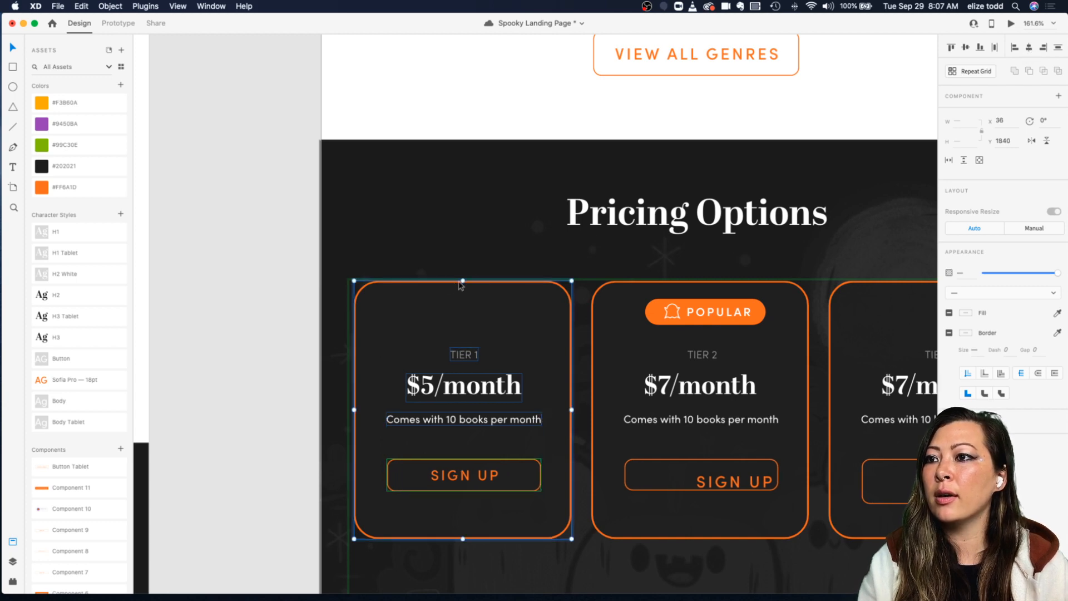
click(512, 272)
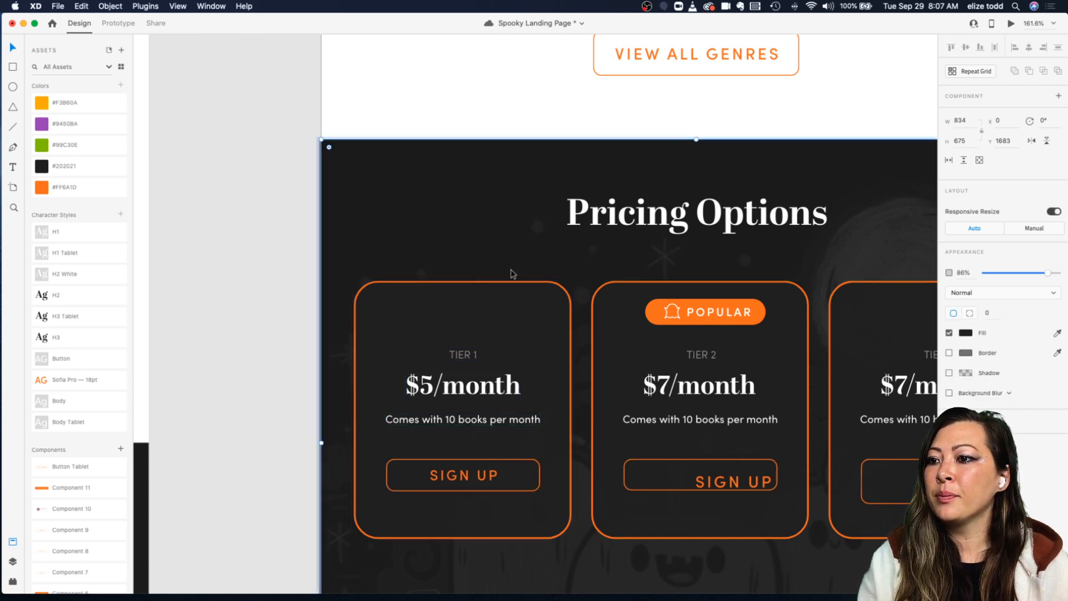
Step: Move the second button's Sign Up label to center it in the button and set its font size to 16
scroll(513, 274, down, 2)
scroll(513, 273, down, 5)
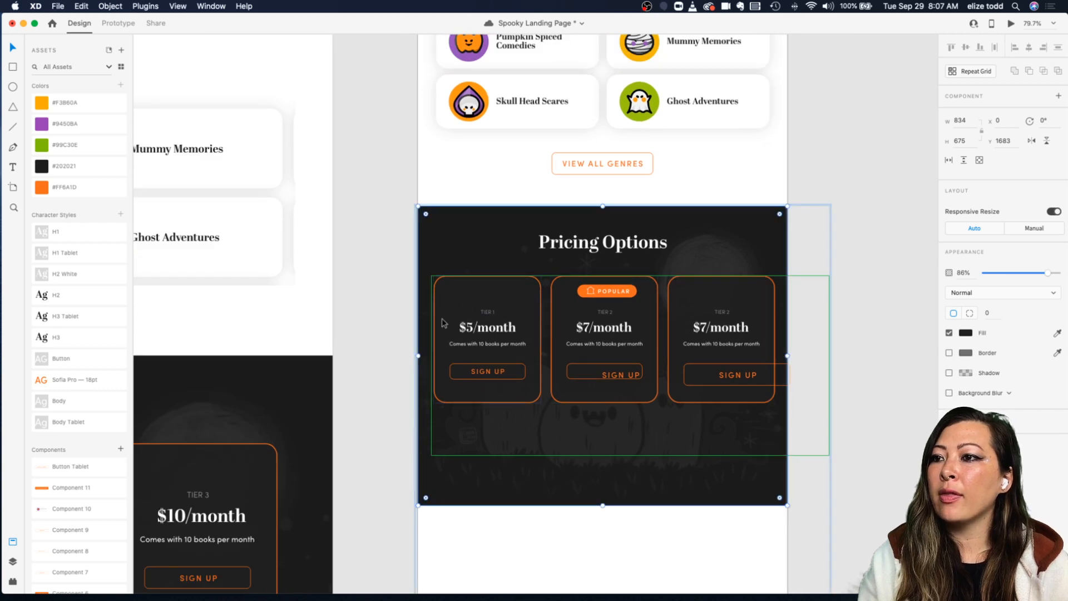
scroll(626, 334, up, 5)
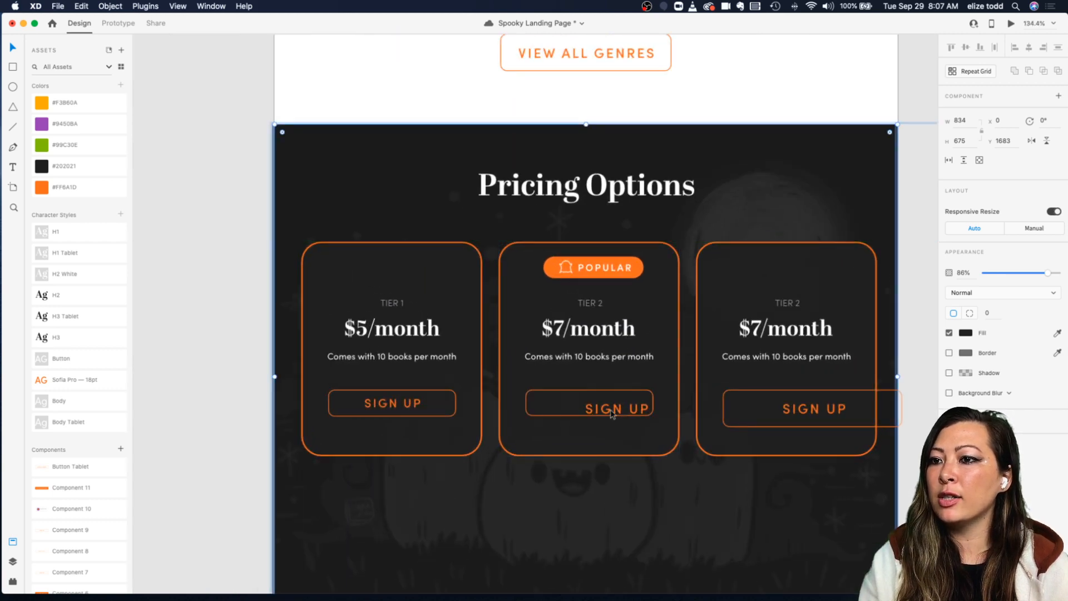
drag(612, 414, 587, 404)
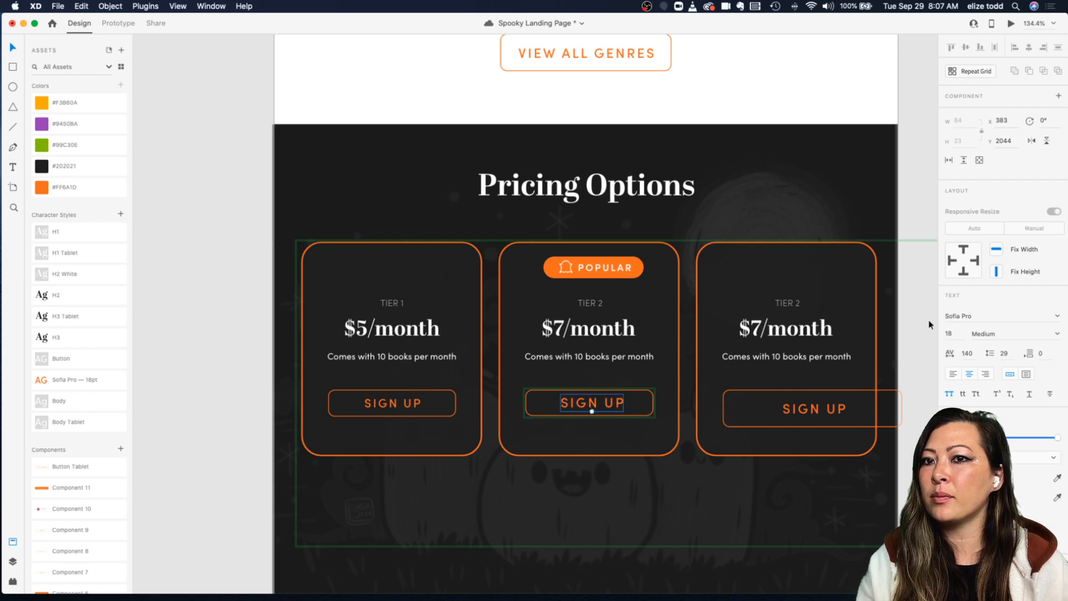
click(958, 333)
text(16)
key(Return)
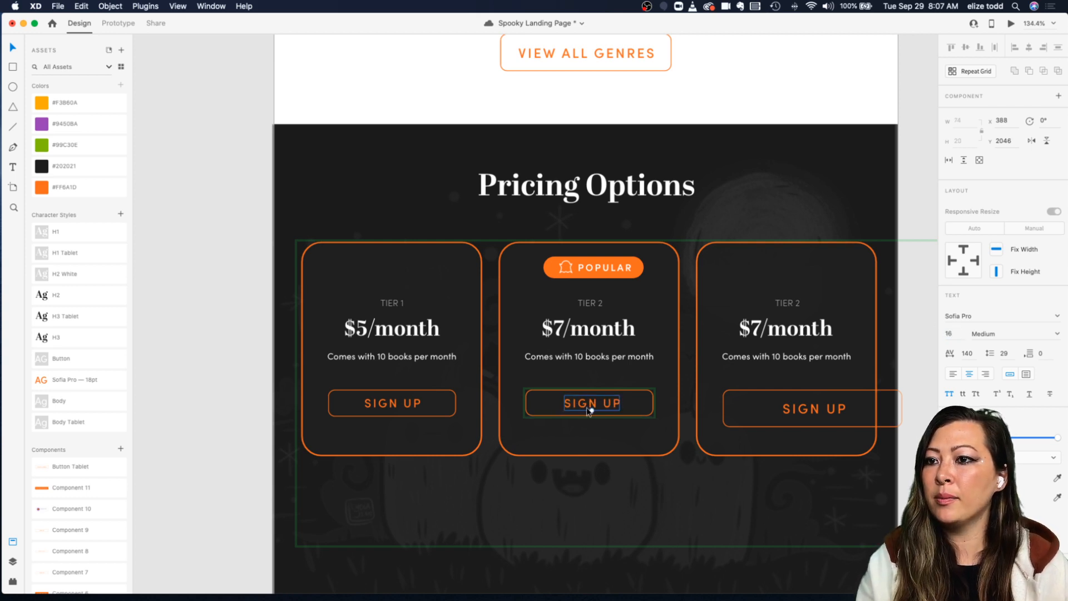
Step: Shrink the Popular badge on the second card to about 106 by 23
click(625, 392)
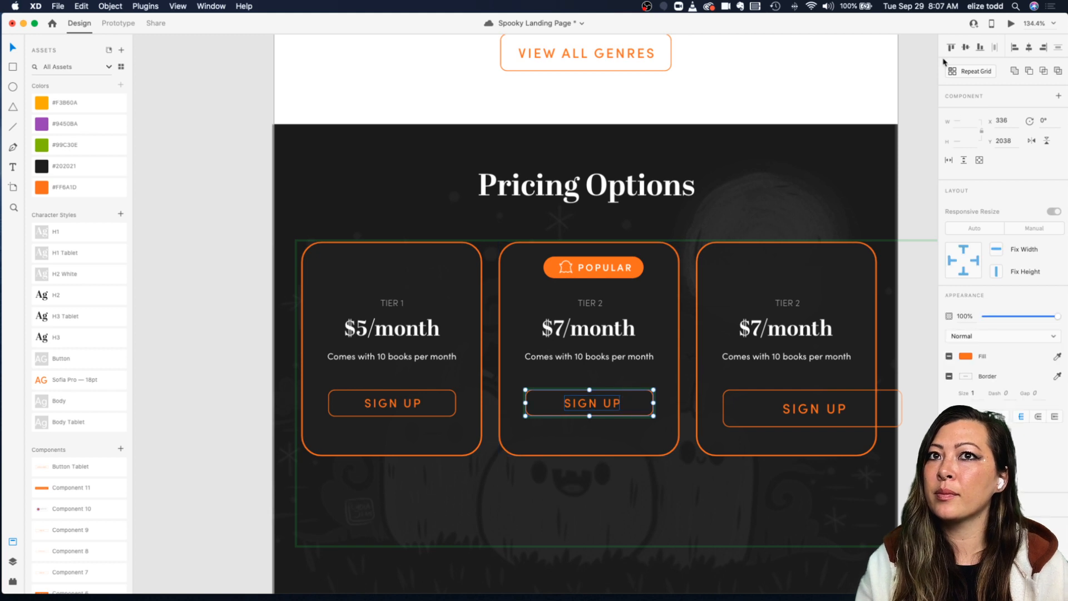
key(Escape)
double_click(586, 391)
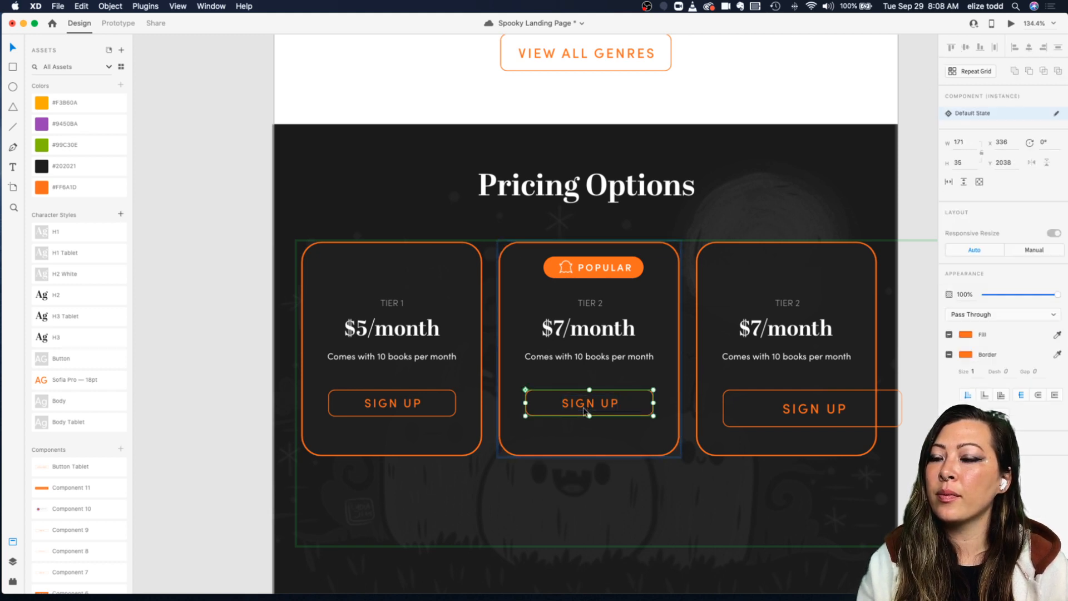
click(590, 262)
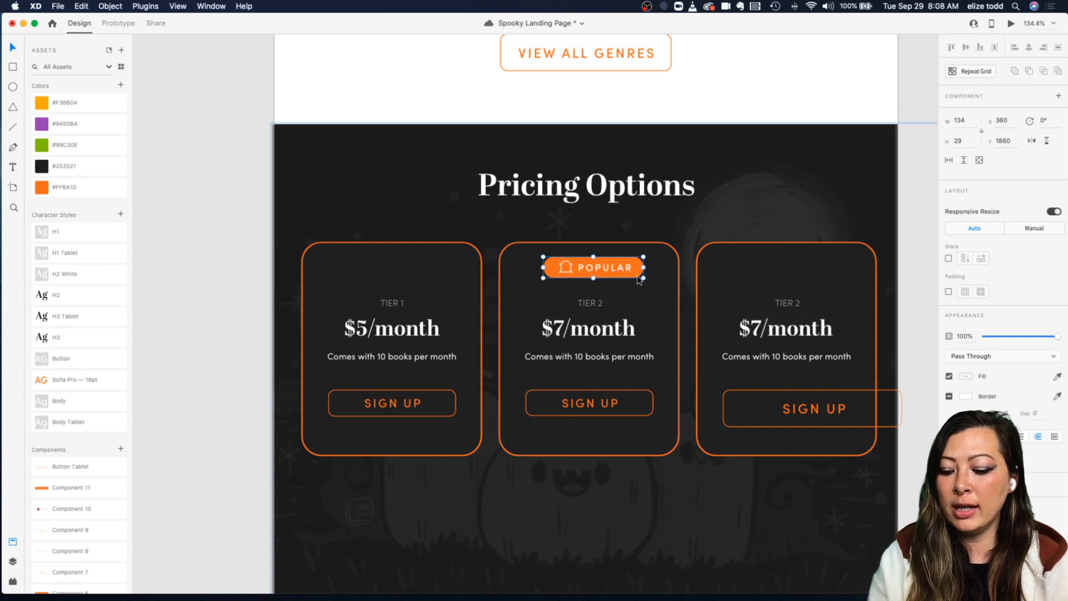
scroll(639, 280, up, 5)
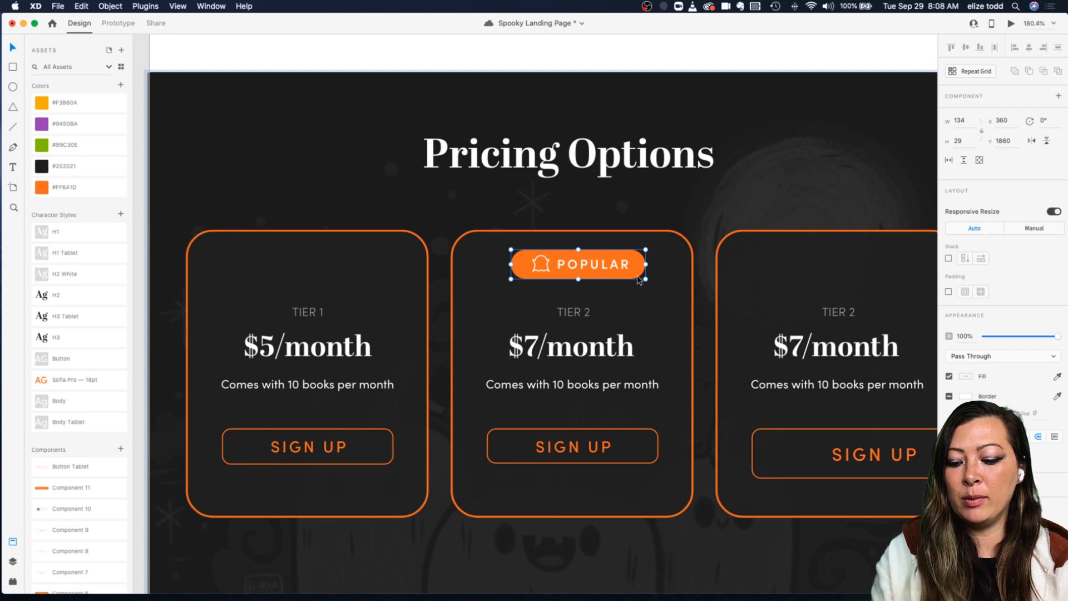
drag(646, 280, 589, 260)
Step: Try to center-align the Popular badge within the second pricing card
scroll(589, 261, down, 5)
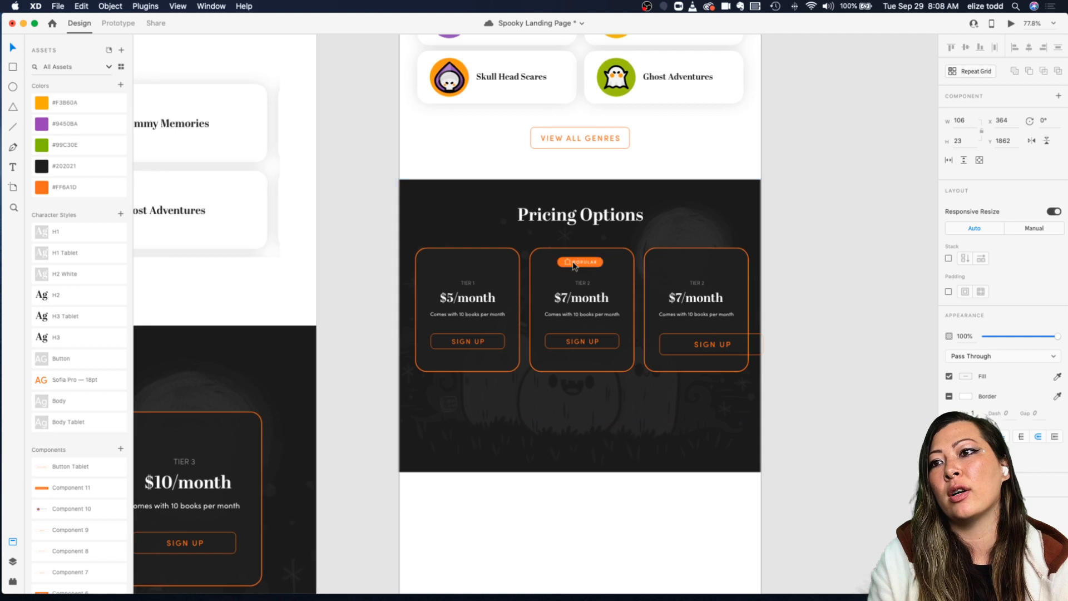
scroll(575, 266, up, 3)
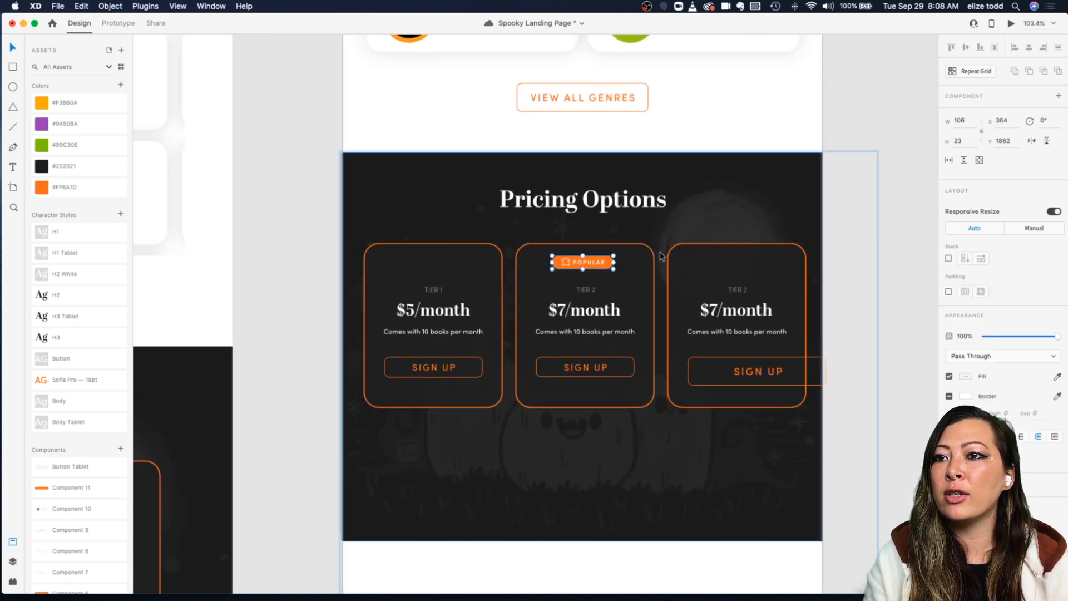
key(Escape)
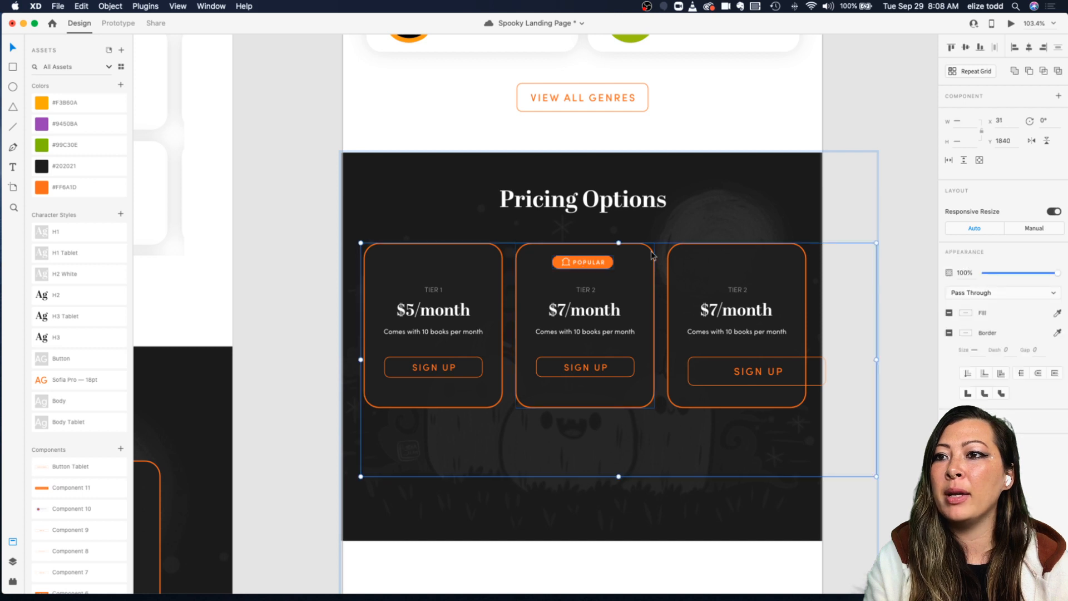
click(616, 234)
scroll(612, 245, up, 5)
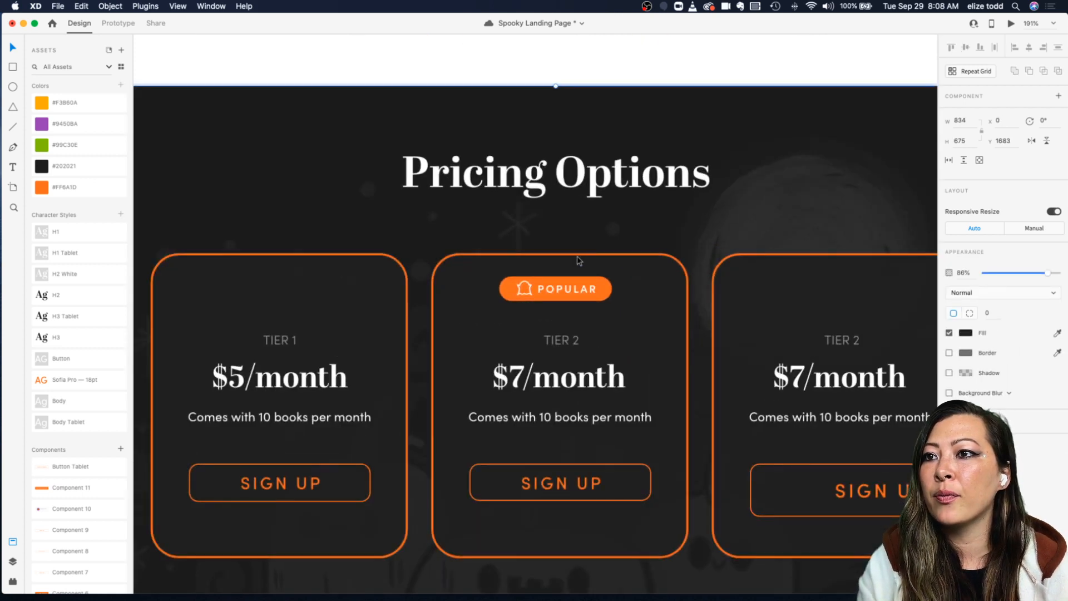
double_click(565, 260)
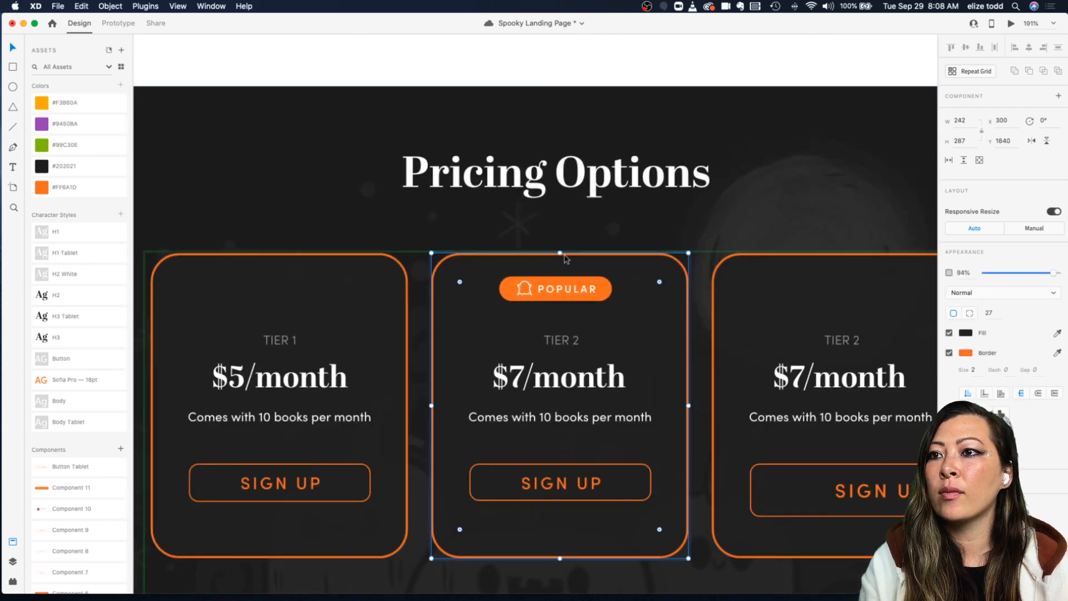
click(552, 288)
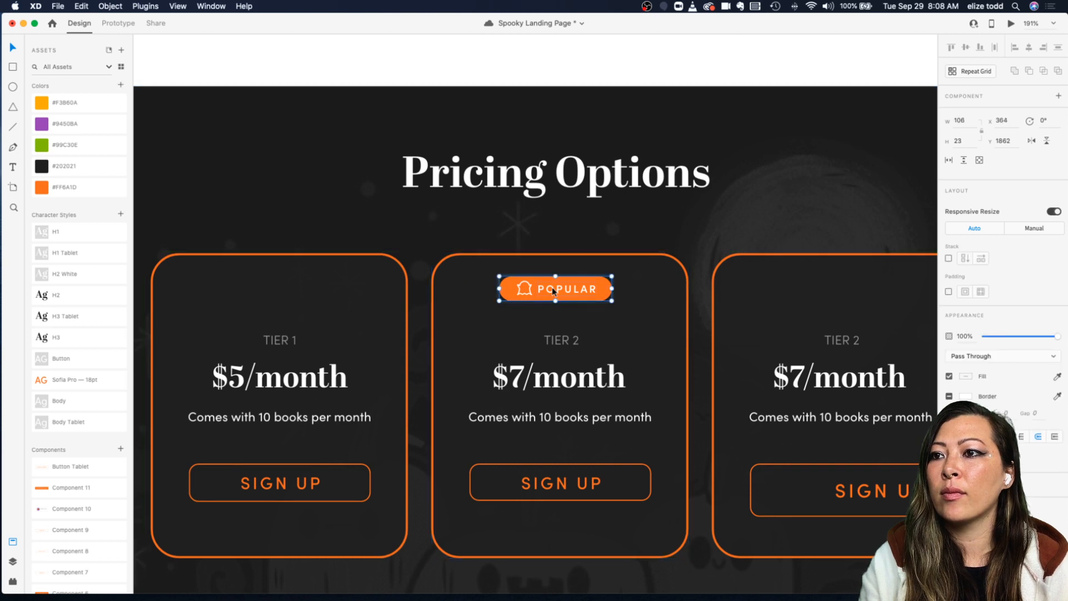
shift+click(567, 256)
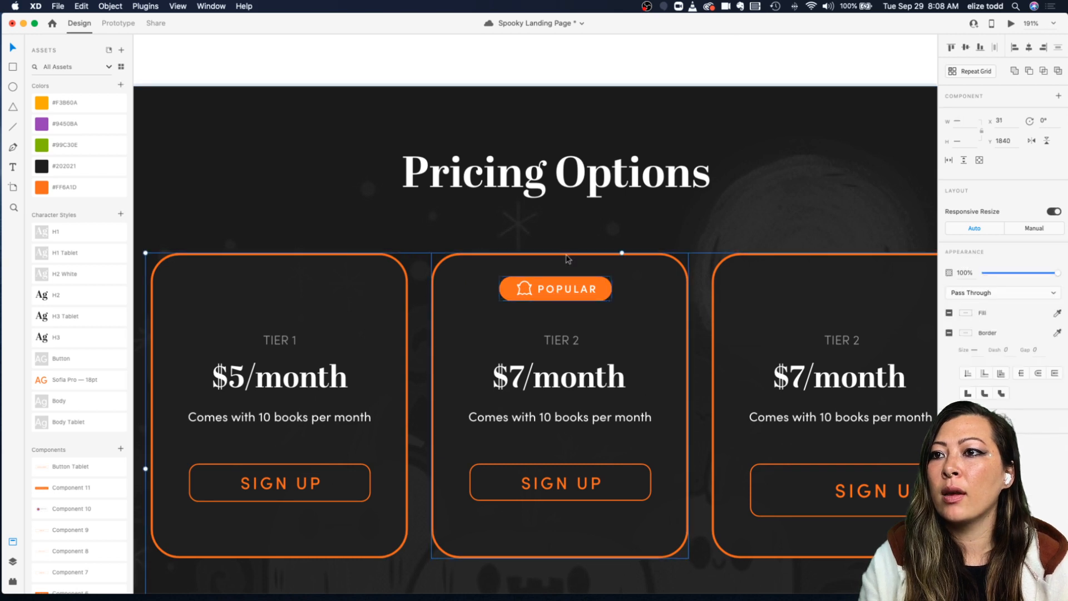
click(1029, 48)
click(645, 225)
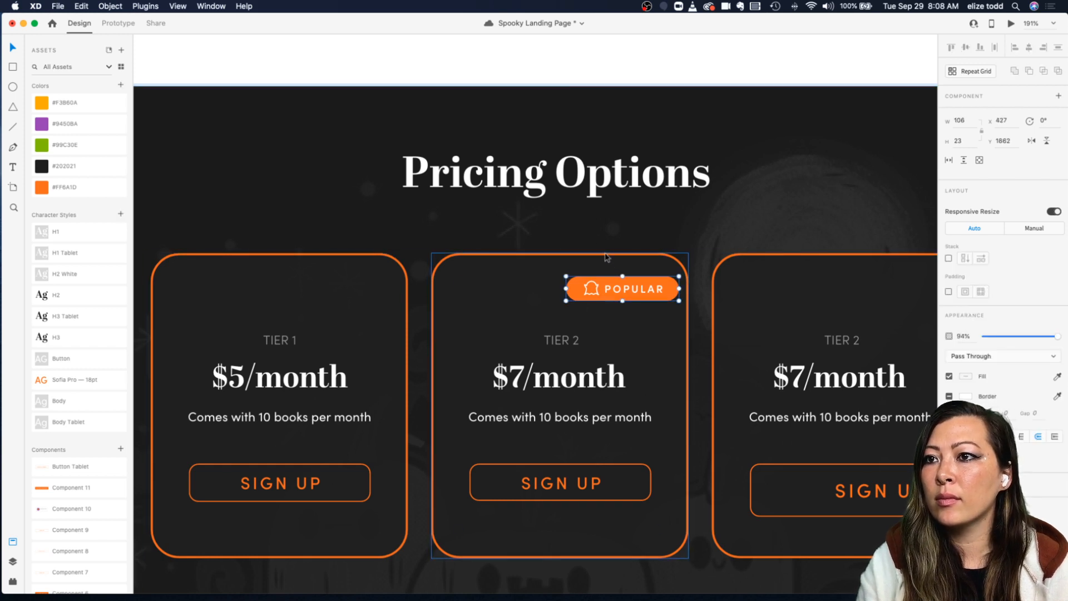
double_click(607, 257)
click(621, 286)
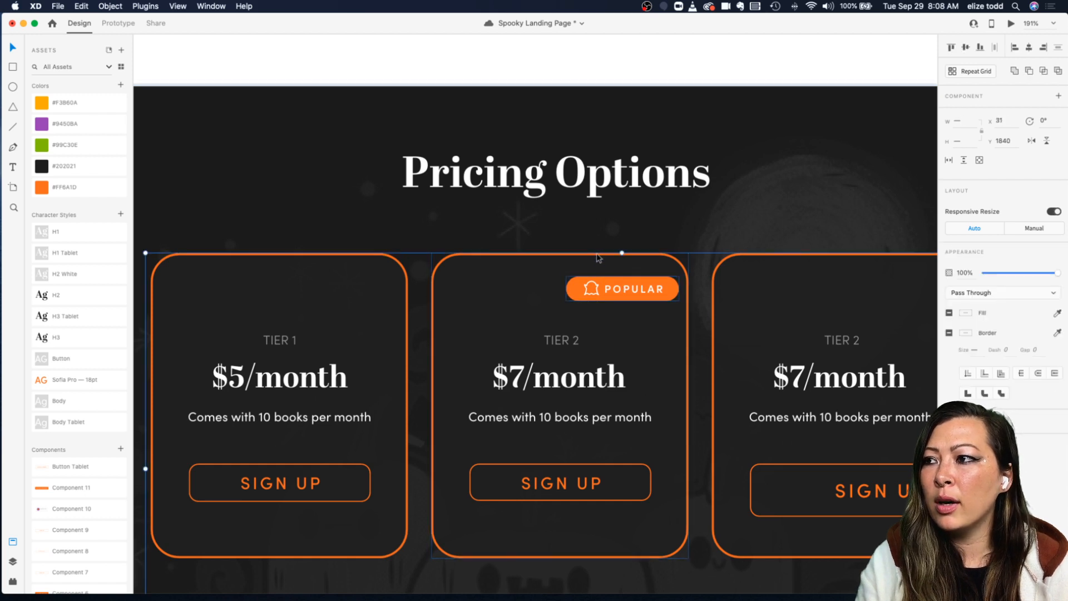
double_click(598, 257)
click(604, 286)
double_click(606, 288)
key(Escape)
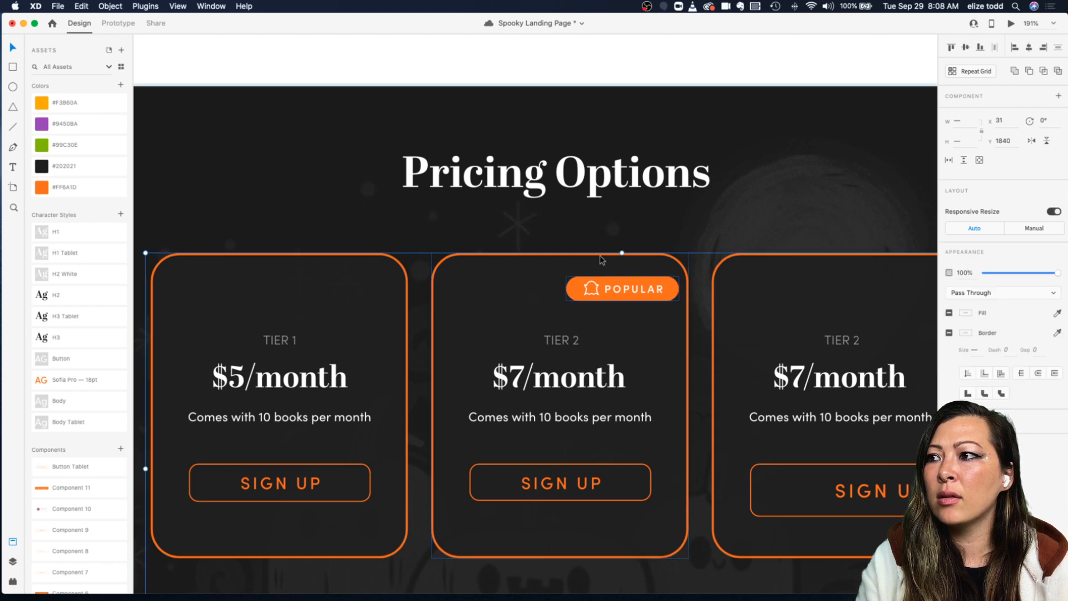
Step: Drag the Popular badge back toward the middle of the second card's top edge
click(672, 240)
scroll(672, 239, down, 5)
click(639, 271)
scroll(639, 271, up, 3)
scroll(639, 269, up, 3)
drag(638, 271, 584, 277)
scroll(584, 274, down, 4)
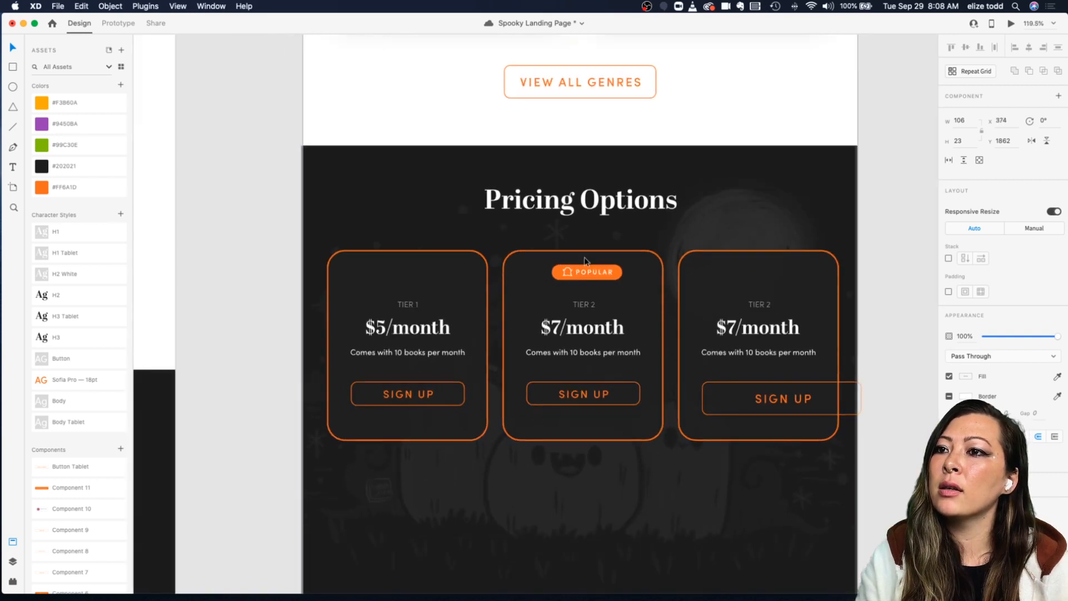
Step: Shrink the pricing cards repeat grid to three cards, about 779 wide, and center it in the section
key(Escape)
drag(622, 520, 622, 450)
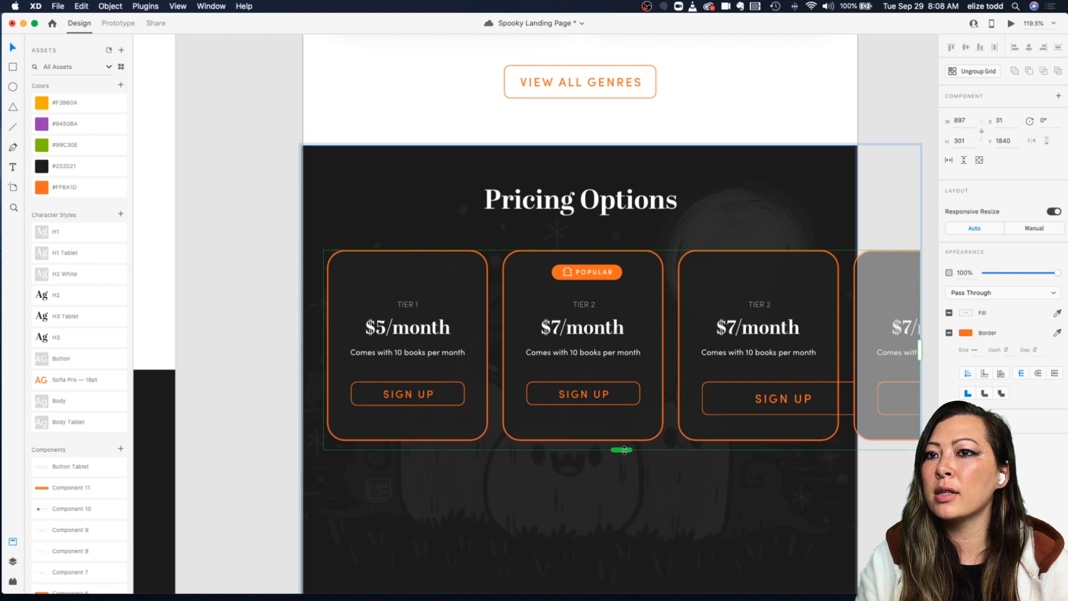
drag(920, 352, 842, 349)
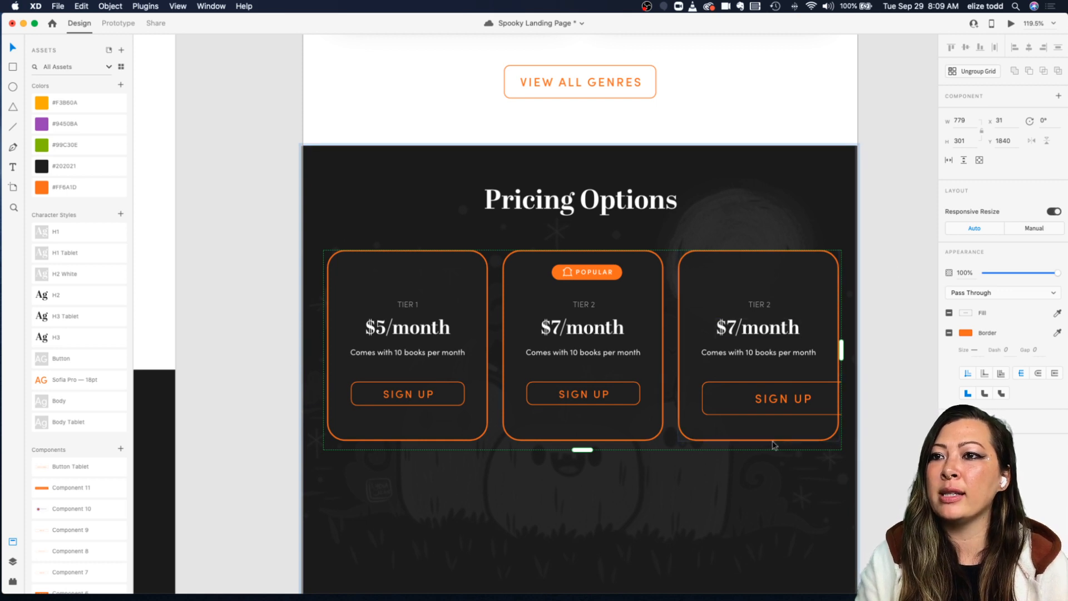
click(869, 250)
click(813, 254)
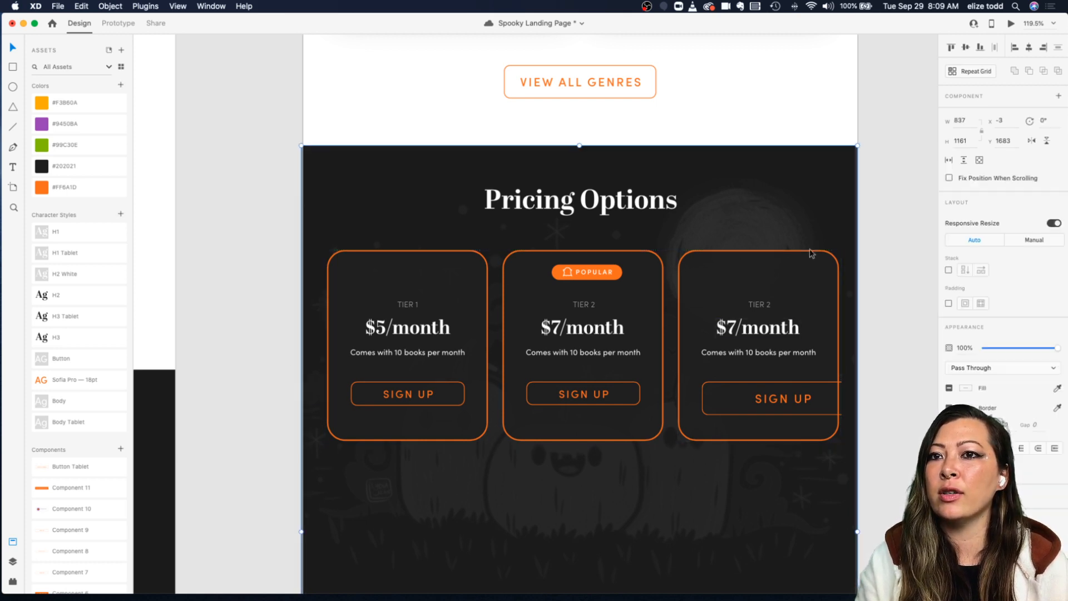
key(Escape)
click(823, 255)
double_click(824, 255)
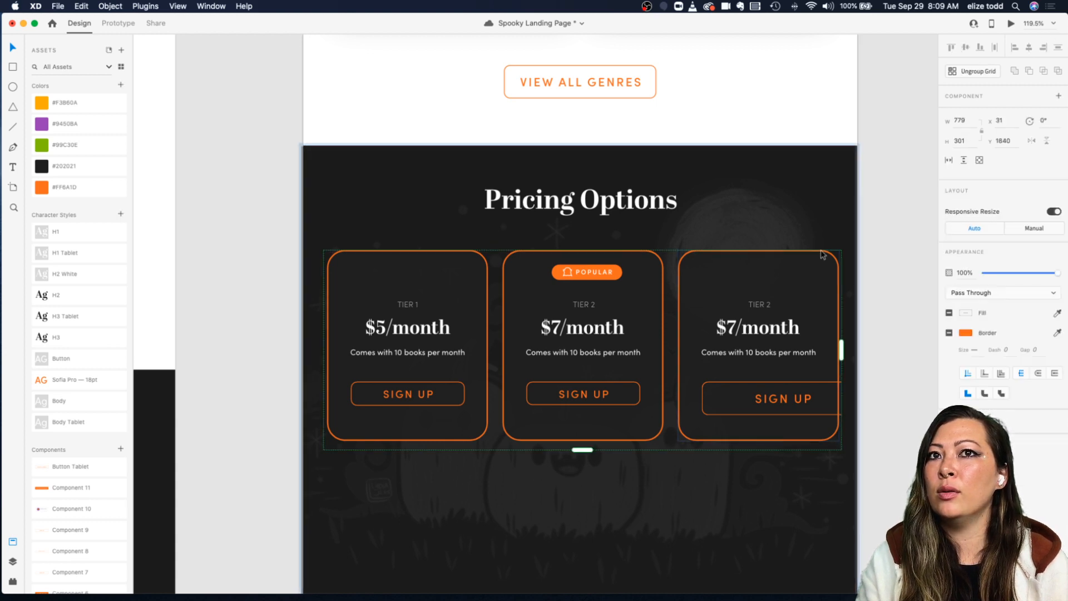
click(822, 255)
double_click(818, 255)
drag(815, 255, 813, 256)
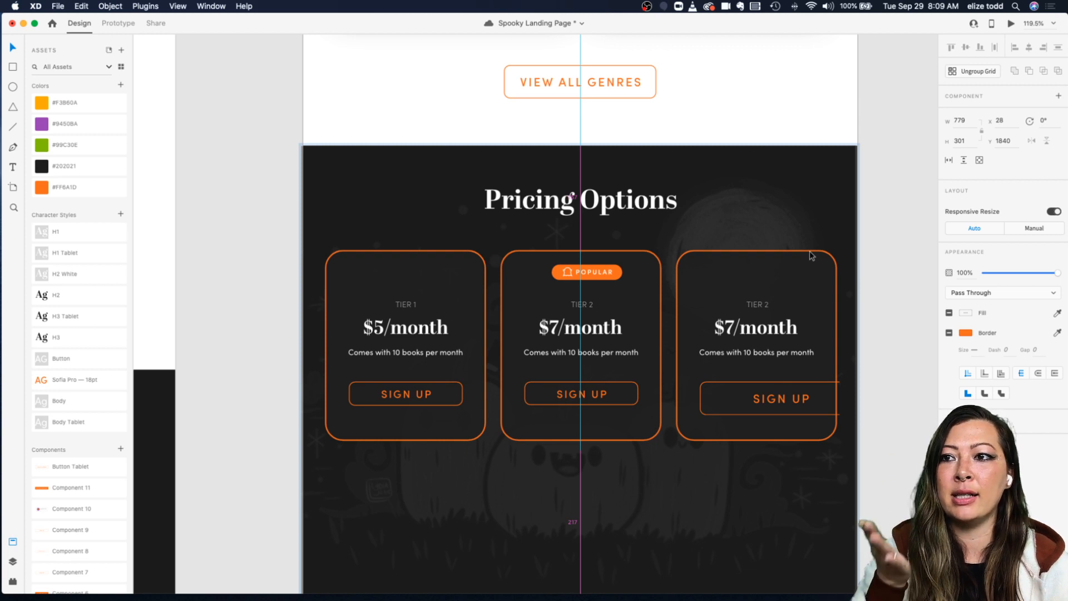
Step: Move the Popular badge so it is centered on the second card
double_click(584, 274)
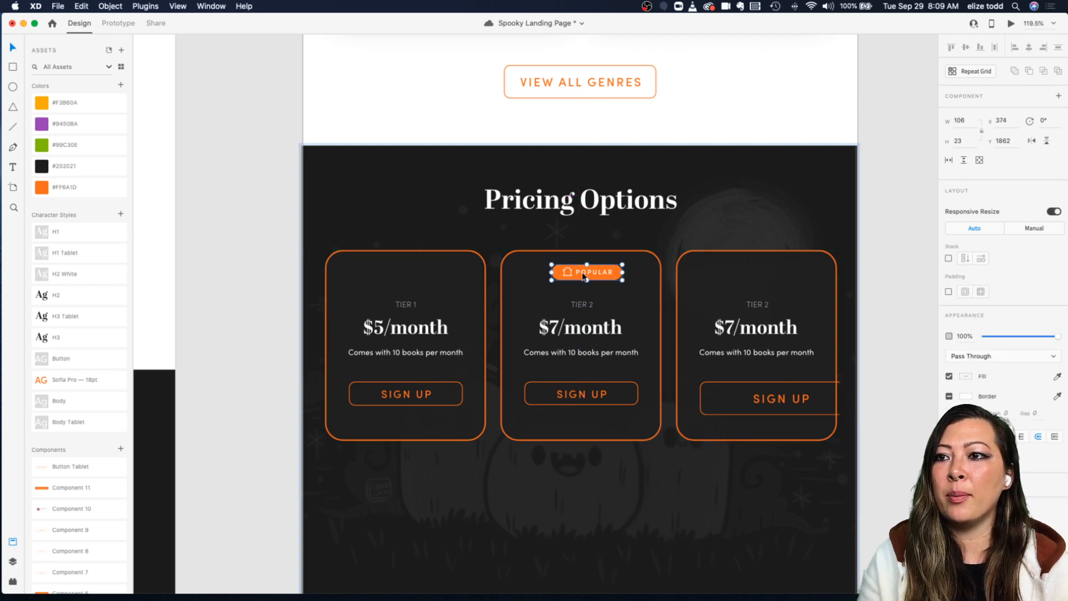
drag(598, 275, 585, 275)
click(623, 245)
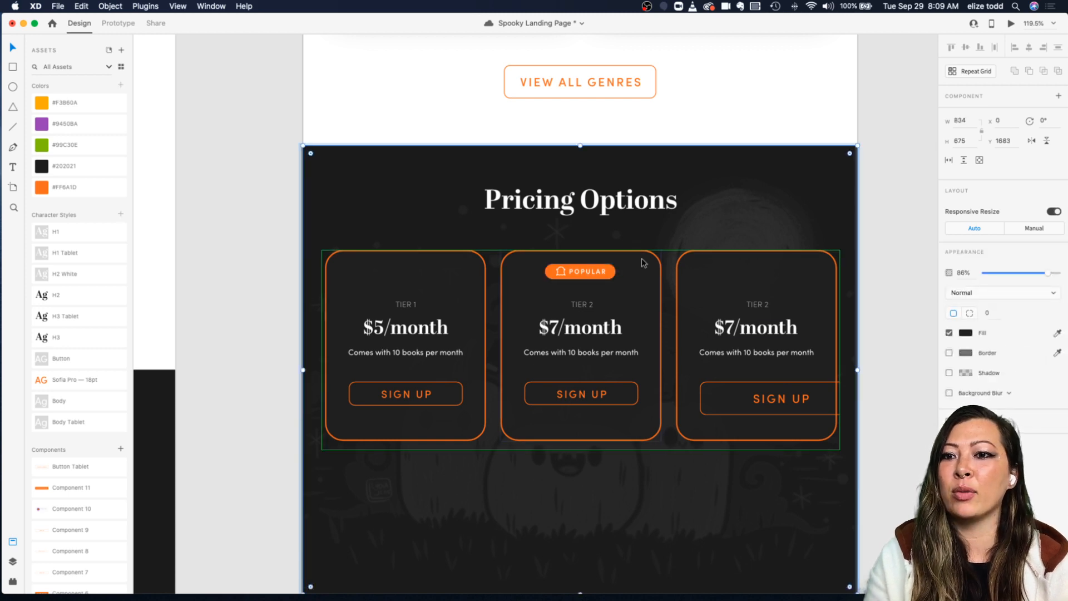
Step: Resize the third card's Sign Up button to 171 by 35 to match the other buttons
double_click(738, 389)
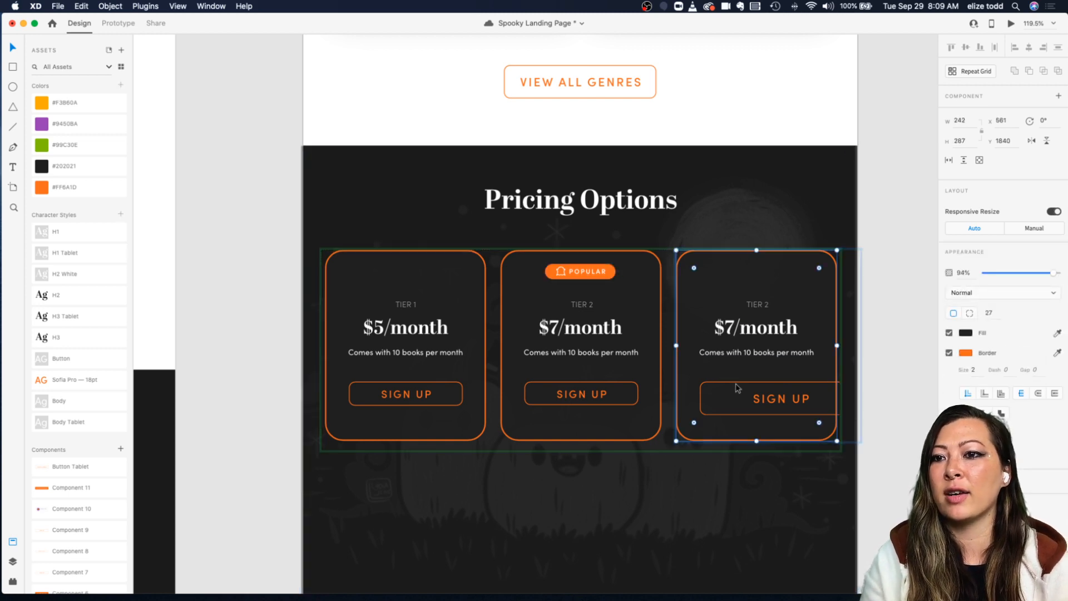
click(615, 386)
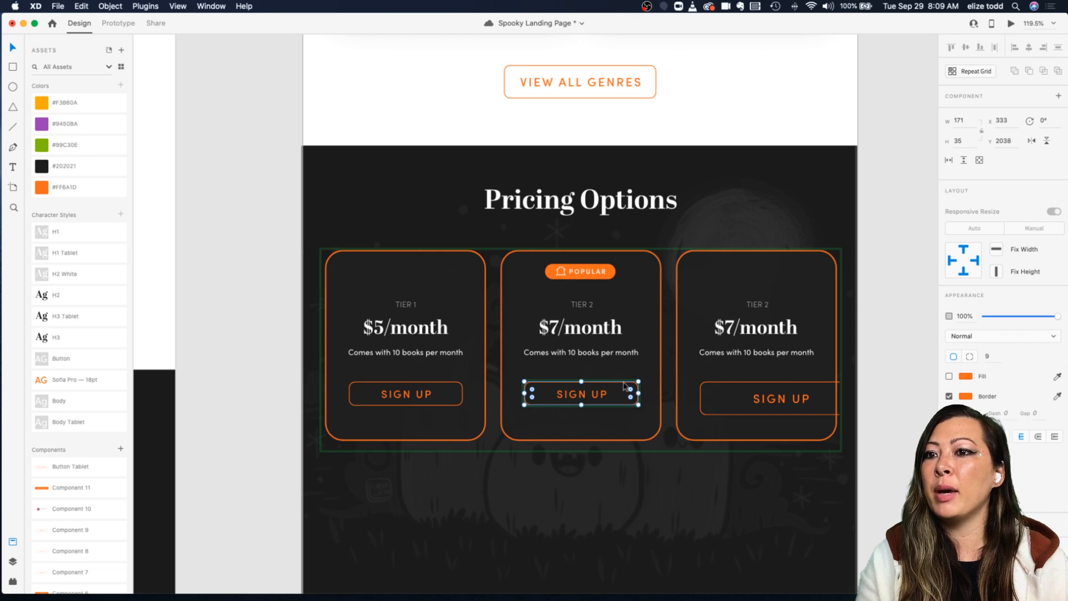
click(643, 376)
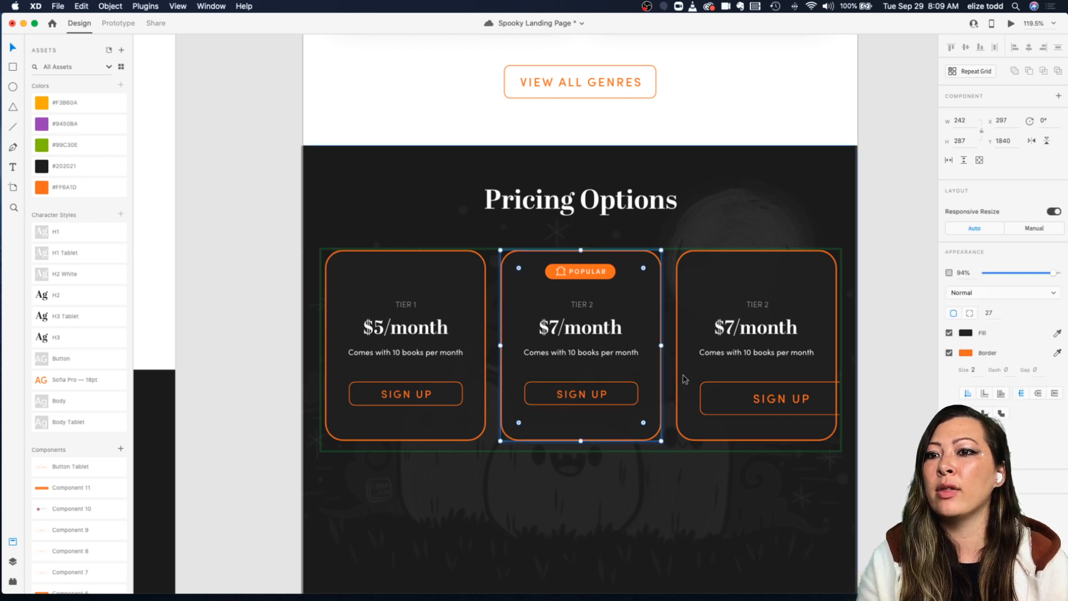
click(733, 385)
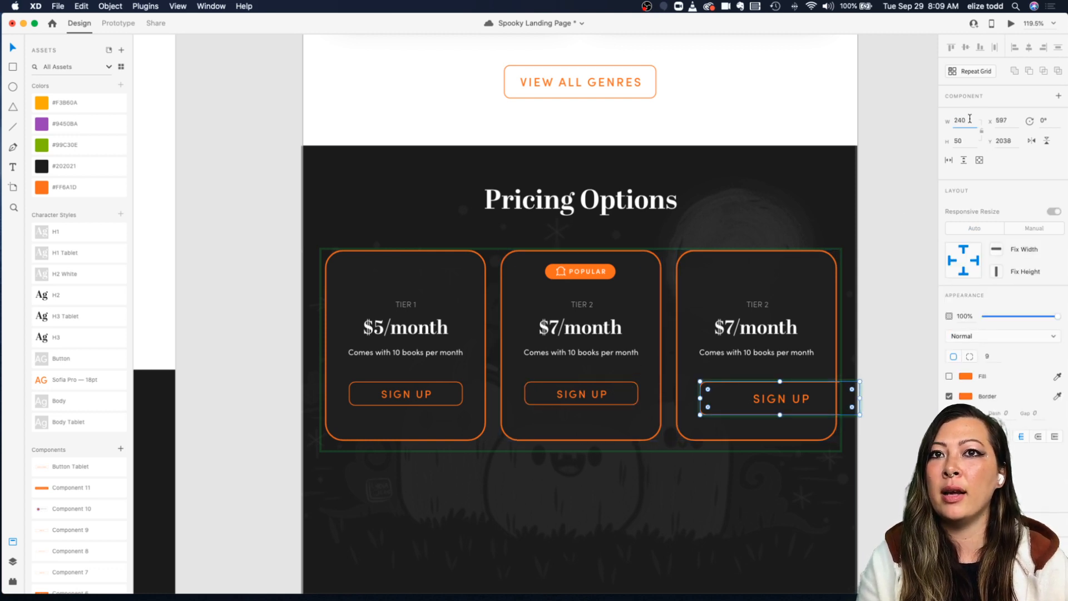
text(171)
key(Return)
click(961, 144)
text(35)
key(Return)
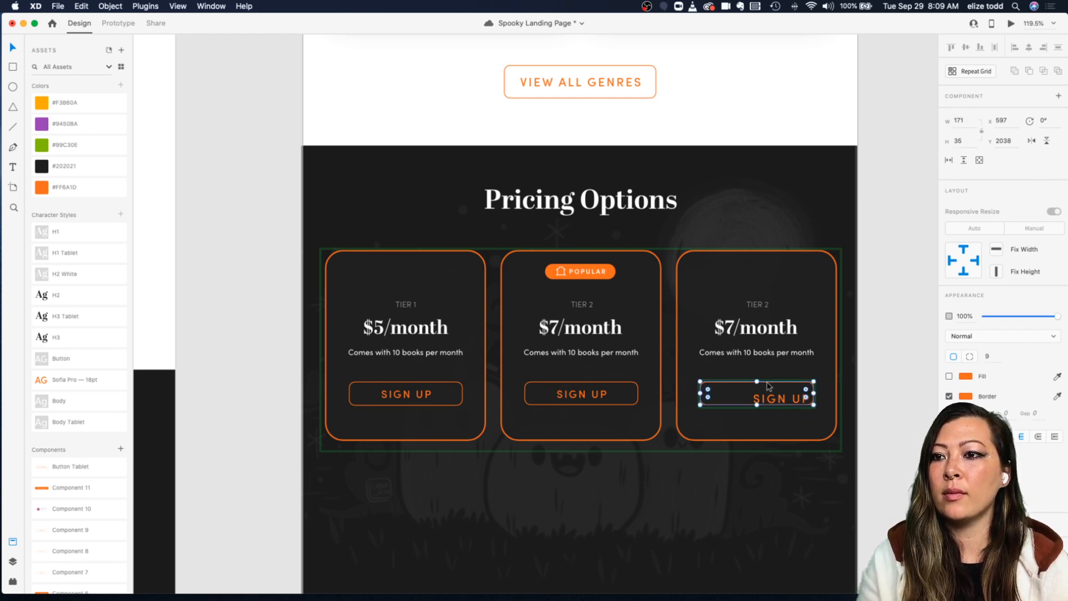
Step: Set the third button's Sign Up label to font size 16 and center it within the button
double_click(773, 401)
drag(774, 405, 764, 399)
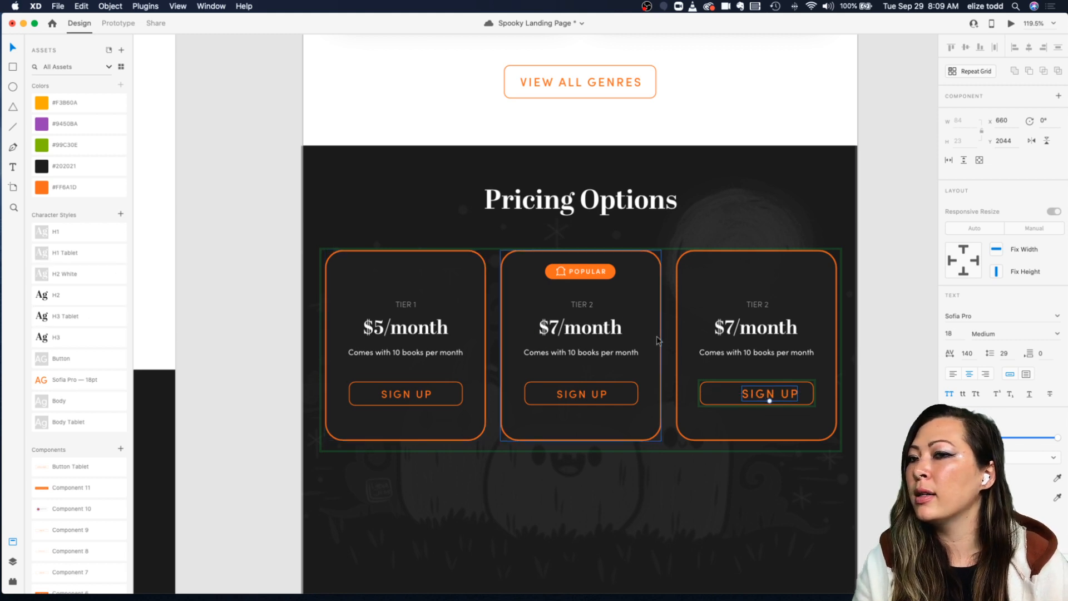
click(954, 335)
text(16)
key(Return)
key(Escape)
key(Escape)
double_click(767, 399)
double_click(766, 398)
double_click(767, 398)
drag(767, 399, 764, 399)
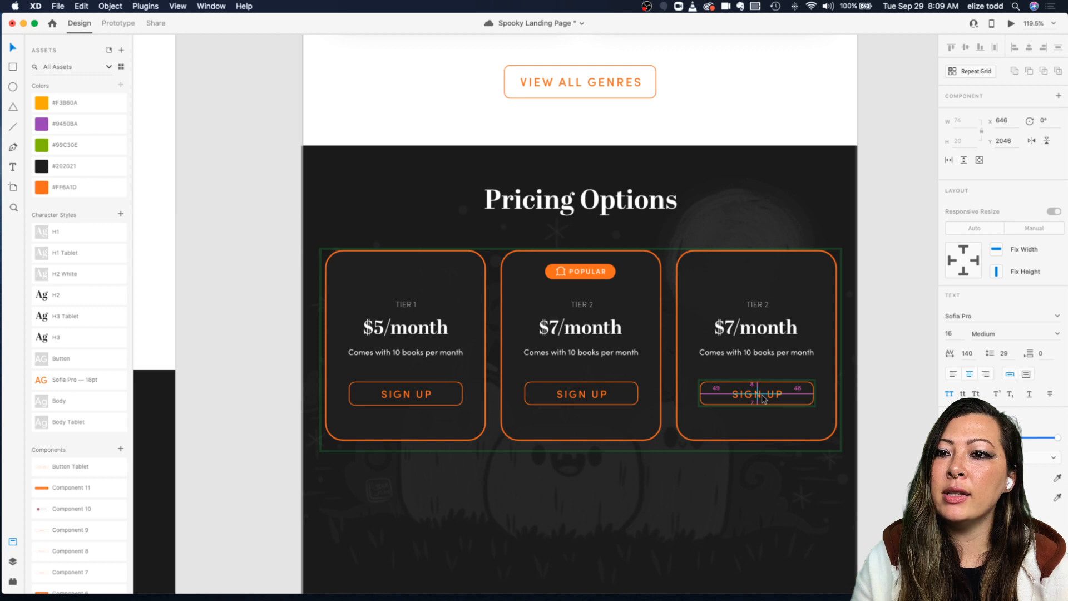
click(783, 372)
click(763, 395)
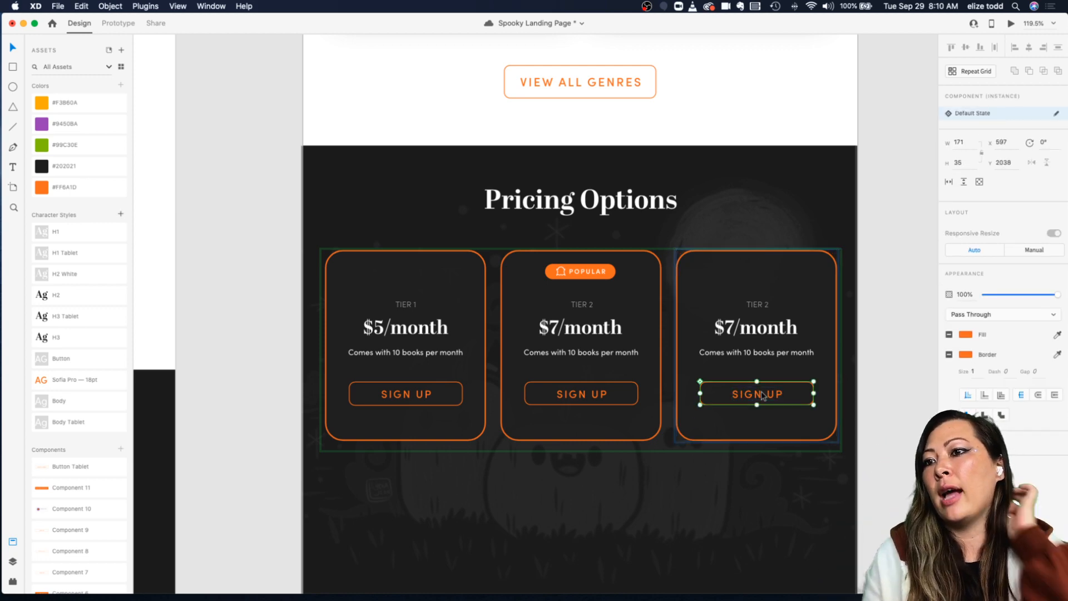
scroll(763, 396, down, 3)
click(880, 387)
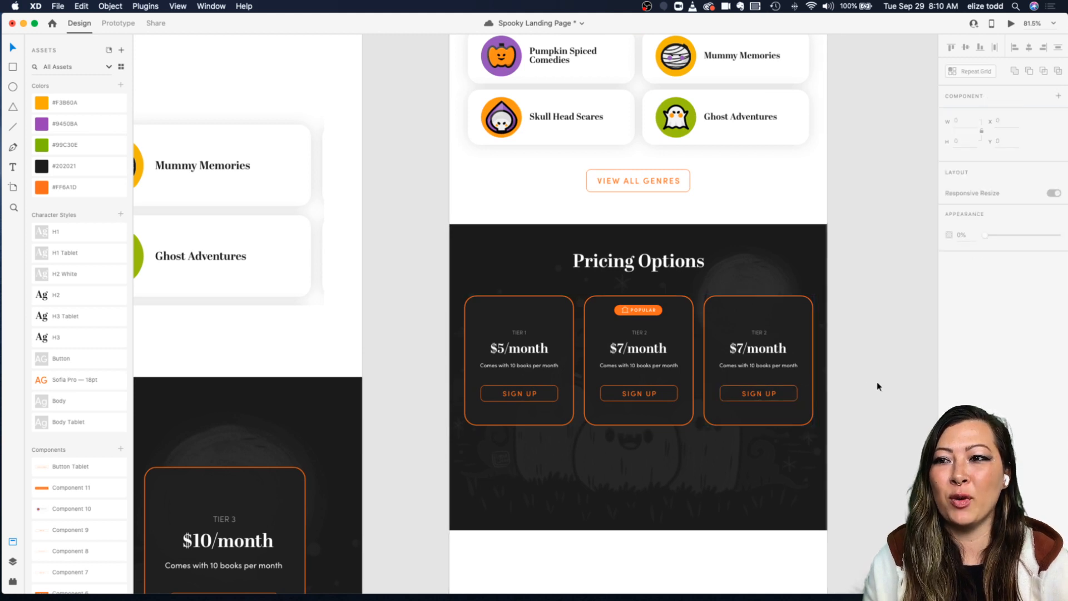
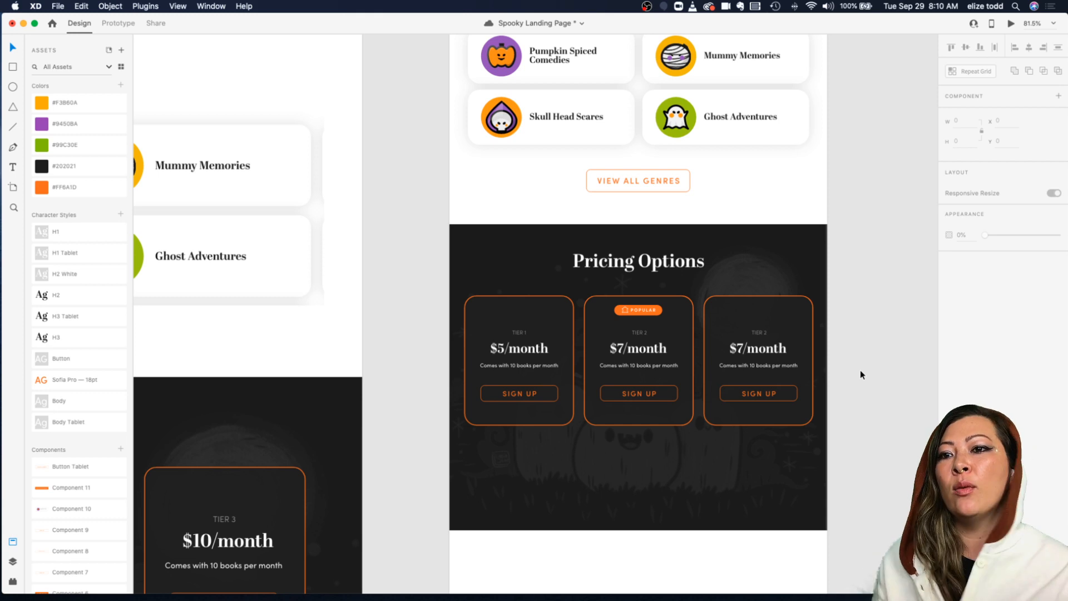
Step: Inspect the tablet pricing section's grouping by selecting its title, the whole section and its layers
double_click(751, 349)
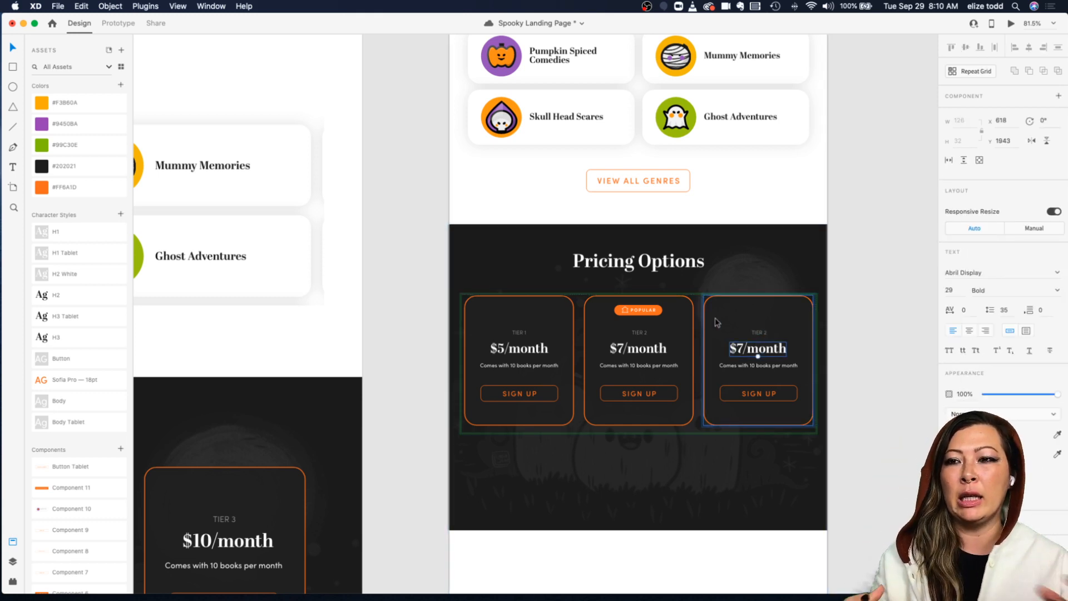
scroll(717, 323, right, 2)
scroll(717, 322, down, 1)
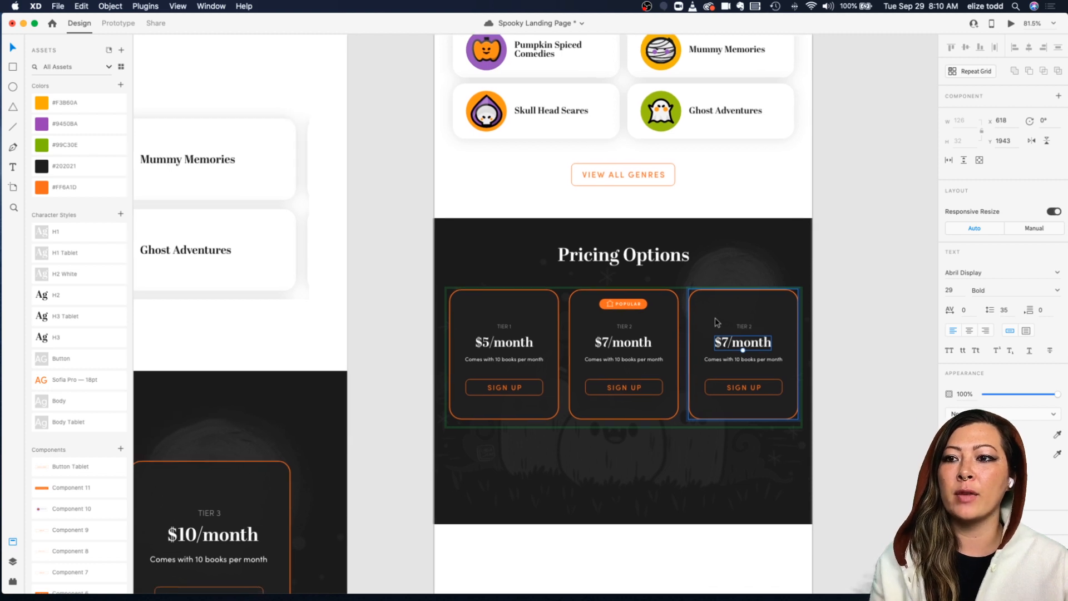
scroll(660, 326, up, 2)
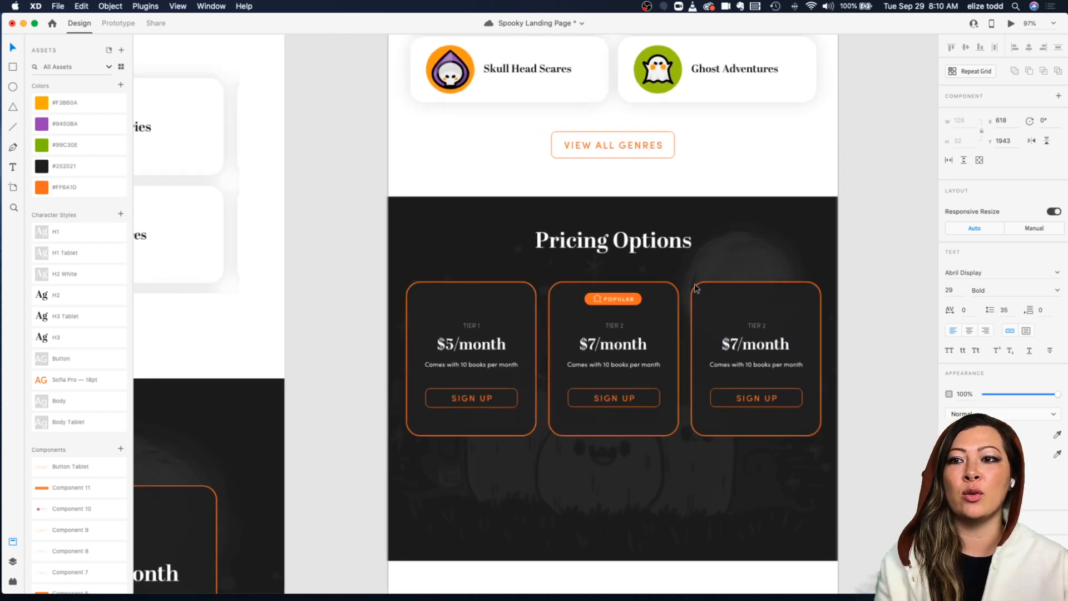
click(697, 279)
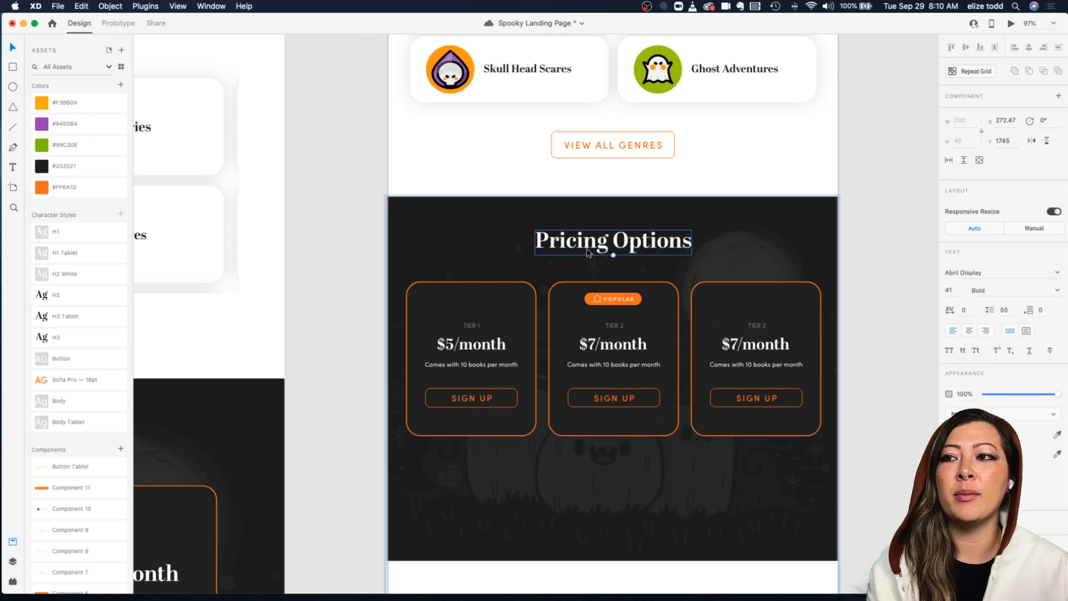
click(334, 227)
drag(362, 214, 869, 523)
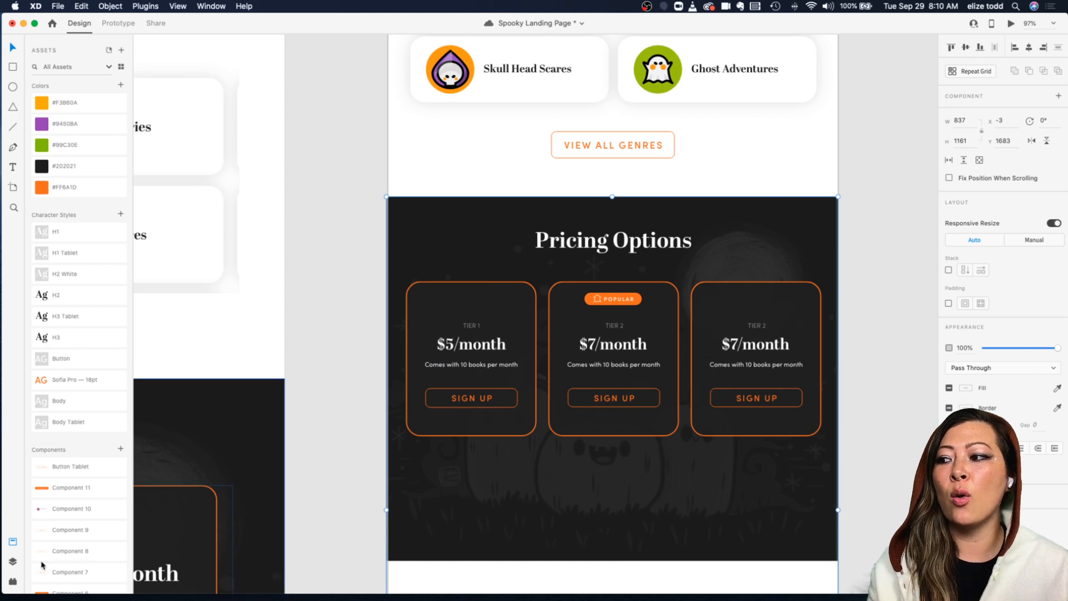
click(12, 561)
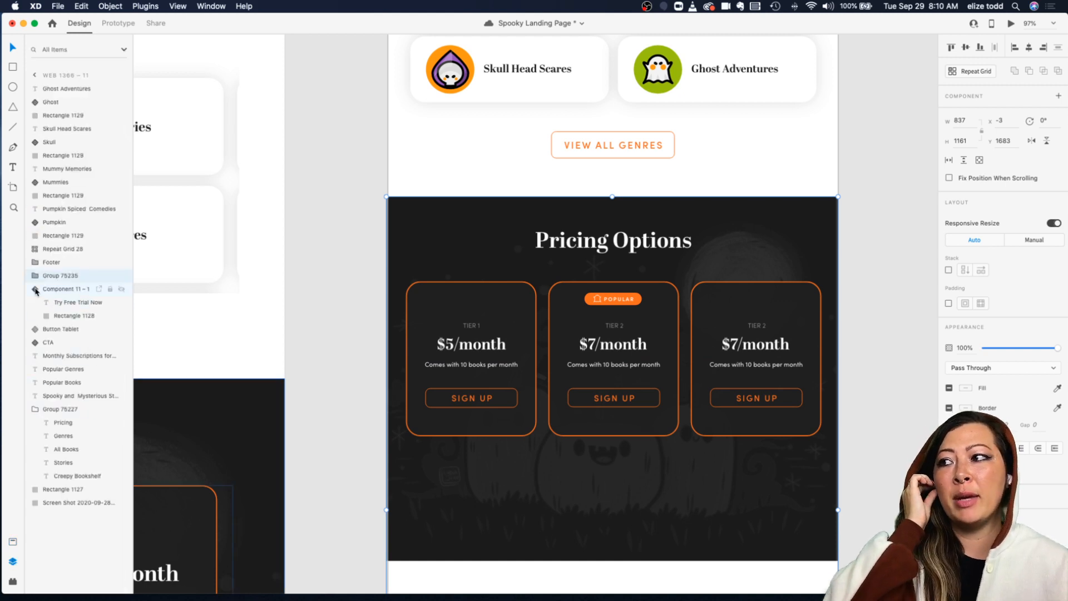
click(283, 285)
click(395, 256)
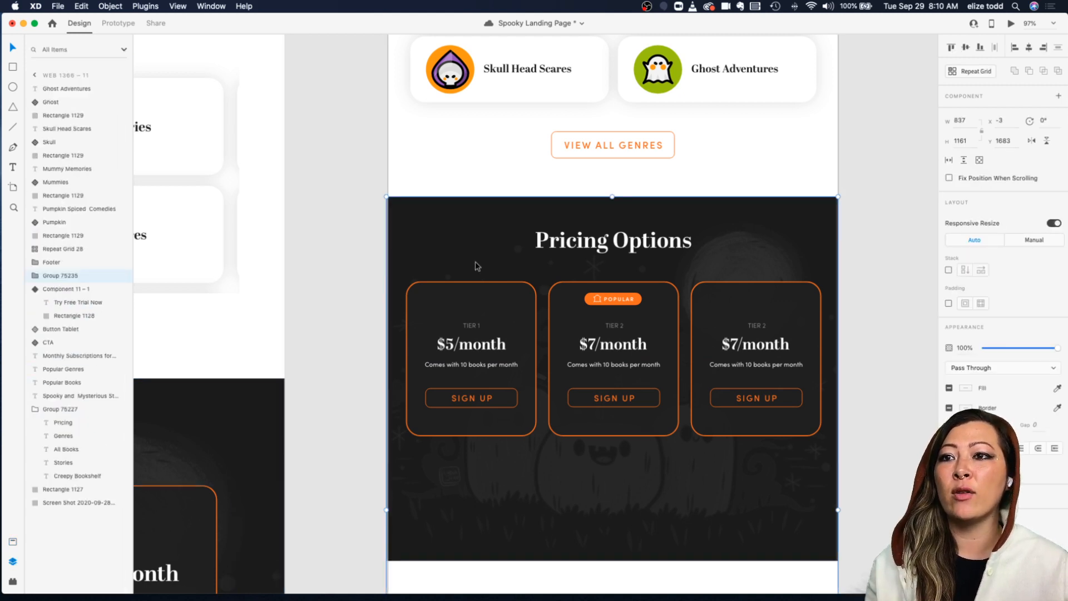
right_click(461, 247)
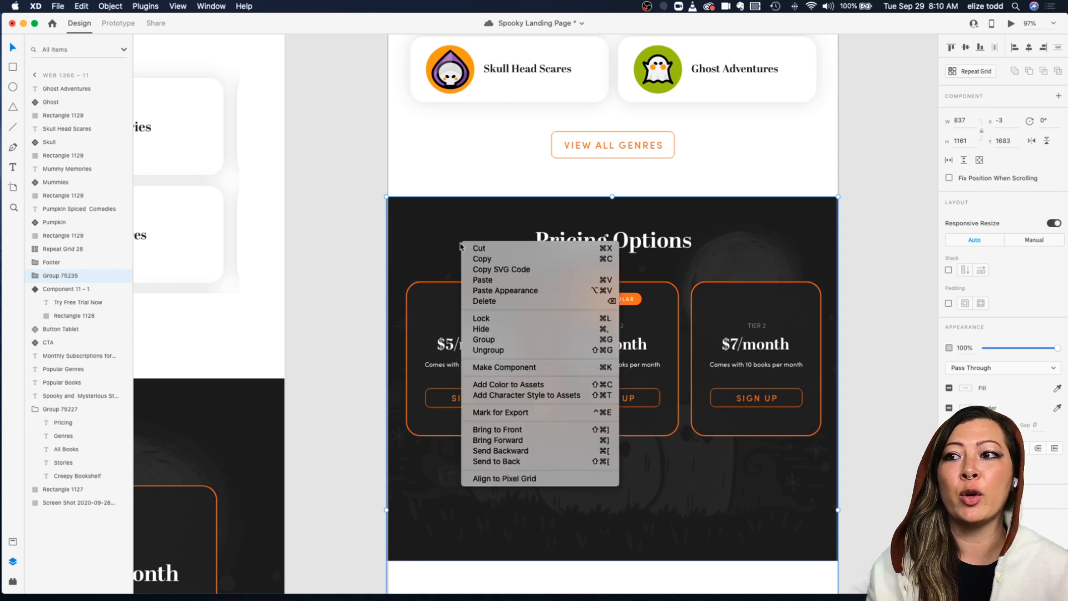
click(351, 248)
mouse_move(436, 243)
mouse_down()
mouse_move(331, 262)
mouse_move(439, 212)
mouse_move(520, 241)
mouse_move(420, 240)
mouse_up()
click(365, 241)
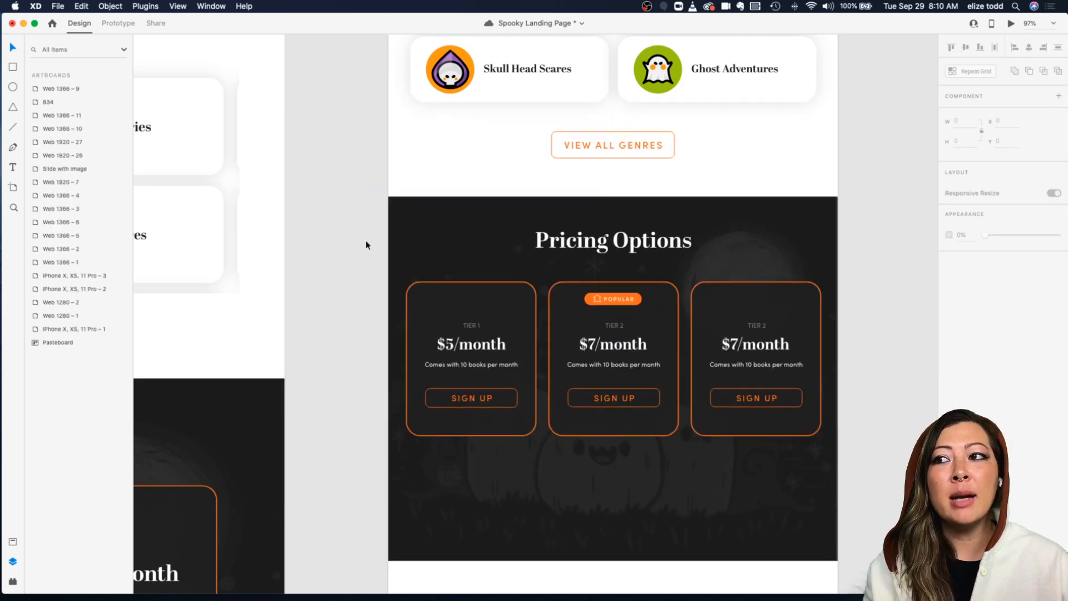
Step: Examine the Popular badge, the cards repeat grid and the background rectangle inside the pricing section
click(612, 297)
double_click(611, 296)
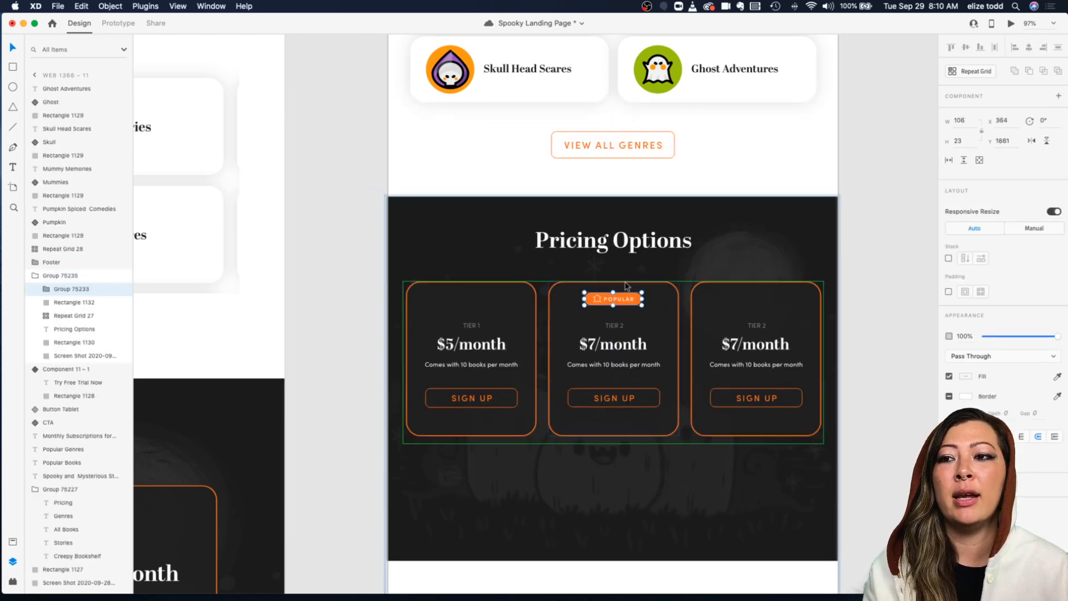
click(624, 270)
click(604, 298)
click(568, 257)
click(599, 292)
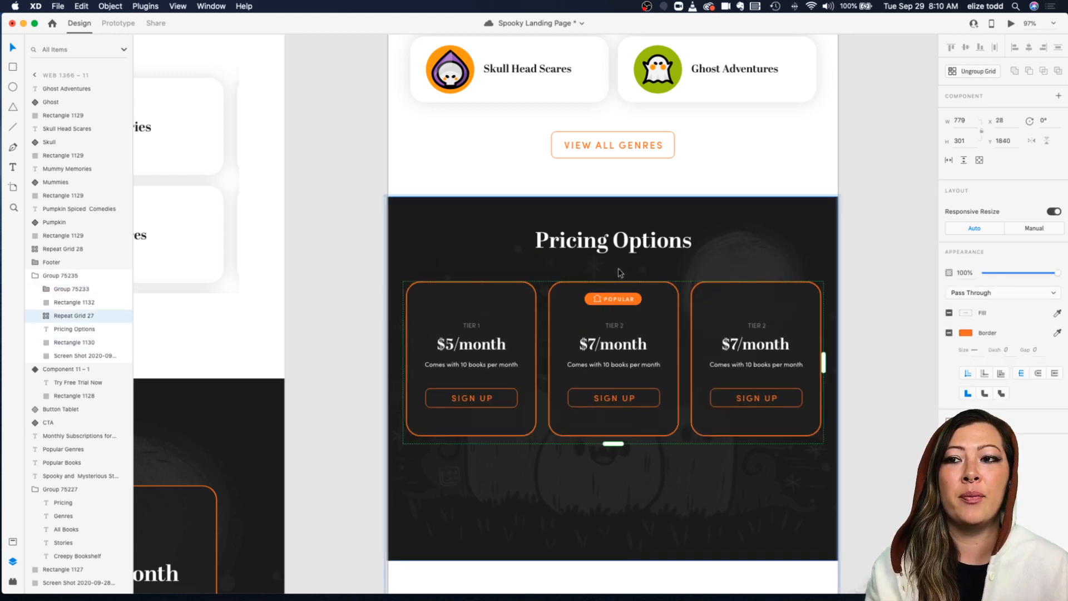
click(609, 272)
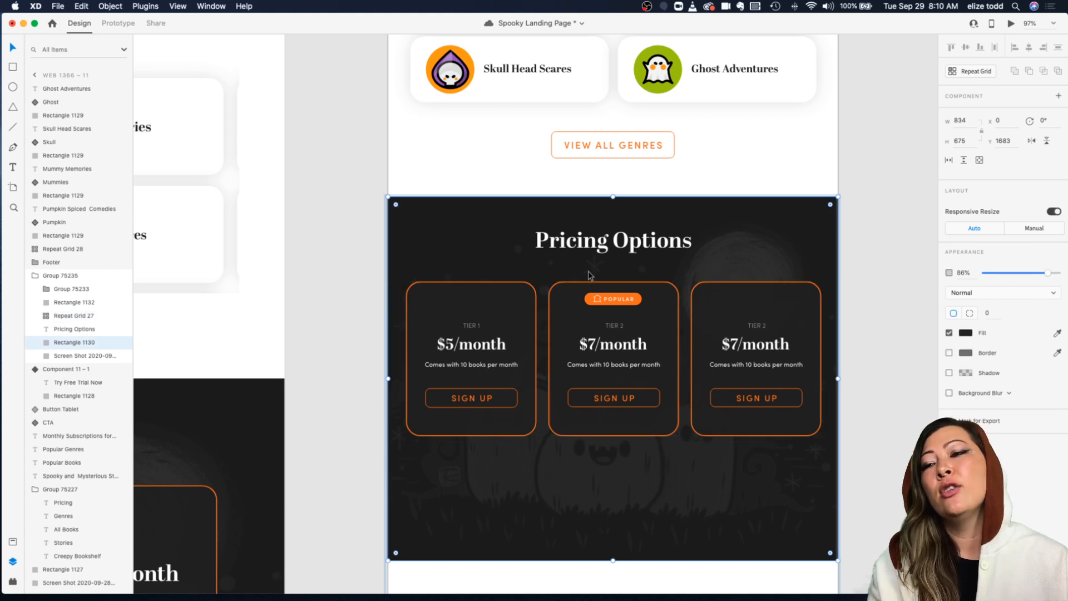
Step: Ungroup the pricing section group, undoing an accidental move afterwards
click(365, 234)
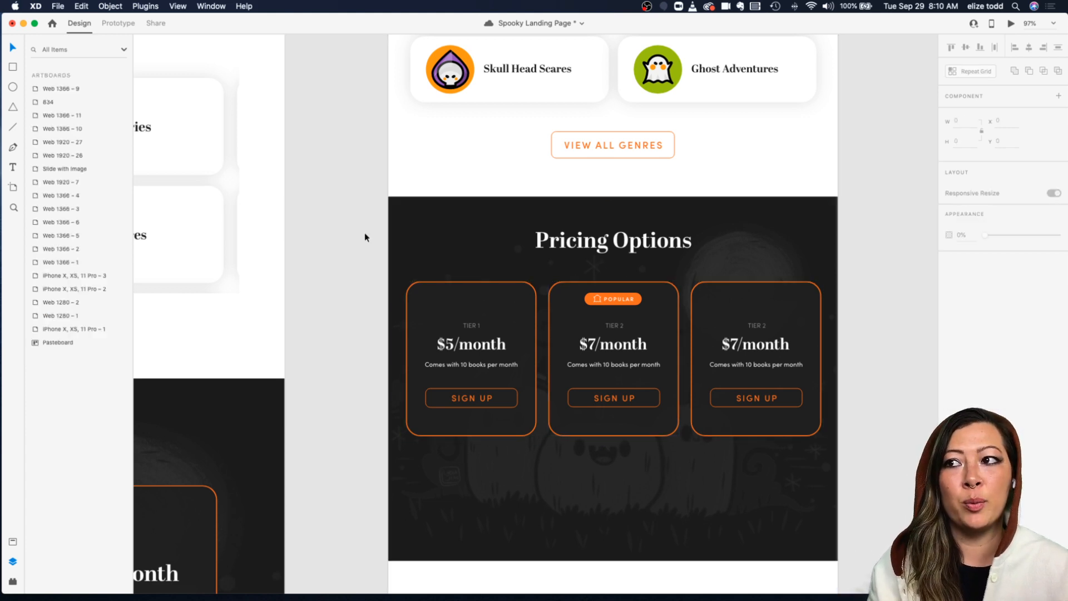
click(453, 243)
right_click(452, 245)
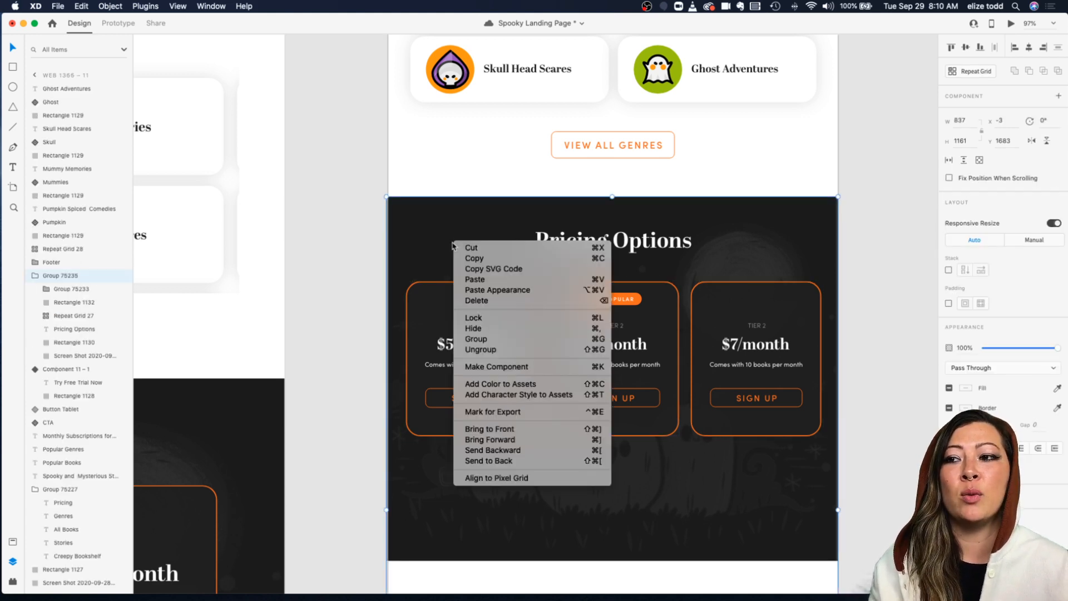
click(515, 349)
drag(453, 234, 471, 249)
key(super+z)
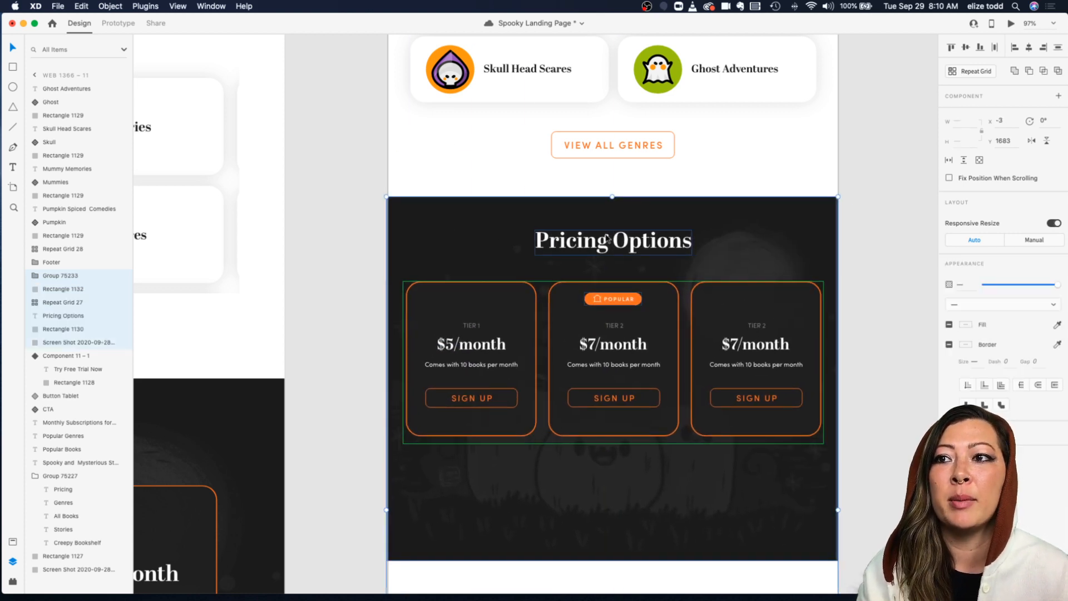
Step: Inspect the pricing section's background rectangle, individual cards and their layer order
click(352, 213)
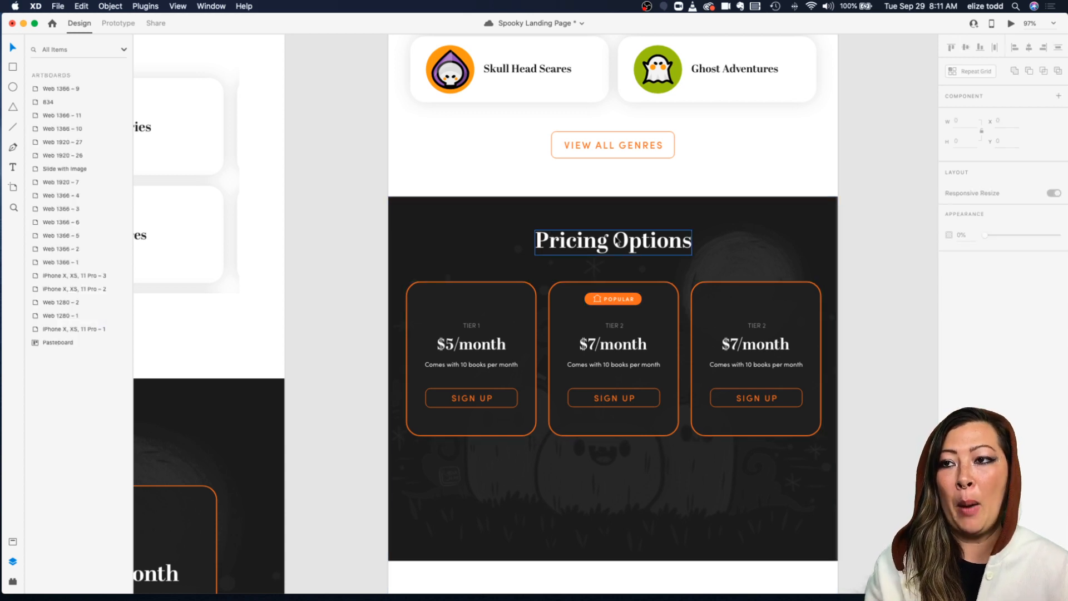
click(582, 234)
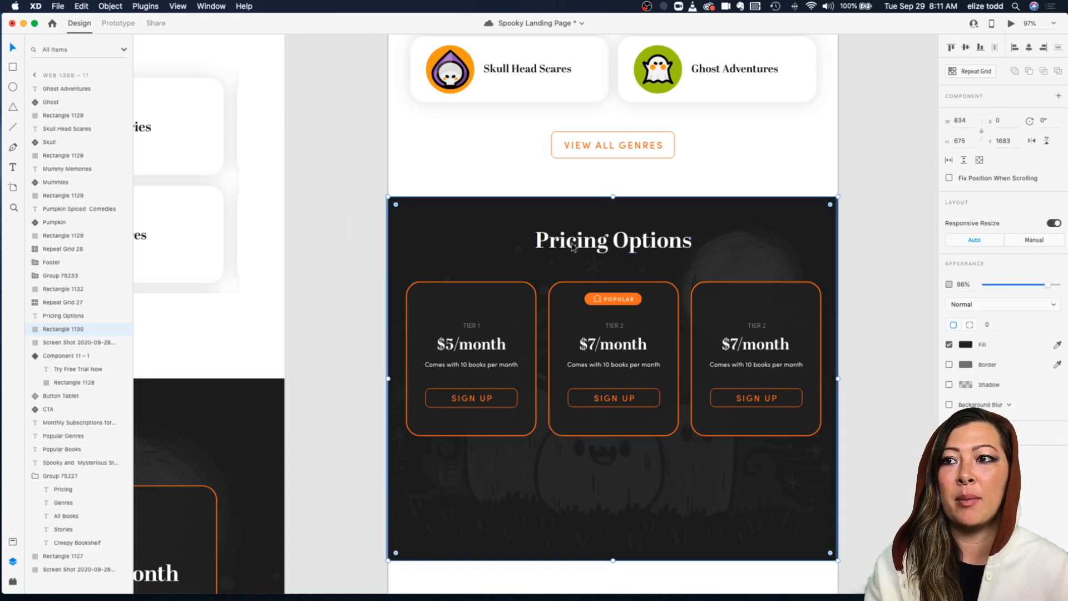
click(564, 246)
double_click(564, 246)
click(560, 224)
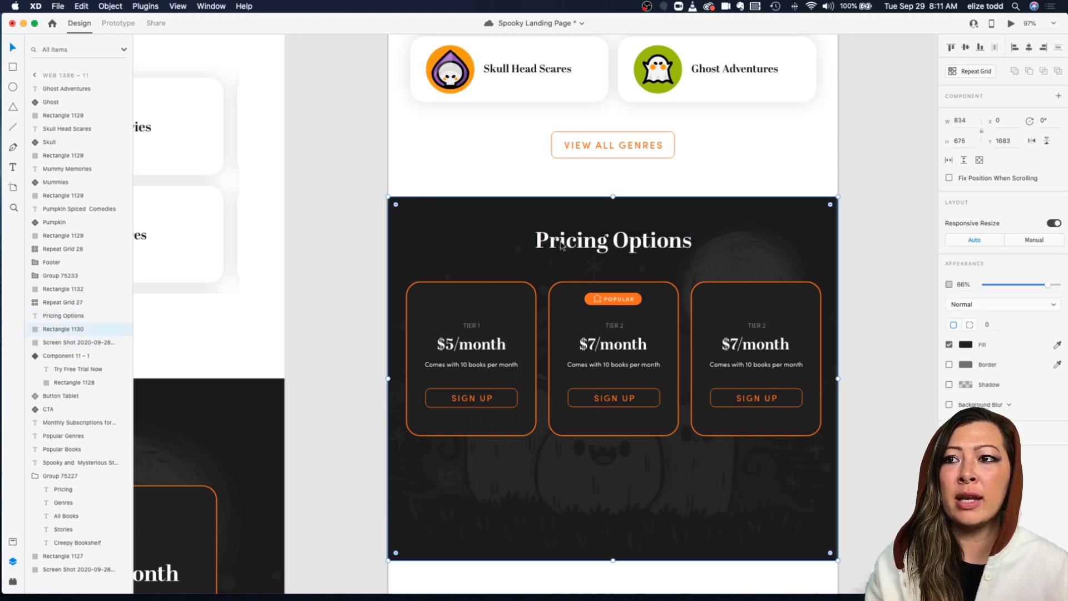
click(562, 244)
super+click(496, 312)
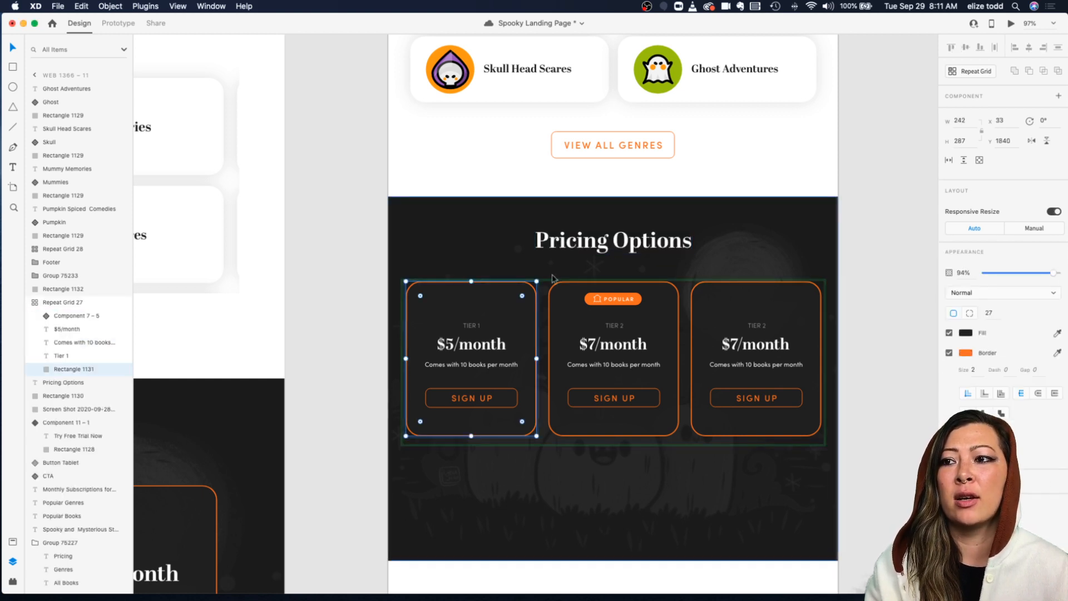
super+click(607, 301)
click(729, 305)
click(600, 546)
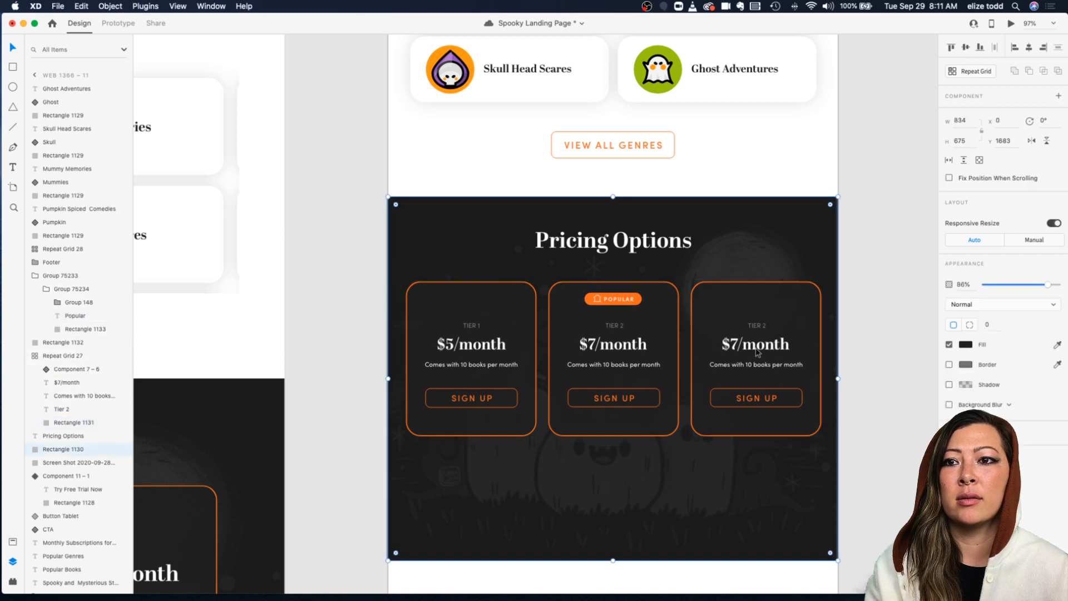
click(353, 291)
click(434, 285)
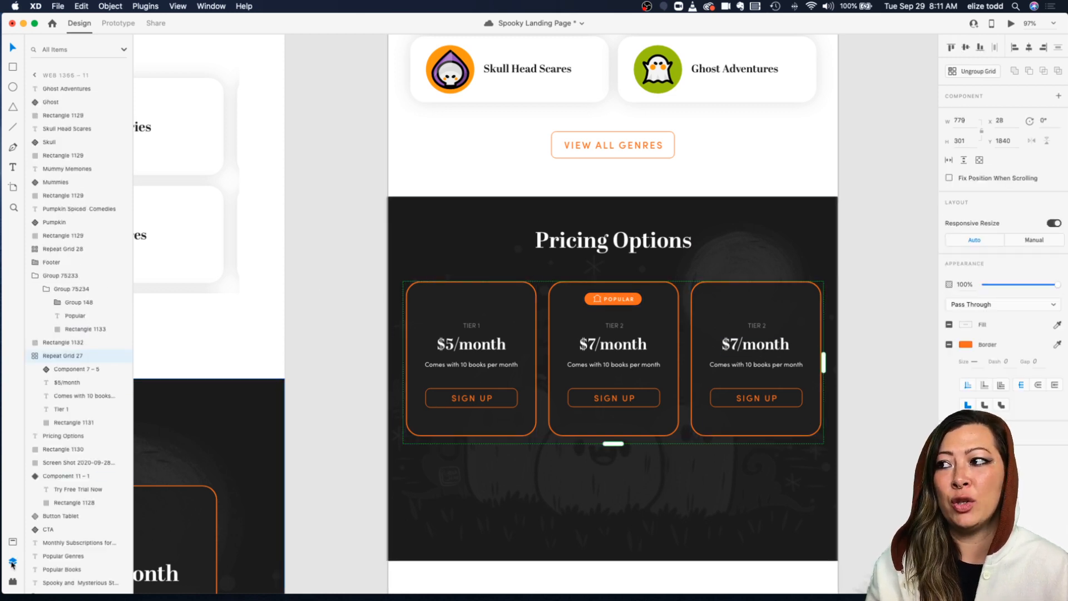
click(68, 395)
click(67, 383)
click(68, 423)
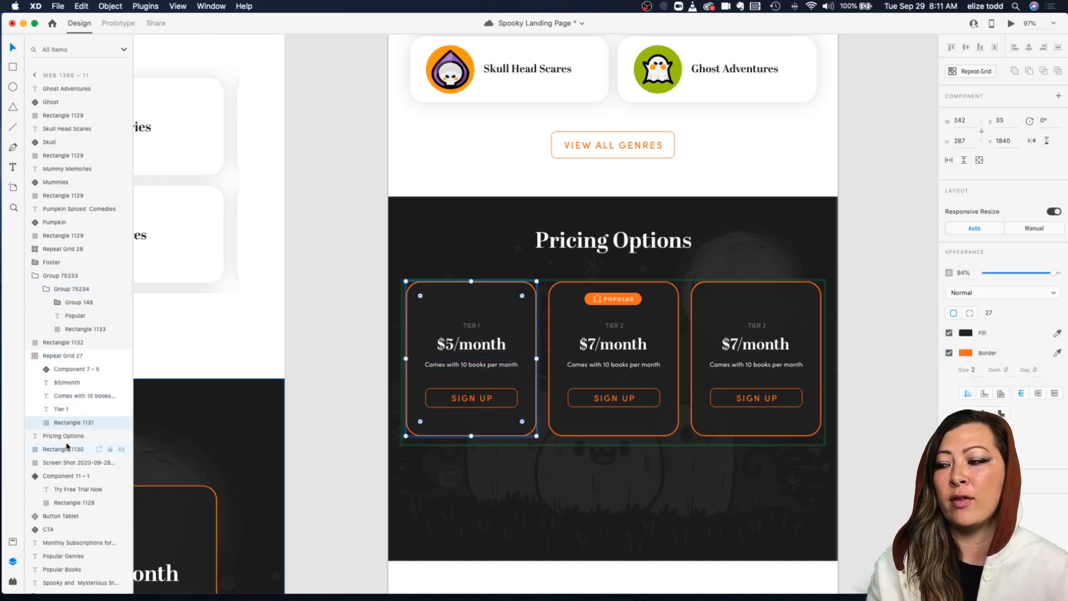
click(67, 448)
click(66, 436)
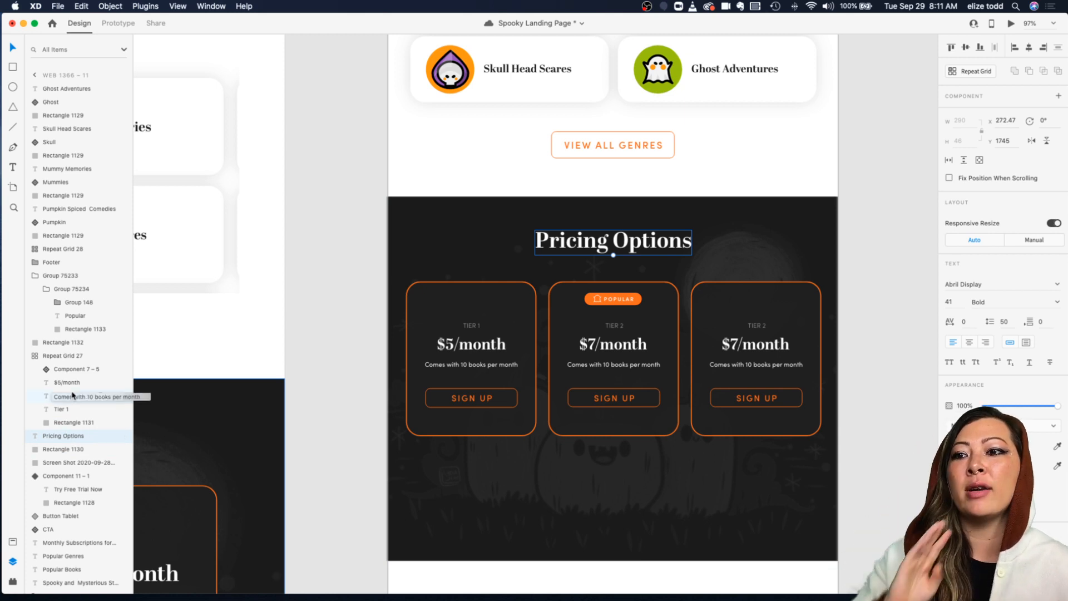
click(327, 280)
scroll(329, 280, up, 2)
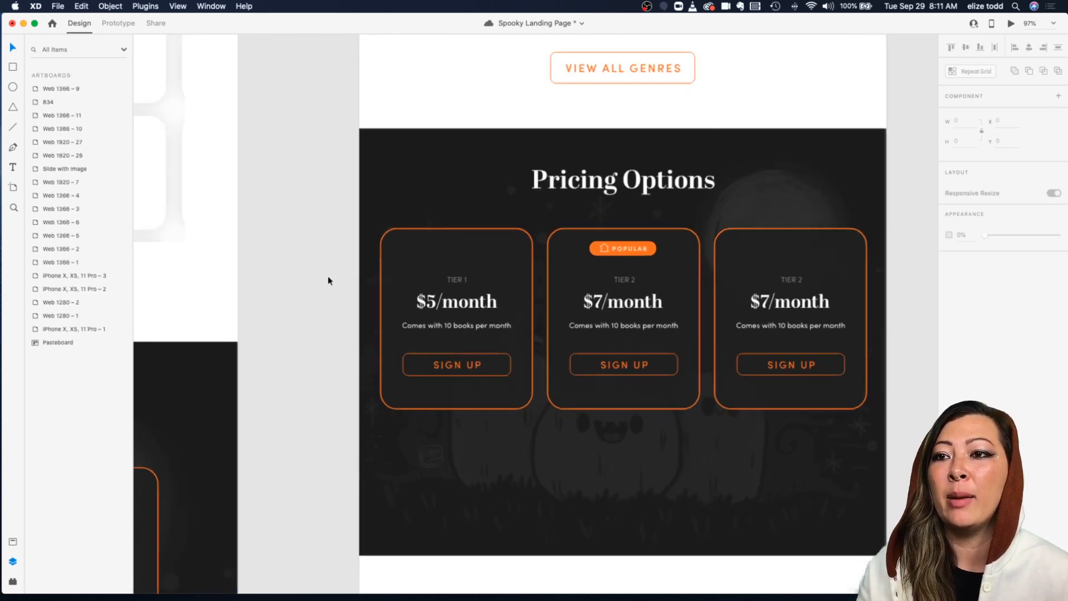
Step: Shorten the pricing section's dark background rectangle so it ends closer below the cards
scroll(328, 280, down, 3)
click(533, 375)
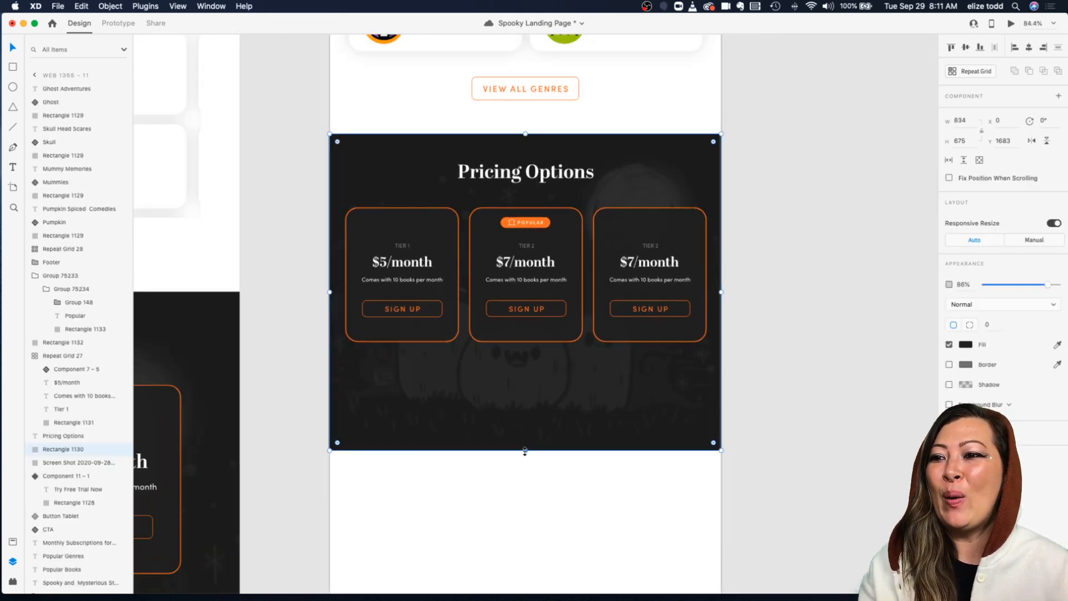
click(410, 477)
click(496, 437)
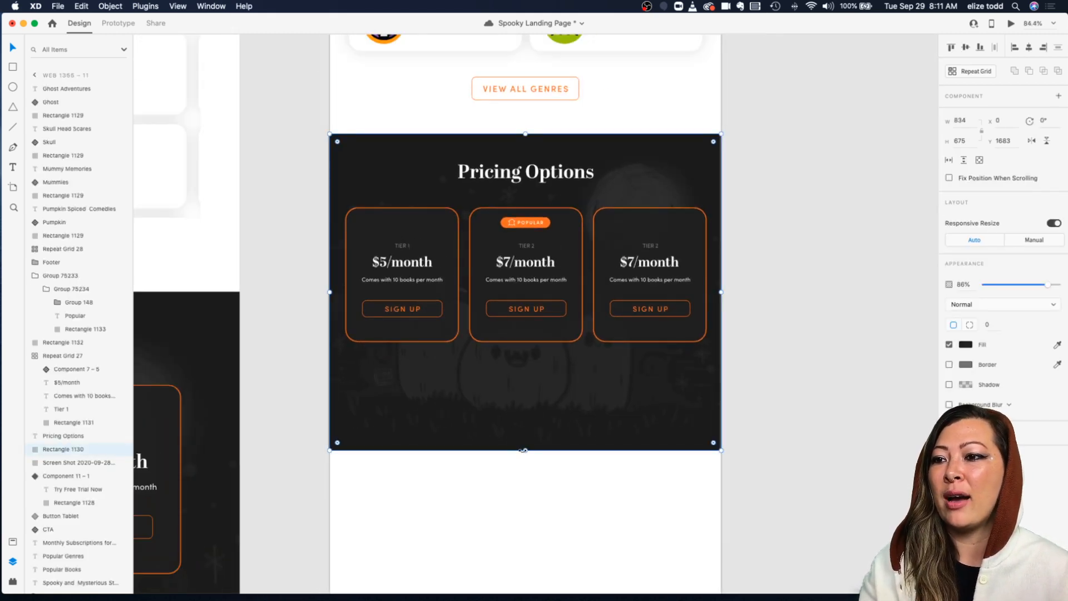
drag(526, 446, 525, 387)
click(527, 418)
drag(524, 448, 523, 387)
click(523, 413)
Step: Move the Creepy Bookshelf footer logo text left so it no longer overlaps the Stories link
scroll(524, 413, down, 5)
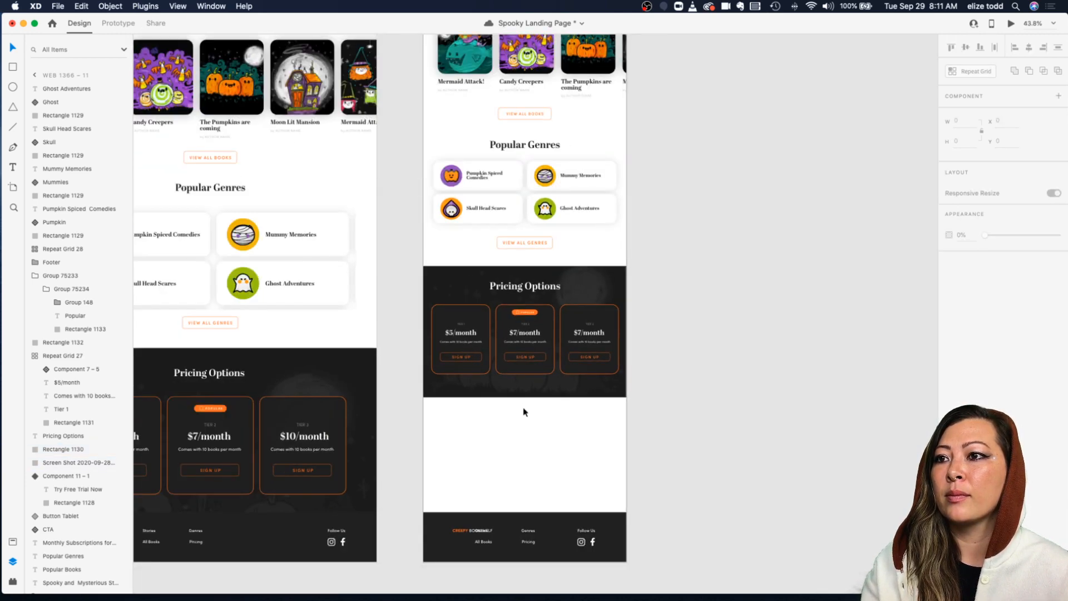
scroll(524, 413, up, 4)
scroll(523, 412, down, 5)
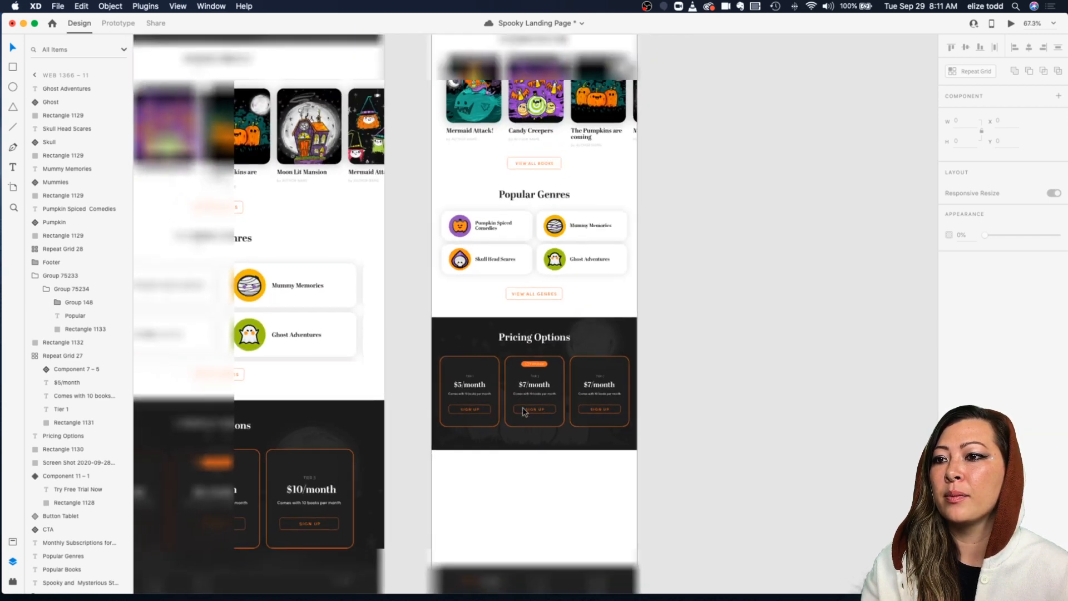
scroll(708, 293, down, 5)
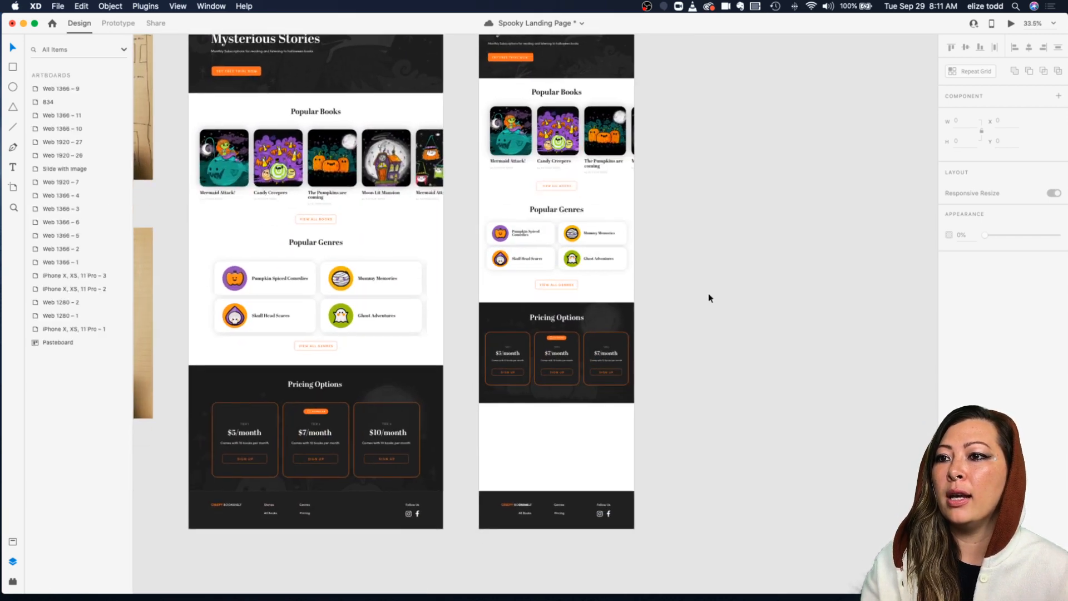
scroll(538, 435, up, 3)
scroll(538, 436, down, 2)
scroll(537, 423, up, 3)
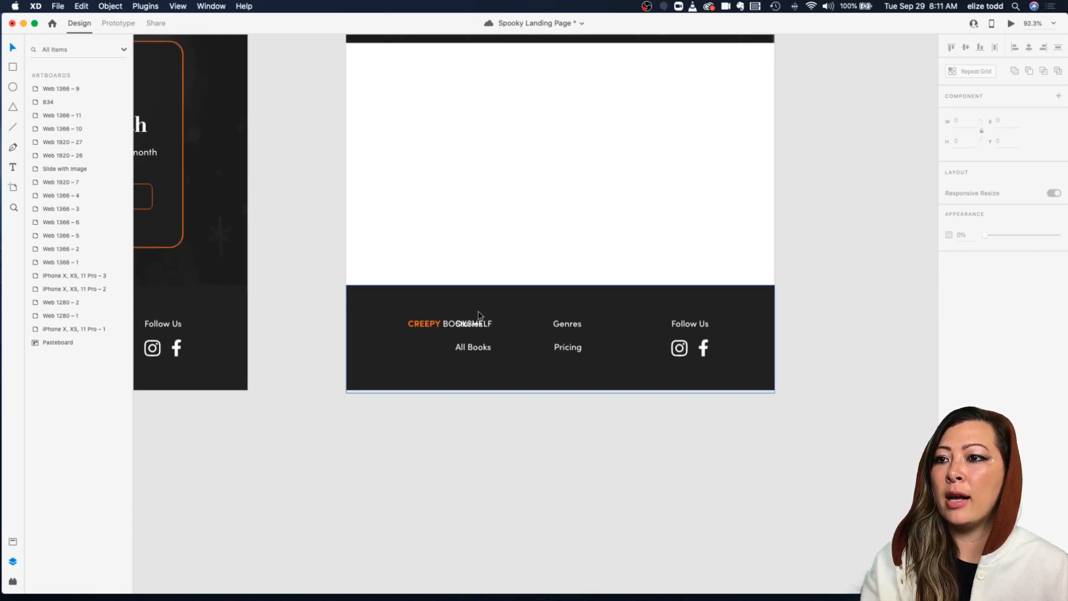
click(442, 327)
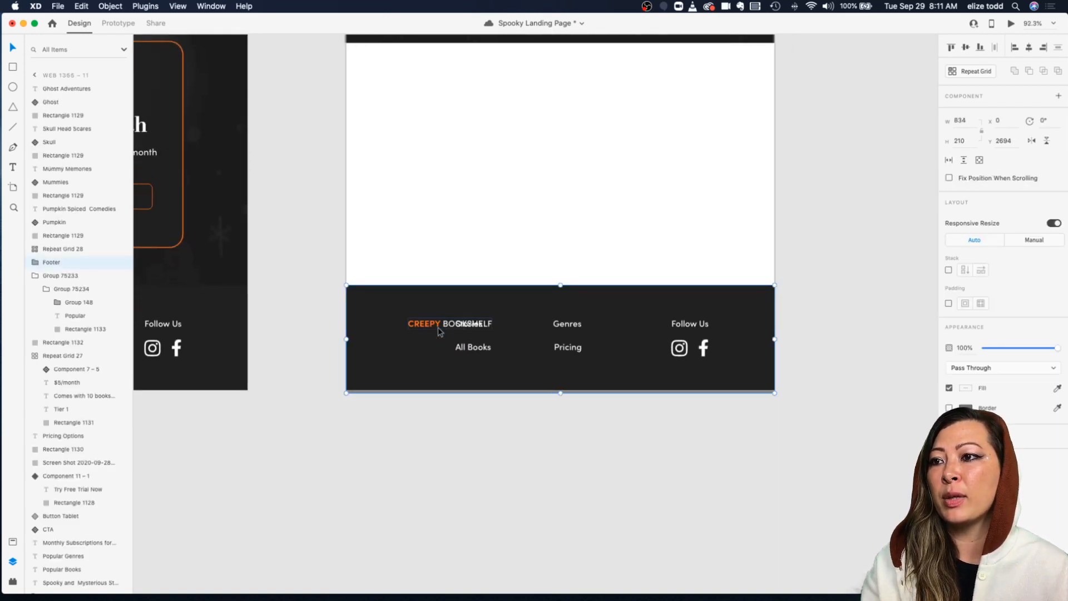
double_click(445, 329)
drag(457, 327, 413, 330)
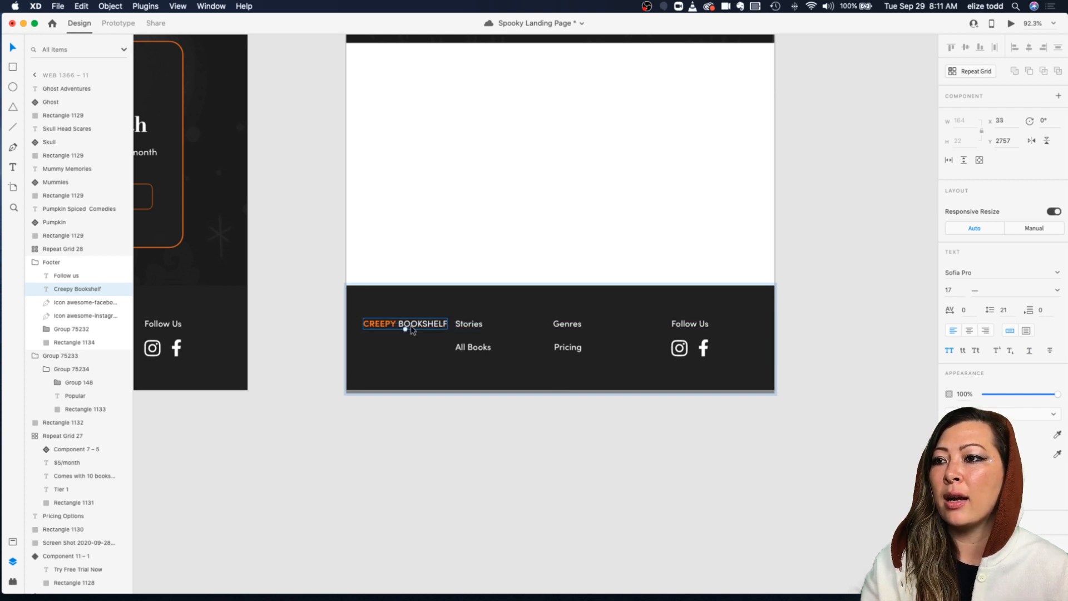
Step: Select the footer links group and apply the Body character style to it
click(488, 325)
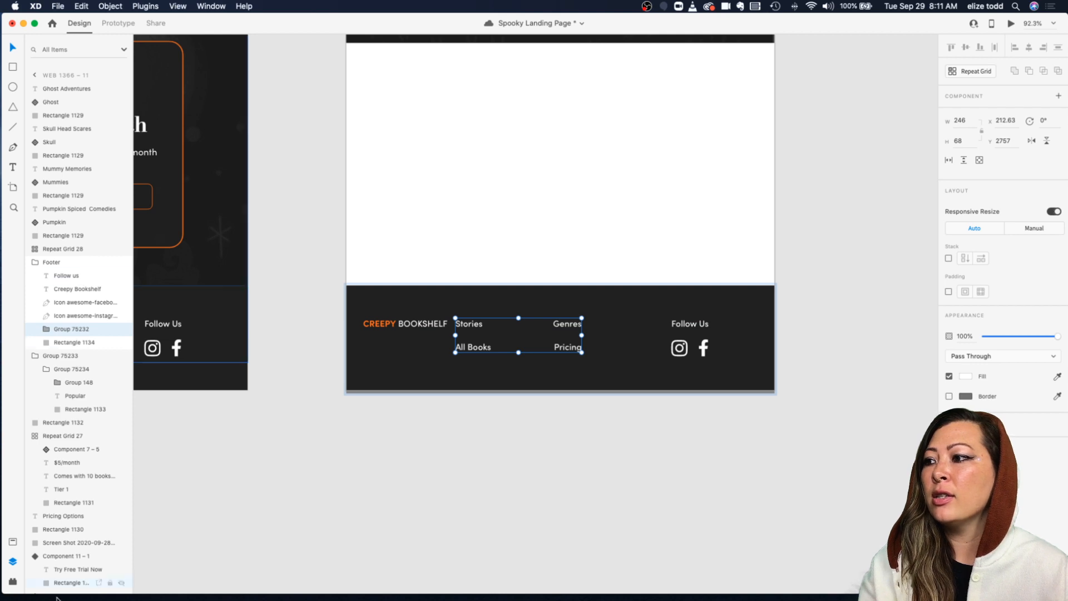
click(12, 543)
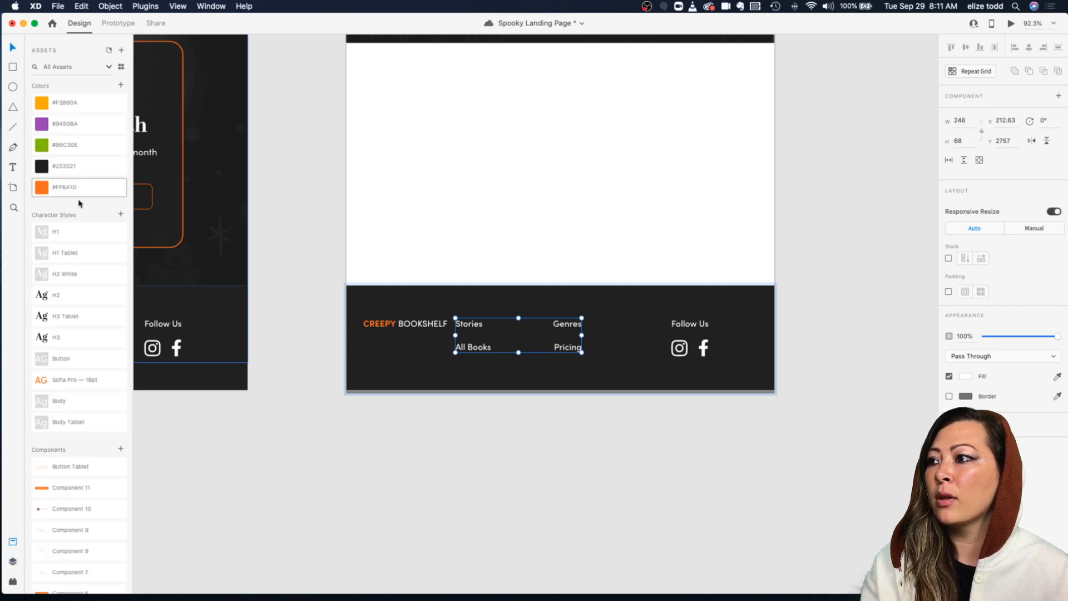
click(72, 407)
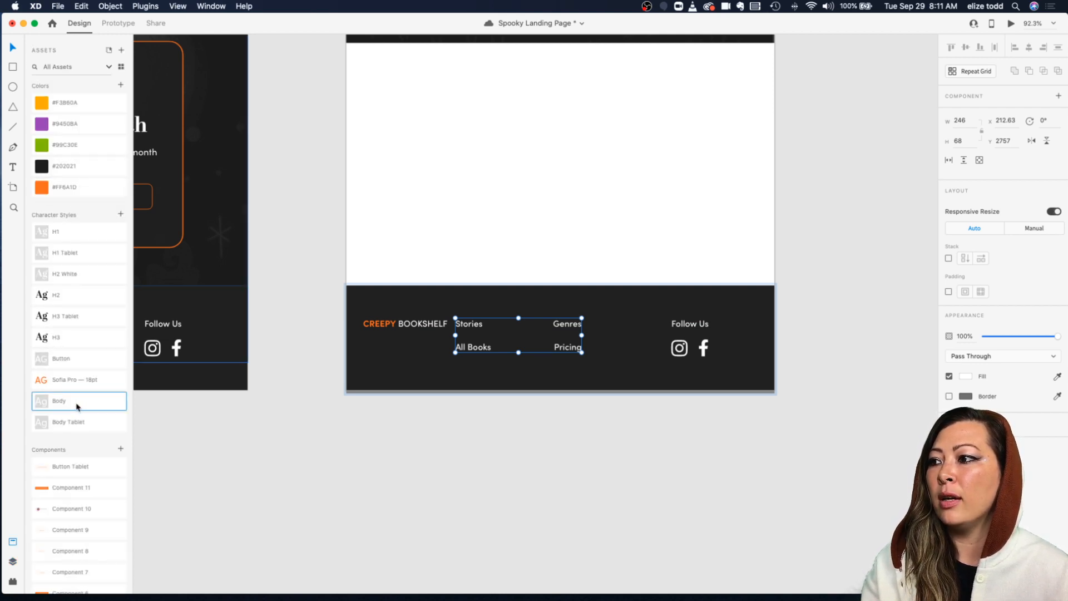
Step: Move the footer links group to the right so it clears the Creepy Bookshelf logo text
double_click(474, 327)
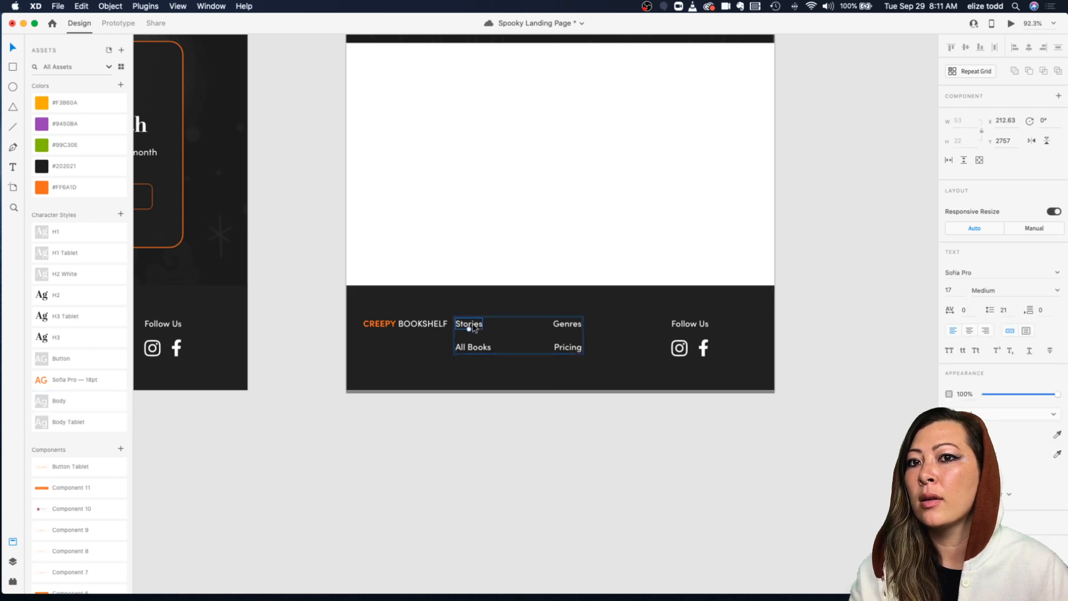
click(482, 318)
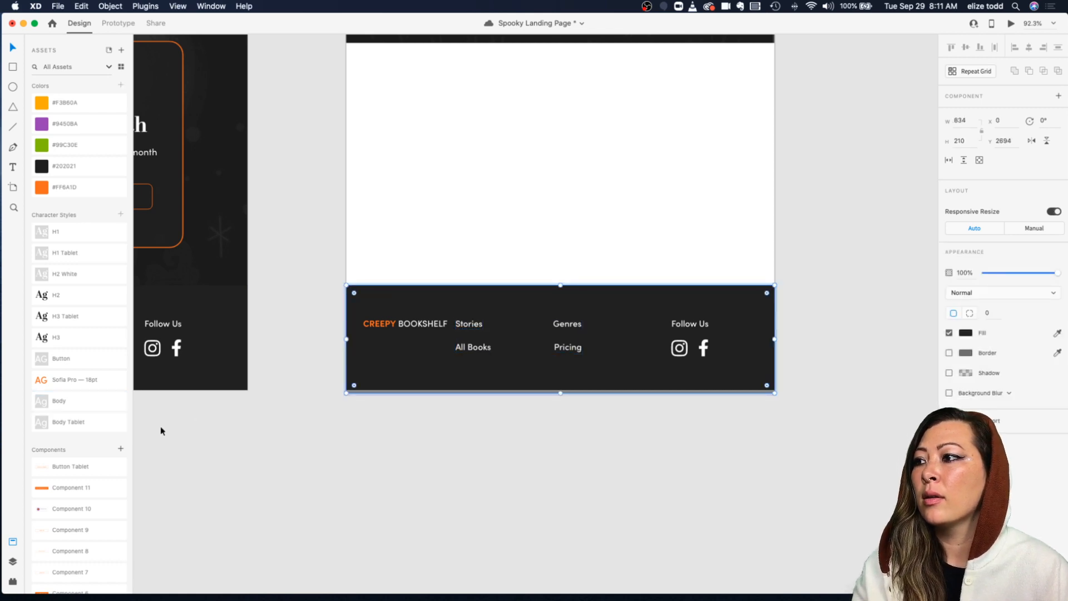
click(461, 324)
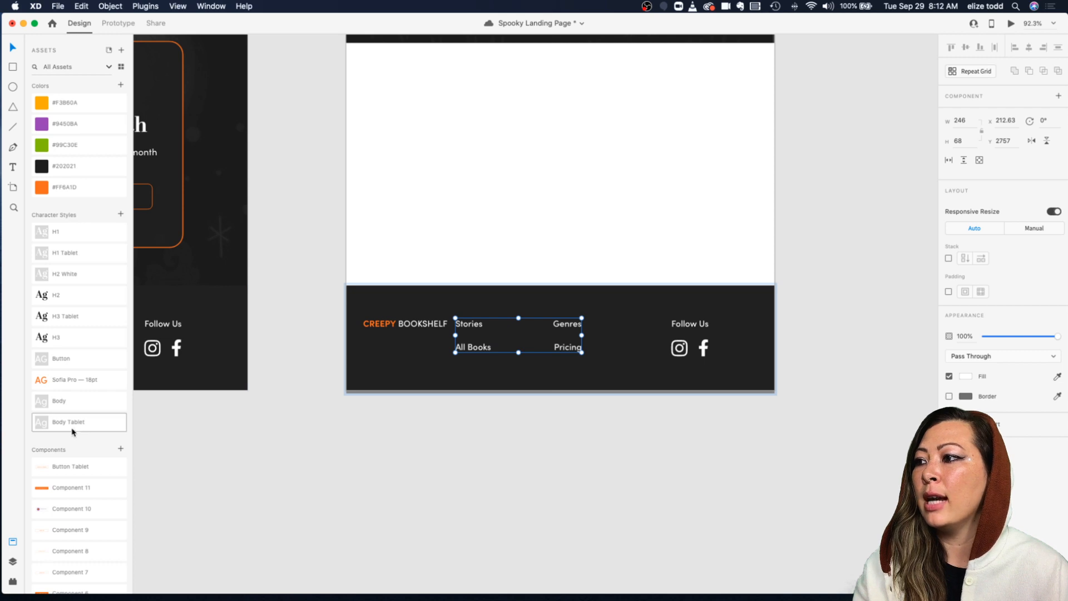
drag(476, 351, 512, 353)
Step: Move the Follow Us heading and social icons together to the right, closer to the footer's edge
click(689, 324)
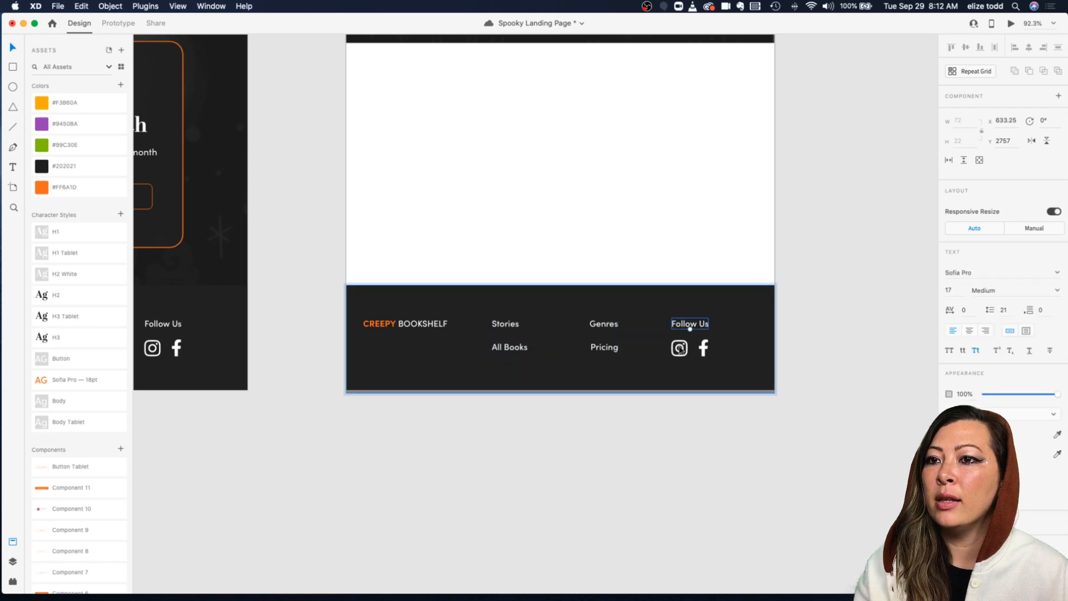
shift+click(687, 347)
shift+click(704, 348)
drag(704, 346, 729, 349)
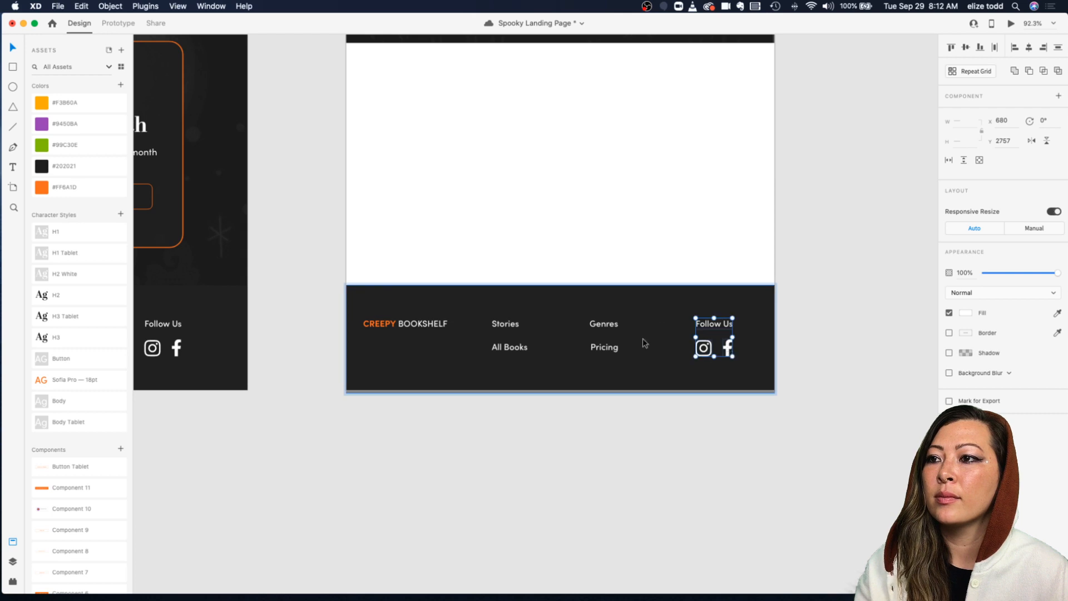
Step: Select all the tablet footer elements, including its background, and group them
click(406, 327)
click(758, 309)
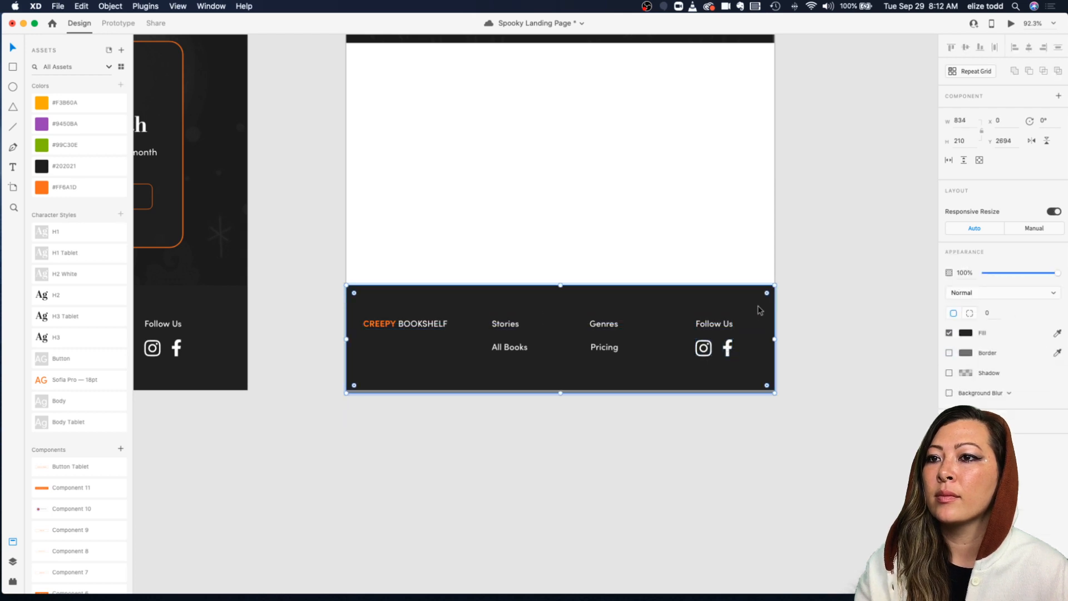
scroll(758, 309, down, 5)
click(819, 256)
drag(480, 278, 799, 403)
right_click(691, 321)
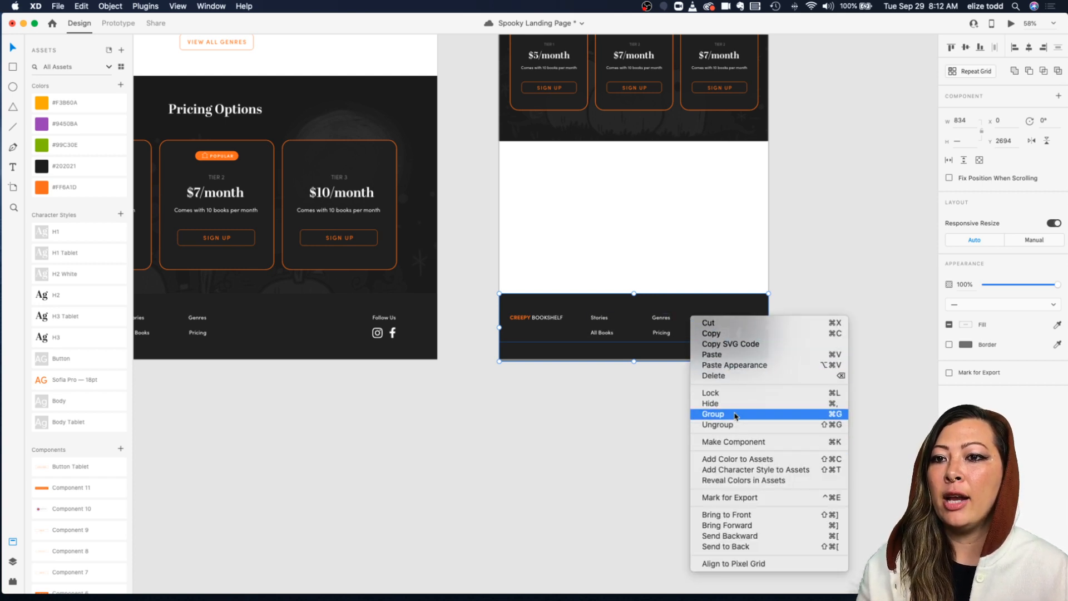
click(718, 414)
Step: Move the footer group up so it sits directly beneath the pricing section
drag(614, 338, 611, 180)
scroll(611, 180, down, 5)
scroll(610, 172, up, 6)
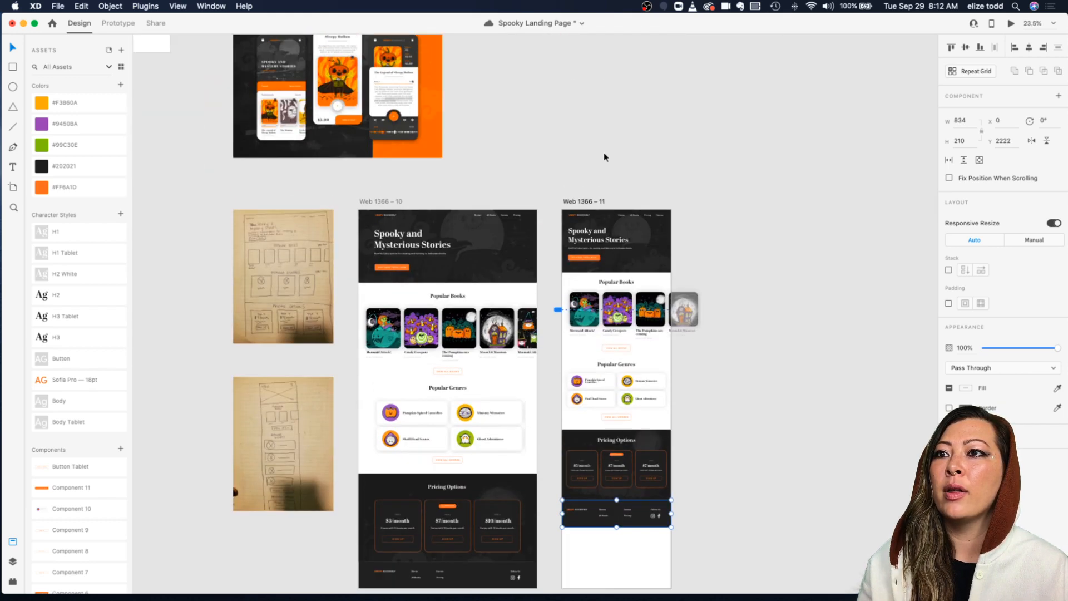
Step: Try to shorten the tablet artboard's height so it ends at the footer
click(573, 203)
scroll(649, 425, down, 4)
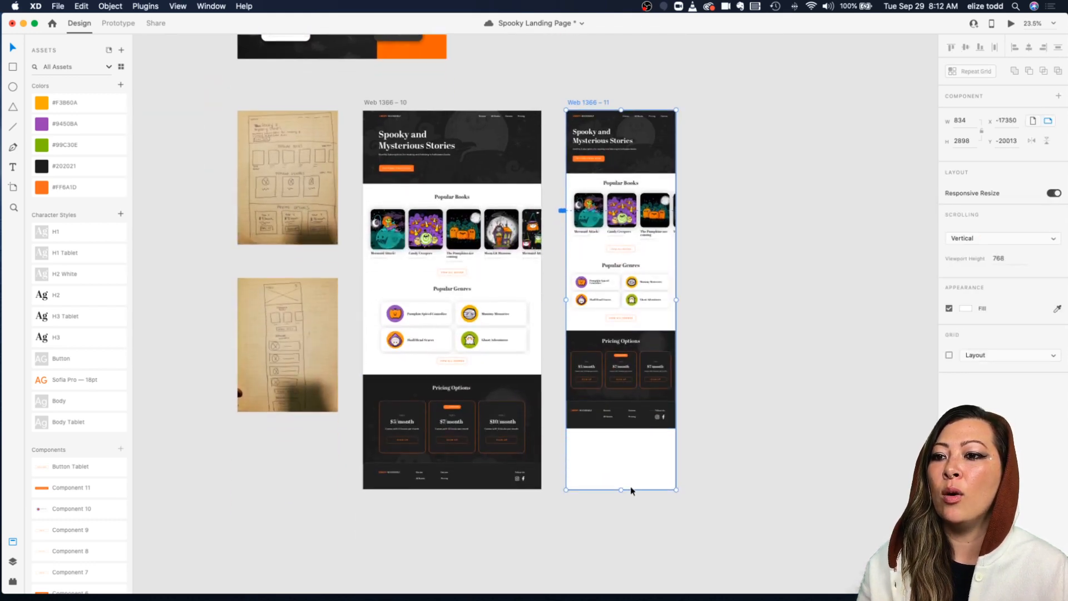
drag(621, 490, 621, 448)
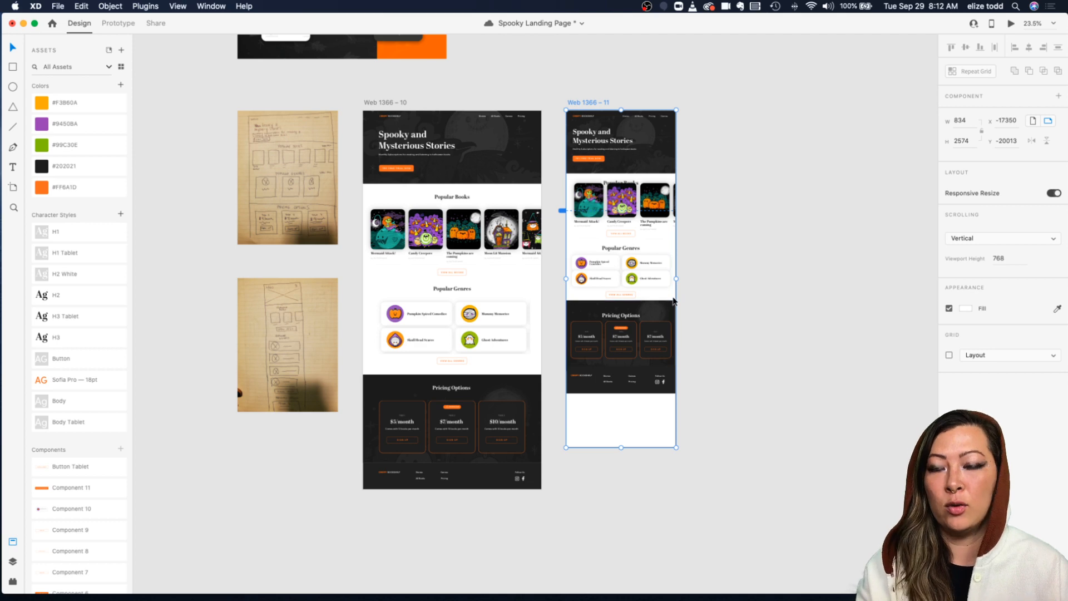
scroll(626, 376, up, 5)
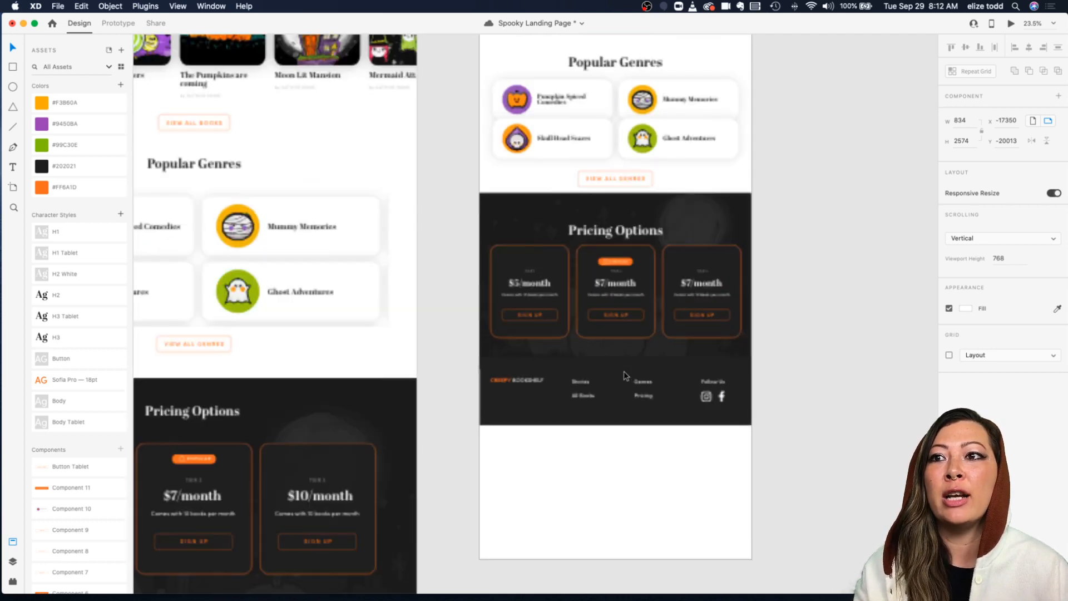
scroll(626, 274, up, 10)
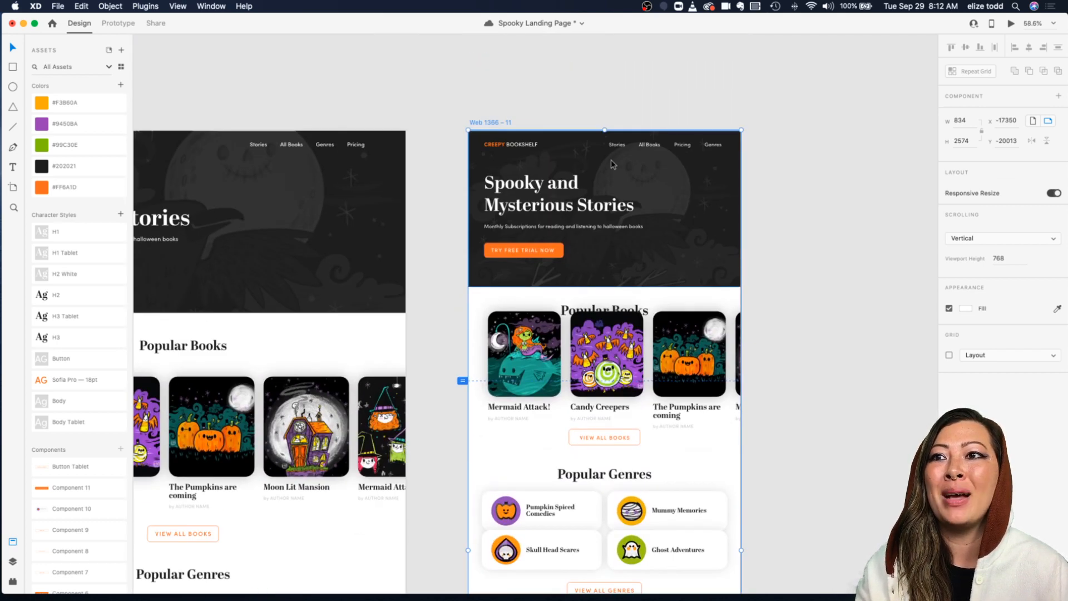
Step: Turn off Responsive Resize for the tablet artboard and shorten its height so it ends at the footer
scroll(611, 165, down, 5)
click(717, 93)
click(560, 143)
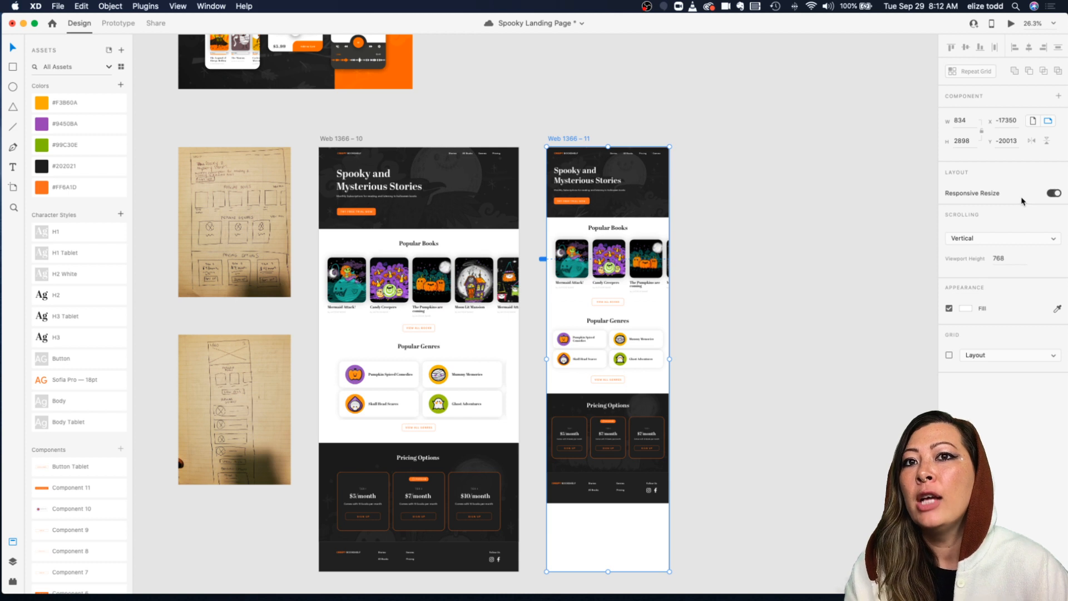
click(1053, 194)
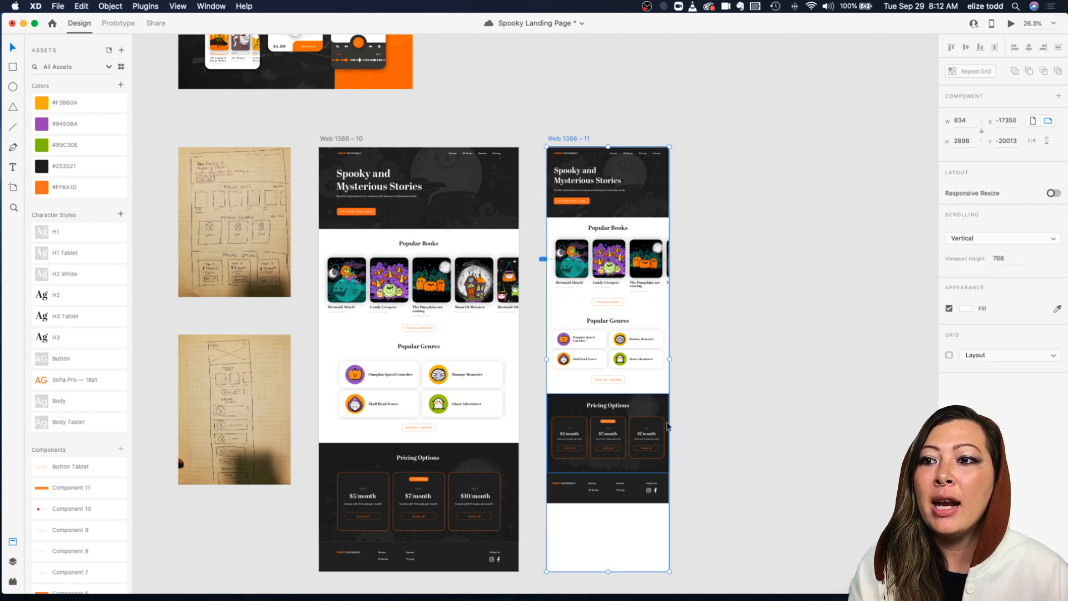
scroll(630, 488, down, 2)
drag(607, 530, 610, 459)
click(712, 426)
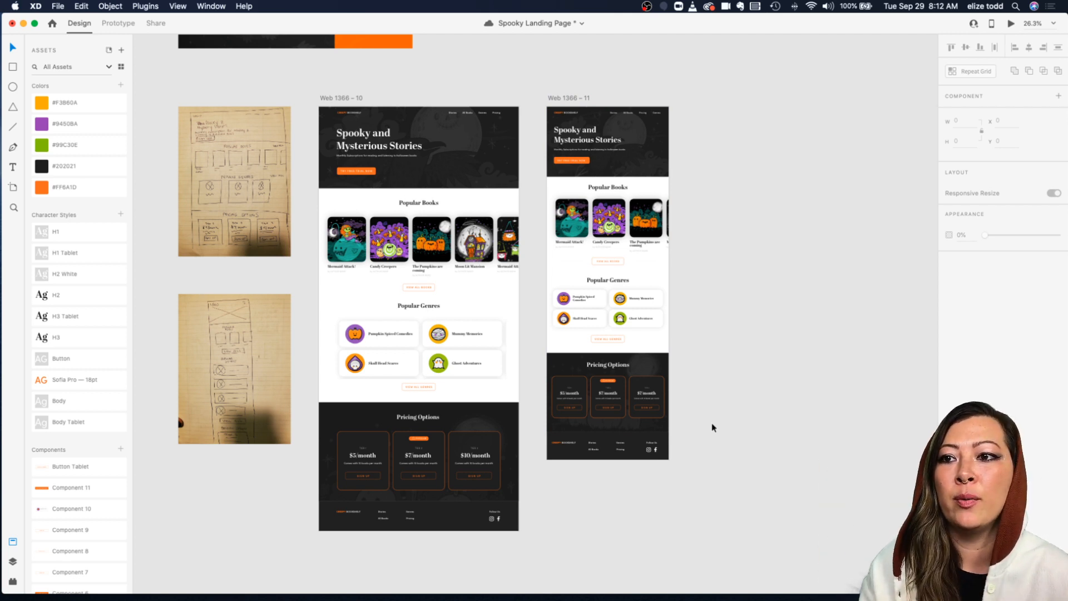
Step: Save the document
scroll(696, 334, up, 1)
scroll(697, 334, left, 3)
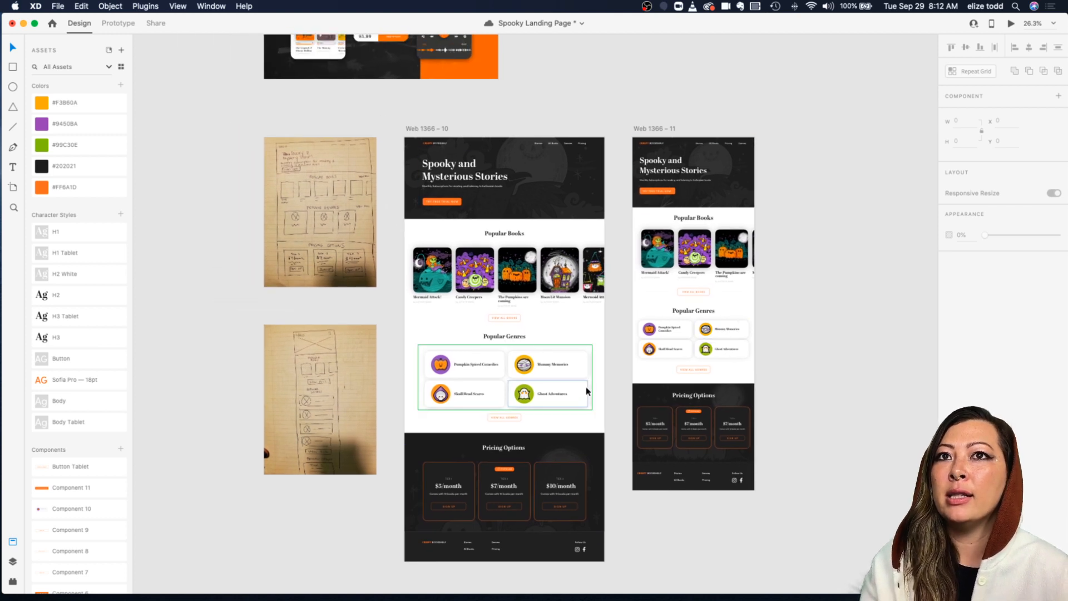
scroll(492, 202, right, 3)
scroll(492, 202, down, 1)
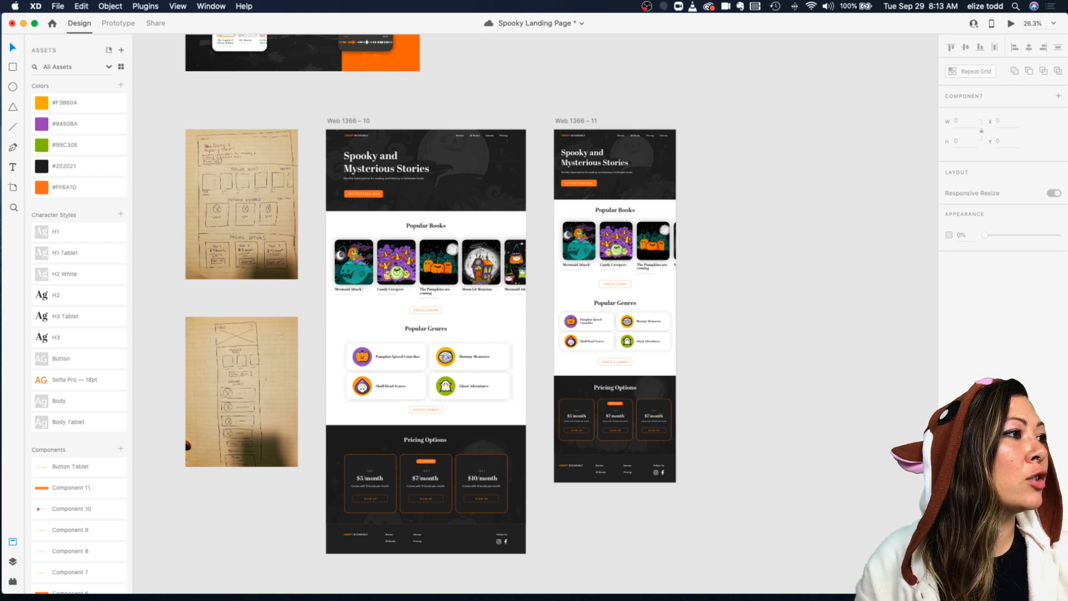
key(super+s)
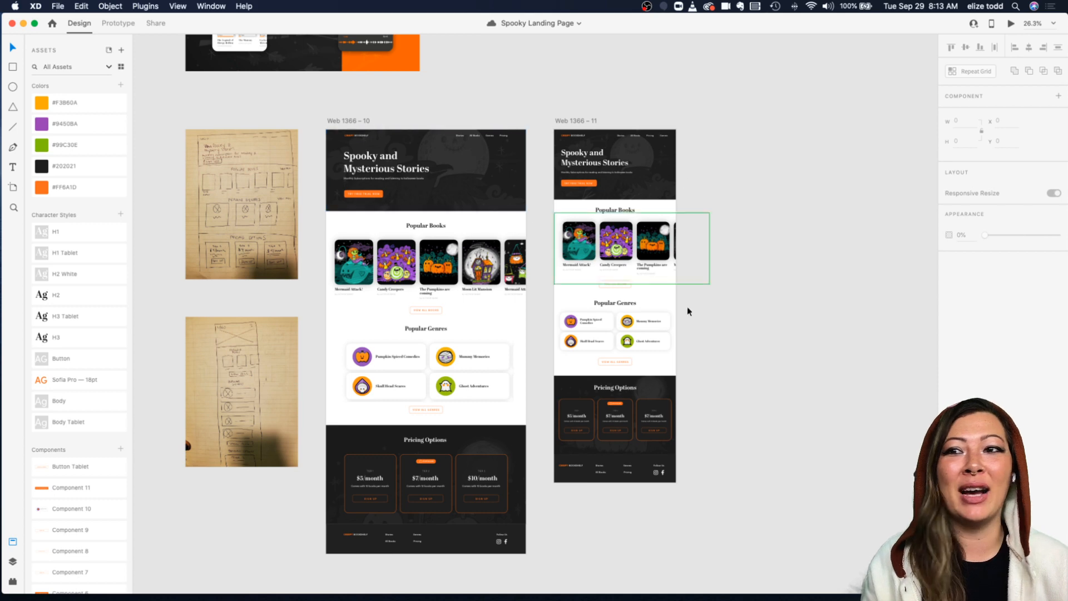
Step: Switch the Mummy Memories genre card's Responsive Resize to Manual and adjust its pinning constraints
click(654, 322)
scroll(654, 322, up, 3)
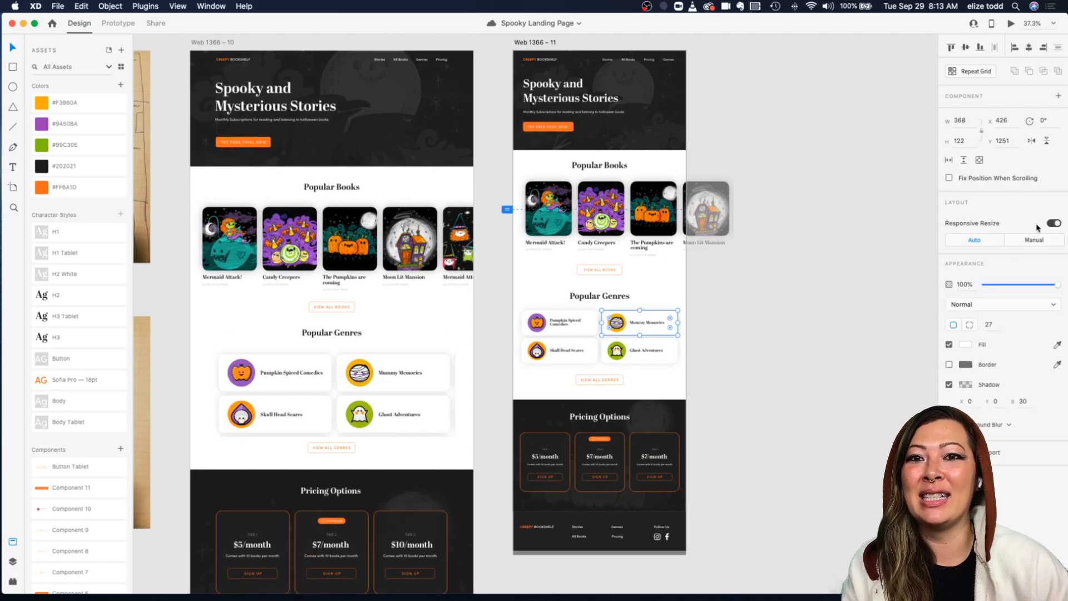
click(1036, 241)
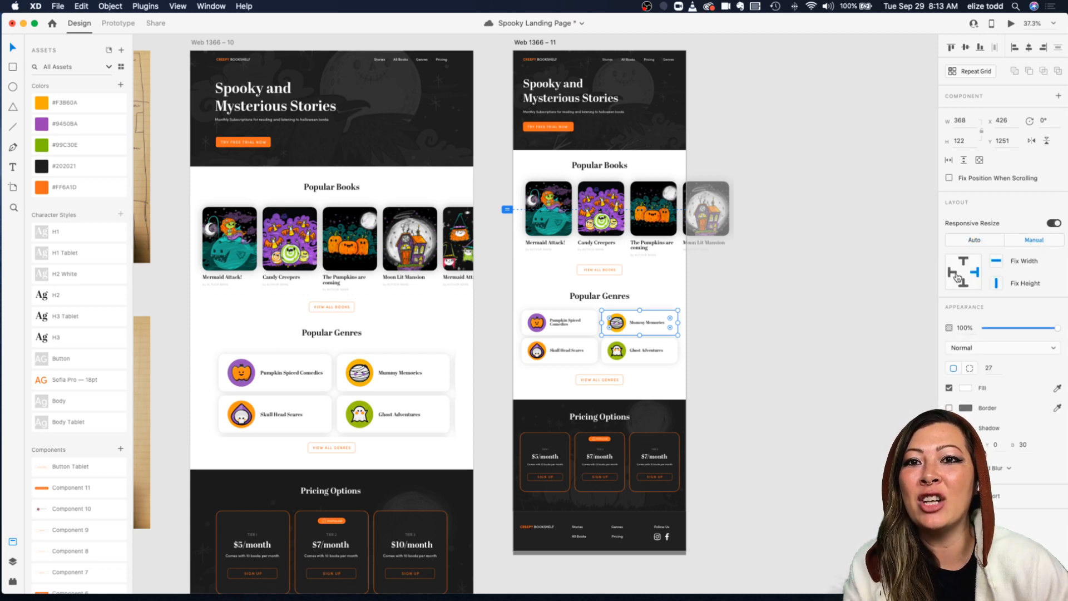
click(974, 272)
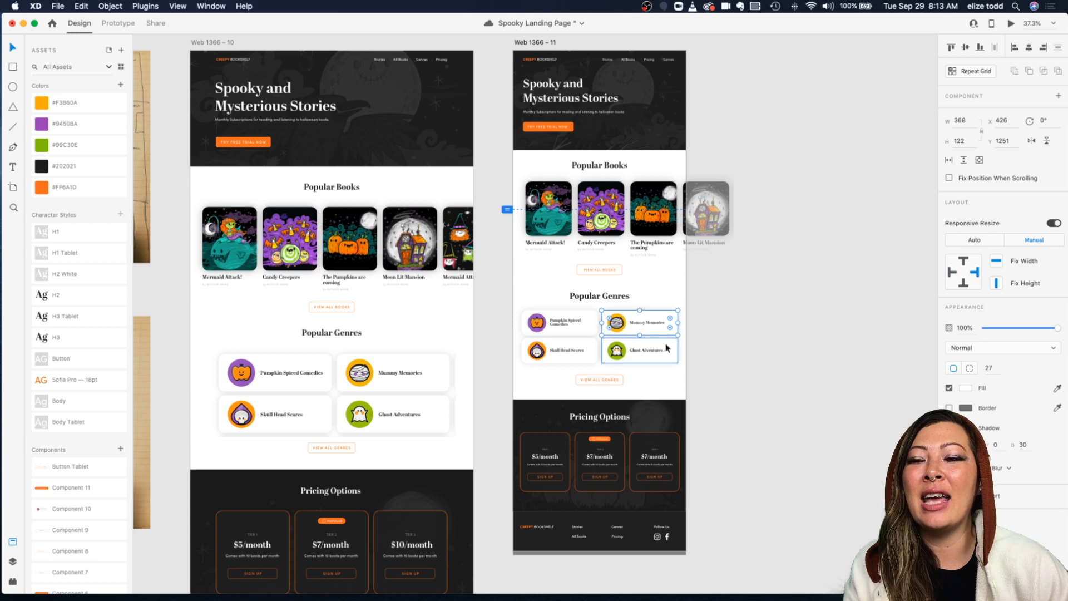
click(757, 310)
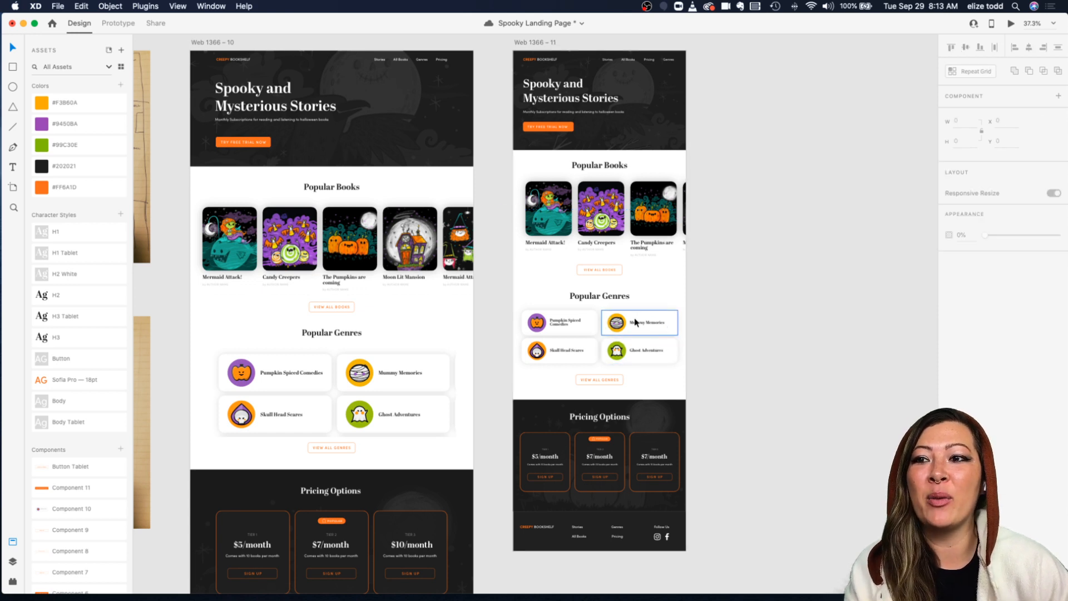
Step: Inspect the genre cards, the view-all button and the Popular Genres section on the tablet artboard
click(632, 354)
double_click(633, 355)
click(702, 352)
click(658, 353)
scroll(658, 353, right, 1)
click(693, 352)
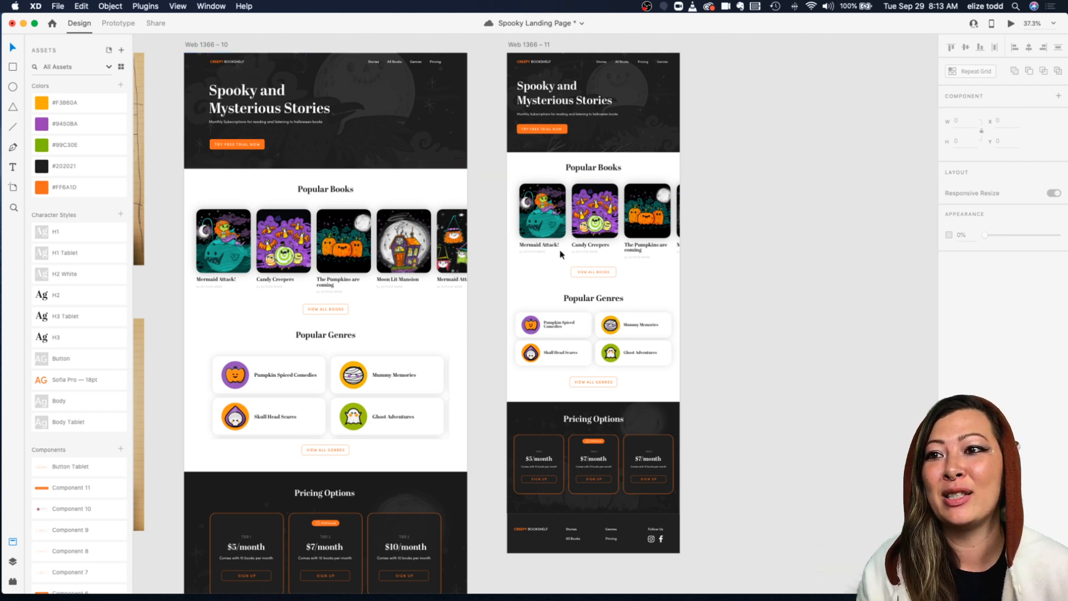
drag(583, 270, 583, 269)
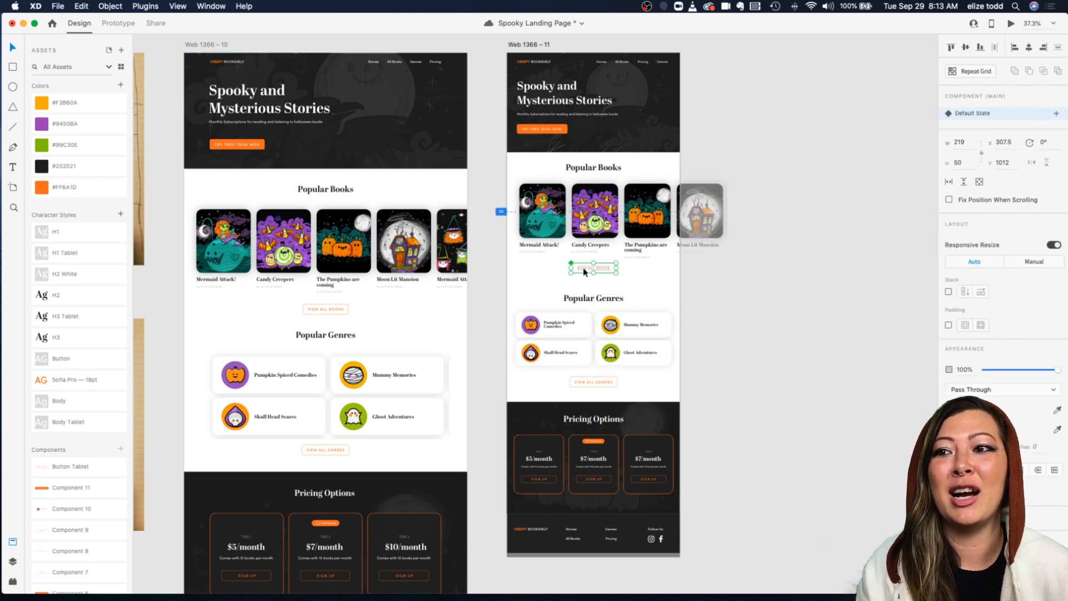
click(712, 312)
mouse_move(518, 290)
mouse_down()
mouse_move(671, 339)
mouse_move(704, 398)
mouse_up()
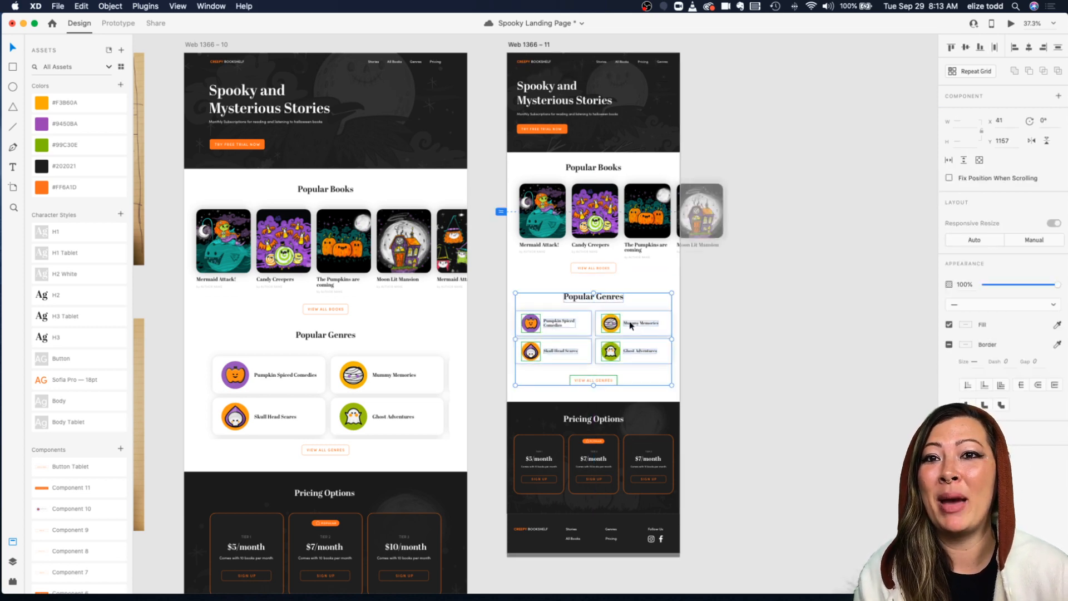
click(723, 317)
scroll(722, 318, down, 3)
scroll(722, 320, right, 2)
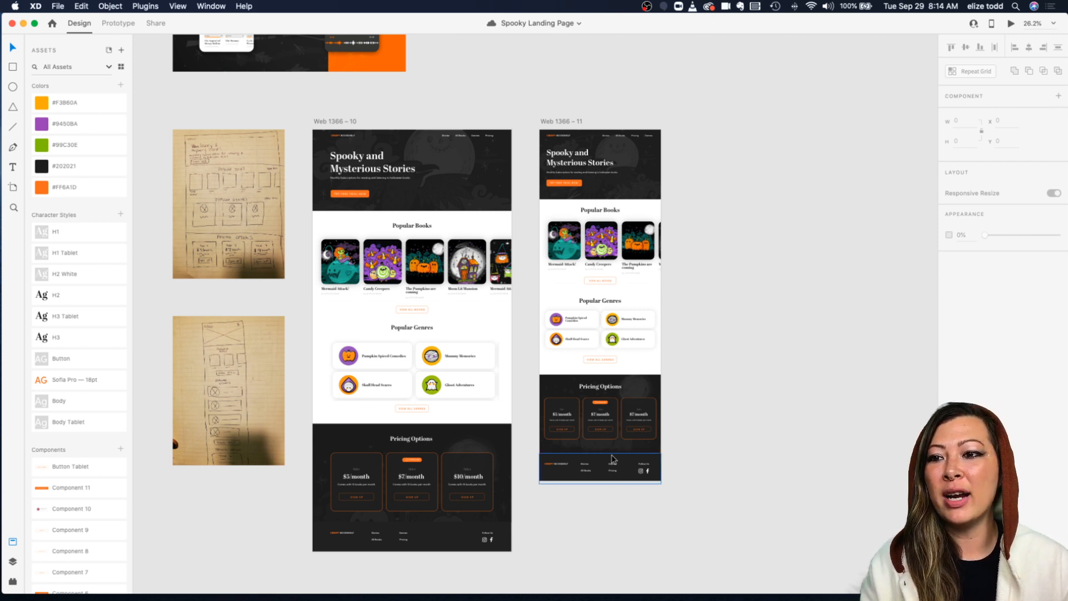
Step: Fill the tablet footer group's background with the #9450BA purple swatch
click(615, 461)
key(super+equal)
scroll(722, 365, down, 1)
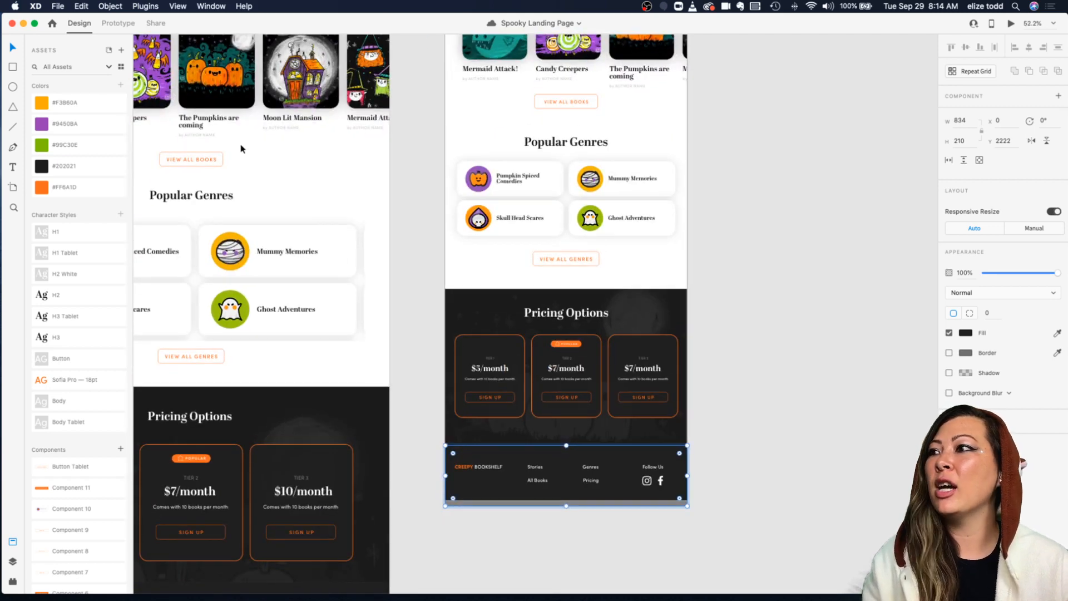
click(70, 124)
click(724, 372)
key(super+0)
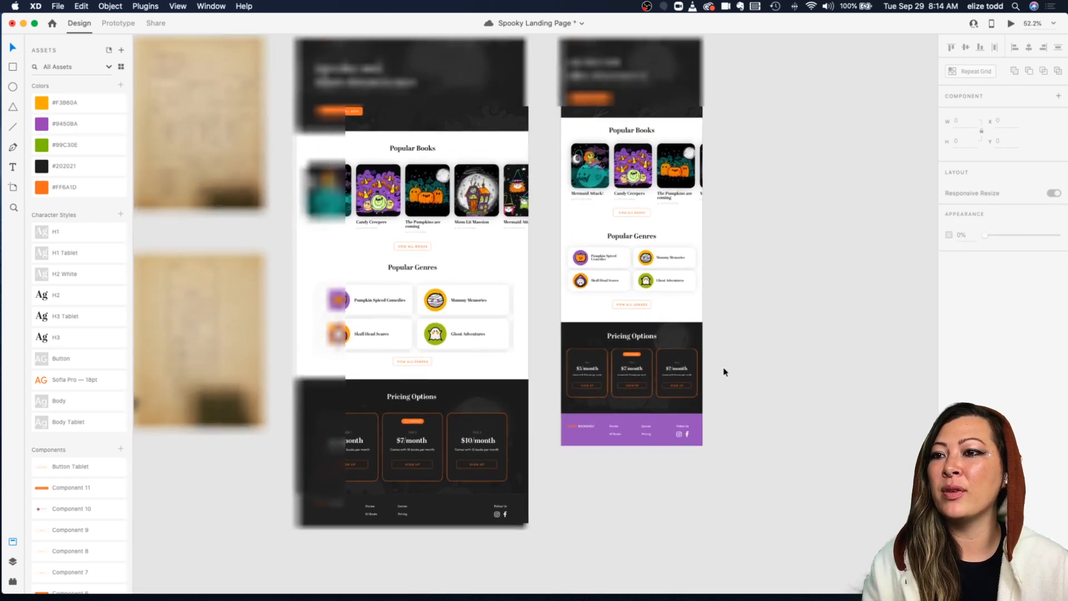
Step: Fill the desktop footer's background with the #9450BA purple swatch
click(423, 511)
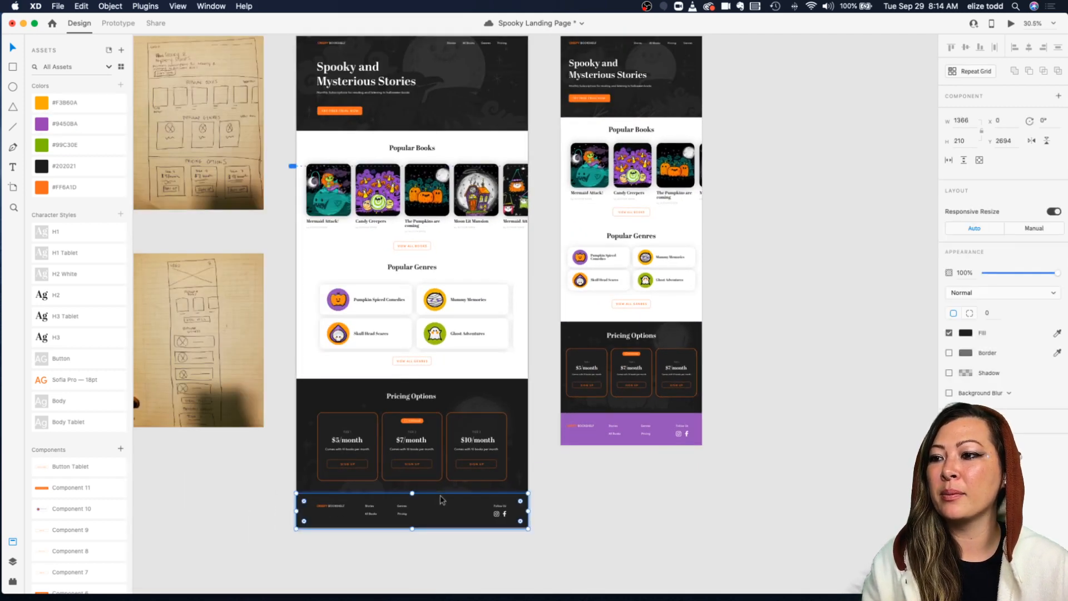
click(81, 123)
click(732, 294)
Step: Compare the purple footers on the desktop and tablet artboards
scroll(732, 293, up, 2)
scroll(732, 294, up, 5)
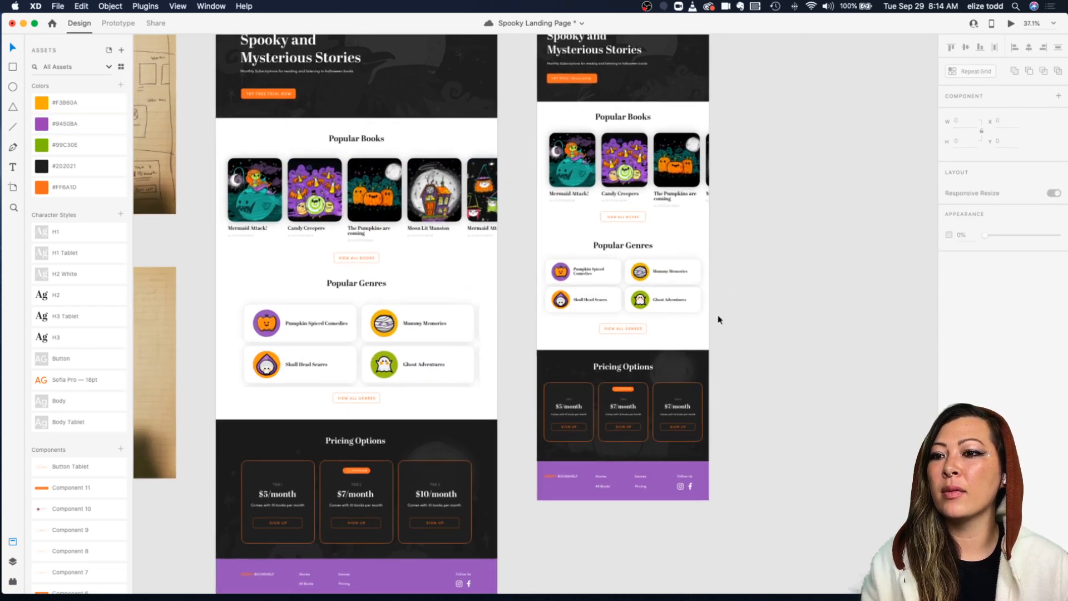
scroll(637, 449, down, 5)
scroll(636, 449, up, 3)
scroll(577, 409, up, 5)
scroll(578, 414, down, 8)
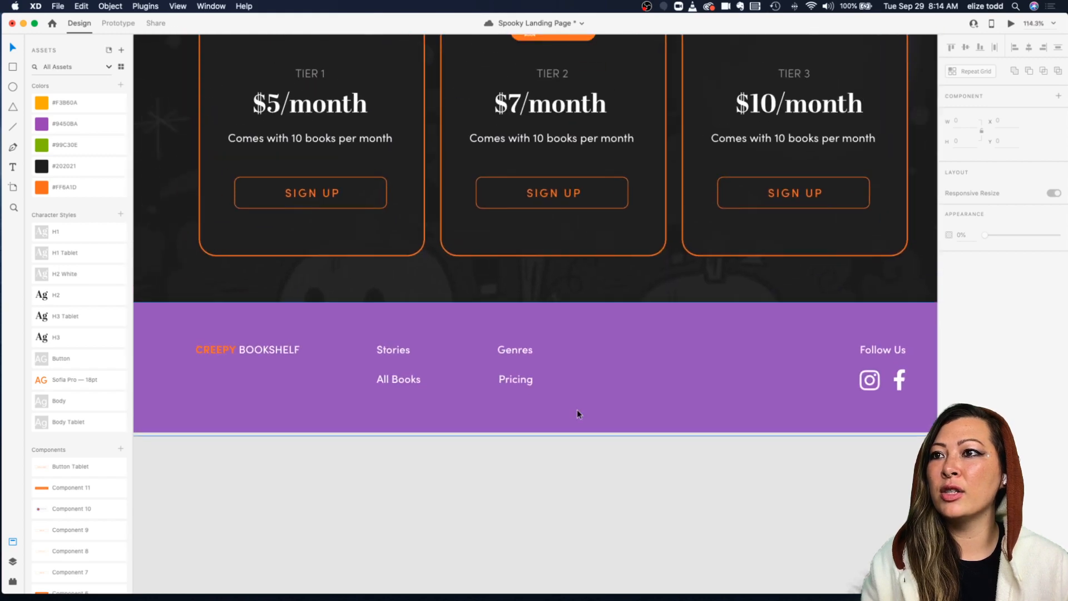
scroll(578, 414, up, 2)
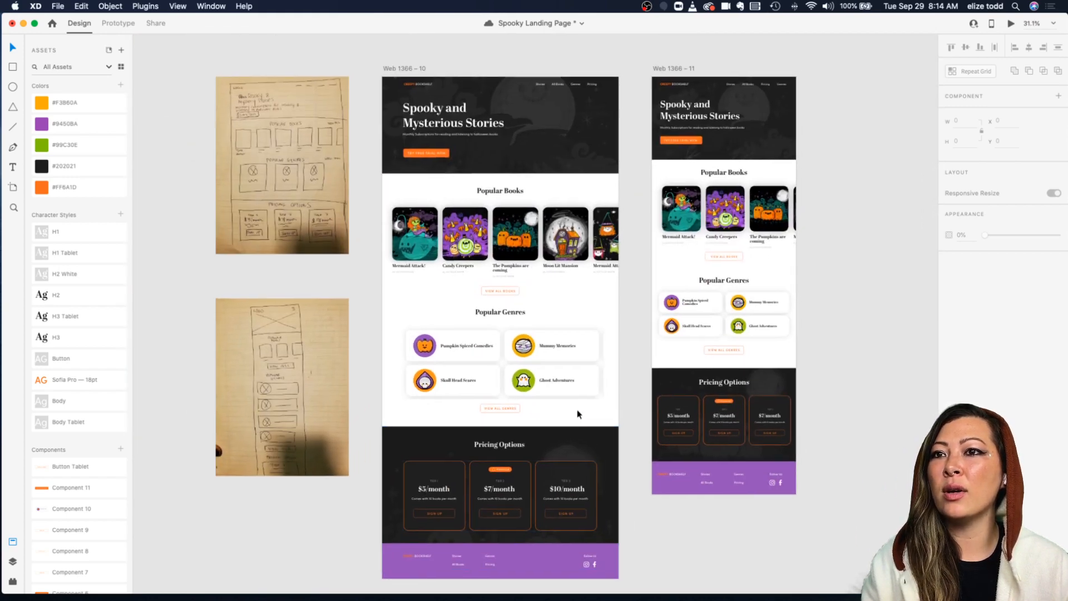
scroll(578, 414, down, 2)
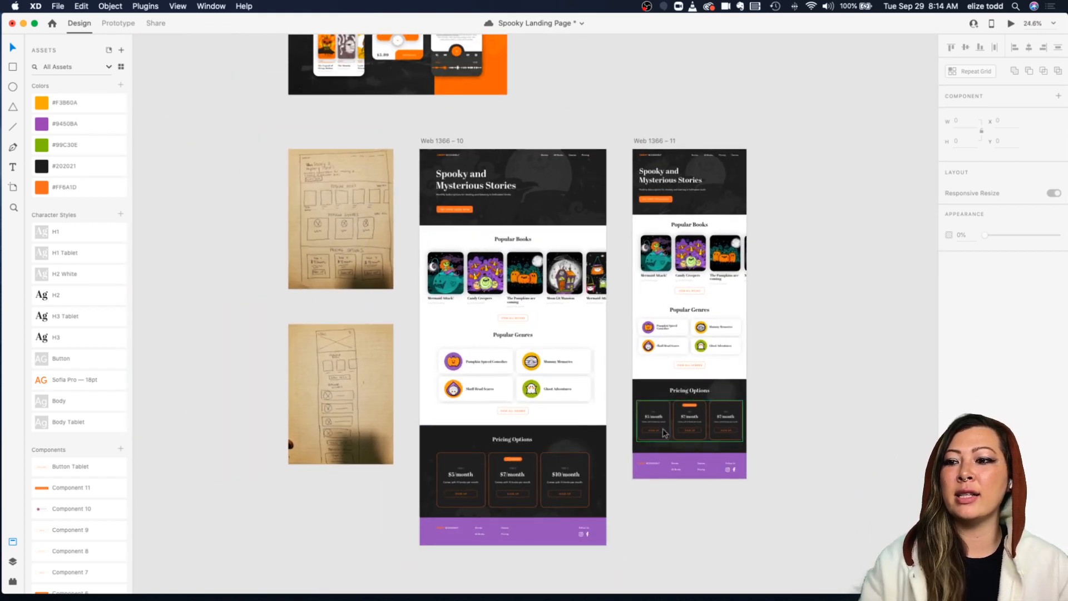
Step: Undo the desktop footer's purple fill
key(super+z)
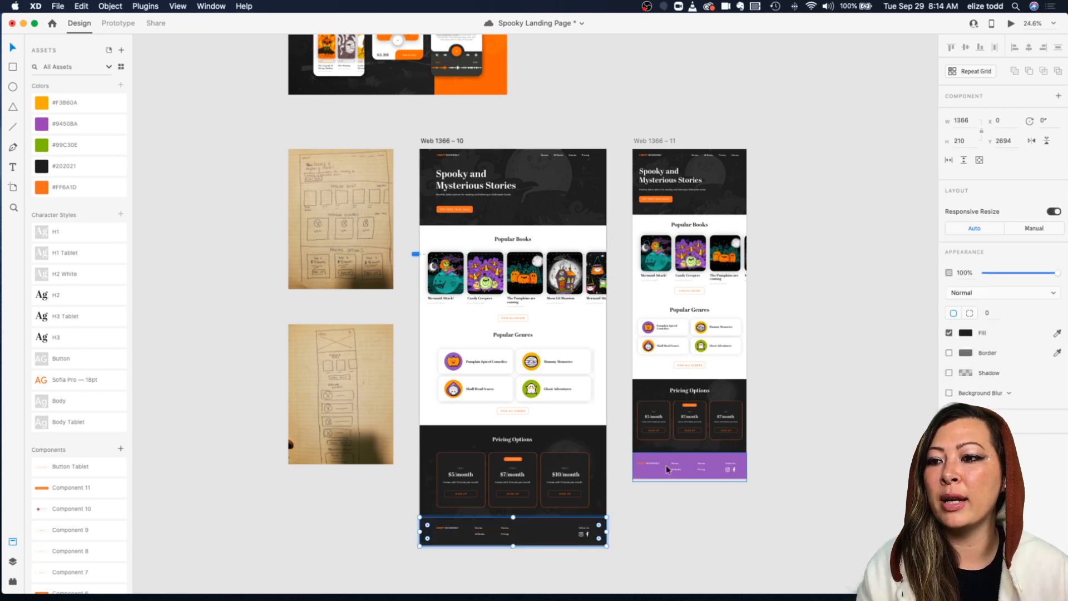
click(618, 529)
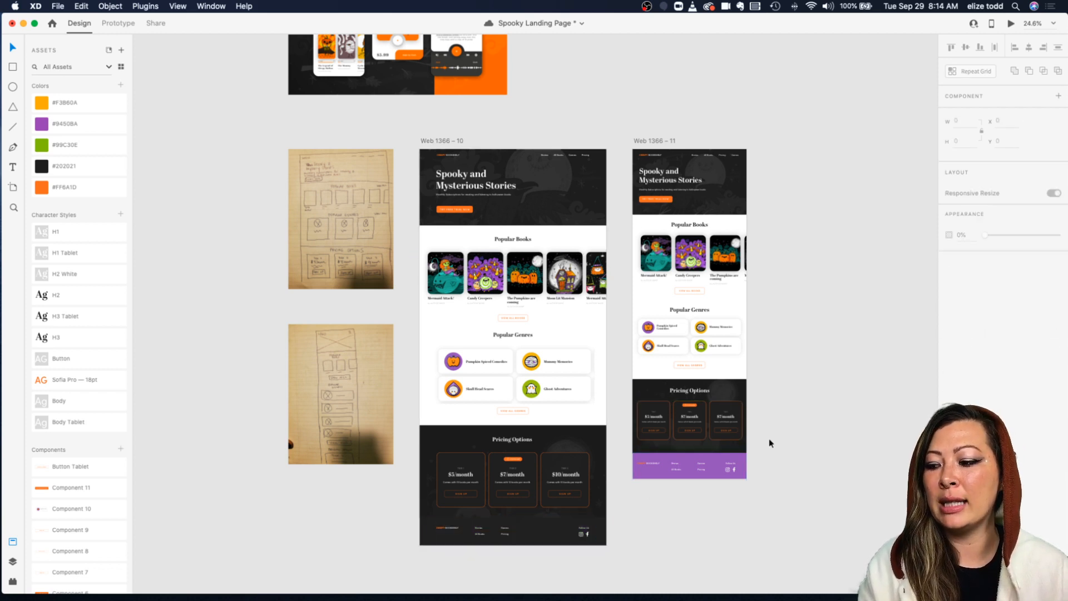
Step: Shorten the tablet footer's background rectangle so it ends at the artboard's bottom edge
click(708, 460)
scroll(796, 455, up, 3)
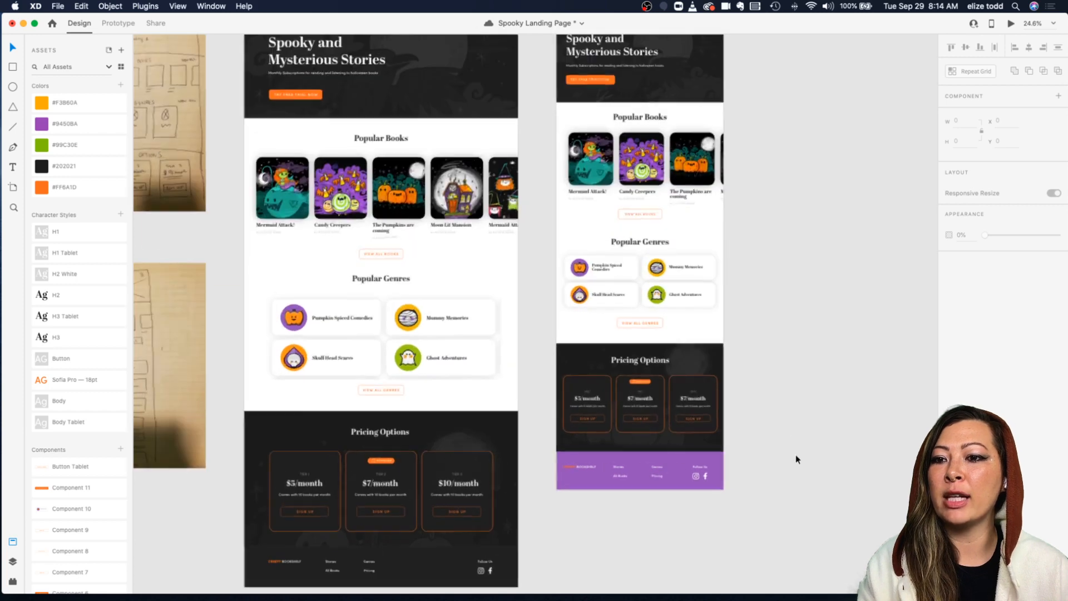
double_click(585, 467)
scroll(637, 473, up, 3)
key(Escape)
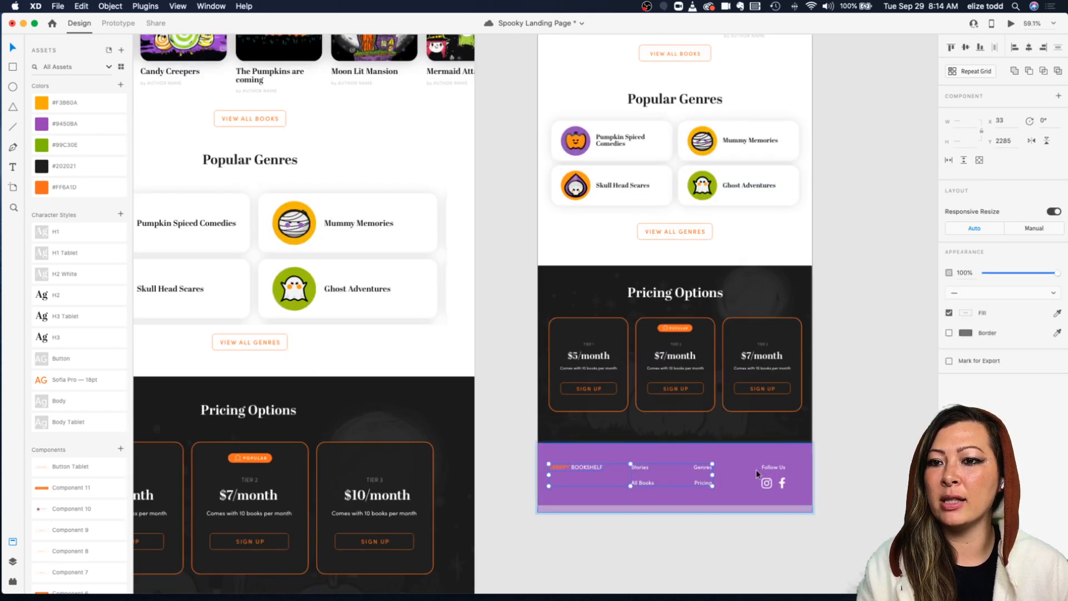
key(Escape)
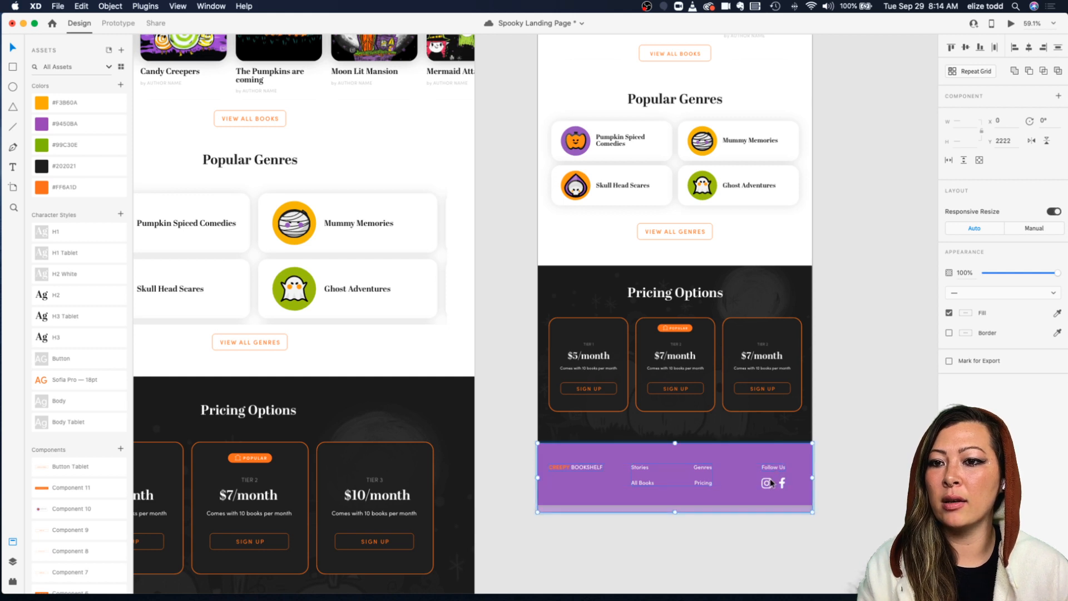
double_click(693, 491)
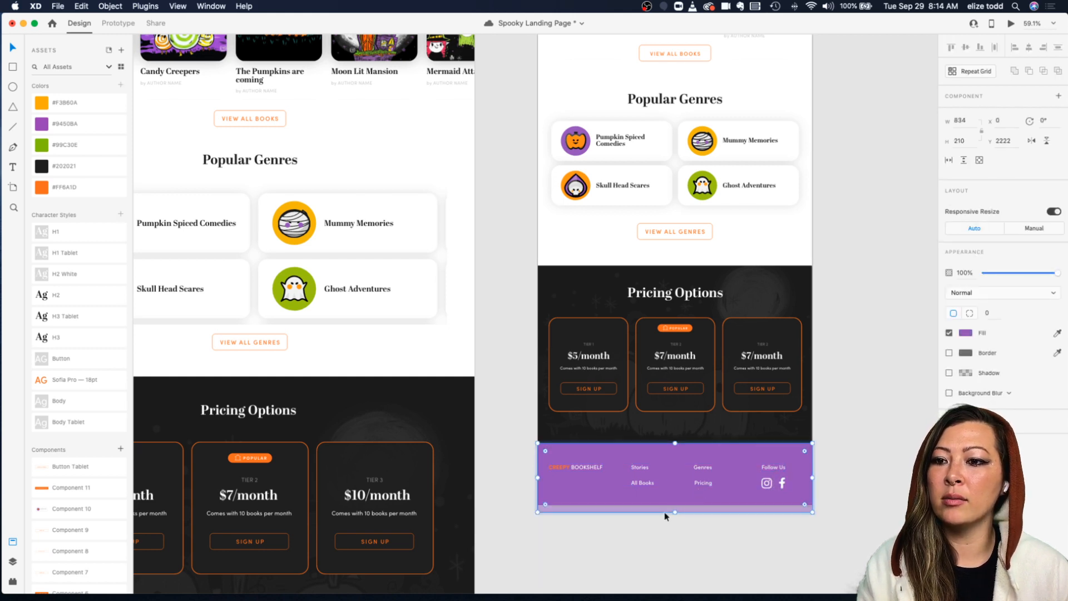
drag(675, 513, 677, 505)
click(666, 530)
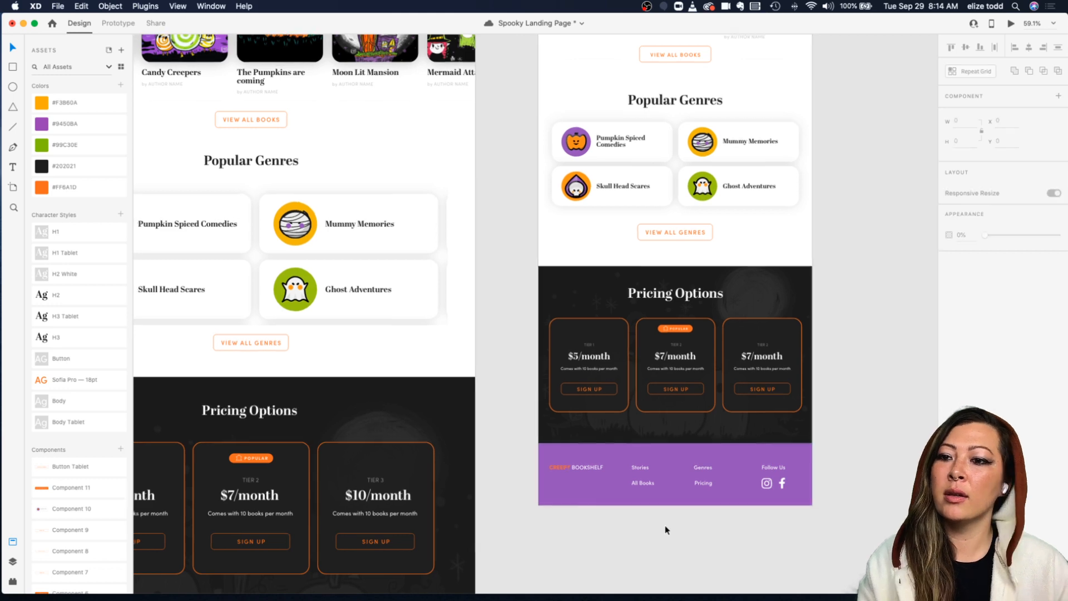
Step: Duplicate the tablet artboard, placing the copy beside the original
scroll(666, 529, down, 5)
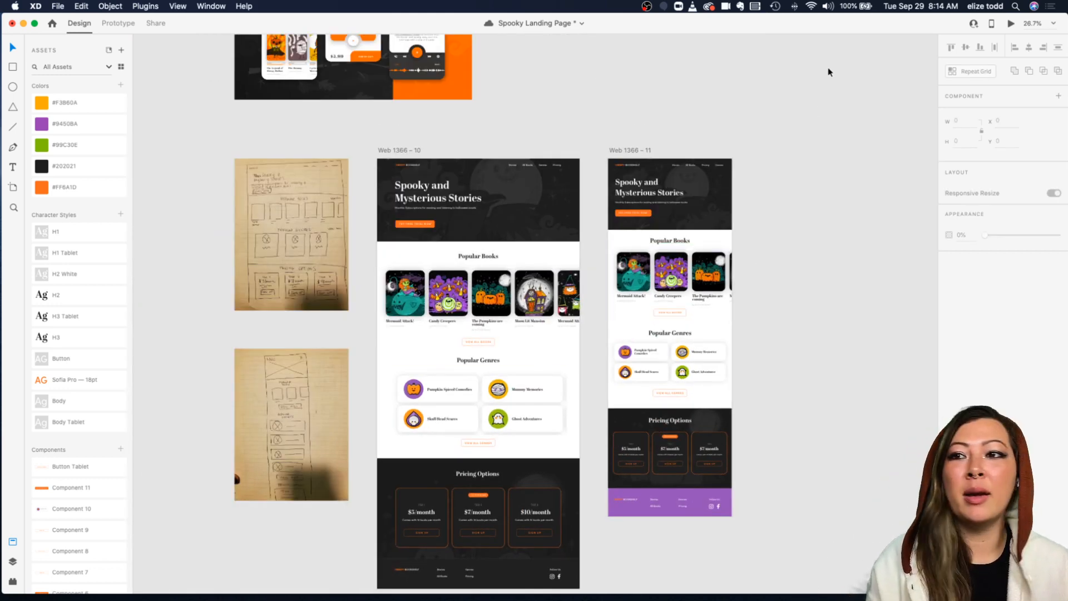
scroll(759, 143, down, 3)
scroll(759, 143, down, 2)
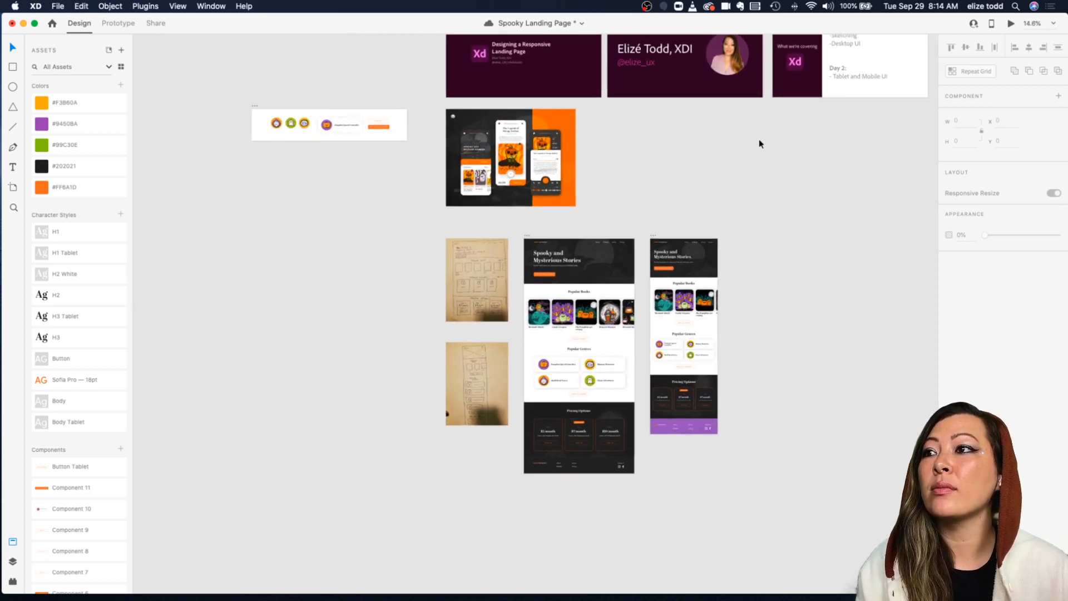
scroll(755, 217, right, 3)
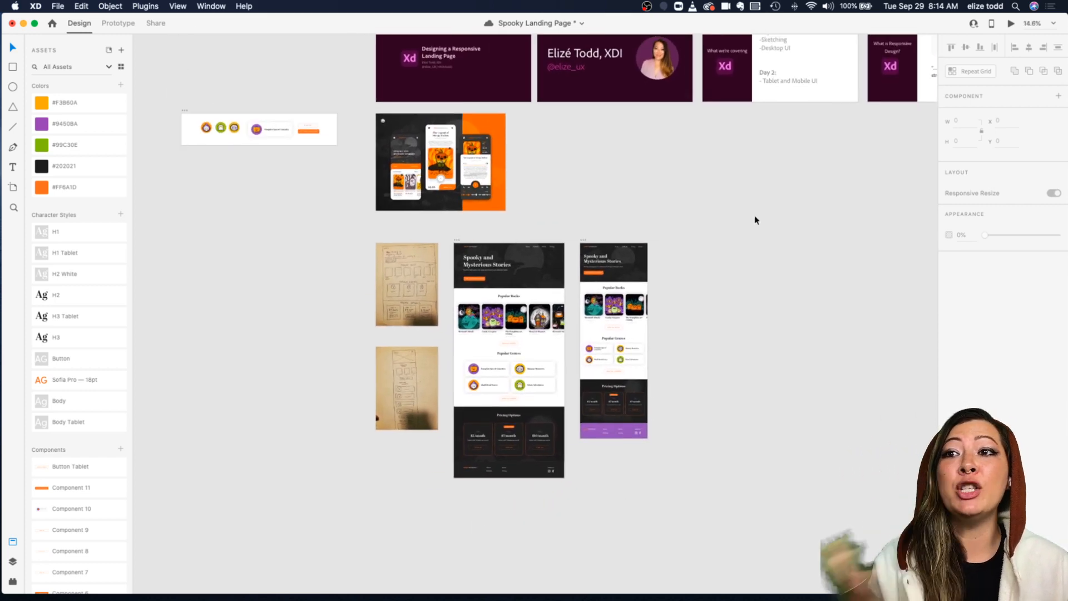
scroll(582, 241, up, 2)
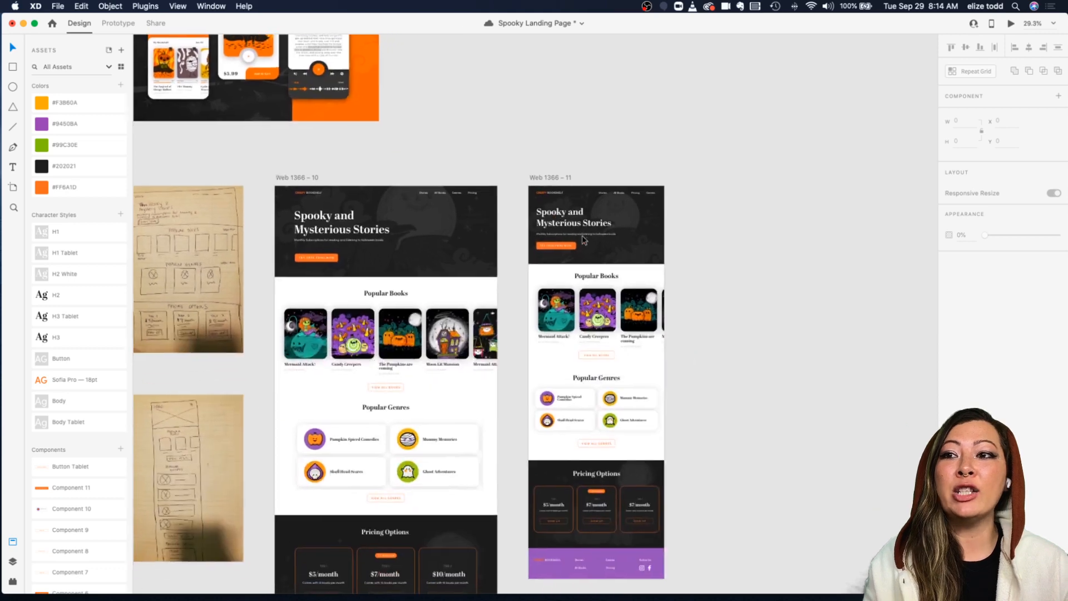
click(553, 191)
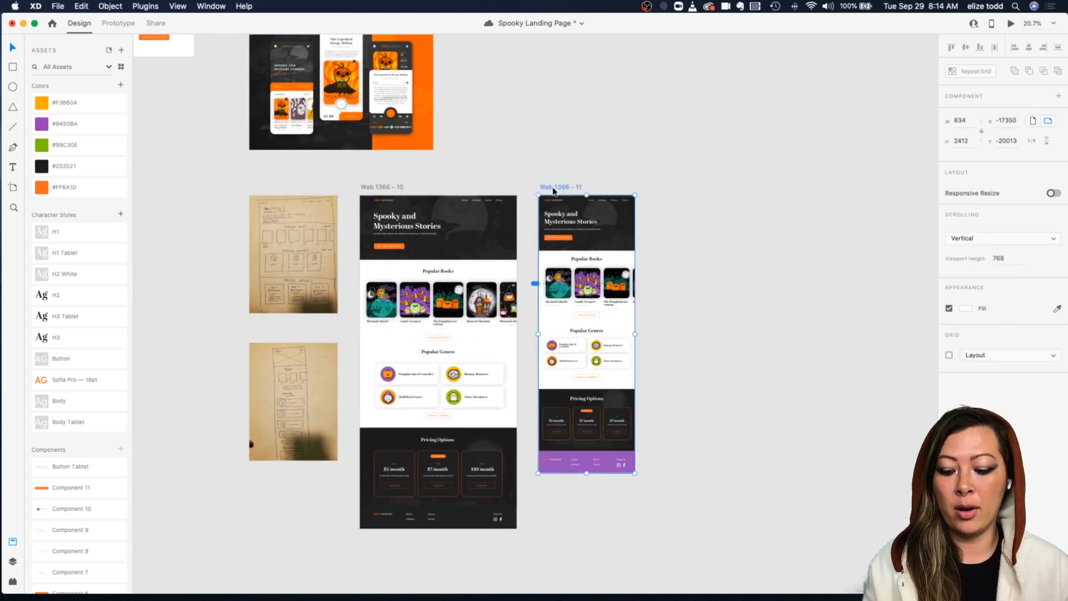
drag(554, 192, 671, 216)
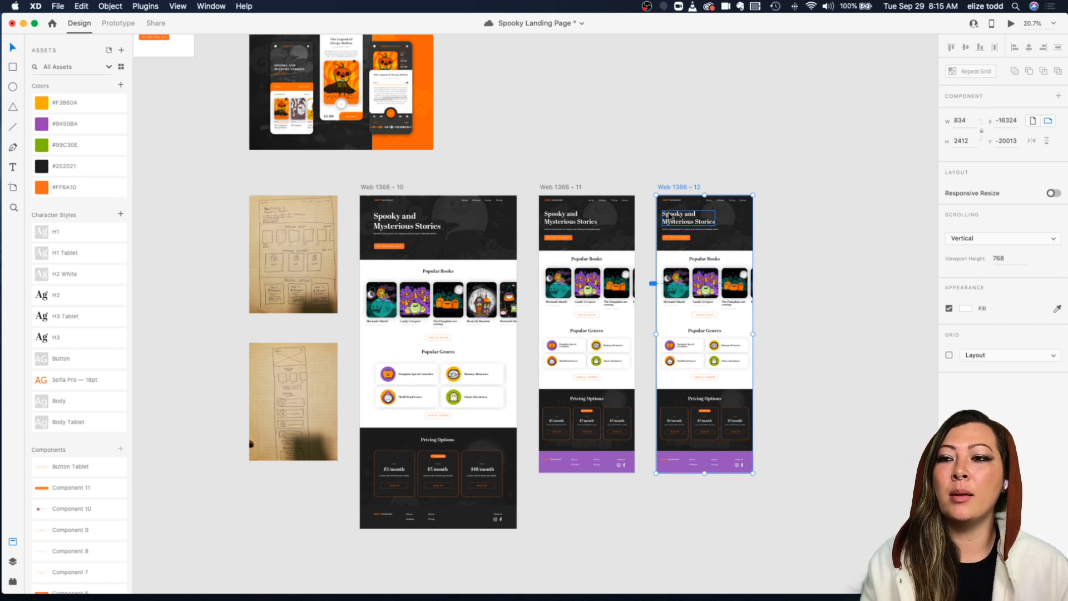
Step: Save the Spooky Landing Page document
scroll(669, 215, up, 4)
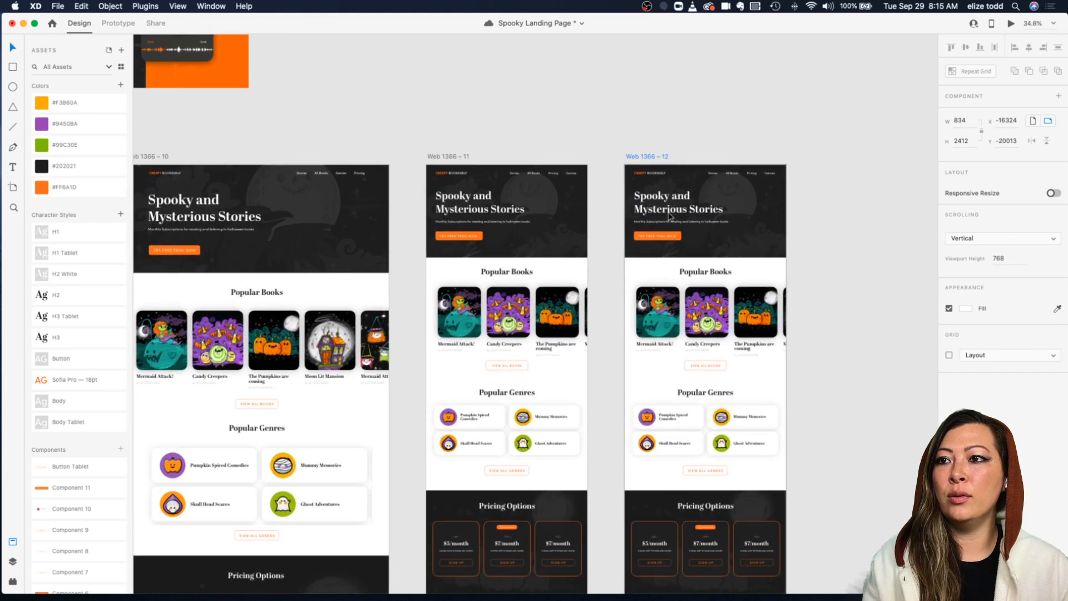
scroll(622, 133, right, 4)
scroll(622, 133, down, 1)
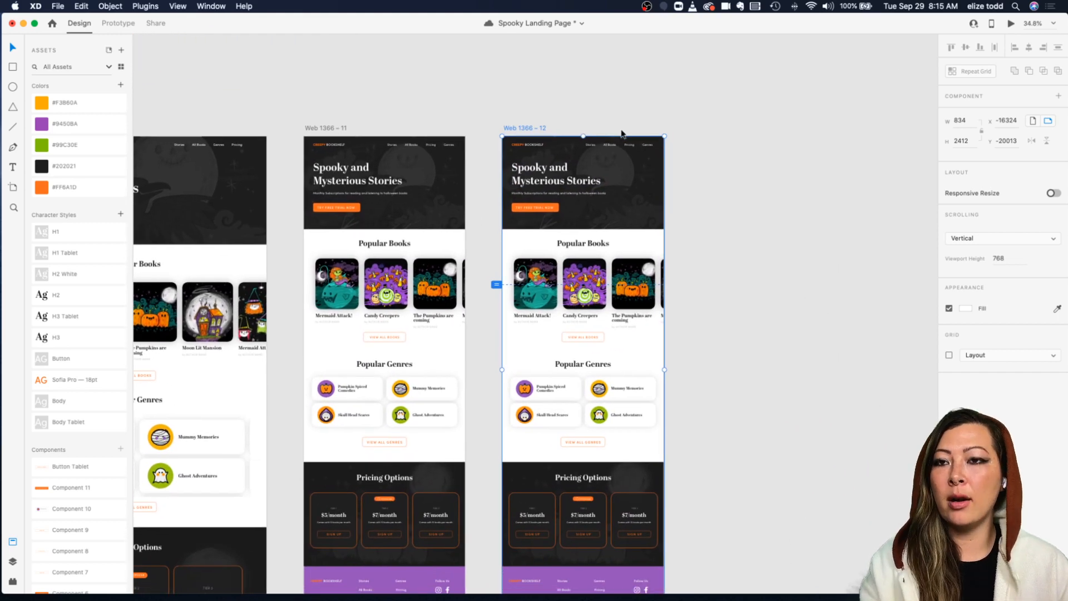
key(a)
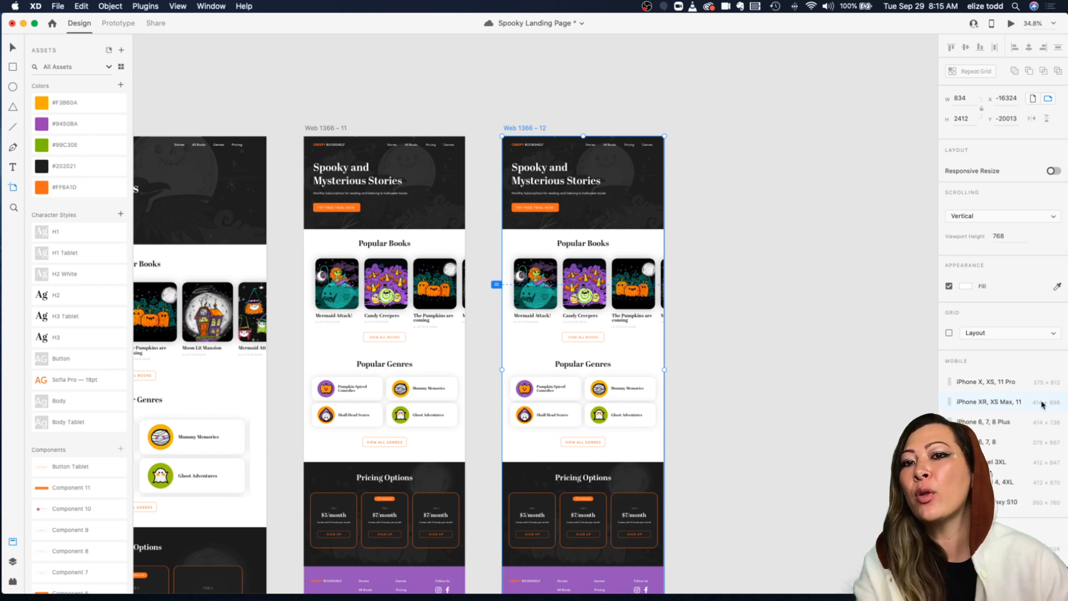
key(super+s)
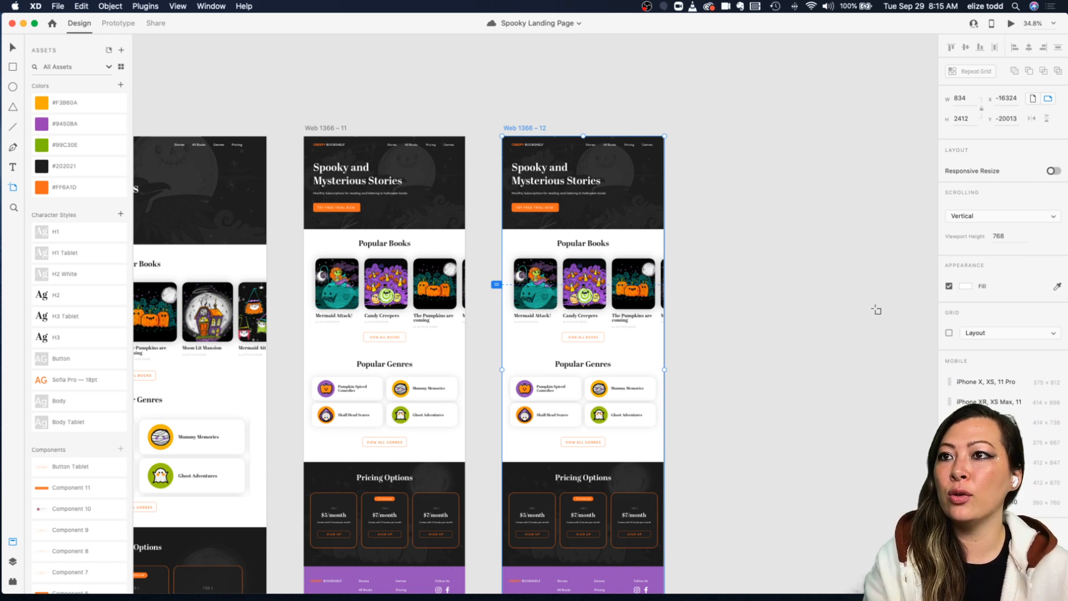
key(Escape)
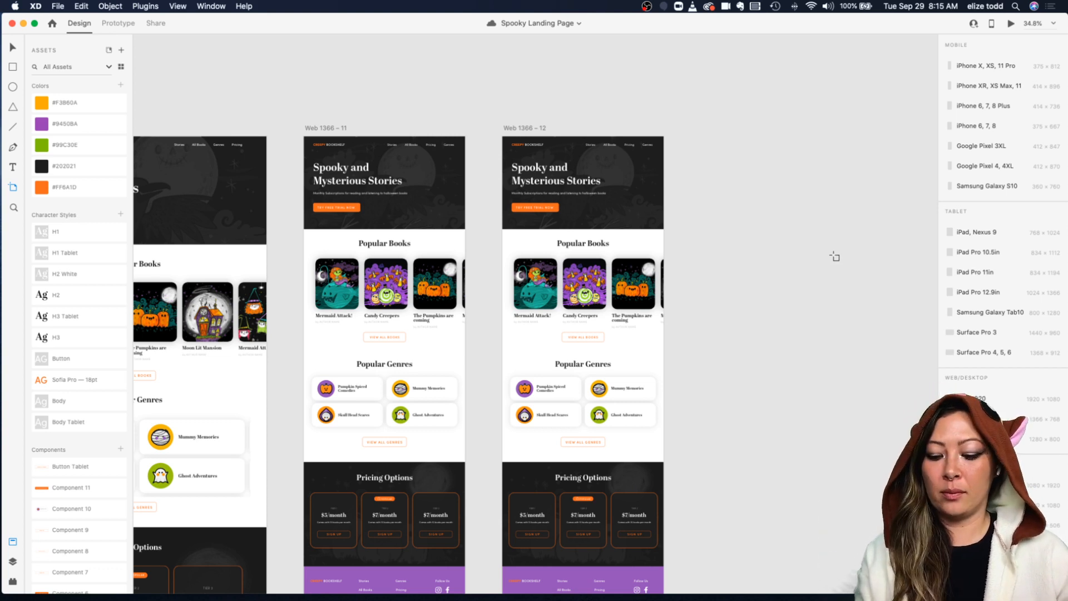
Step: Enable Responsive Resize on the copied artboard and set its width to 414
key(v)
click(515, 130)
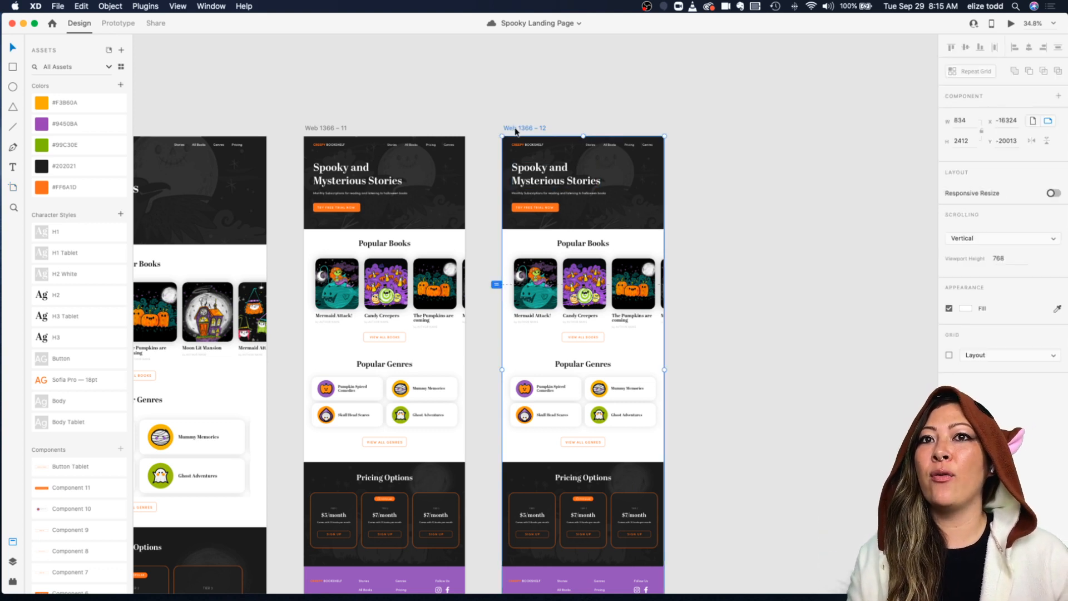
click(968, 119)
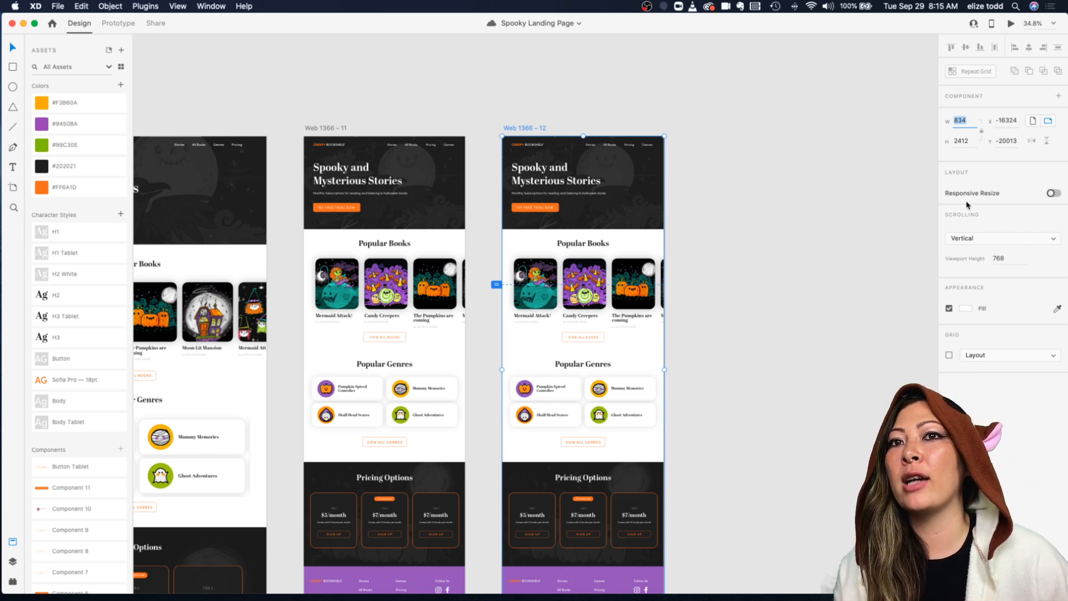
click(1054, 193)
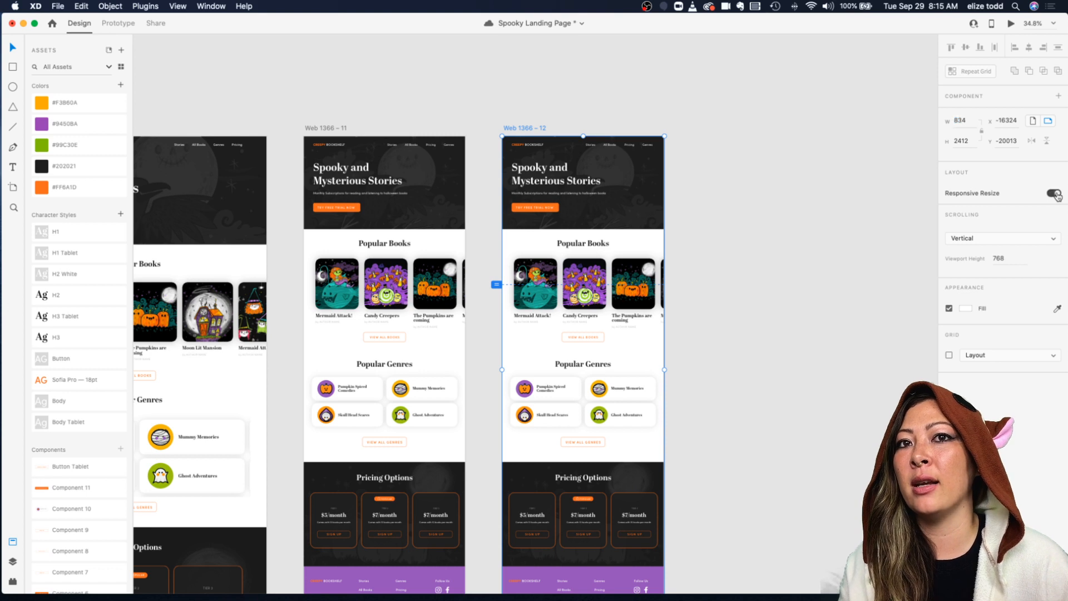
click(968, 121)
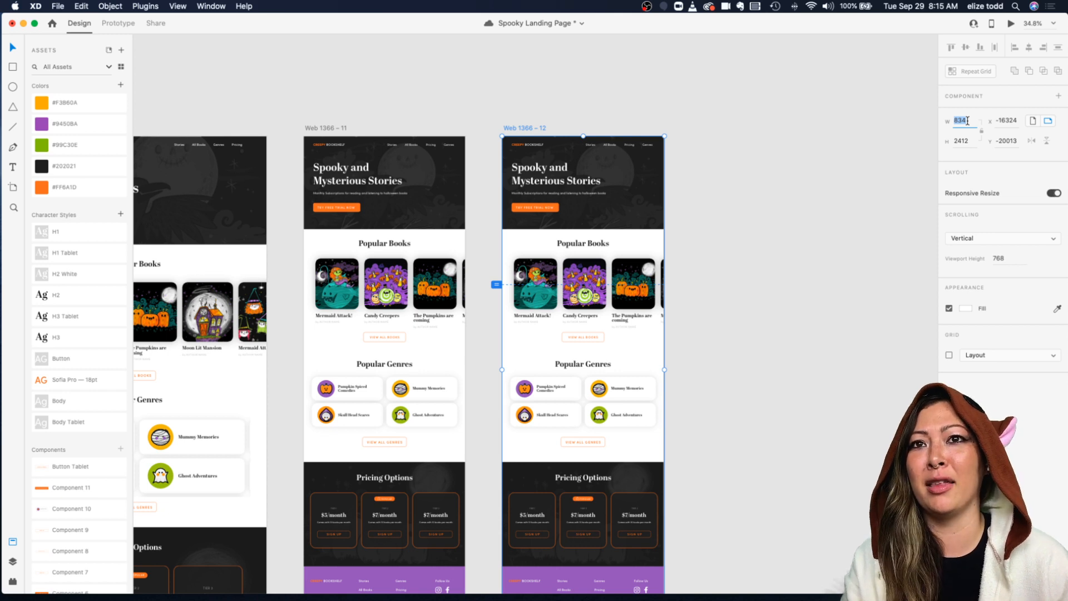
text(414)
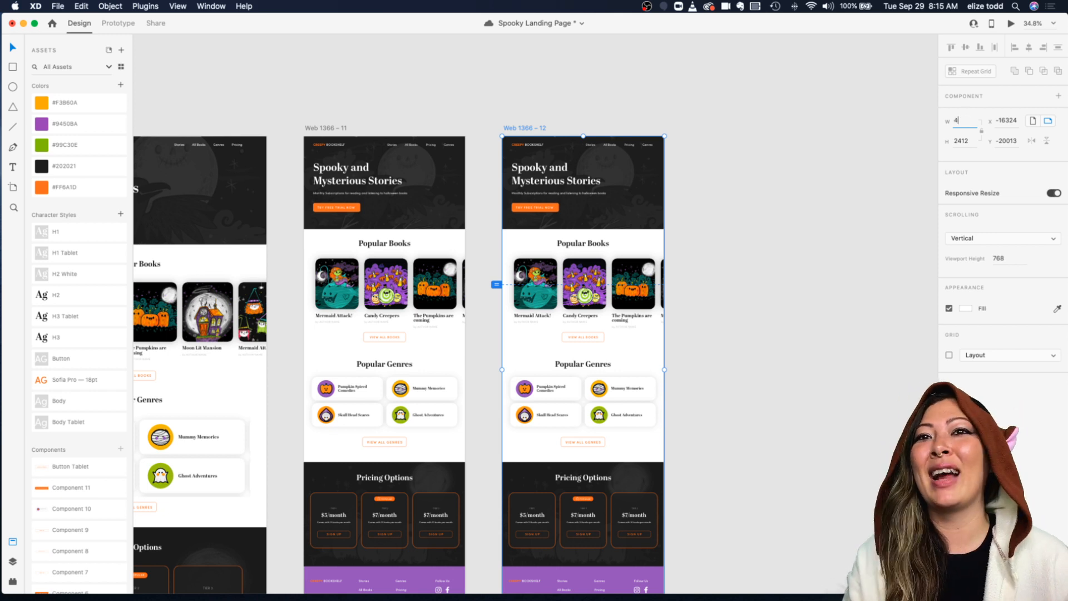
key(Return)
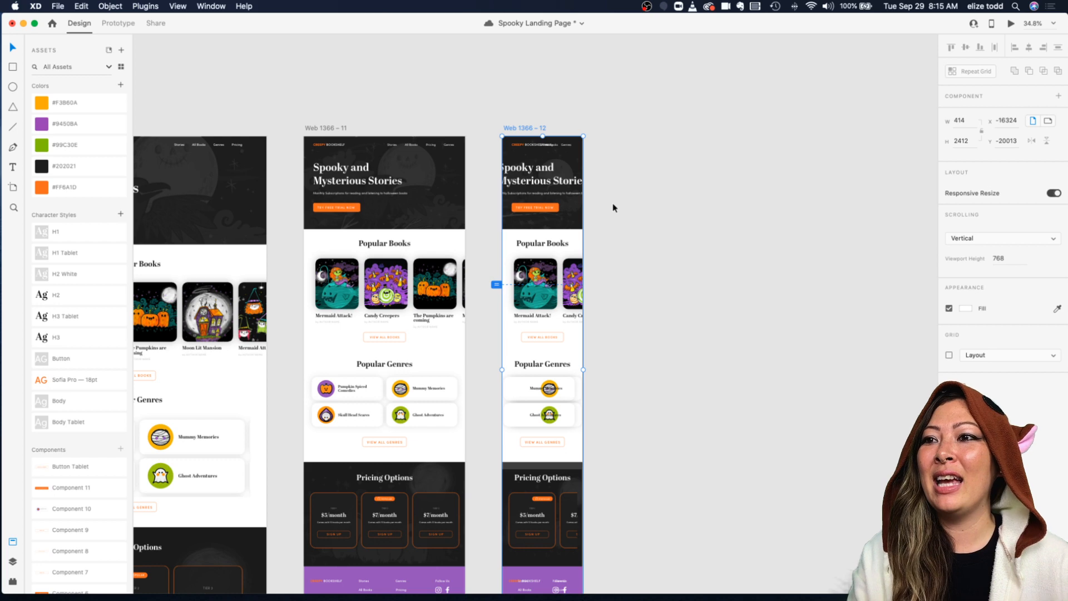
Step: Undo the copied artboard's width change
click(613, 207)
scroll(613, 207, down, 4)
scroll(613, 208, down, 3)
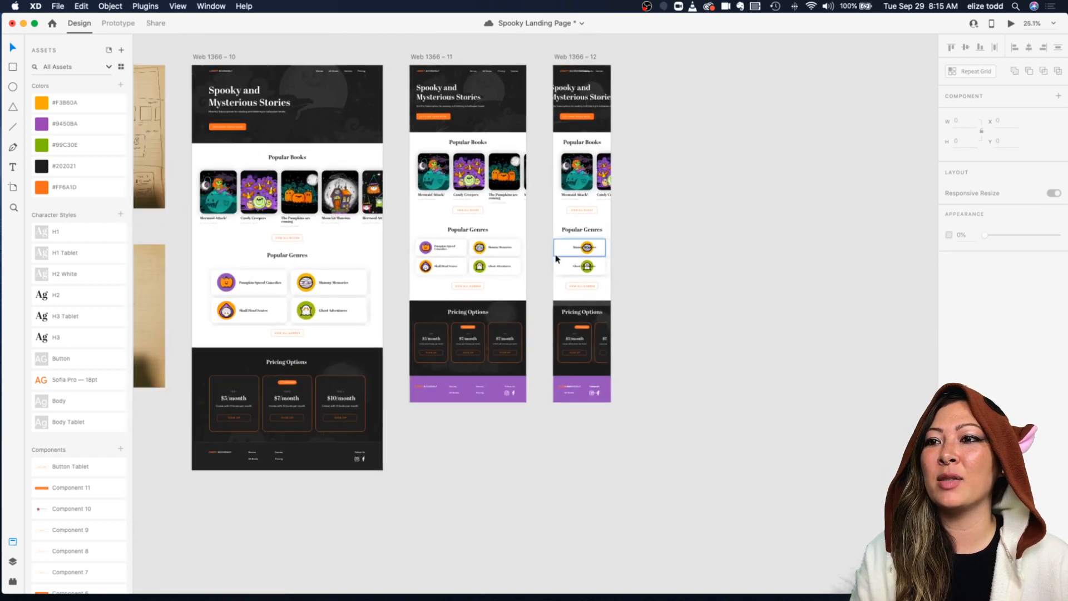
scroll(612, 251, up, 5)
scroll(668, 151, up, 2)
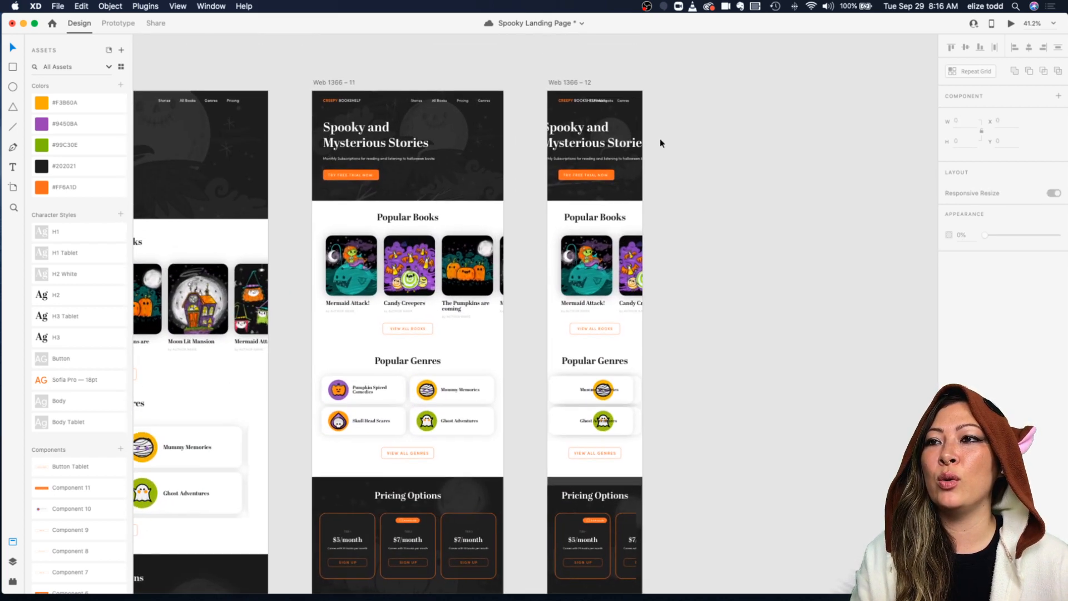
key(ctrl+z)
click(776, 124)
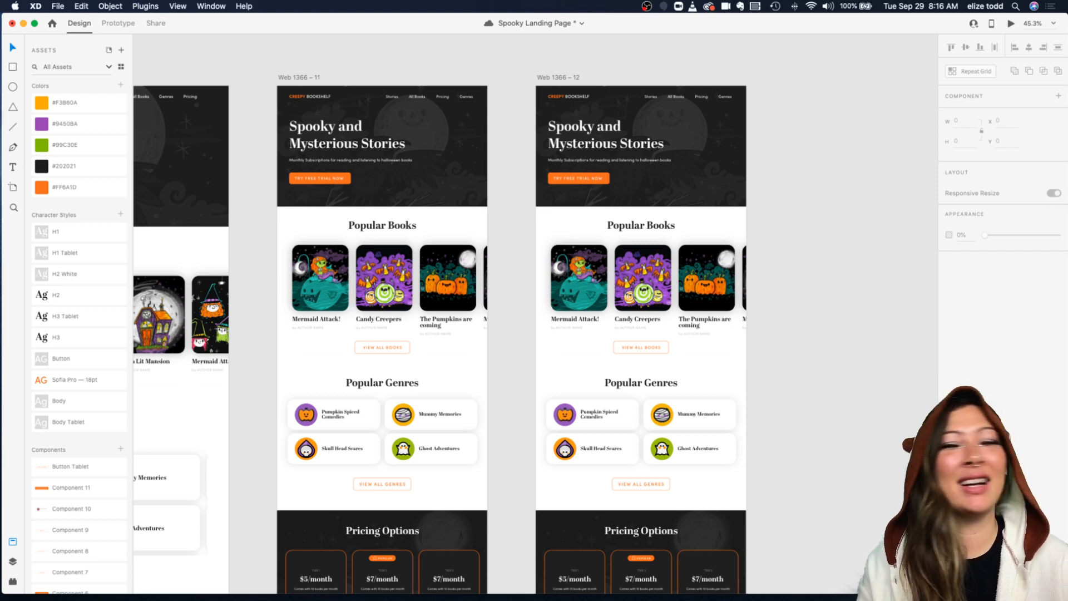
Step: Fill the footer backgrounds on both tablet artboards with the #202021 dark swatch
scroll(728, 405, down, 5)
scroll(822, 401, down, 3)
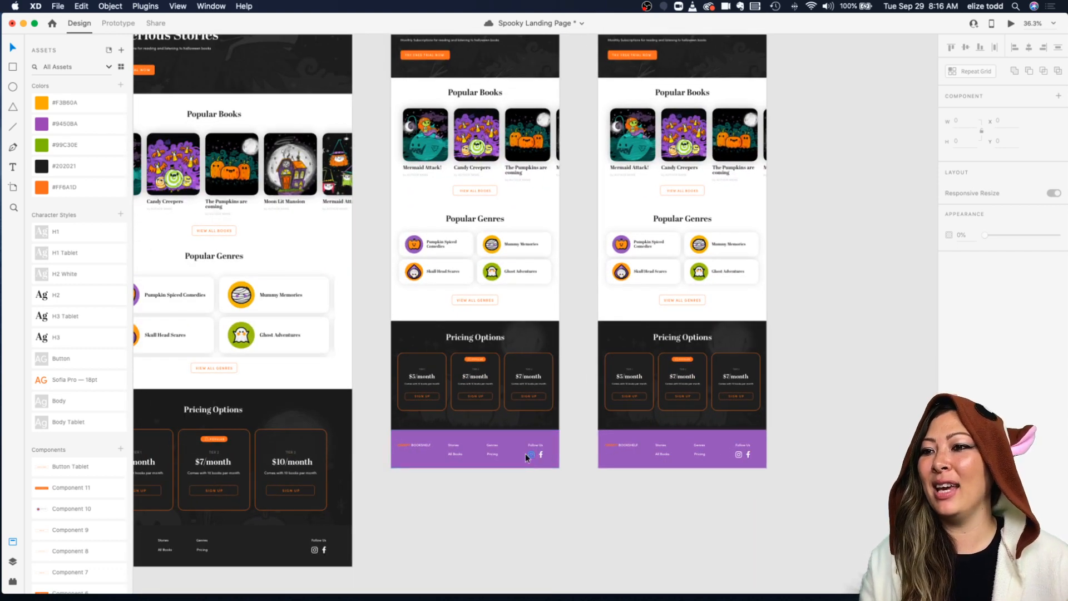
click(526, 439)
click(48, 165)
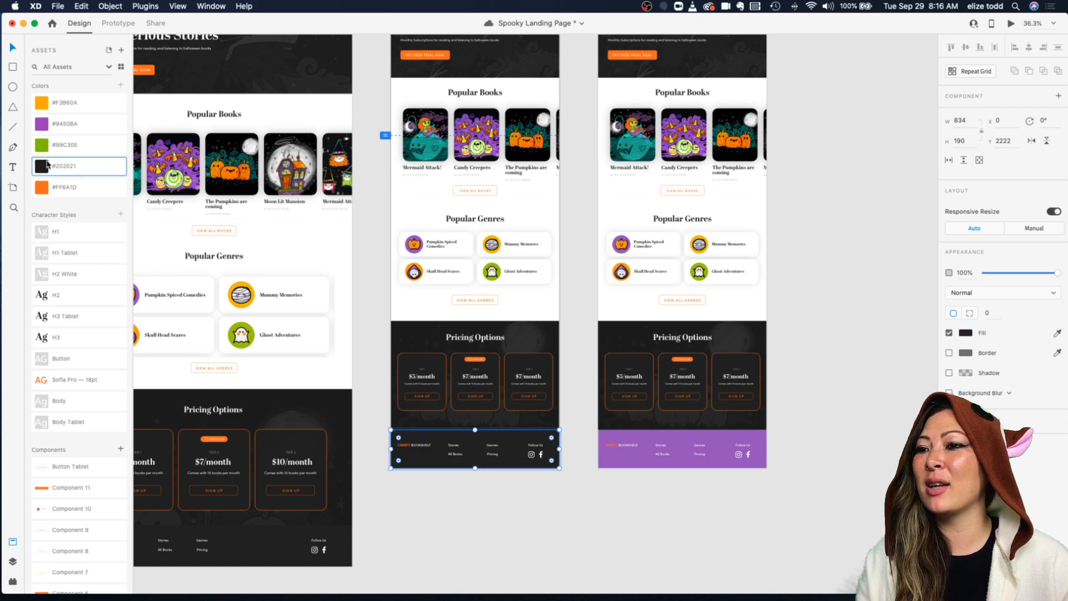
click(620, 435)
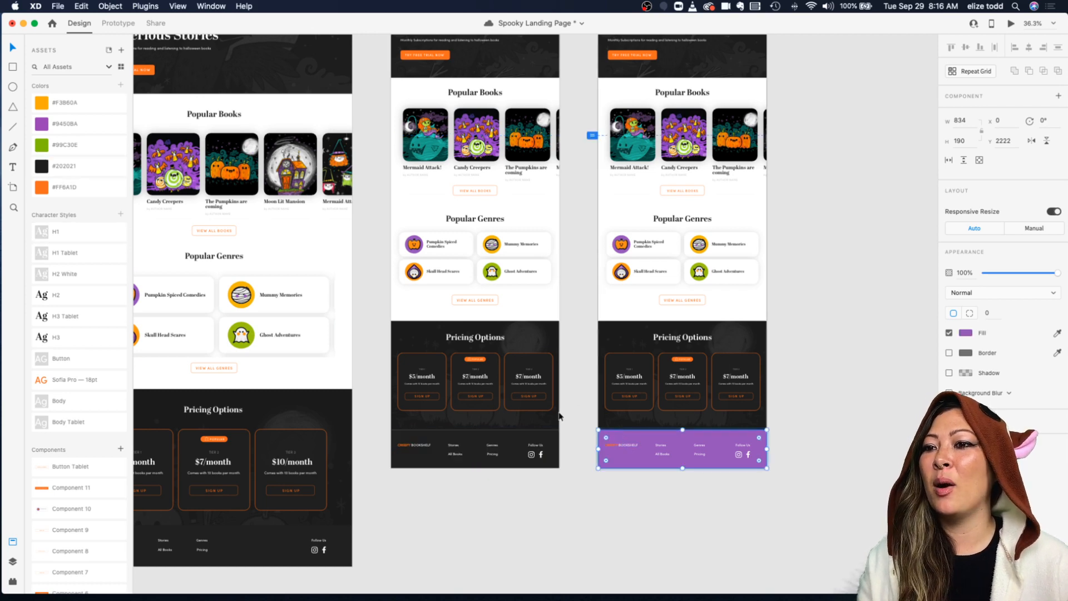
click(77, 174)
click(797, 367)
scroll(797, 370, down, 3)
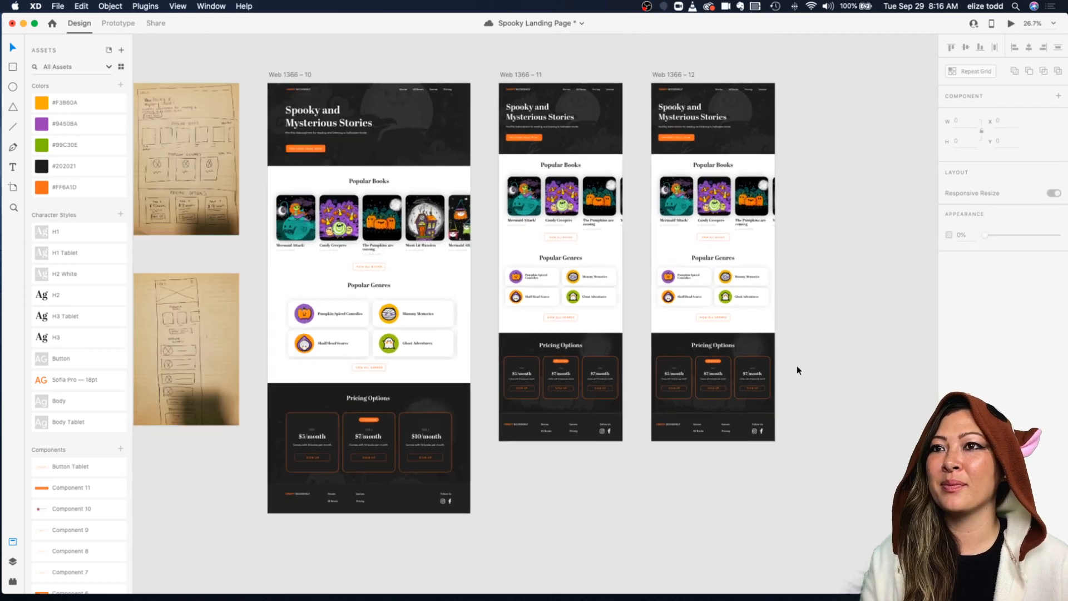
Step: Save the document again
scroll(797, 370, up, 2)
scroll(797, 370, right, 2)
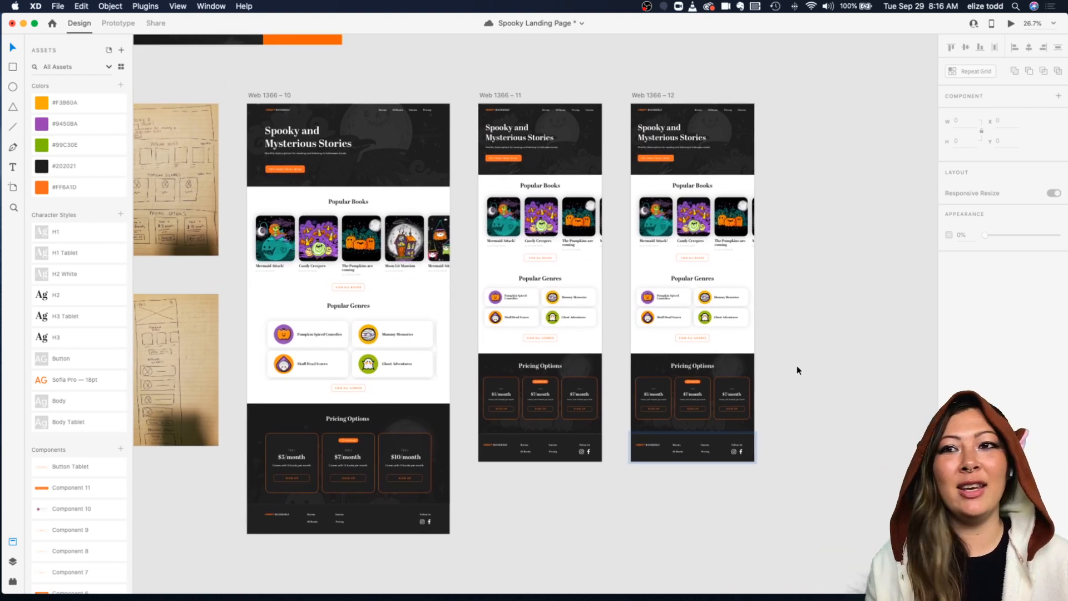
scroll(738, 191, up, 1)
scroll(739, 192, right, 1)
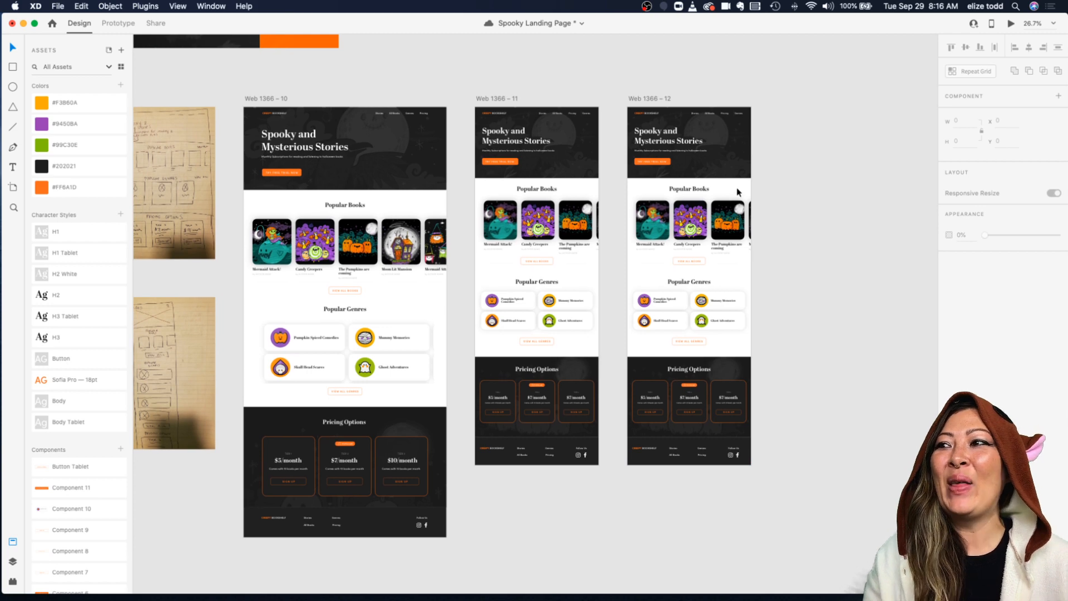
scroll(738, 192, down, 3)
scroll(739, 192, up, 1)
scroll(738, 192, right, 1)
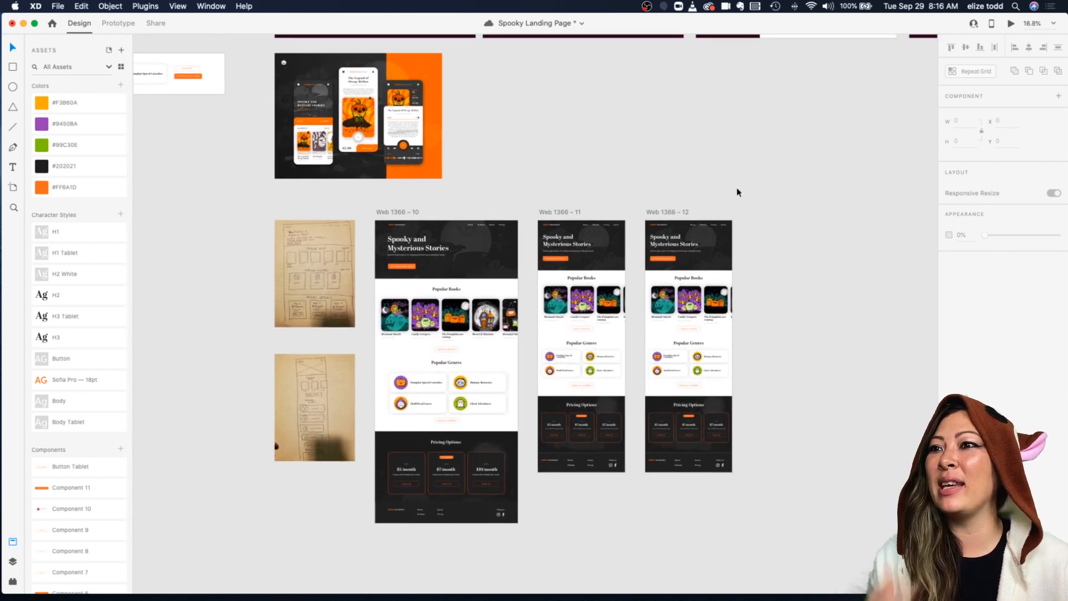
scroll(738, 192, down, 1)
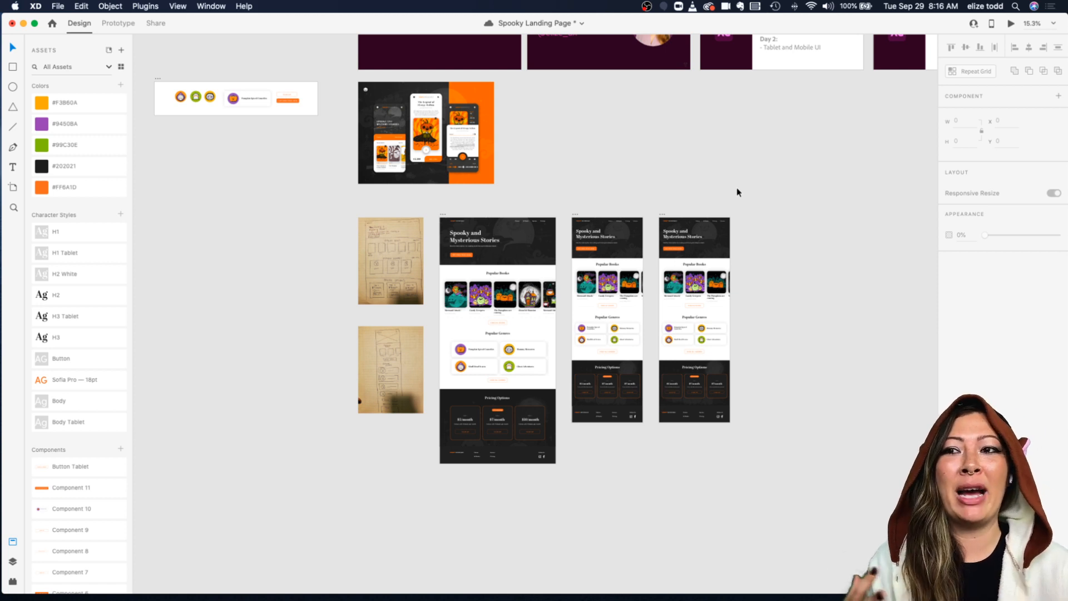
key(super+s)
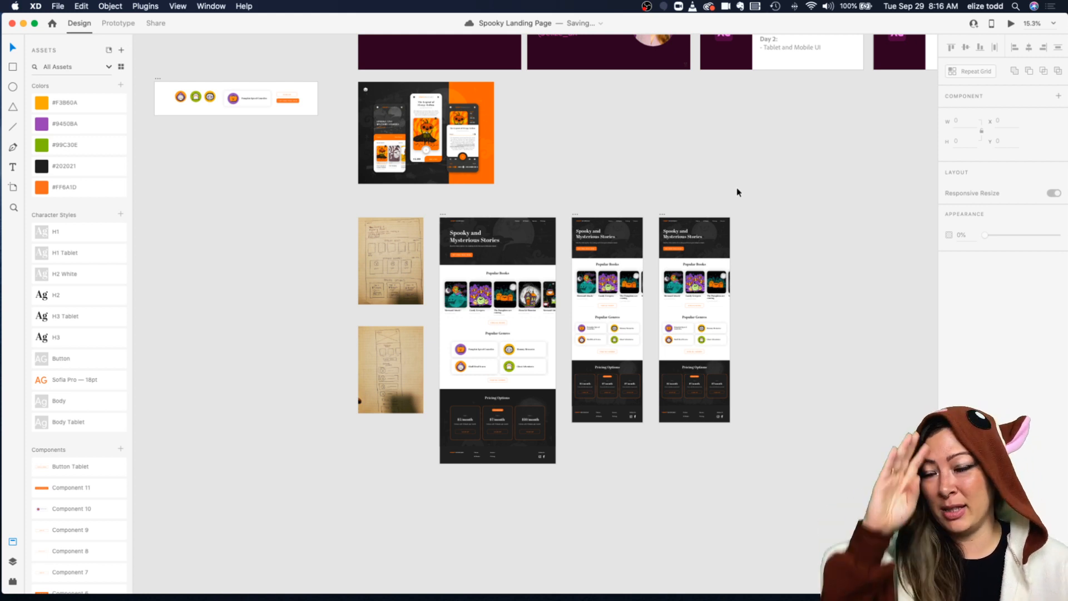
scroll(680, 187, right, 2)
scroll(680, 186, down, 1)
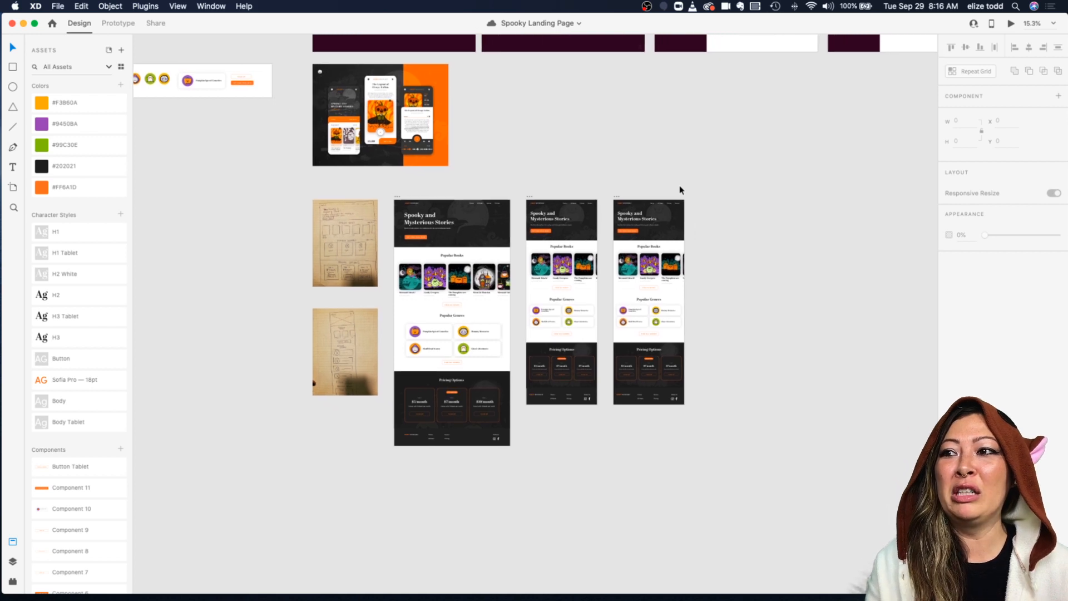
Step: Try narrowing the copied tablet artboard's width by resizing its edge, and undo the resize
scroll(680, 190, up, 3)
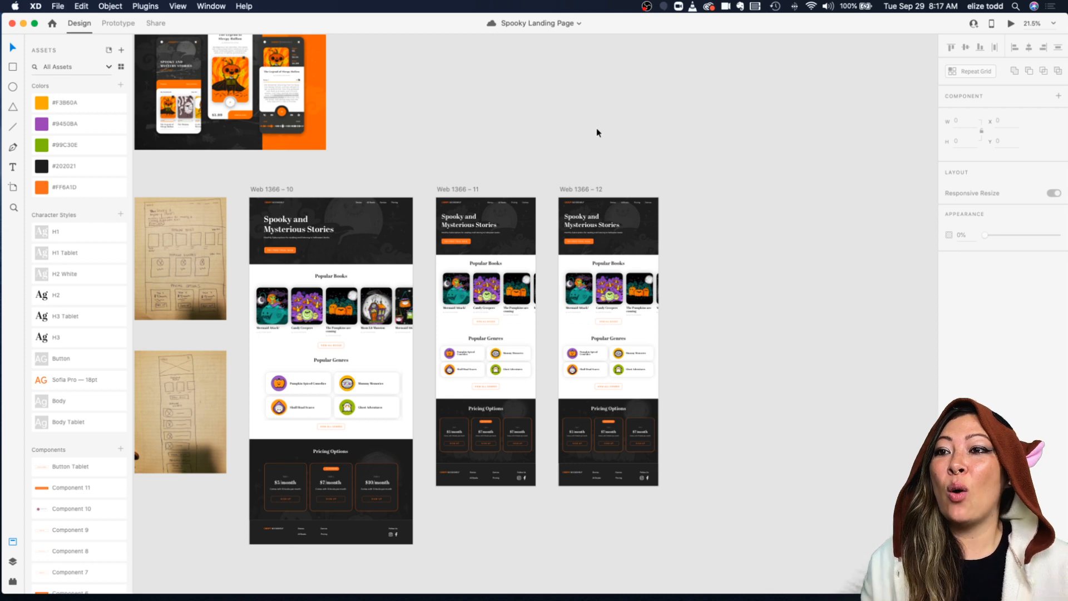
scroll(596, 133, down, 2)
scroll(632, 183, up, 3)
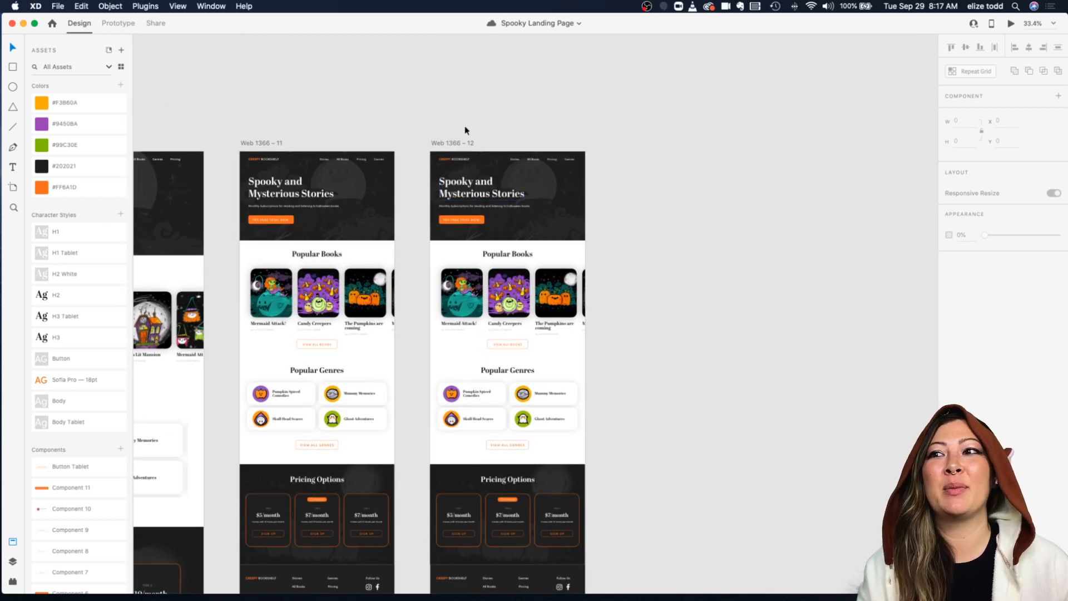
scroll(465, 131, up, 3)
scroll(437, 145, right, 2)
click(388, 161)
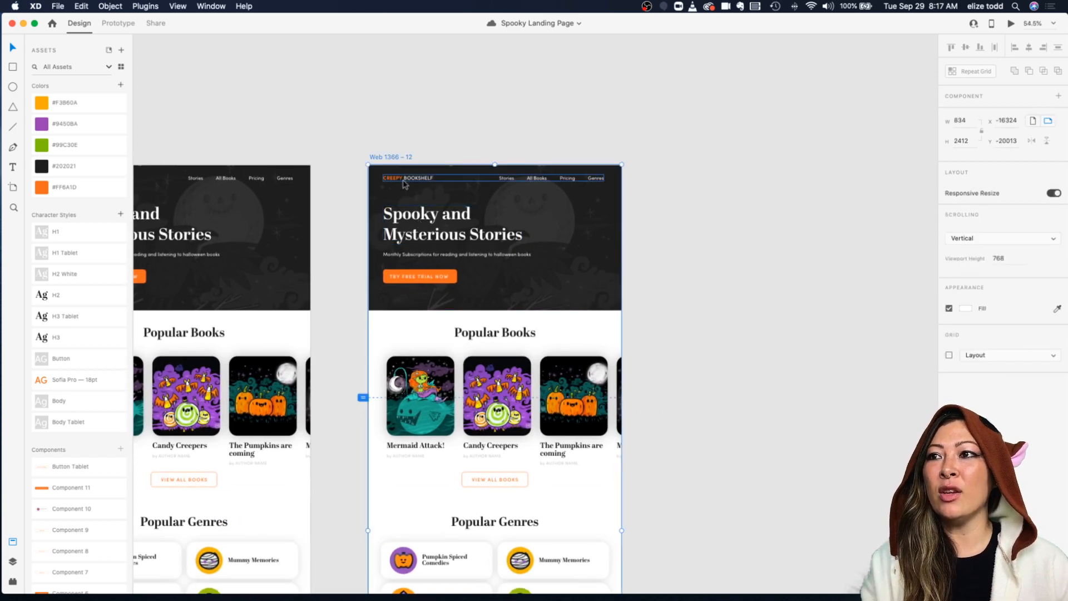
scroll(390, 158, down, 3)
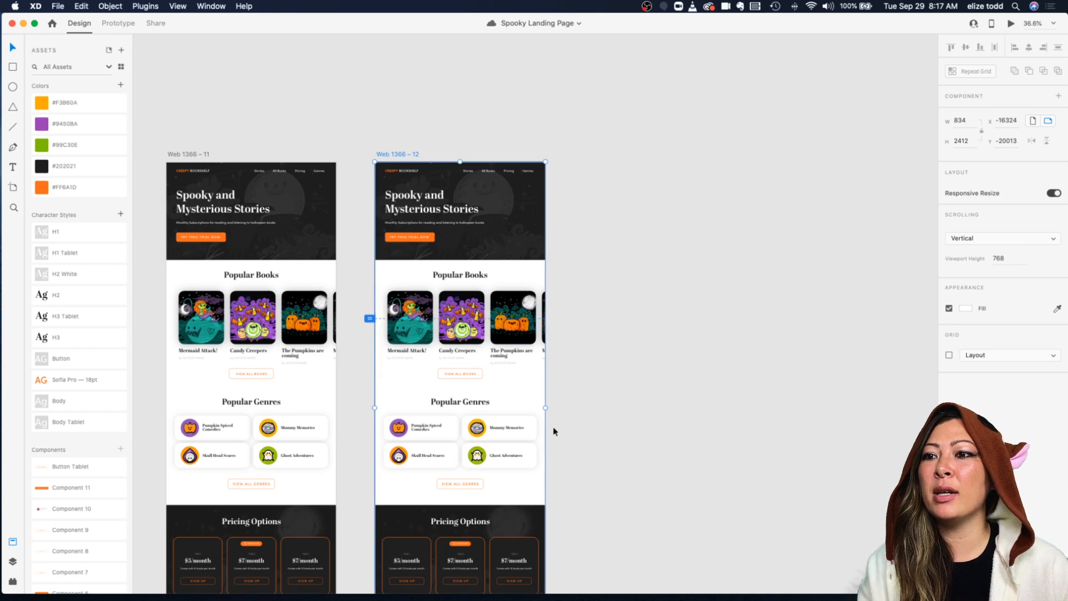
mouse_move(546, 408)
mouse_down()
mouse_move(488, 400)
mouse_move(563, 405)
mouse_move(545, 403)
mouse_up()
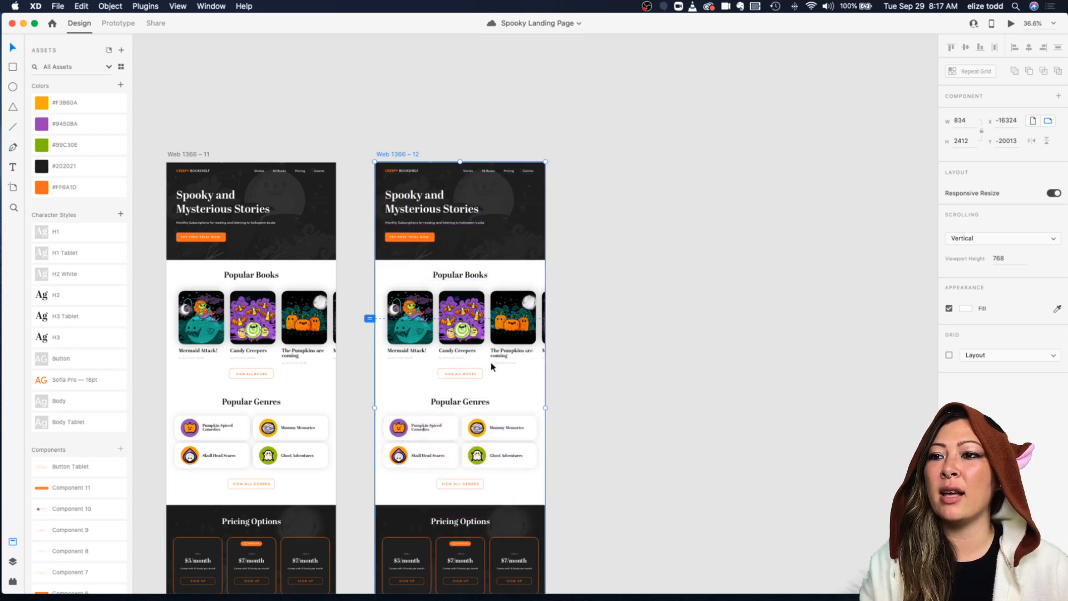
mouse_move(546, 408)
mouse_down()
mouse_move(493, 405)
mouse_move(532, 408)
mouse_up()
key(super+z)
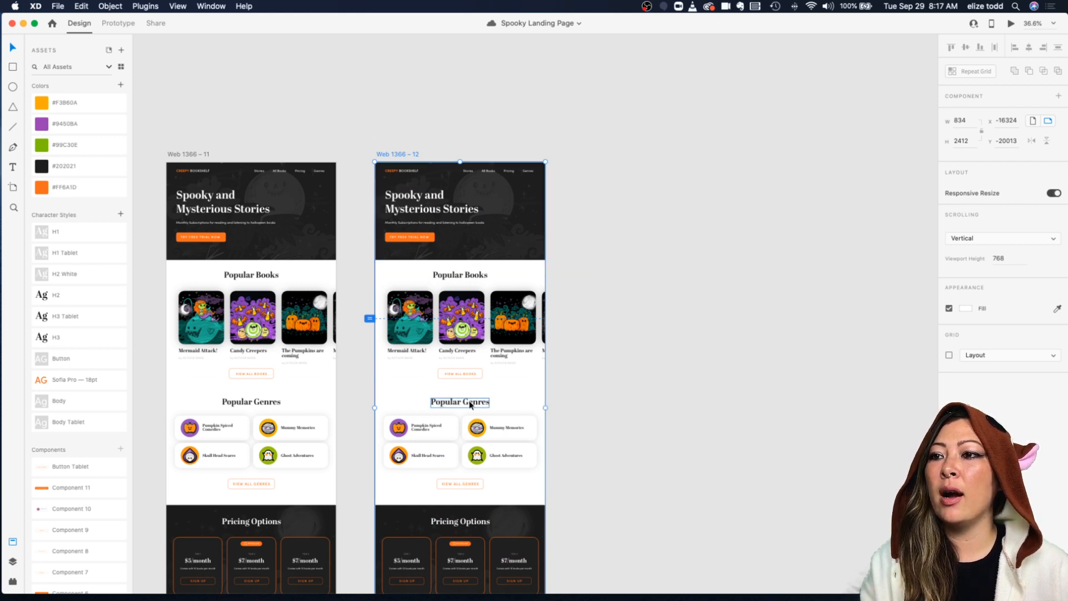
scroll(468, 395, down, 3)
drag(546, 339, 526, 339)
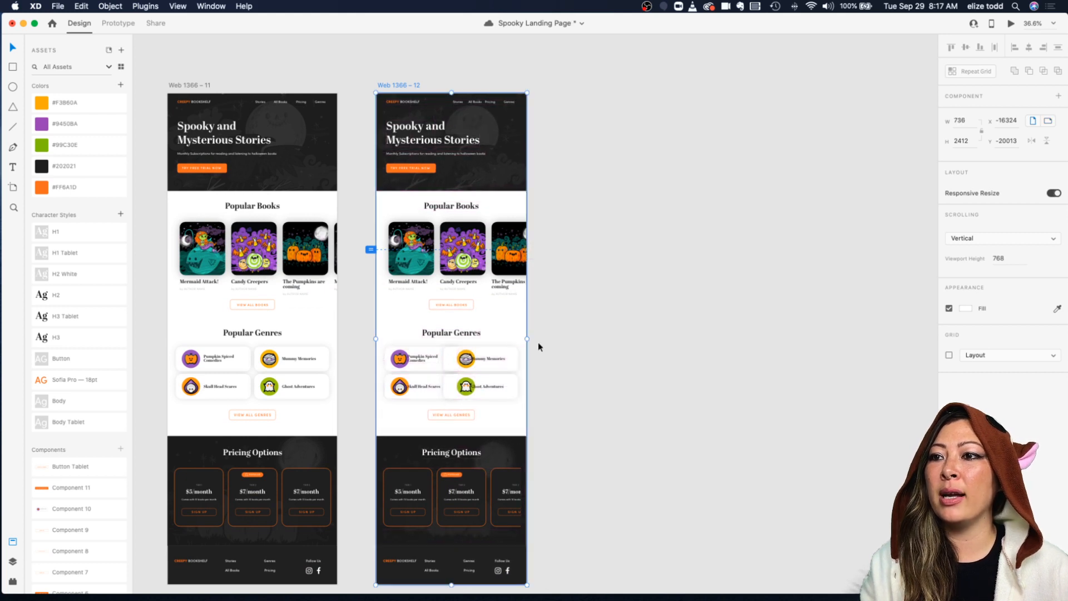
drag(527, 338, 491, 337)
key(ctrl+z)
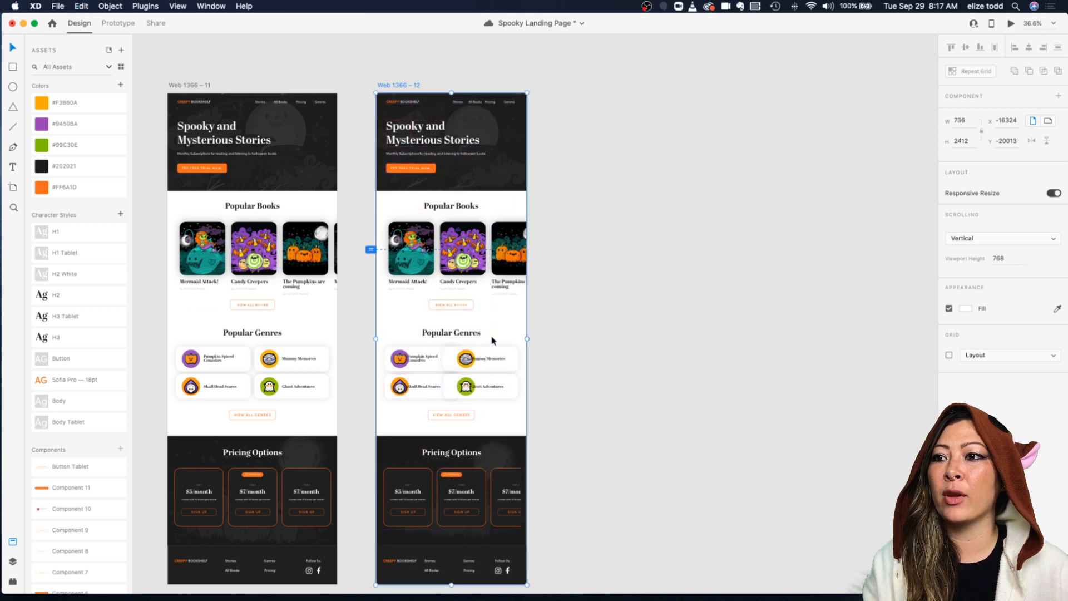
key(super+z)
click(575, 337)
Step: Group each Popular Genres card's icon, label and background into its own group on the copied artboard
click(448, 367)
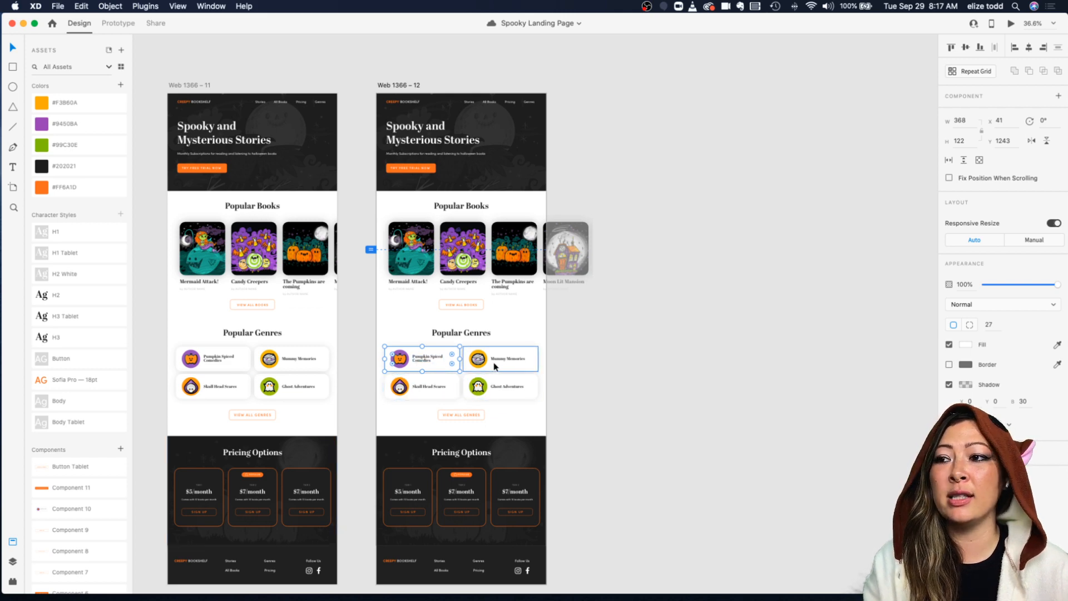
scroll(448, 359, up, 5)
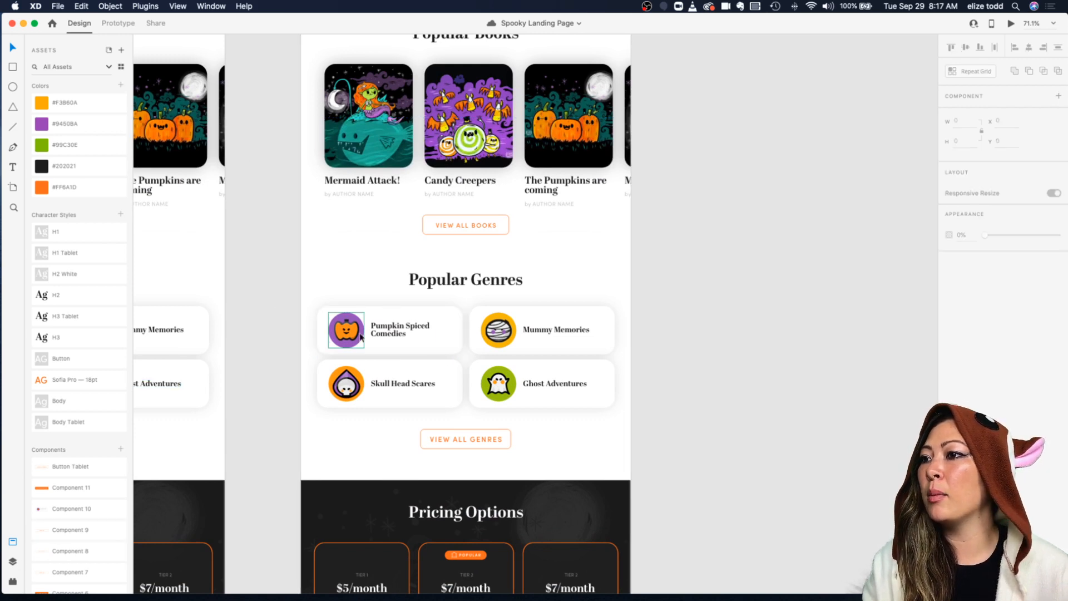
click(13, 561)
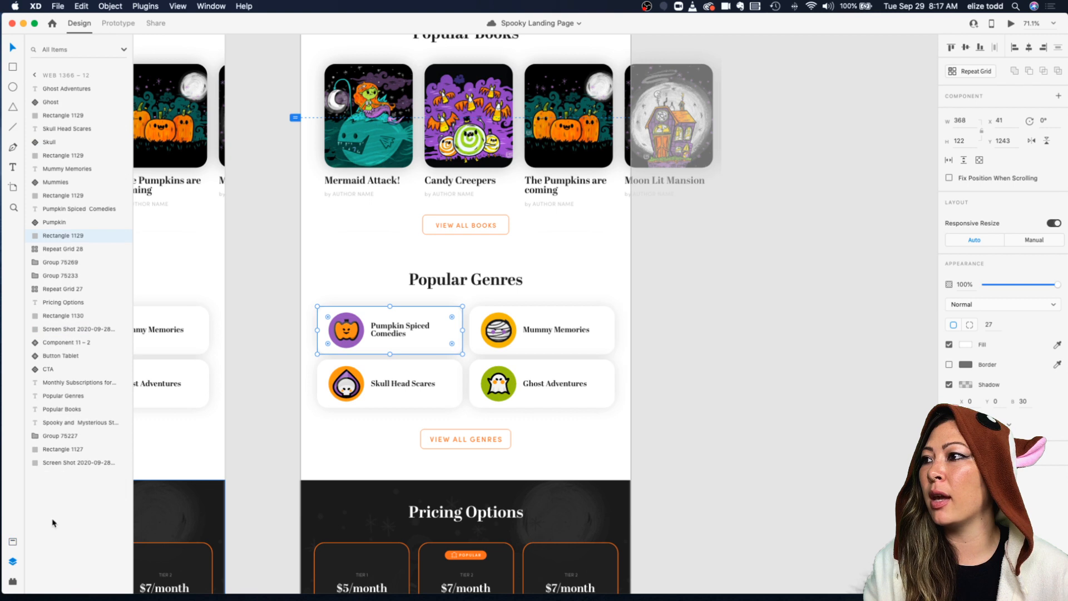
drag(276, 306, 459, 354)
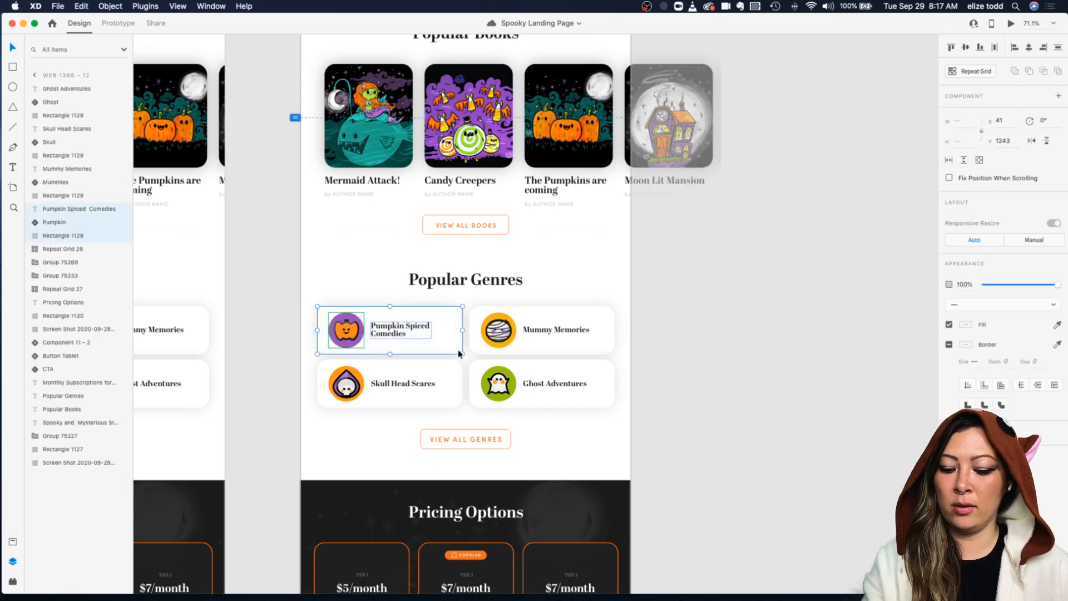
drag(651, 350, 472, 304)
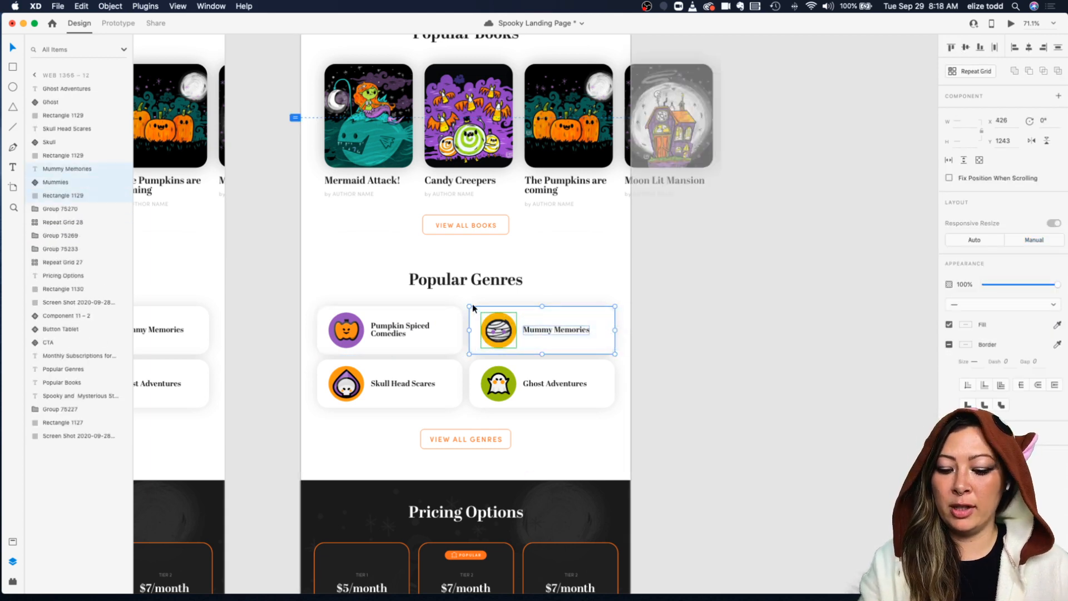
key(super+g)
drag(648, 415, 469, 359)
key(super+g)
drag(283, 362, 446, 411)
key(super+g)
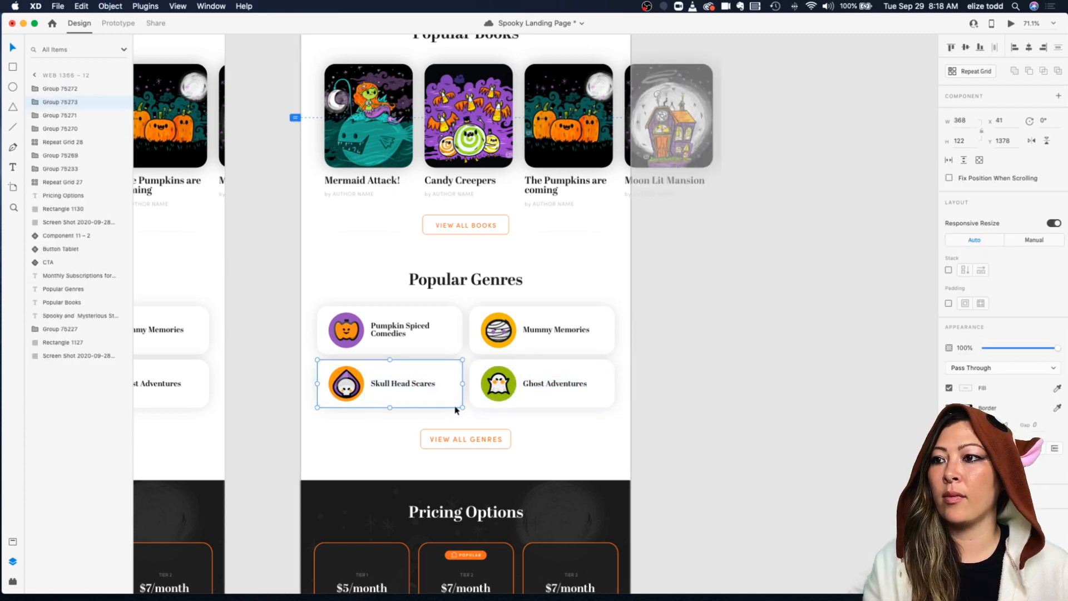
Step: Try narrowing the copied artboard's width again and undo the resize
click(724, 359)
scroll(478, 302, down, 5)
scroll(479, 302, down, 2)
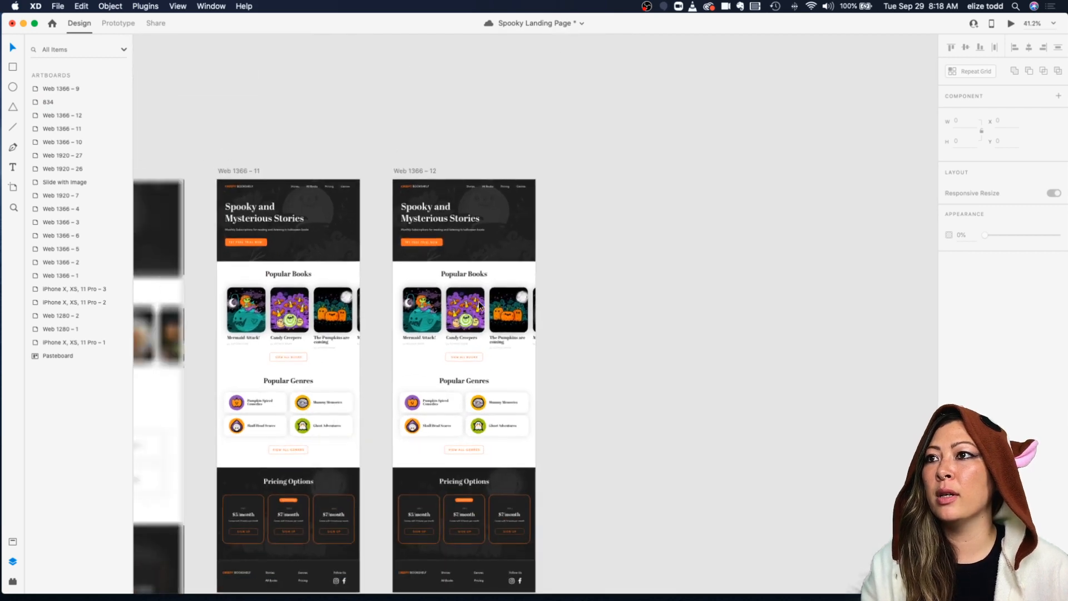
click(403, 174)
drag(534, 386, 481, 385)
key(super+z)
scroll(559, 400, up, 2)
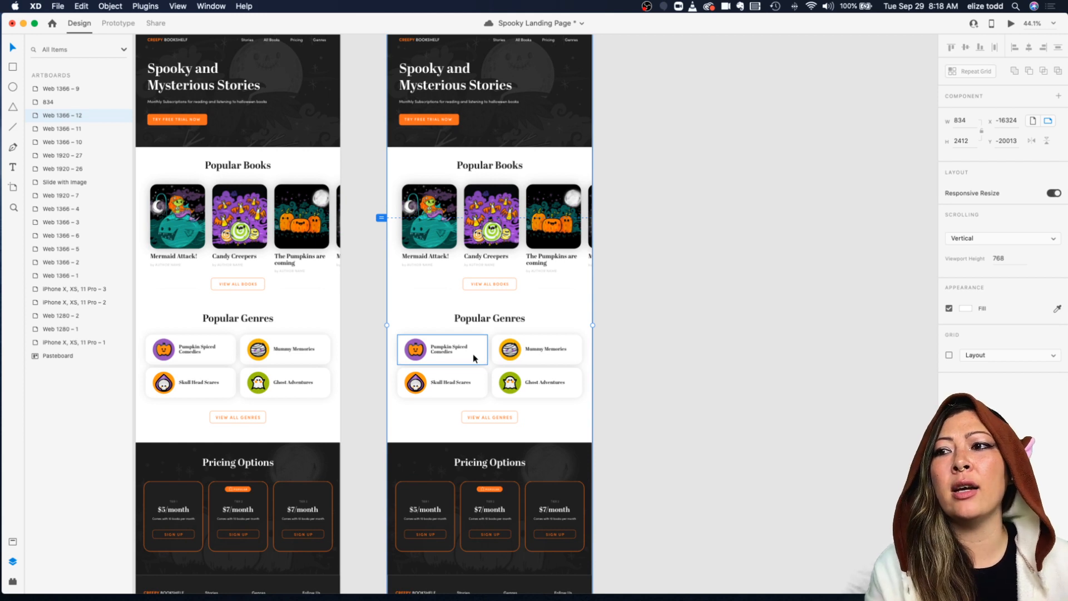
Step: Group the four genre cards together into one group, then ungroup them again
click(473, 354)
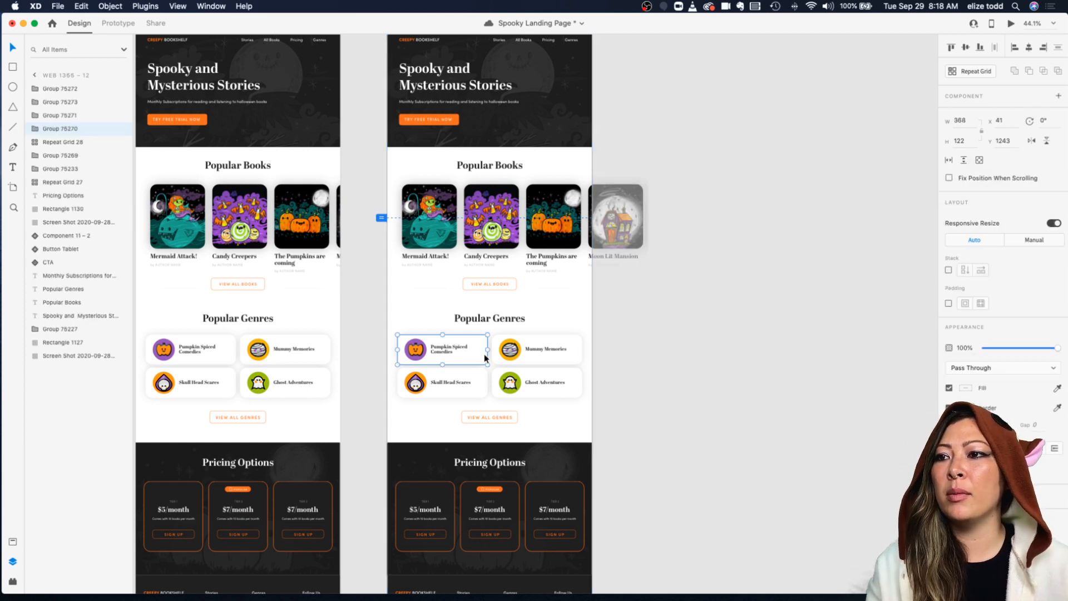
shift+click(527, 355)
shift+click(482, 377)
shift+click(534, 383)
scroll(534, 382, down, 3)
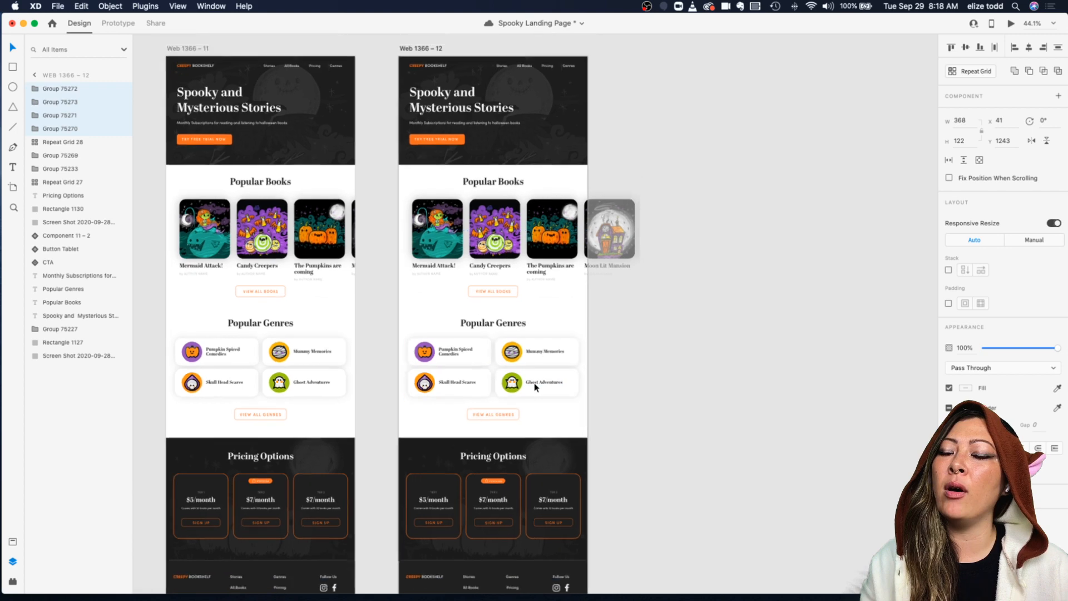
key(super+g)
click(464, 173)
mouse_move(568, 353)
mouse_down()
mouse_move(540, 349)
mouse_move(569, 352)
mouse_up()
click(627, 356)
scroll(551, 359, up, 3)
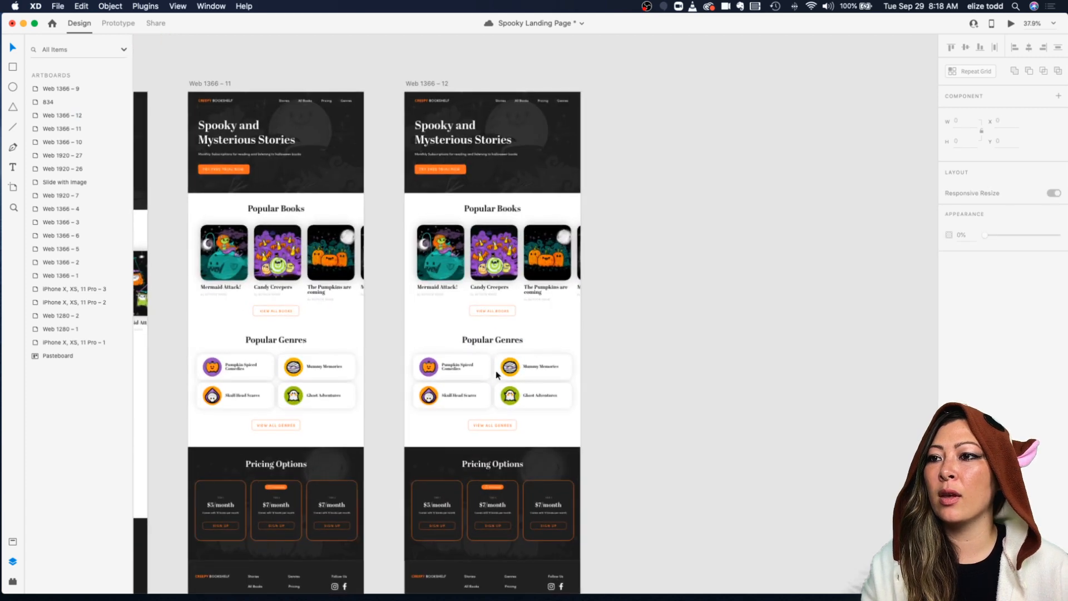
click(496, 374)
key(super+shift+g)
click(663, 376)
Step: Switch Responsive Resize to Manual for the Pumpkin Spiced, Skull Head Scares and Mummy Memories genre cards
click(448, 369)
scroll(445, 379, right, 2)
scroll(445, 378, down, 1)
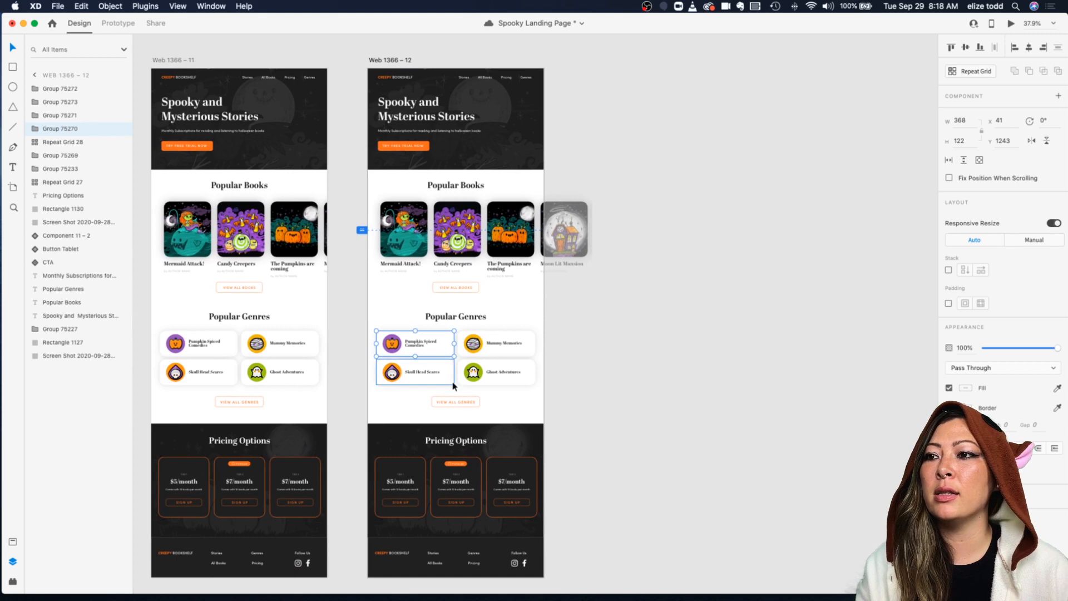
scroll(421, 367, up, 3)
scroll(438, 356, right, 1)
scroll(438, 356, down, 1)
scroll(552, 309, down, 3)
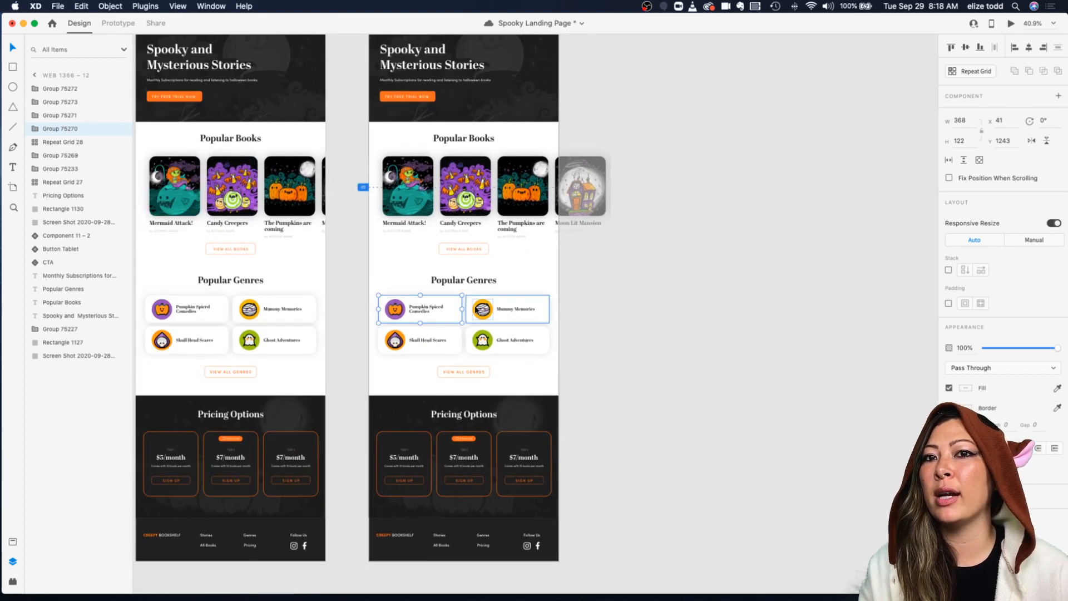
click(512, 325)
click(427, 312)
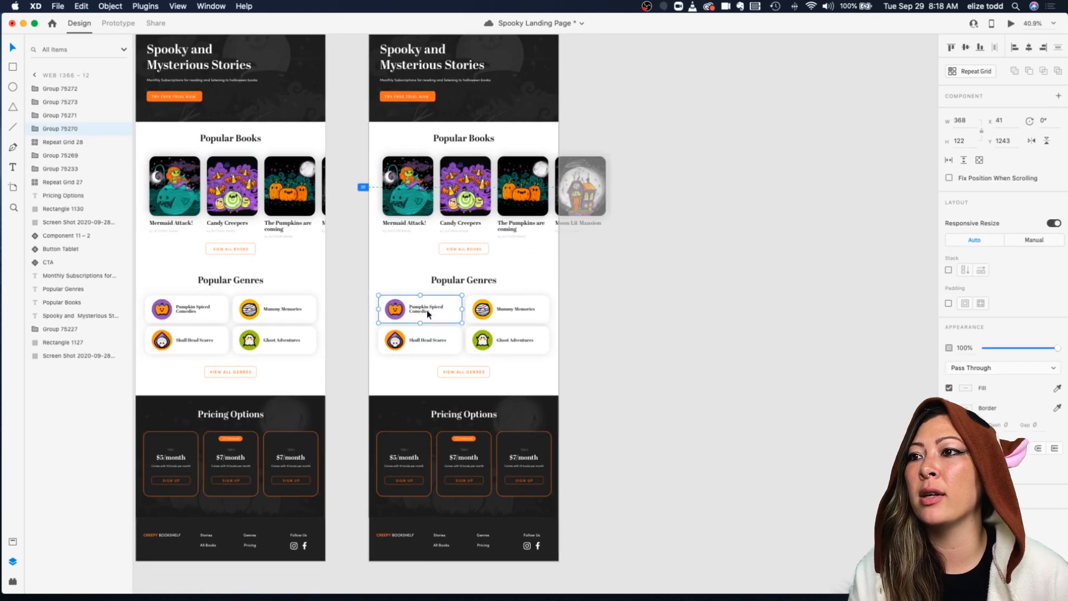
click(1032, 240)
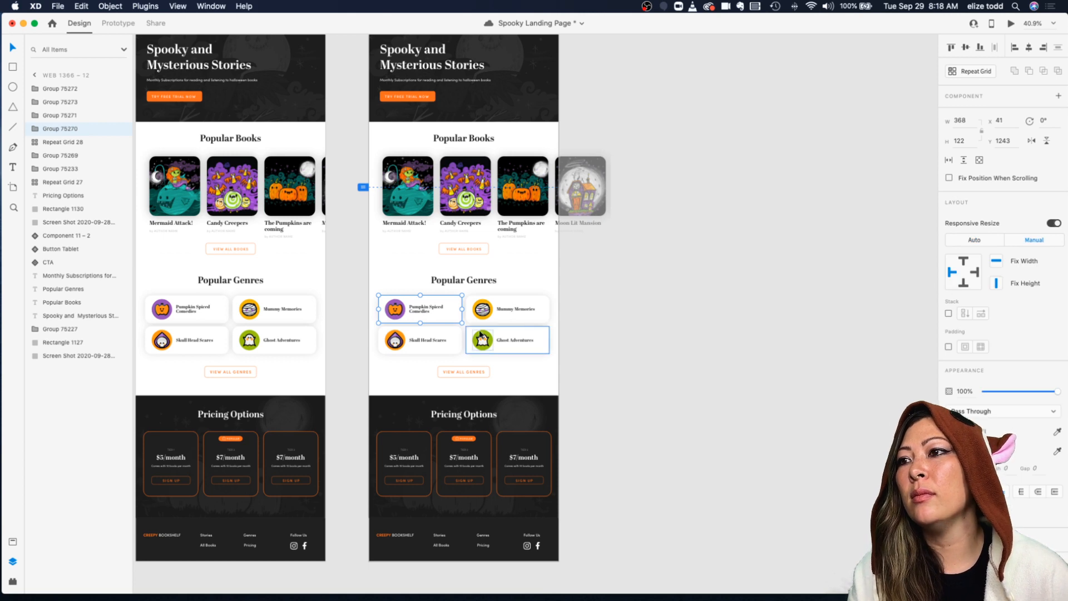
click(440, 338)
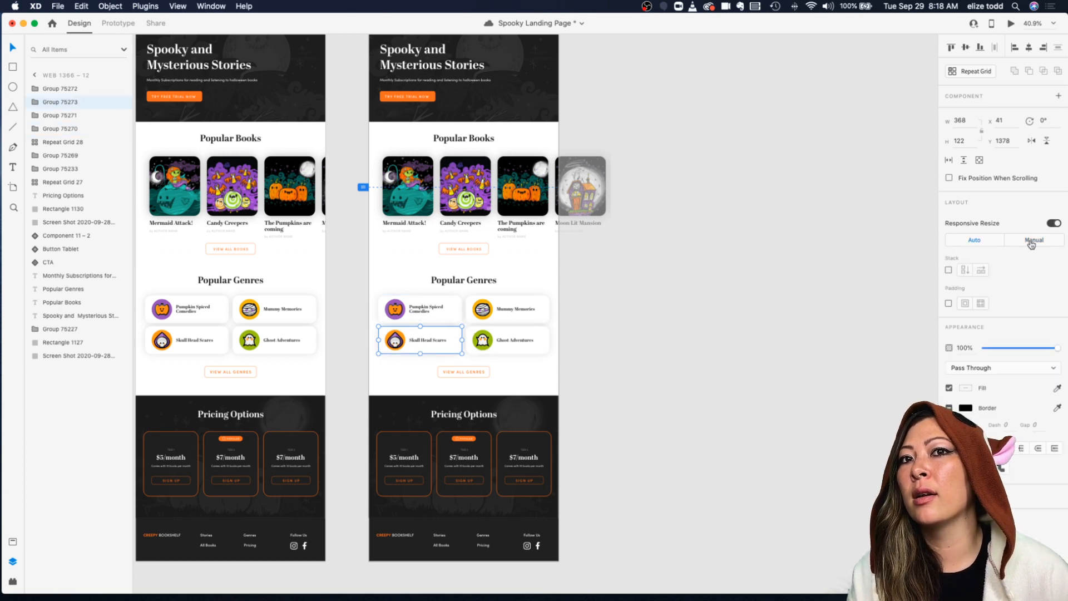
click(1033, 240)
click(523, 313)
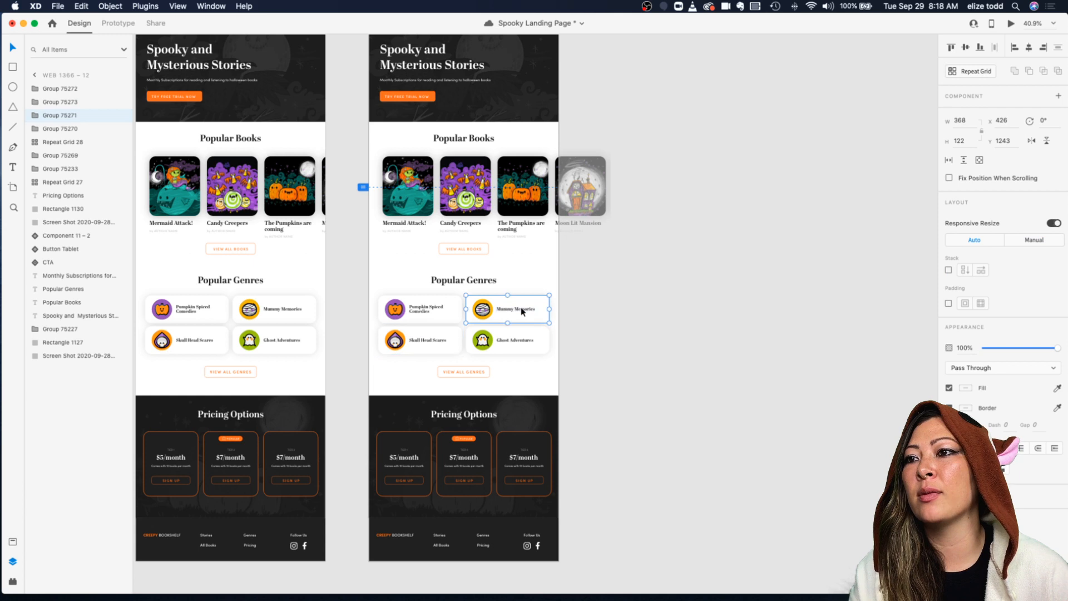
click(1032, 240)
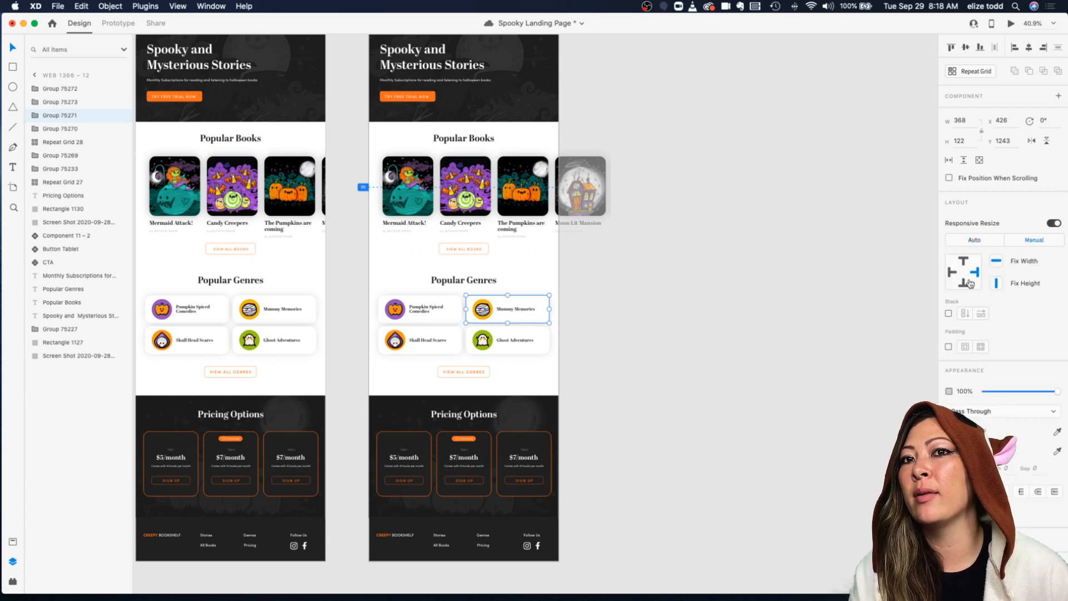
click(981, 243)
click(599, 336)
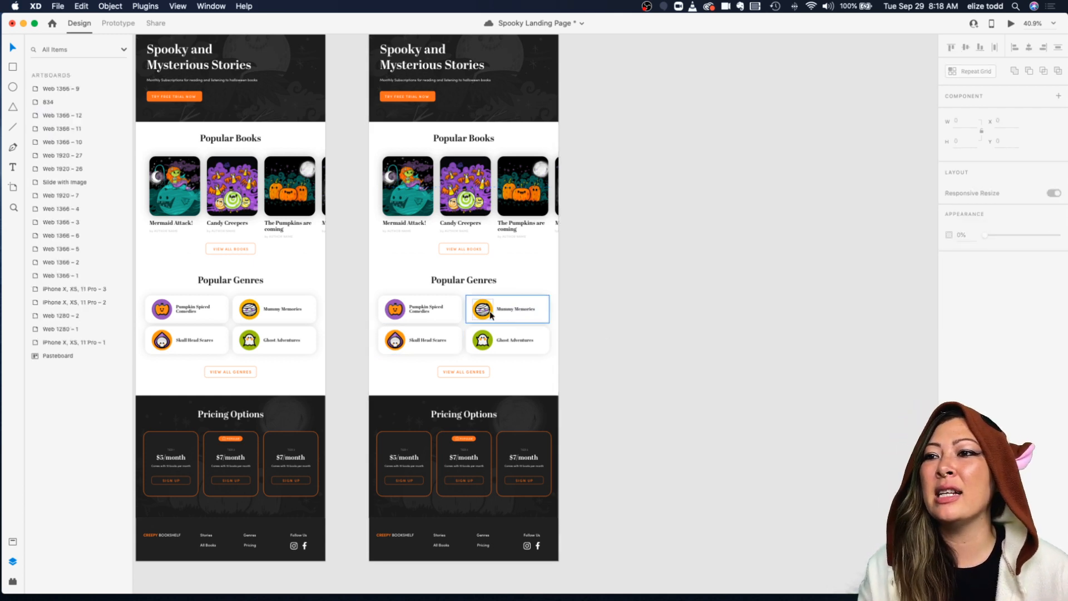
scroll(442, 355, left, 2)
scroll(442, 356, up, 5)
scroll(490, 423, down, 6)
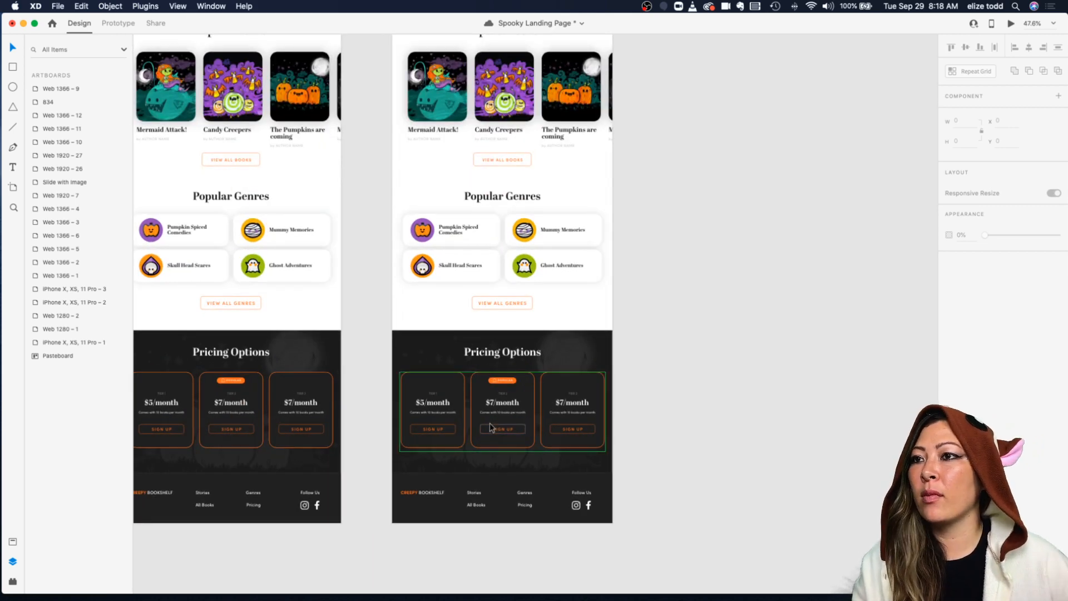
scroll(489, 423, up, 5)
scroll(572, 383, down, 3)
scroll(496, 333, up, 3)
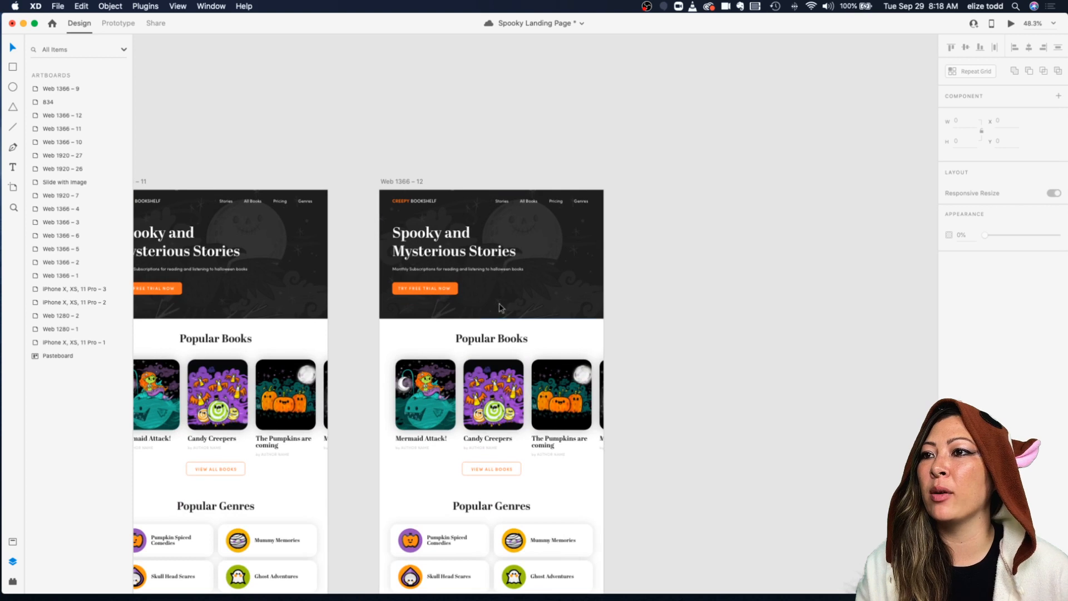
scroll(468, 482, down, 1)
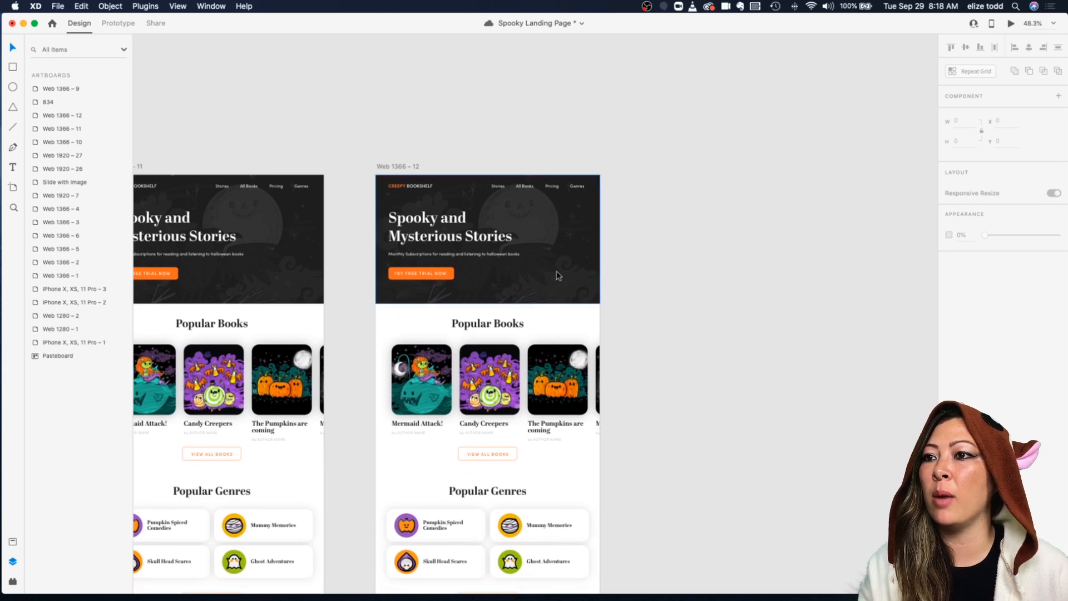
scroll(511, 423, down, 2)
scroll(508, 412, down, 1)
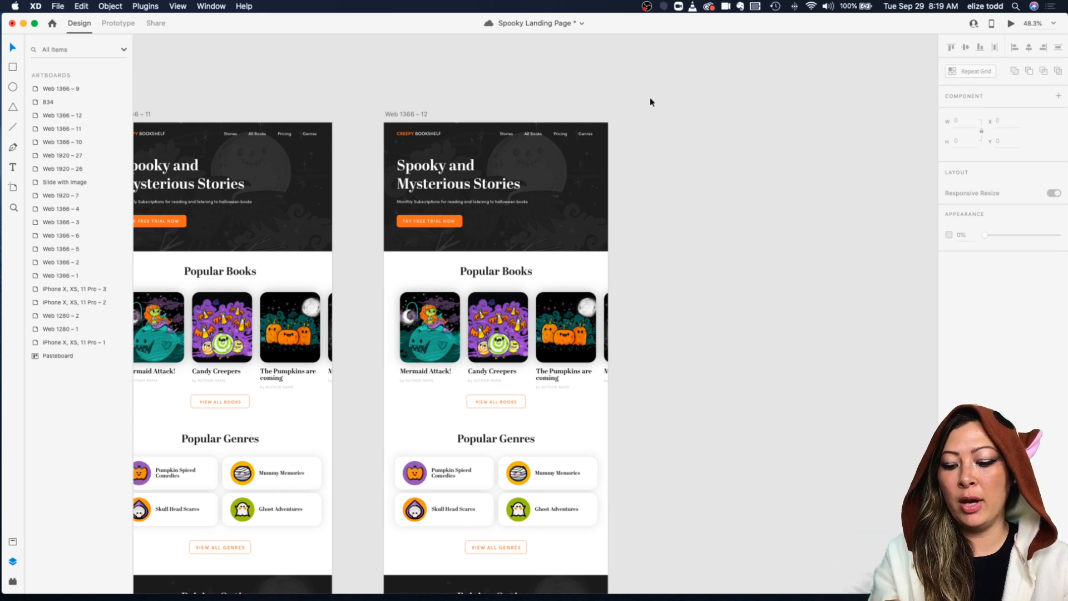
Step: Set the copied artboard's width to 414
click(409, 115)
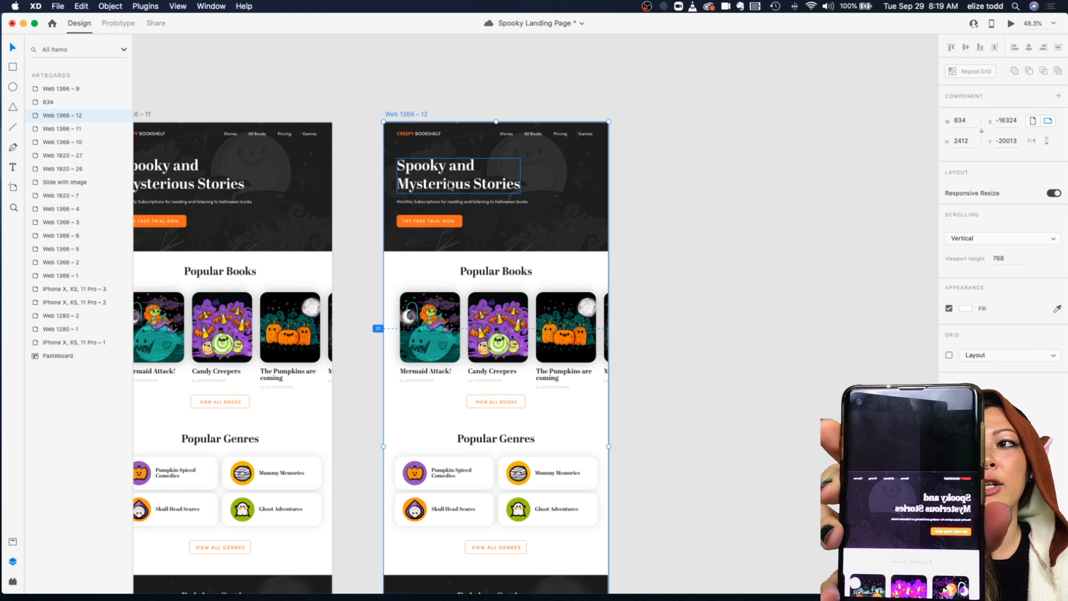
drag(417, 232, 437, 222)
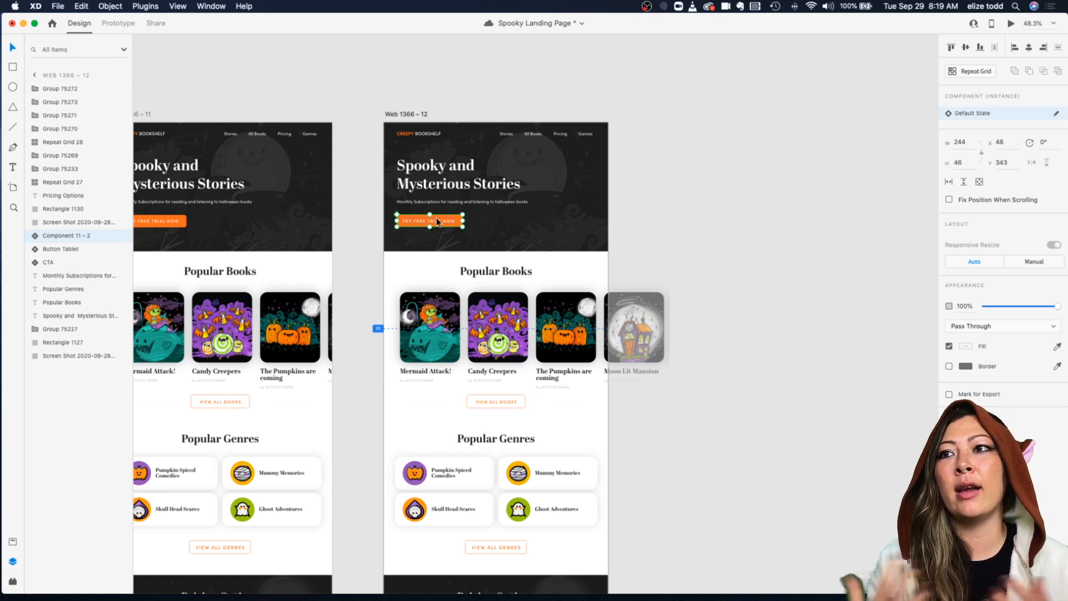
key(Escape)
click(405, 116)
click(965, 121)
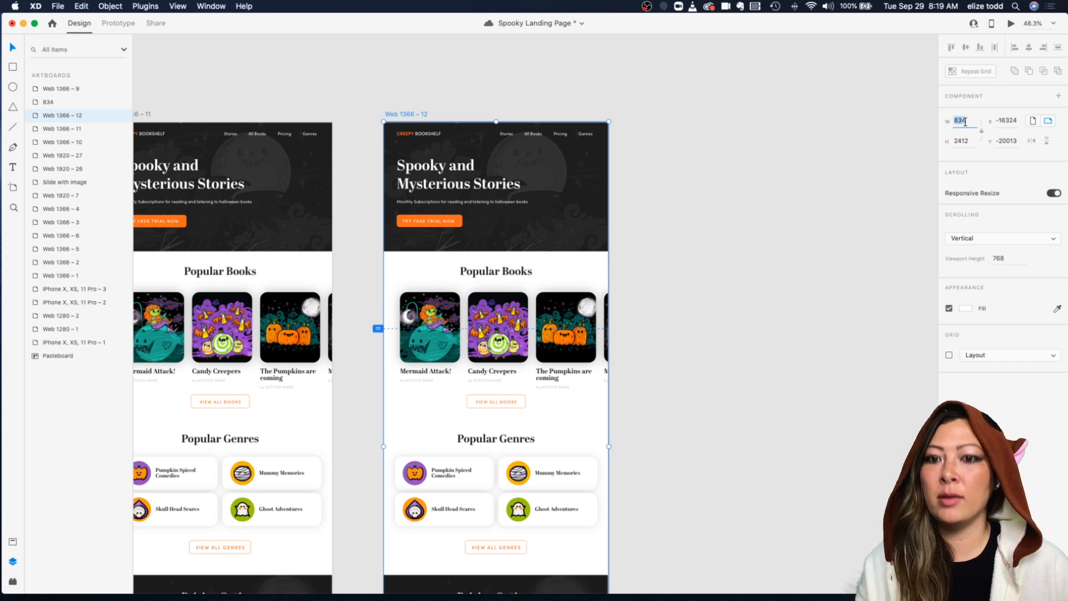
text(414)
key(Return)
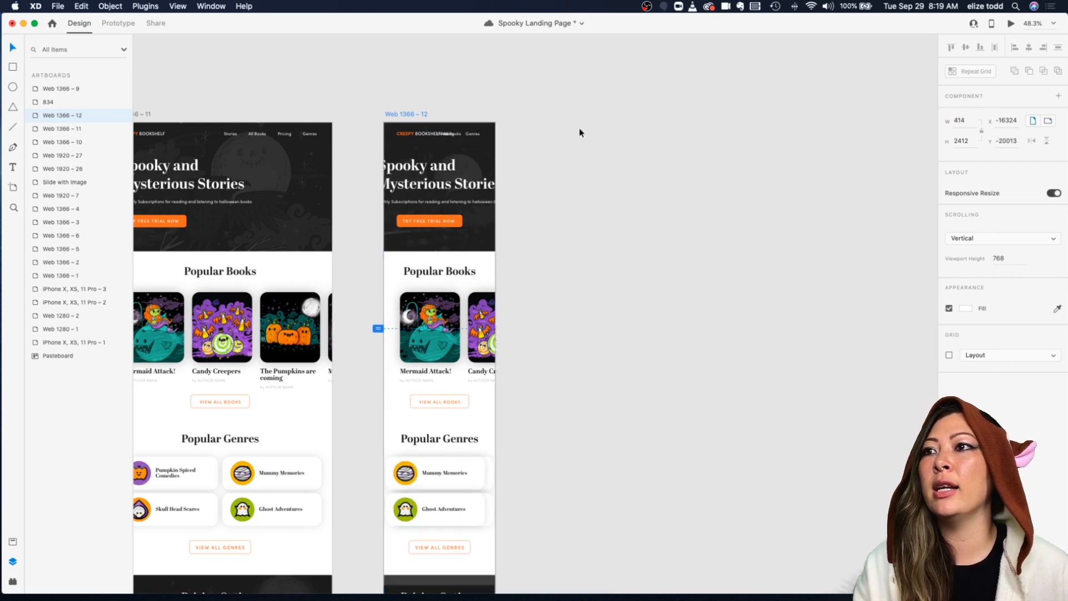
Step: Try spreading the header's navigation links further apart on the copied 414-wide artboard
scroll(485, 142, left, 2)
click(583, 142)
scroll(498, 146, up, 5)
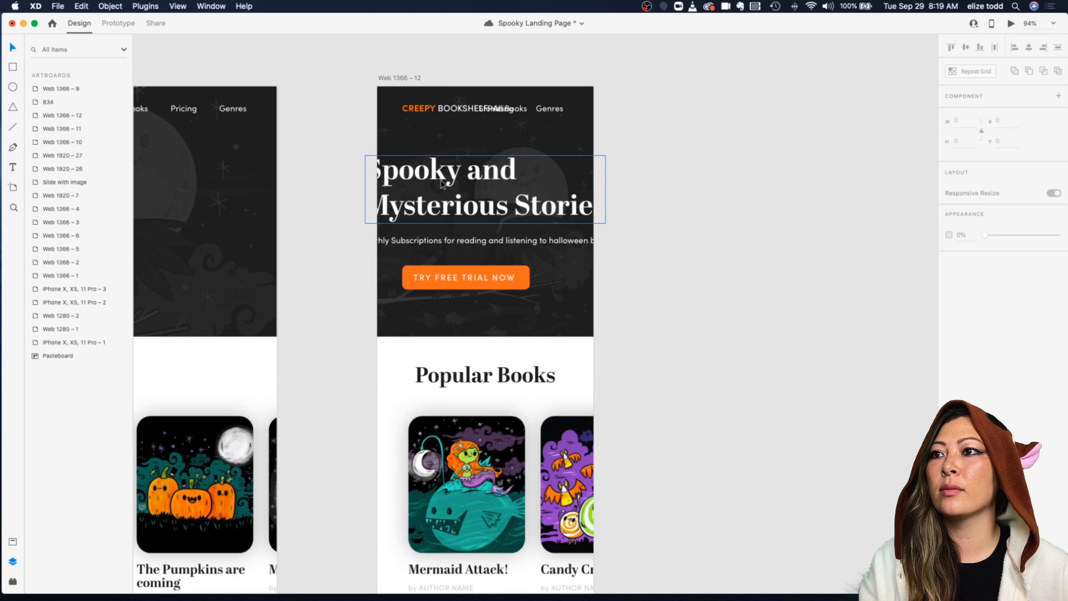
click(443, 183)
drag(430, 112, 419, 111)
click(535, 109)
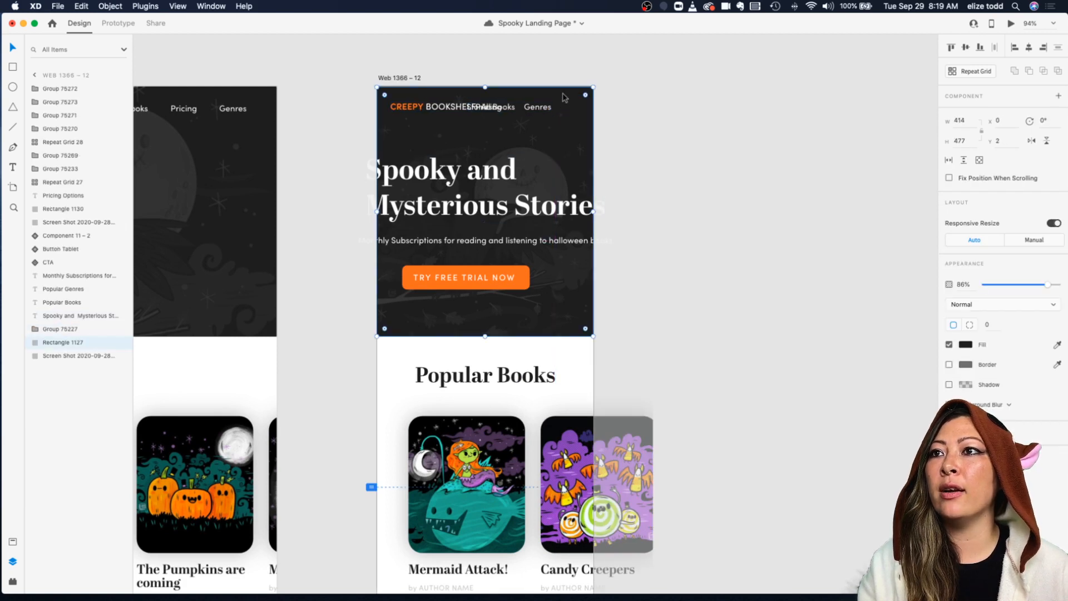
click(536, 110)
scroll(538, 111, up, 3)
double_click(538, 109)
drag(538, 110, 591, 110)
drag(500, 108, 539, 109)
drag(467, 109, 507, 110)
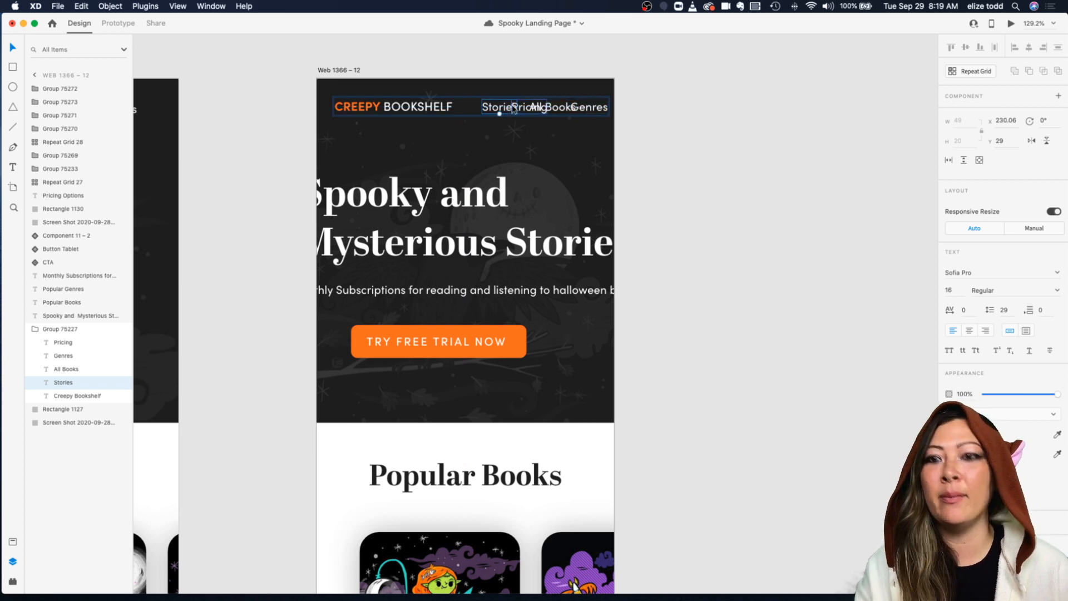
Step: Delete the Stories, Pricing, All Books and Genres links from the mobile header, leaving only the logo
key(Delete)
click(507, 111)
double_click(520, 111)
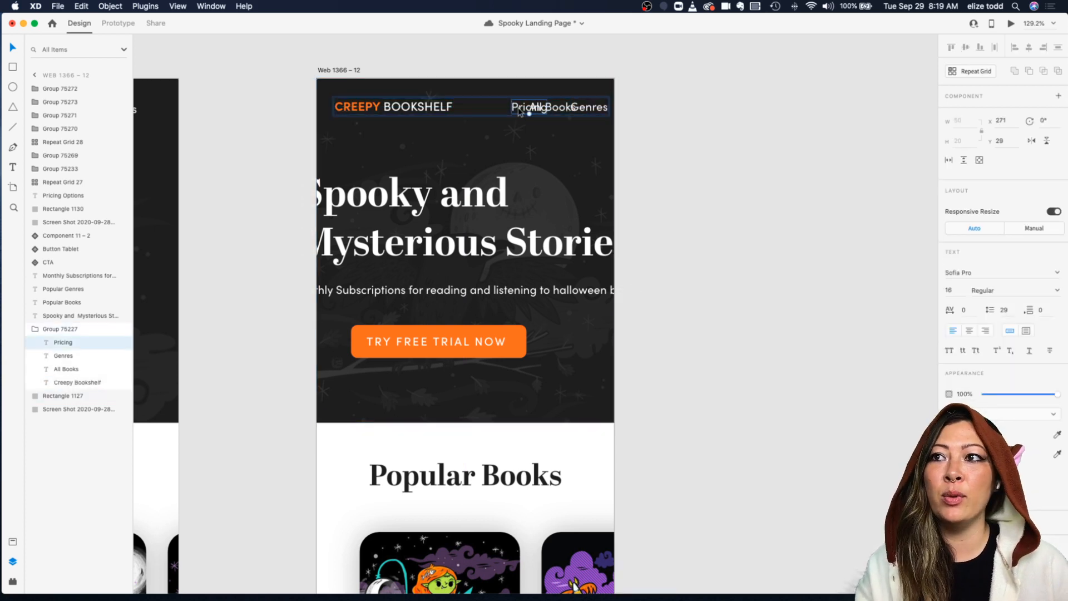
key(Delete)
click(541, 109)
key(Delete)
click(580, 113)
key(Delete)
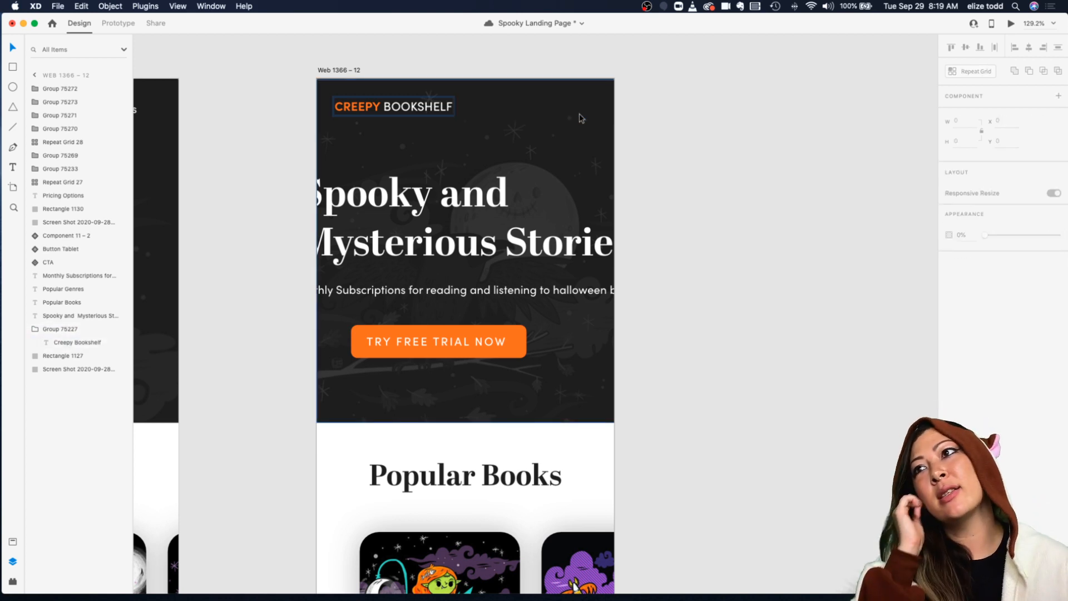
Step: Search the Icons 4 Design plugin for menu and insert the Feather menu icon into the header
click(395, 105)
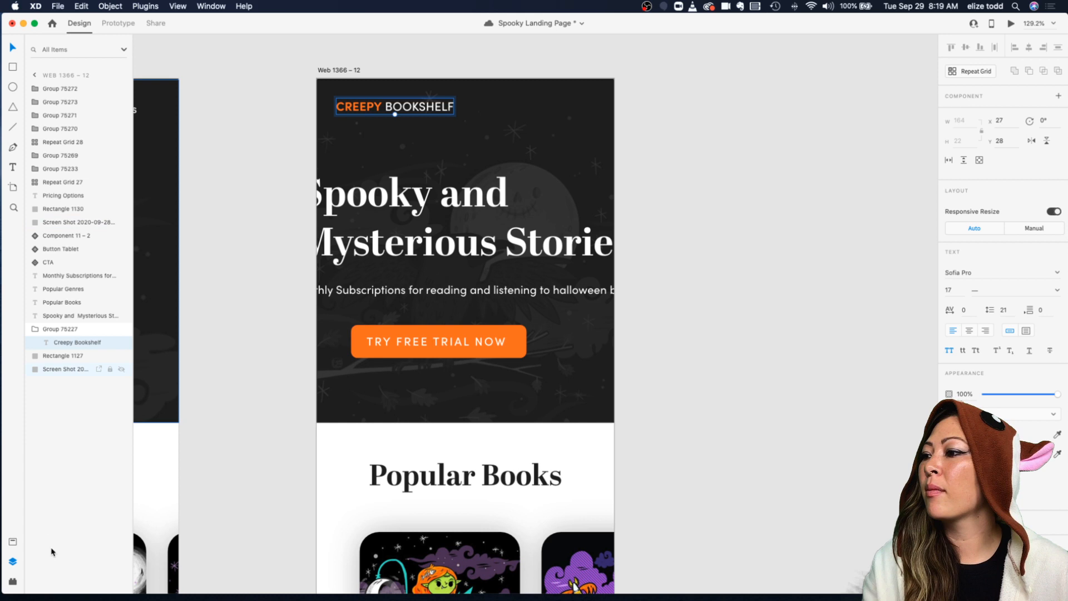
click(12, 581)
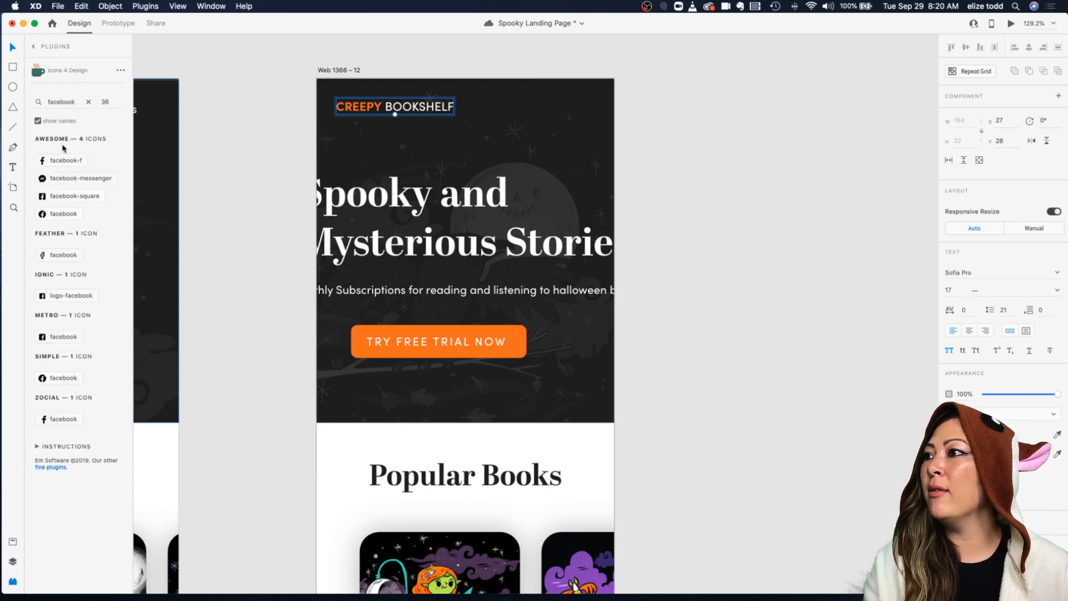
click(36, 49)
click(58, 345)
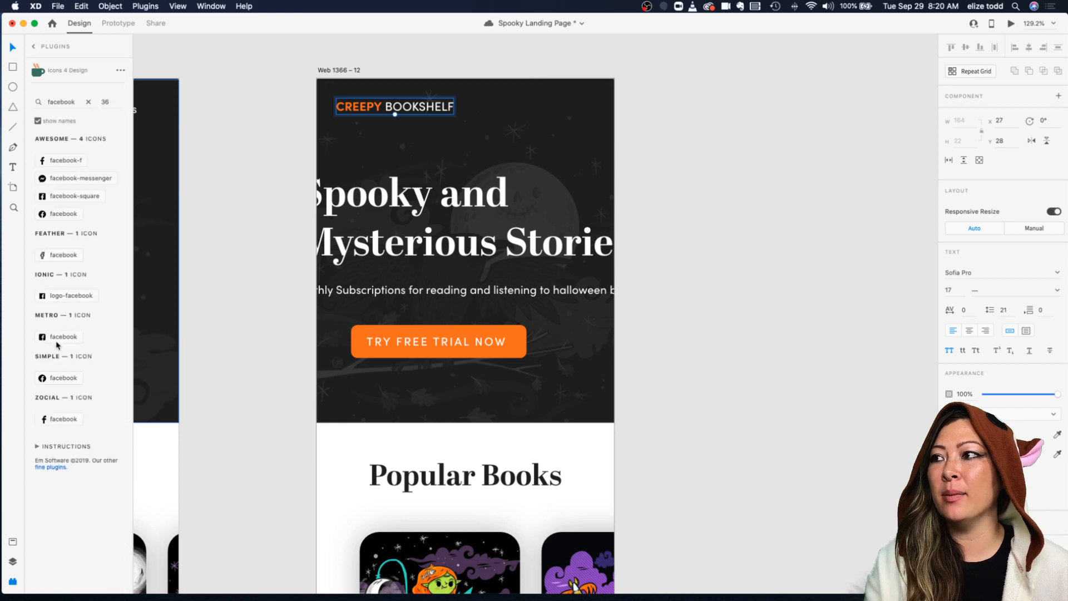
click(88, 101)
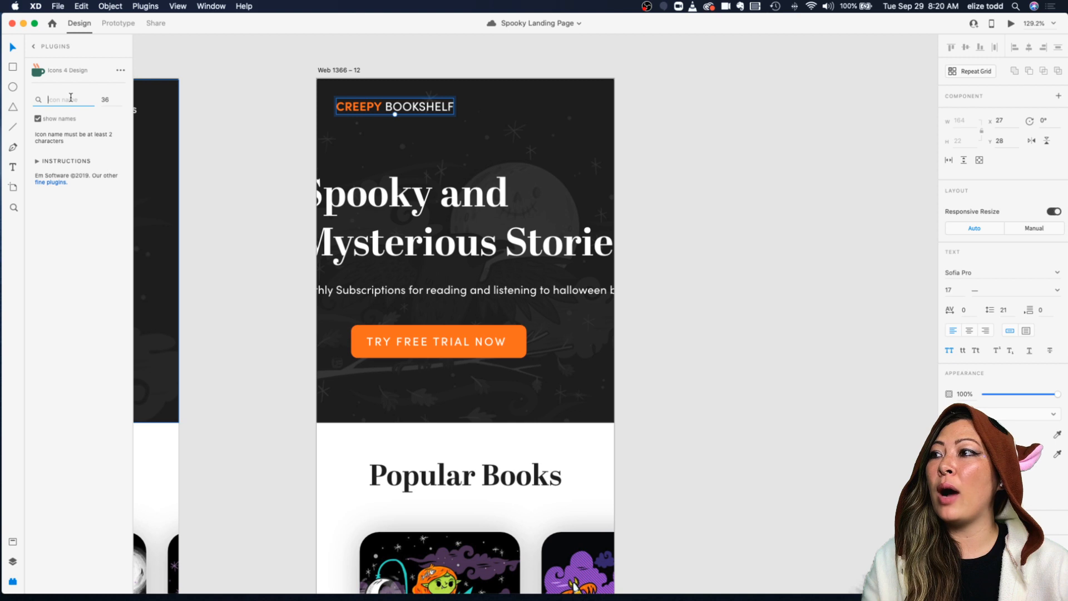
text(ham)
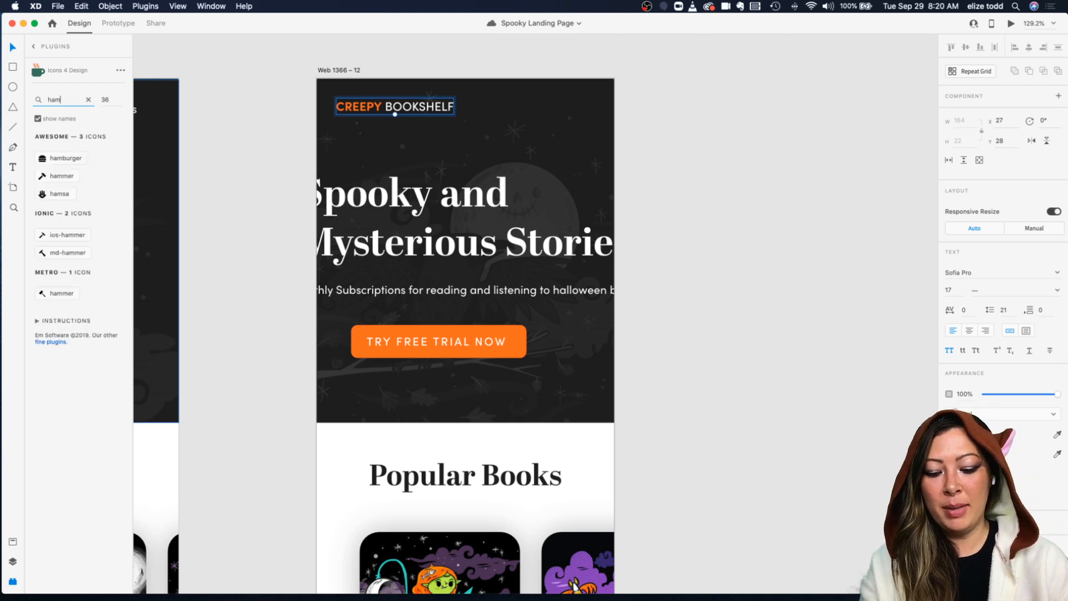
key(BackSpace)
text(men)
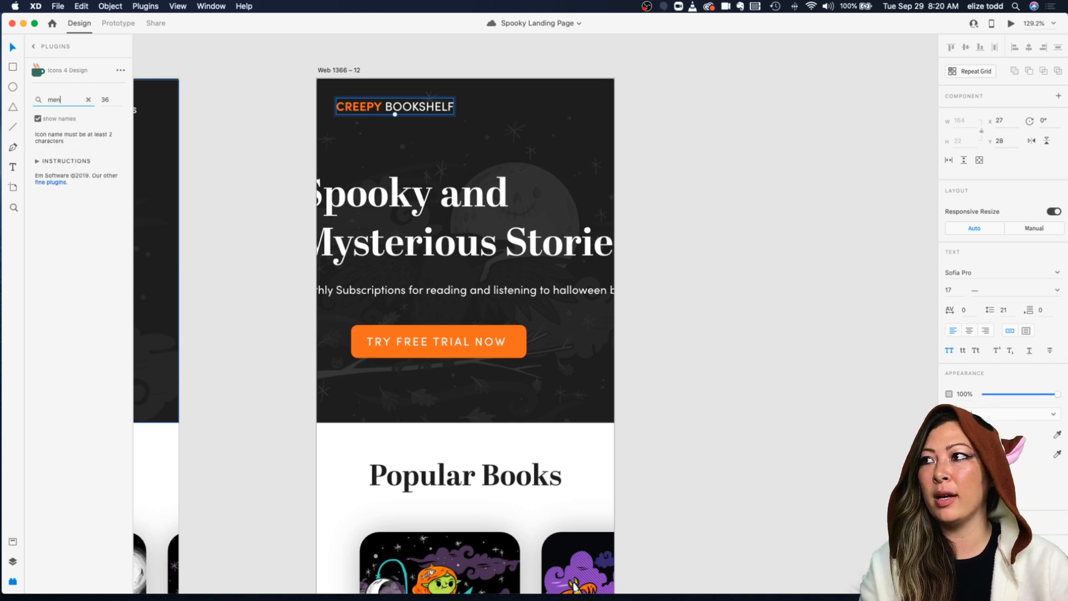
text(u)
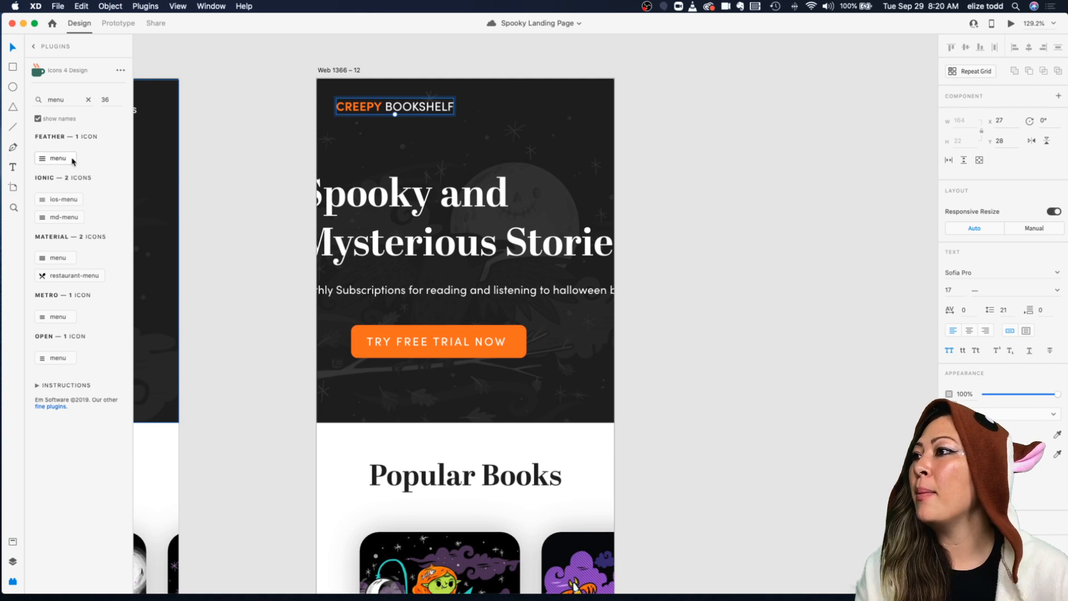
click(49, 164)
scroll(422, 91, up, 5)
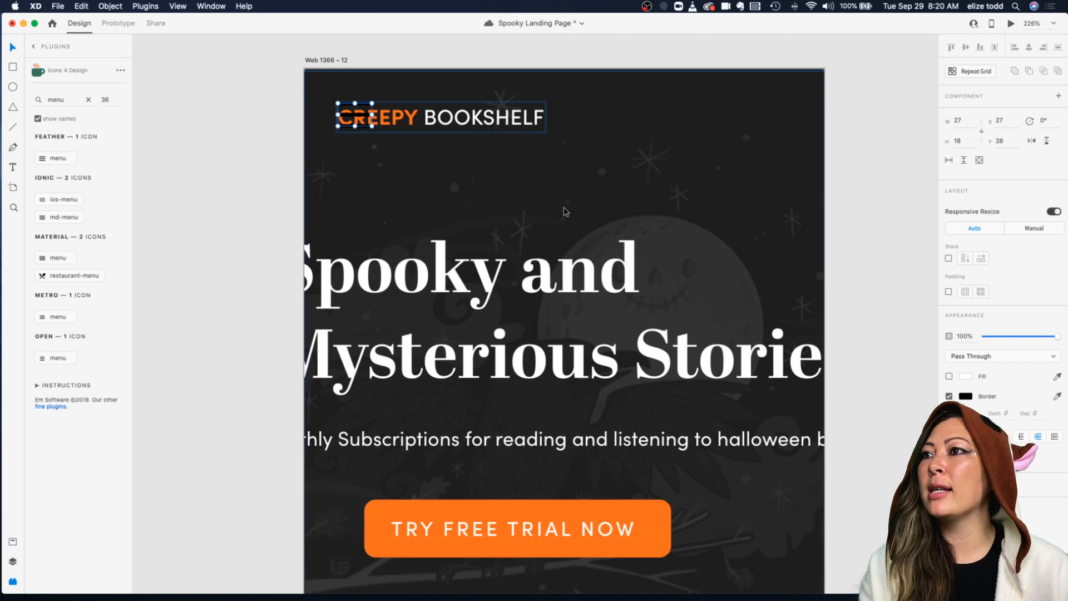
scroll(543, 198, down, 5)
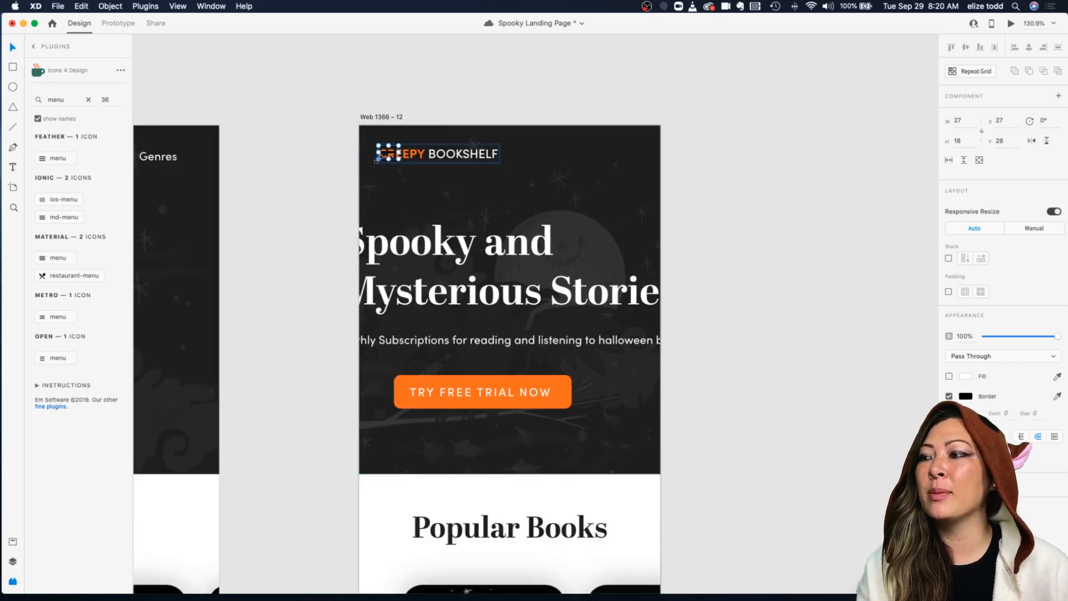
Step: Set the menu icon's border color to white and move the icon to the header's right side
click(212, 365)
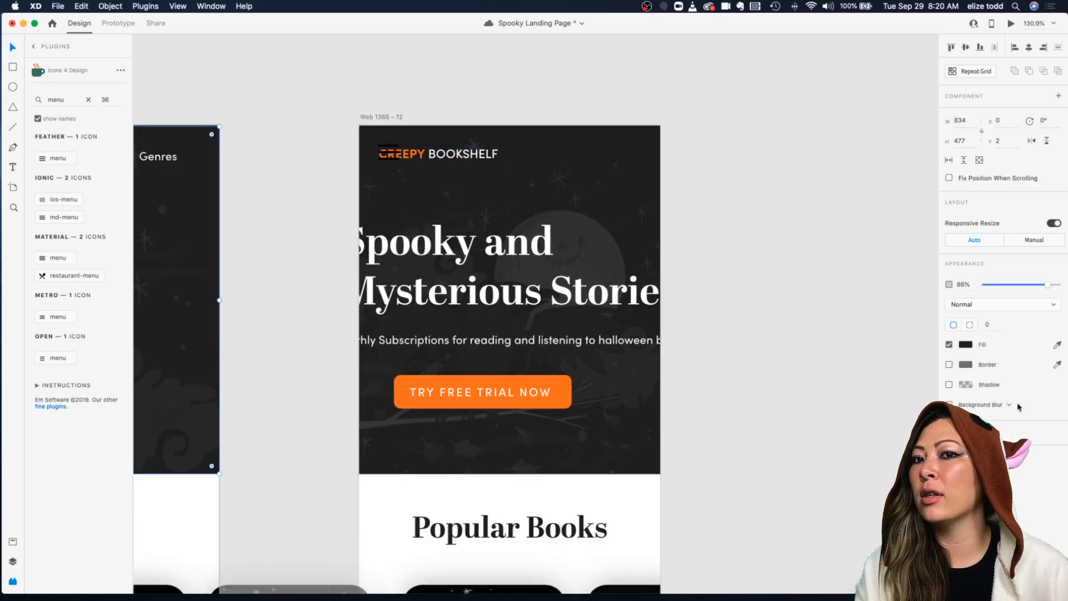
click(377, 151)
scroll(377, 151, up, 5)
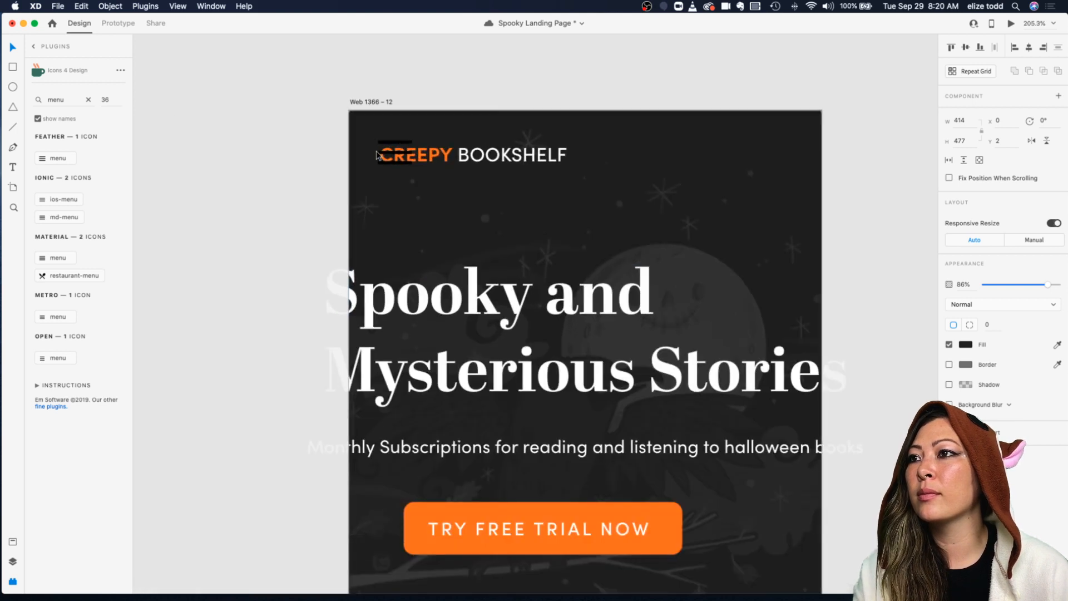
click(405, 158)
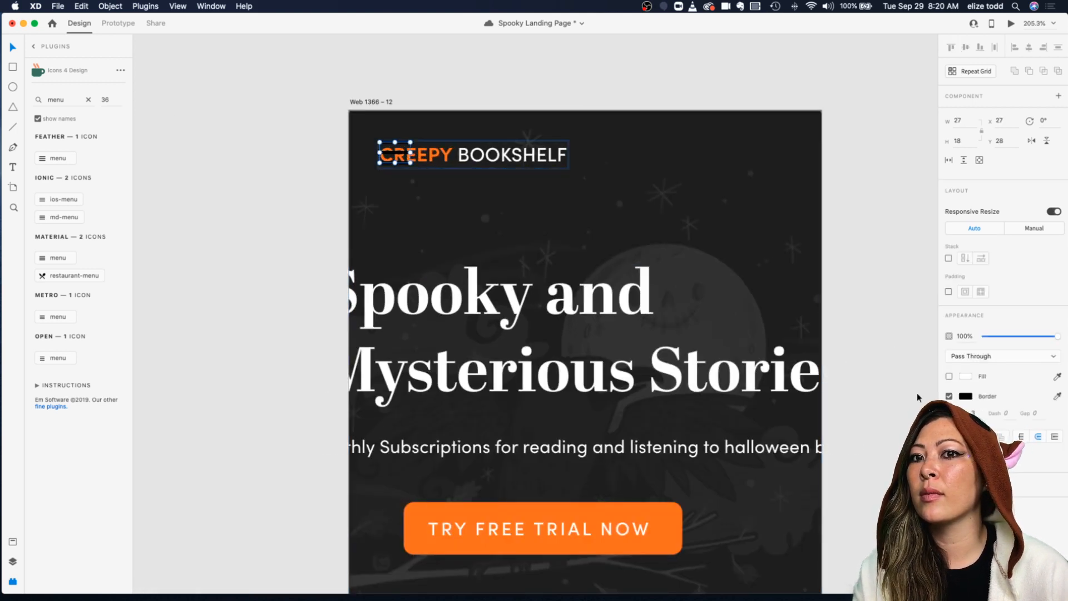
click(966, 399)
drag(880, 396, 737, 260)
click(399, 160)
click(394, 163)
drag(387, 164, 766, 165)
scroll(763, 186, down, 5)
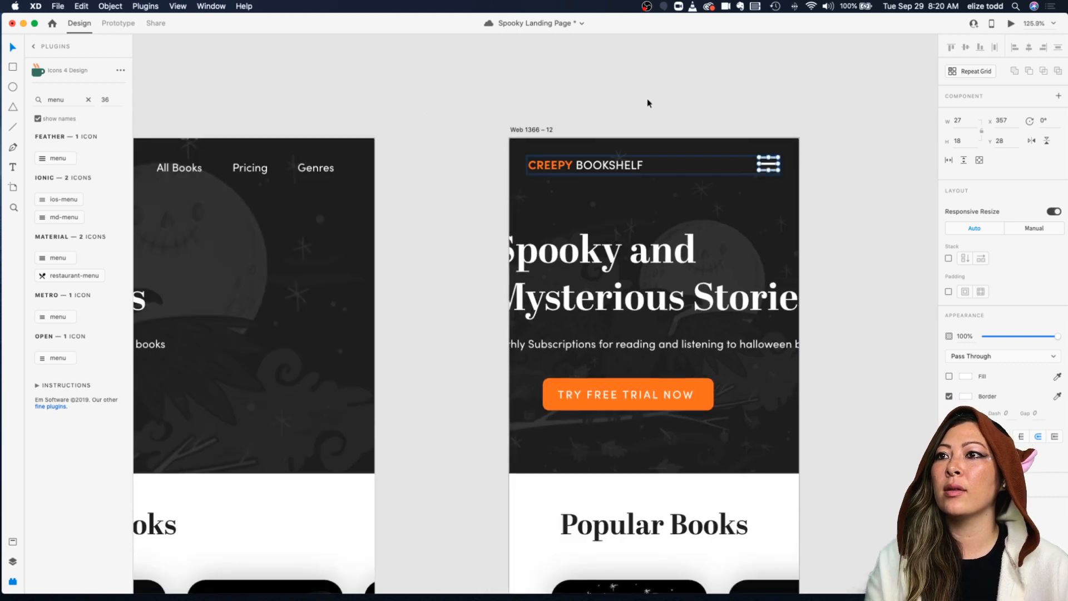
Step: Nudge the logo and the menu icon outward so they line up with the artboard's margins
click(651, 102)
drag(507, 189, 787, 204)
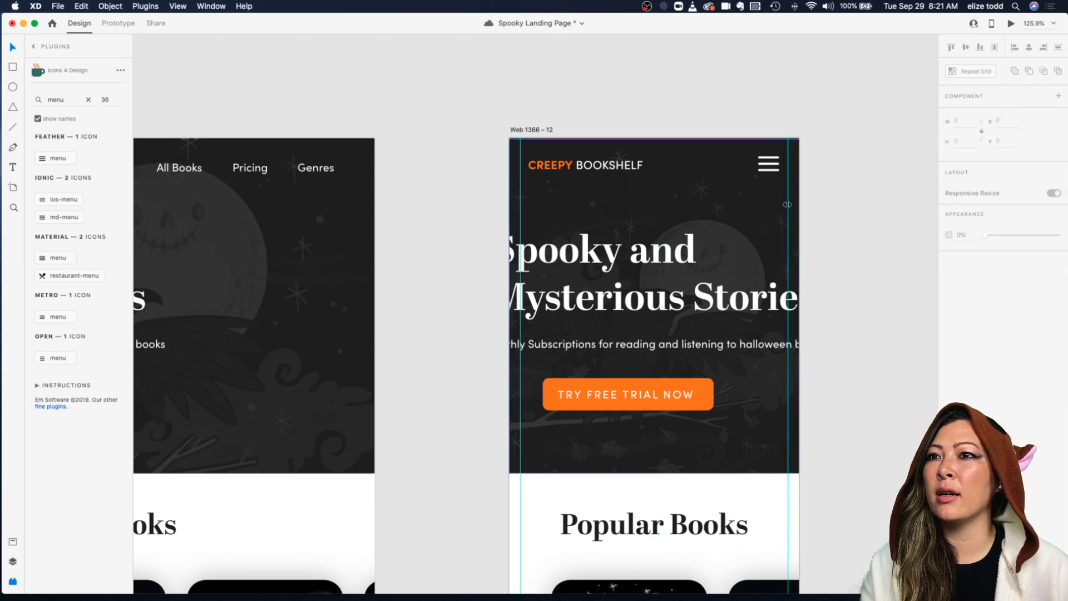
double_click(543, 166)
drag(552, 167, 543, 167)
drag(762, 166, 772, 166)
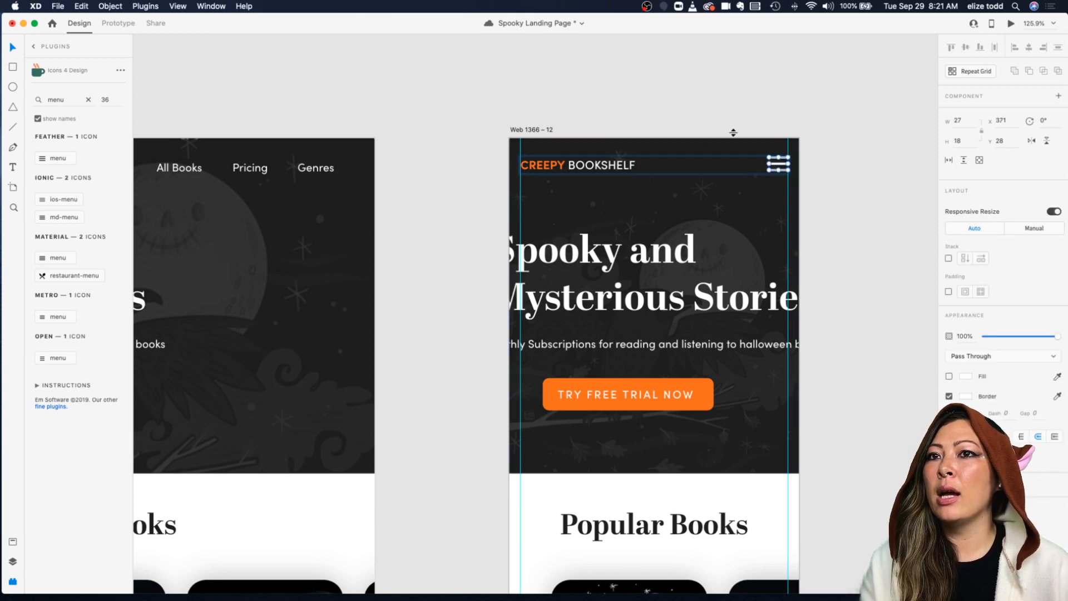
Step: Move the Spooky and Mysterious Stories headline inside the mobile margins and scale it to font size 40
scroll(744, 141, up, 5)
scroll(556, 253, down, 2)
scroll(535, 259, down, 3)
drag(468, 252, 489, 244)
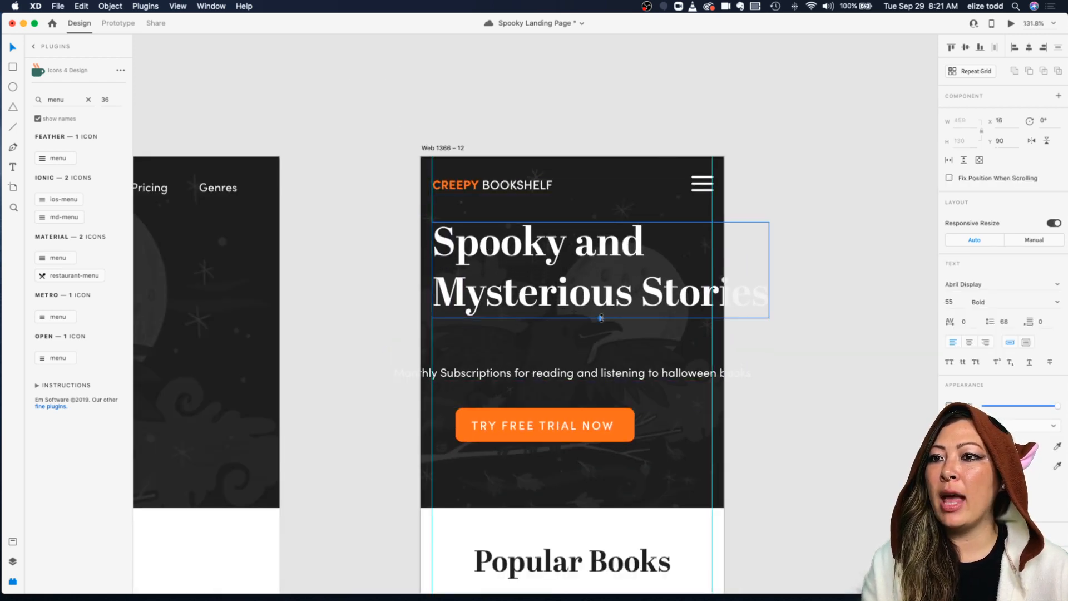
drag(602, 317, 529, 267)
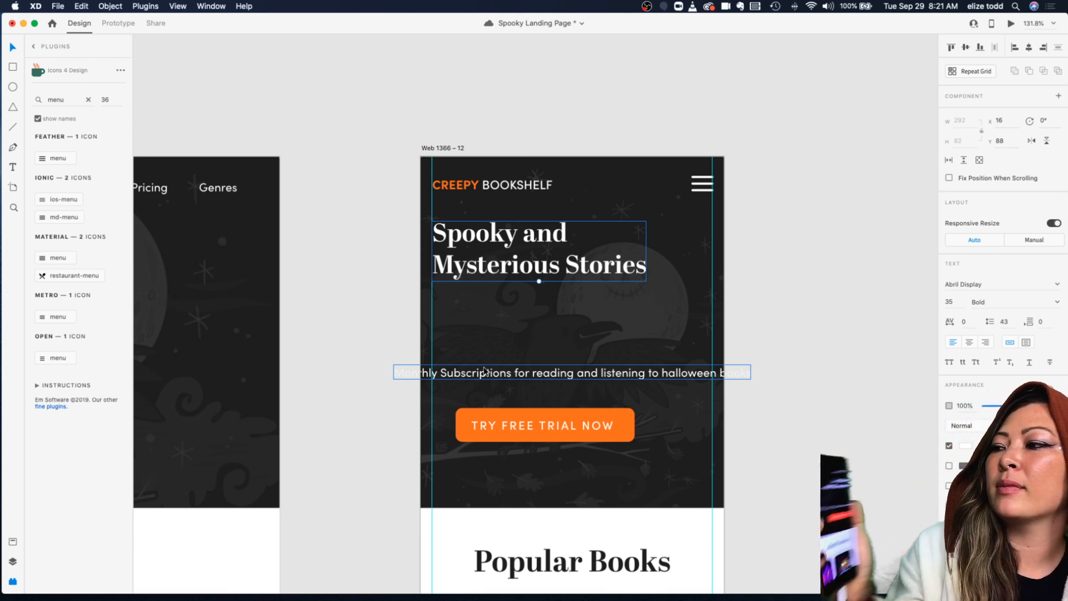
drag(467, 243, 477, 265)
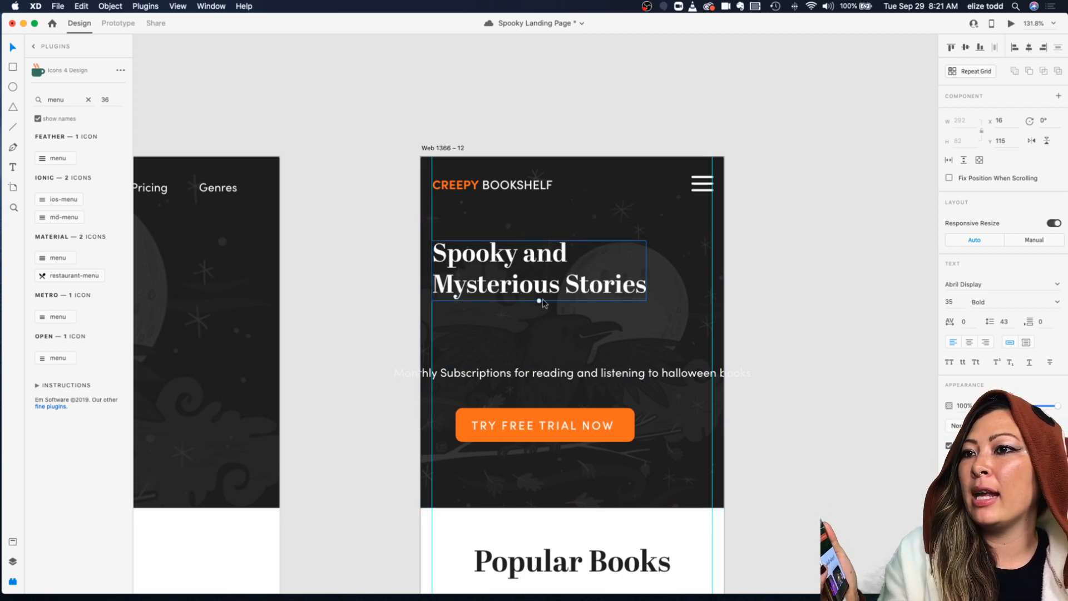
drag(538, 299, 539, 304)
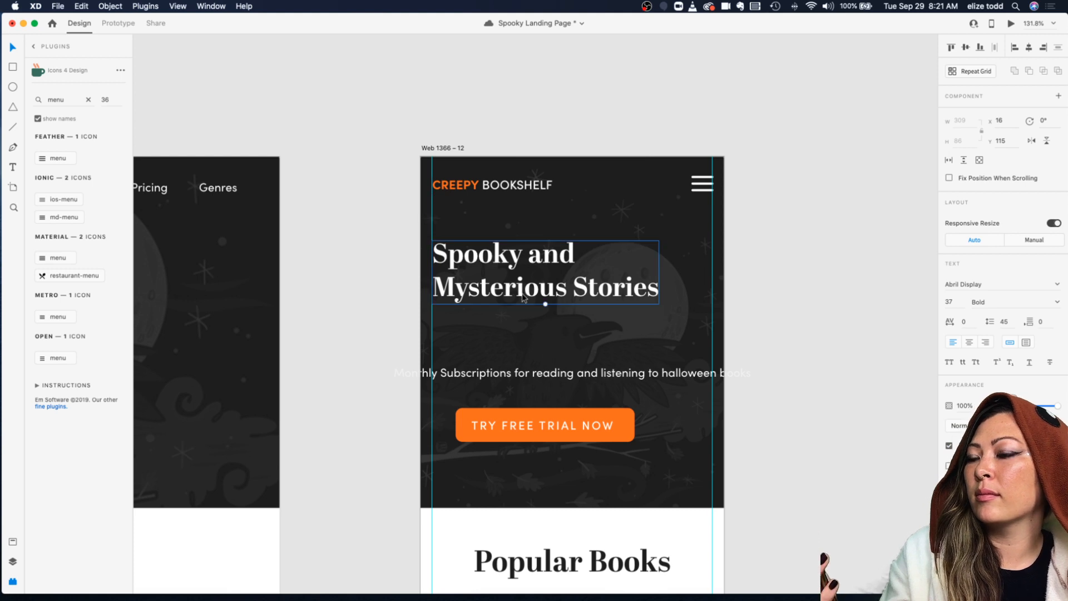
drag(546, 305, 544, 298)
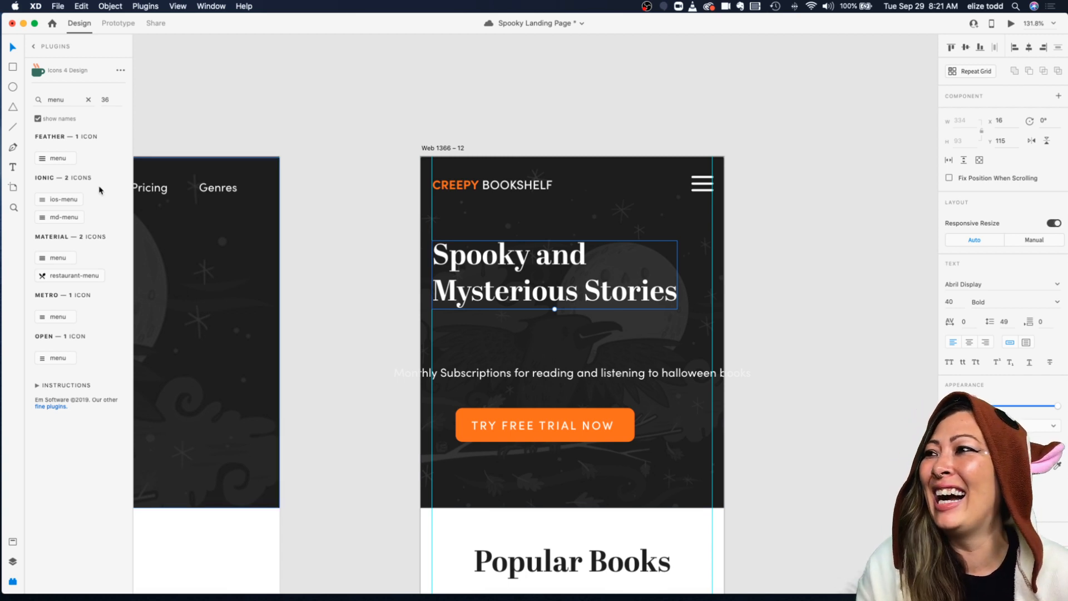
Step: Save the headline's text formatting as a new character style named H1 Mobile
click(87, 99)
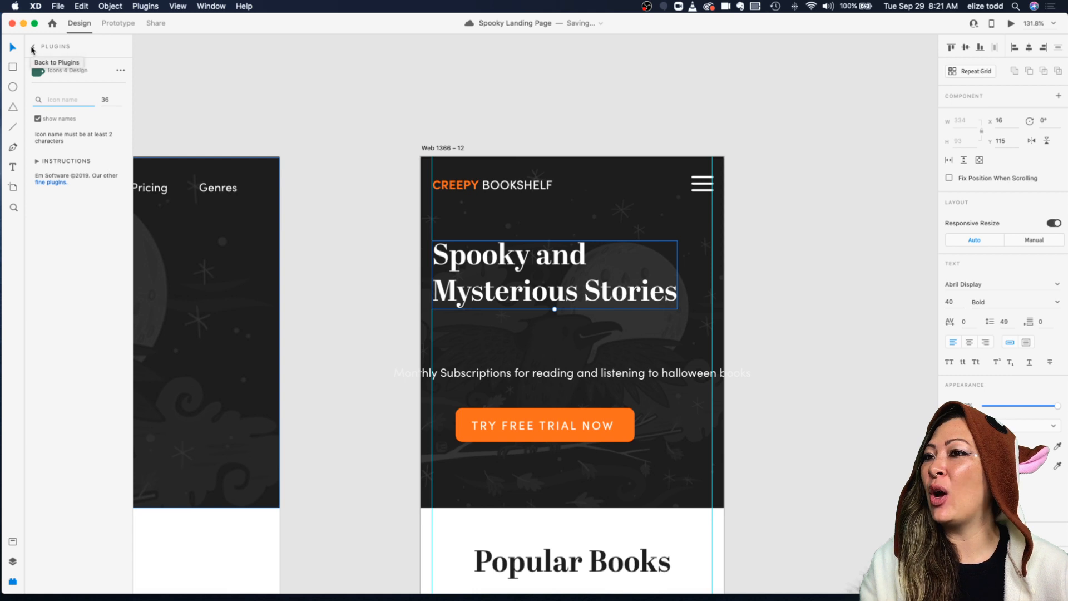
click(32, 48)
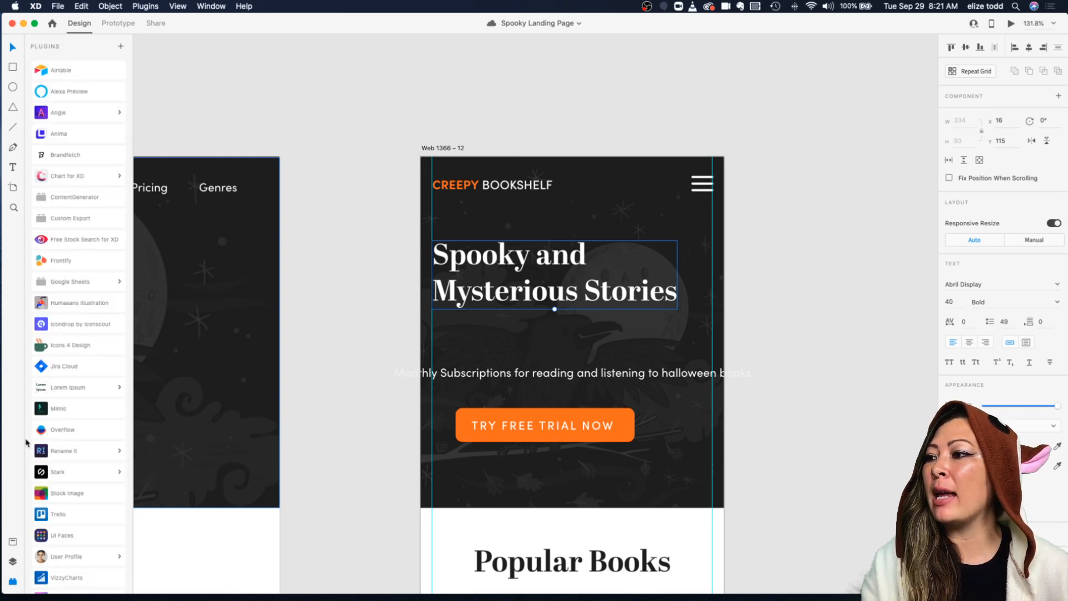
click(12, 542)
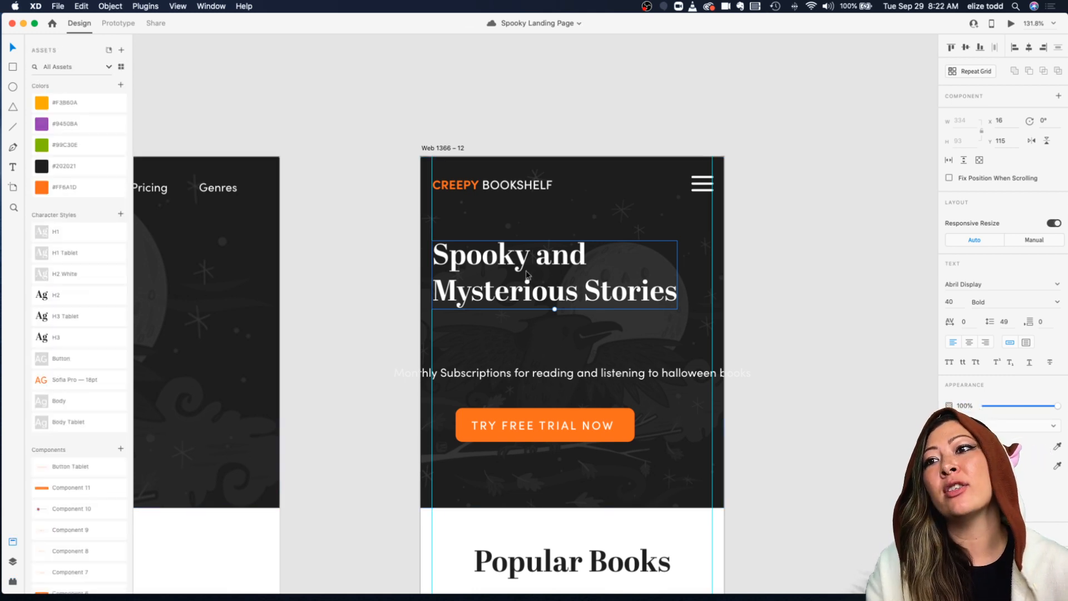
click(122, 213)
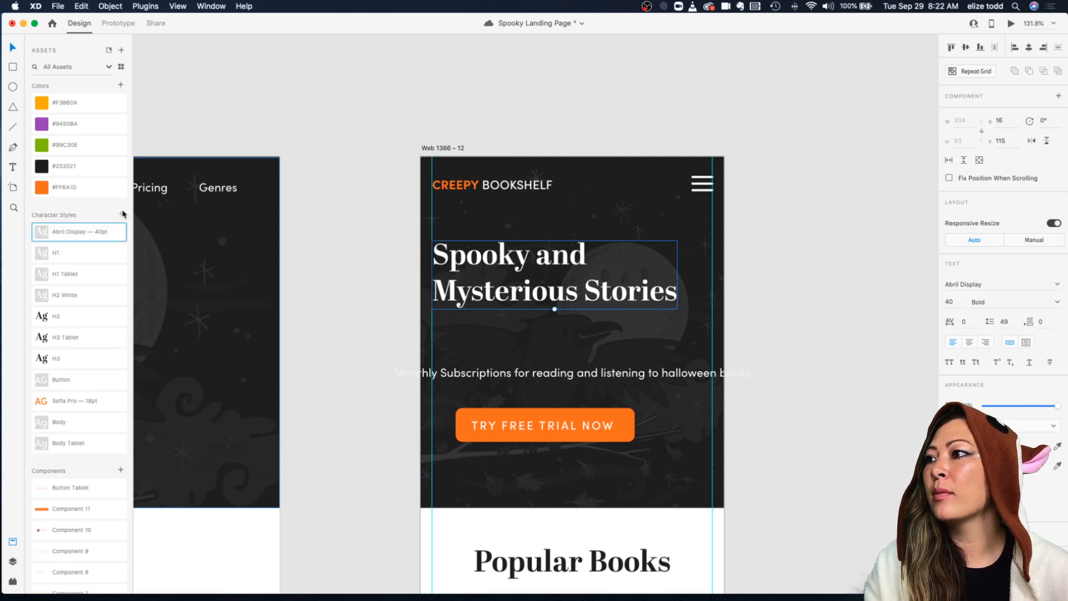
double_click(68, 233)
text(H)
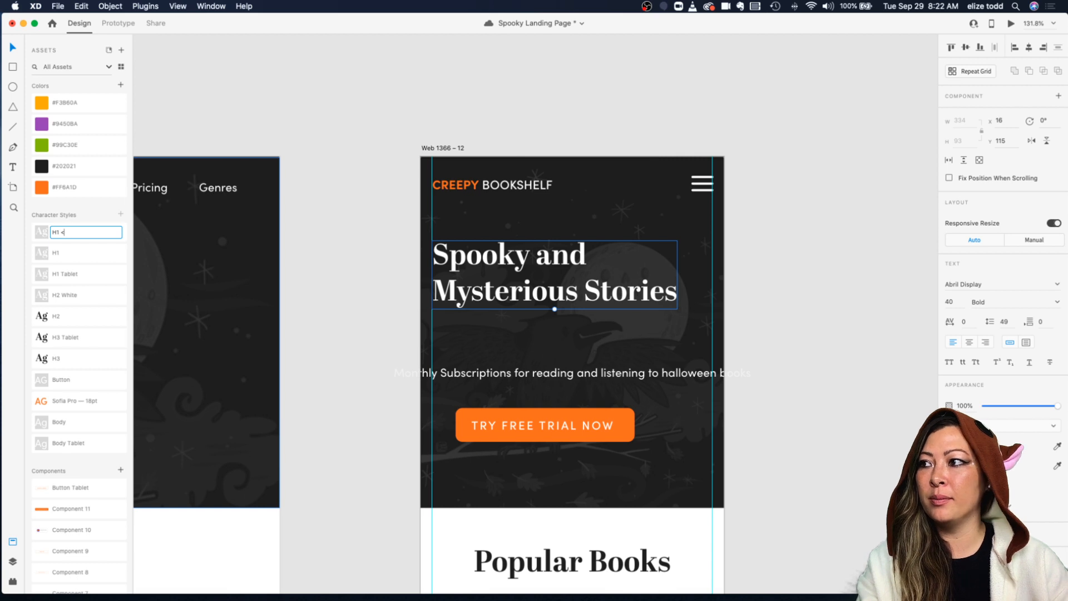
text(1 Mobile)
key(Return)
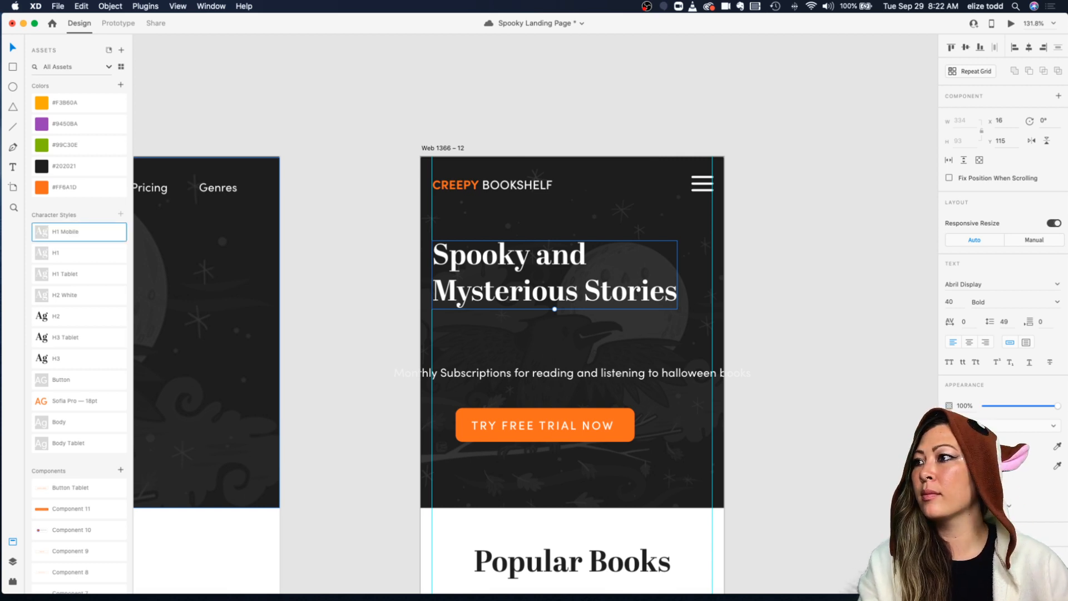
Step: Reorder the character styles so H1 Mobile sits directly after H1 Tablet
scroll(247, 252, left, 2)
scroll(247, 252, right, 1)
drag(69, 252, 76, 228)
drag(62, 279, 68, 251)
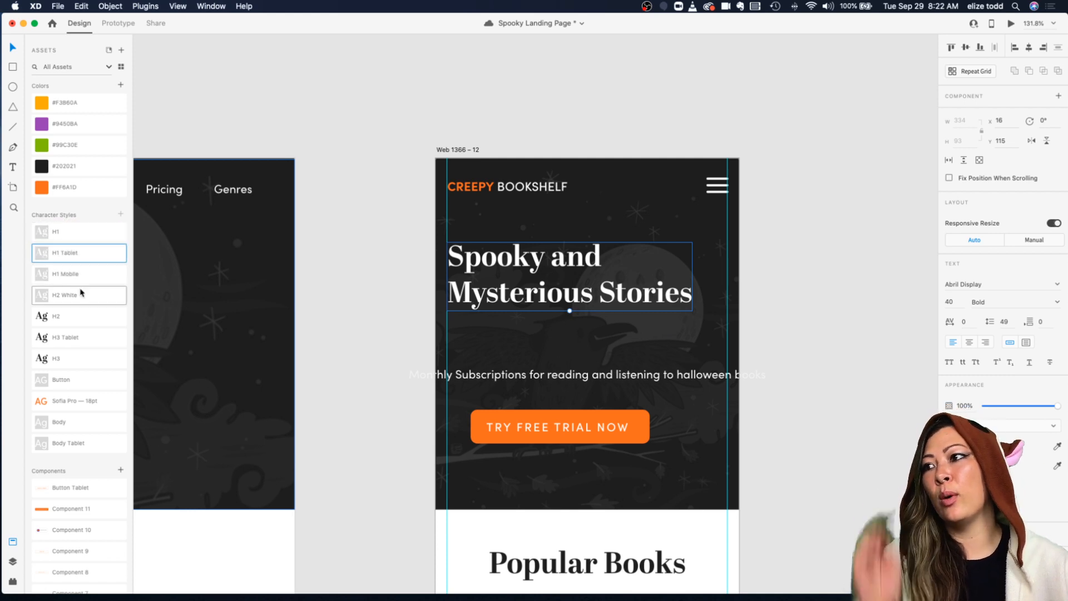
Step: Move the subtitle up under the headline and break it onto two lines after "reading and"
click(398, 241)
drag(479, 367, 512, 335)
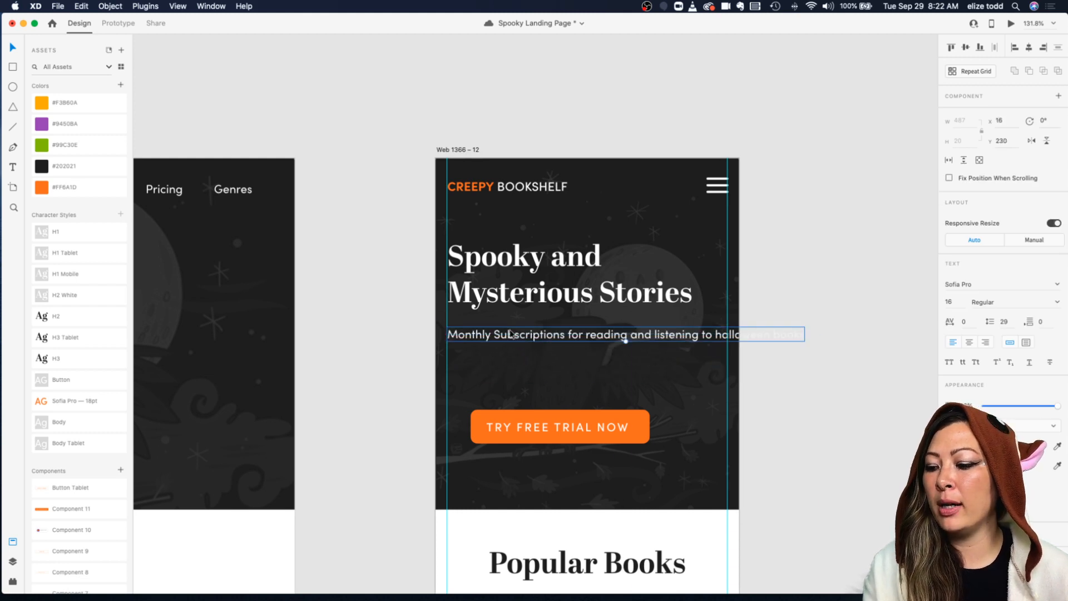
double_click(640, 333)
click(655, 336)
key(Return)
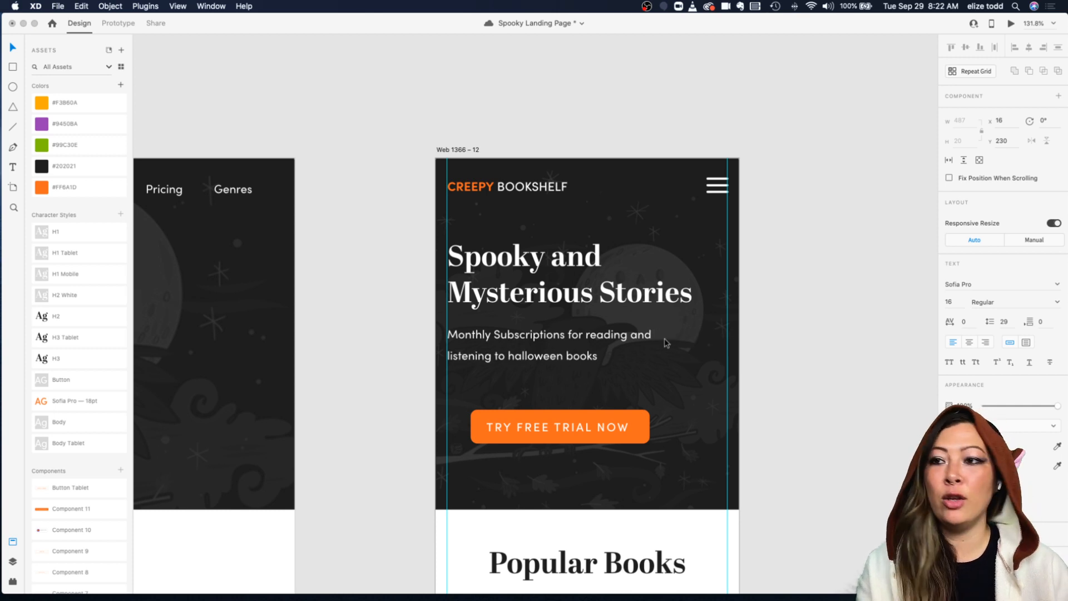
key(Escape)
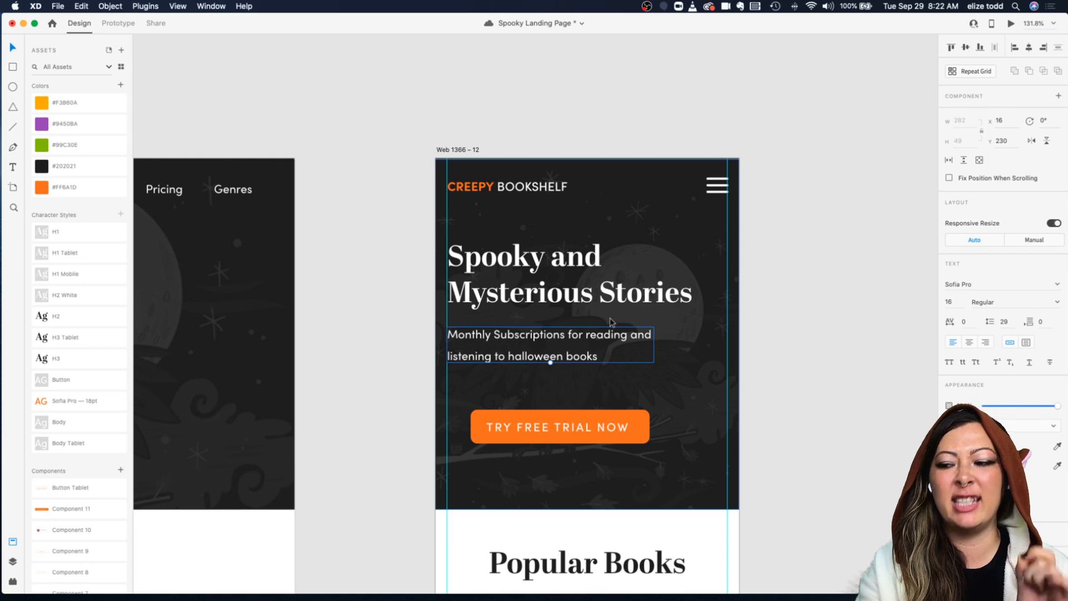
Step: Set the mobile subtitle's font size to 18
key(super+s)
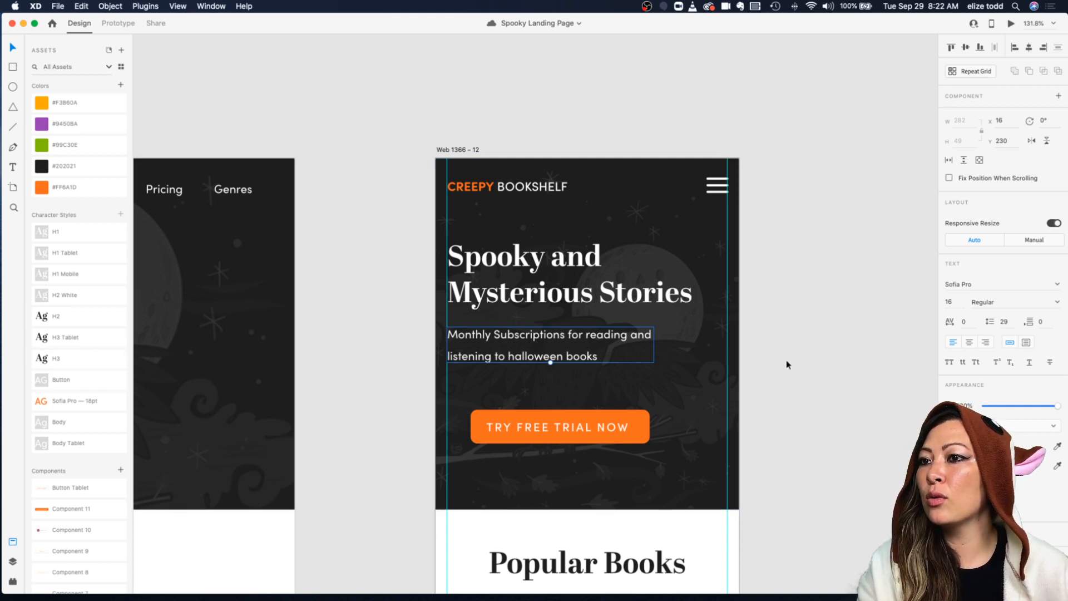
click(952, 301)
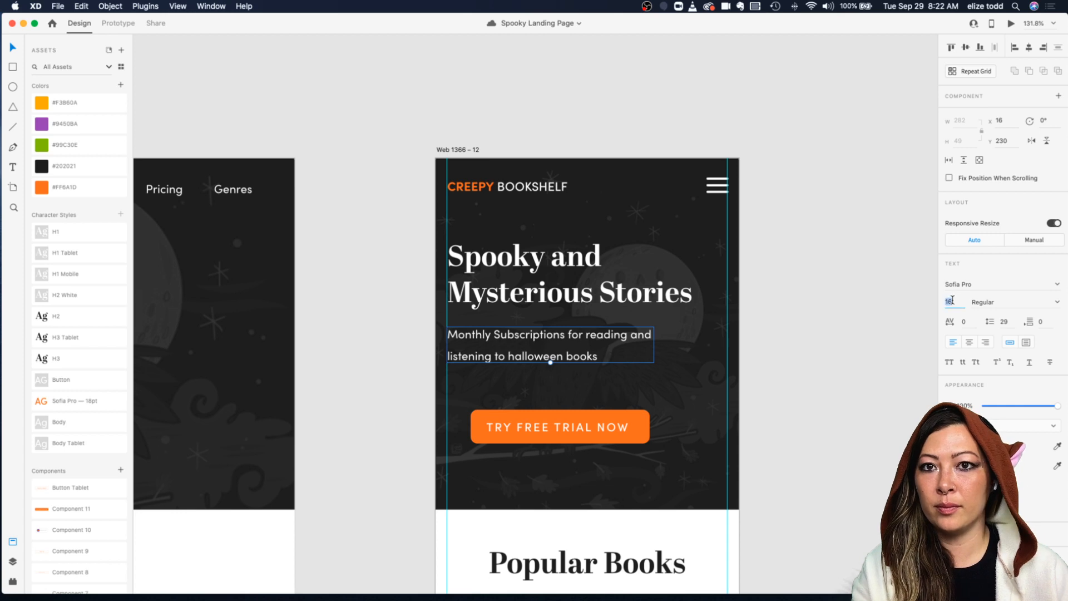
text(18)
key(Return)
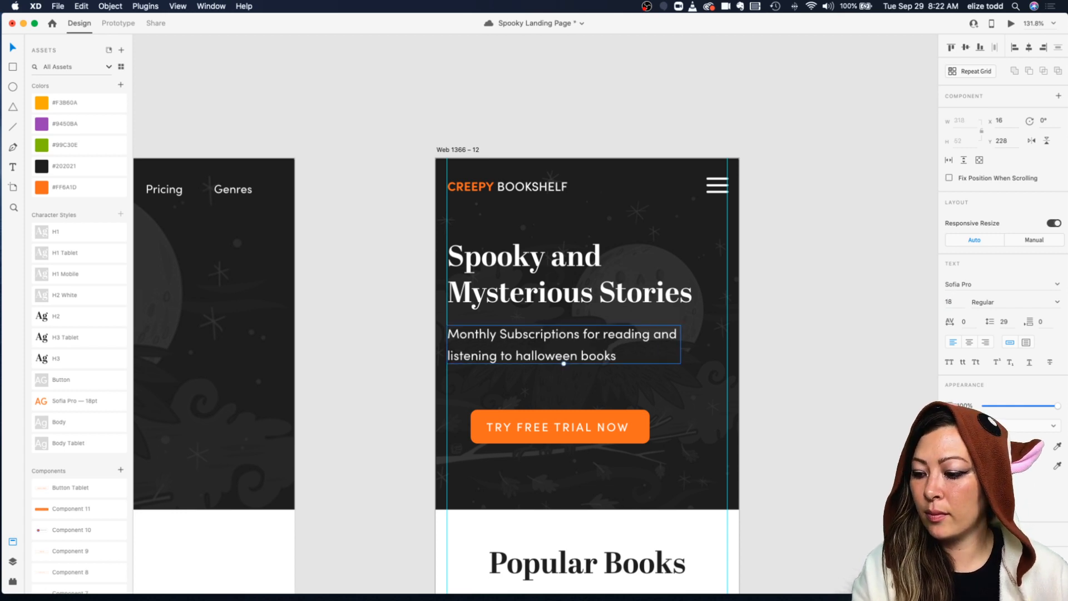
Step: Set the subtitle's line spacing to 24 and reposition it just under the headline
drag(535, 338, 535, 348)
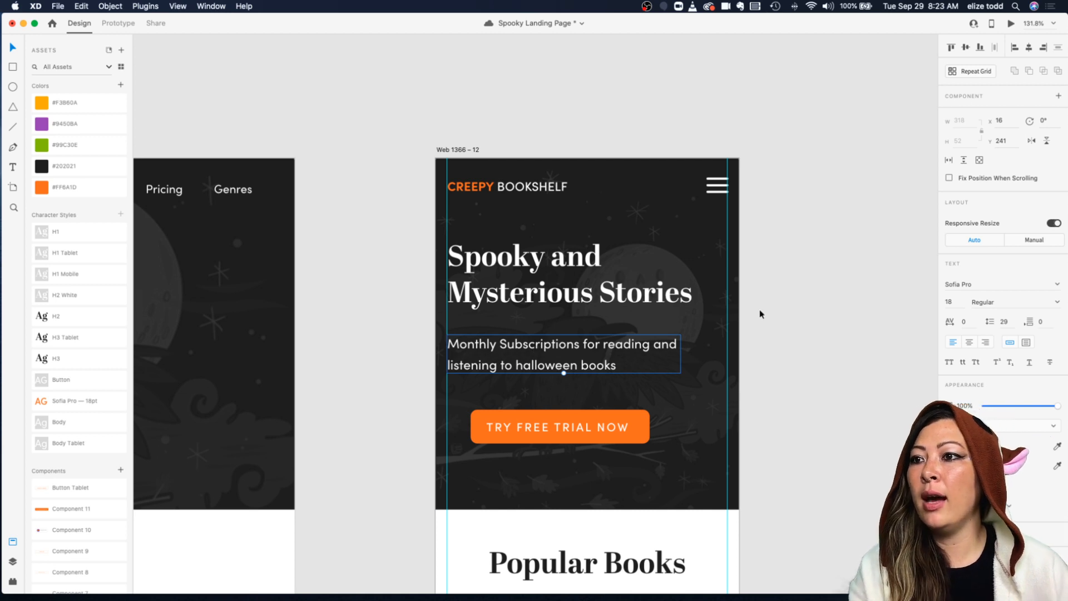
click(1009, 321)
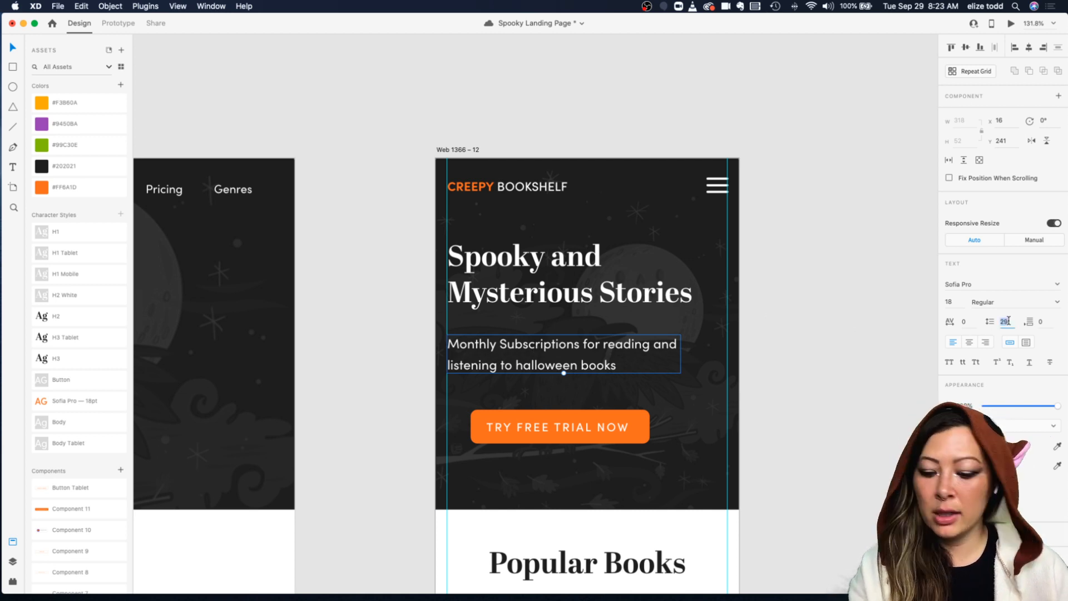
text(24)
key(Return)
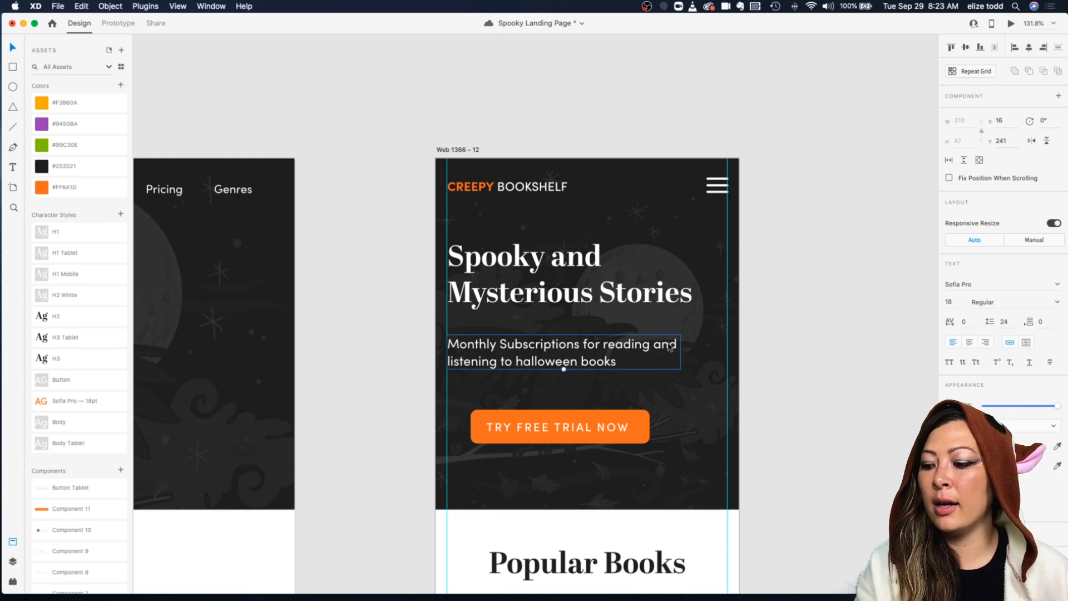
key(Up)
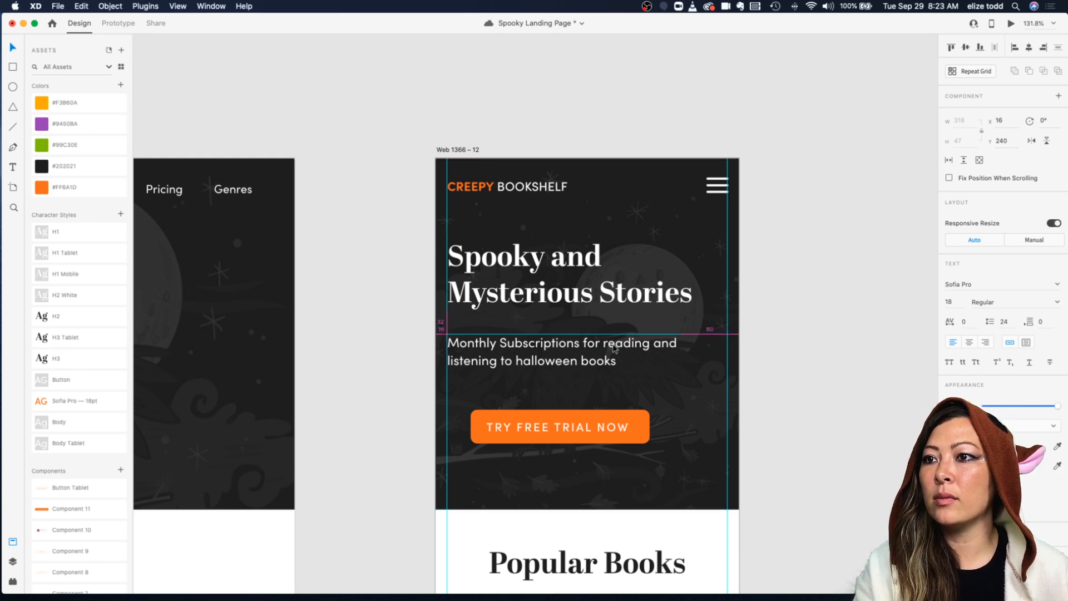
Step: Change "Subscriptions" in the subtitle to lowercase "subscriptions"
double_click(510, 346)
click(515, 343)
key(BackSpace)
text(s)
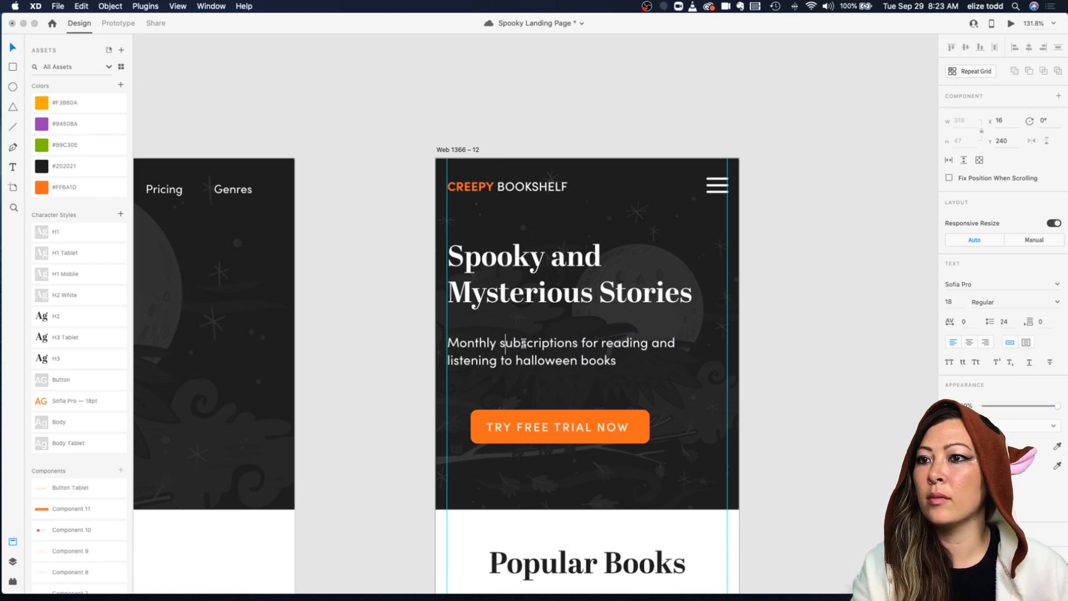
key(Escape)
Step: Shift the headline down slightly and move the Try Free Trial Now button up to the left margin
drag(533, 294, 534, 307)
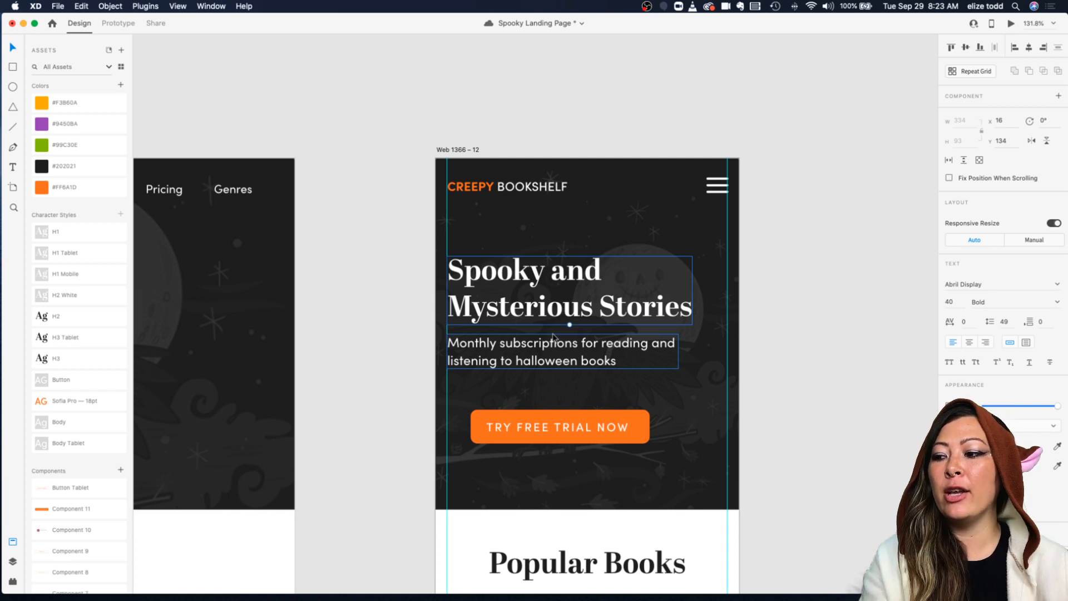
key(super+s)
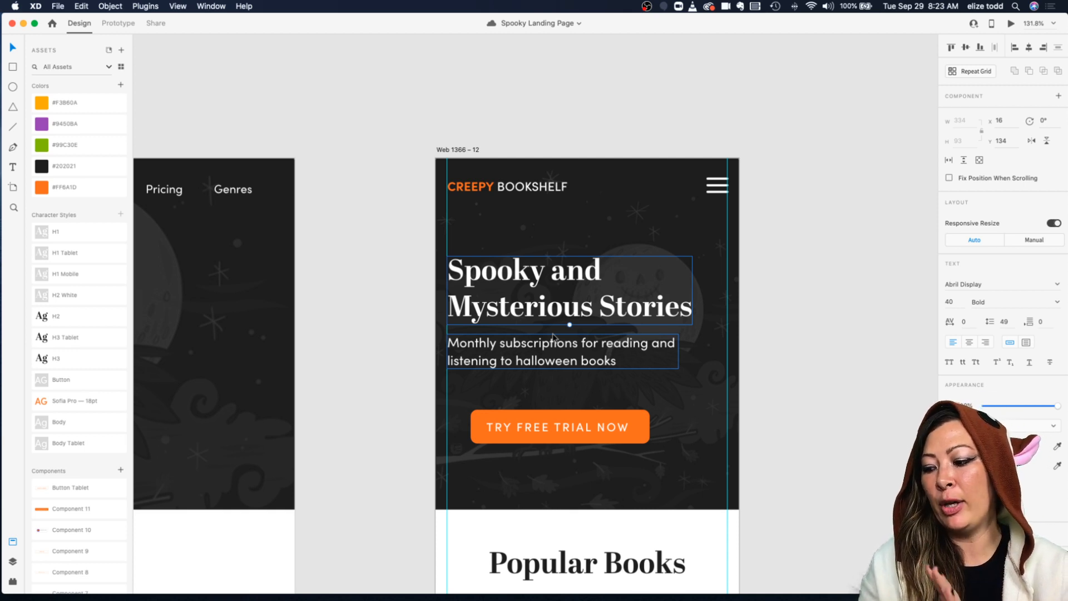
drag(542, 422, 519, 412)
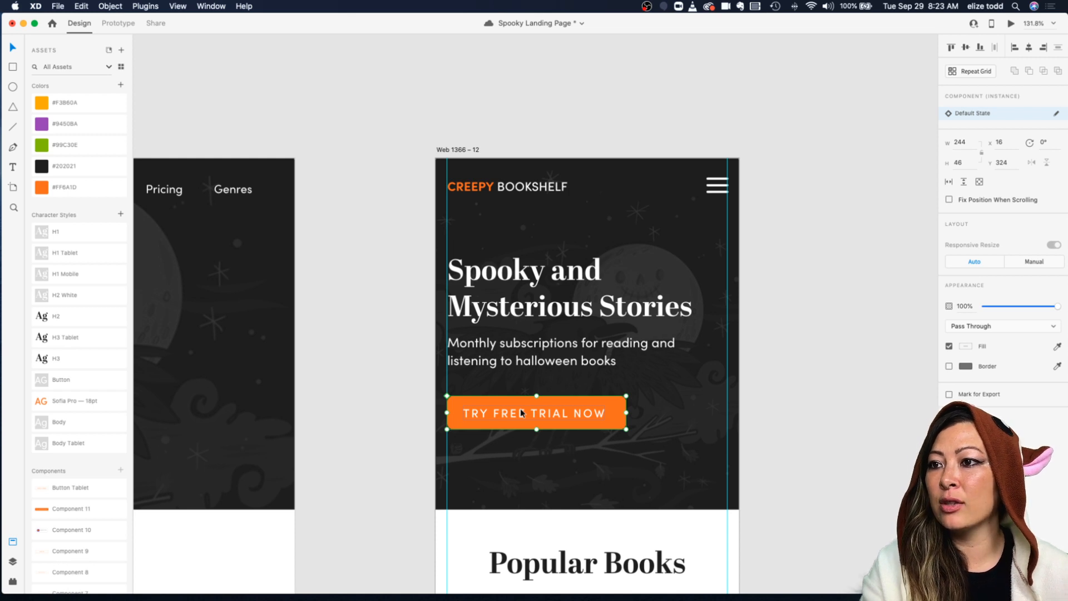
Step: Shorten the dark hero background on the mobile artboard to 431 px tall
click(533, 472)
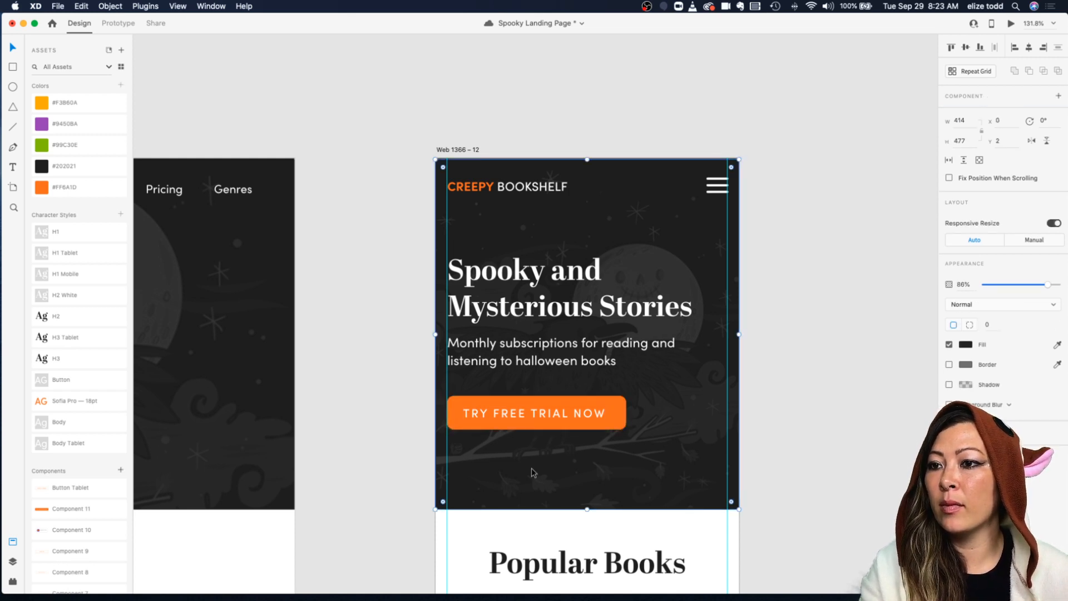
drag(587, 508, 588, 473)
click(590, 508)
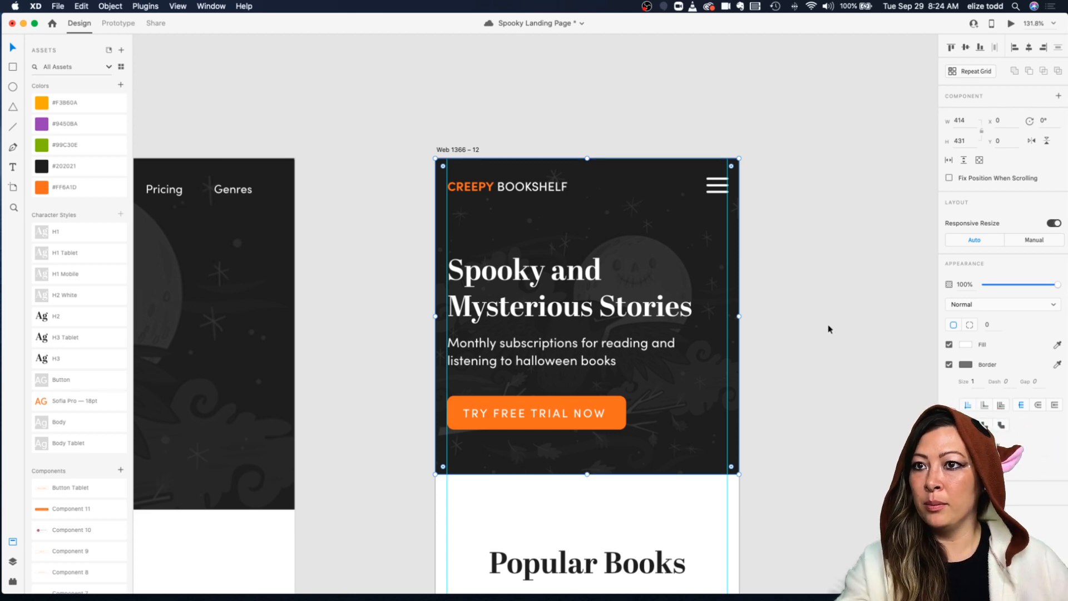
scroll(829, 328, down, 5)
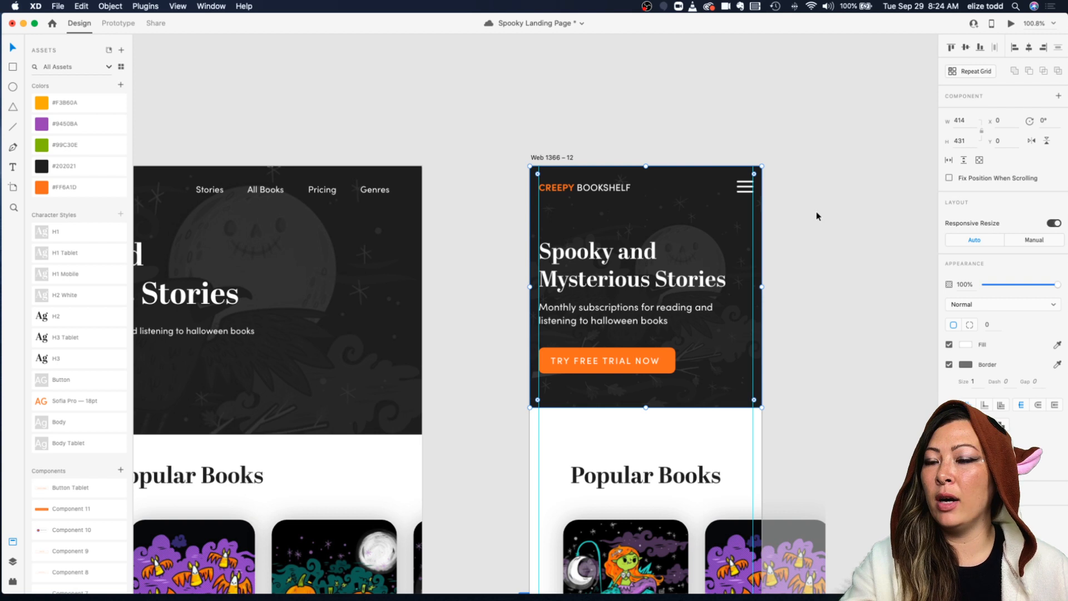
scroll(817, 214, down, 1)
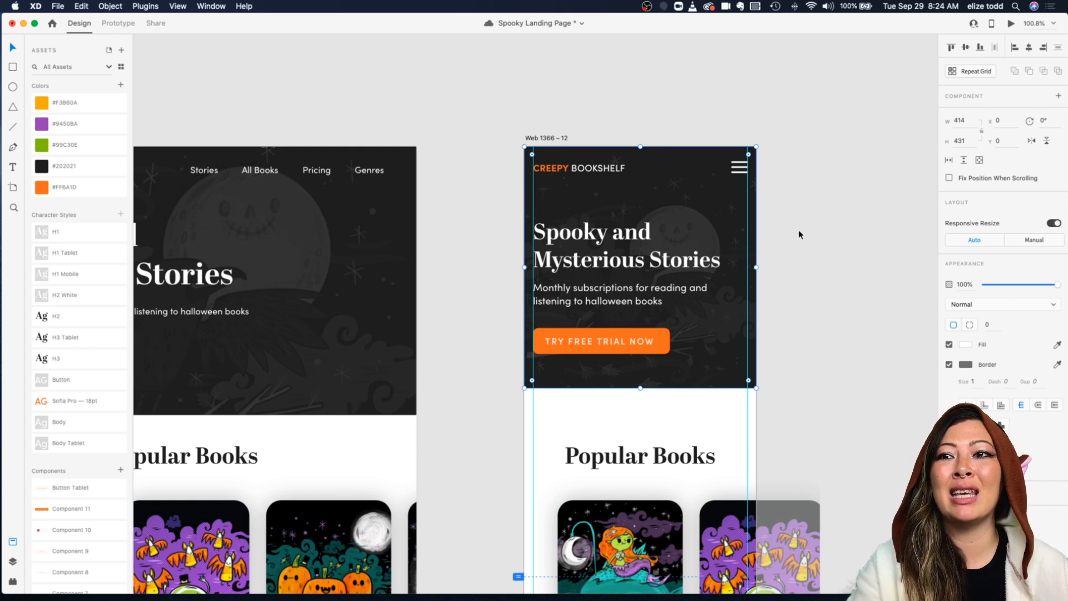
key(super+s)
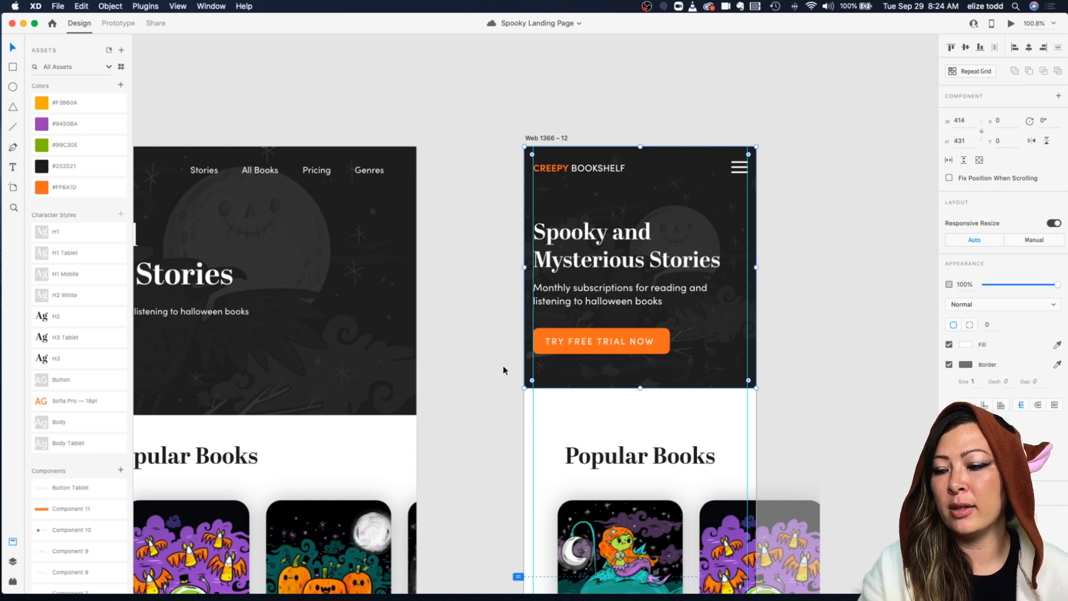
Step: Move the Popular Books heading up and scale it down to font size 30
scroll(566, 338, down, 2)
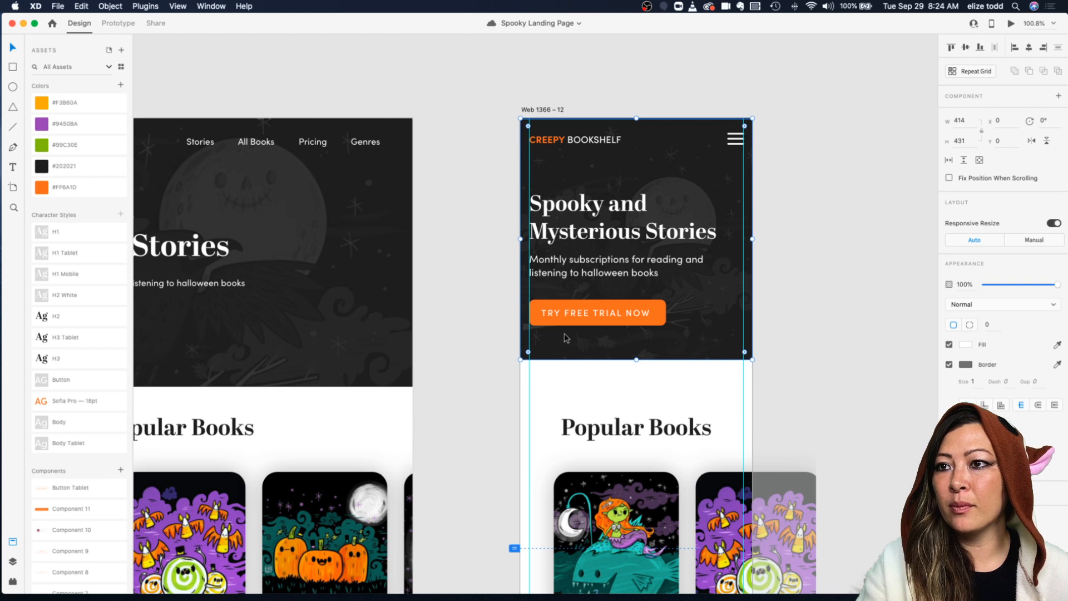
scroll(566, 337, down, 1)
drag(634, 421, 633, 384)
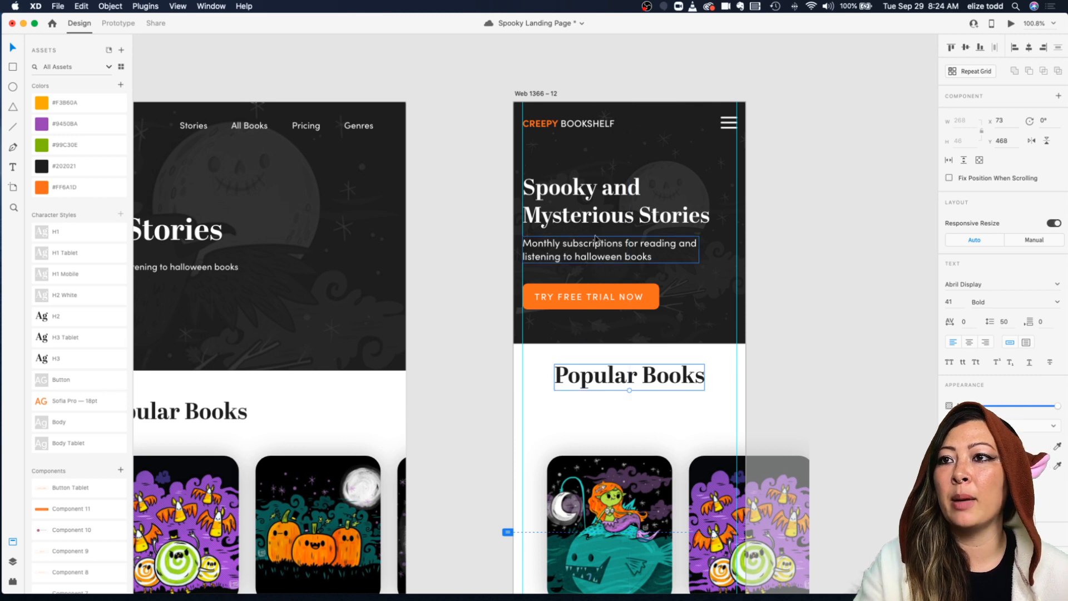
click(590, 217)
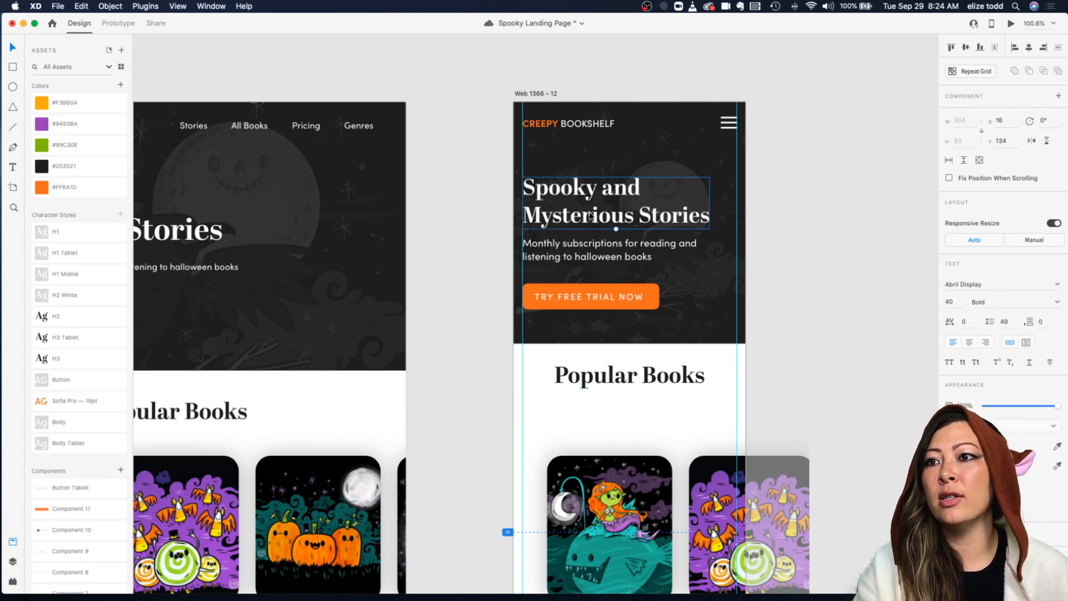
click(623, 379)
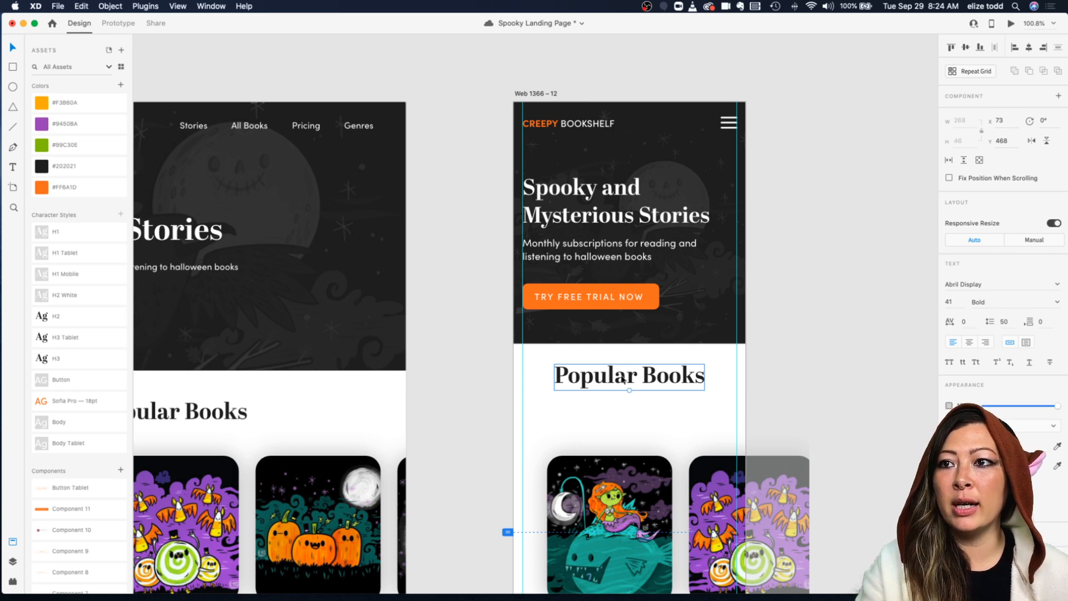
mouse_move(629, 389)
mouse_down()
mouse_move(649, 376)
mouse_move(623, 385)
mouse_up()
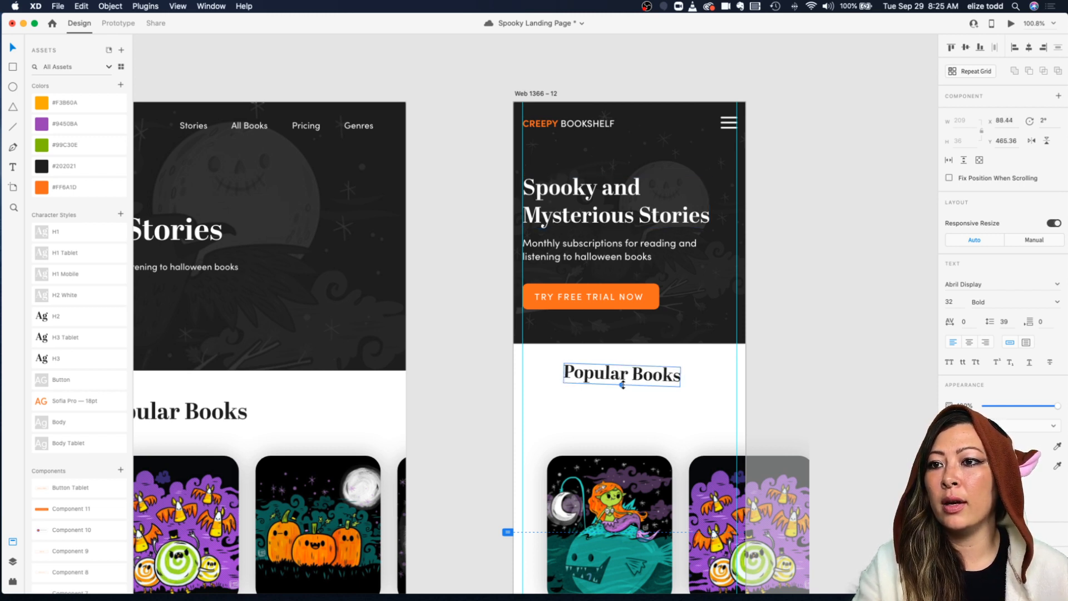
key(super+z)
key(super+z)
key(super+z)
key(super+z)
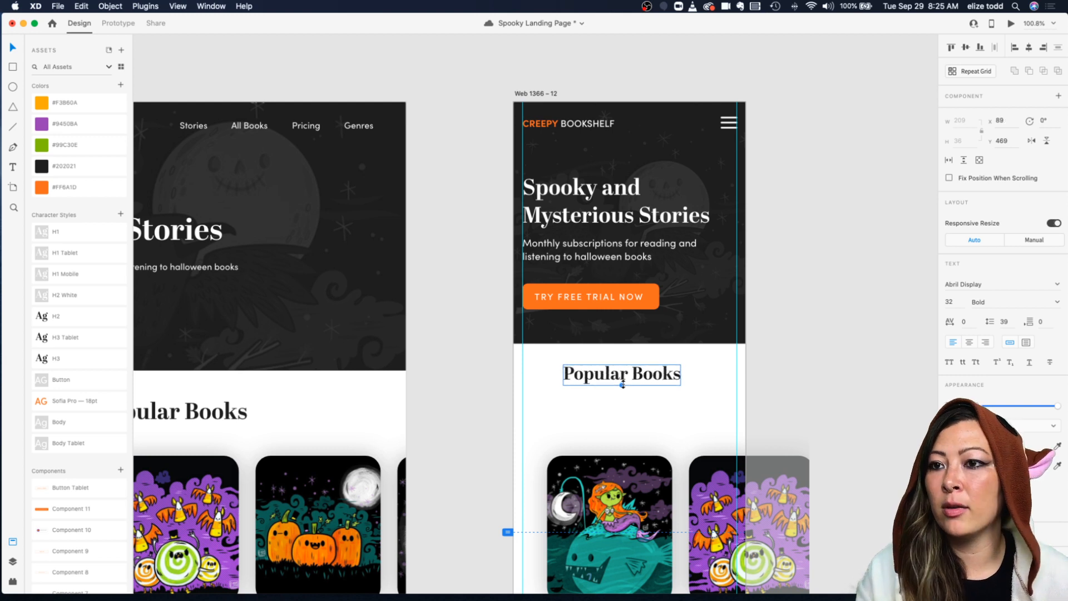
key(super+z)
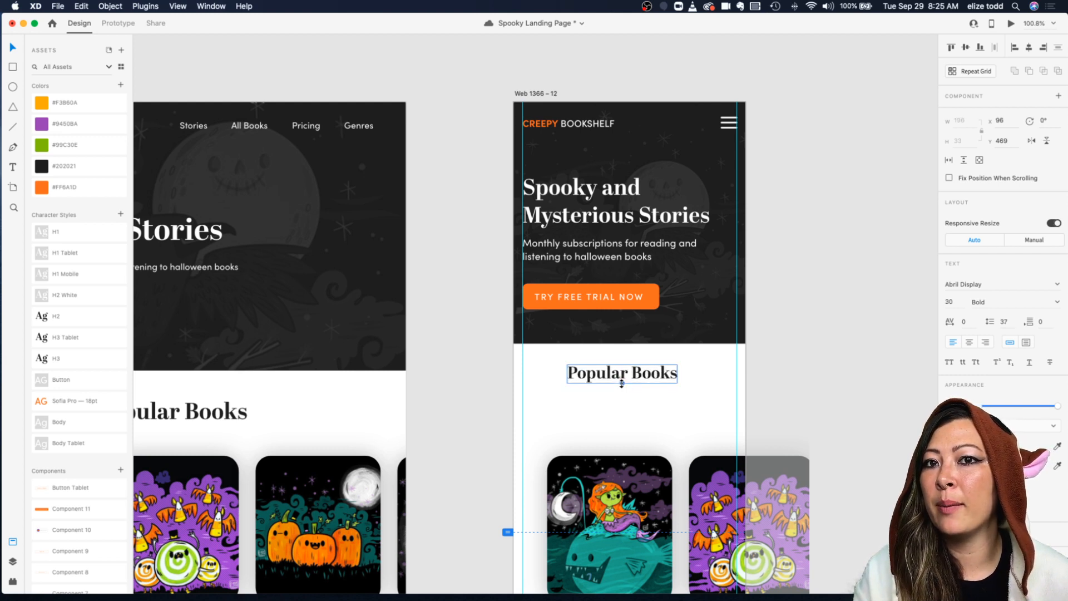
Step: Center the Popular Books heading horizontally within the mobile artboard
drag(641, 371, 625, 373)
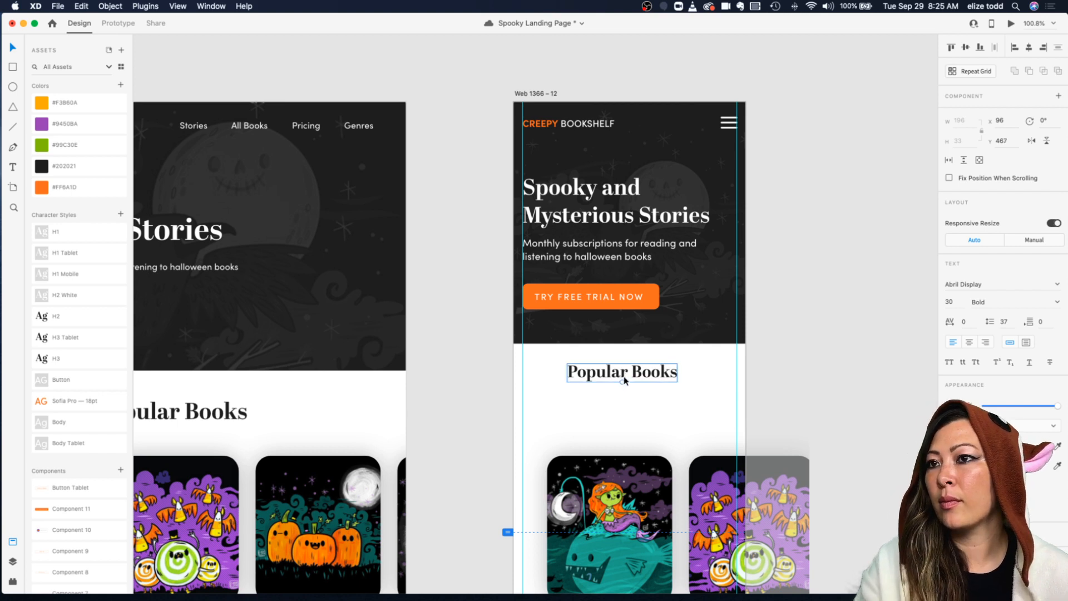
click(623, 394)
click(625, 373)
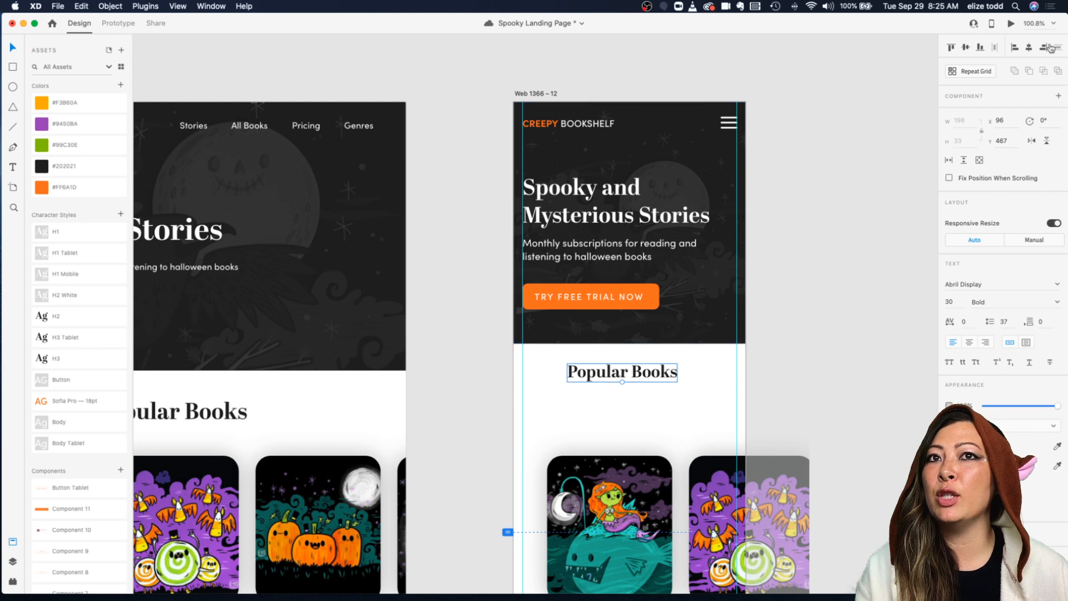
click(1029, 48)
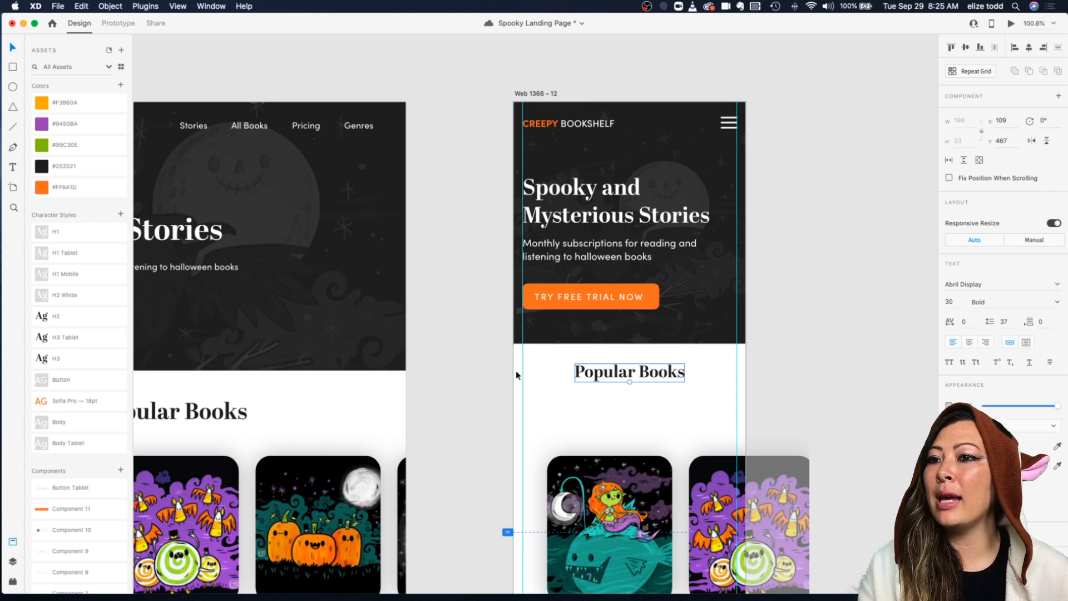
Step: Save the heading's formatting as a character style named H2 Mobile and place it after H2
click(120, 214)
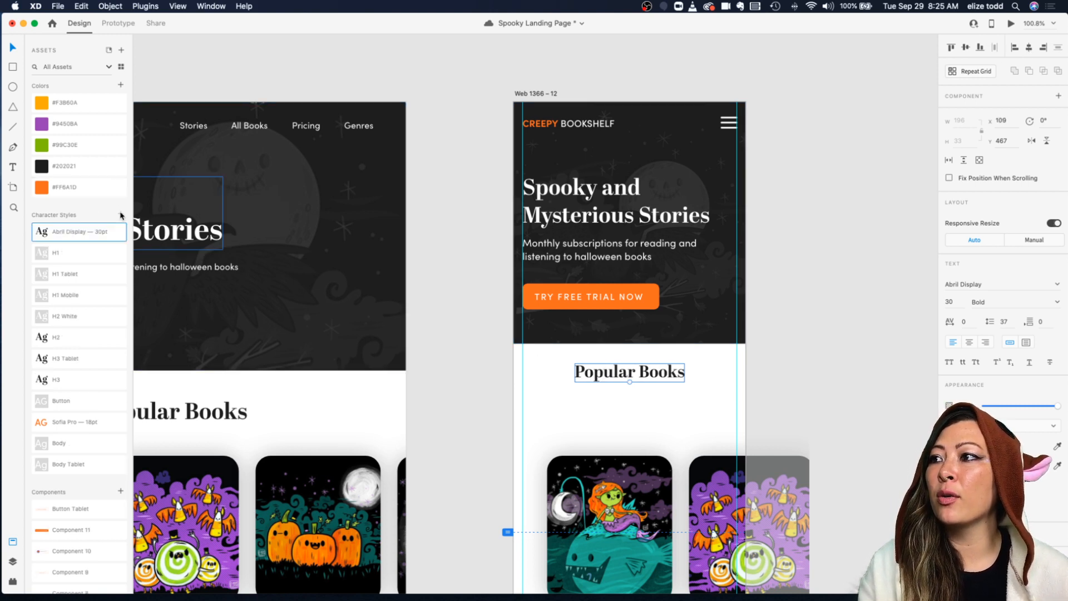
double_click(62, 234)
text(H2 Mobile)
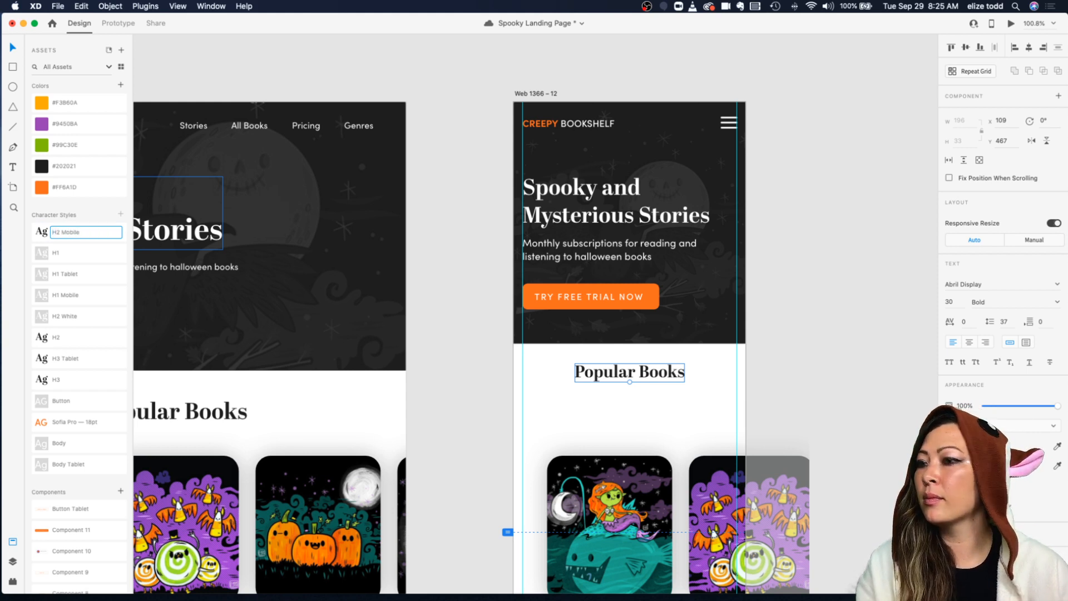
key(Return)
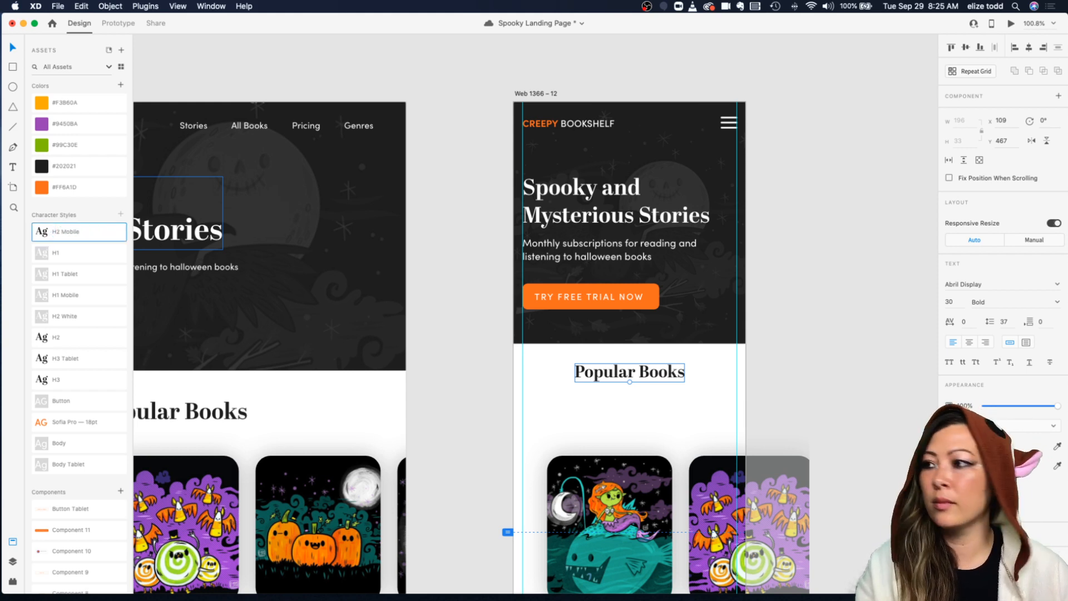
drag(51, 232, 76, 332)
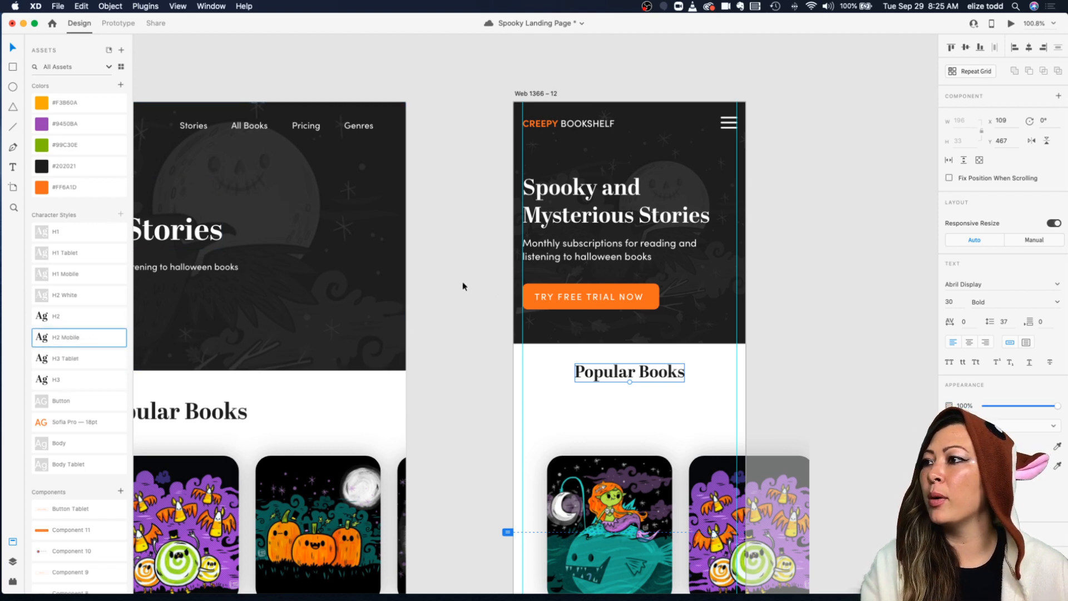
Step: Examine the Popular Books card grid on the mobile artboard alongside the tablet and desktop versions
click(741, 271)
scroll(741, 271, down, 5)
click(767, 274)
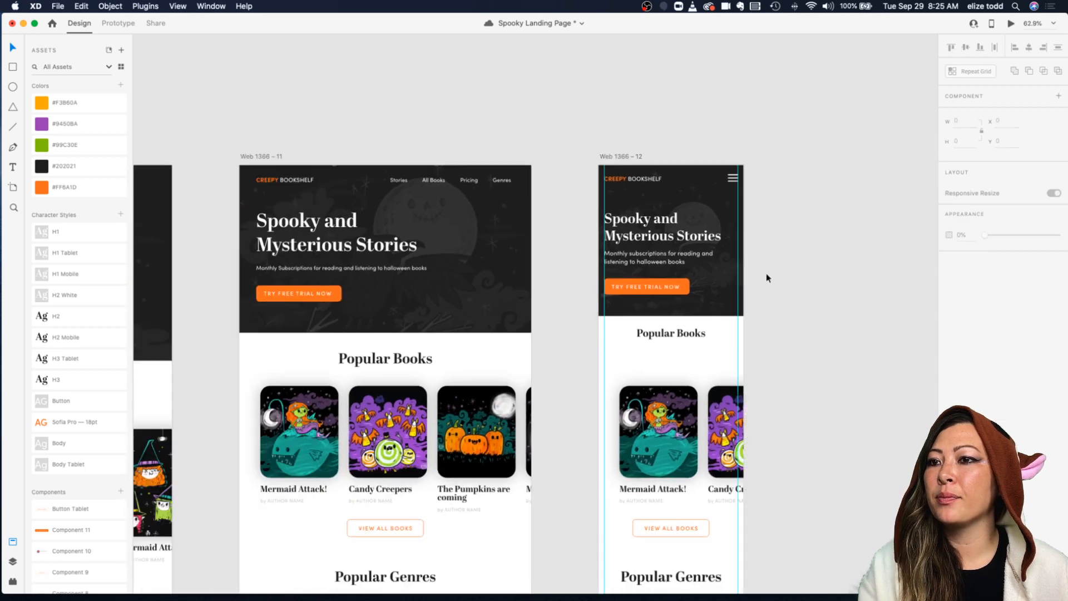
scroll(765, 277, down, 1)
click(661, 415)
scroll(668, 428, up, 3)
double_click(669, 420)
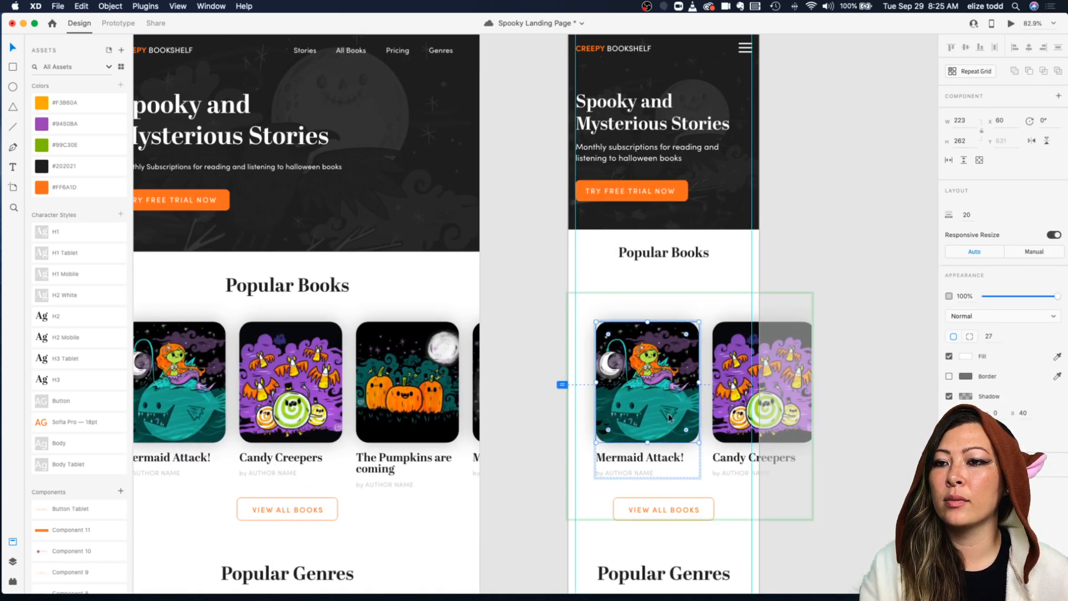
click(573, 404)
double_click(623, 401)
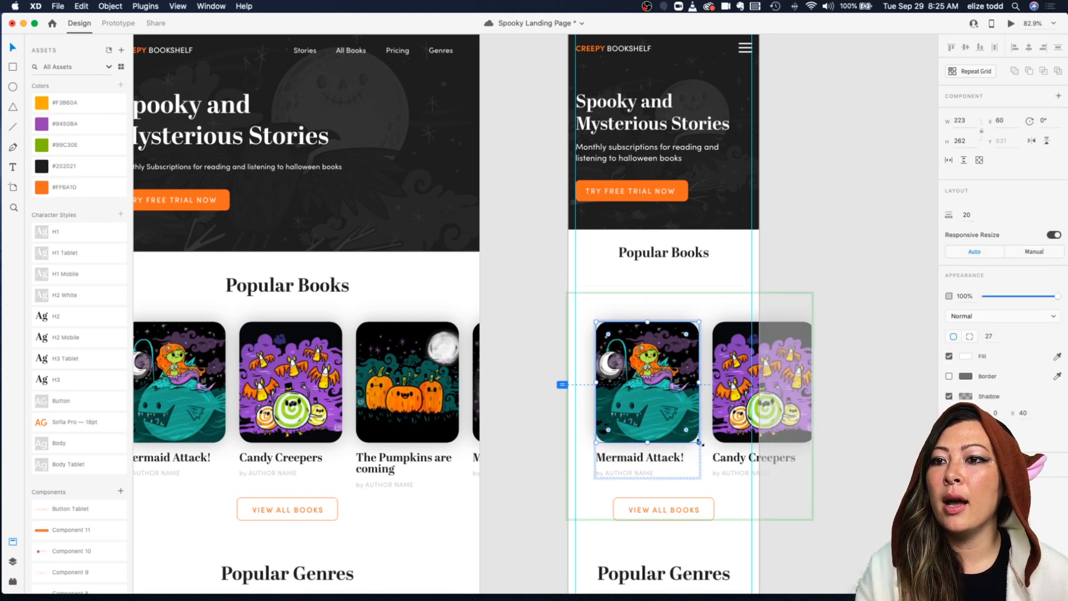
scroll(701, 442, down, 3)
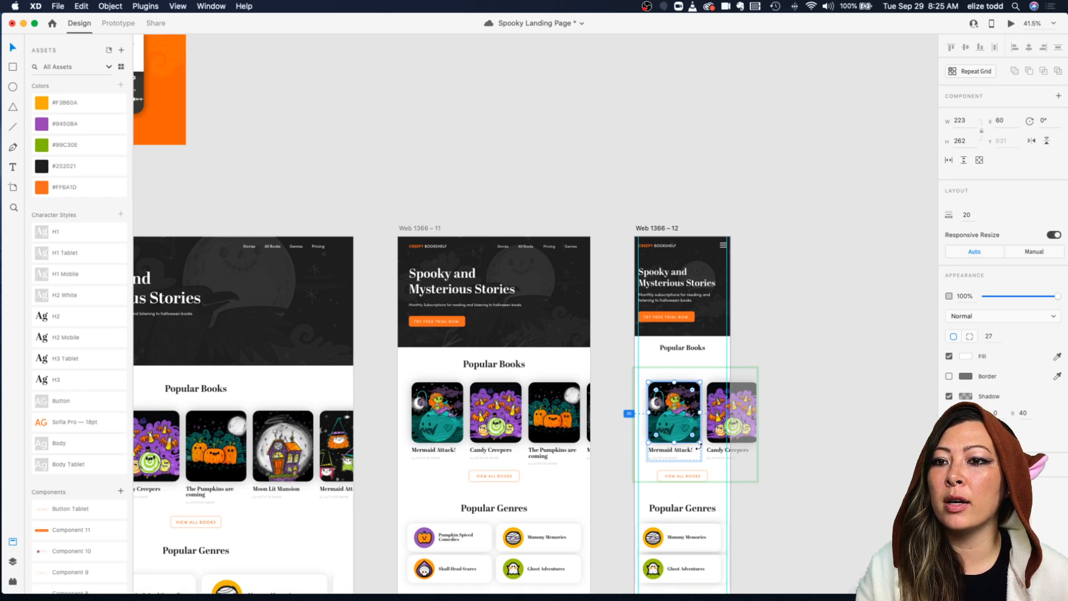
scroll(700, 448, up, 3)
scroll(700, 450, down, 5)
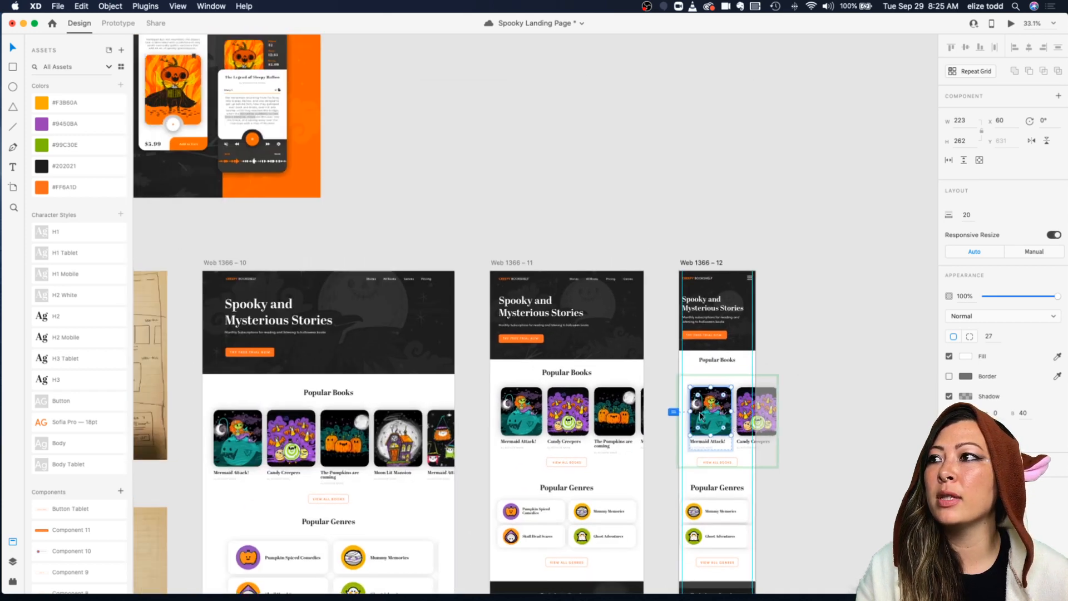
Step: Extend the Popular Books repeat grid on the mobile artboard so it shows three book cards
scroll(412, 239, left, 2)
scroll(287, 174, up, 5)
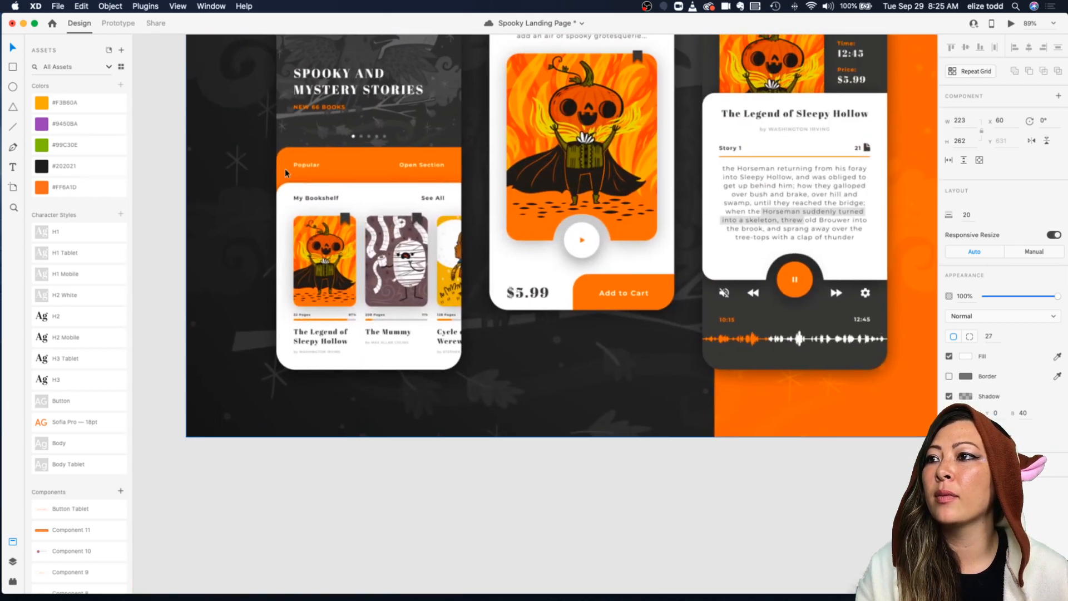
scroll(441, 251, down, 5)
scroll(649, 445, right, 3)
scroll(649, 445, down, 2)
scroll(649, 442, up, 5)
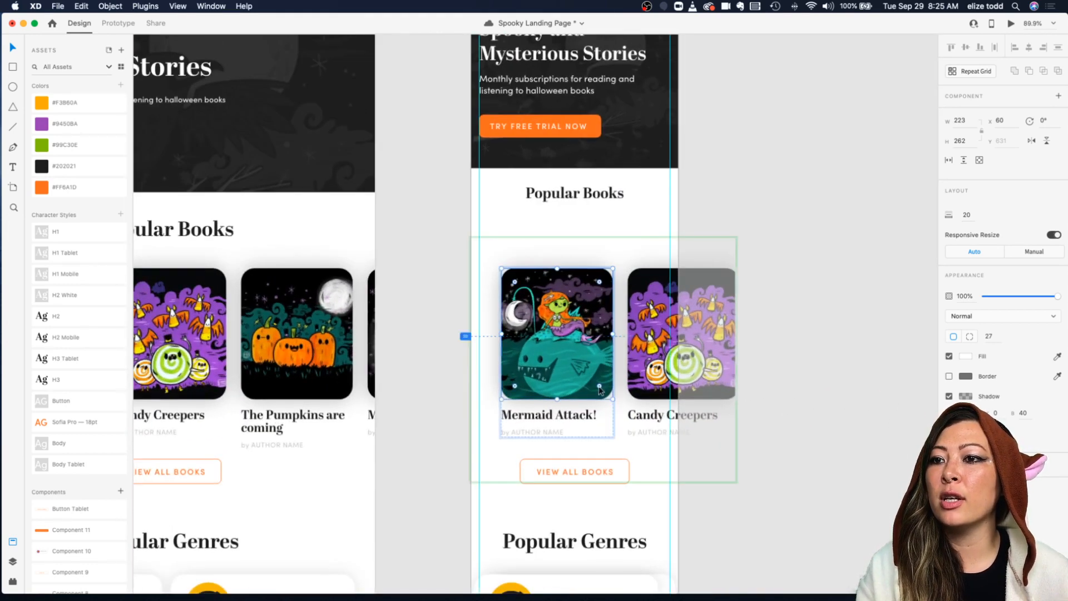
click(761, 312)
click(691, 231)
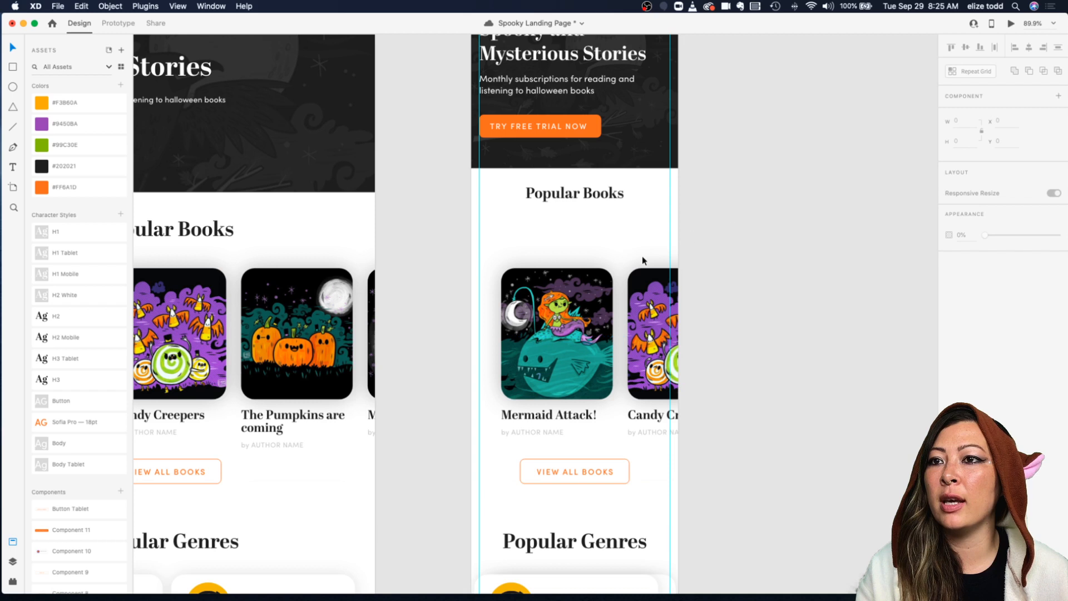
click(573, 307)
drag(735, 360, 872, 374)
click(839, 170)
click(583, 296)
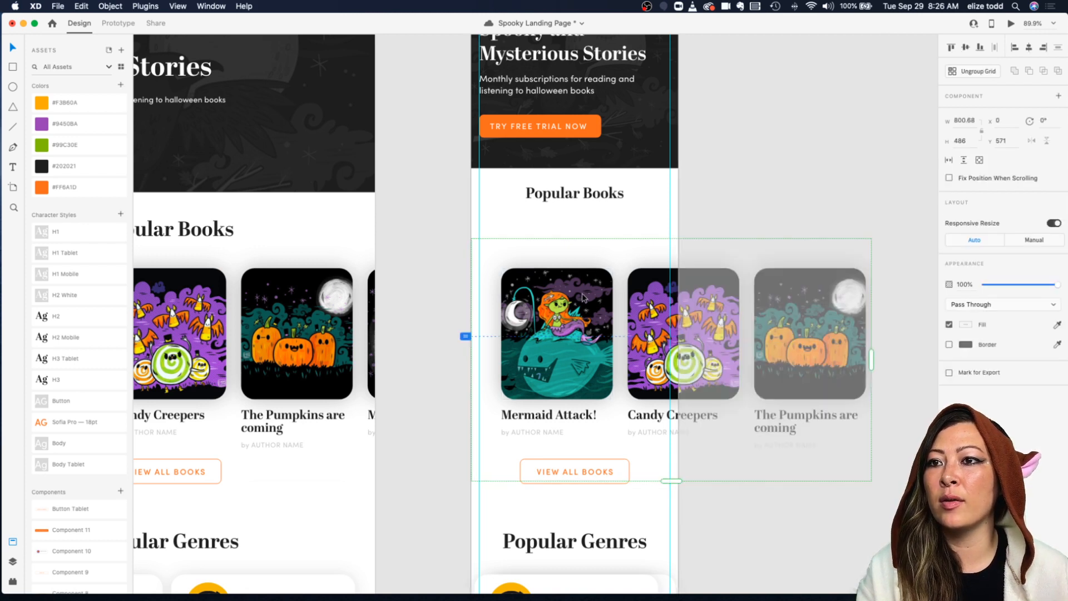
Step: Resize the first book card inside the repeat grid to about 186 x 206
double_click(581, 346)
drag(613, 399, 593, 372)
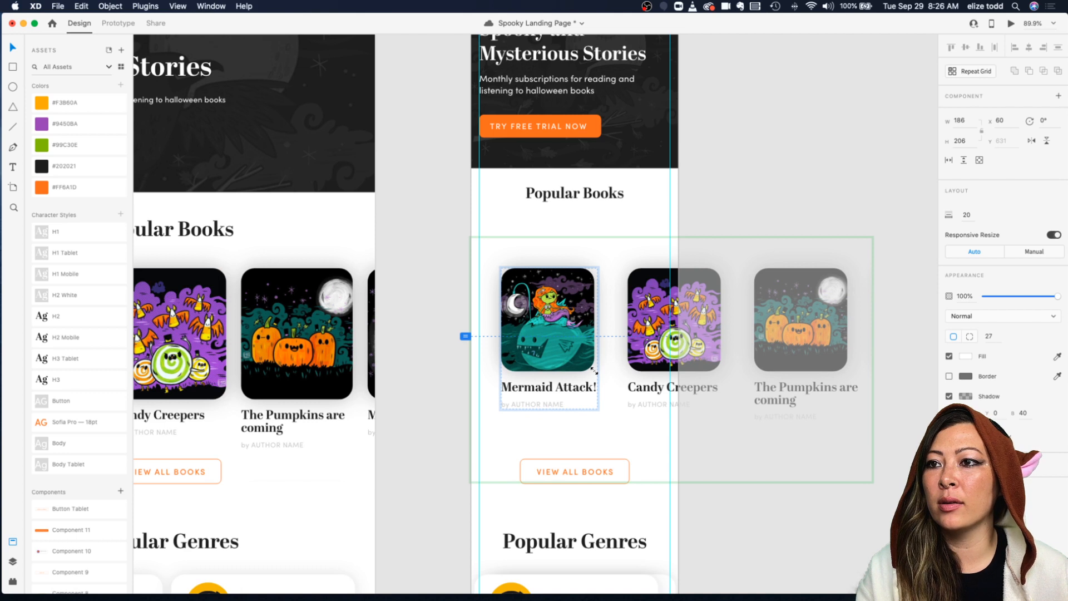
click(684, 337)
click(660, 231)
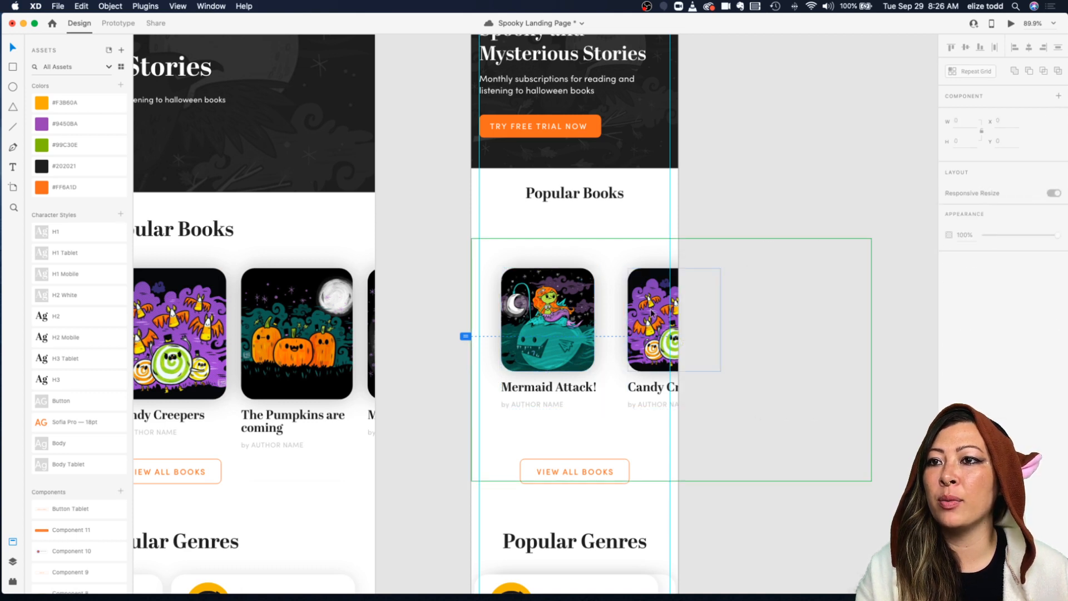
Step: Move the book card grid left so the first card aligns with the artboard's left margin
click(652, 313)
drag(620, 307, 542, 303)
click(760, 229)
click(563, 303)
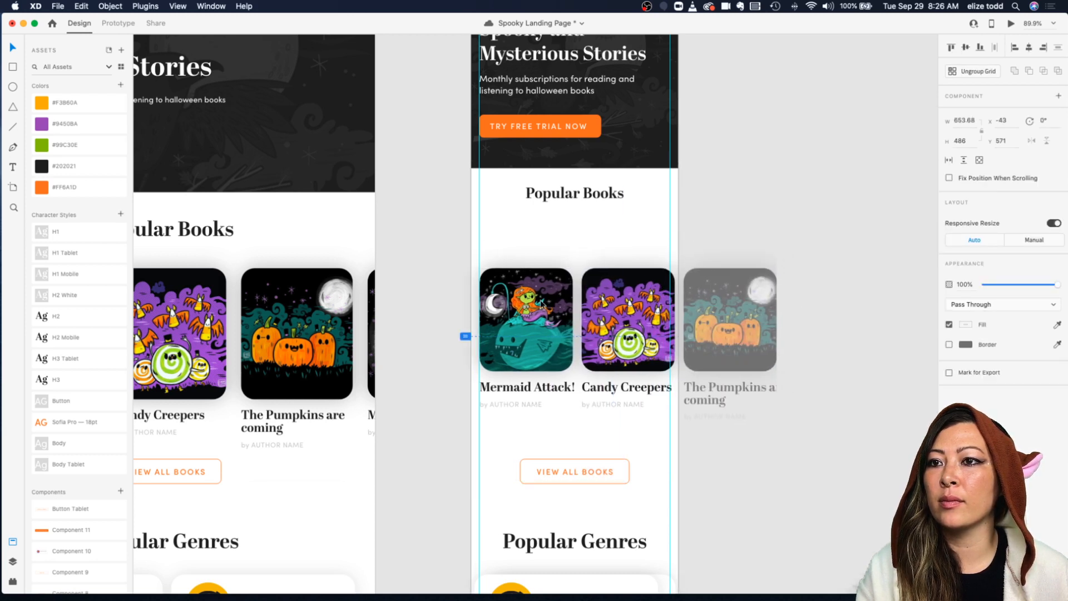
Step: Shrink the first book card in the repeat grid further
double_click(542, 346)
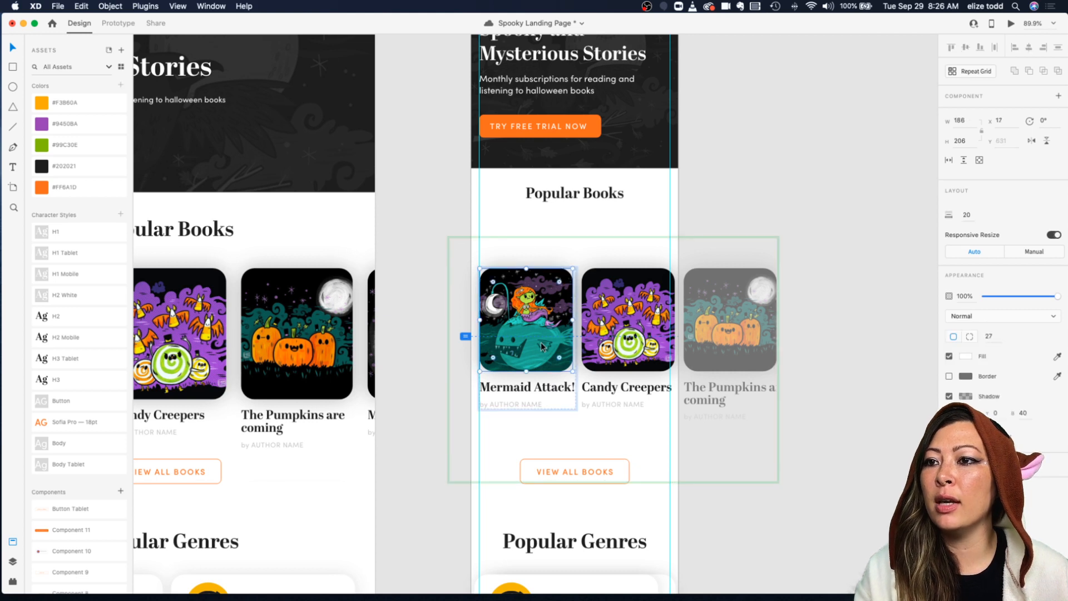
drag(570, 372, 555, 361)
click(448, 288)
Step: Reduce the horizontal spacing between the book cards in the repeat grid
click(522, 300)
drag(574, 307, 557, 307)
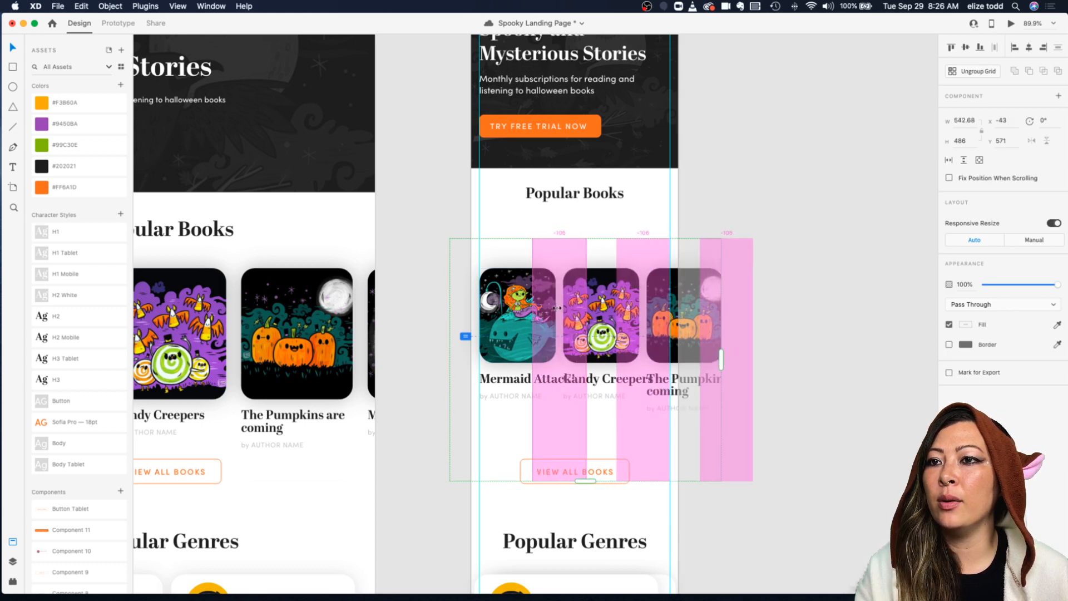
click(802, 308)
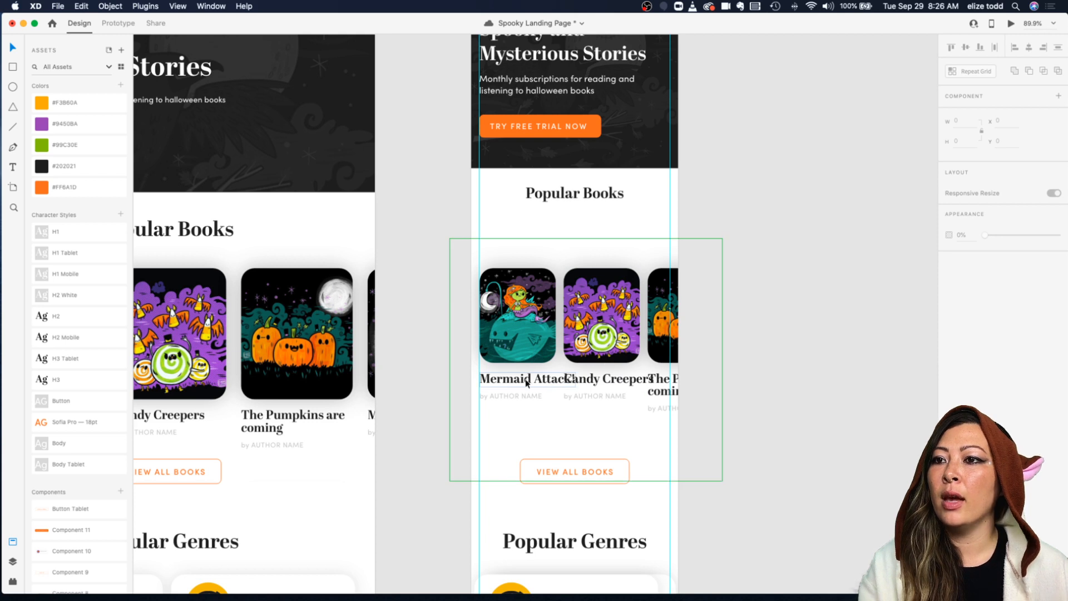
Step: Move the book card grid up closer beneath the Popular Books heading
scroll(527, 379, down, 1)
click(619, 281)
drag(619, 280, 618, 257)
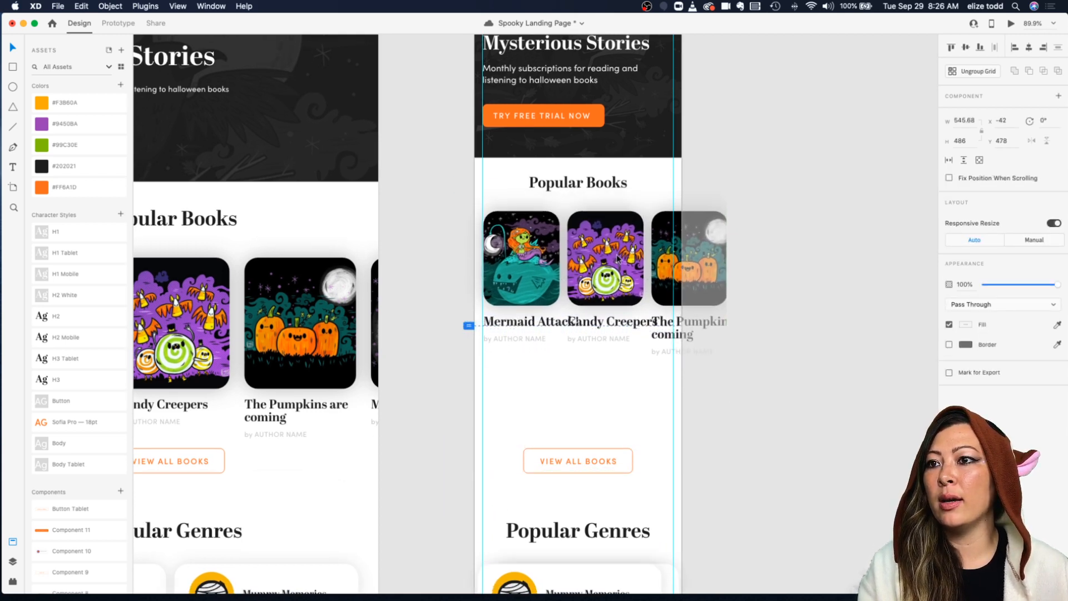
Step: Apply the H3 Tablet character style to the book titles in the grid
double_click(502, 326)
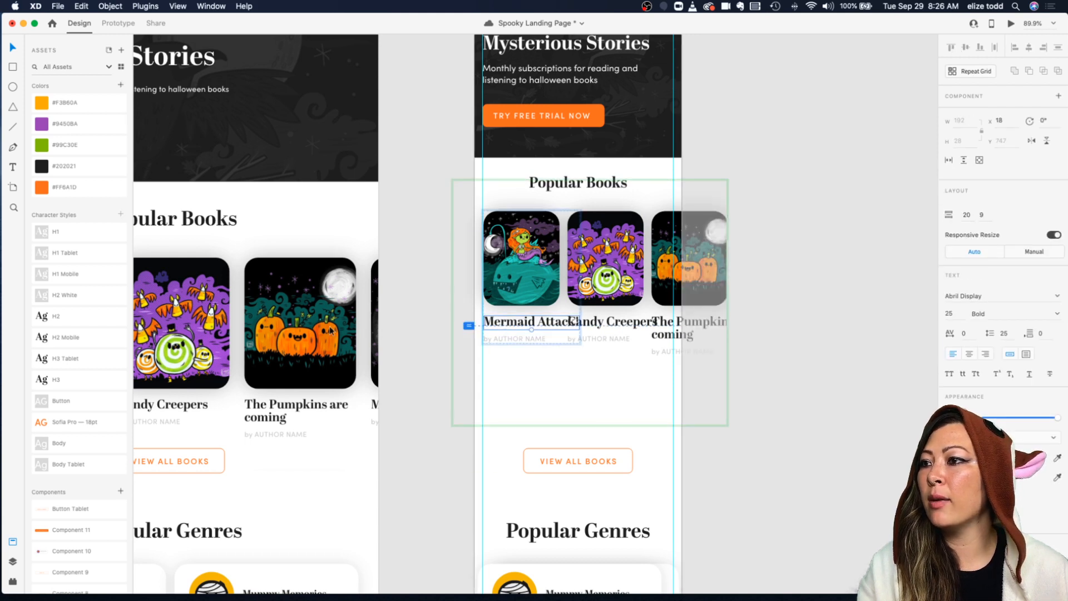
click(68, 359)
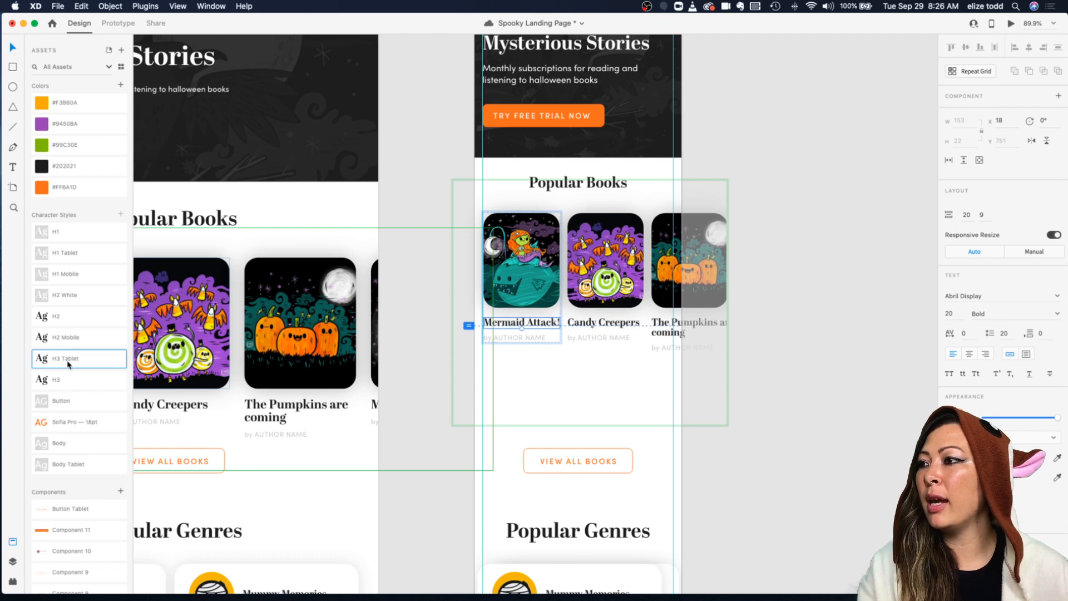
click(64, 381)
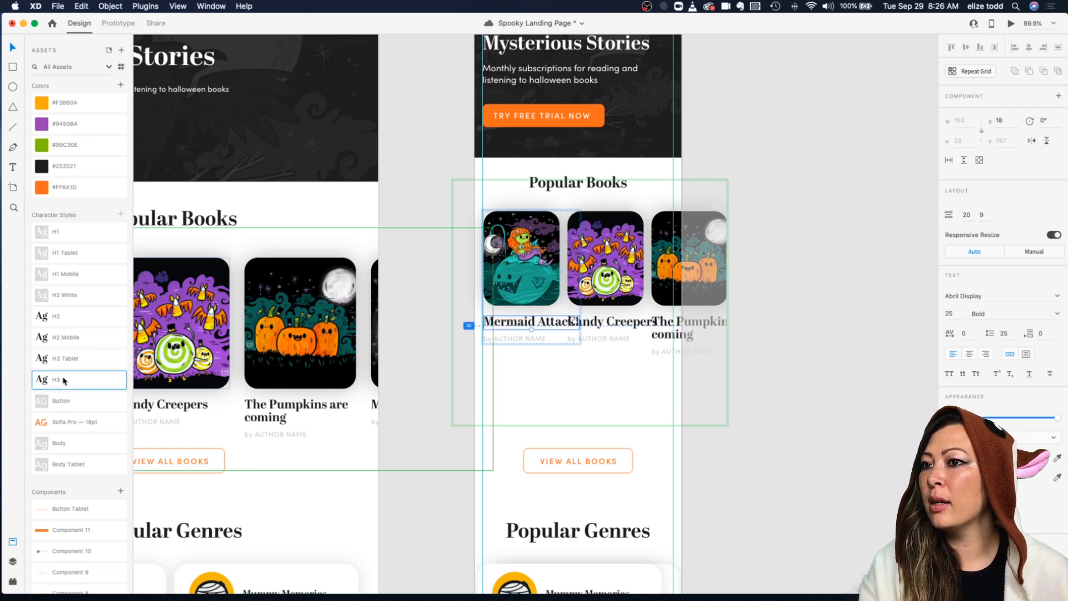
click(72, 359)
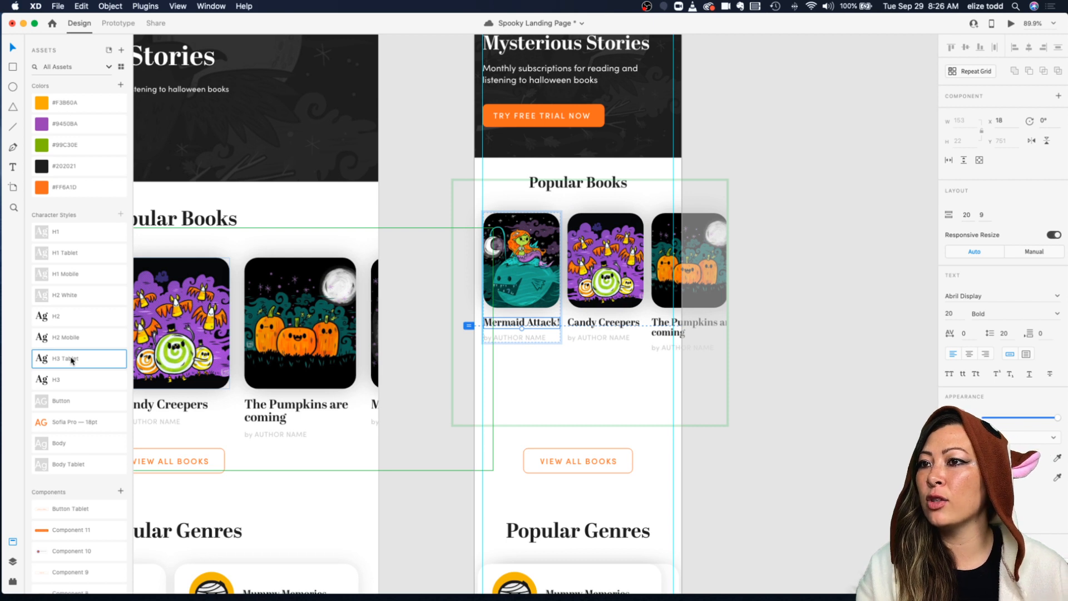
click(584, 384)
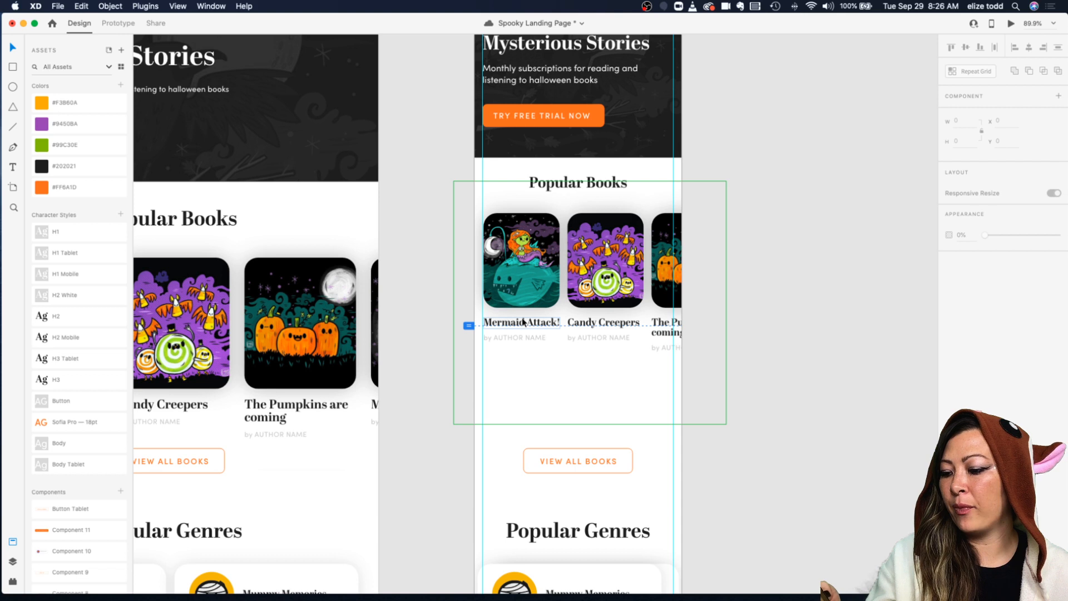
Step: Nudge the spacing between the book cards slightly
double_click(669, 333)
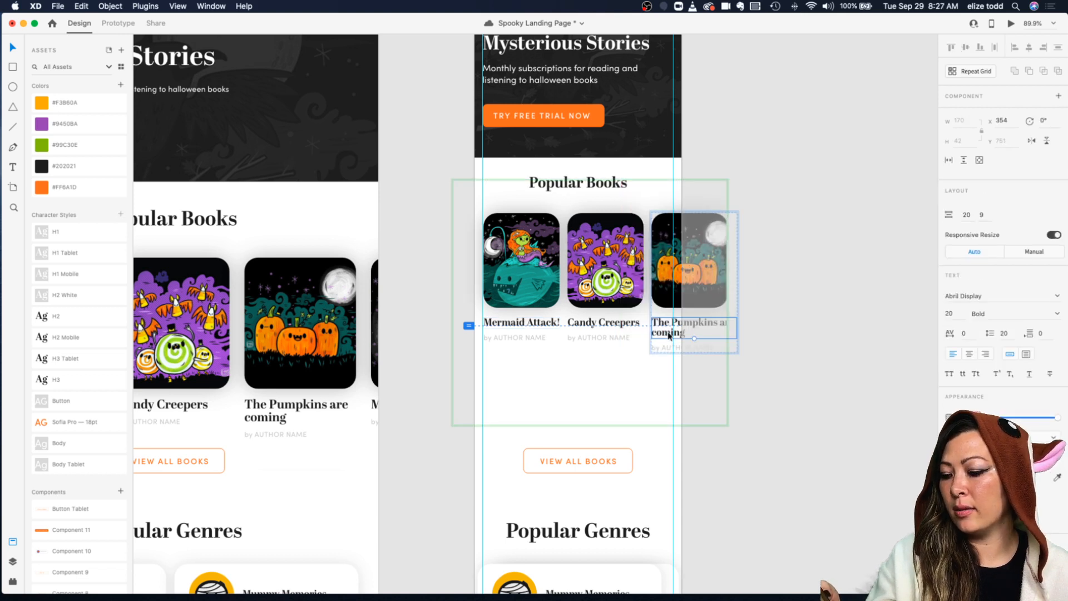
click(859, 232)
mouse_move(651, 252)
mouse_down()
mouse_move(601, 251)
mouse_move(655, 252)
mouse_up()
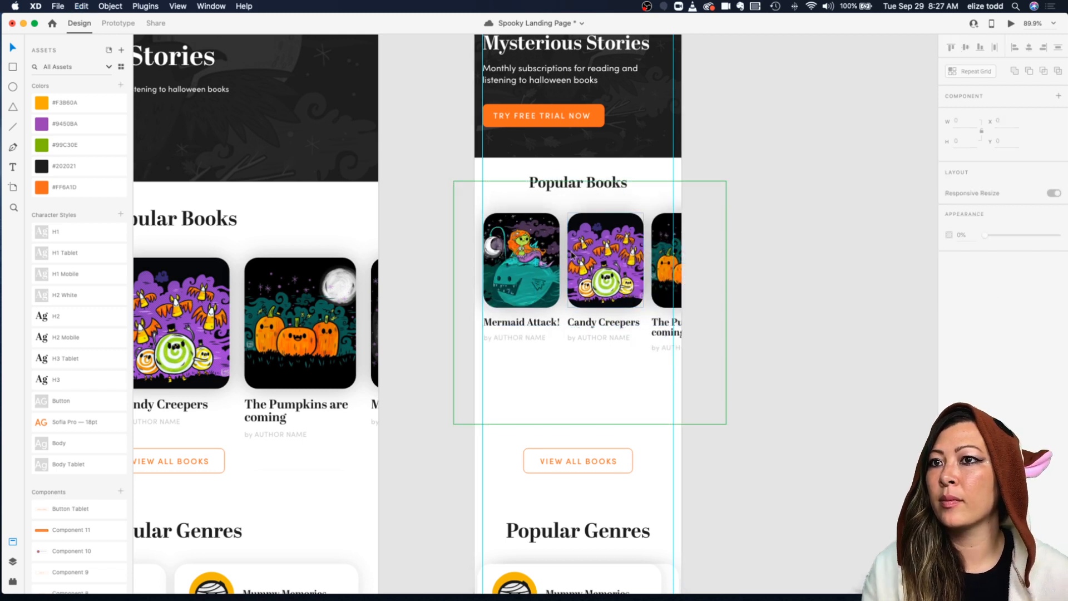
drag(570, 256, 574, 256)
click(772, 187)
Step: Set the book title font size to 18 and select the author name text below it
scroll(774, 187, down, 3)
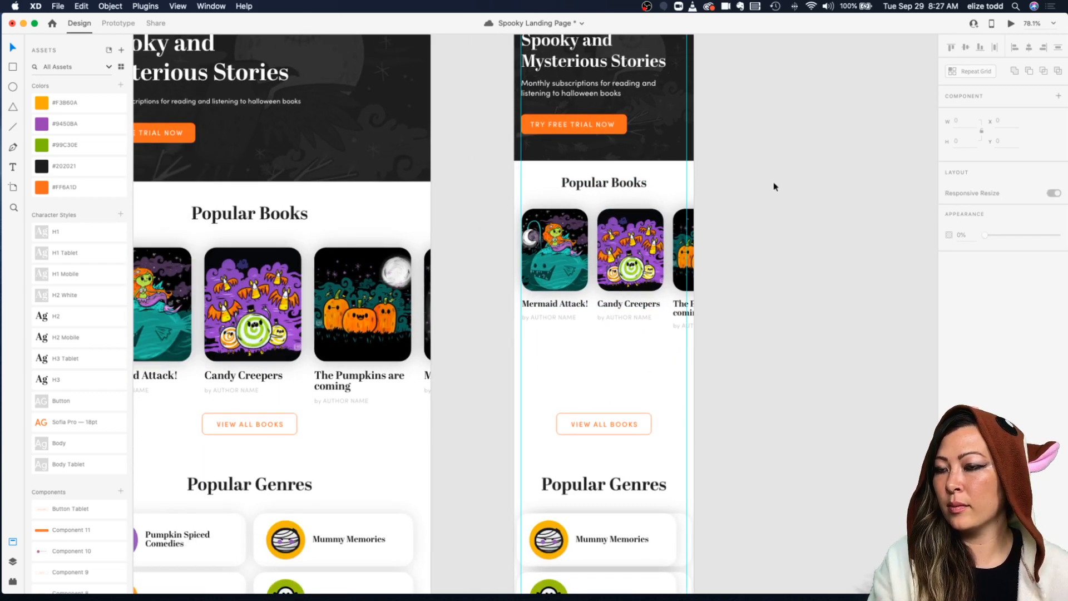
double_click(542, 307)
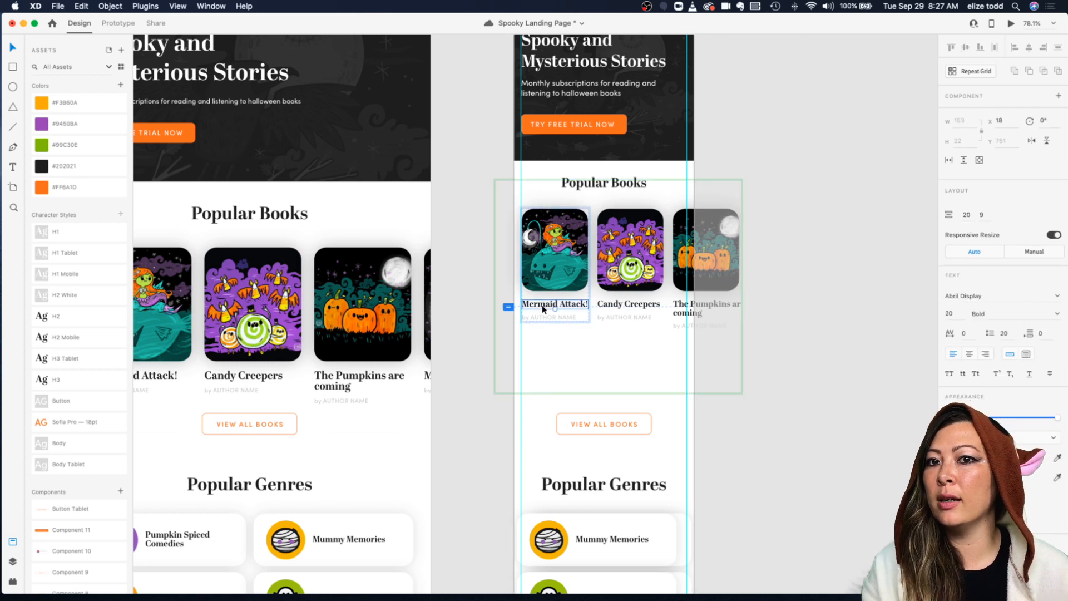
scroll(543, 309, right, 2)
click(950, 313)
text(18)
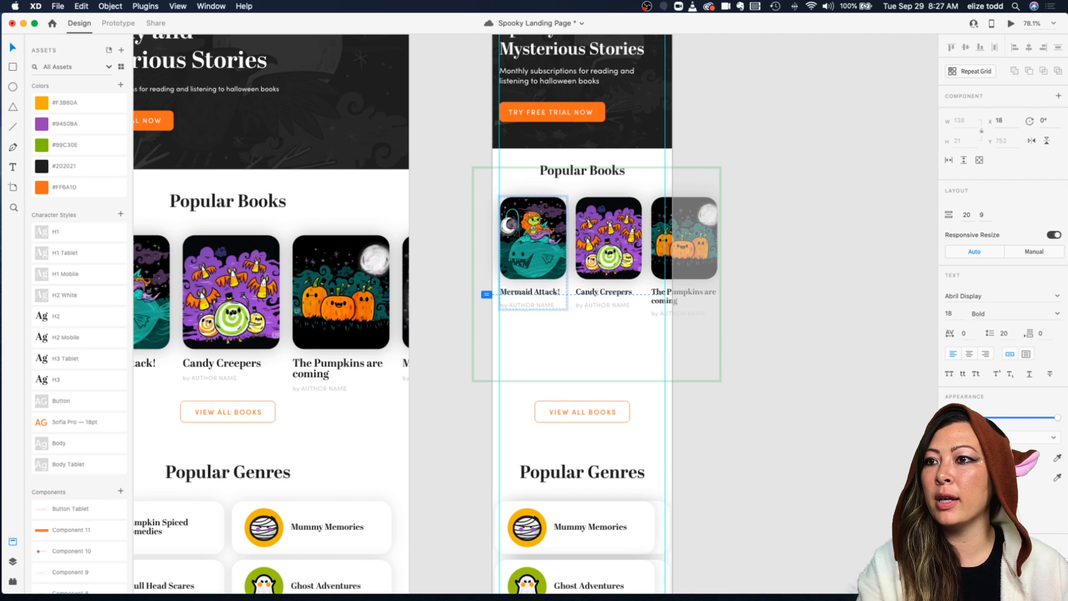
key(Return)
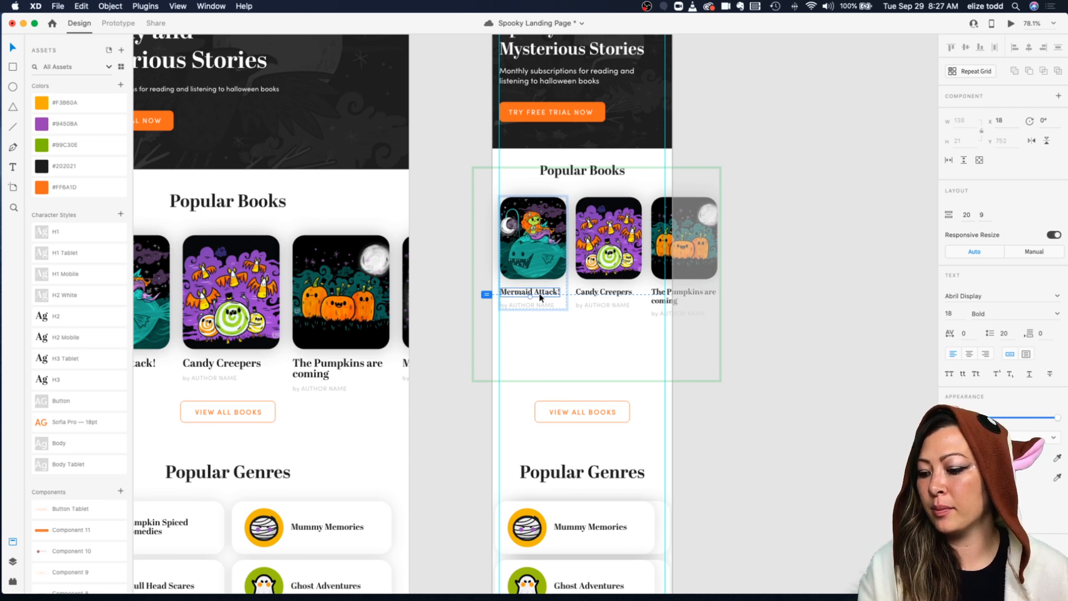
click(526, 305)
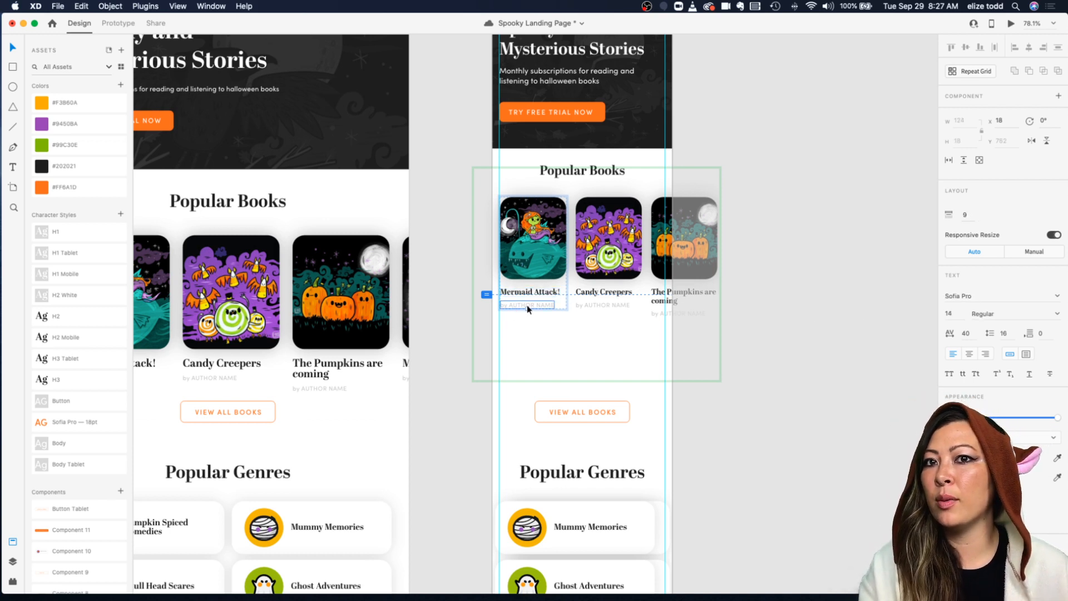
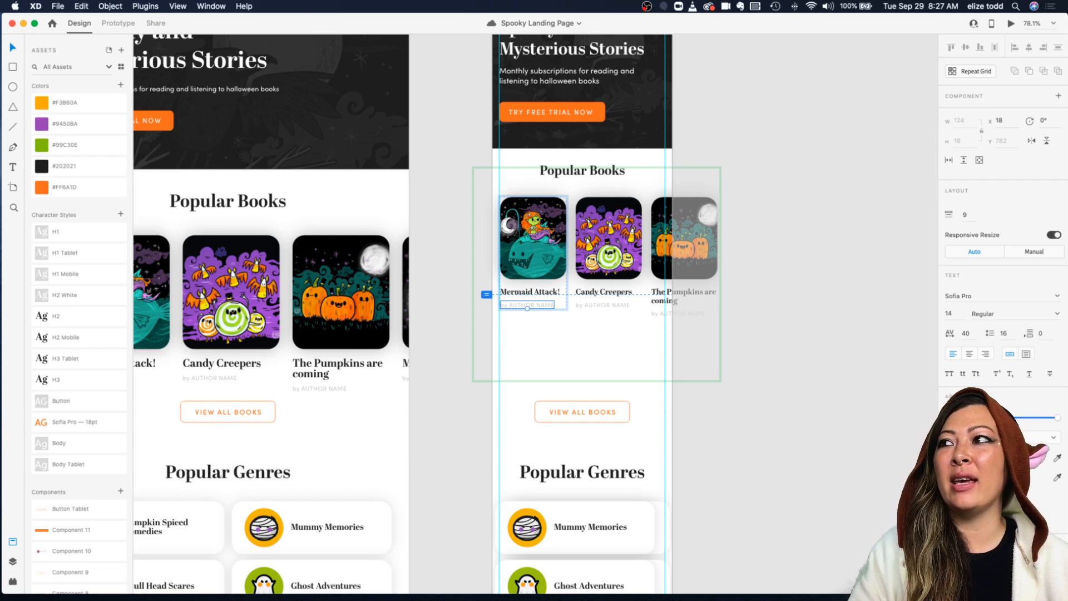
Step: Move the View All Books button up beneath the book grid on the mobile artboard and center it horizontally
click(811, 146)
scroll(811, 145, down, 3)
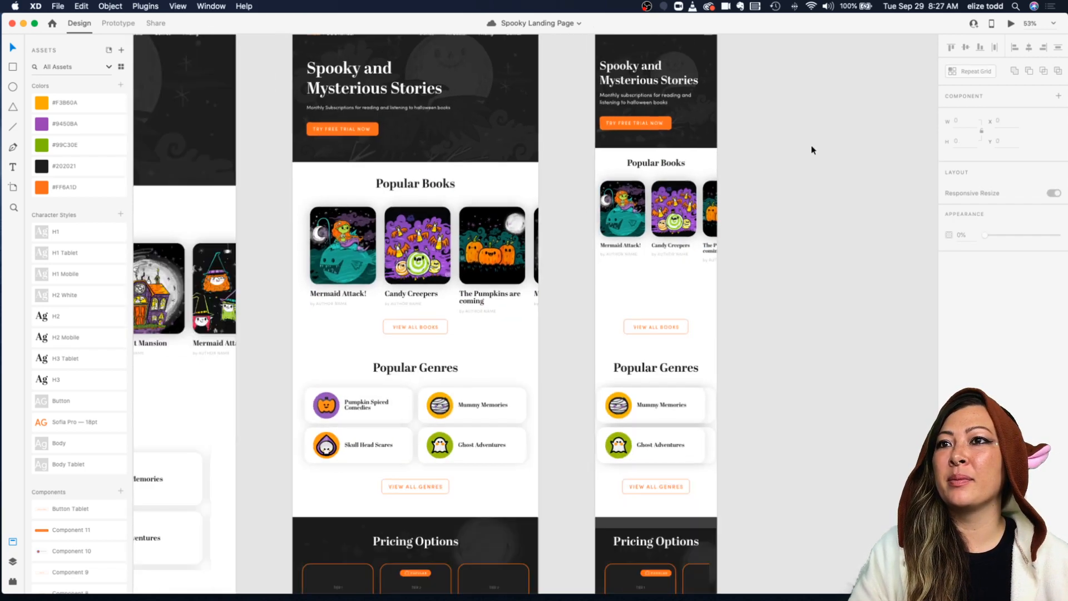
scroll(811, 146, up, 3)
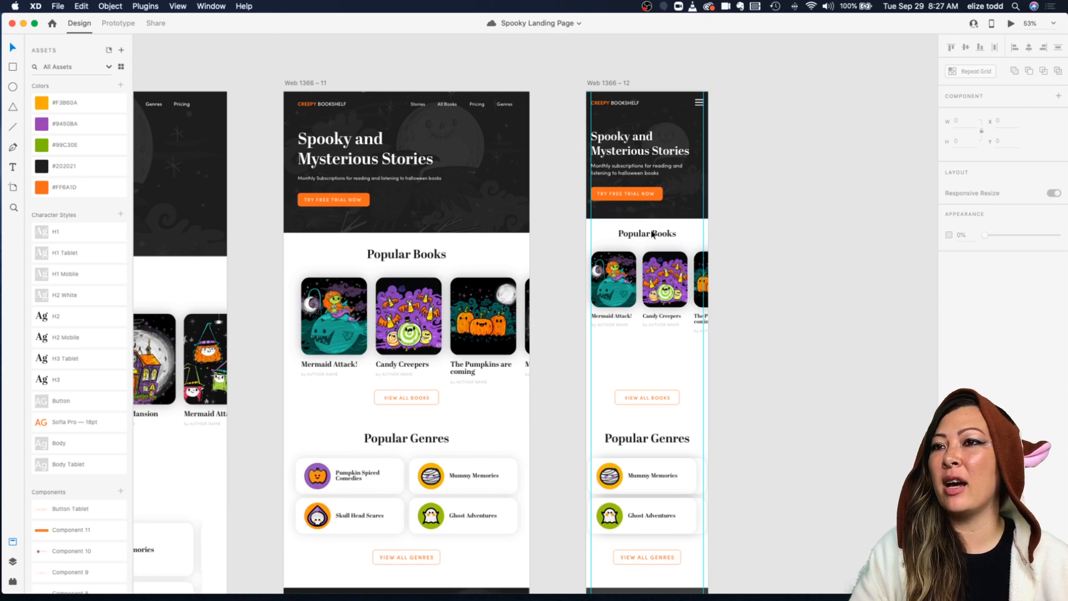
scroll(662, 224, down, 5)
scroll(646, 233, up, 3)
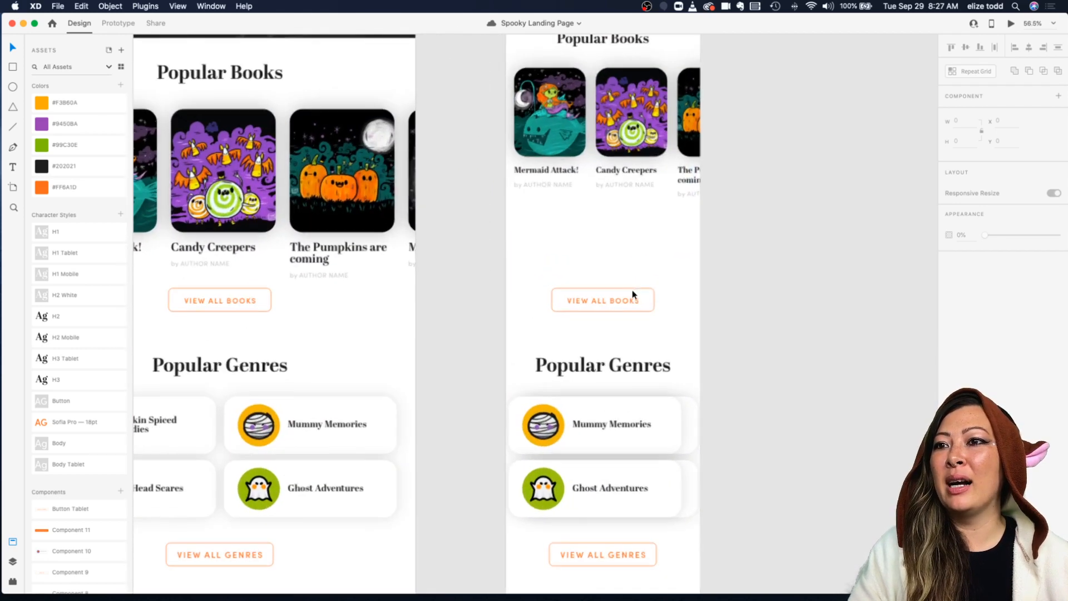
drag(611, 300, 614, 221)
click(680, 238)
click(625, 222)
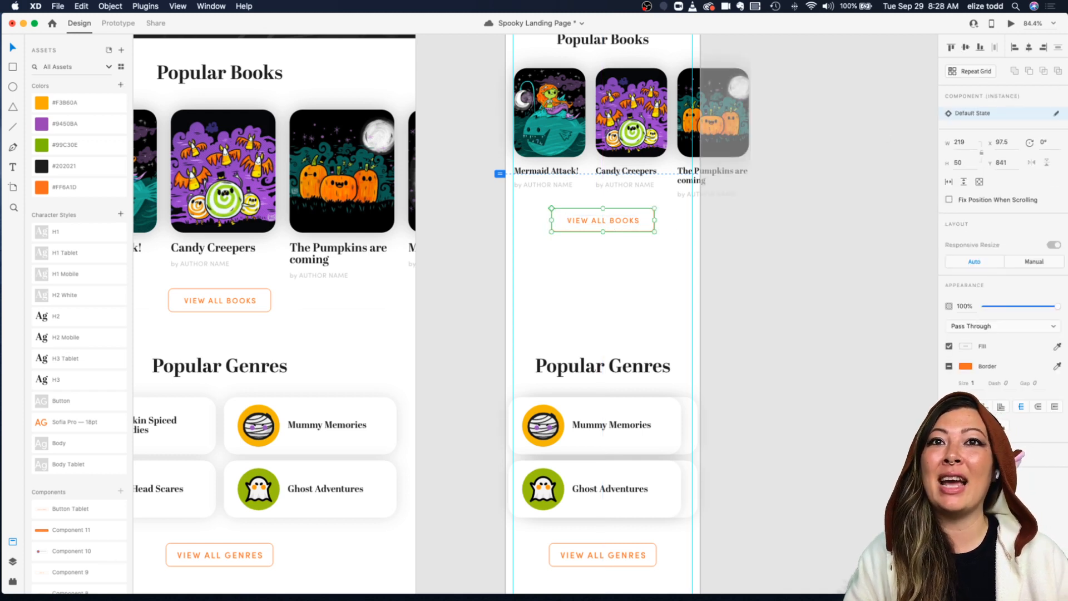
click(1029, 49)
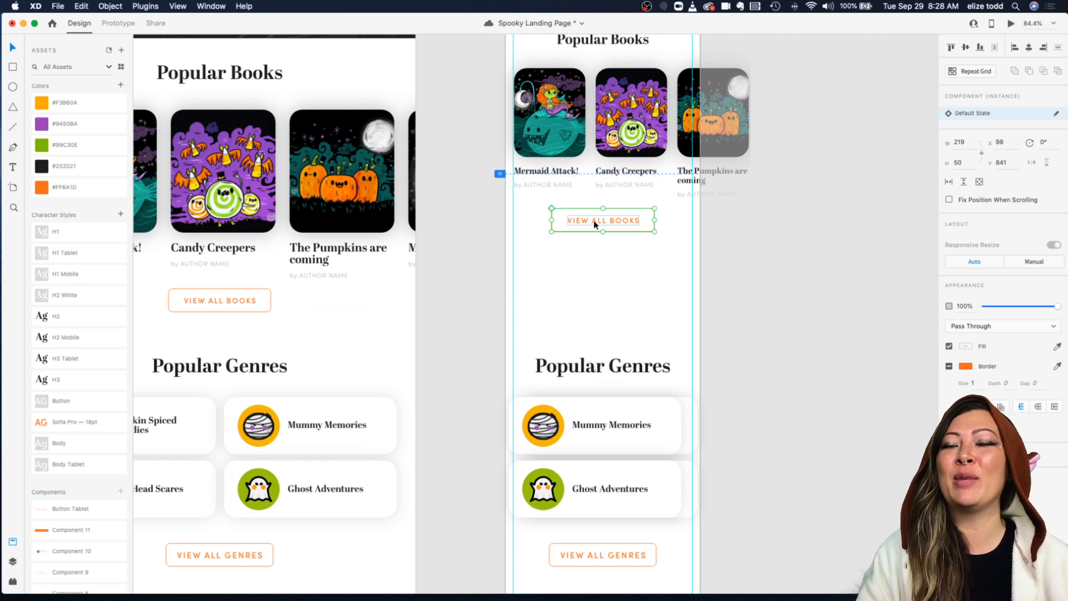
Step: Nudge the Popular Books heading slightly downward on the mobile artboard
scroll(594, 221, up, 3)
scroll(594, 221, up, 2)
drag(589, 272, 587, 270)
scroll(587, 271, down, 5)
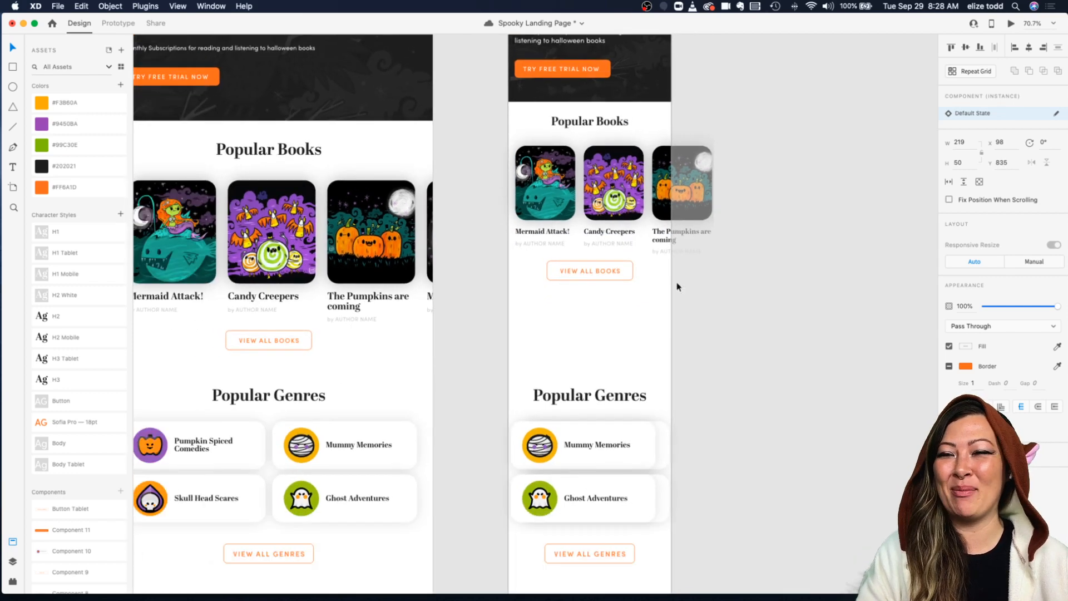
click(789, 322)
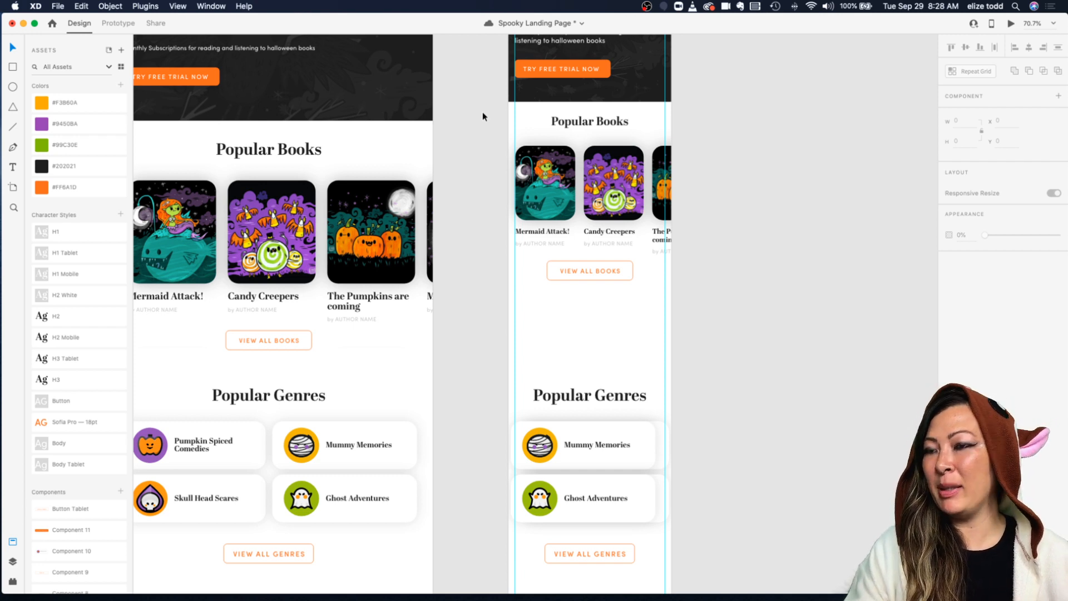
drag(599, 124, 599, 130)
click(790, 128)
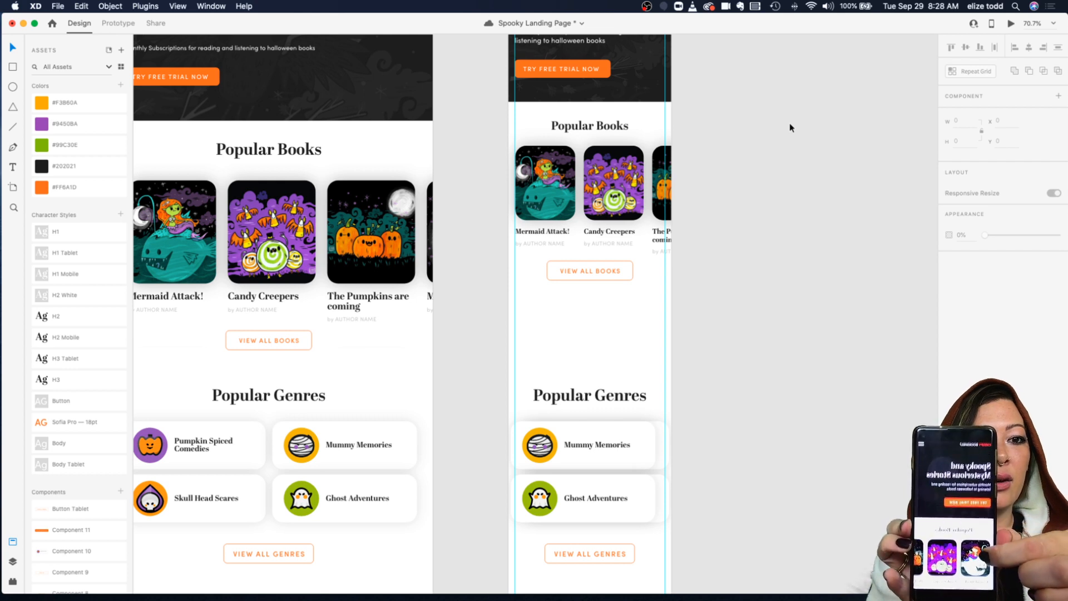
Step: Save the document
double_click(542, 232)
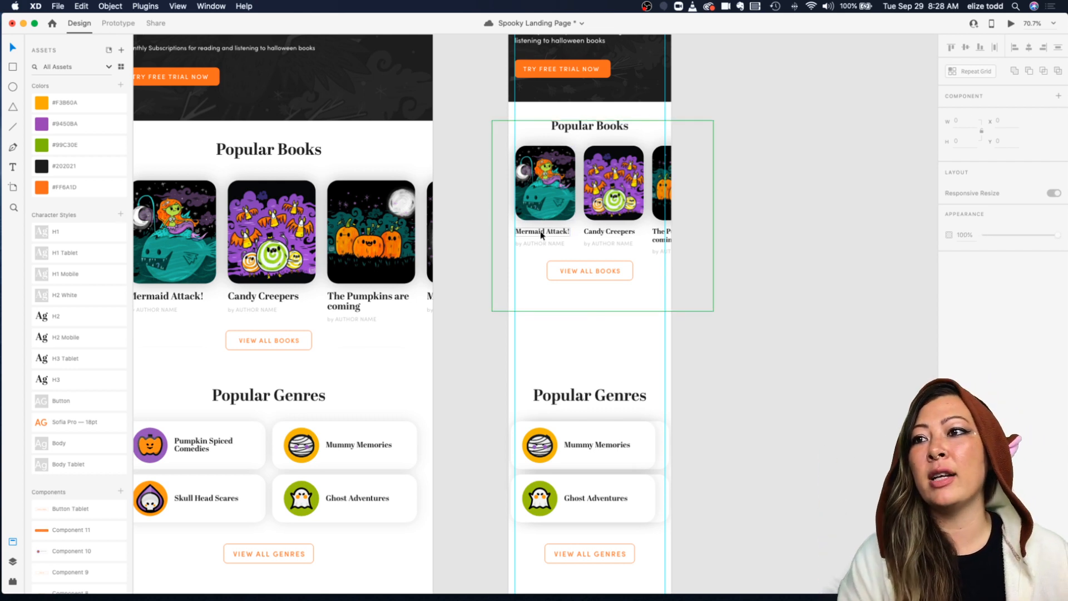
click(827, 264)
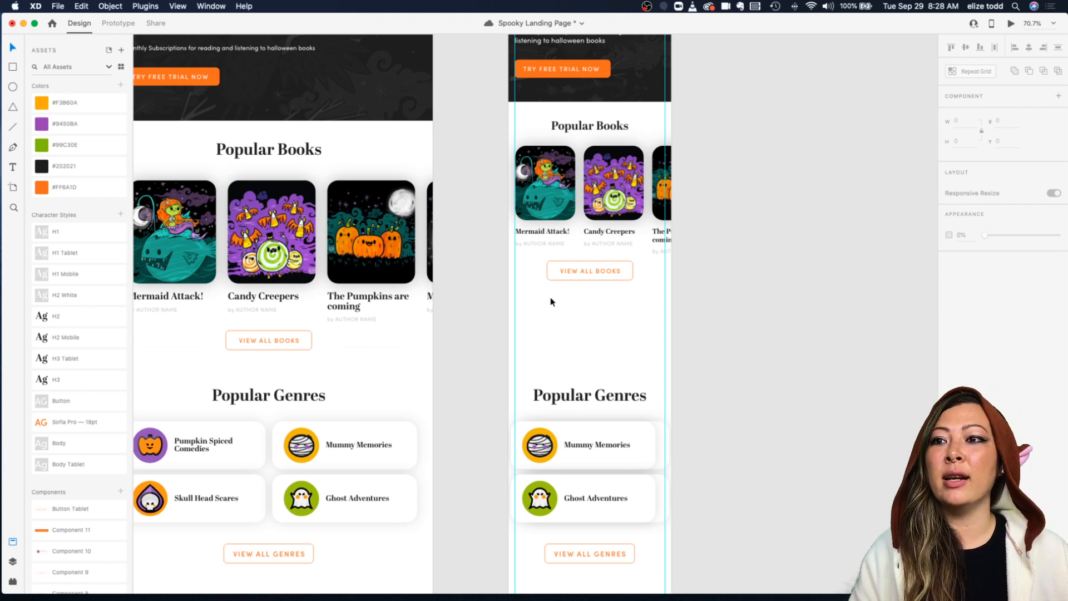
click(611, 265)
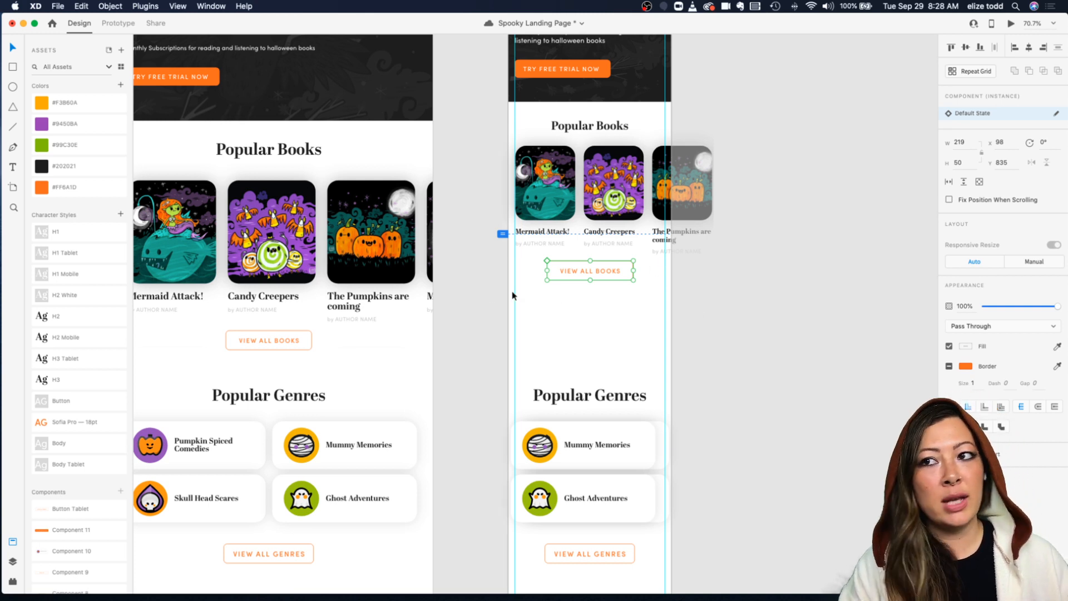
key(super+s)
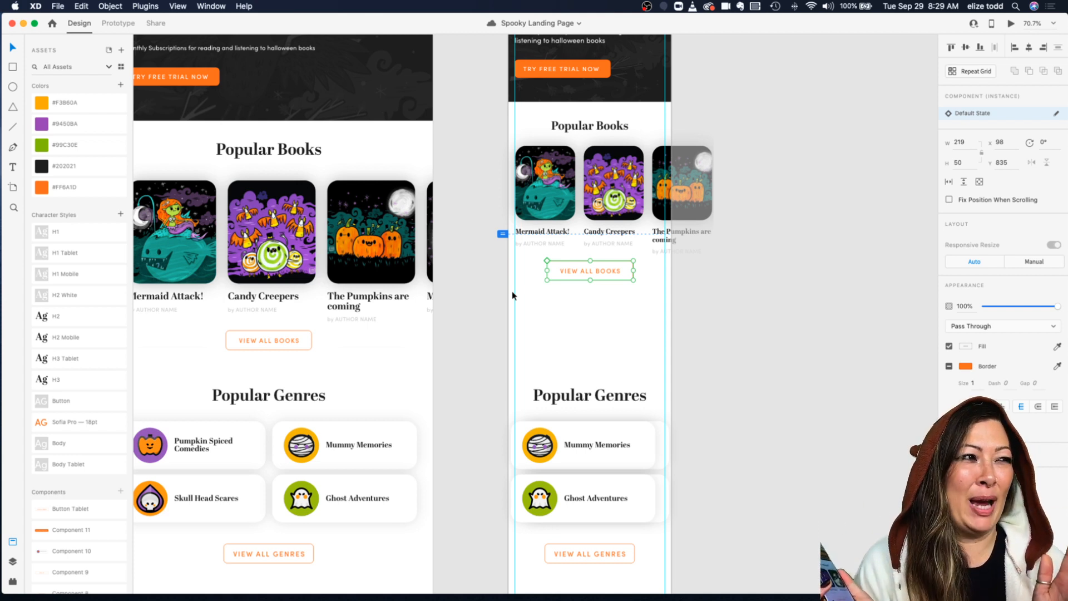
click(638, 301)
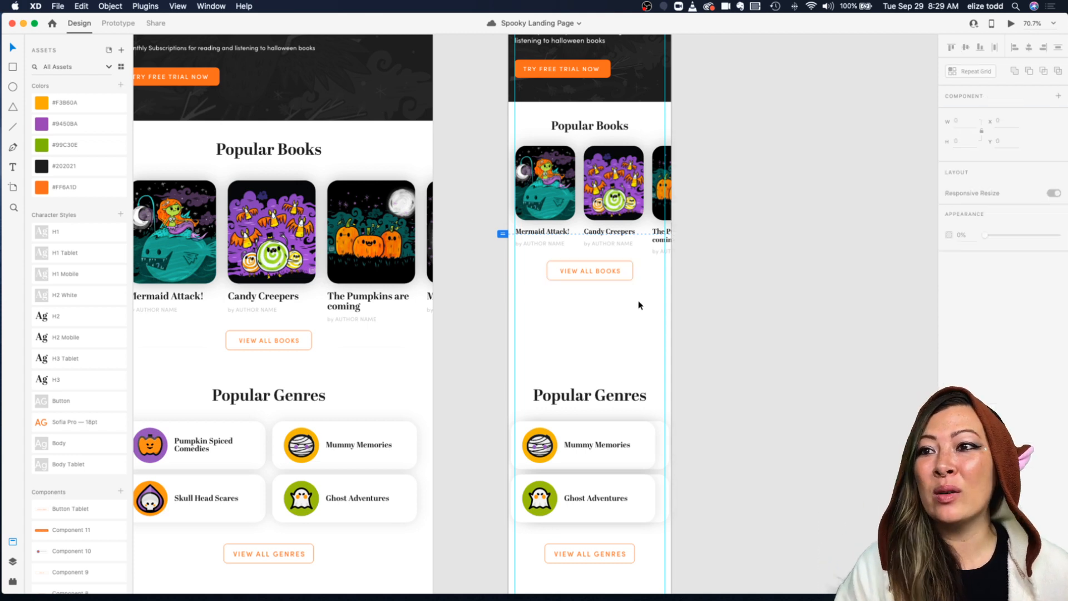
Step: Duplicate the View All Books button and stretch the copy across the full width between the artboard margins
click(613, 272)
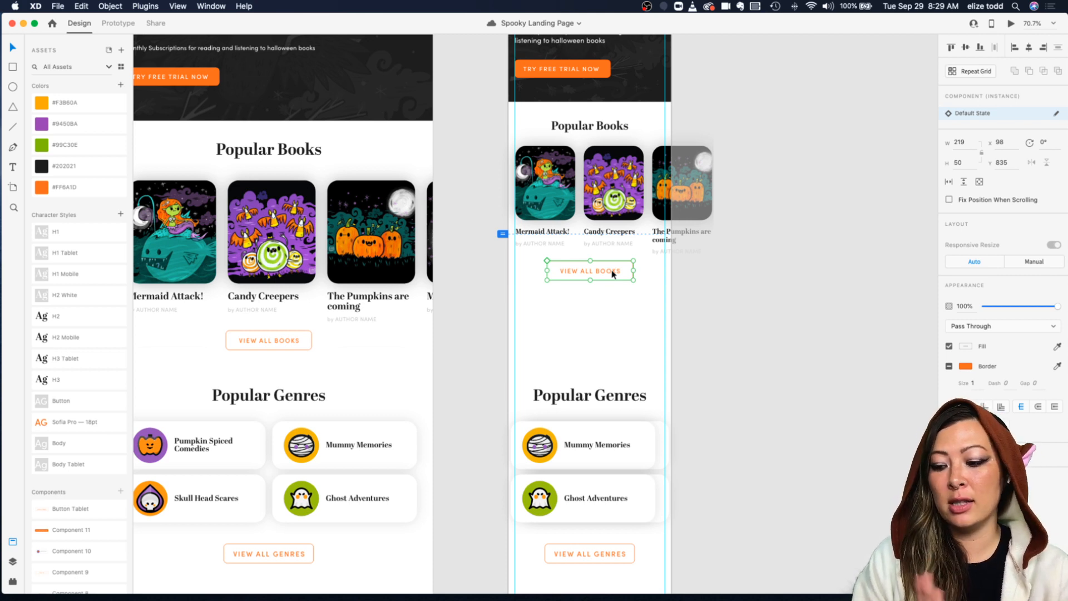
click(598, 296)
click(577, 267)
drag(573, 266, 666, 308)
click(597, 285)
click(585, 301)
drag(548, 309, 514, 309)
key(Escape)
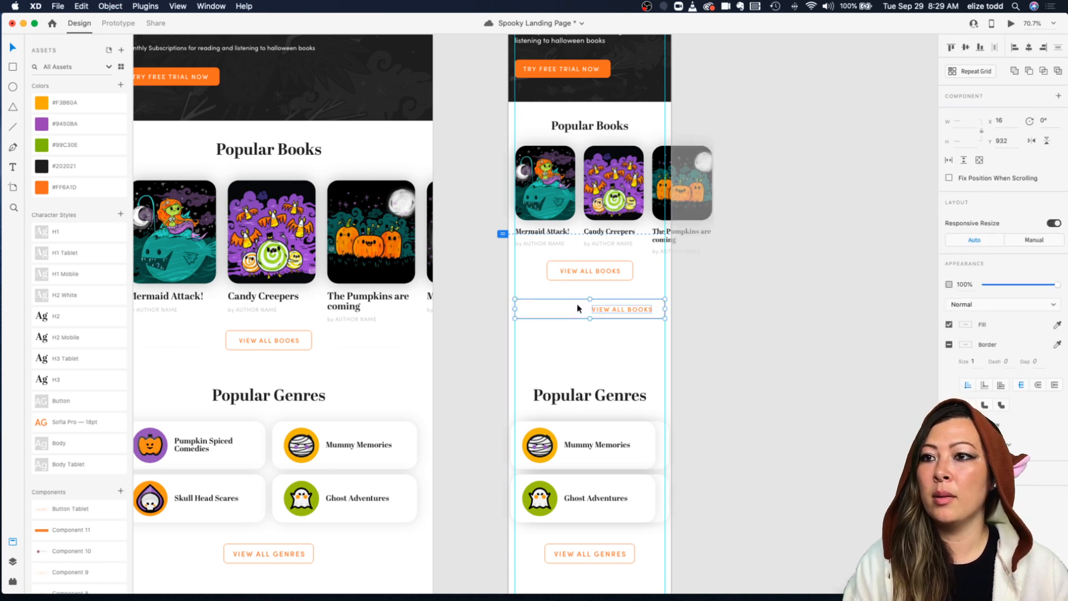
Step: Move the original narrow View All Books button further down the mobile artboard
drag(605, 310, 572, 308)
click(583, 302)
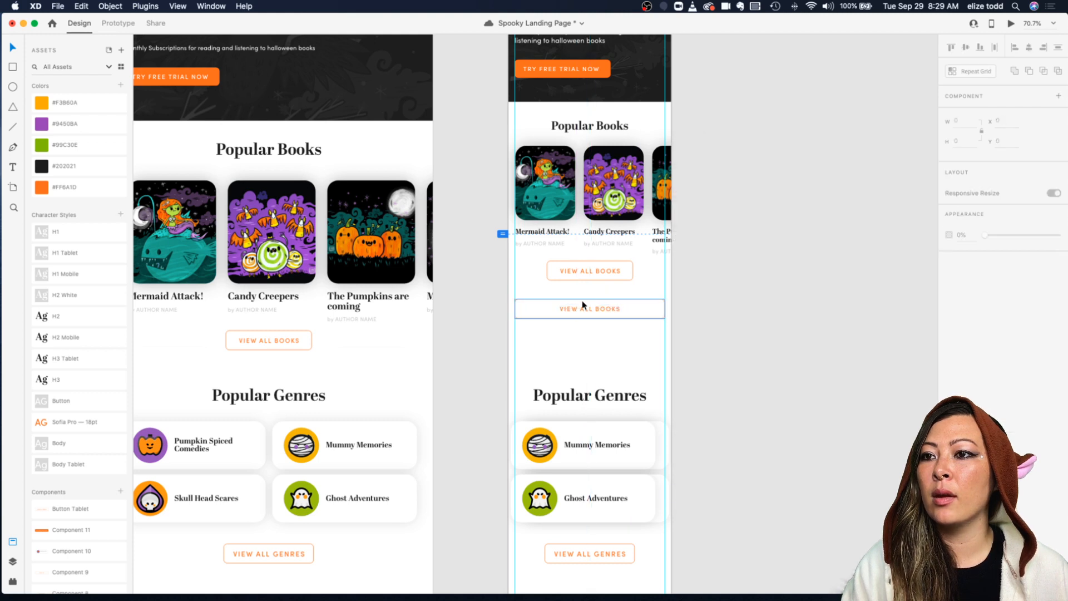
drag(605, 272, 593, 349)
drag(596, 307, 594, 278)
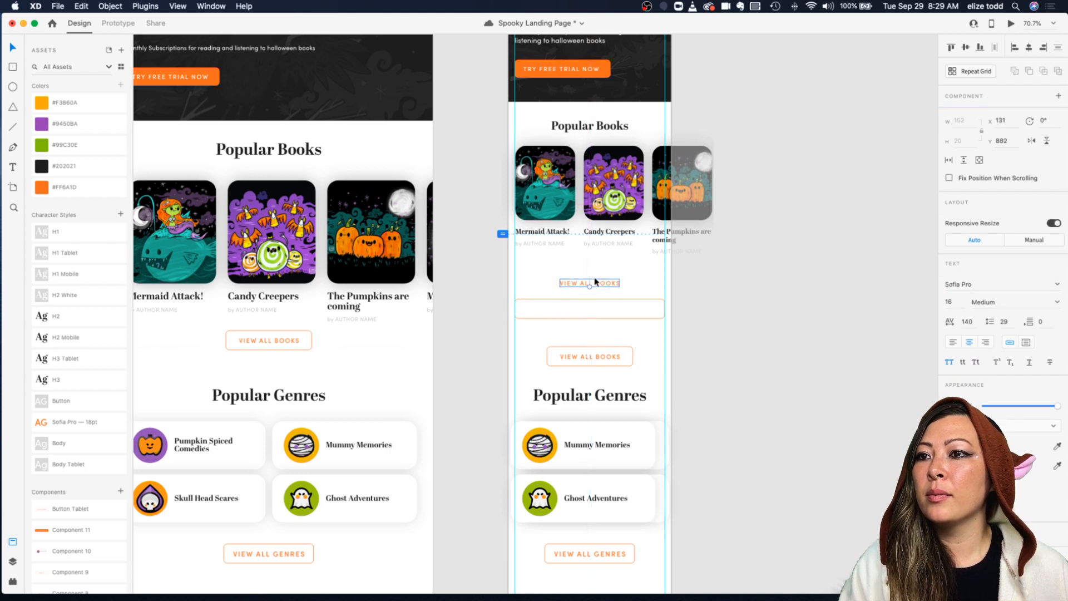
key(super+z)
Step: Move the full-width View All Books button up directly beneath the book grid
click(605, 278)
click(586, 309)
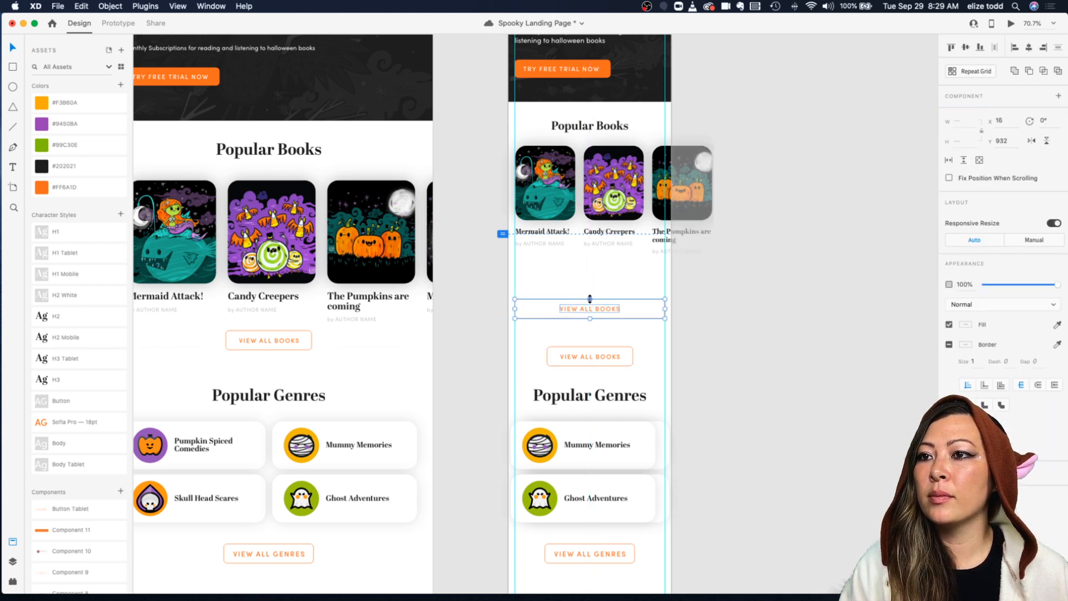
drag(586, 309, 588, 276)
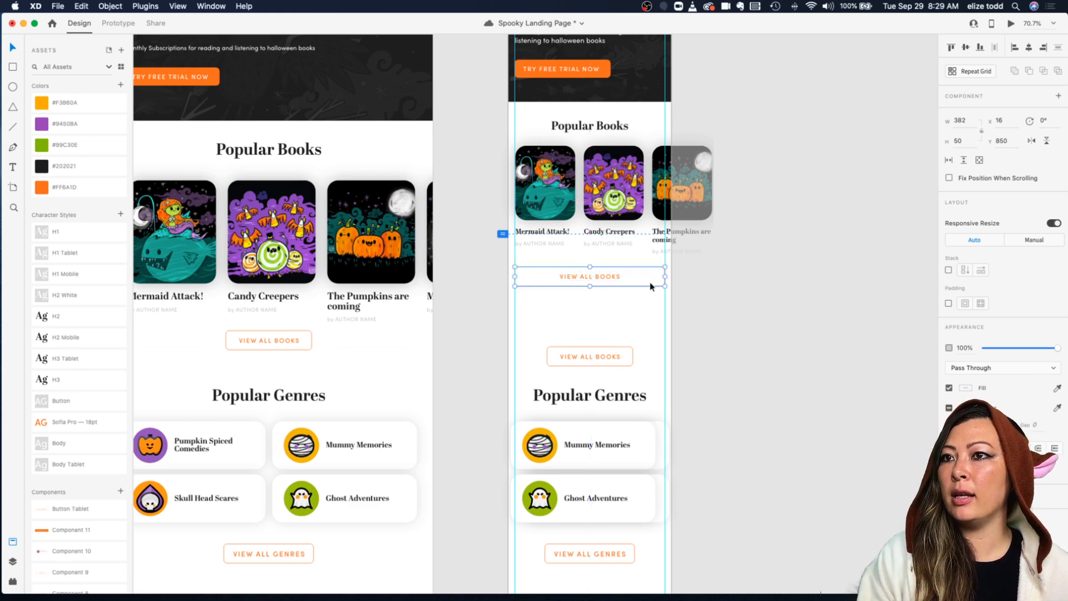
click(700, 273)
Step: Move the narrow View All Books button up just below the full-width one
scroll(700, 273, up, 5)
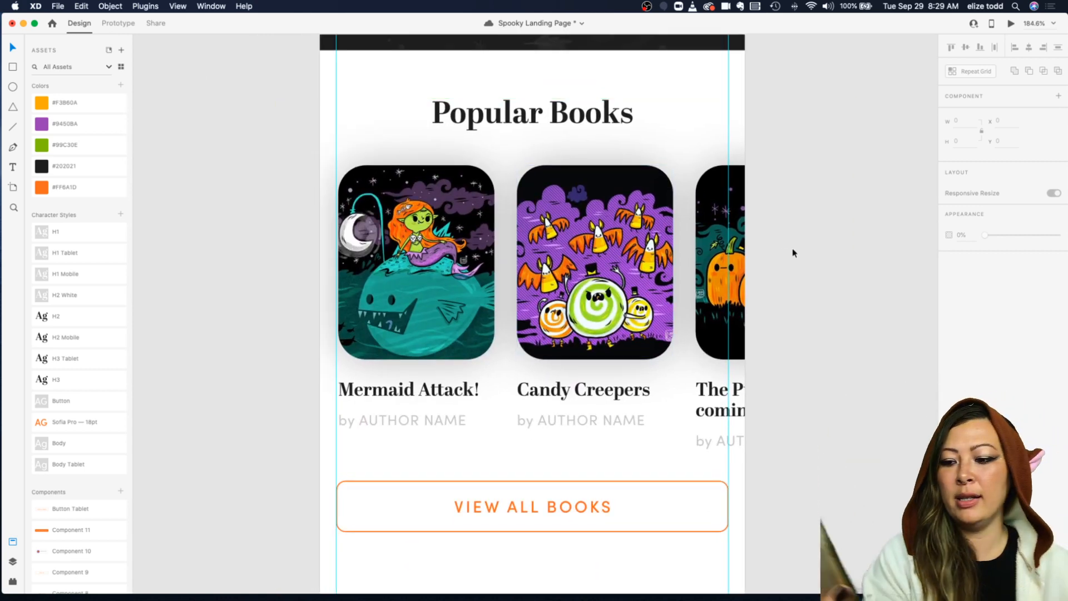
scroll(819, 269, down, 3)
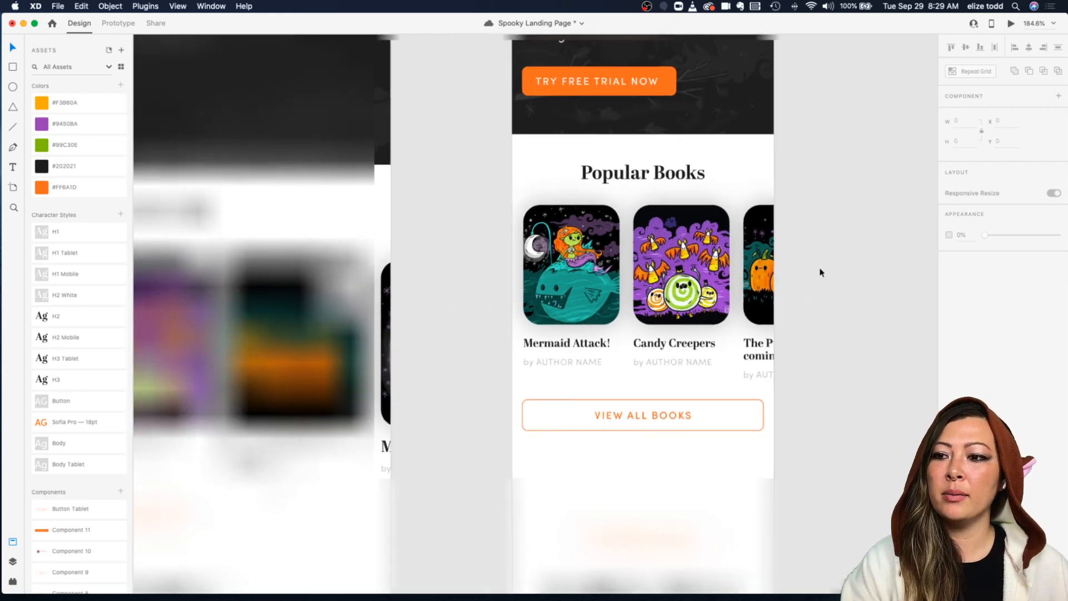
drag(654, 526, 649, 445)
scroll(649, 444, down, 2)
scroll(648, 444, down, 3)
click(649, 463)
scroll(596, 410, down, 4)
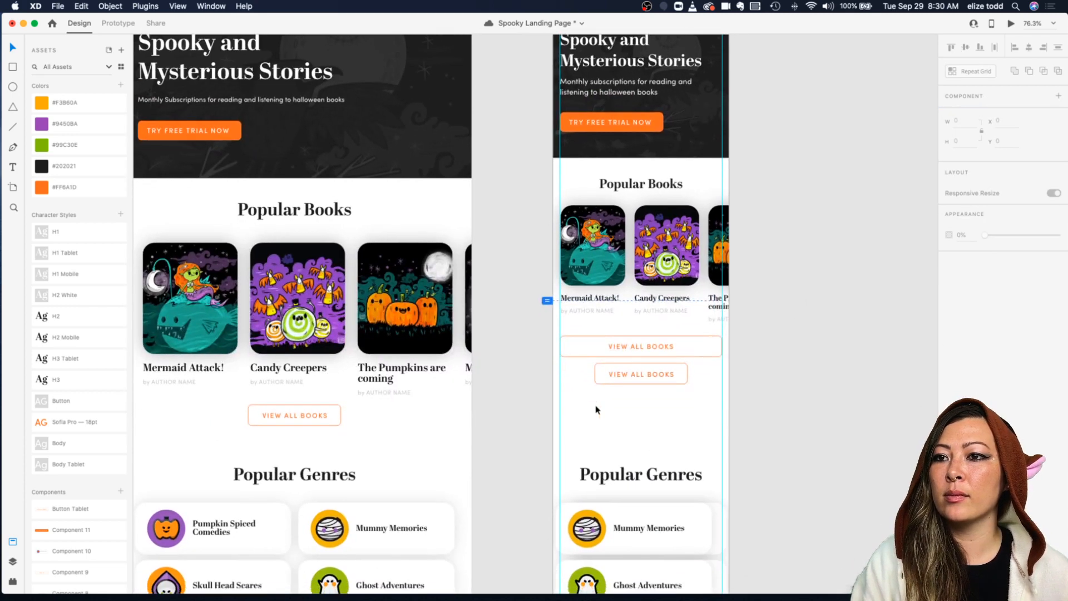
Step: Move the mobile Popular Genres heading up closer to the buttons
click(624, 413)
drag(624, 413, 625, 360)
click(650, 125)
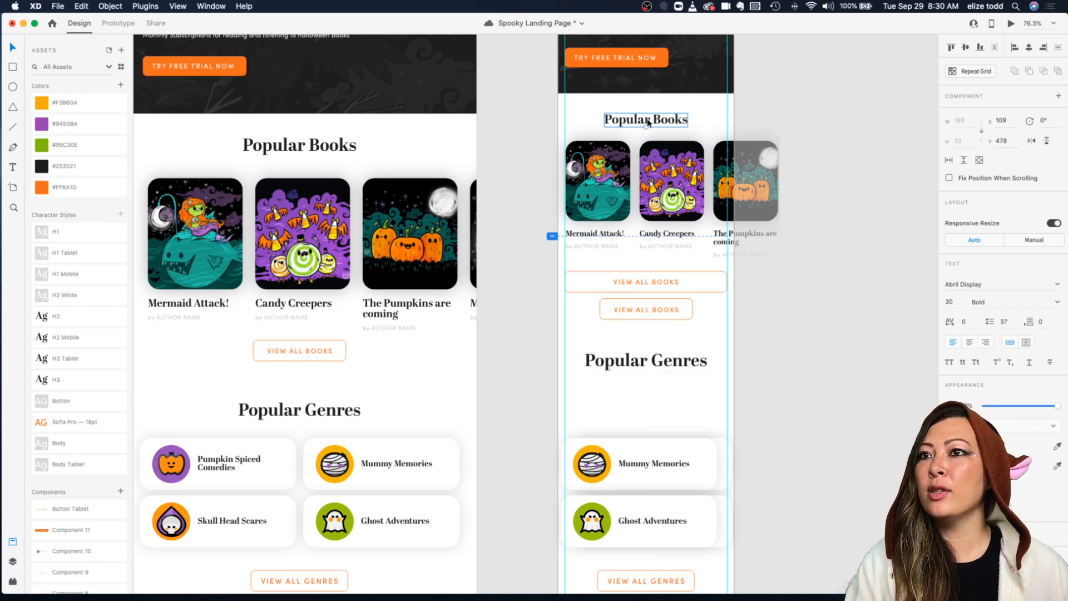
Step: Apply the H2 Mobile character style to the Popular Genres heading and center it horizontally
click(623, 362)
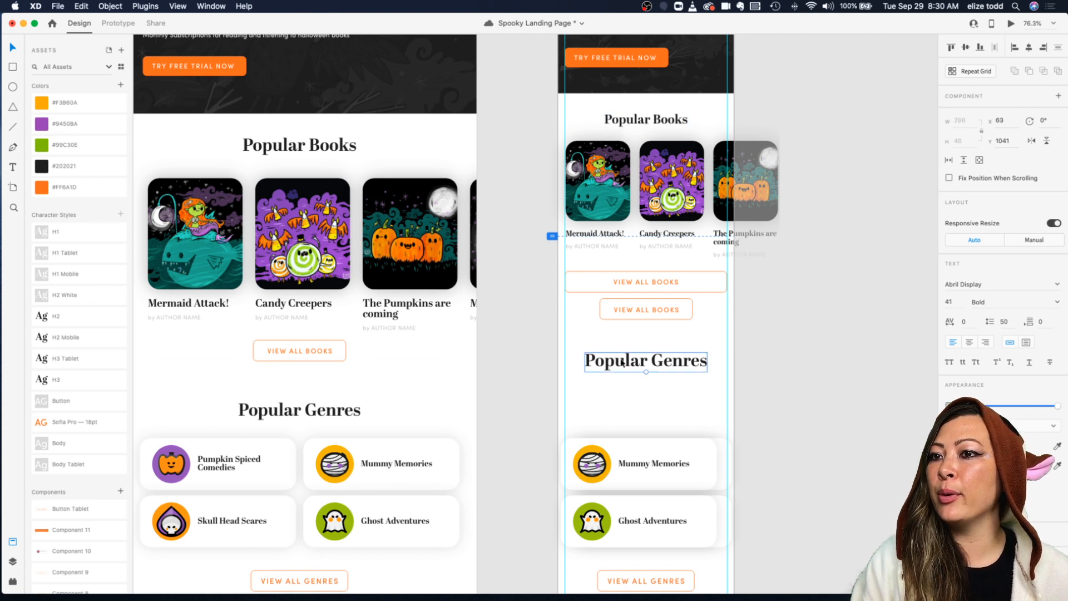
click(86, 338)
mouse_move(649, 362)
mouse_down()
mouse_move(658, 350)
mouse_move(640, 349)
mouse_up()
click(1029, 48)
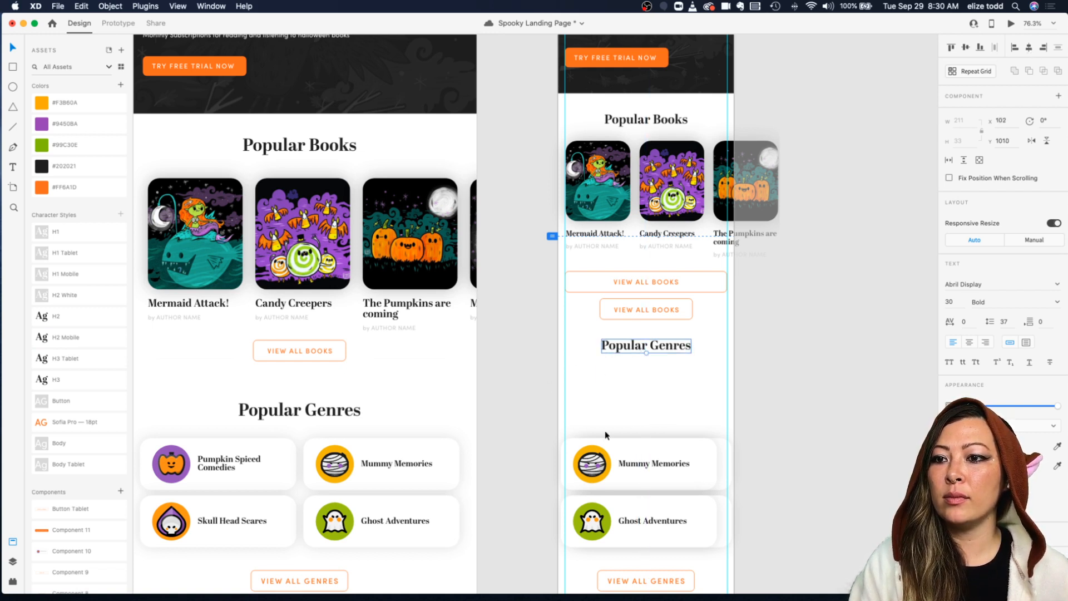
click(606, 456)
scroll(607, 456, down, 5)
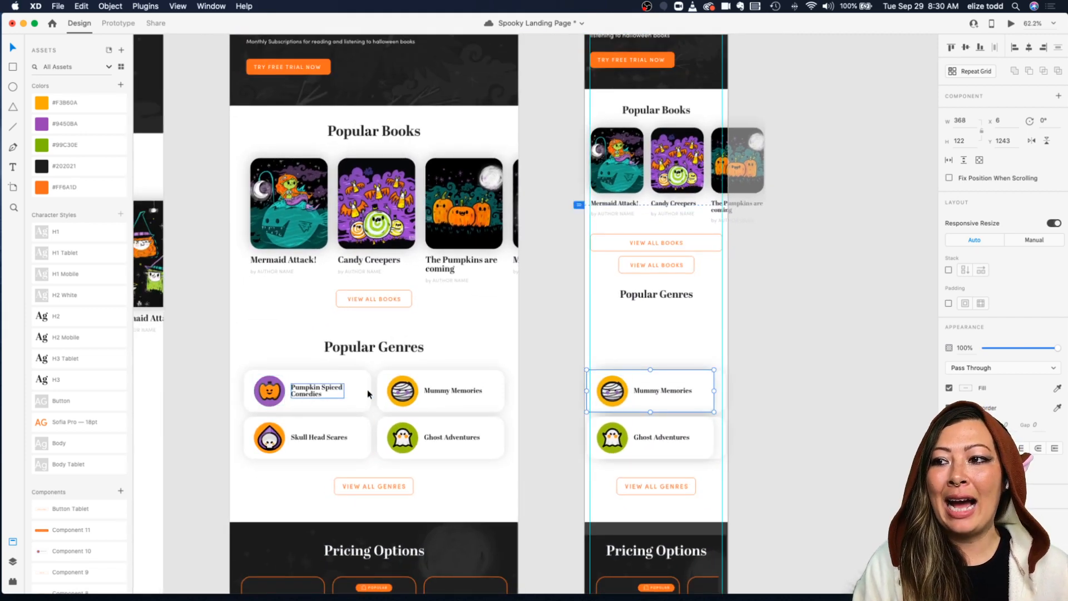
scroll(402, 390, up, 5)
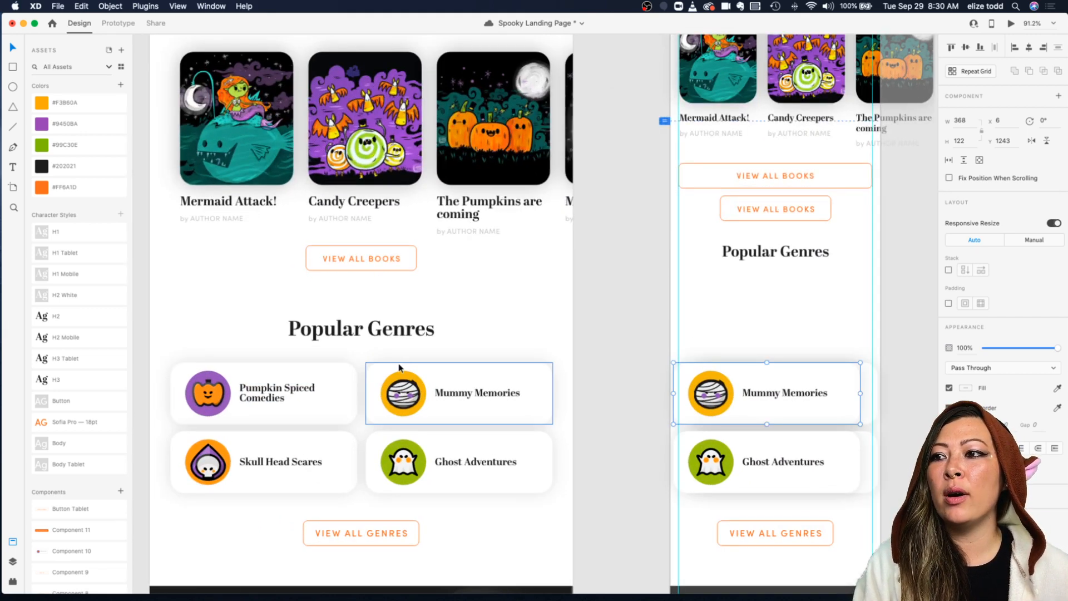
scroll(404, 368, down, 4)
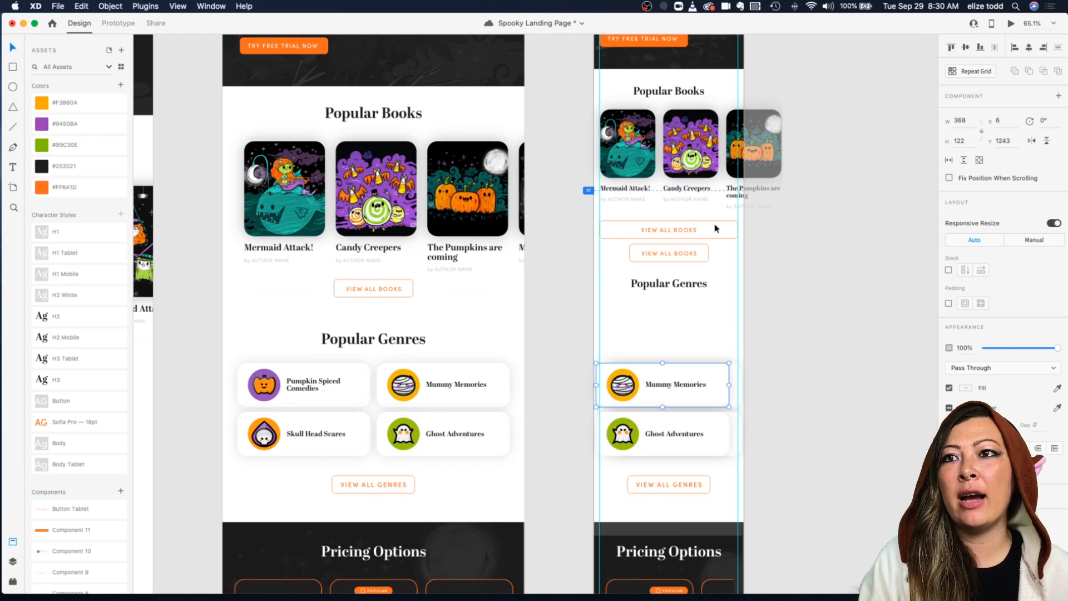
scroll(638, 121, up, 5)
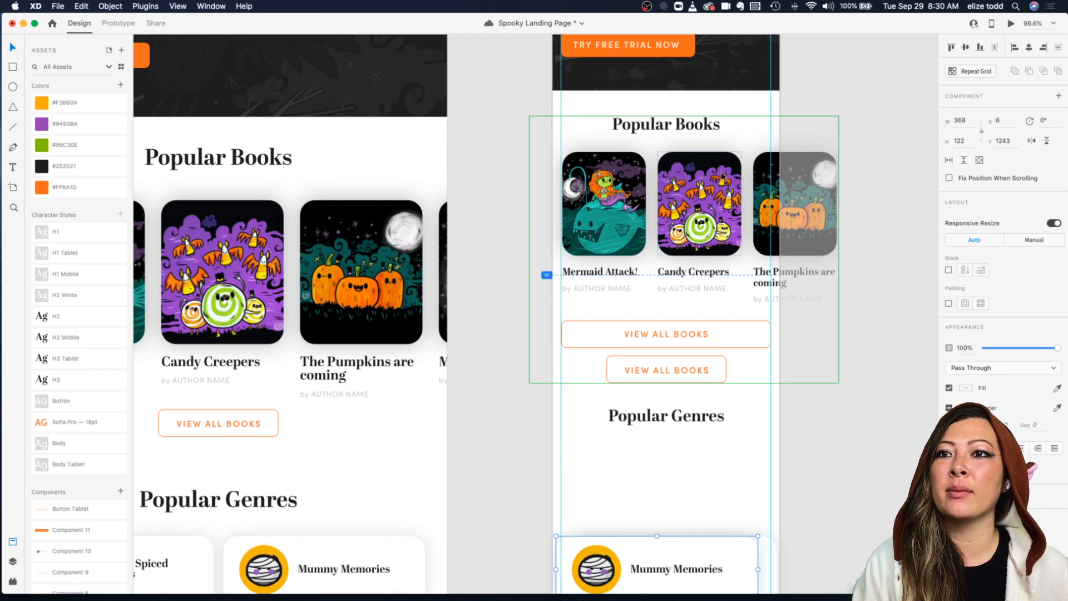
drag(693, 175, 707, 175)
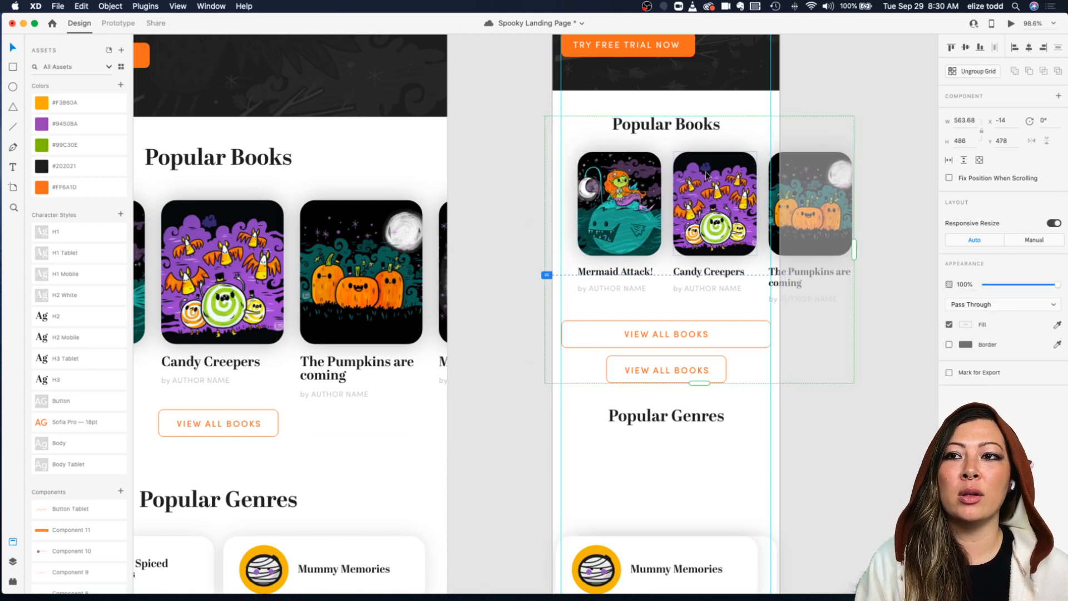
key(super+z)
Step: Try to resize and reposition the Mummy Memories genre card on the mobile artboard
scroll(706, 175, down, 5)
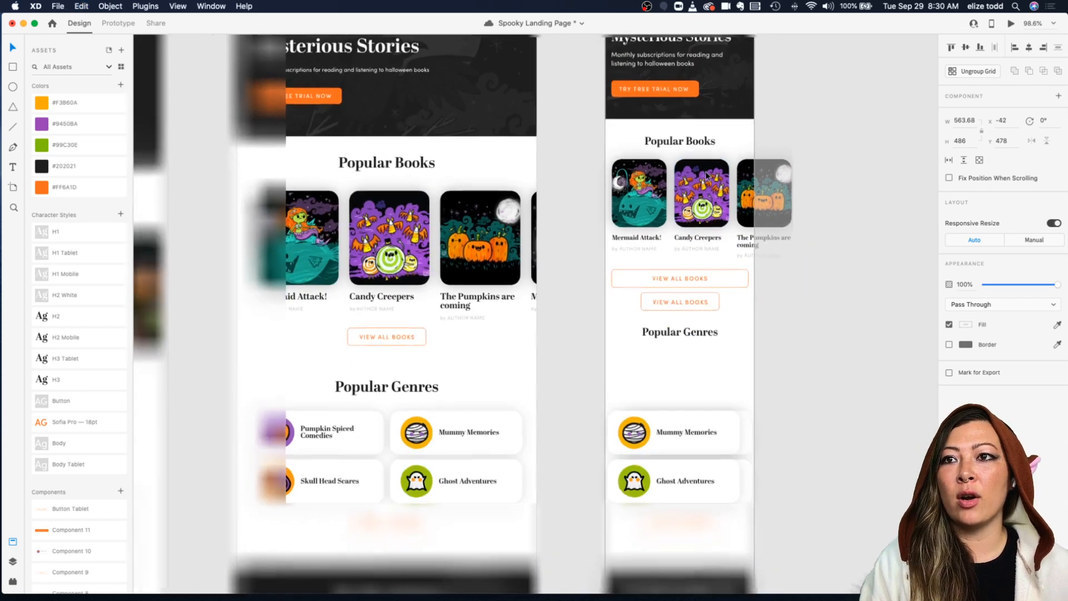
click(821, 312)
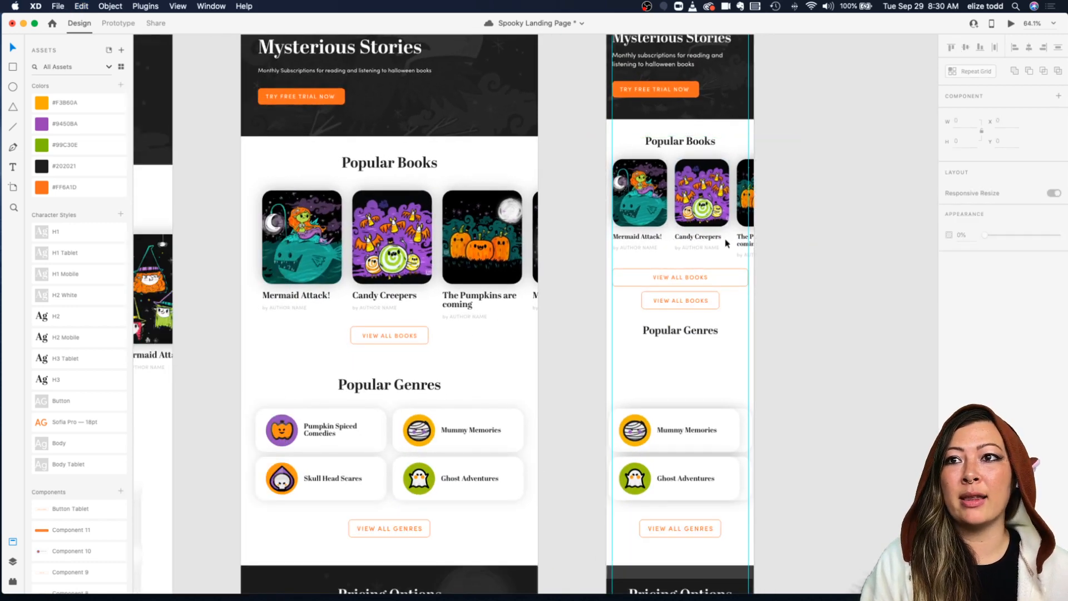
scroll(379, 412, down, 2)
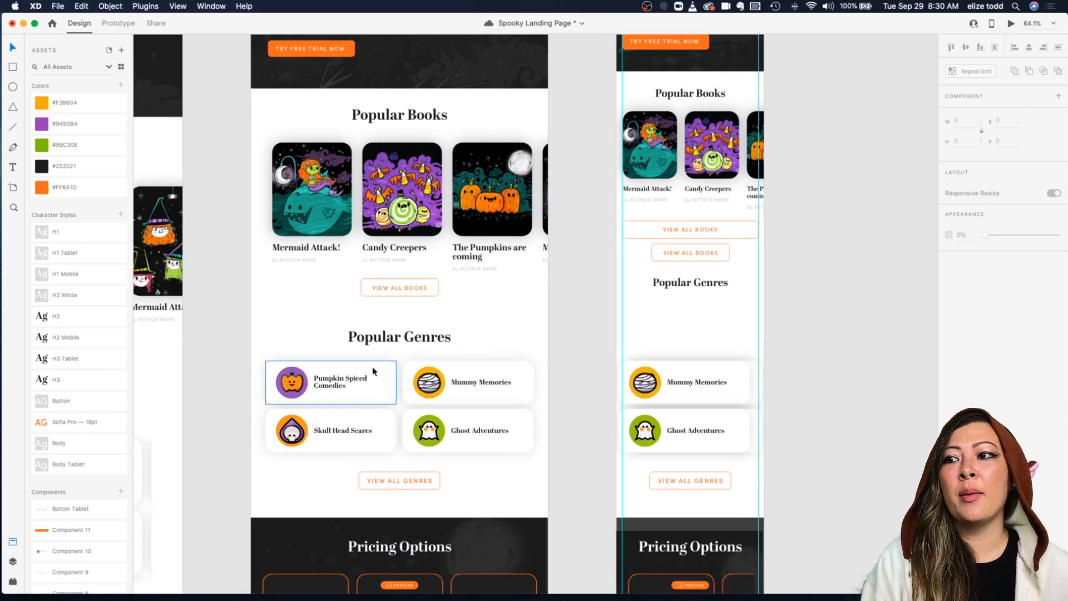
click(725, 376)
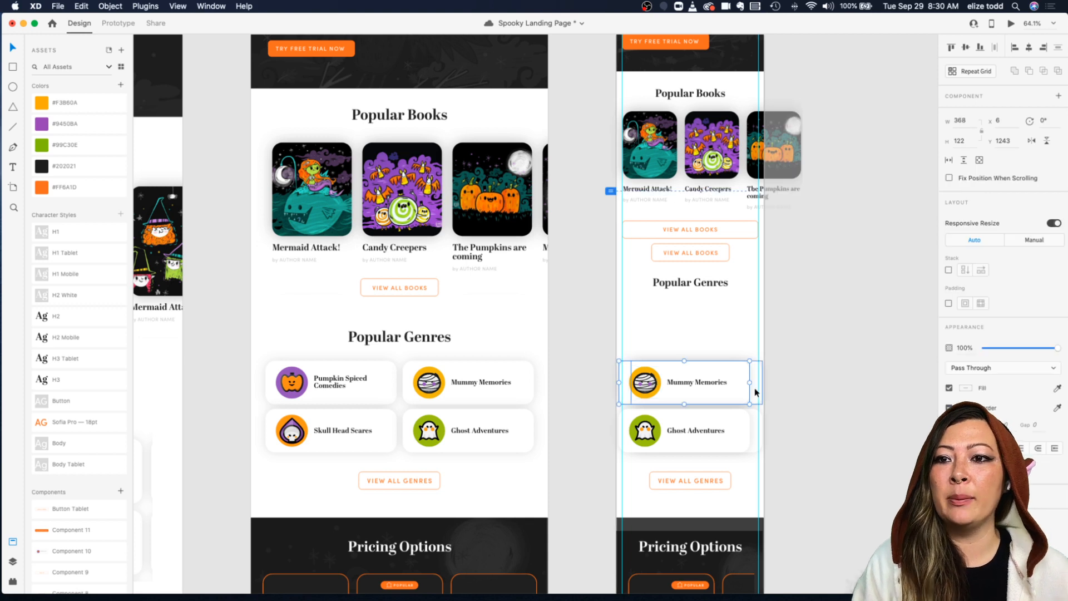
drag(750, 382, 717, 384)
key(super+z)
click(733, 348)
double_click(717, 376)
drag(657, 405, 658, 445)
key(super+z)
key(super+z)
scroll(795, 375, down, 3)
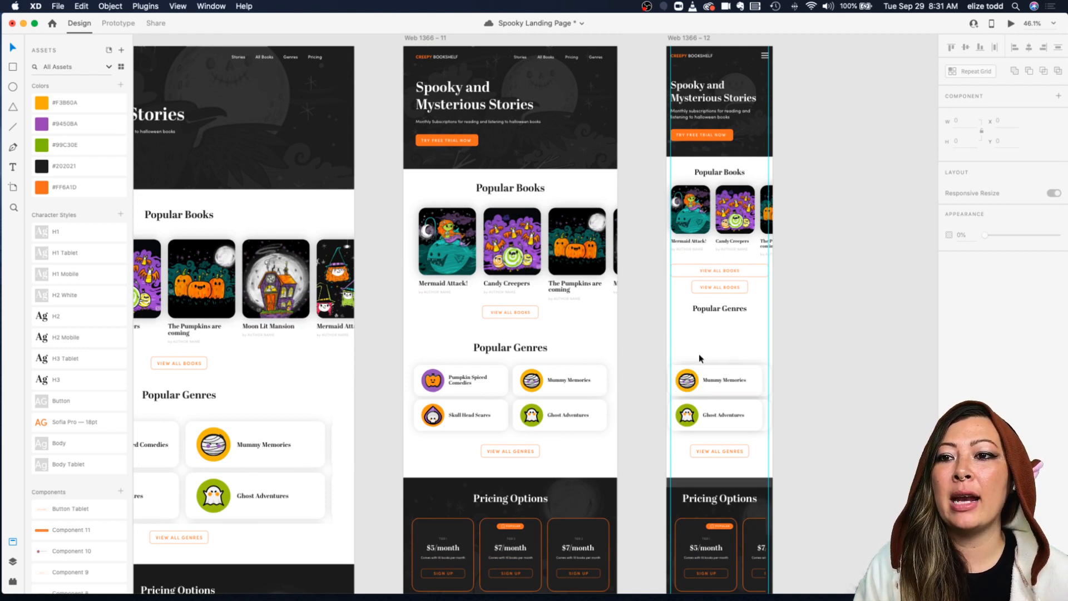
Step: Move the Mummy Memories genre card up directly beneath the mobile Popular Genres heading
click(699, 383)
drag(700, 383, 701, 337)
scroll(700, 335, up, 3)
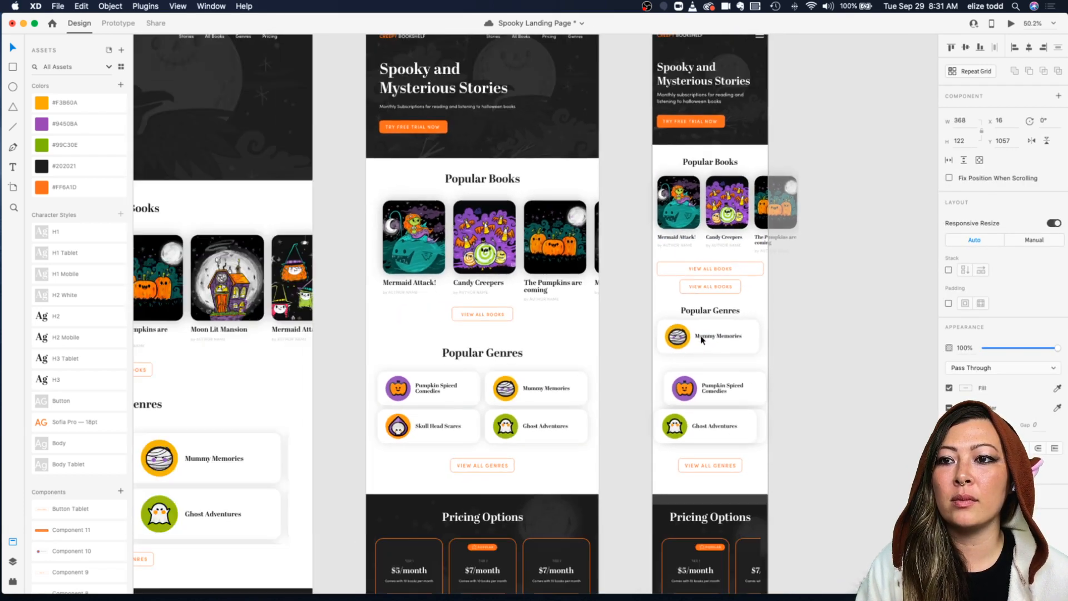
Step: Arrange the remaining genre cards into a single vertical column below the Mummy Memories card on the mobile artboard
drag(694, 379, 692, 379)
drag(703, 429, 703, 460)
drag(701, 374, 705, 456)
scroll(717, 424, down, 2)
drag(685, 303, 686, 313)
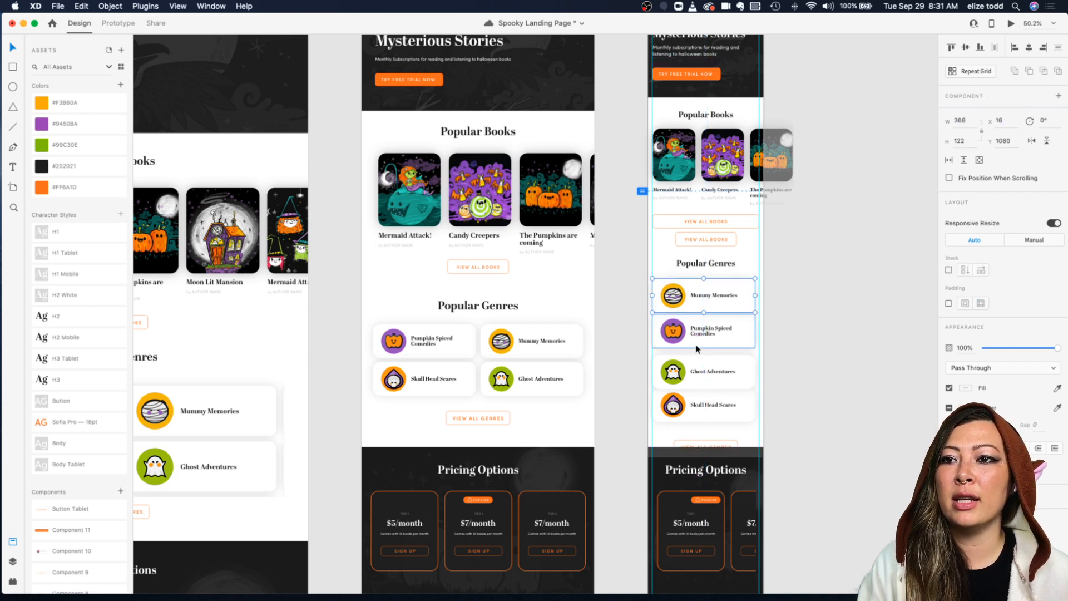
click(696, 343)
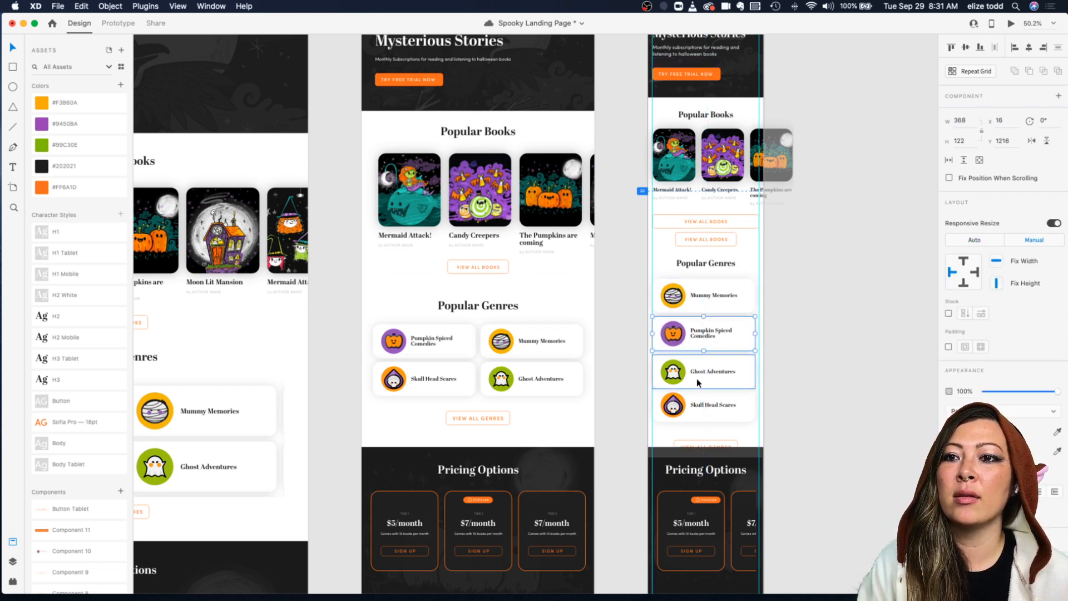
click(804, 296)
Step: Save the document
scroll(804, 296, down, 2)
scroll(804, 296, up, 5)
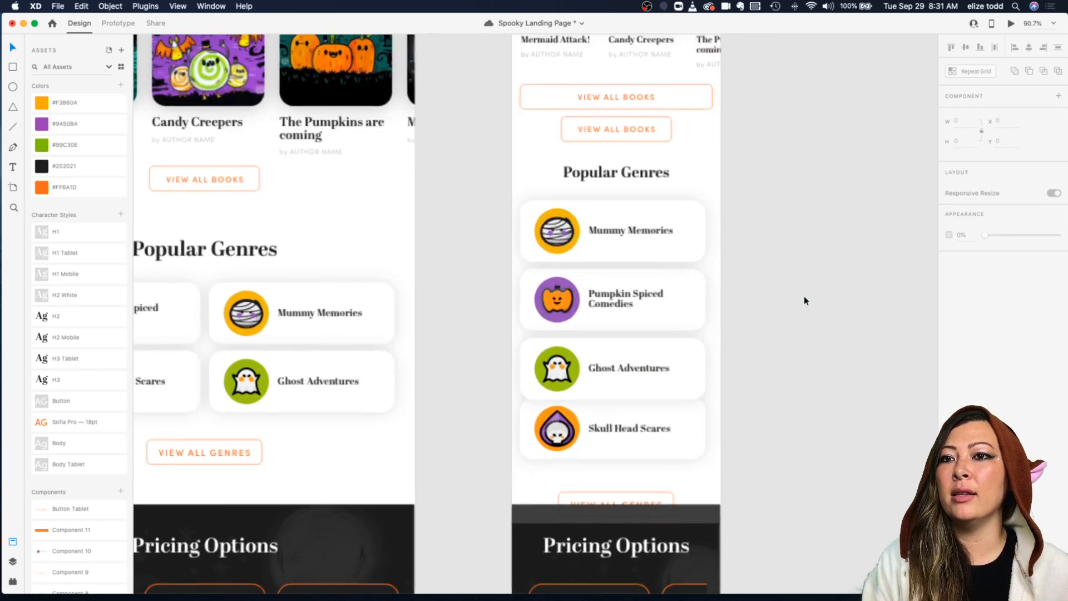
scroll(803, 296, left, 2)
scroll(804, 296, up, 1)
click(706, 262)
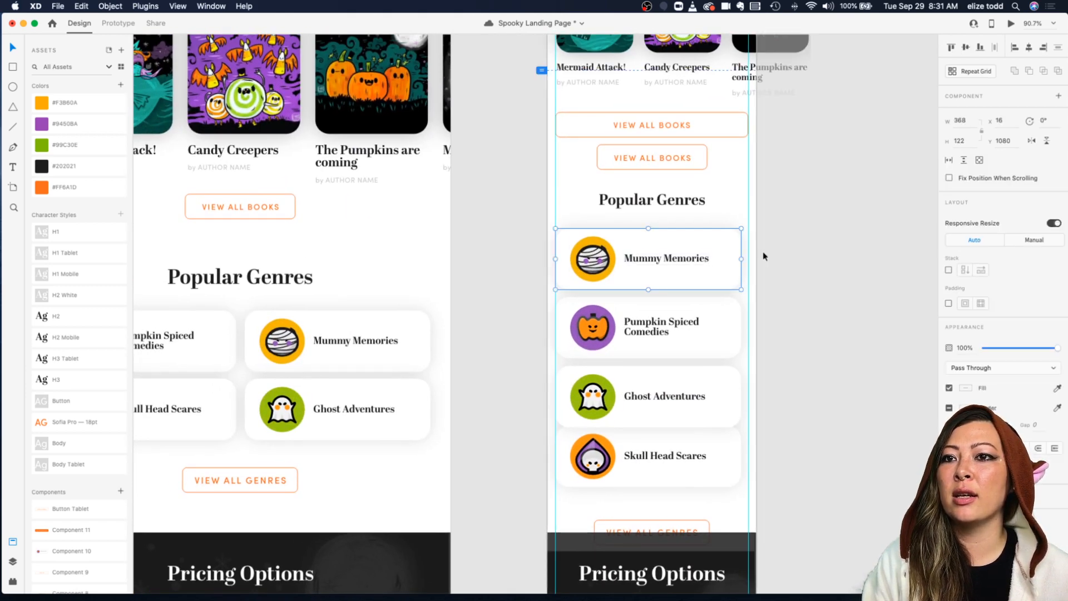
scroll(764, 255, down, 3)
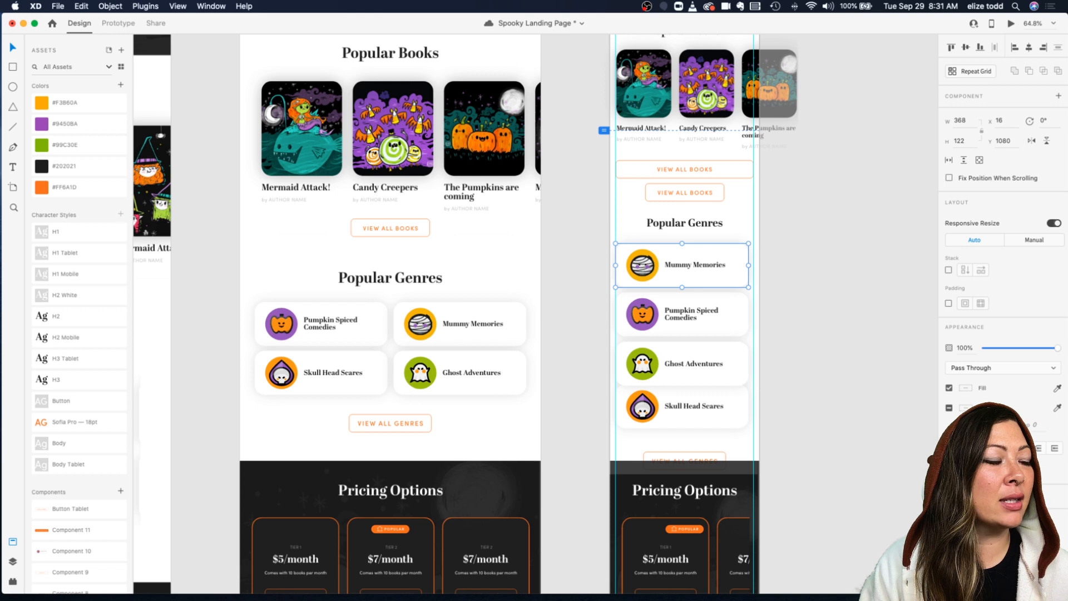
key(super+s)
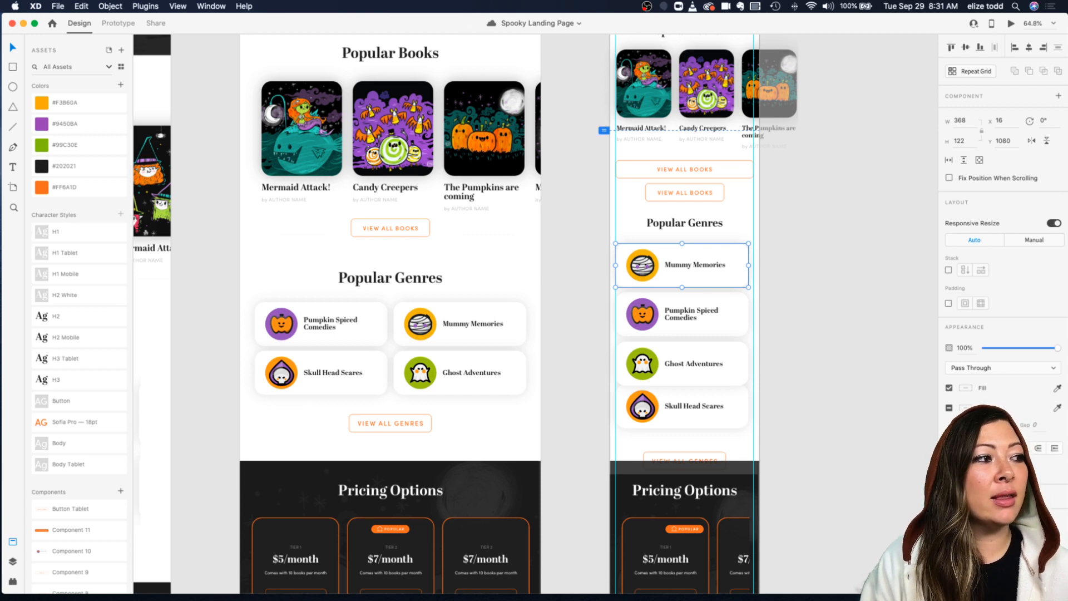
Step: Select the mobile artboard and turn on its layout grid
click(782, 338)
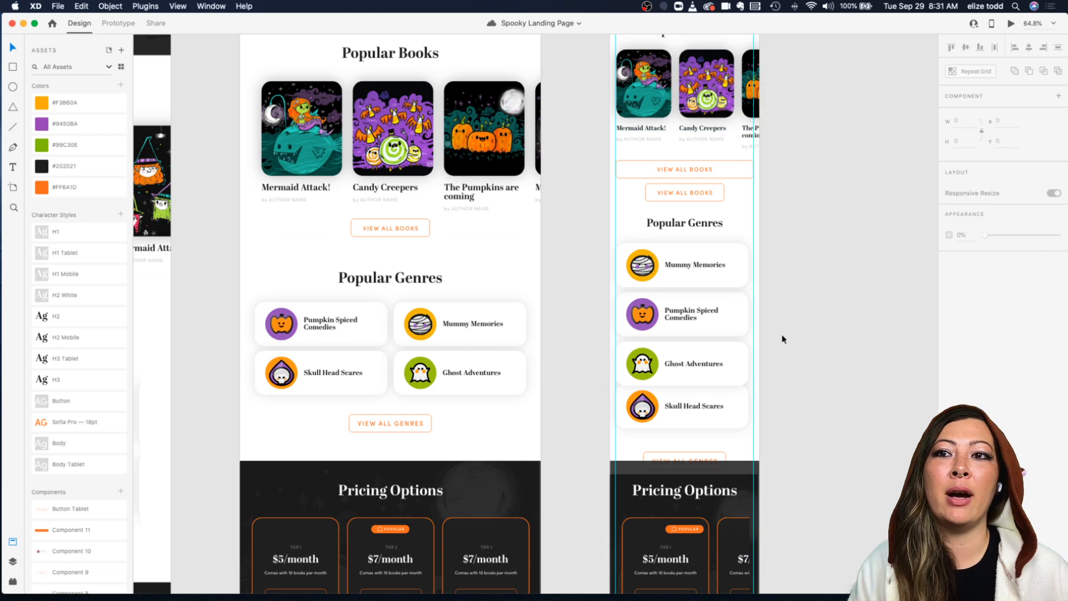
scroll(783, 337, down, 4)
scroll(781, 335, up, 4)
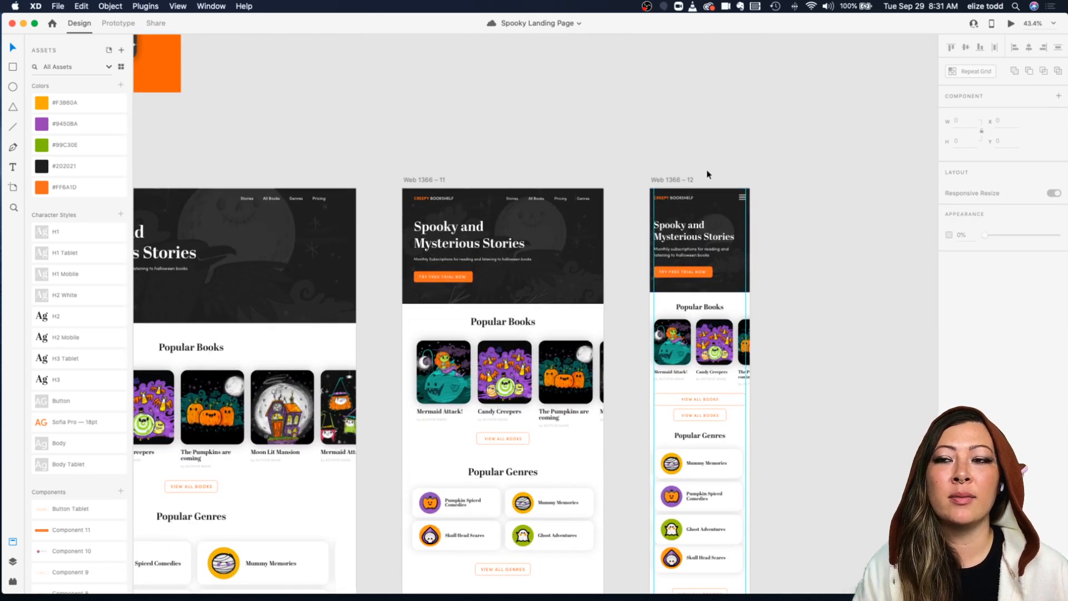
scroll(707, 169, down, 2)
scroll(676, 136, down, 2)
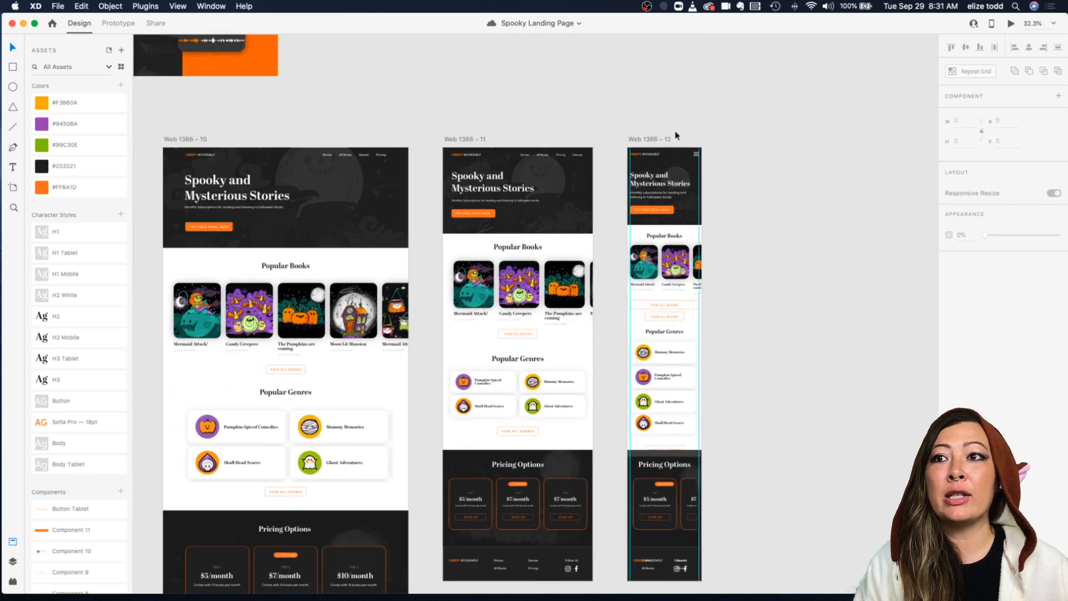
click(643, 143)
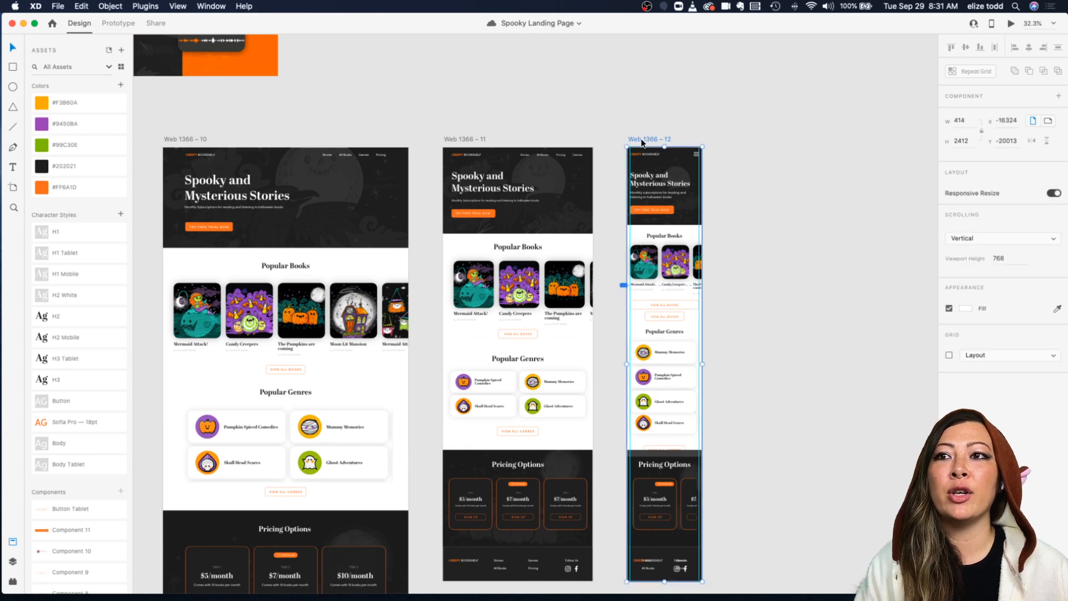
scroll(629, 223, right, 3)
scroll(629, 223, down, 2)
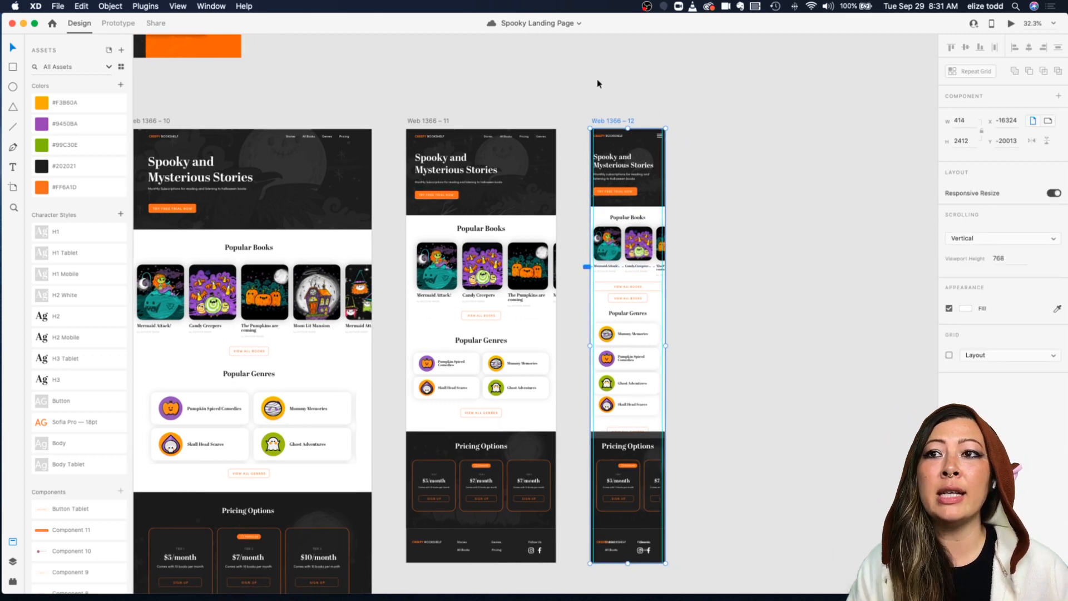
click(949, 356)
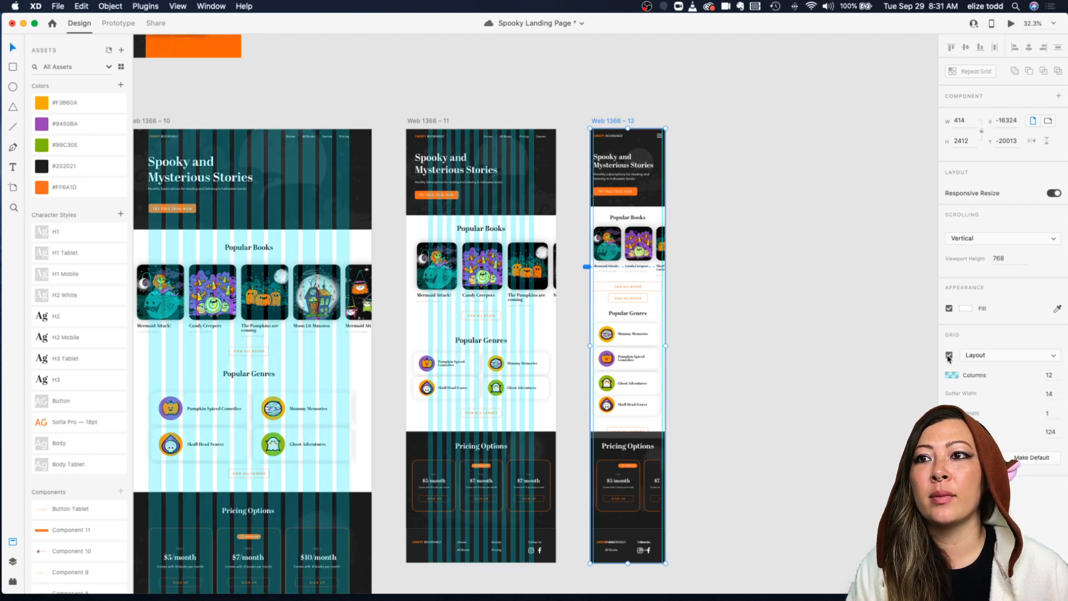
Step: Set the mobile artboard's layout grid to 4 columns
scroll(660, 109, right, 5)
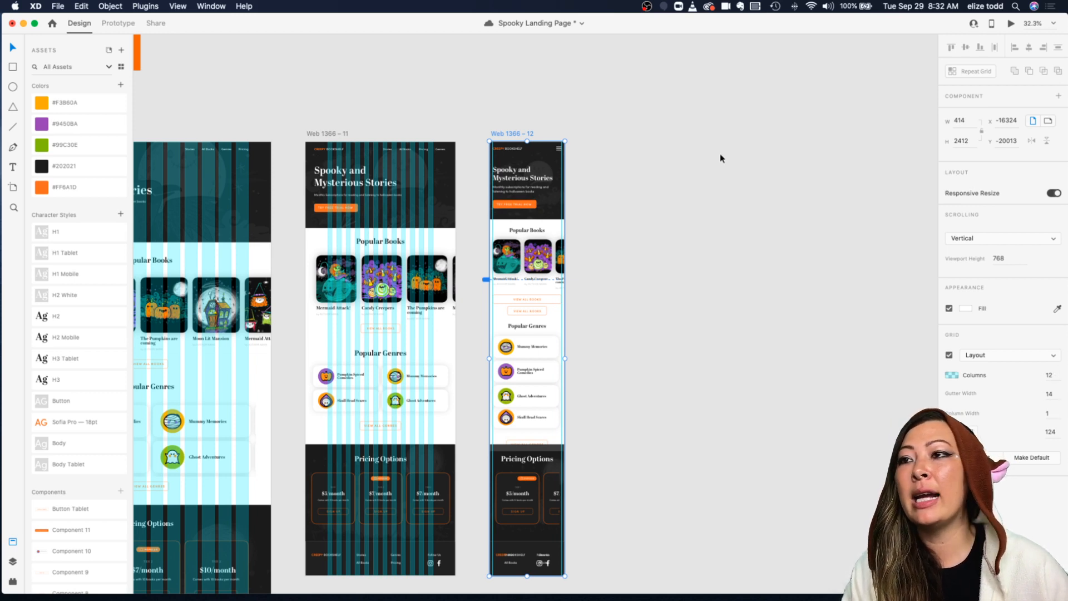
click(511, 139)
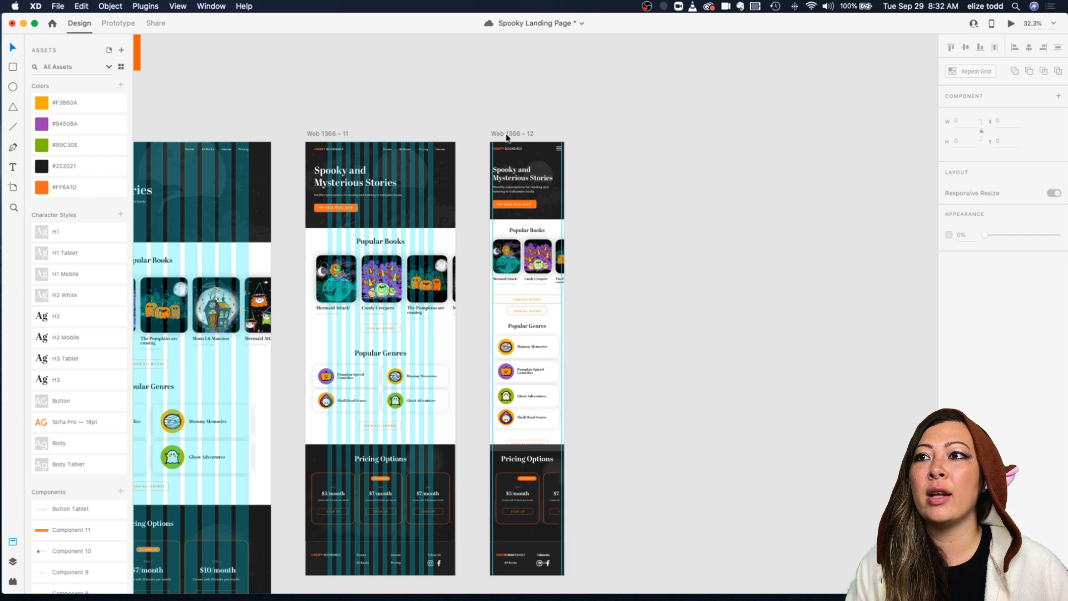
click(501, 135)
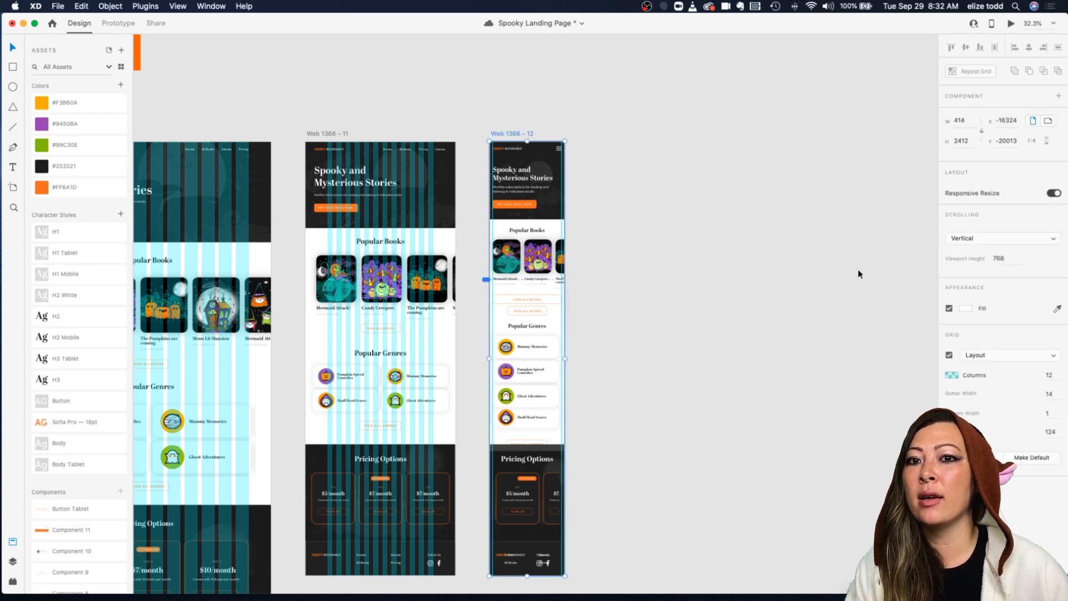
click(1056, 378)
text(4)
key(Return)
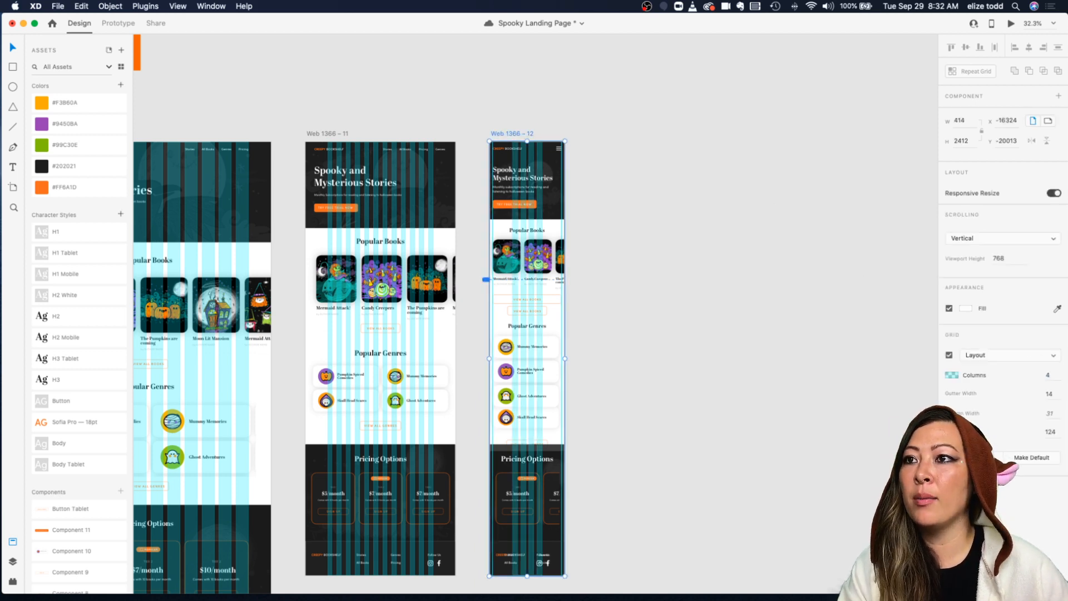
Step: Try gutter widths of 34 and then 40 for the mobile layout grid
click(1055, 395)
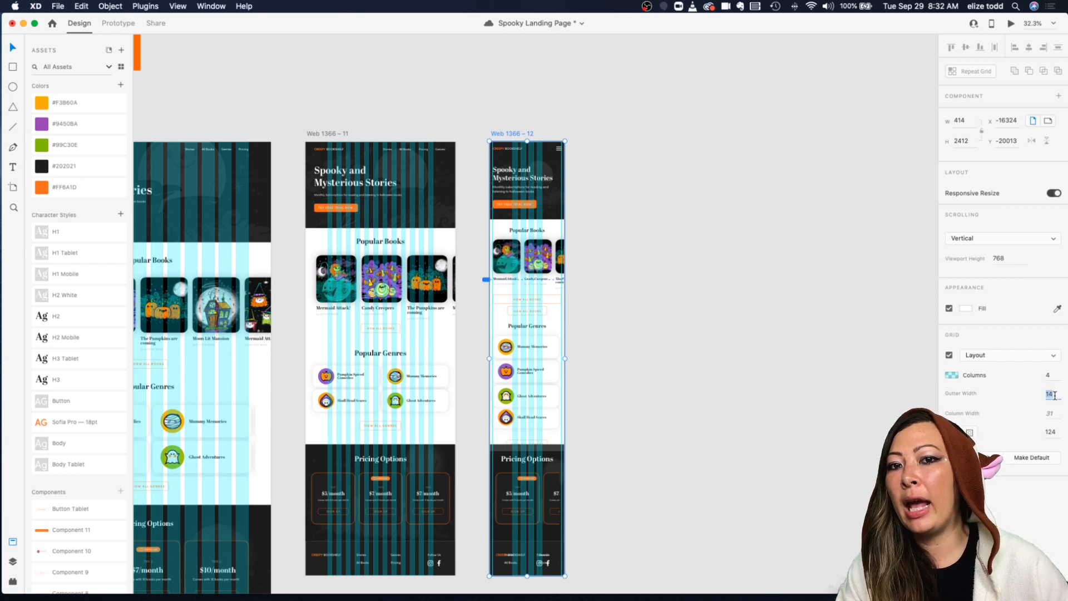
text(34)
key(Return)
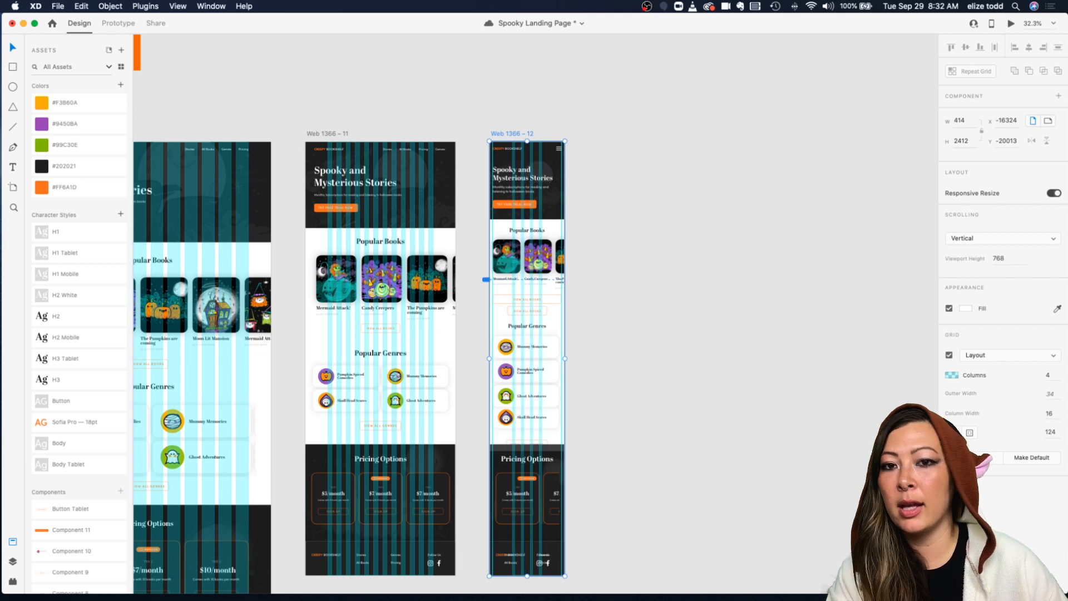
click(1053, 394)
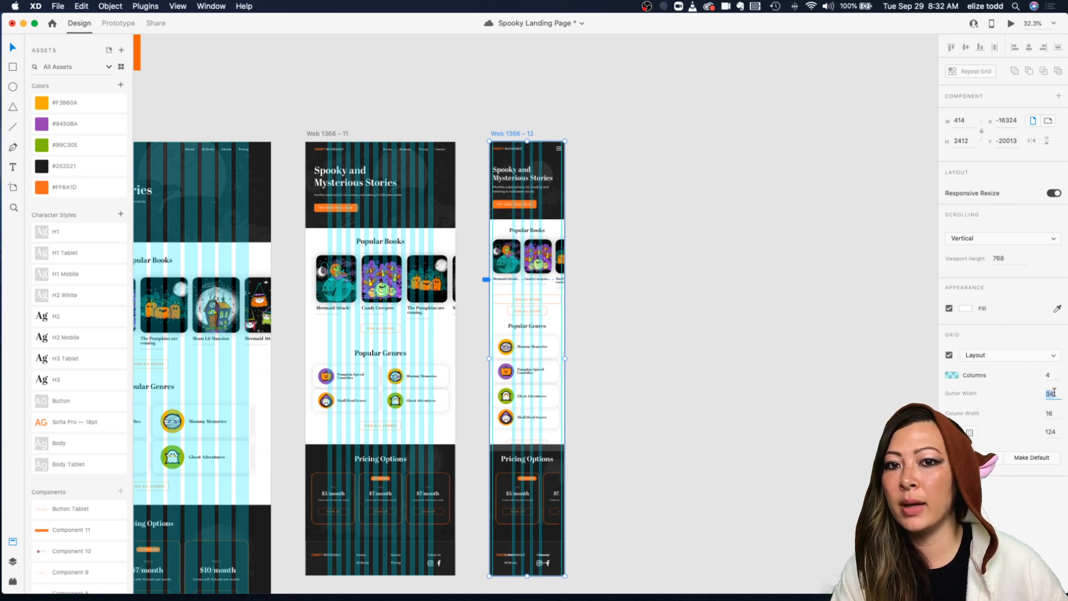
text(40)
key(Return)
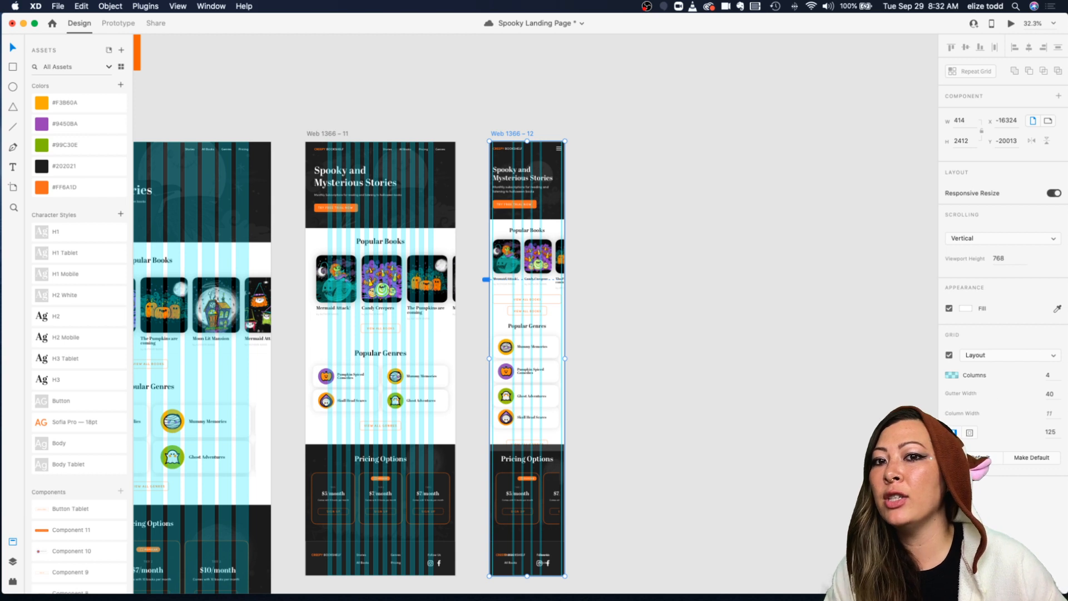
Step: Set the mobile layout grid's gutter width to 16
click(1053, 394)
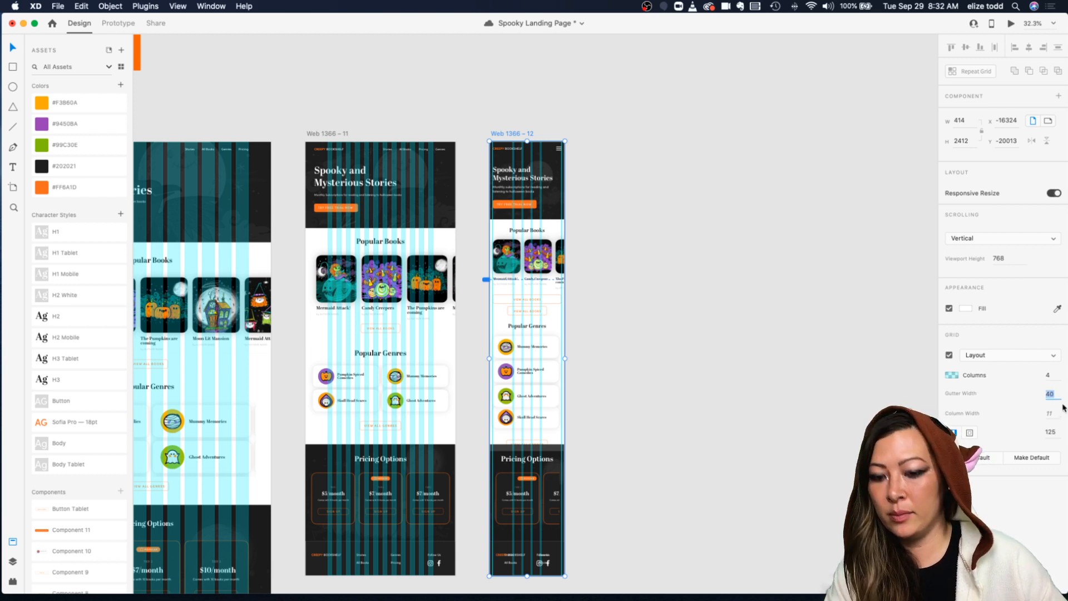
text(16)
key(Return)
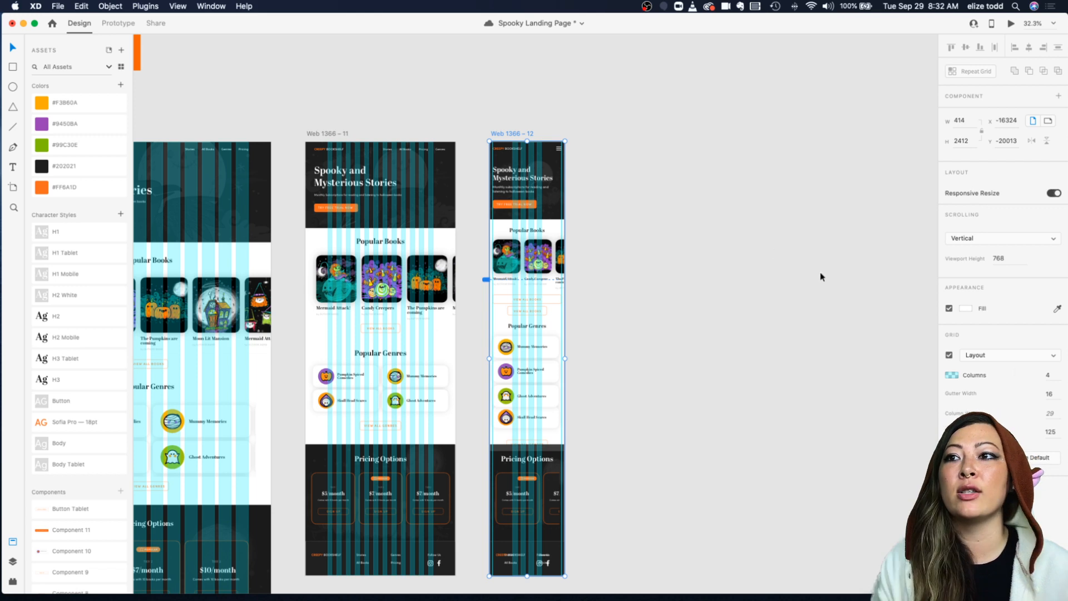
Step: Hide the layout grid on the mobile artboard
click(703, 222)
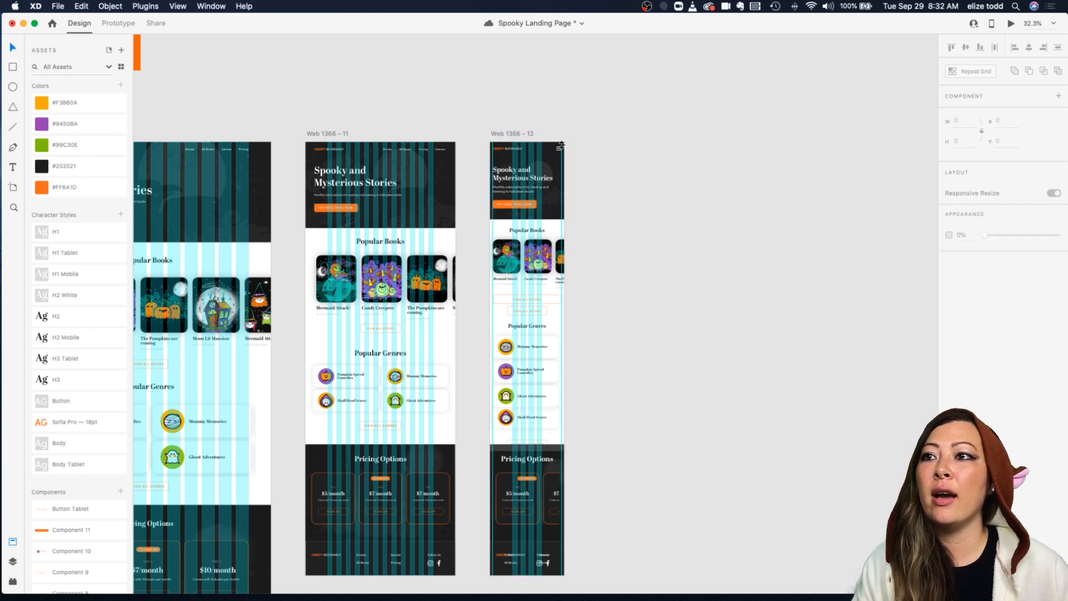
click(523, 134)
click(949, 356)
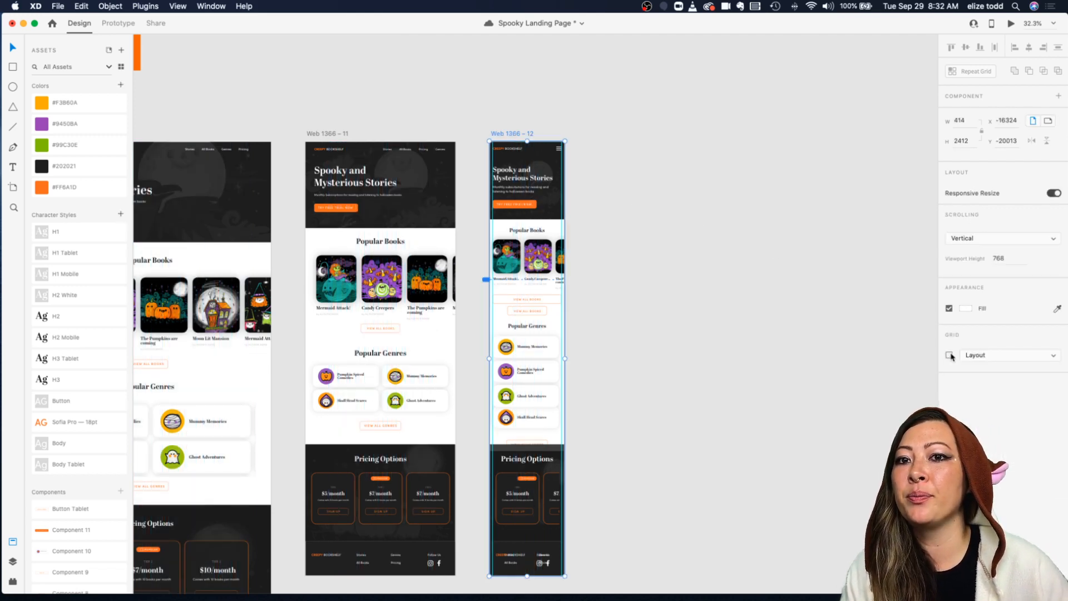
click(699, 242)
scroll(570, 186, up, 5)
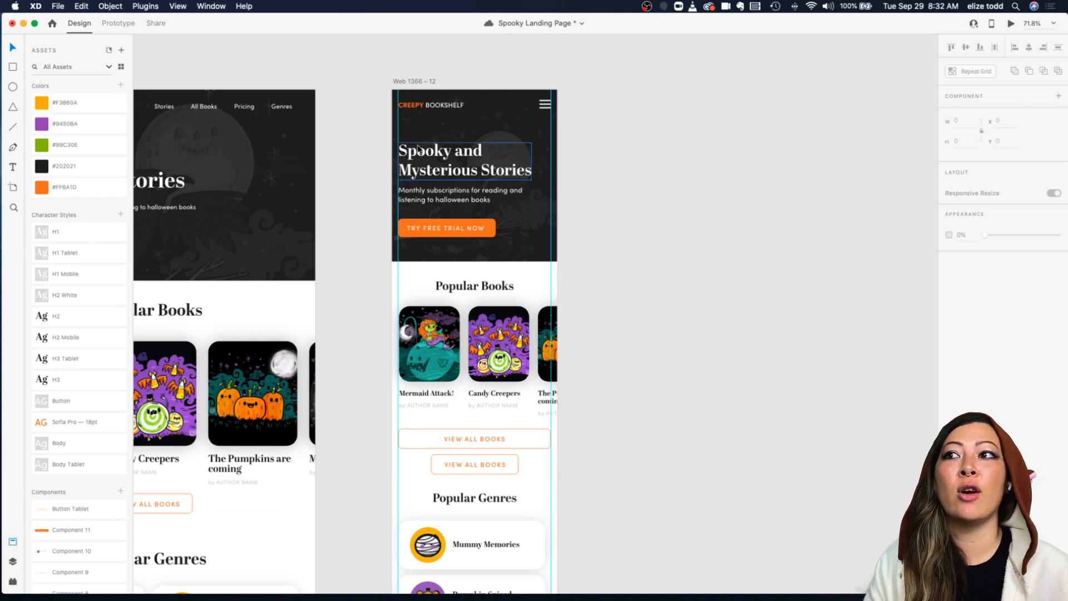
Step: Switch to the browser and read the Material Design Responsive layout grid page on columns, gutters and margins
mouse_move(308, 584)
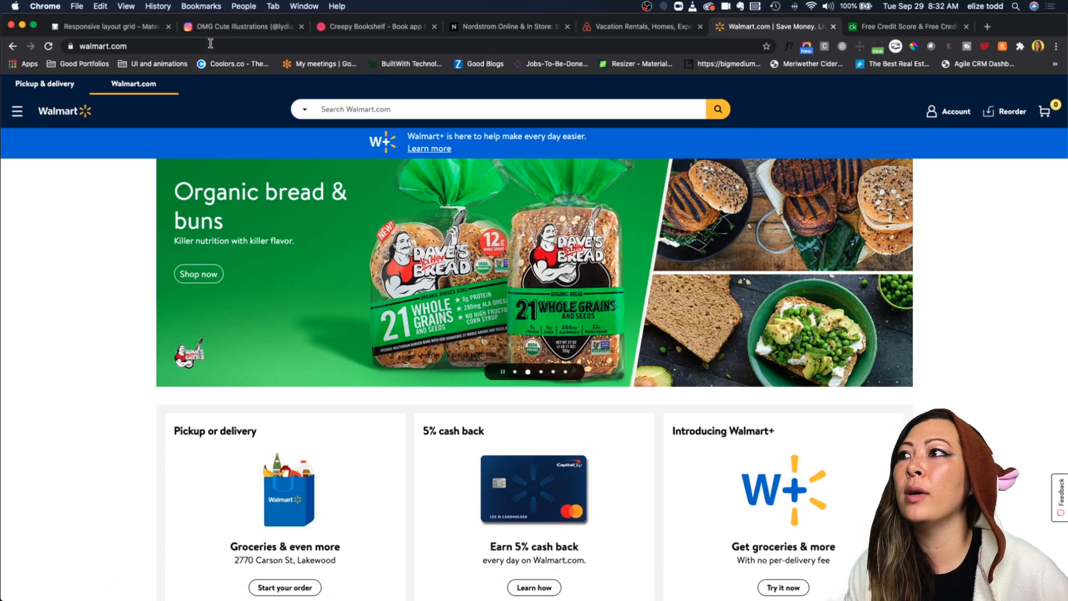
click(104, 27)
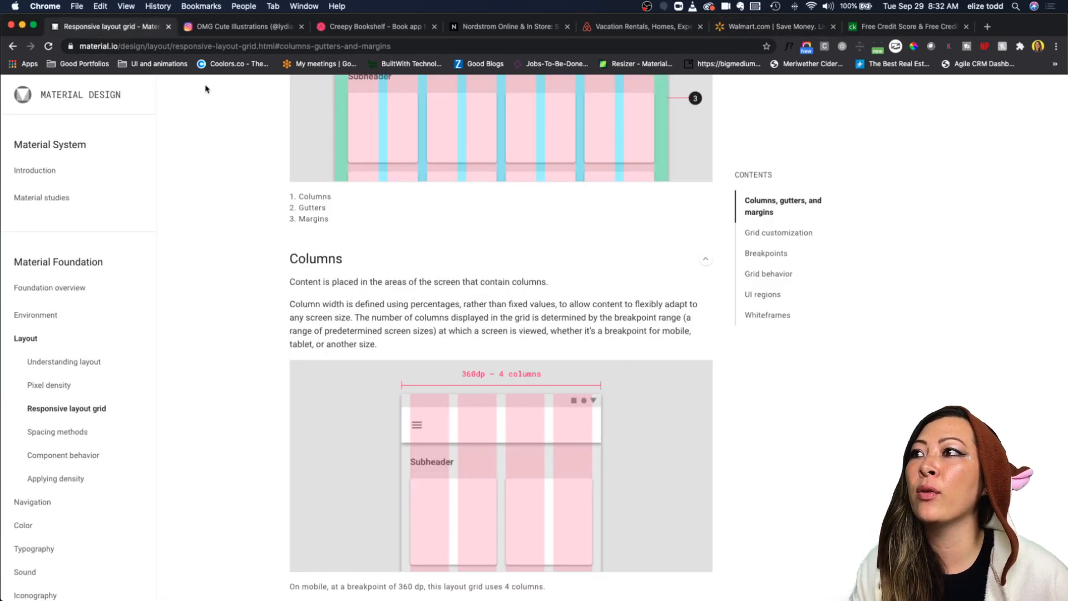
click(419, 45)
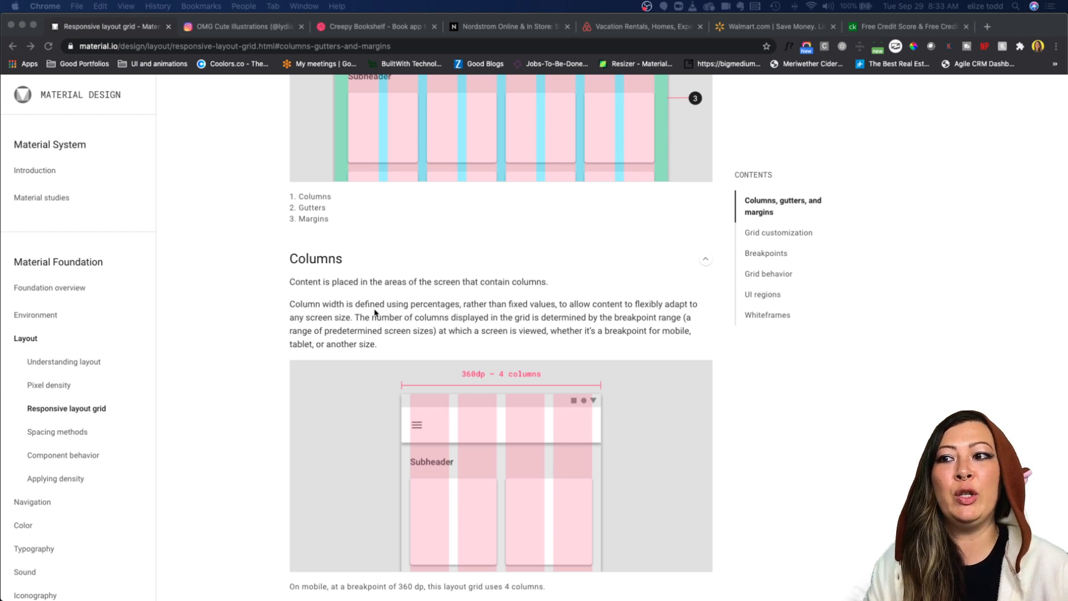
scroll(338, 298, up, 8)
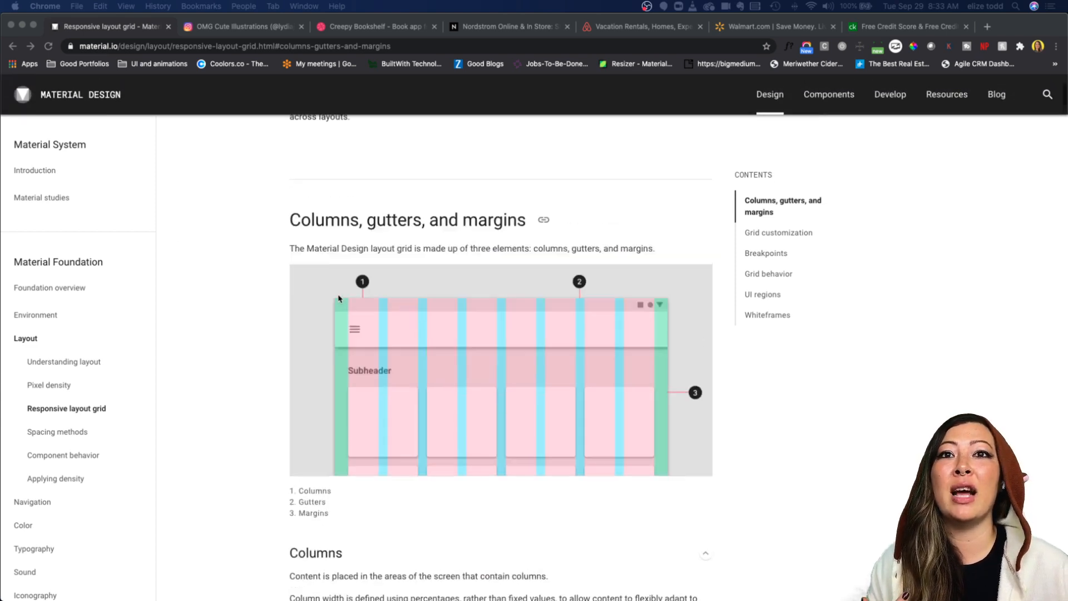
scroll(338, 299, down, 1)
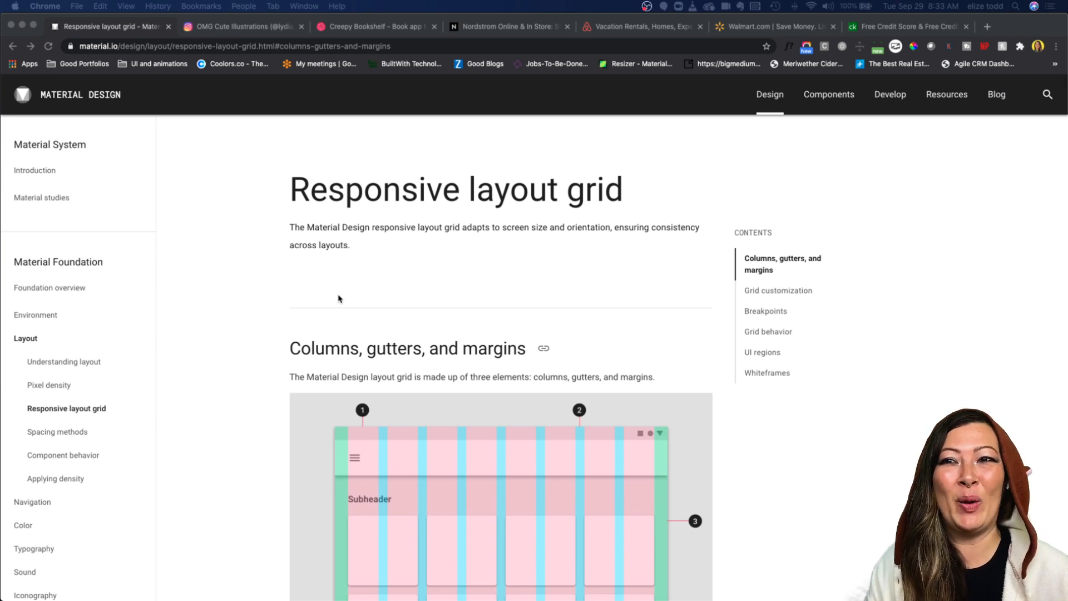
scroll(339, 299, down, 5)
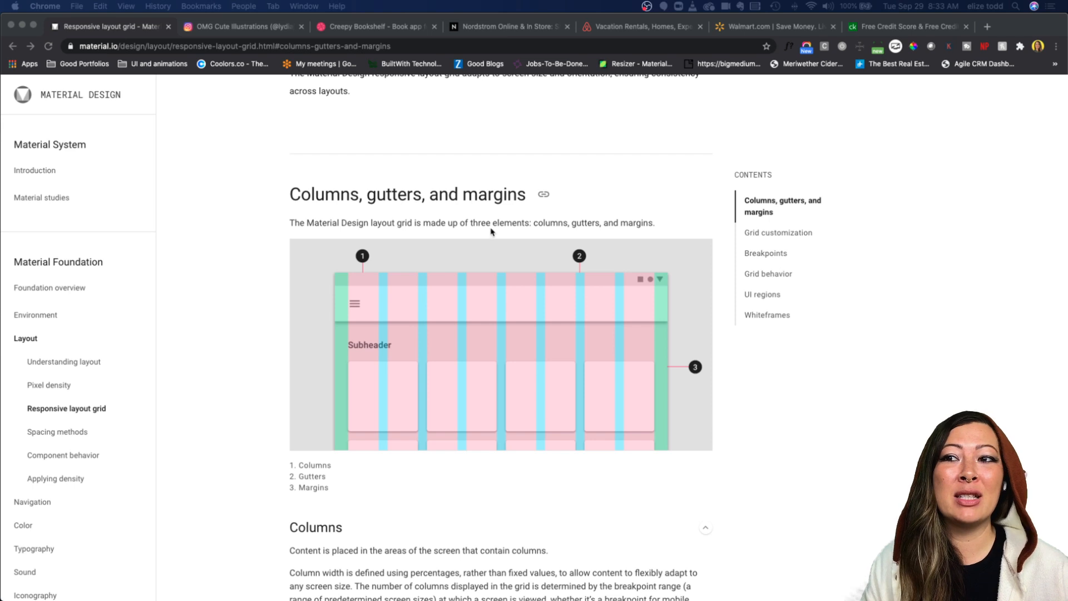
scroll(494, 234, down, 2)
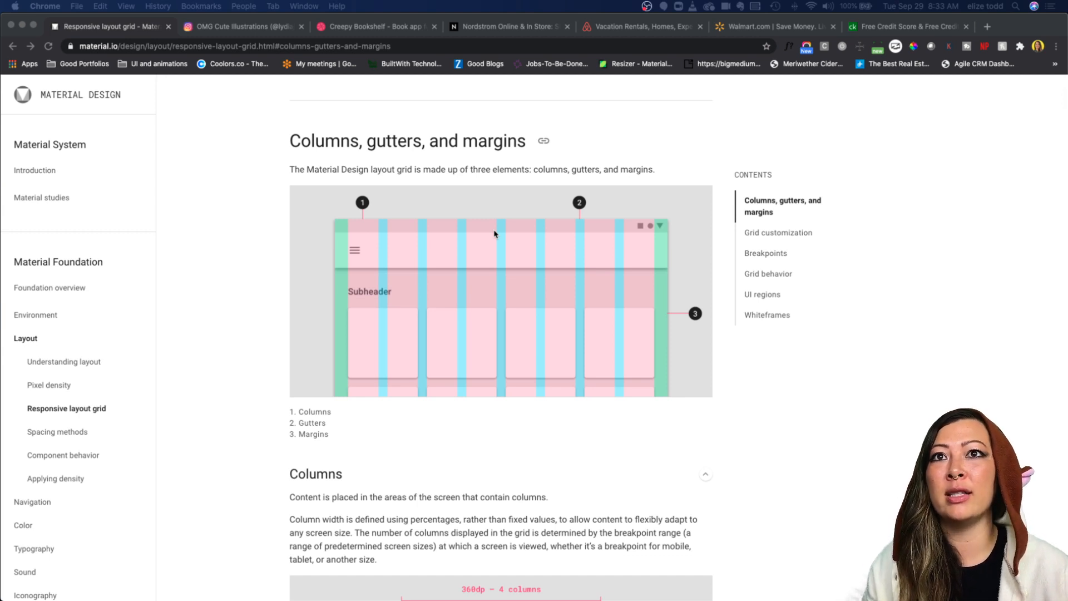
scroll(451, 331, down, 9)
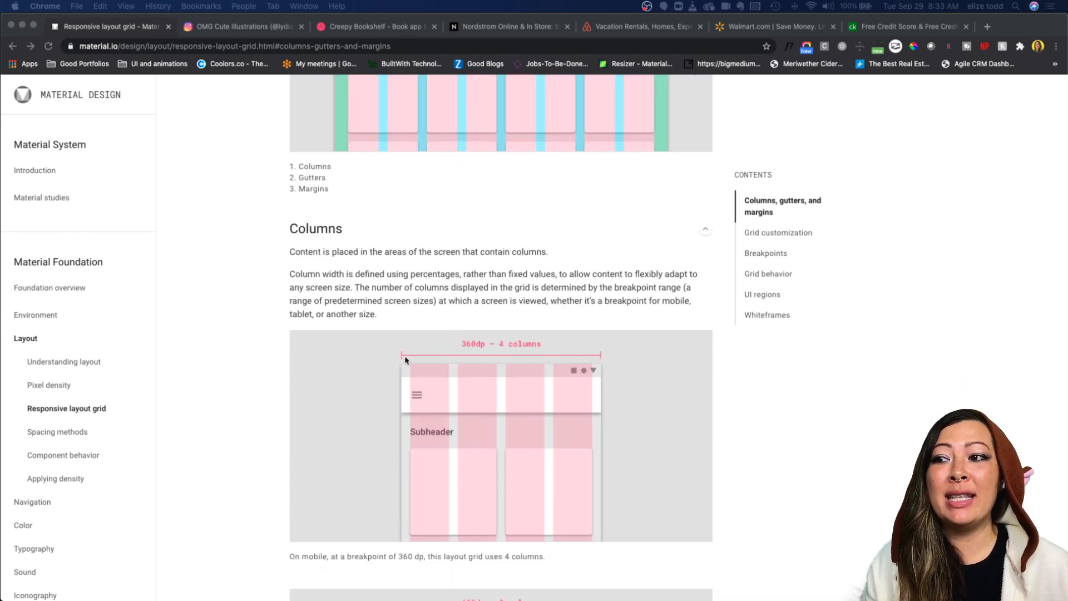
scroll(408, 384, down, 20)
scroll(409, 411, down, 20)
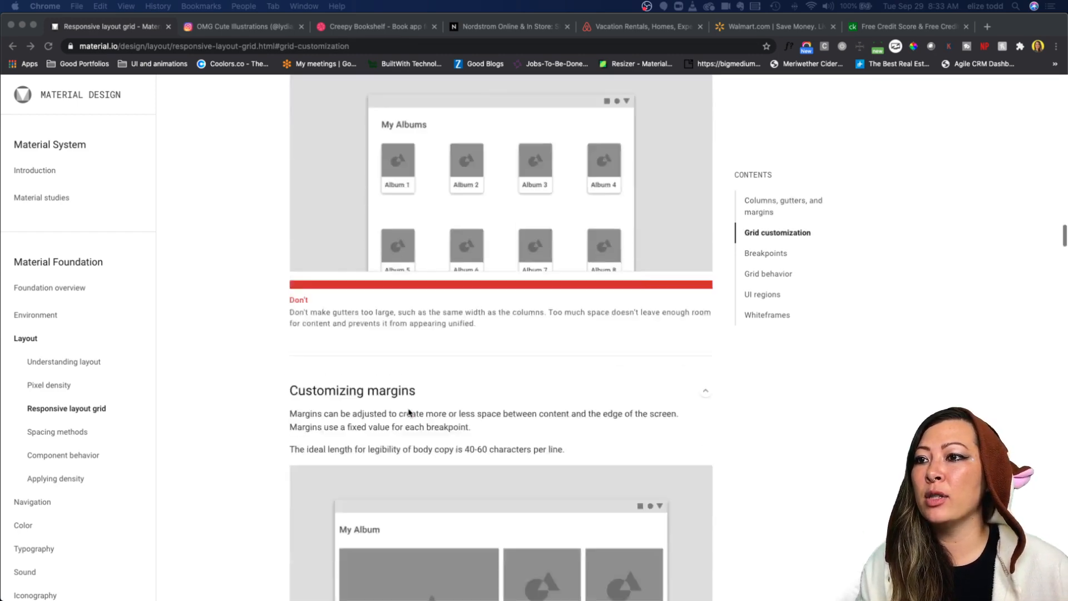
Step: Review the Material Design breakpoint table of columns, margins and gutters, then switch back to Adobe XD
scroll(409, 412, down, 20)
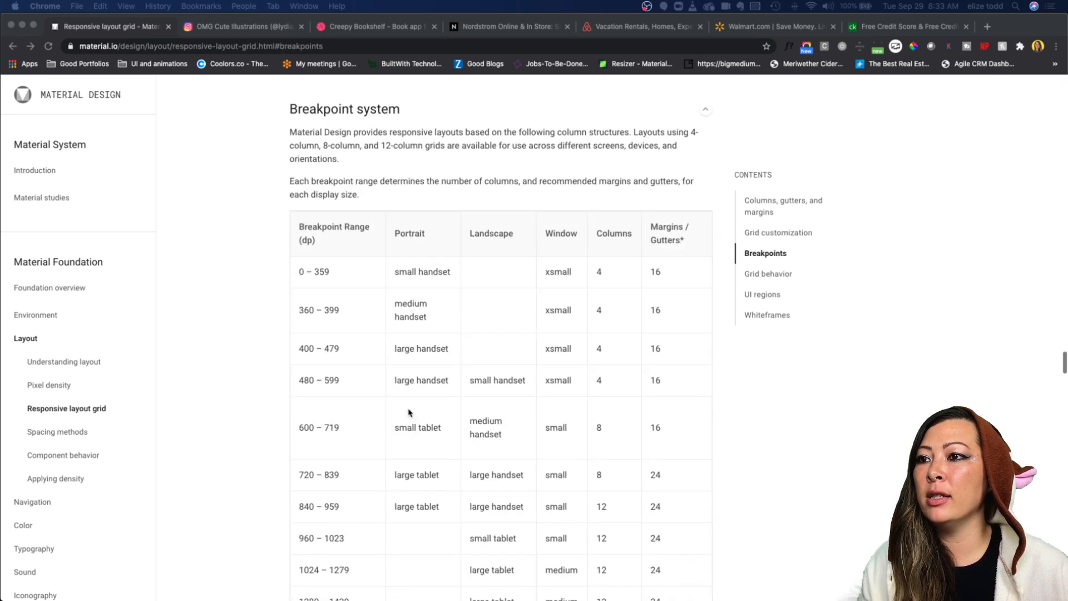
scroll(408, 412, up, 3)
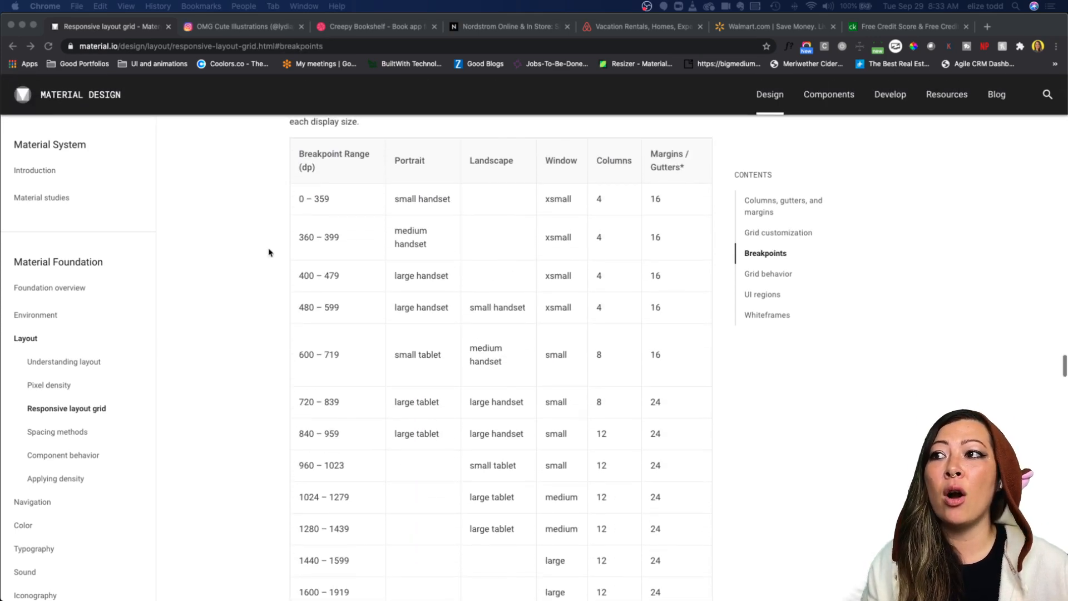
scroll(324, 387, down, 2)
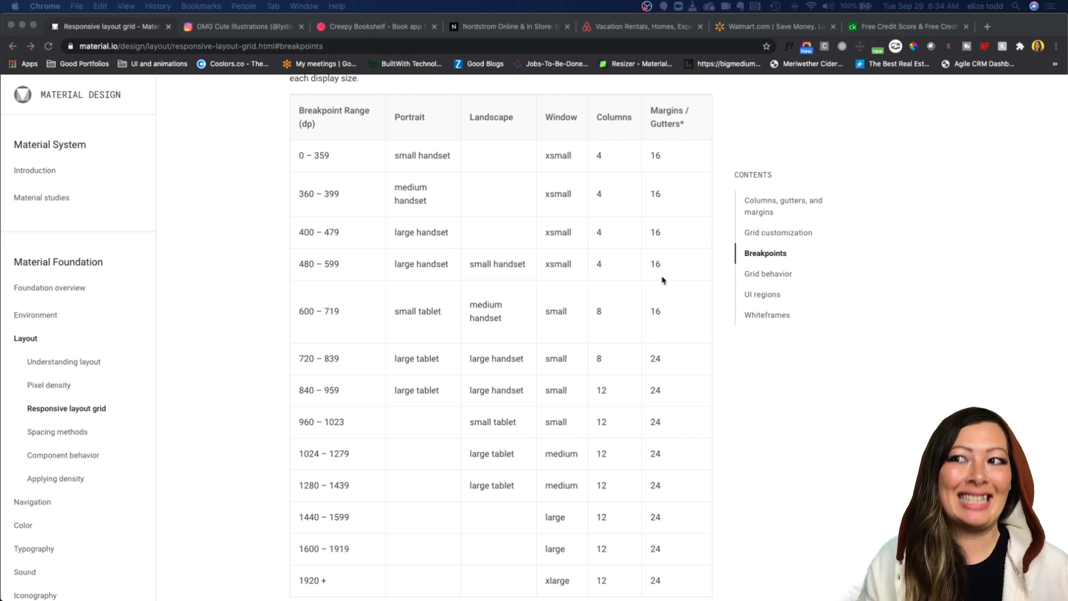
scroll(543, 318, up, 5)
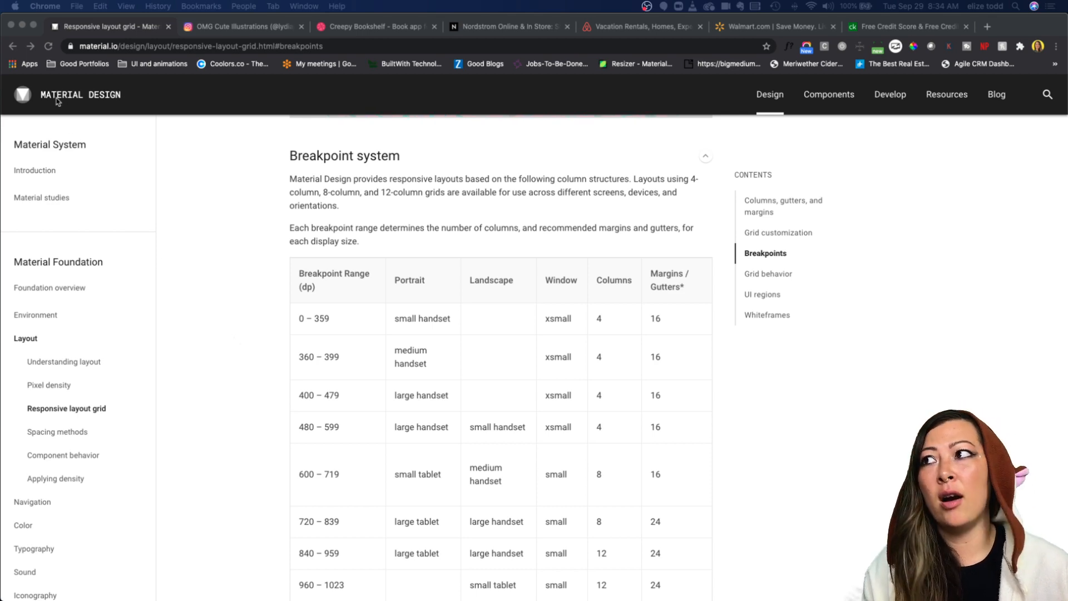
click(23, 25)
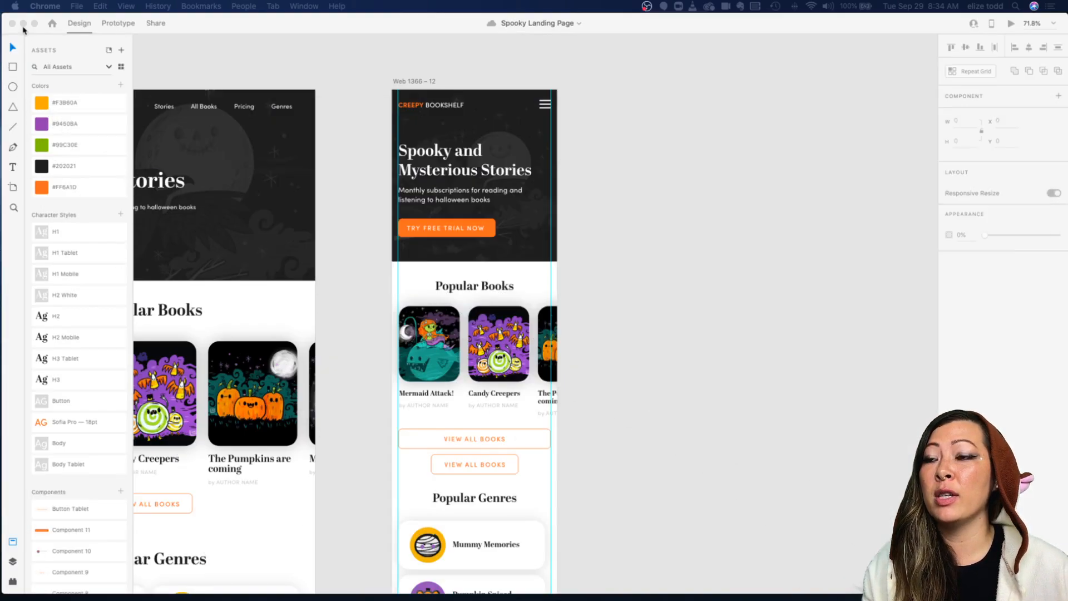
Step: Try to widen the Mummy Memories genre card on the mobile artboard
scroll(614, 253, left, 3)
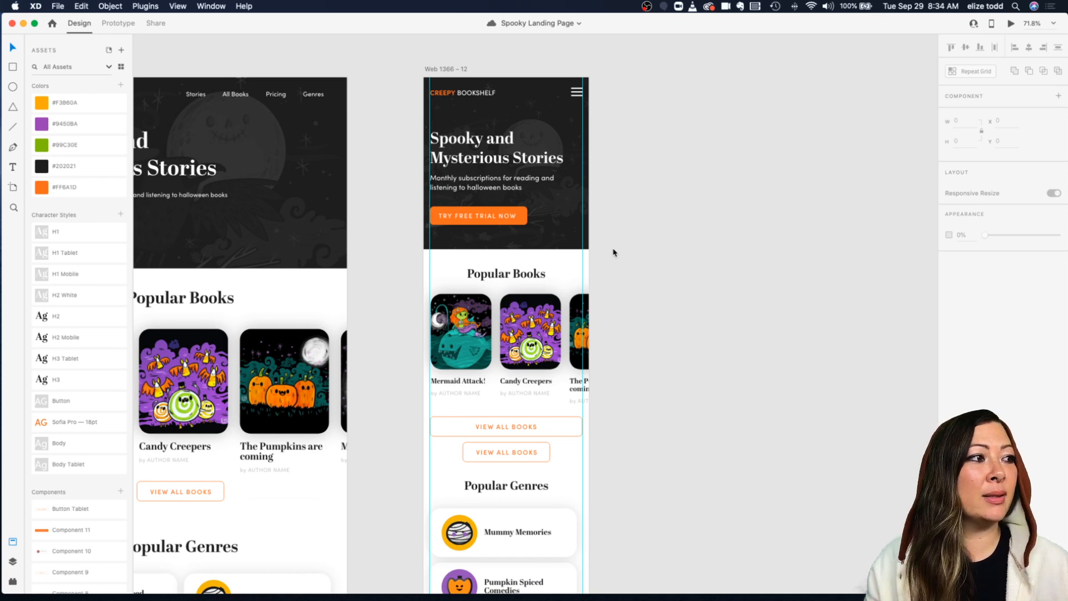
scroll(623, 364, down, 4)
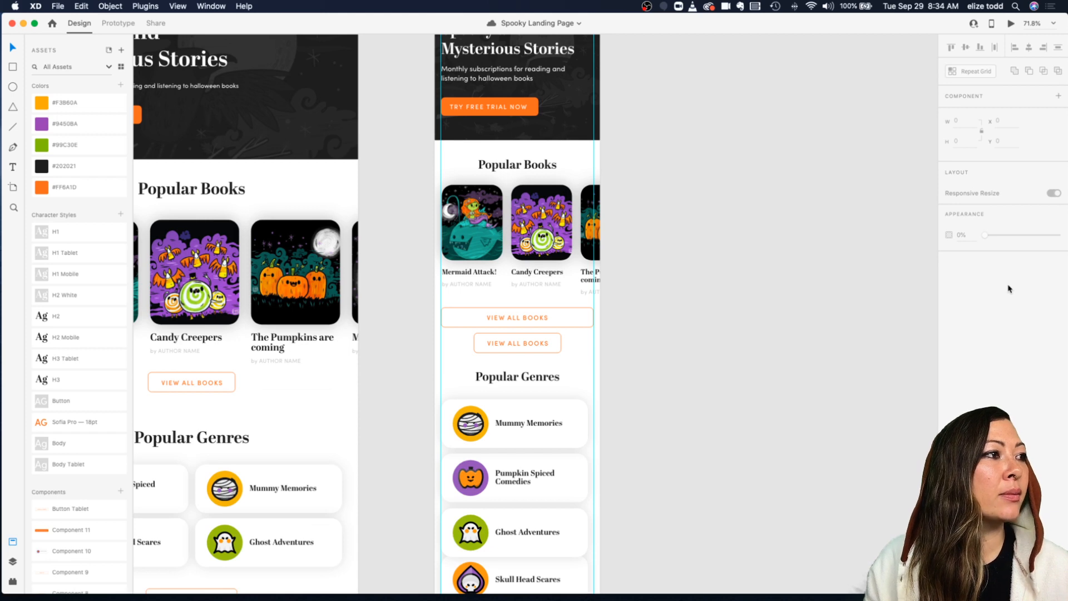
scroll(702, 323, down, 4)
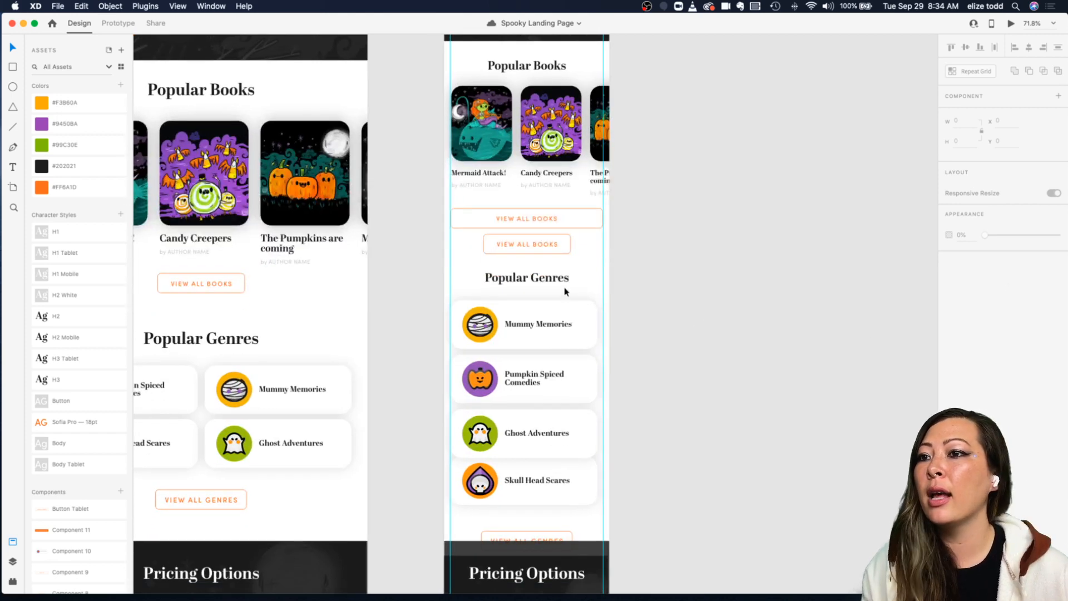
click(554, 322)
scroll(553, 321, up, 5)
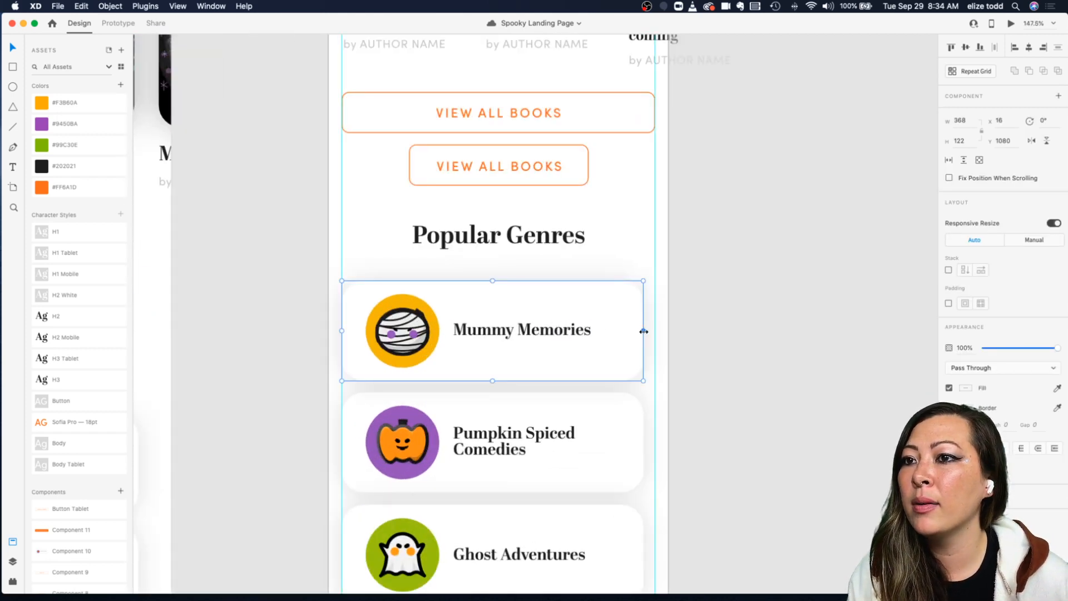
drag(645, 331, 655, 331)
key(super+z)
Step: Widen the Popular Genres cards on the mobile artboard to a width of 382 so they span the grid margins
click(405, 277)
click(607, 309)
click(370, 412)
click(711, 446)
double_click(605, 444)
scroll(604, 444, down, 2)
scroll(604, 443, right, 1)
drag(627, 404, 638, 402)
click(605, 488)
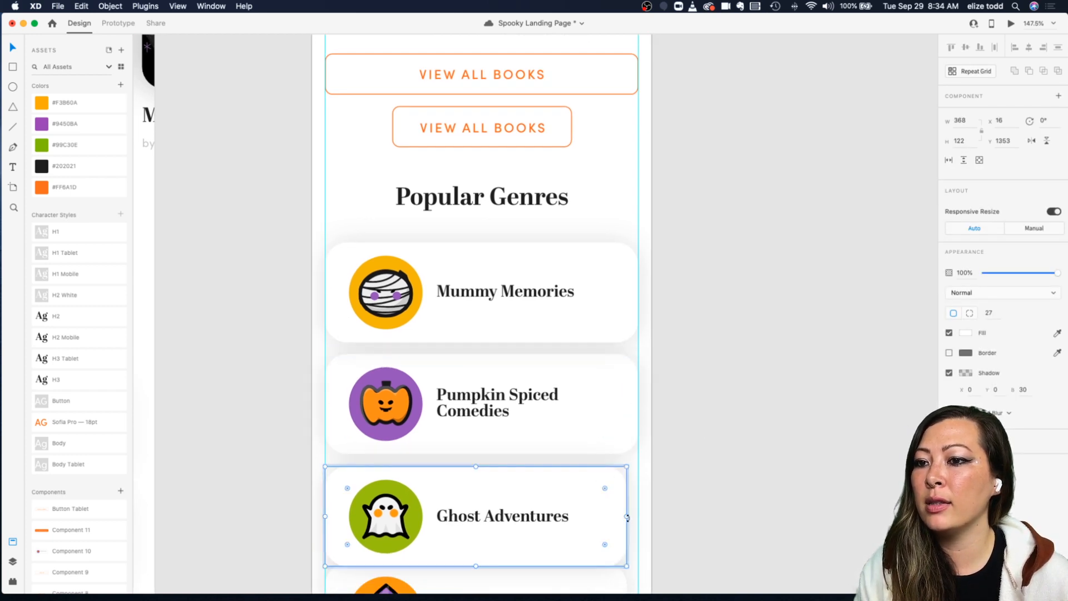
drag(627, 516, 633, 491)
scroll(565, 530, down, 2)
click(597, 487)
click(668, 475)
scroll(669, 477, down, 3)
click(577, 334)
click(712, 283)
click(567, 294)
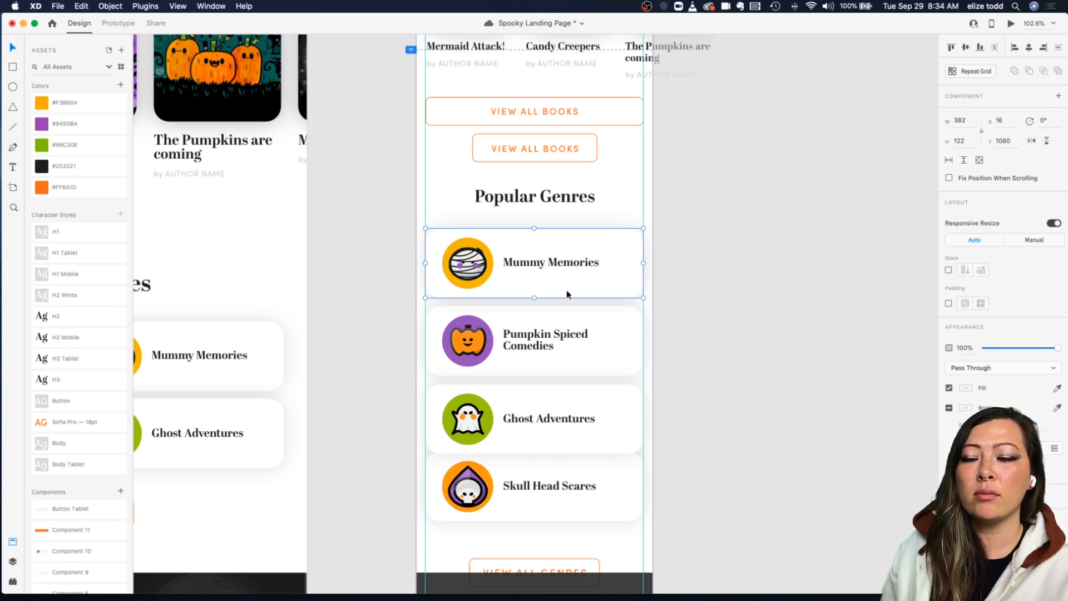
Step: Nudge the Pumpkin Spiced Comedies card down to leave 16 px below the Mummy Memories card
scroll(567, 294, up, 5)
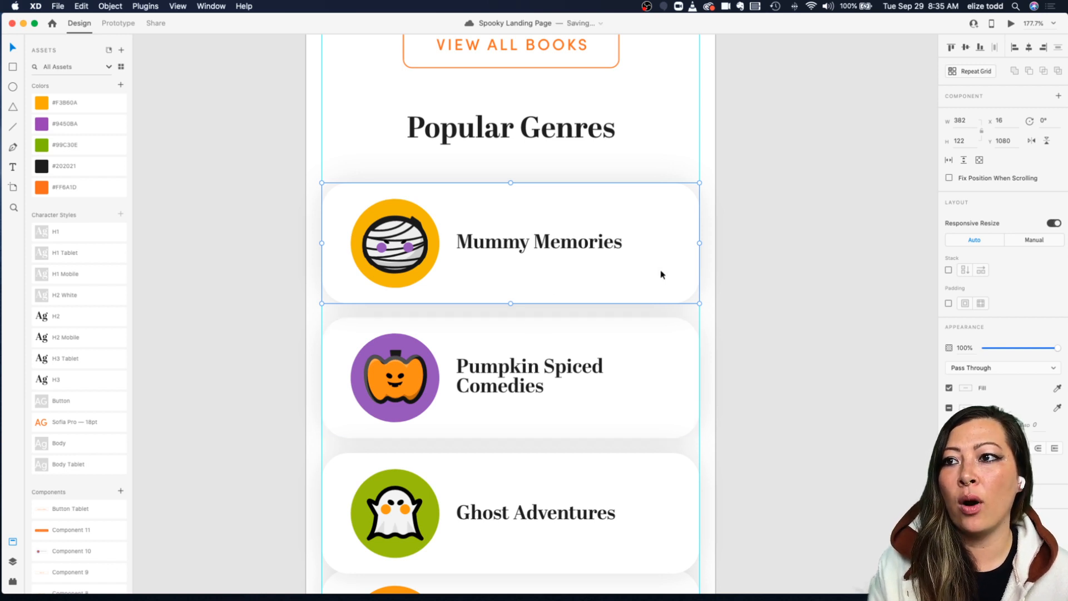
click(752, 272)
click(659, 248)
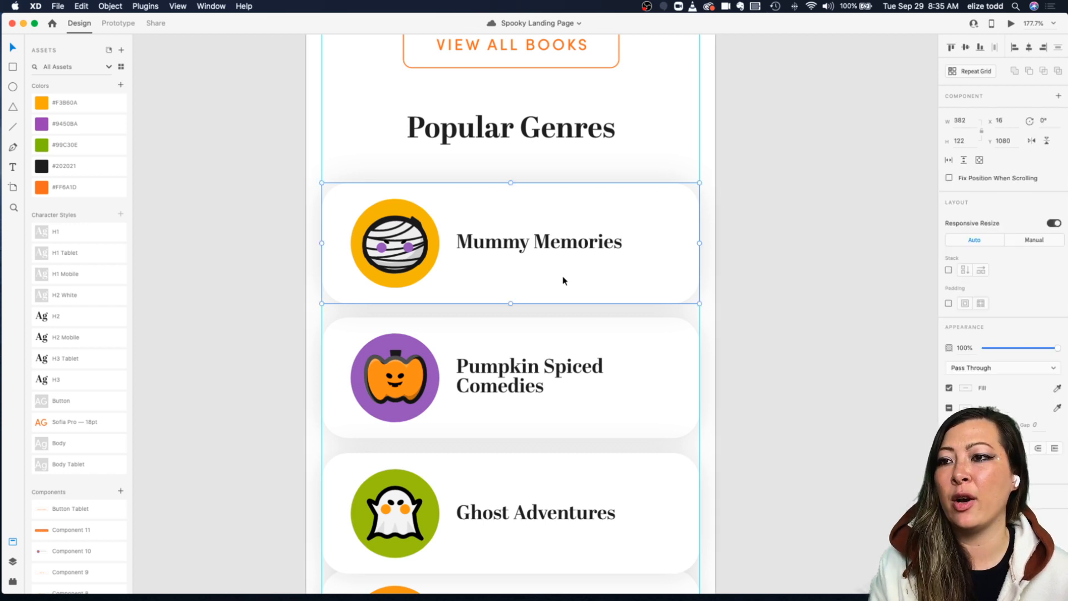
click(508, 328)
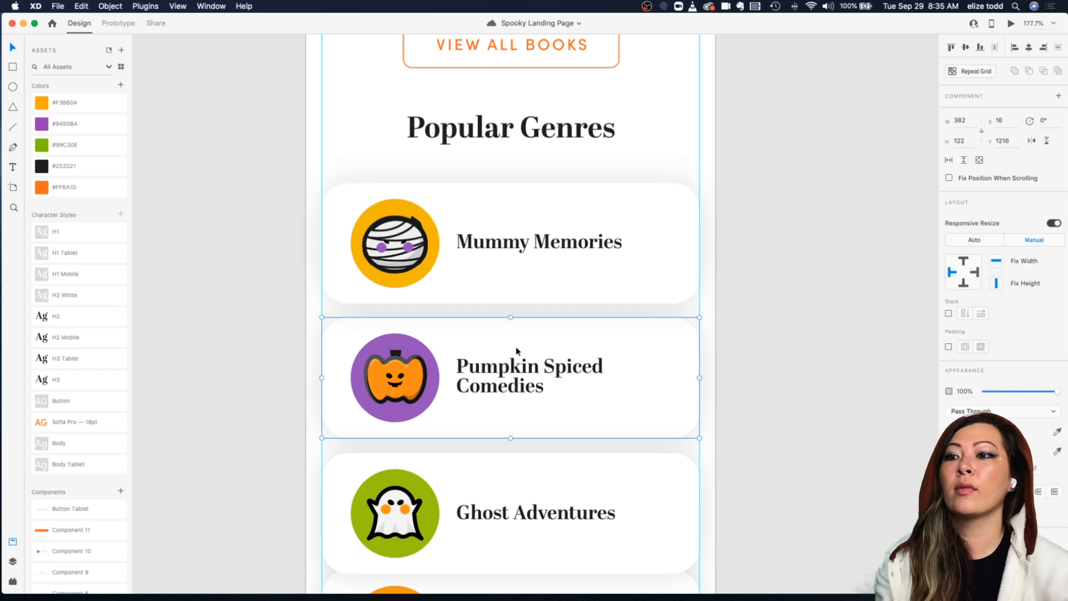
key(Down)
key(Down)
key(alt)
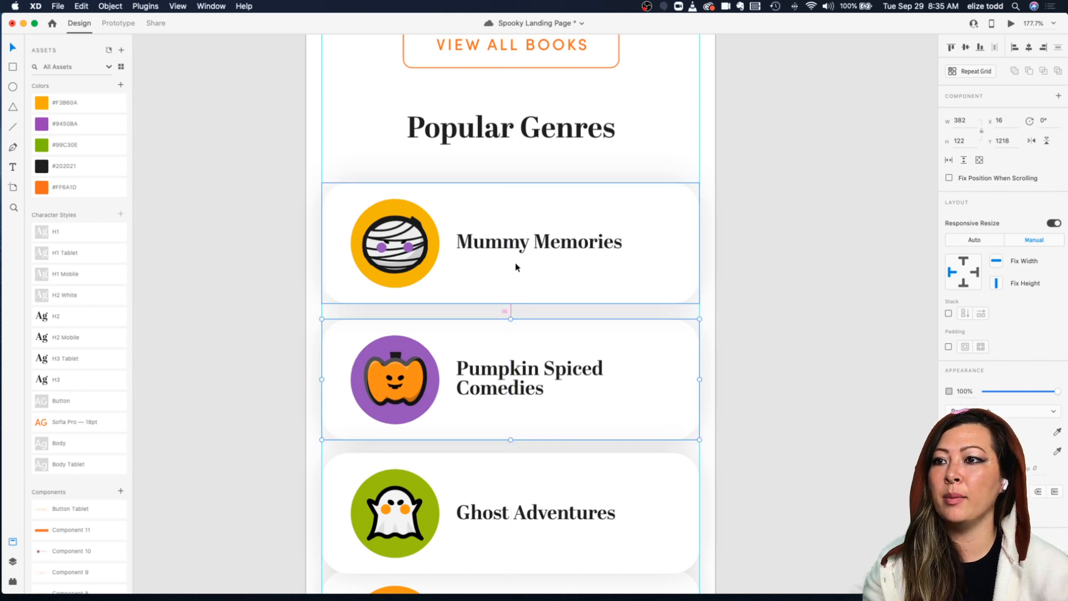
Step: Nudge the Ghost Adventures and Skull Head Scares cards down so every genre card is spaced 16 px apart
drag(515, 441, 501, 486)
key(Down)
key(Down)
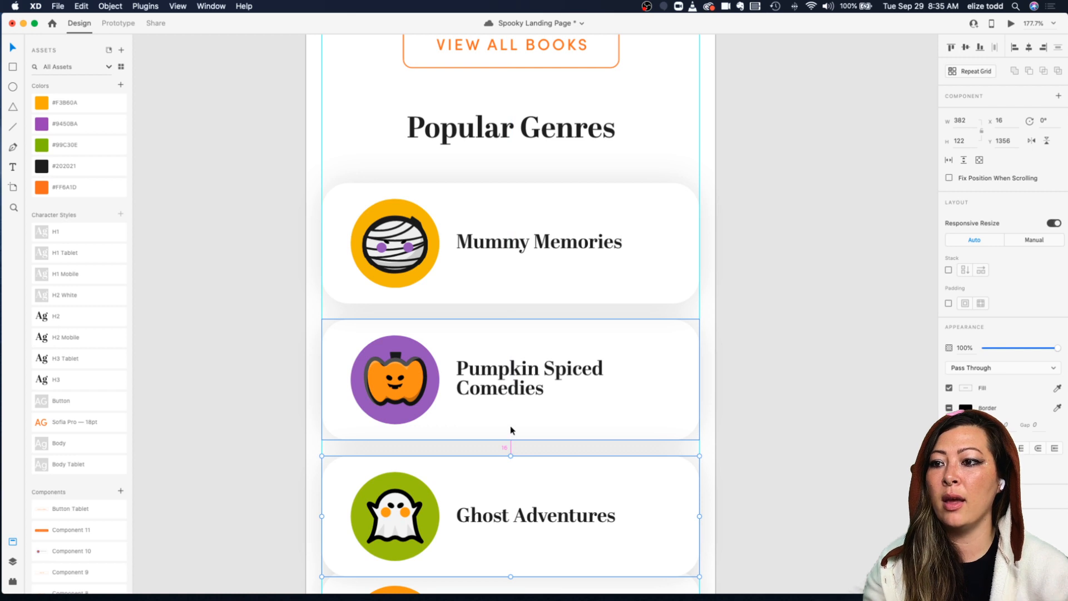
scroll(511, 430, down, 5)
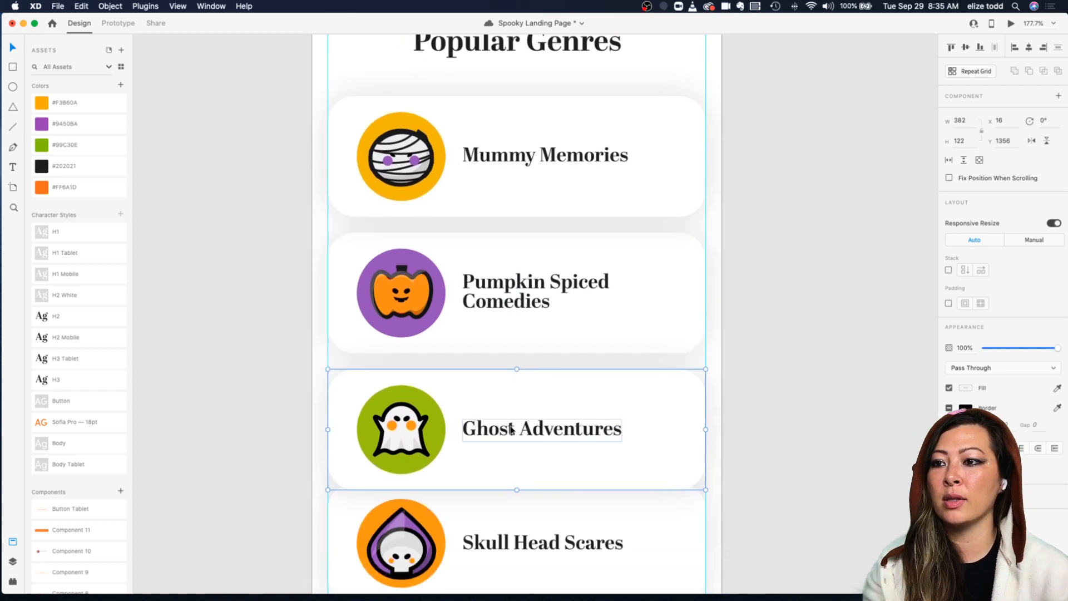
drag(508, 453, 517, 477)
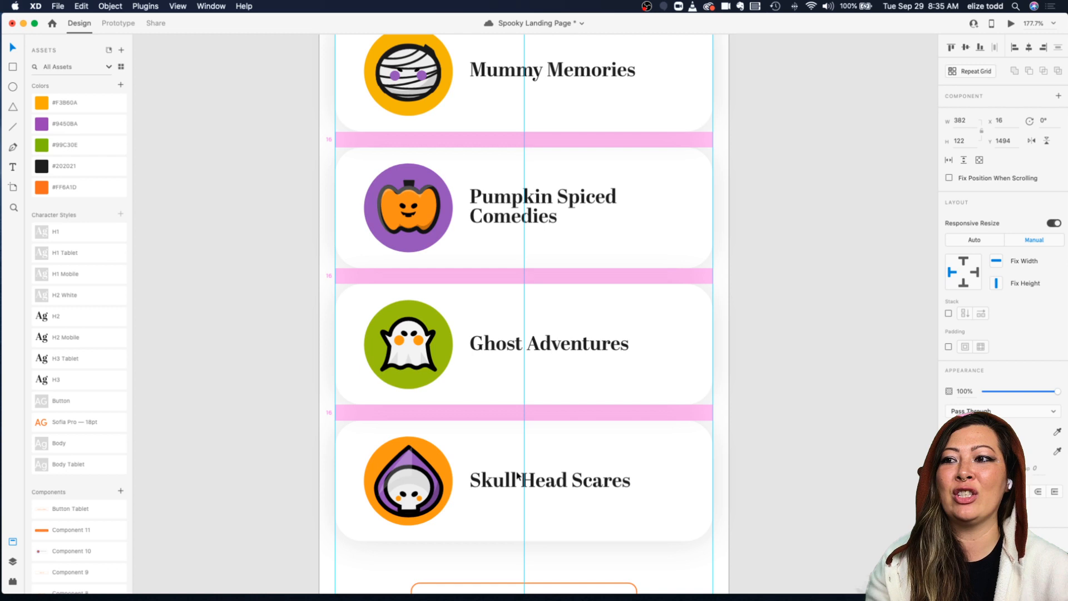
drag(517, 477, 517, 477)
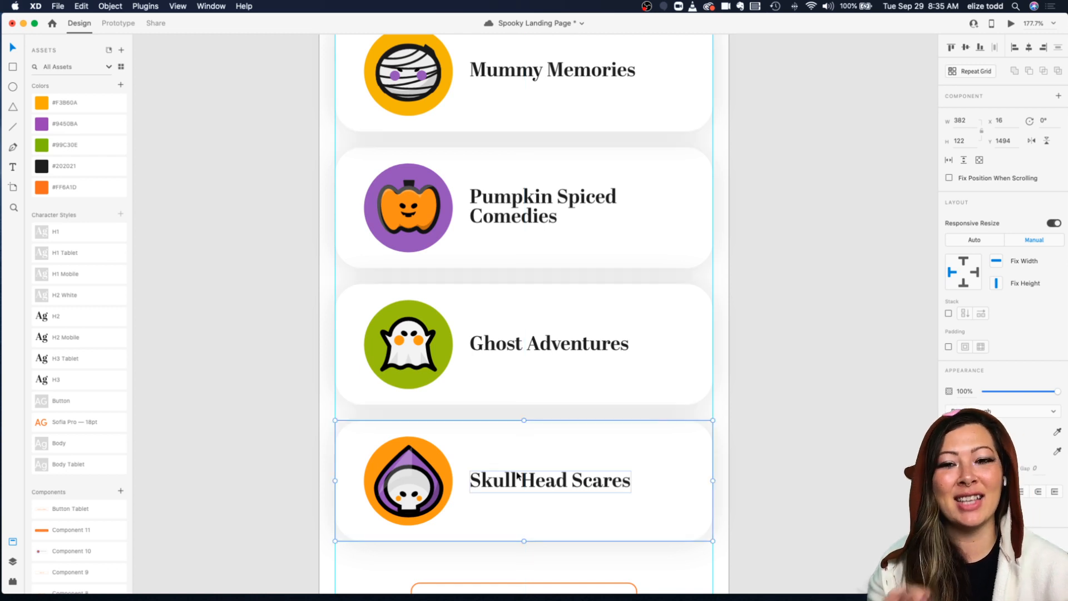
Step: Nudge the View All Genres button slightly down below the genre cards
scroll(517, 477, down, 3)
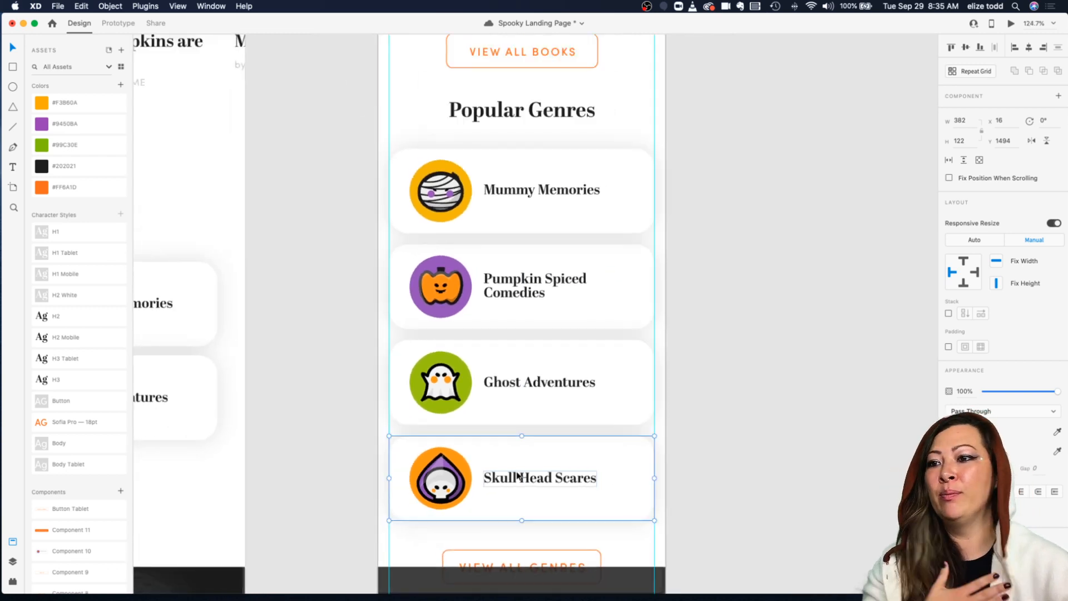
scroll(681, 357, down, 2)
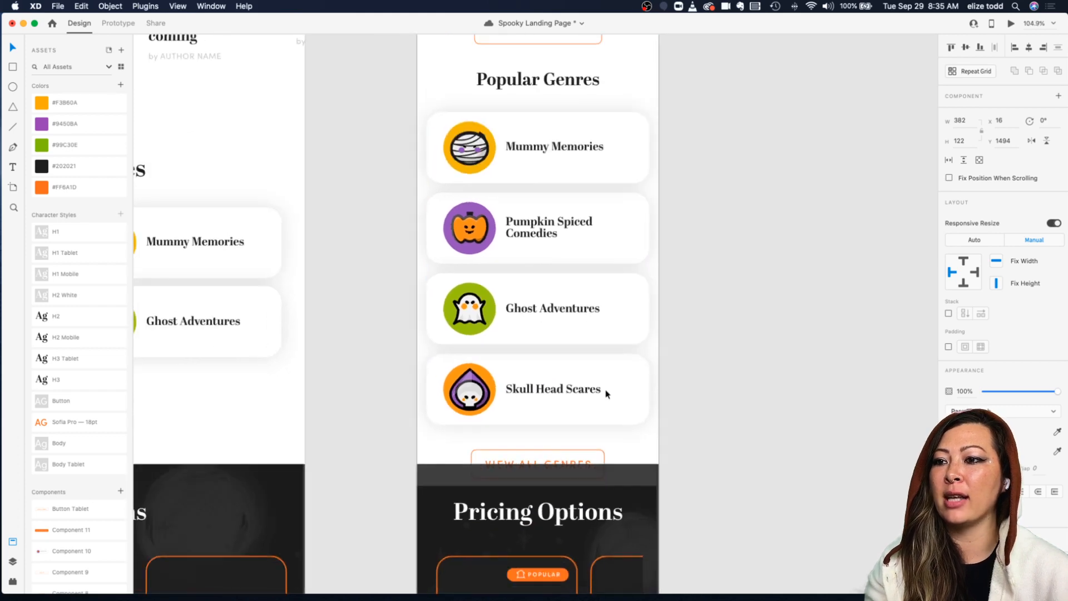
click(539, 454)
drag(539, 451, 539, 454)
Step: Try to extend the mobile artboard's height by dragging its bottom edge
scroll(538, 454, down, 6)
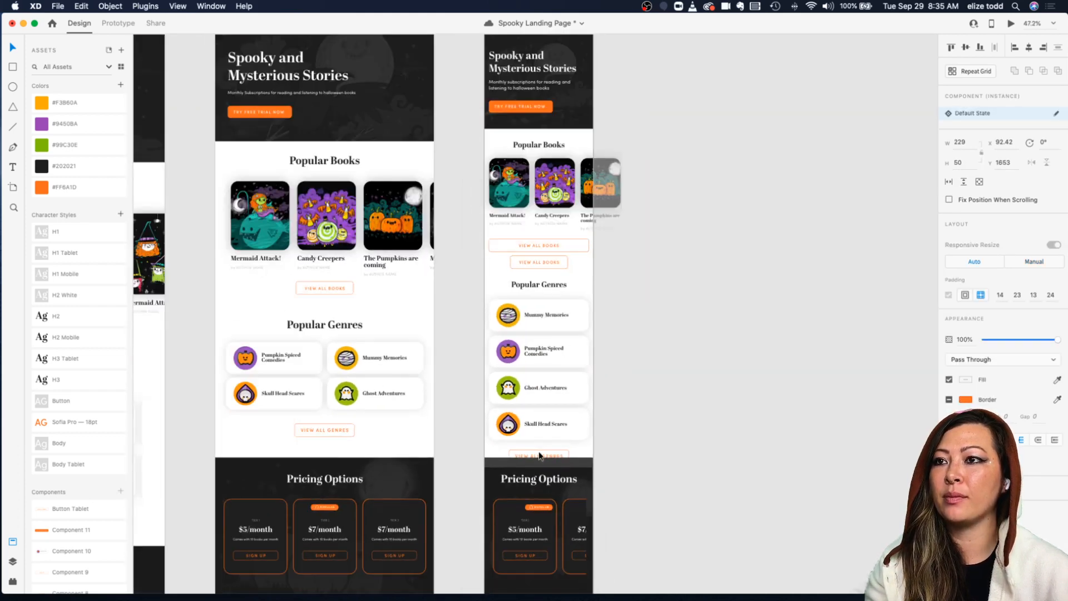
scroll(539, 454, down, 3)
click(518, 114)
scroll(534, 345, down, 5)
drag(539, 432, 539, 489)
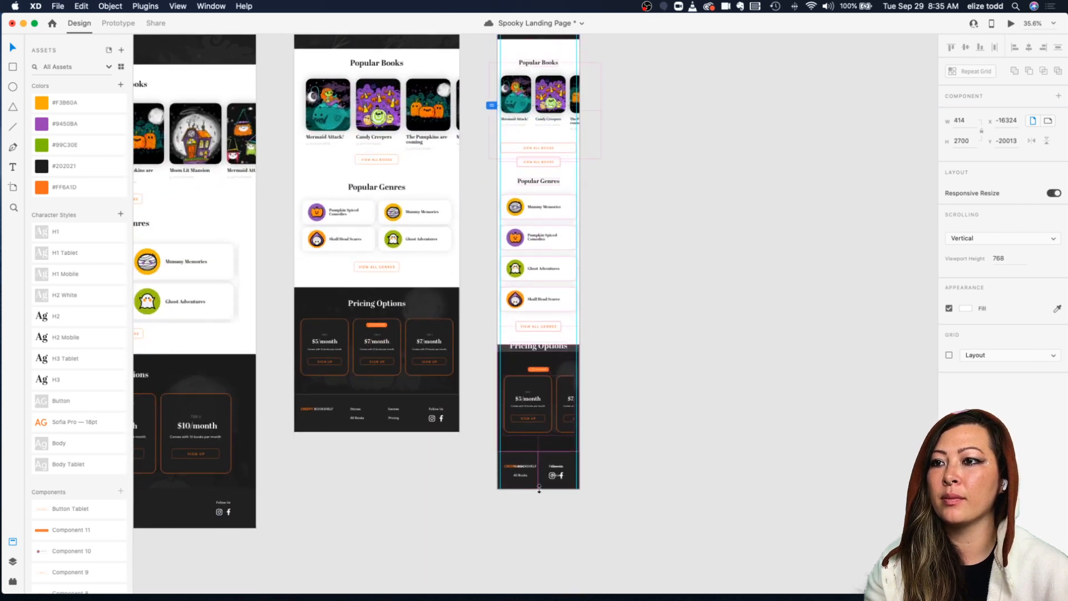
key(super+z)
Step: Turn off Responsive Resize for the mobile artboard and extend the artboard's height downward
scroll(655, 399, up, 2)
scroll(653, 400, down, 2)
click(648, 384)
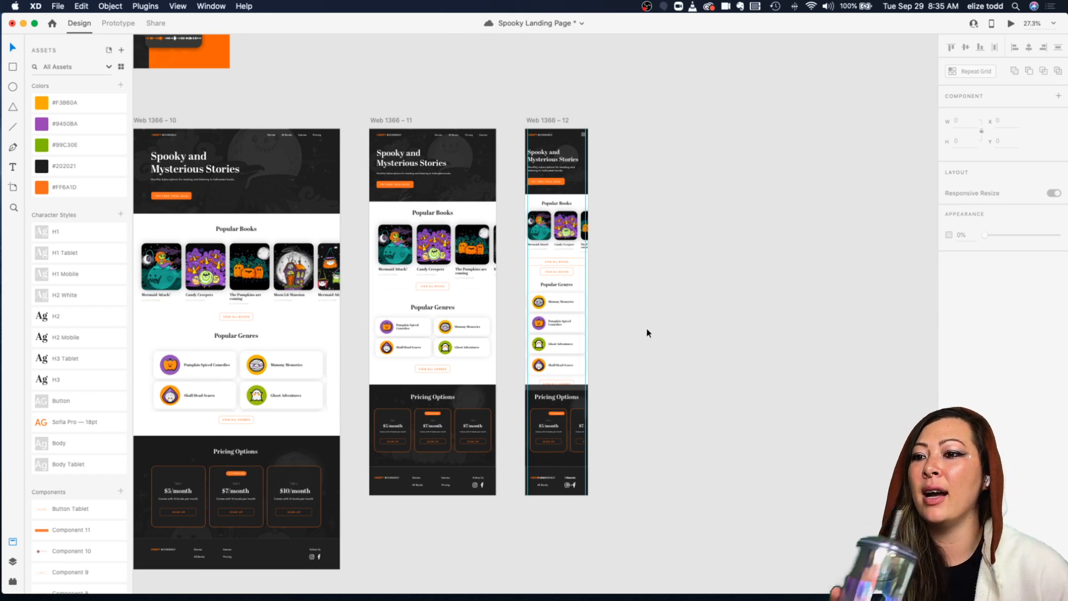
click(538, 123)
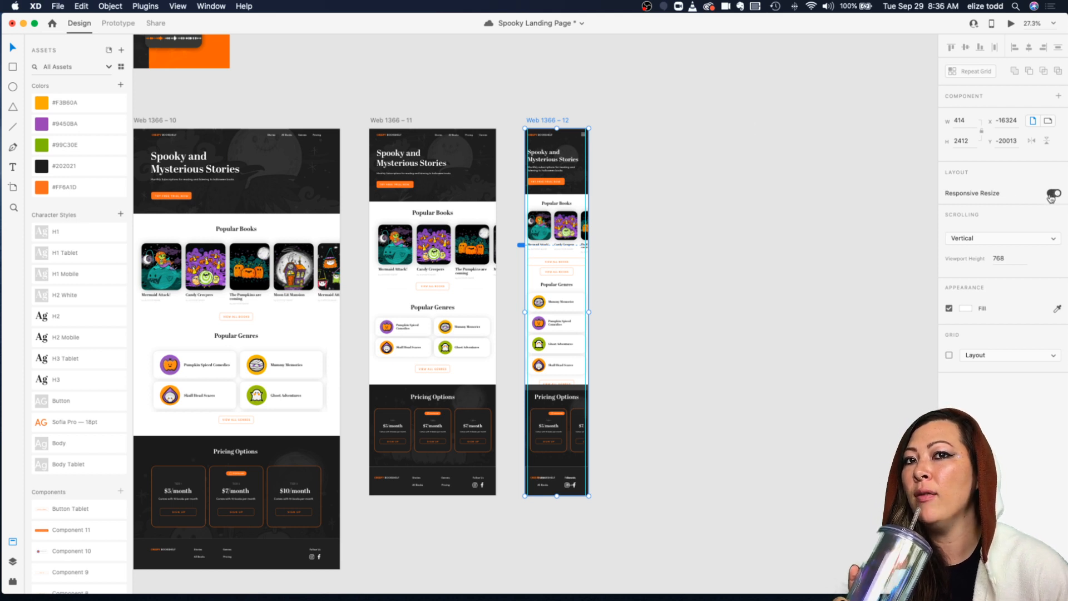
click(559, 91)
click(538, 122)
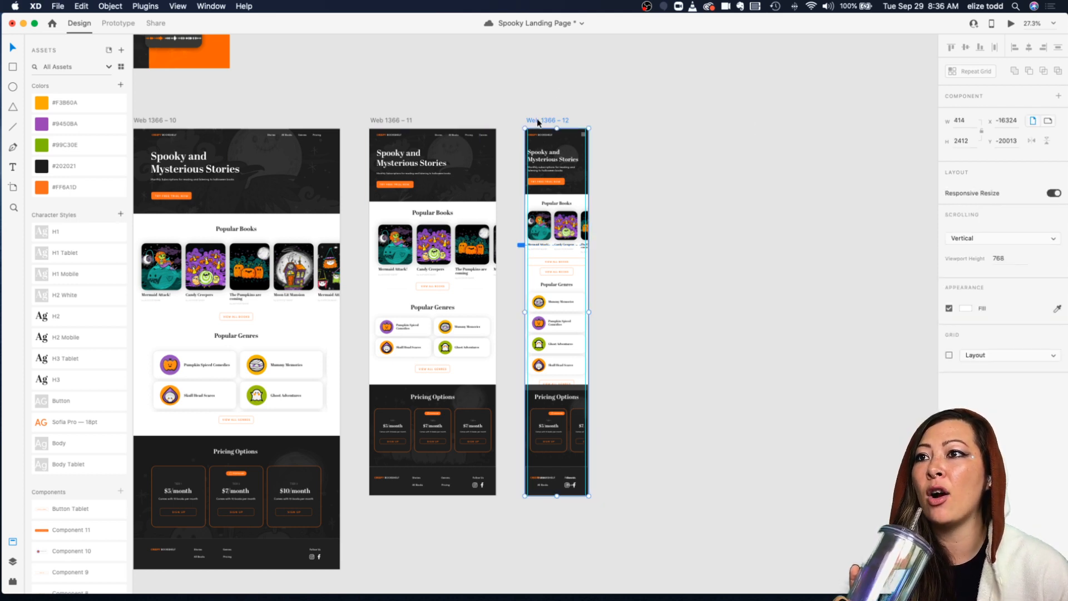
click(1053, 193)
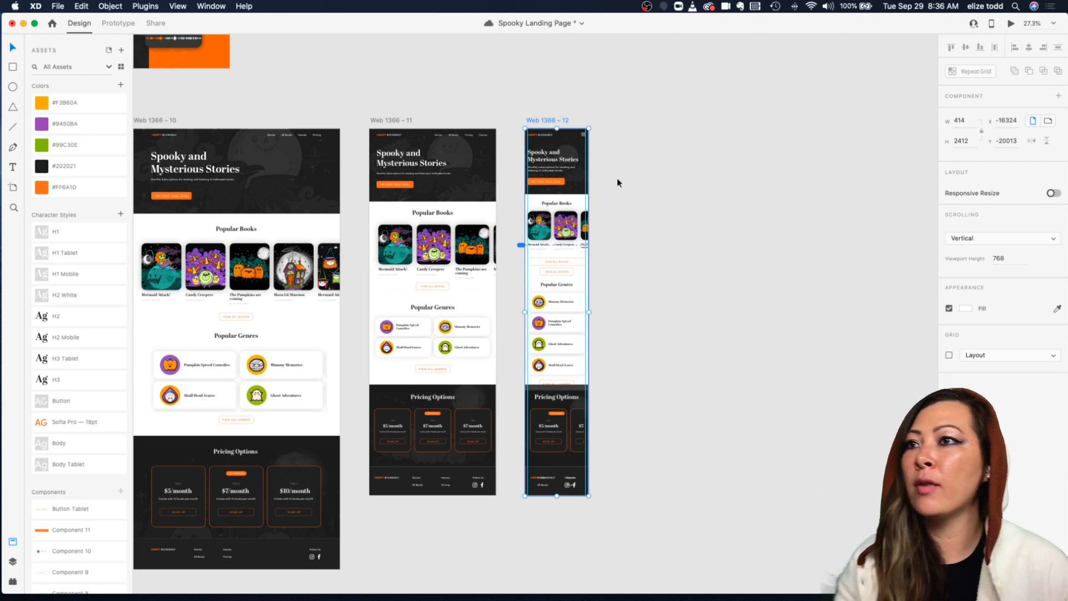
drag(555, 497, 557, 519)
click(660, 434)
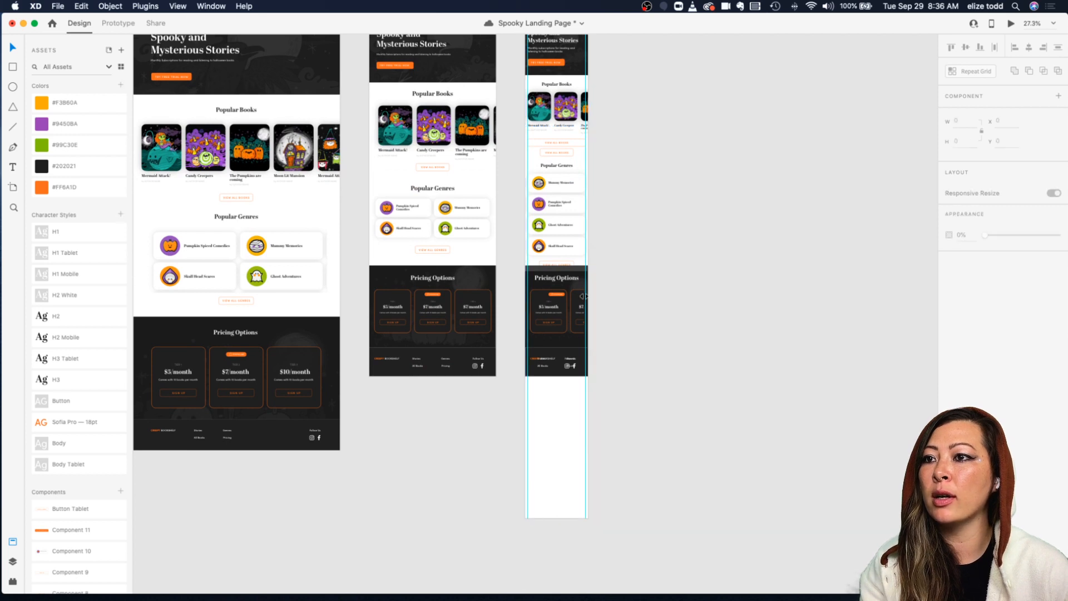
Step: Move the Pricing Options section down below the View All Genres button and save the document
scroll(590, 283, up, 3)
click(565, 271)
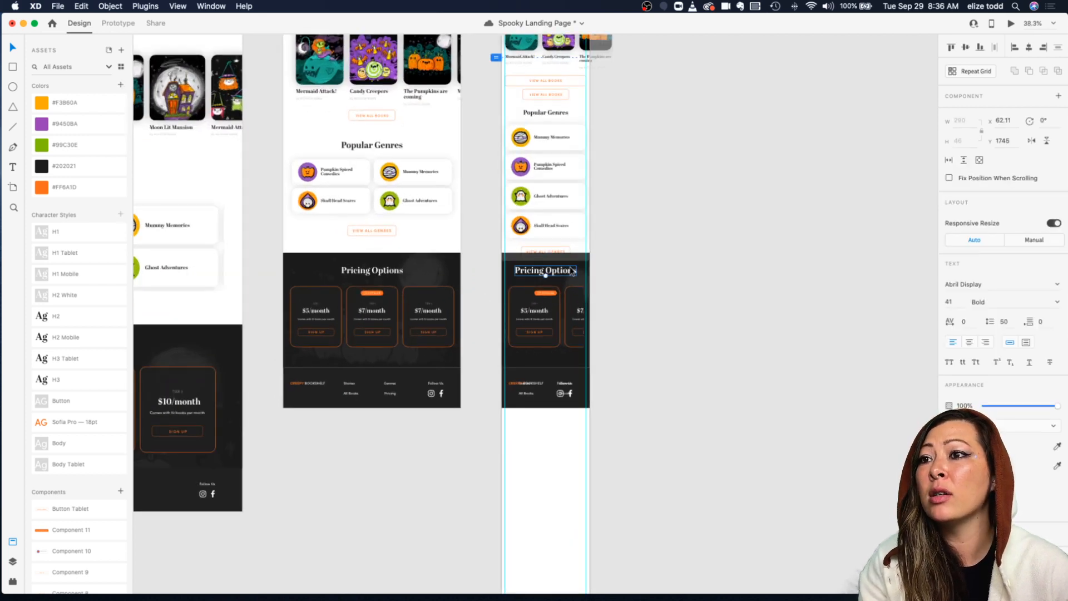
drag(651, 429, 536, 292)
scroll(660, 248, up, 5)
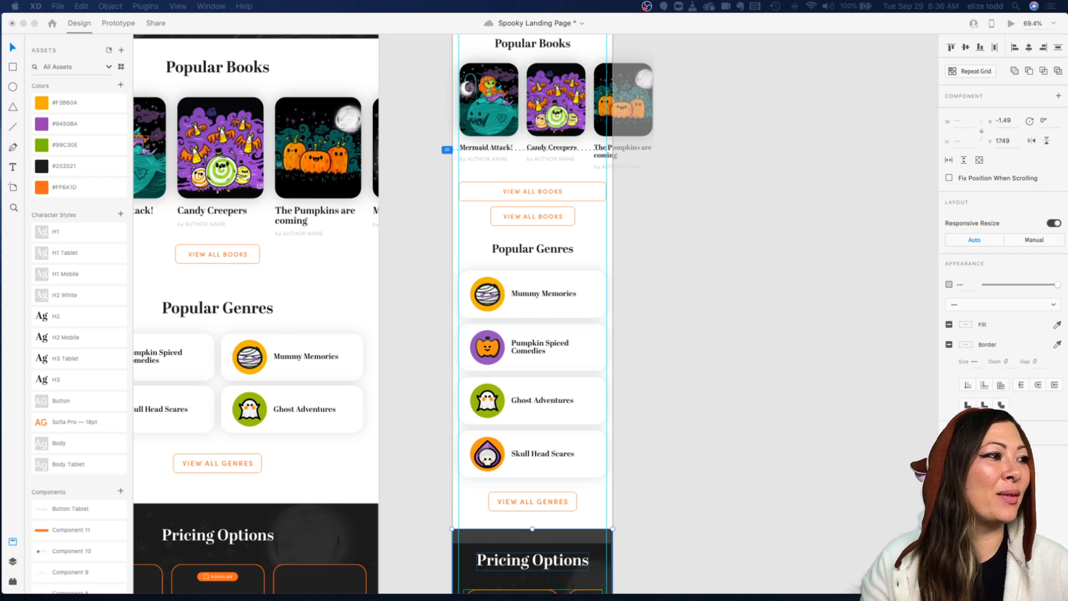
key(super+s)
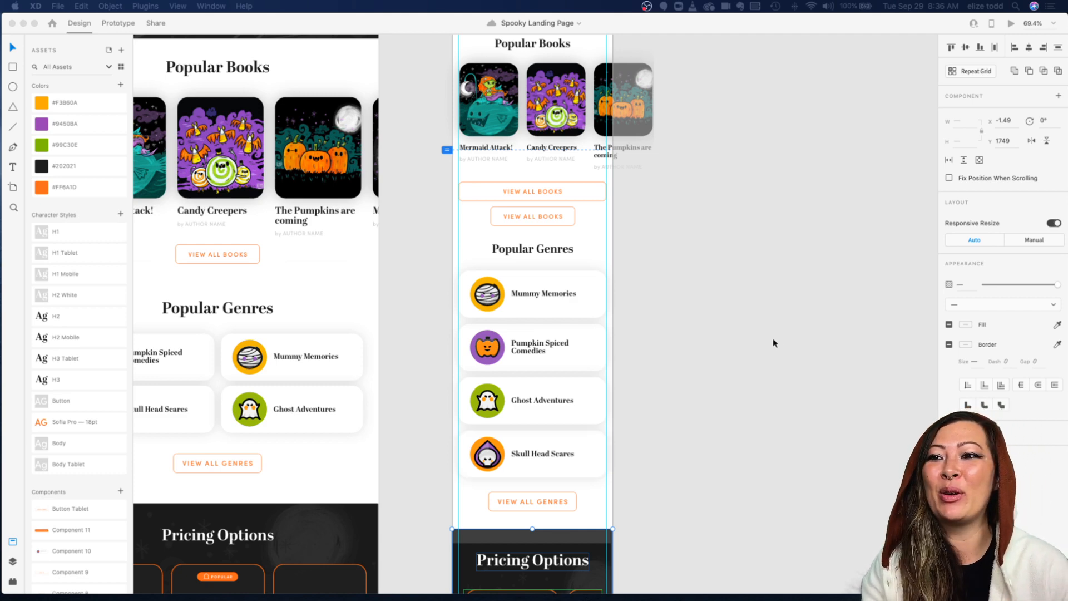
Step: Move the footer down on the mobile artboard, leaving space below the Pricing Options section
scroll(780, 341, down, 3)
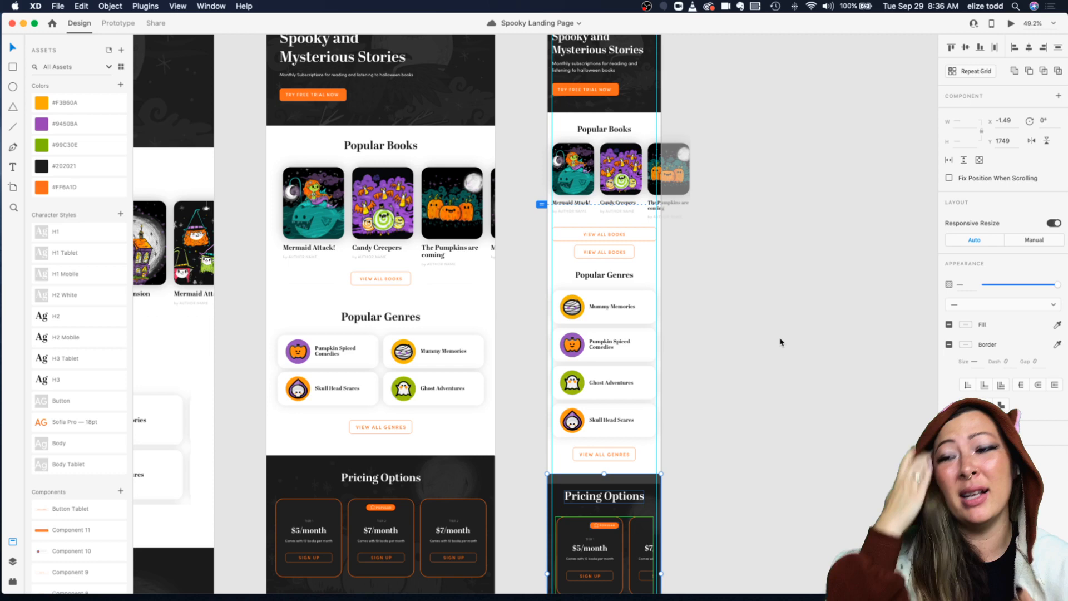
scroll(746, 353, down, 3)
scroll(746, 352, down, 5)
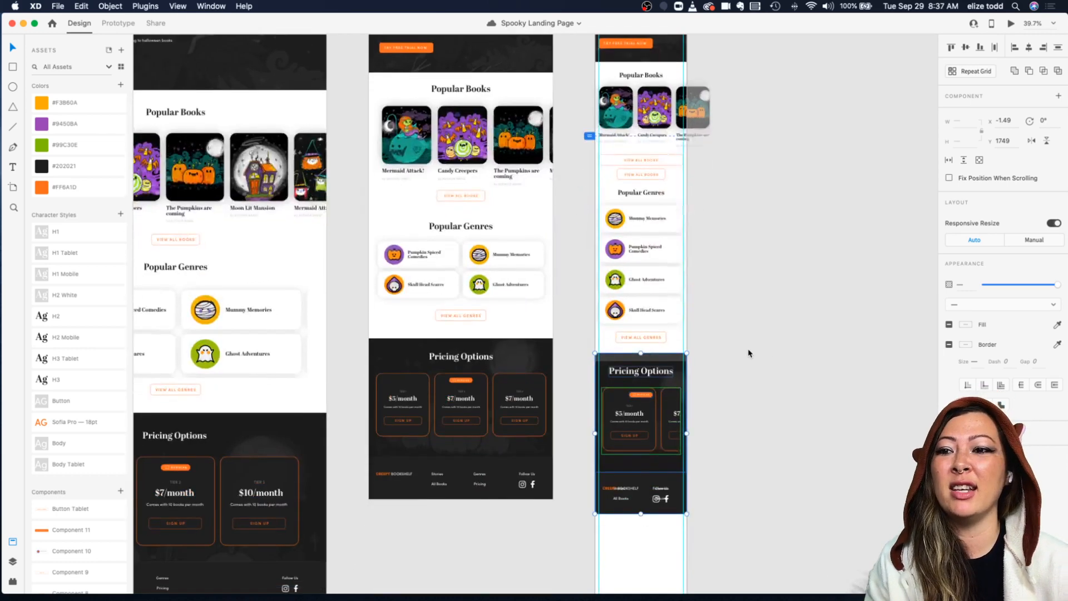
scroll(743, 467, down, 2)
drag(742, 407, 634, 256)
click(694, 325)
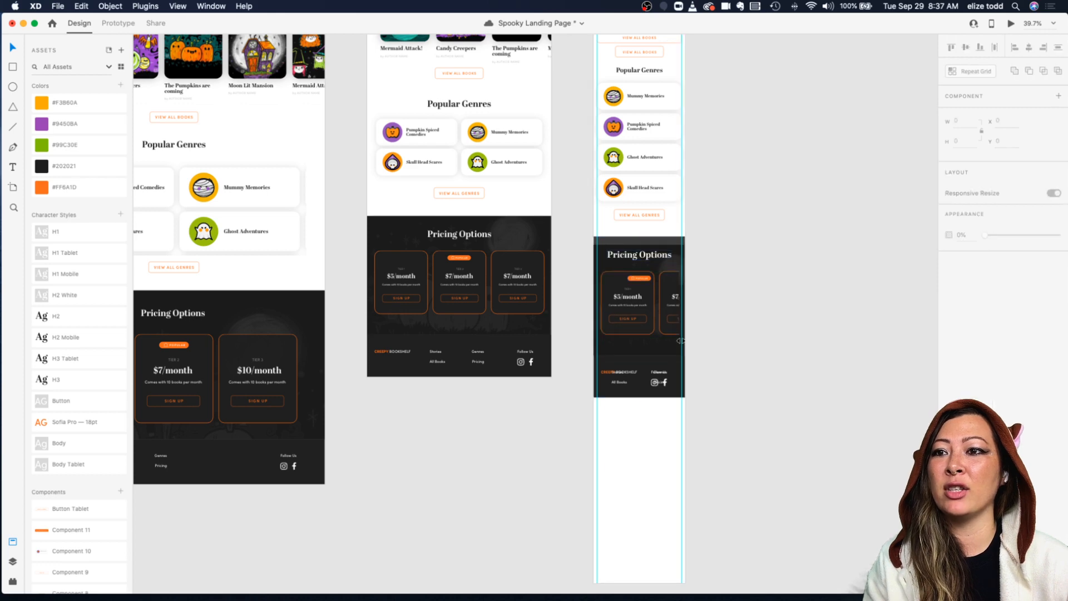
scroll(675, 351, up, 3)
drag(618, 369, 618, 433)
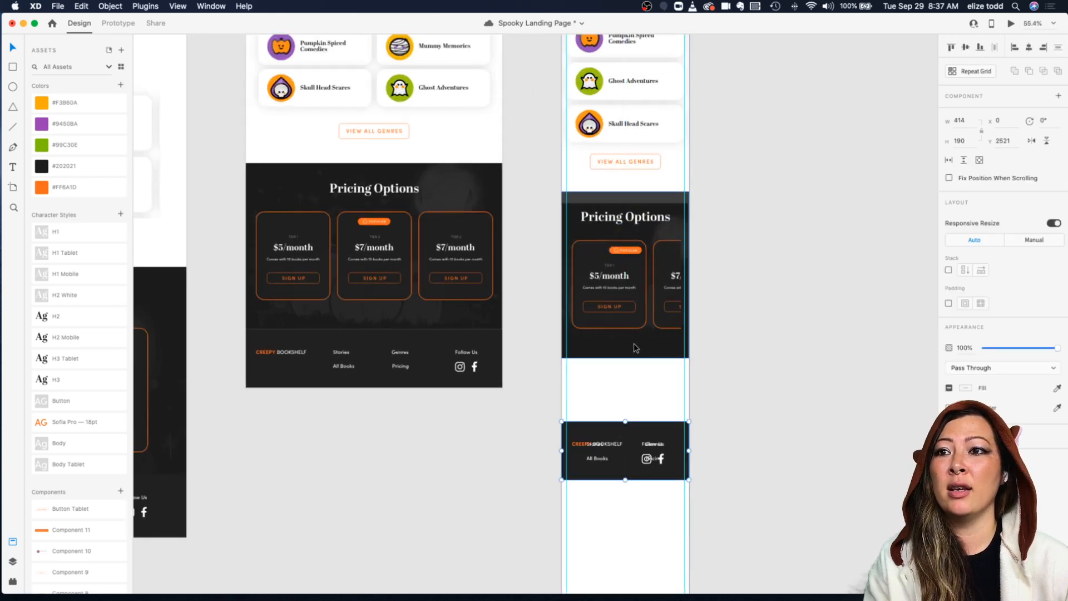
Step: Move the mobile footer further down the artboard
scroll(636, 344, up, 2)
scroll(620, 477, down, 3)
drag(619, 435, 619, 523)
click(626, 397)
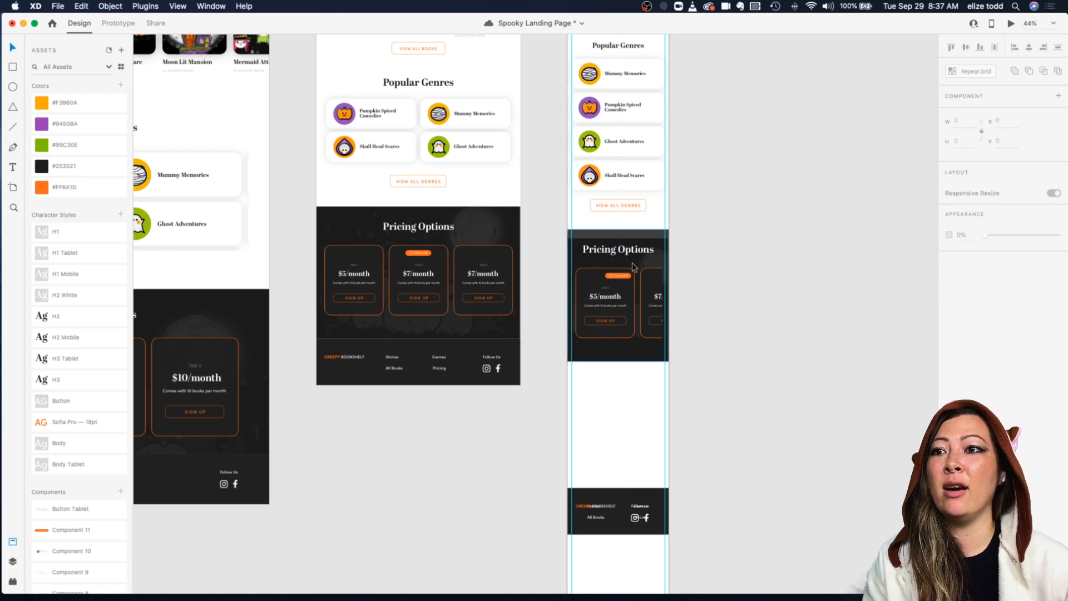
scroll(634, 264, up, 3)
mouse_move(610, 247)
mouse_down()
mouse_move(602, 233)
mouse_move(603, 242)
mouse_up()
shift+click(601, 217)
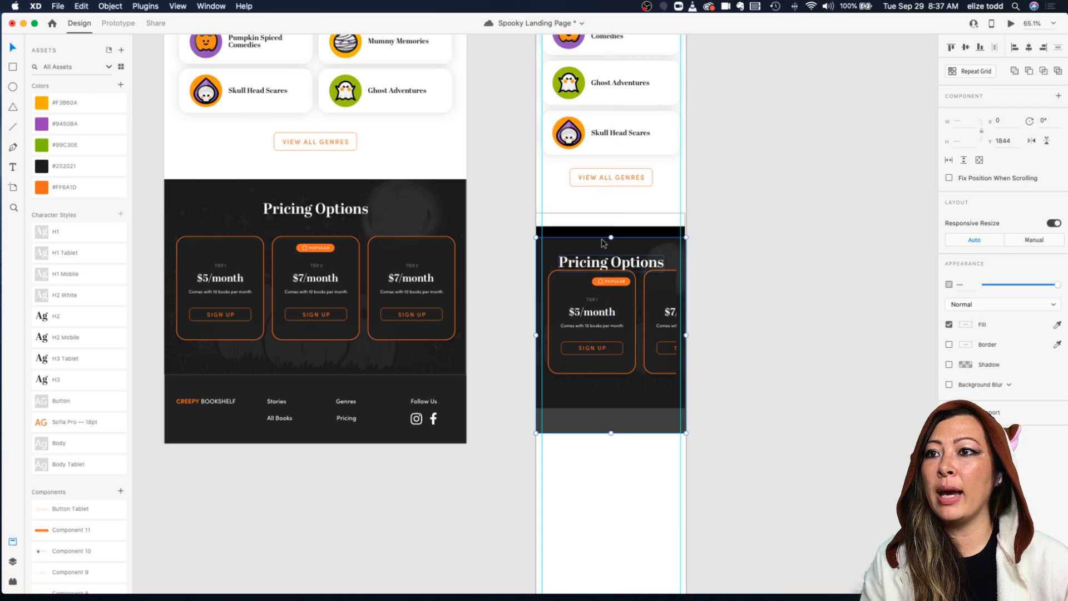
key(super+z)
click(813, 241)
Step: Move the pricing cards lower inside the mobile Pricing Options section
click(611, 236)
scroll(609, 231, up, 3)
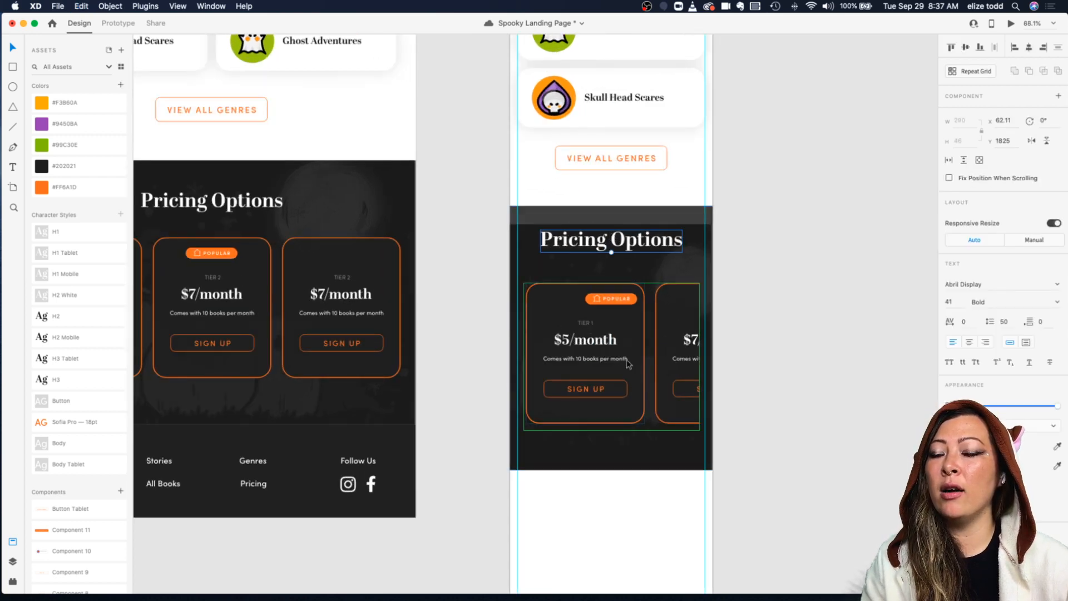
drag(627, 377, 627, 424)
drag(591, 241, 609, 392)
key(super+z)
Step: Move the section's background image up to fill the top of the mobile Pricing Options section
shift+click(604, 221)
shift+click(605, 302)
click(614, 255)
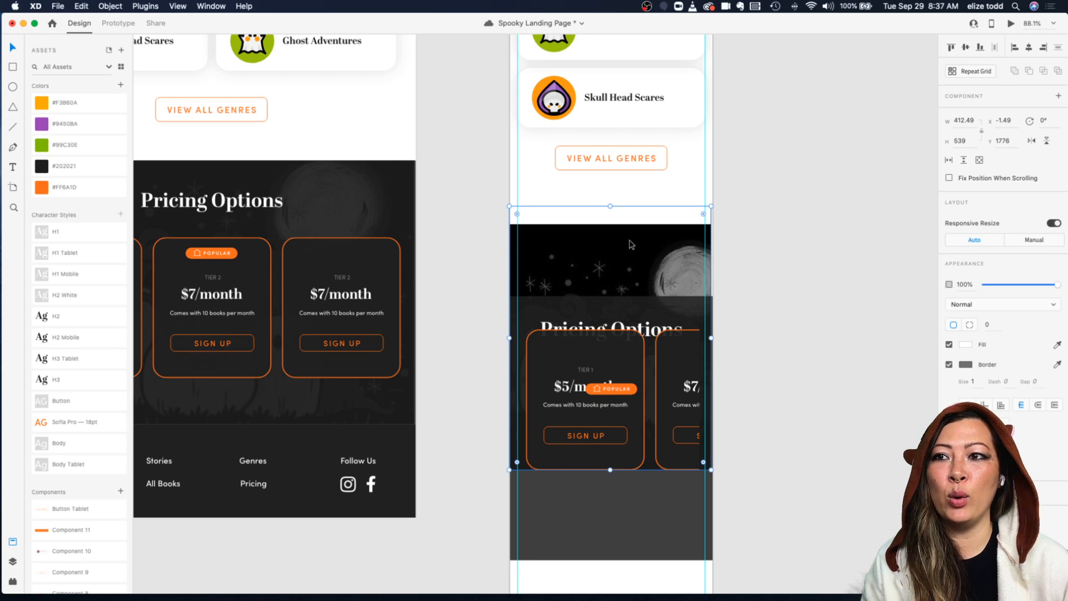
scroll(594, 215, up, 5)
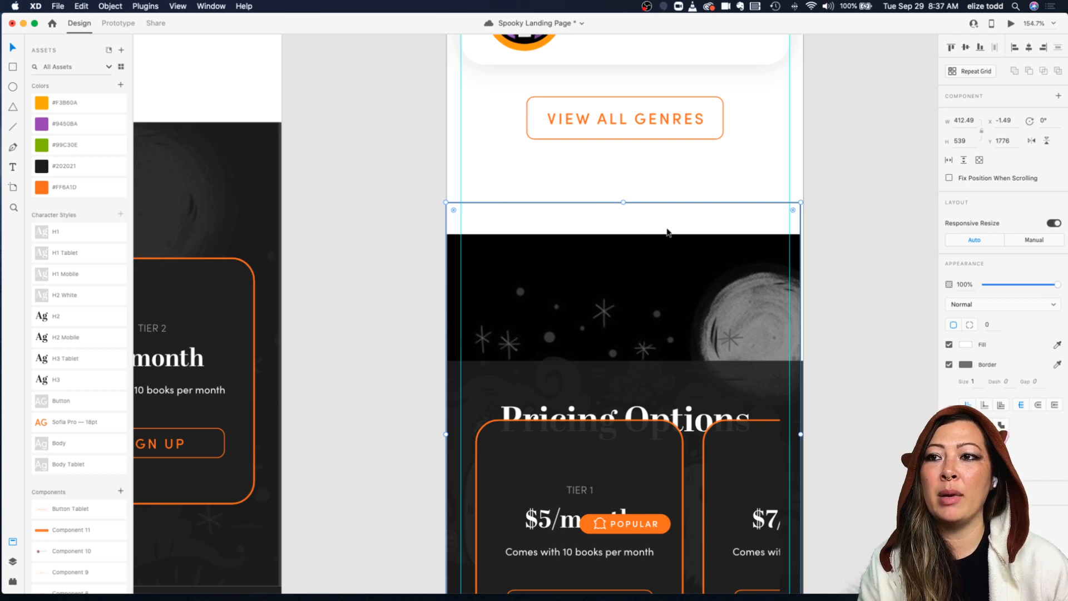
double_click(653, 257)
drag(648, 265, 648, 239)
click(828, 164)
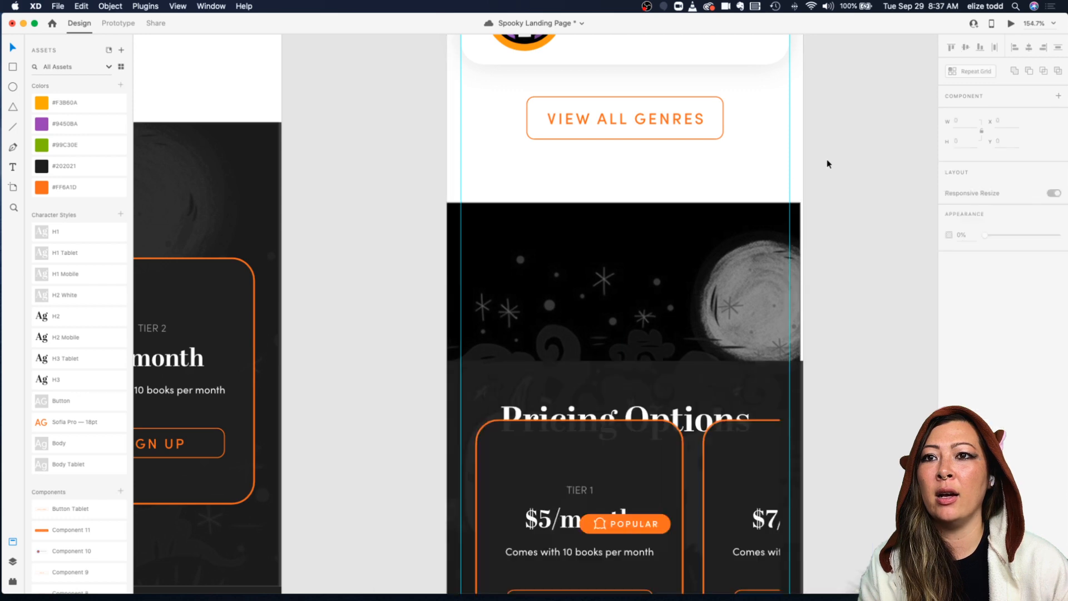
Step: Turn off the background image's border and centre it horizontally on the mobile artboard
click(749, 249)
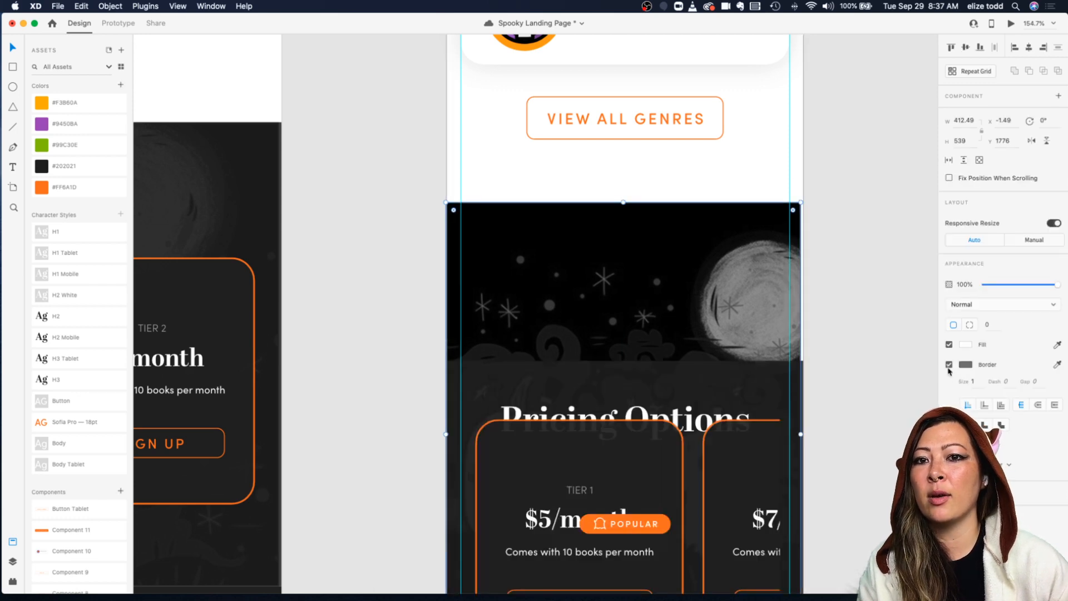
click(949, 365)
click(816, 245)
click(748, 261)
click(1029, 49)
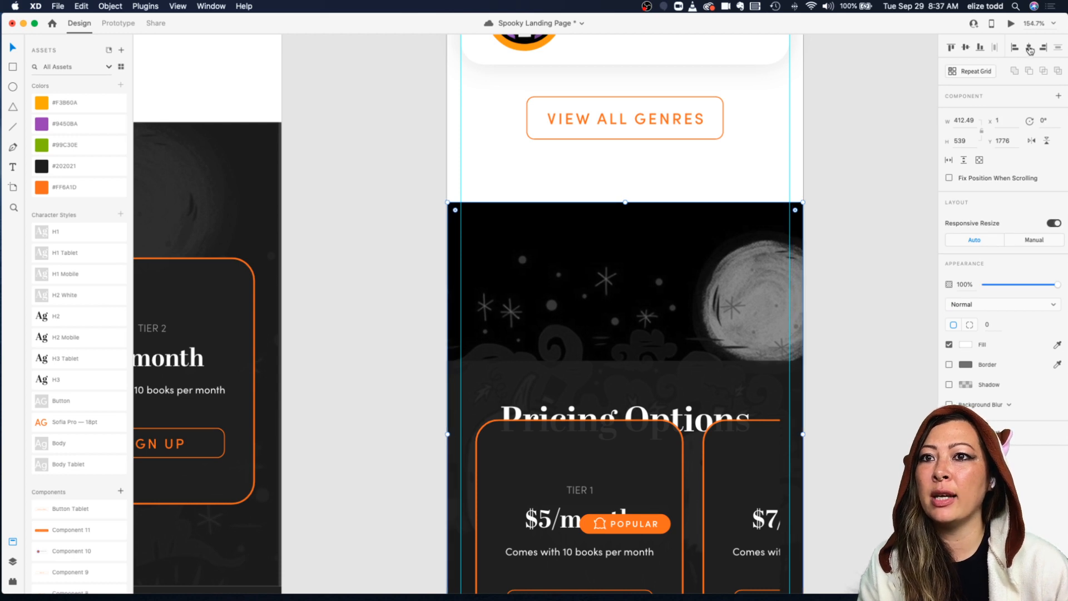
Step: Move the dark overlay rectangle up to cover the top of the Pricing Options section
drag(709, 379, 713, 226)
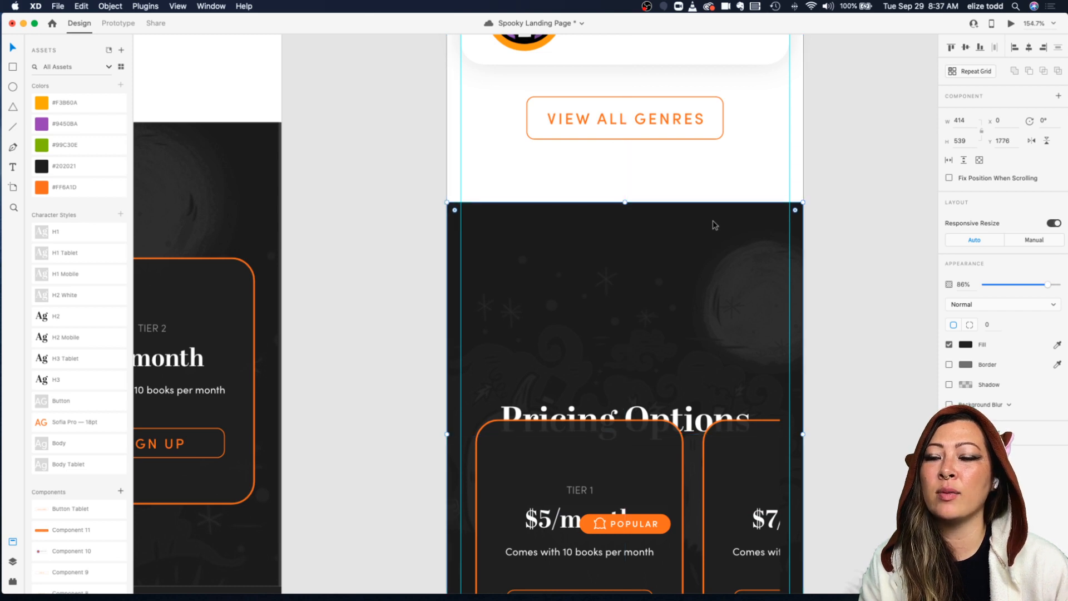
click(851, 277)
scroll(774, 268, down, 5)
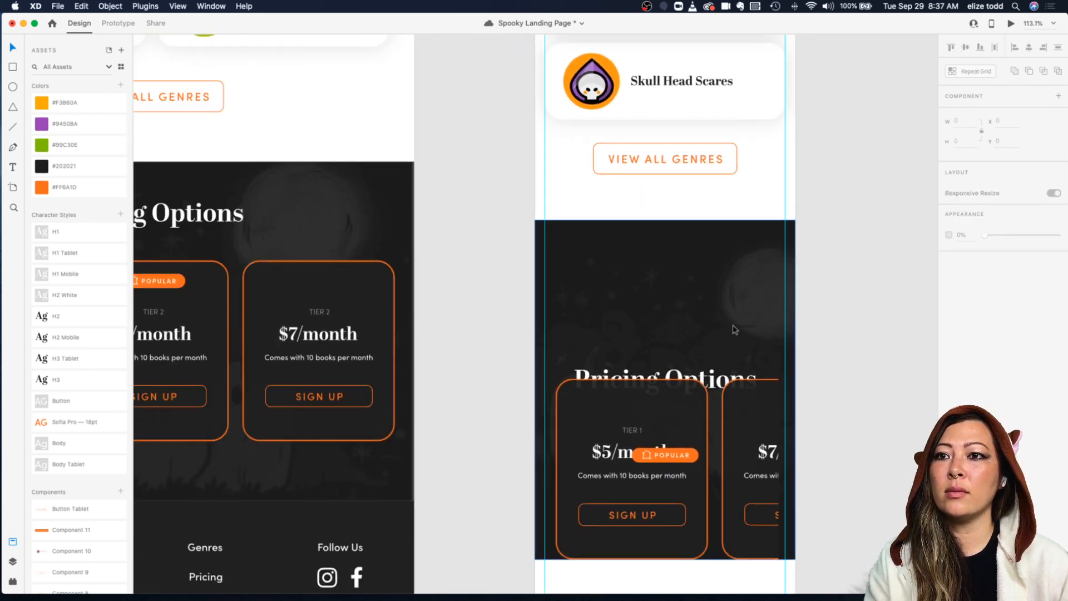
Step: Move the Pricing Options title up near the top of the mobile section
click(682, 301)
drag(696, 331, 695, 209)
scroll(695, 210, down, 5)
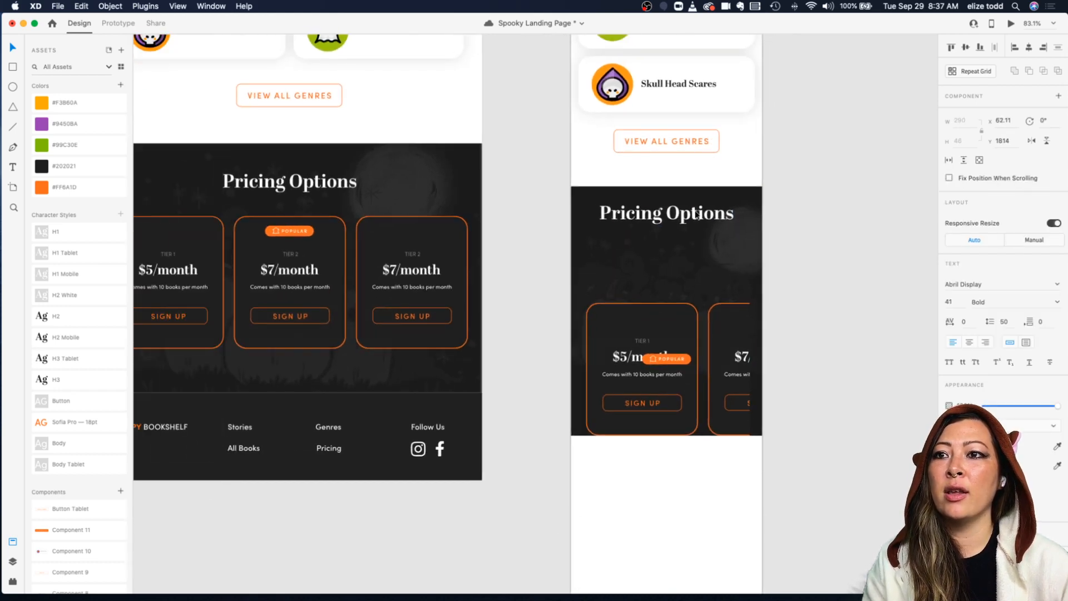
scroll(590, 369, up, 10)
scroll(590, 372, down, 12)
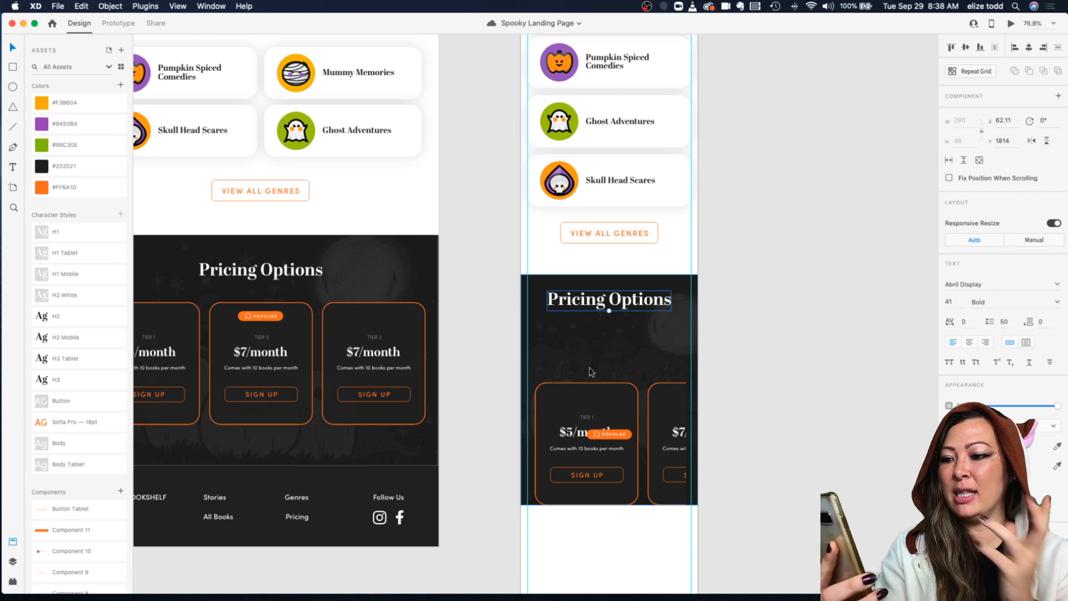
Step: Nudge the title slightly down and move the pricing cards repeat grid up beneath it
drag(597, 306, 598, 311)
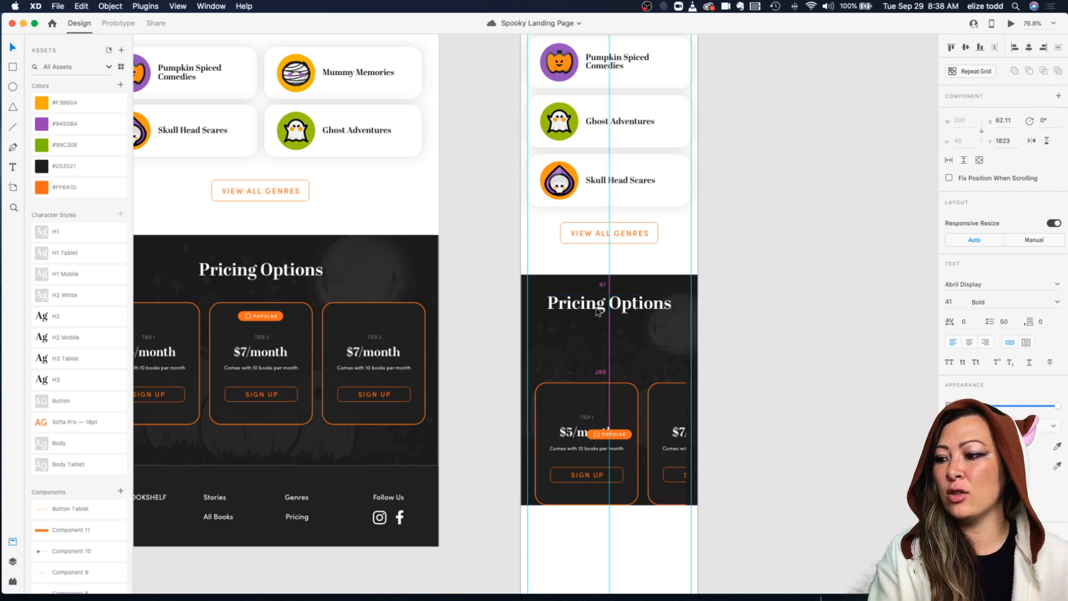
drag(626, 388, 641, 336)
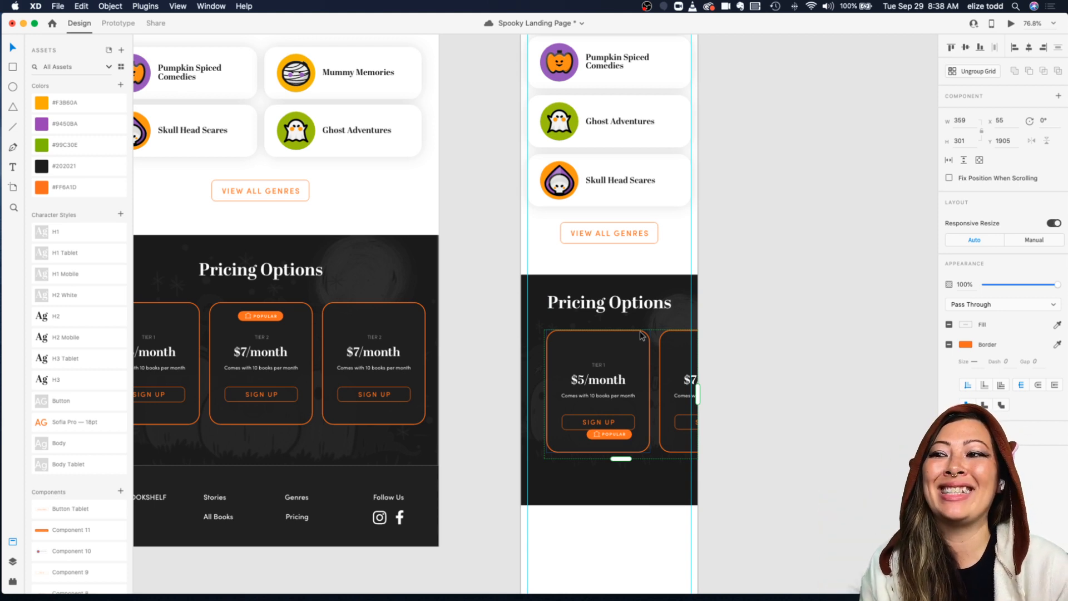
scroll(643, 336, down, 5)
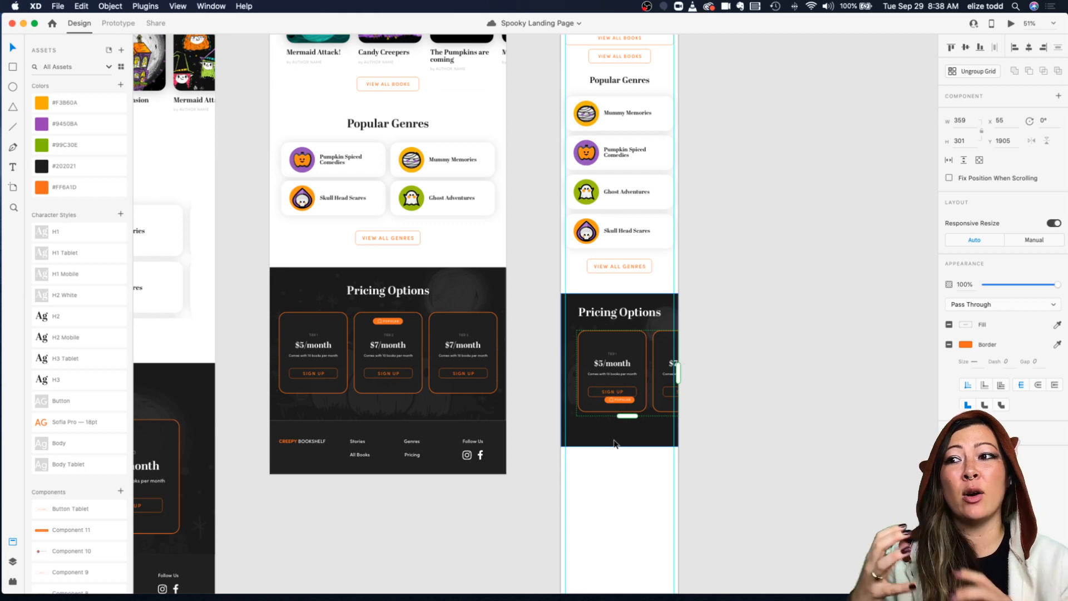
Step: Narrow the pricing repeat grid so it shows a single card
scroll(644, 393, up, 5)
scroll(644, 394, down, 5)
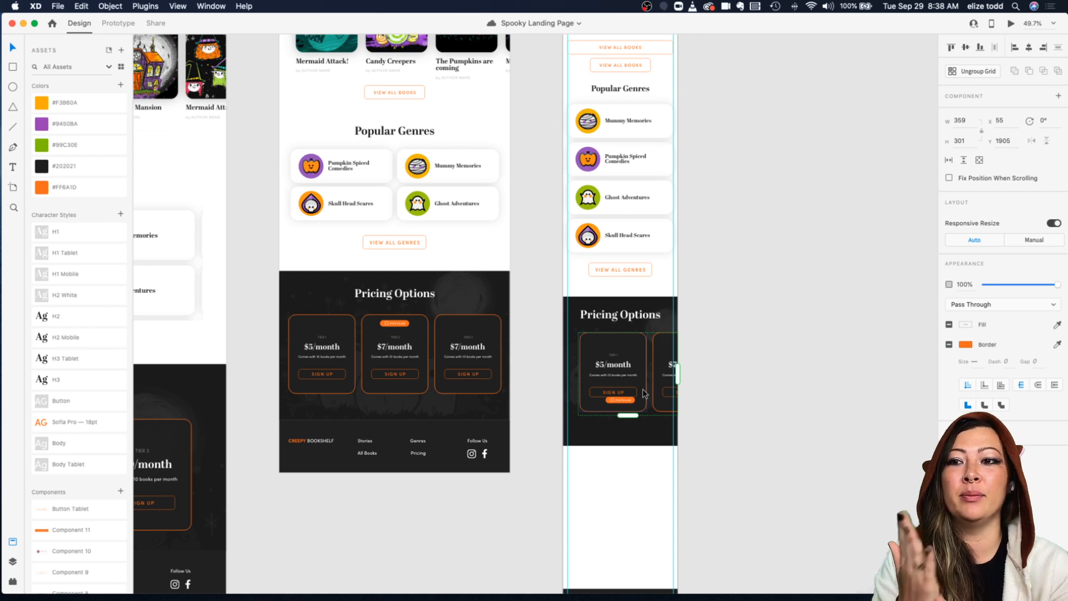
drag(678, 373, 650, 373)
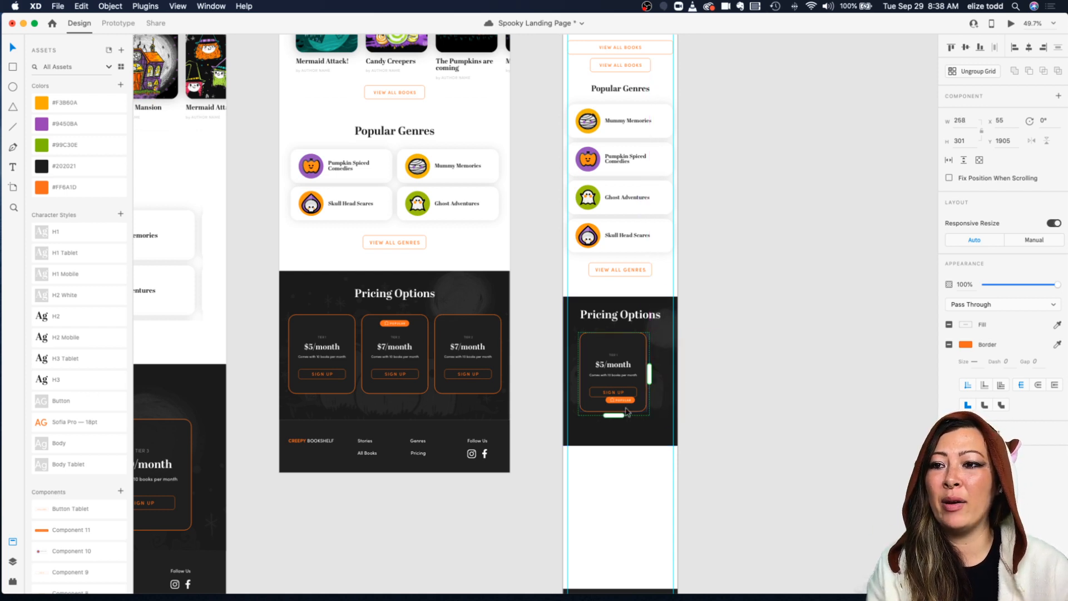
drag(616, 417, 626, 509)
scroll(625, 509, down, 2)
scroll(631, 406, up, 5)
key(cmd+z)
scroll(651, 356, up, 5)
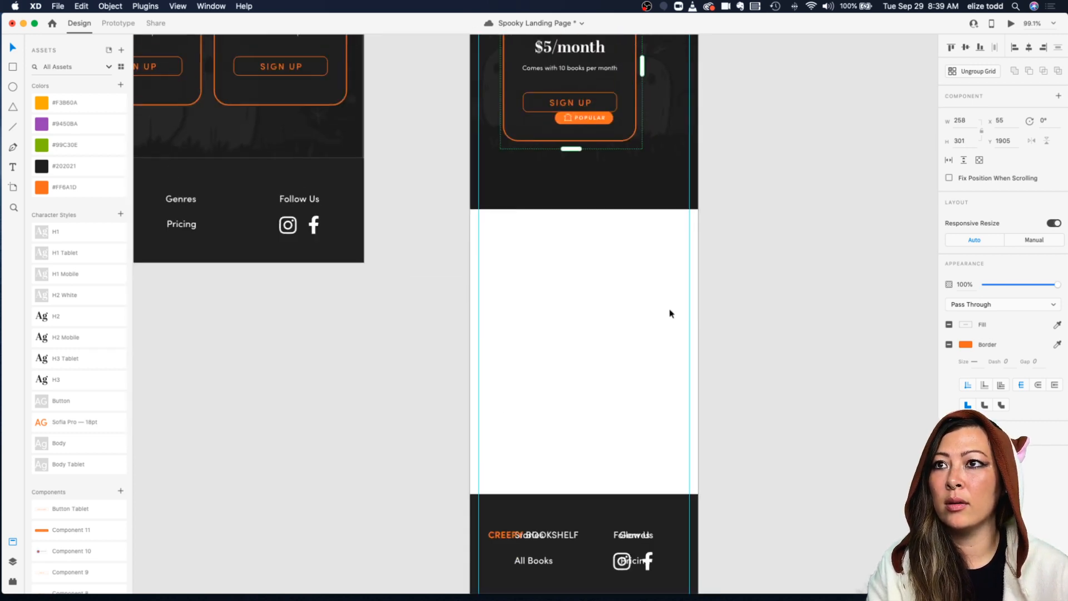
Step: Move the Popular badge up beside the Pricing Options title
click(672, 336)
drag(590, 234, 669, 79)
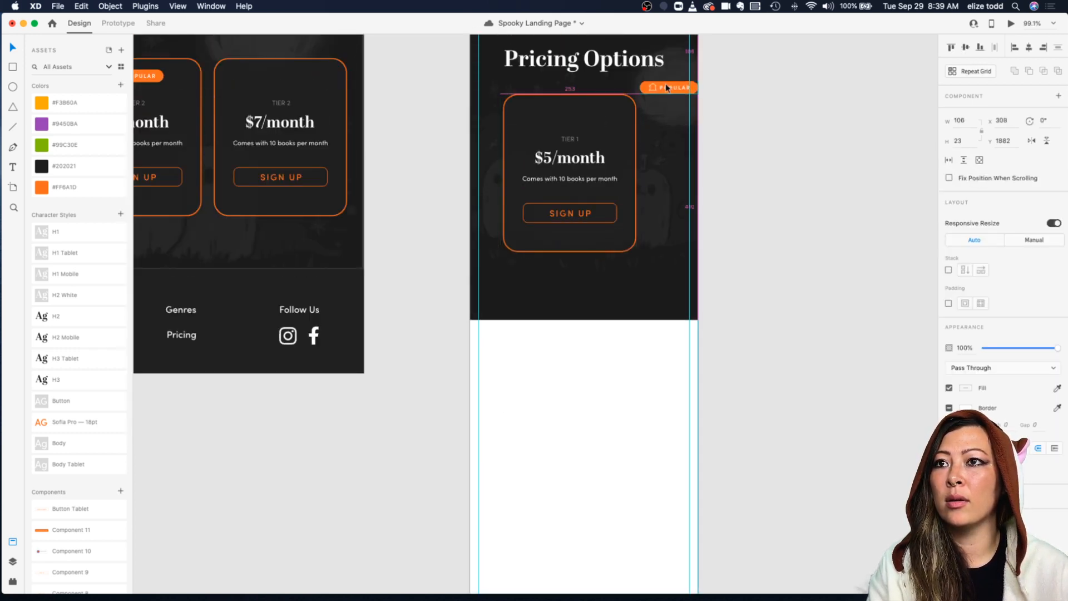
click(604, 101)
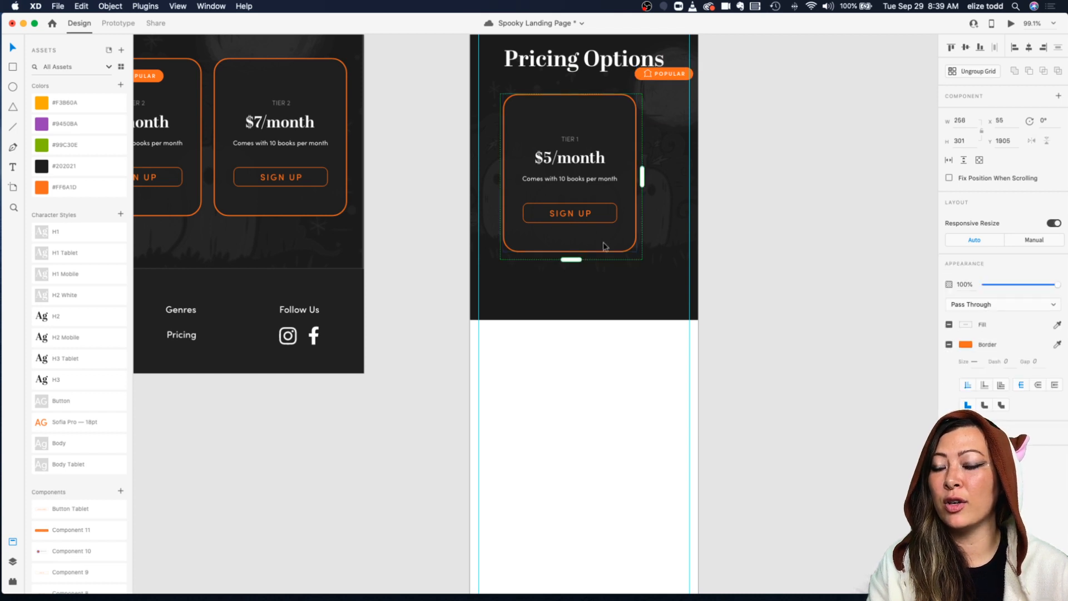
Step: Narrow the repeat grid slightly and extend it downward to stack the pricing cards vertically
scroll(639, 171, up, 3)
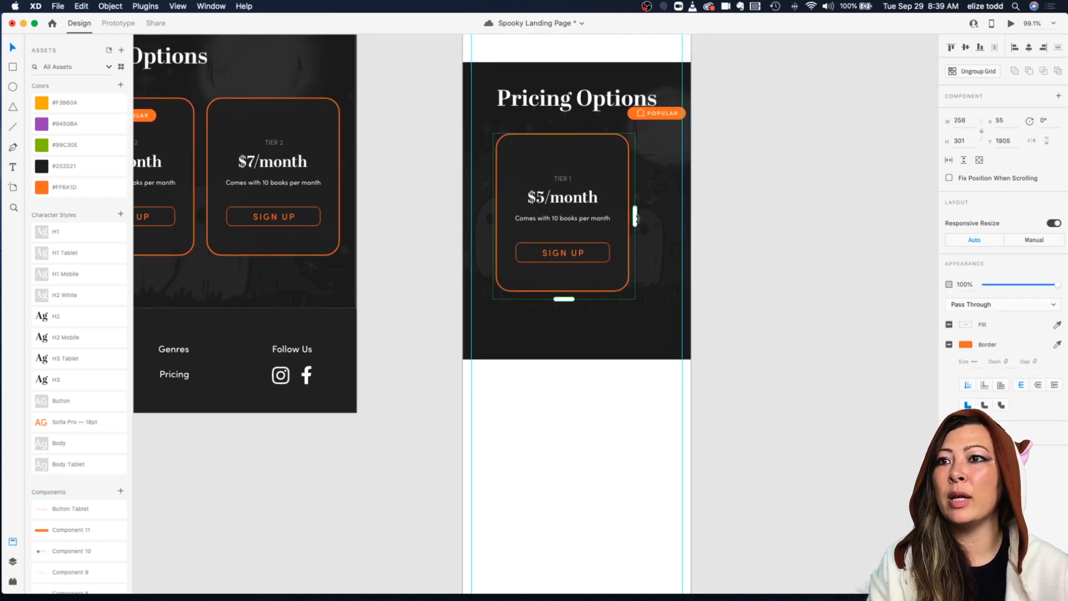
drag(635, 218, 560, 216)
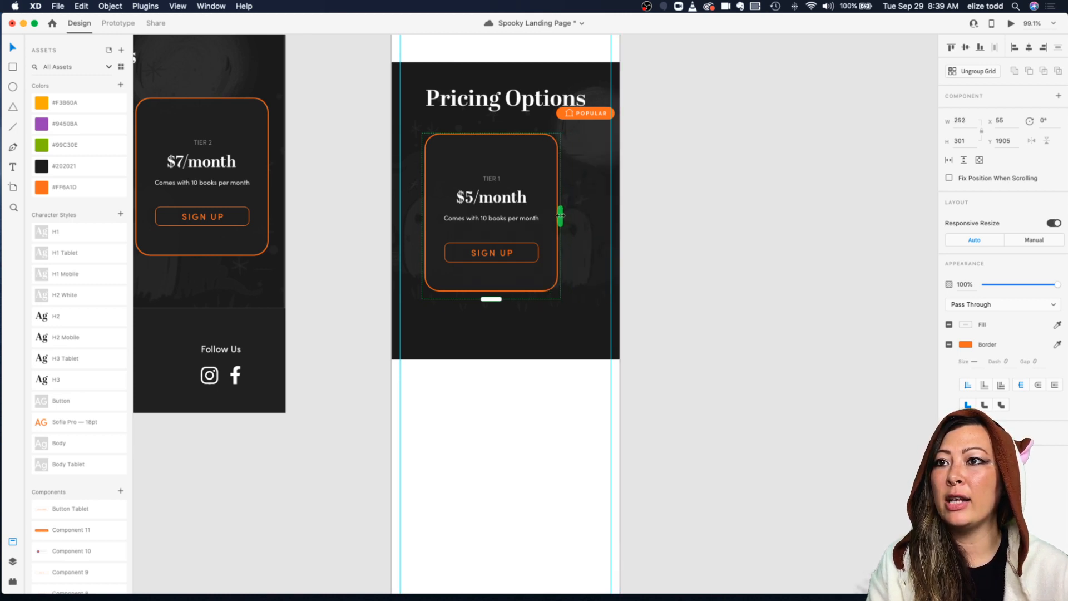
drag(493, 299, 457, 491)
scroll(457, 495, down, 5)
scroll(458, 494, up, 3)
drag(482, 254, 483, 198)
key(super+z)
scroll(488, 465, down, 3)
scroll(486, 469, up, 4)
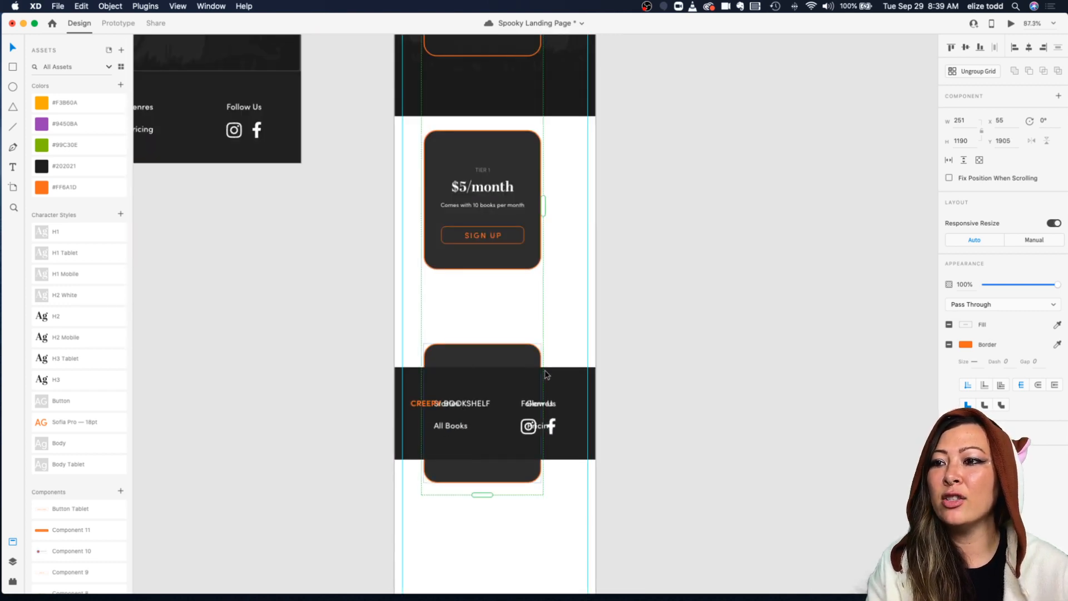
Step: Move the footer down below the stacked pricing cards
scroll(470, 421, up, 2)
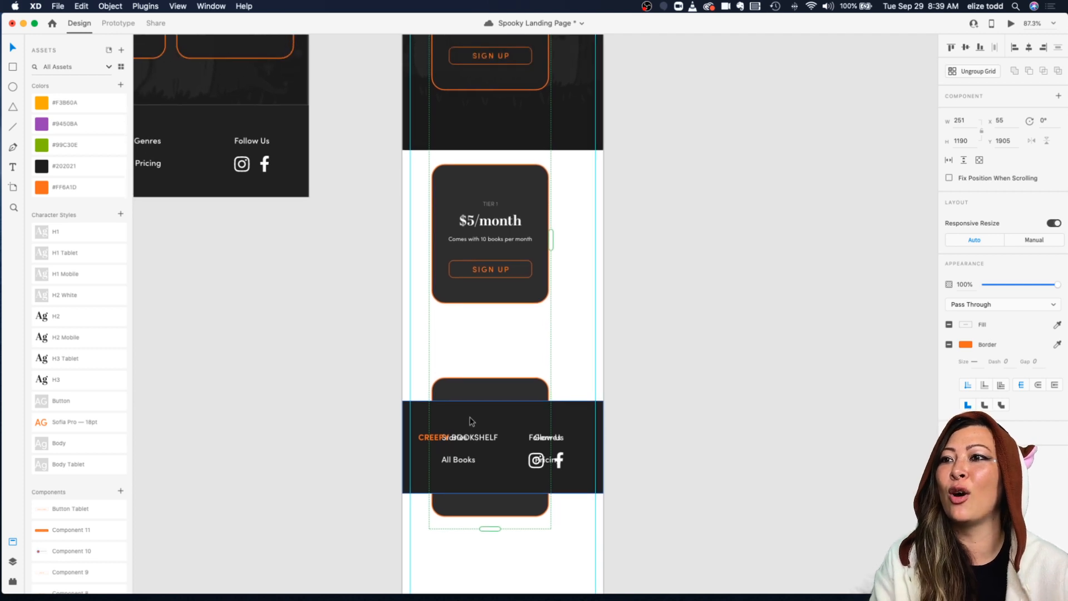
scroll(470, 422, down, 1)
drag(592, 418, 590, 568)
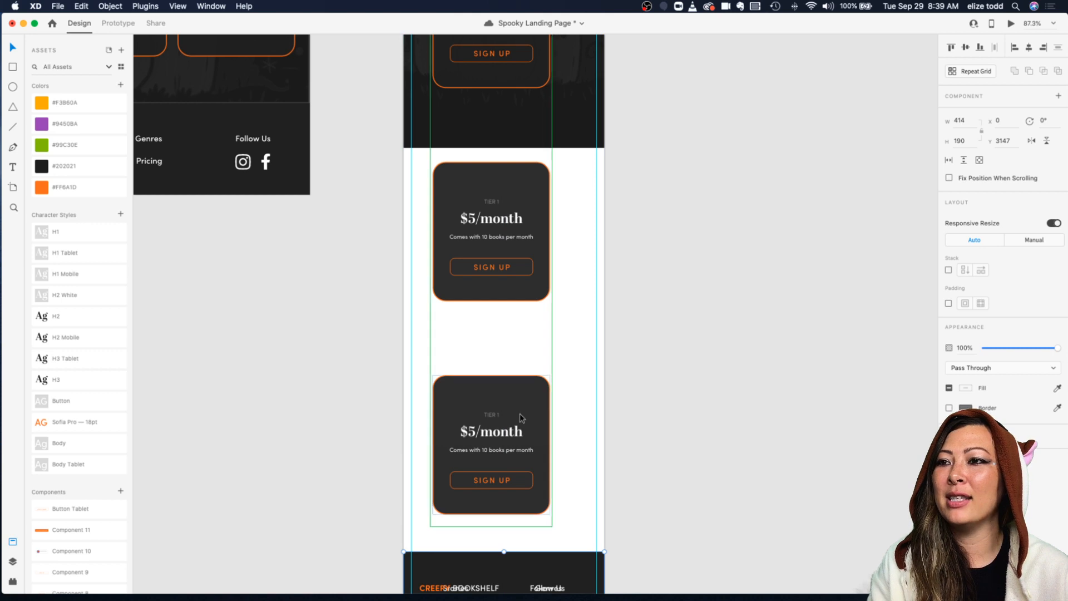
Step: Reduce the vertical gap between the stacked pricing cards and reposition the grid
scroll(520, 413, down, 5)
click(499, 305)
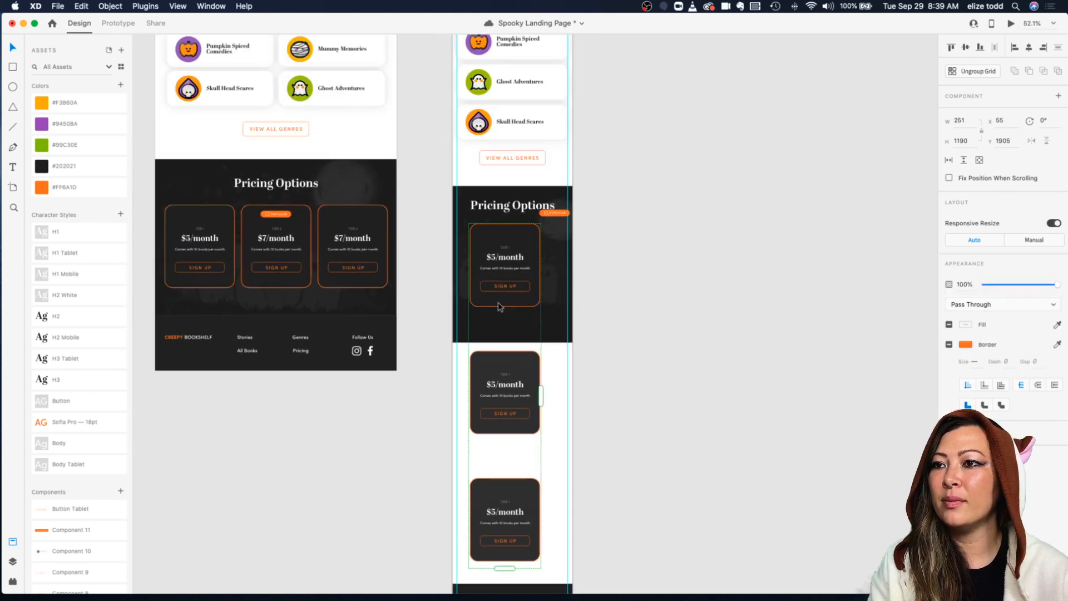
drag(506, 346, 506, 310)
click(627, 296)
drag(511, 269, 517, 268)
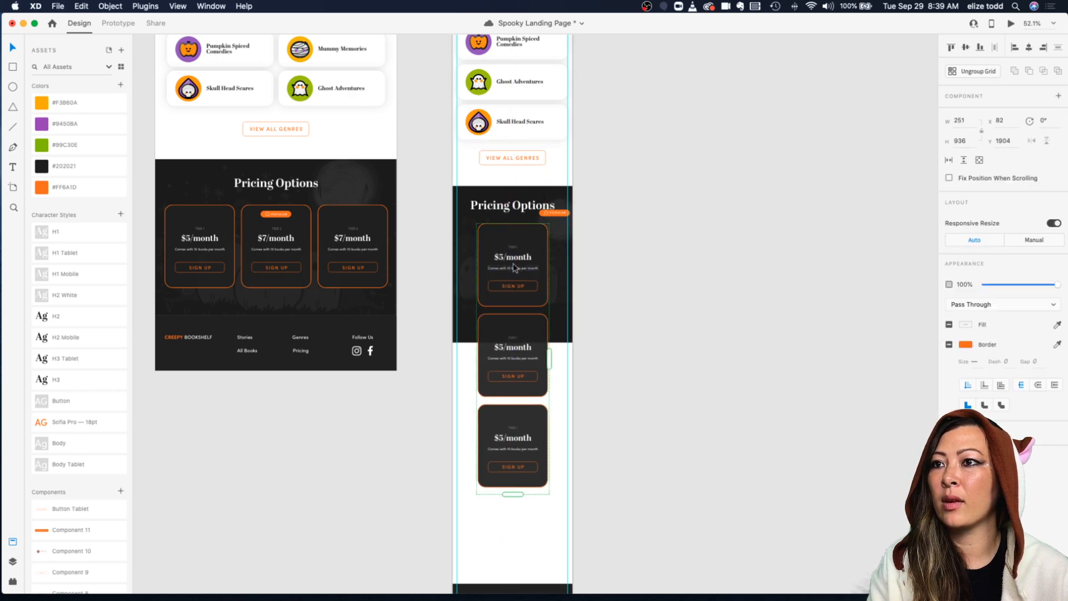
scroll(544, 268, down, 6)
click(557, 267)
scroll(568, 265, down, 3)
scroll(565, 233, up, 5)
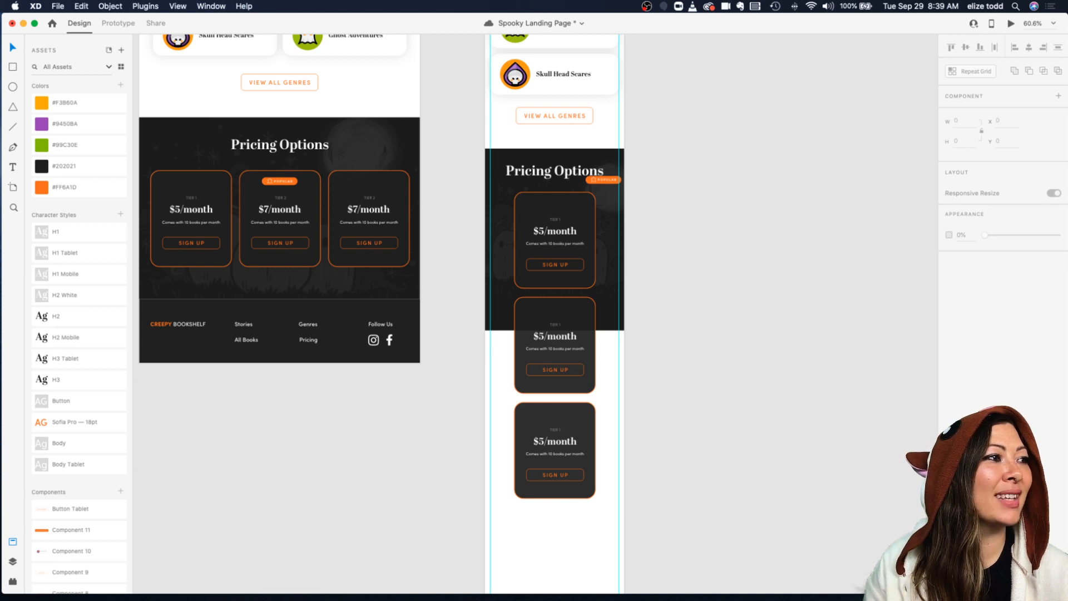
Step: Delete the duplicate View All Books button on the mobile artboard and move the content below it up
scroll(626, 313, up, 15)
click(576, 420)
key(Delete)
drag(546, 450, 547, 422)
scroll(547, 424, down, 3)
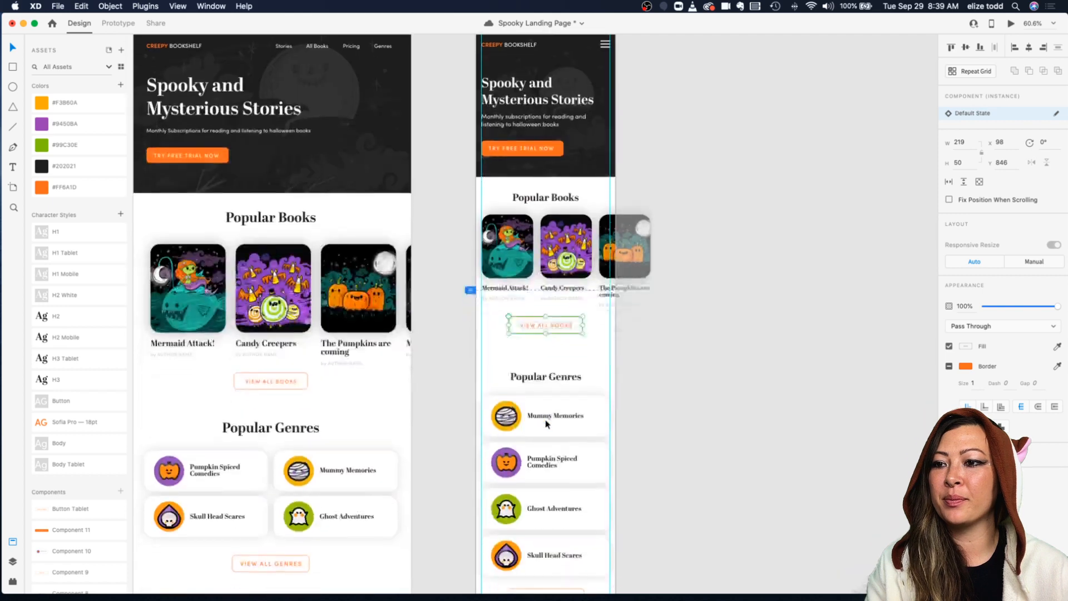
Step: Move the Popular Genres and Pricing Options sections up to tighten the mobile layout spacing
drag(459, 310, 615, 570)
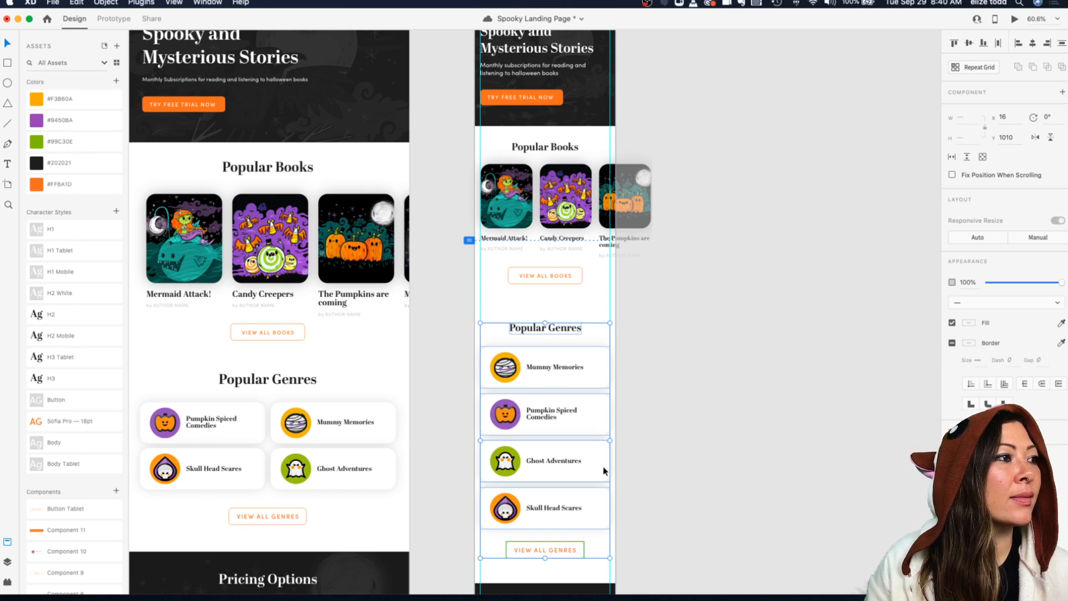
drag(537, 366, 538, 351)
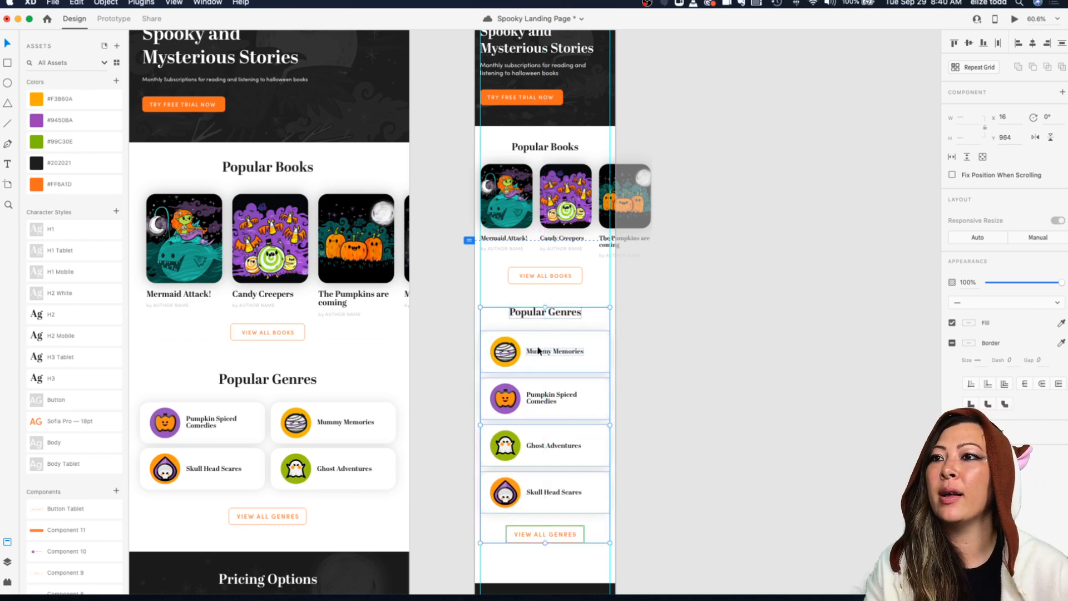
scroll(538, 351, down, 10)
drag(472, 343, 625, 560)
drag(608, 502, 609, 486)
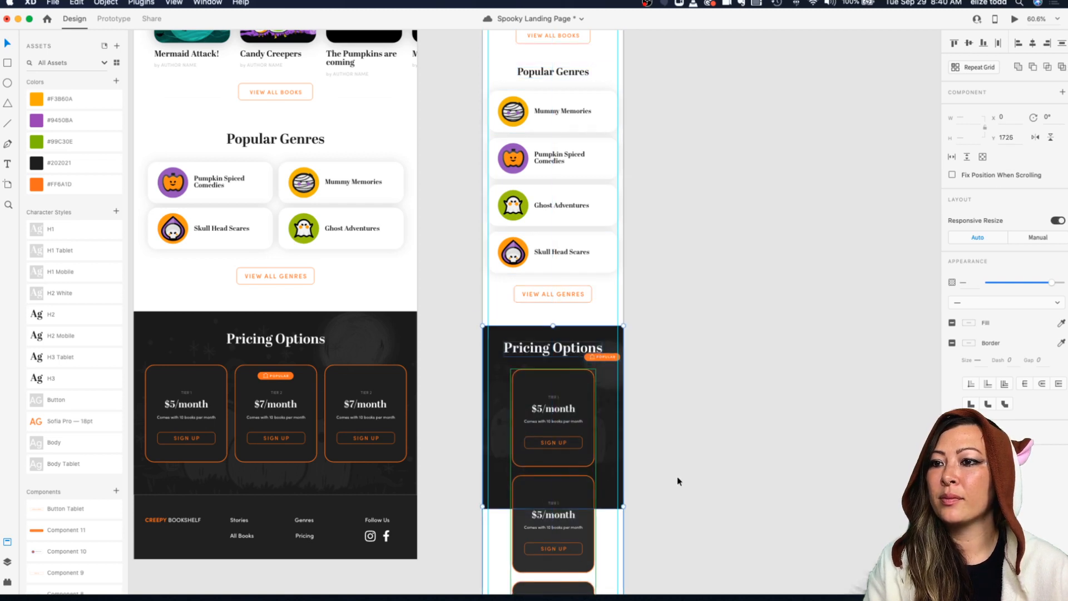
Step: Shift the pricing card grid to the mobile artboard's left margin
scroll(662, 386, down, 5)
double_click(573, 289)
drag(573, 286, 566, 287)
scroll(565, 288, up, 5)
scroll(580, 283, up, 1)
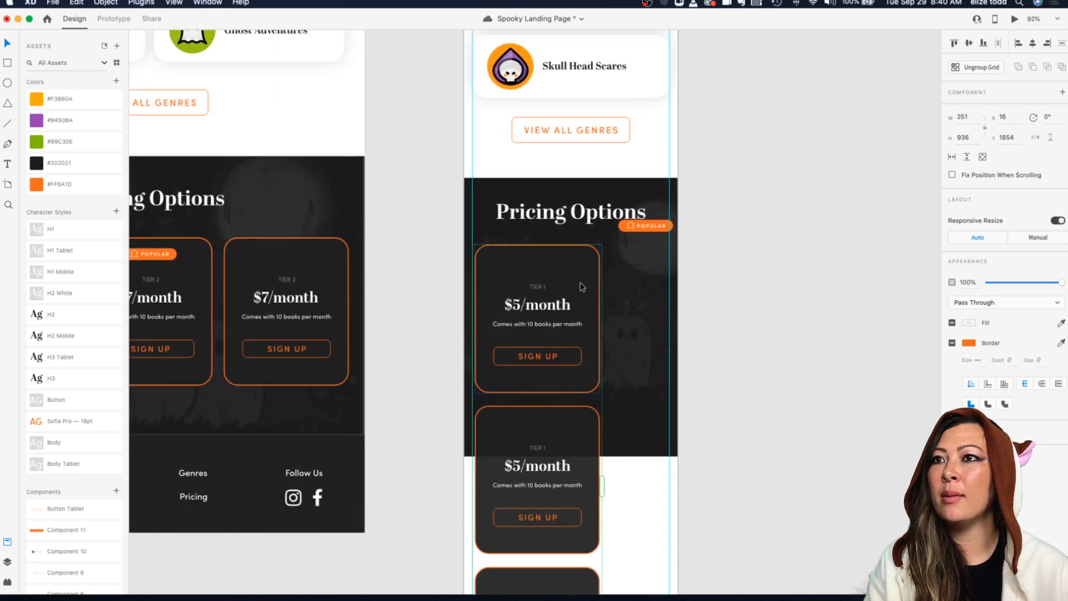
Step: Widen the pricing card to about 377 px across the mobile artboard
click(602, 288)
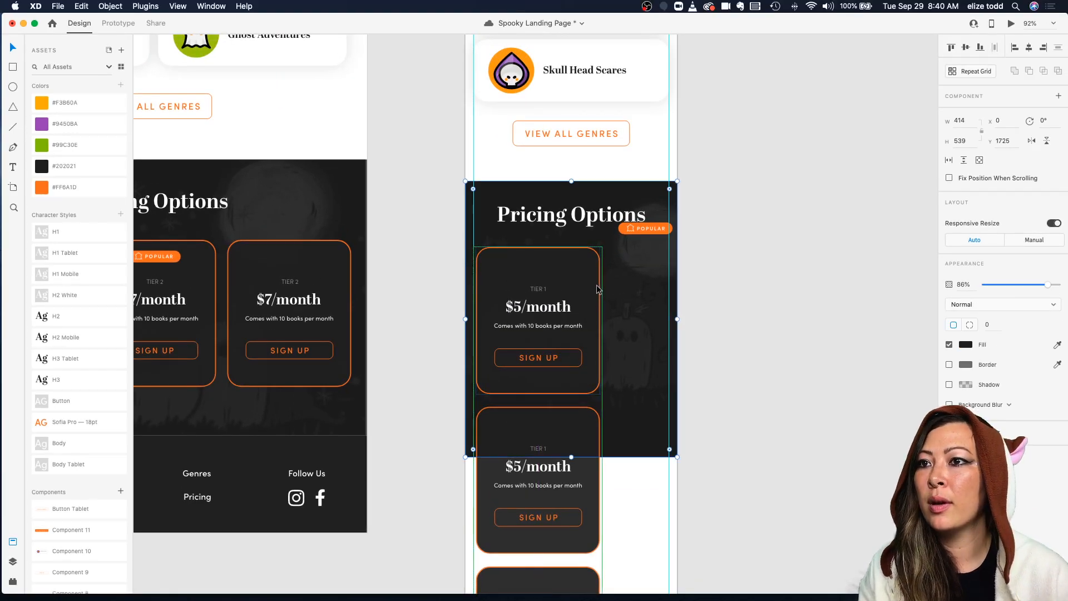
double_click(597, 289)
drag(602, 322, 665, 321)
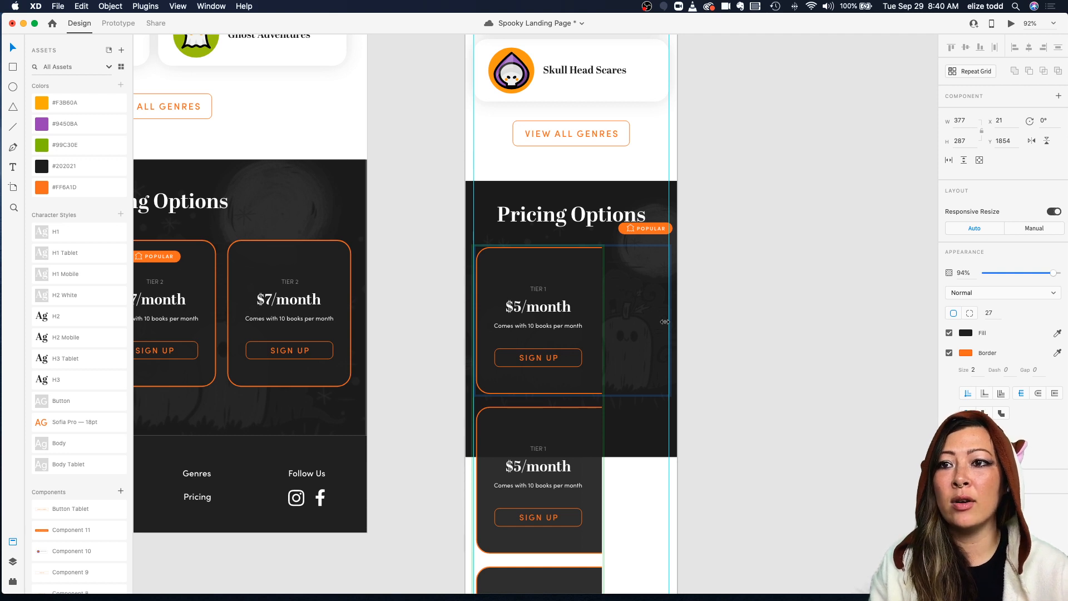
Step: Widen the pricing card repeat grid on the mobile artboard to about 546 px so the full card shows
drag(666, 322, 666, 321)
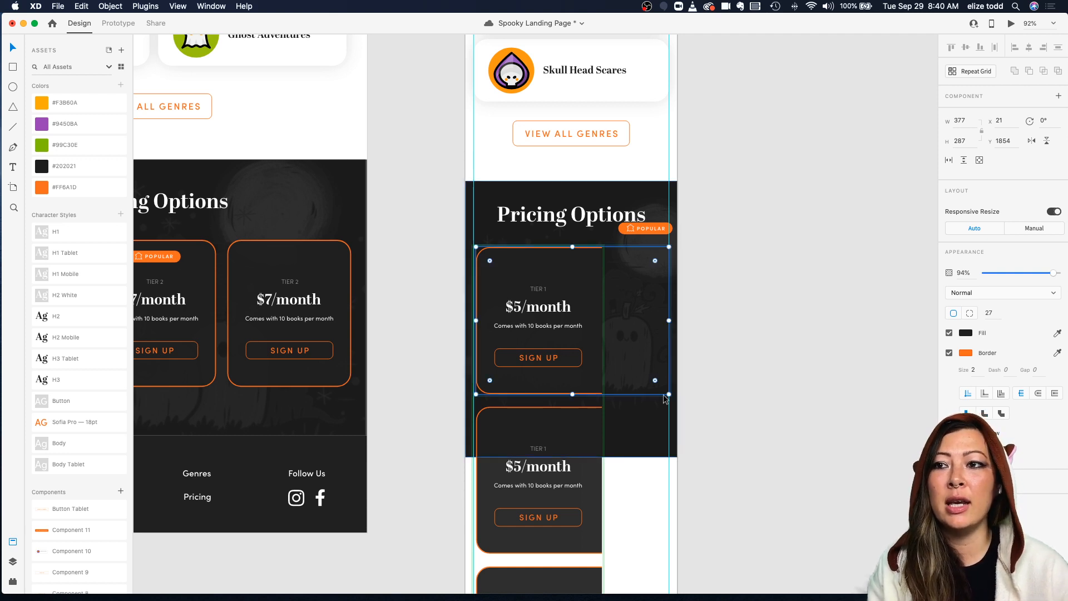
scroll(664, 396, down, 2)
scroll(663, 396, down, 1)
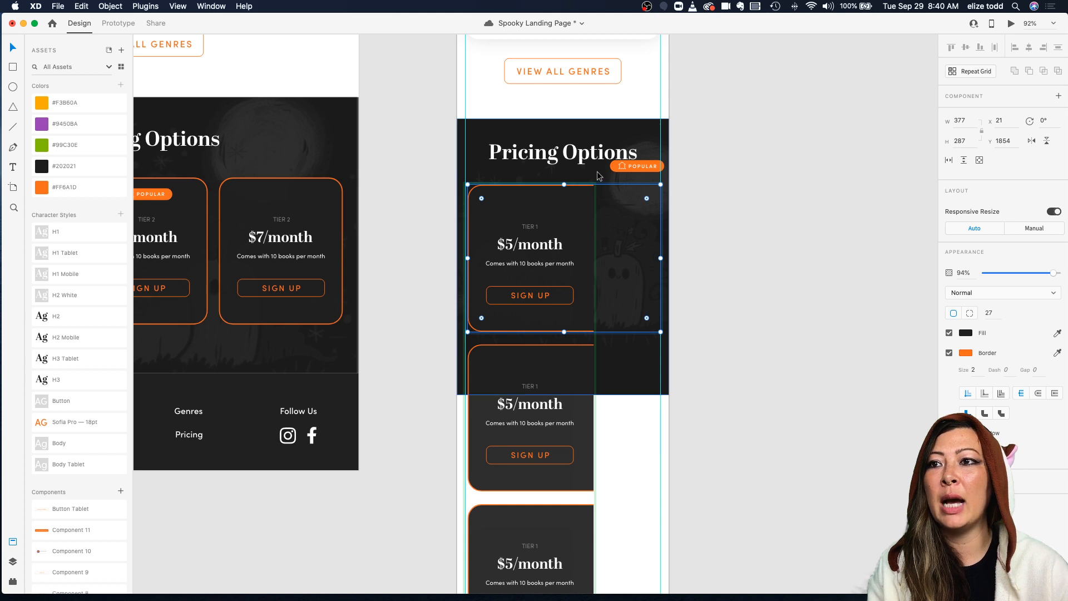
click(552, 182)
click(545, 189)
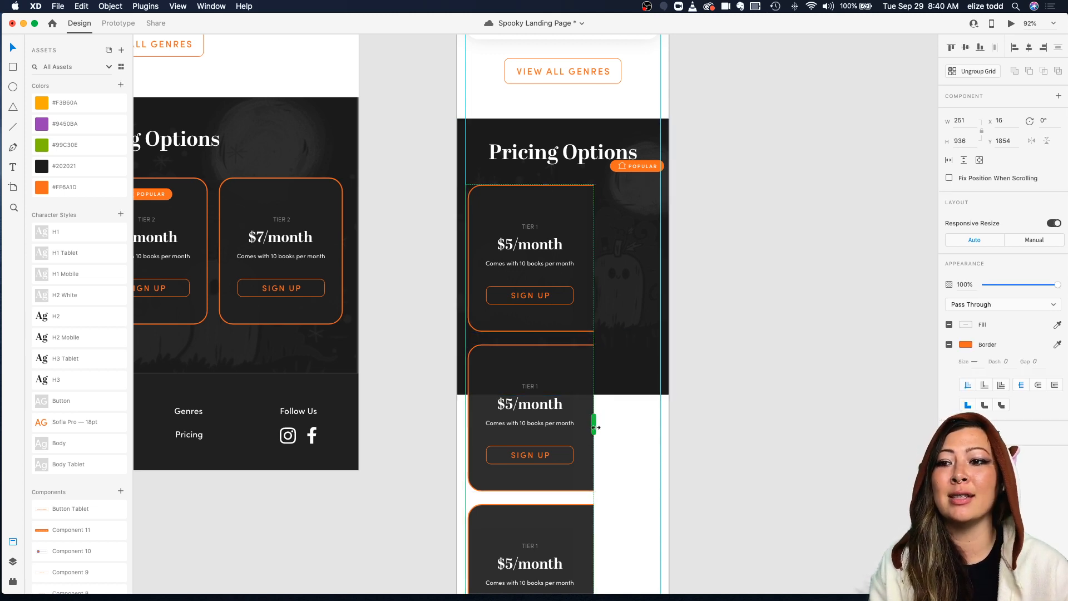
drag(594, 426, 672, 427)
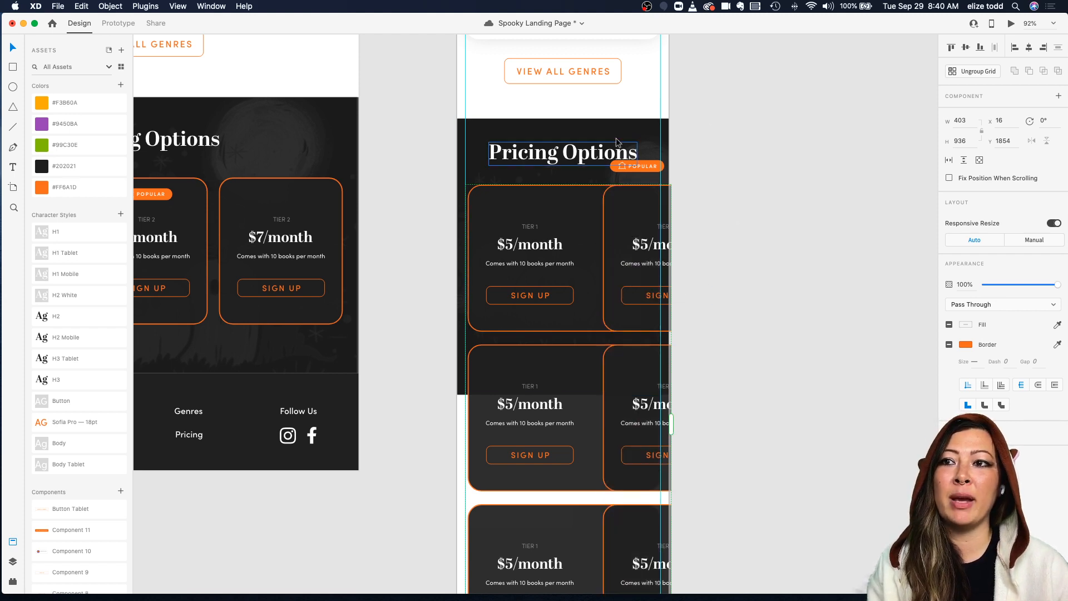
drag(621, 212, 693, 213)
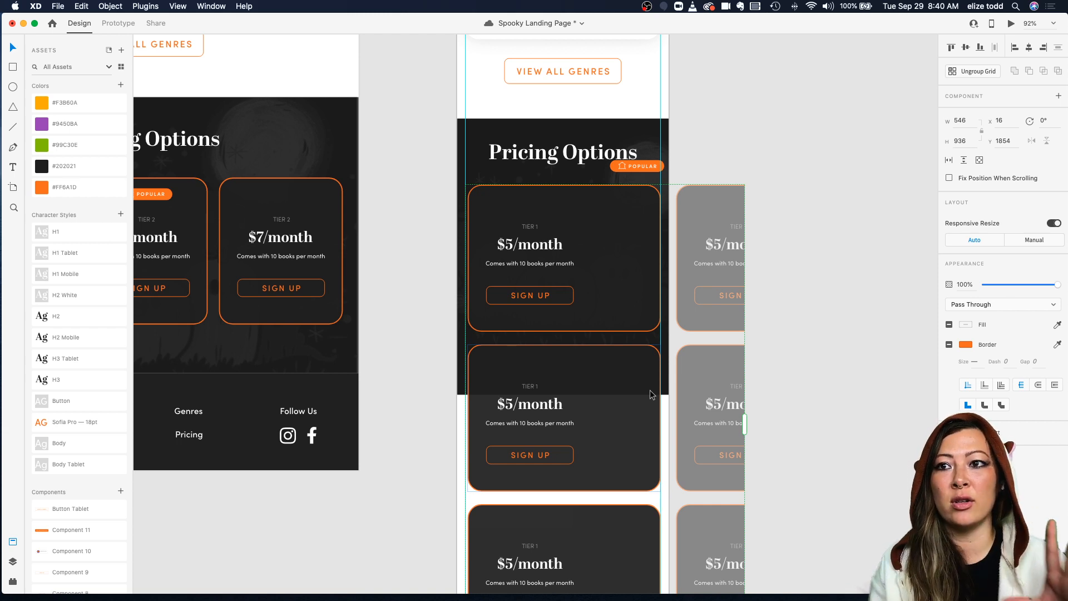
Step: Center the tier label, price, description and Sign Up button within the widened pricing card
double_click(530, 227)
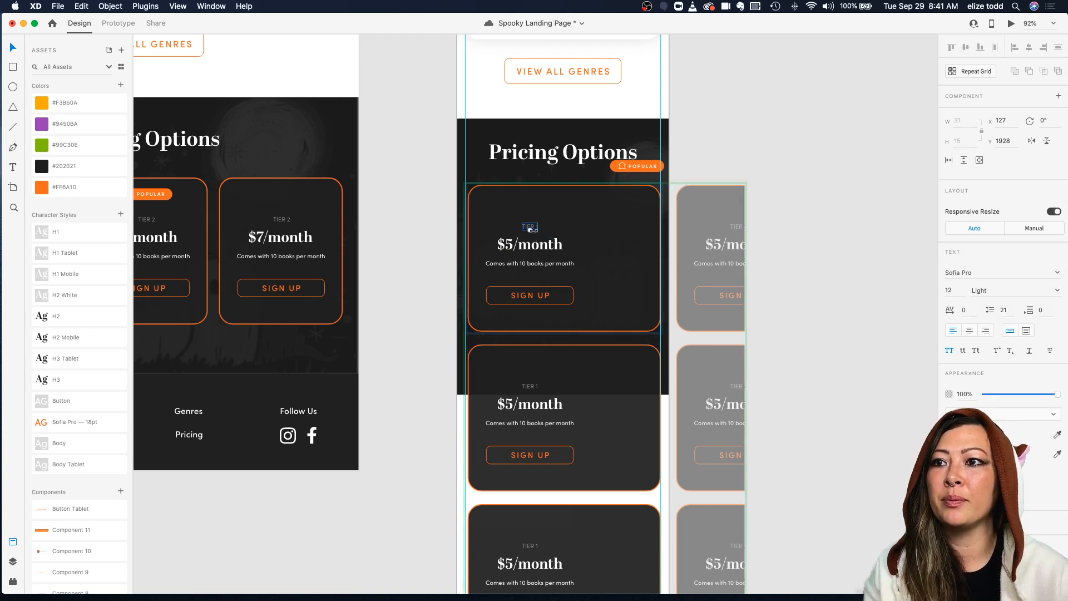
drag(532, 231, 563, 209)
drag(526, 243, 560, 224)
drag(533, 265, 566, 251)
drag(532, 294, 562, 275)
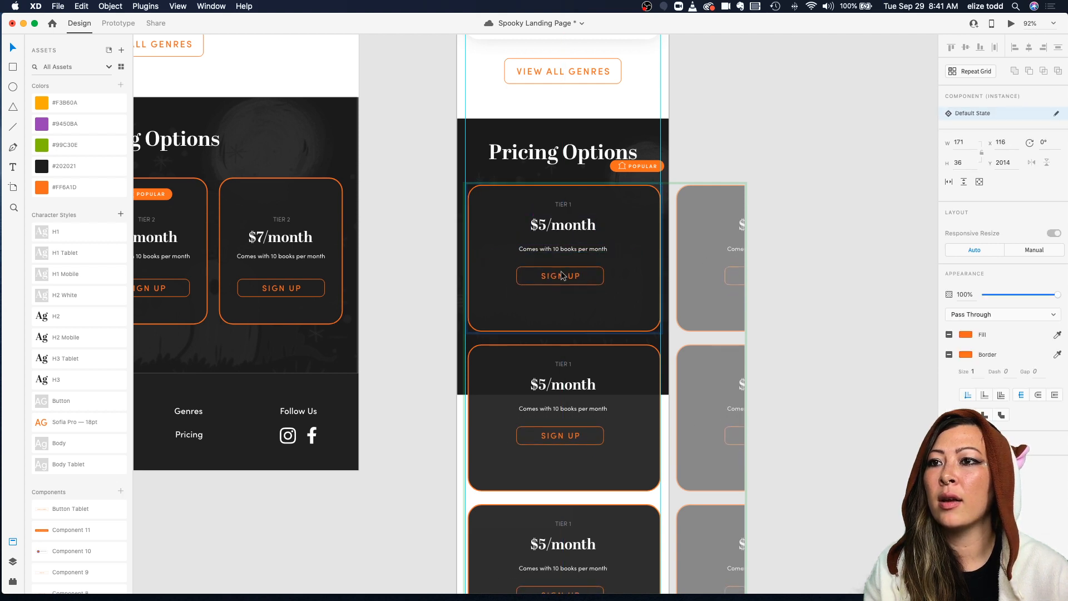
Step: Shorten the pricing card to about 229 px tall and stretch it to about 382 px wide
click(562, 333)
drag(563, 332, 565, 302)
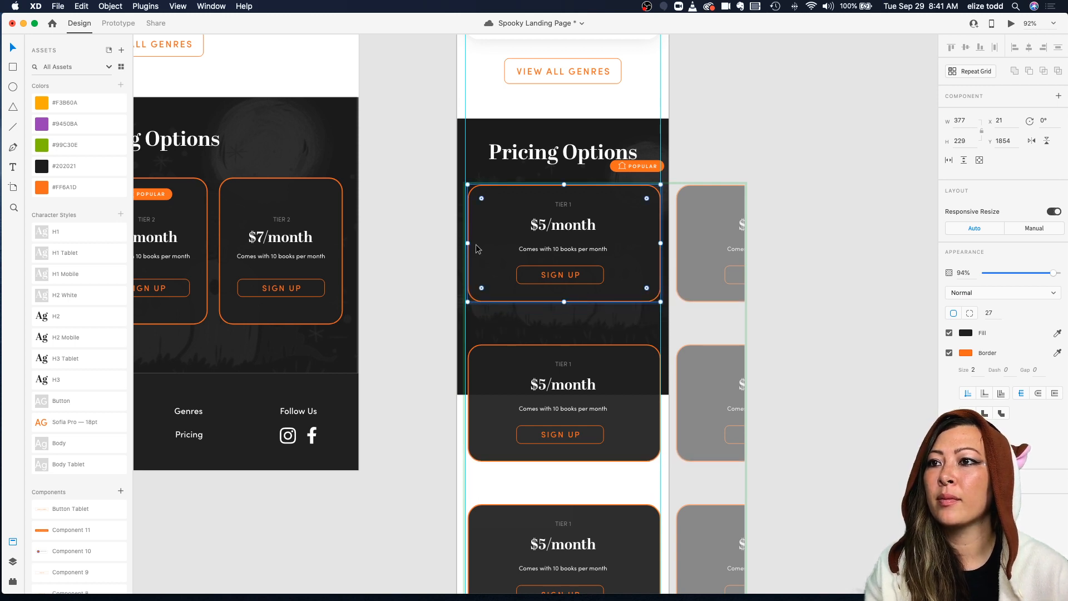
drag(469, 243, 466, 243)
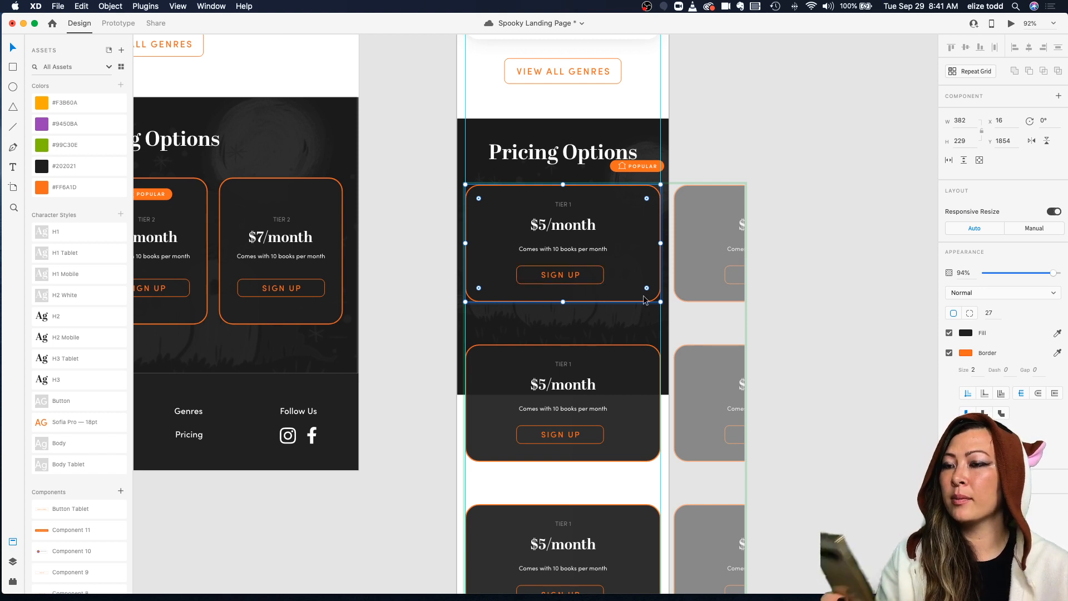
Step: Move the card's description text up, apply the Body Tablet character style to it and re-center it
double_click(568, 250)
drag(568, 254, 568, 245)
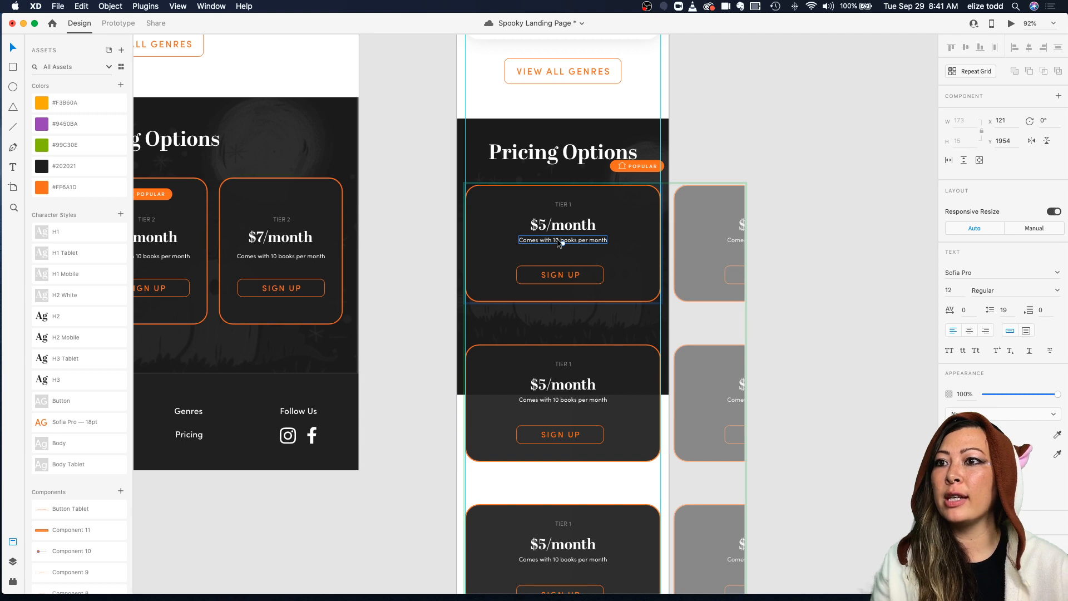
scroll(567, 276, down, 4)
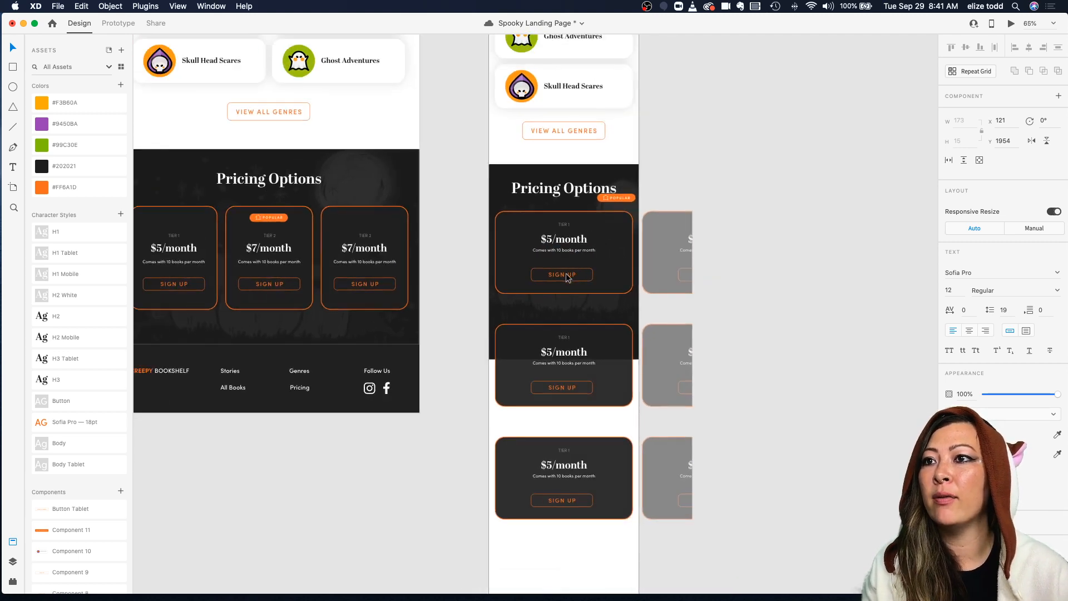
scroll(567, 276, up, 6)
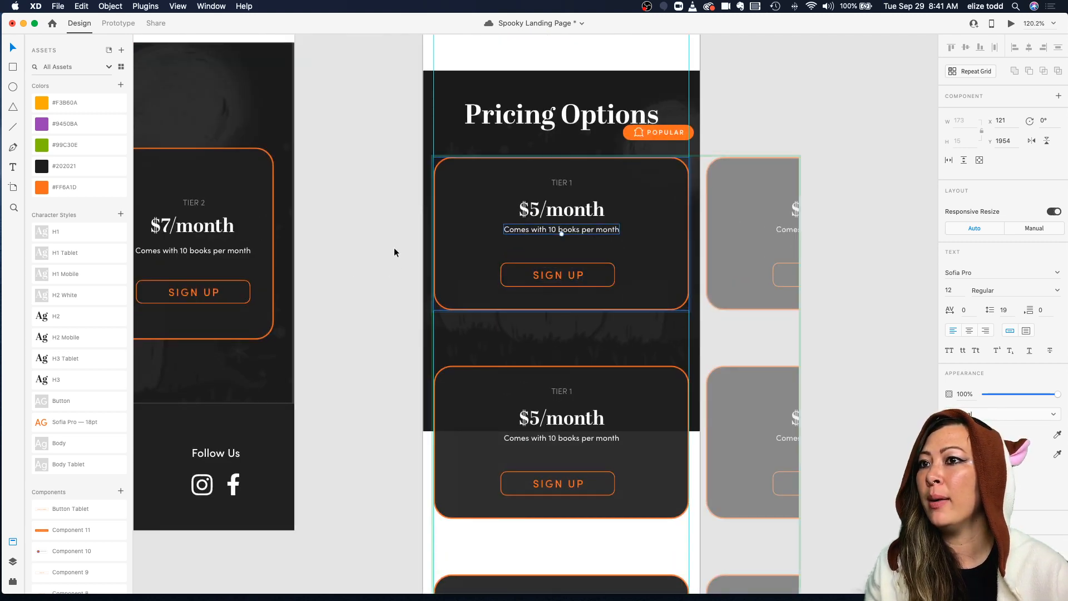
click(71, 466)
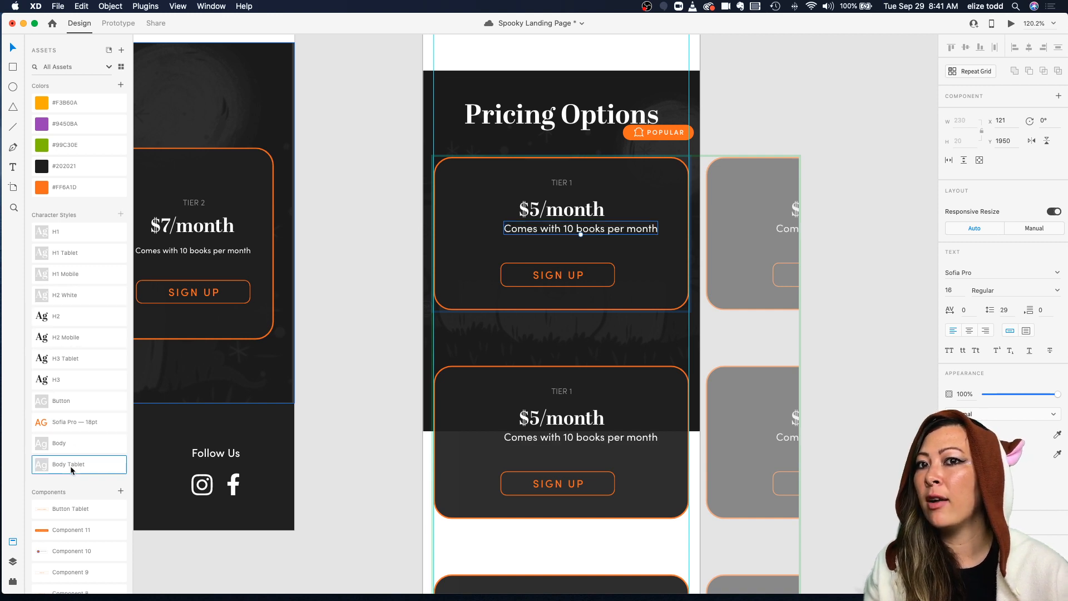
drag(581, 233, 561, 238)
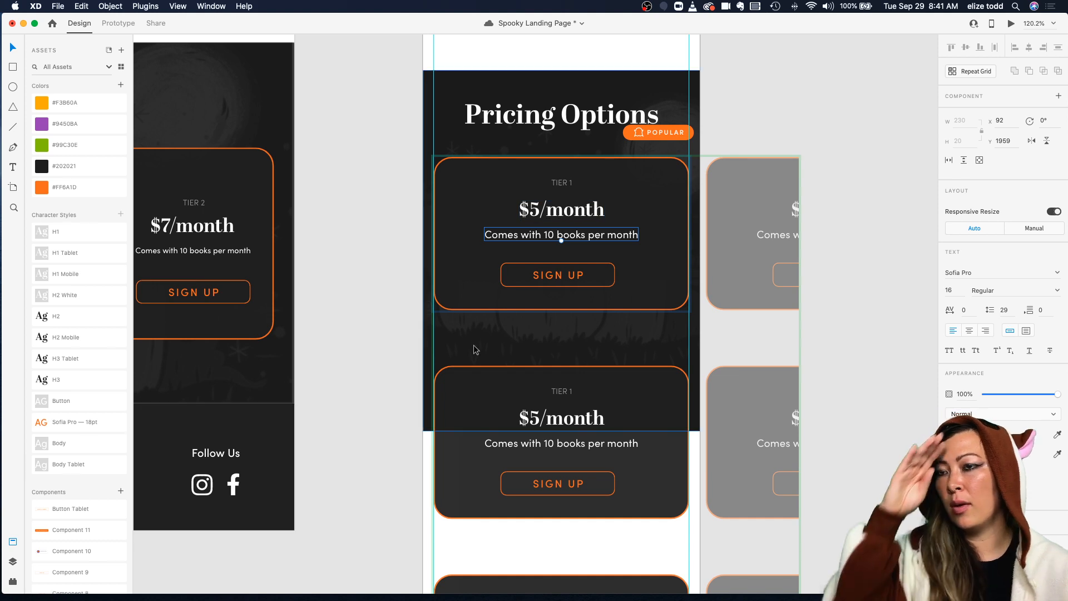
Step: Rename the Body Tablet character style to Body Tablet/Mbl
double_click(94, 466)
click(95, 466)
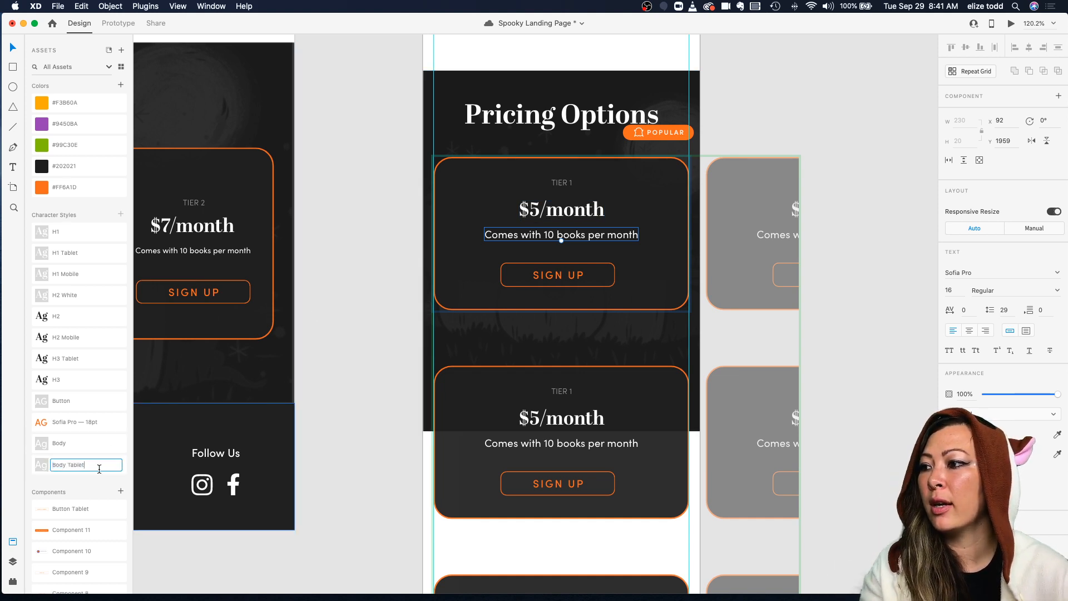
text(/Mbl)
key(Return)
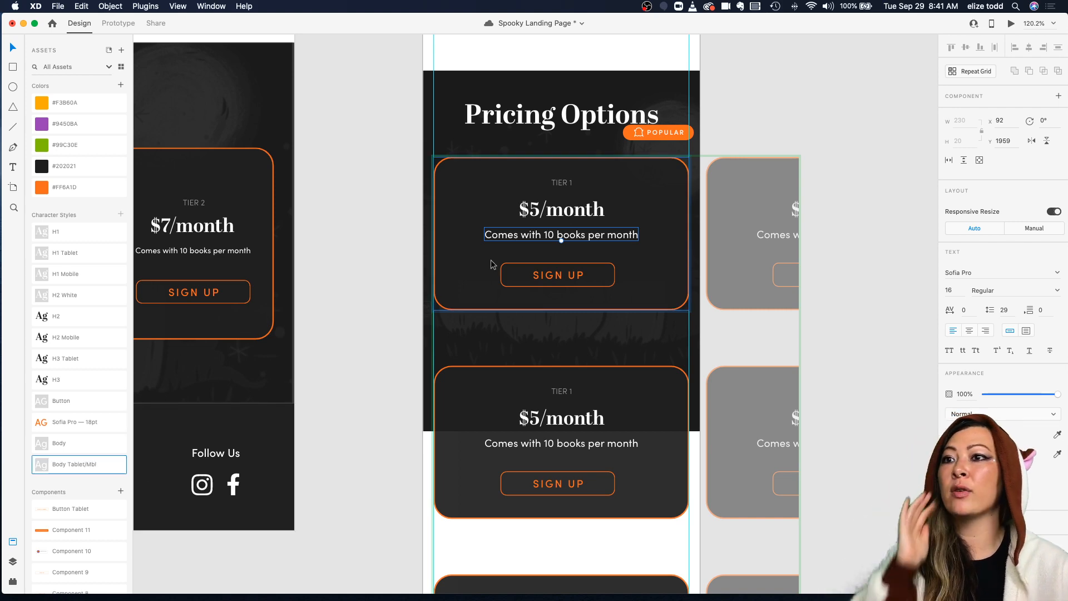
Step: Apply the H2 Mobile character style to the pricing card's price text
click(555, 213)
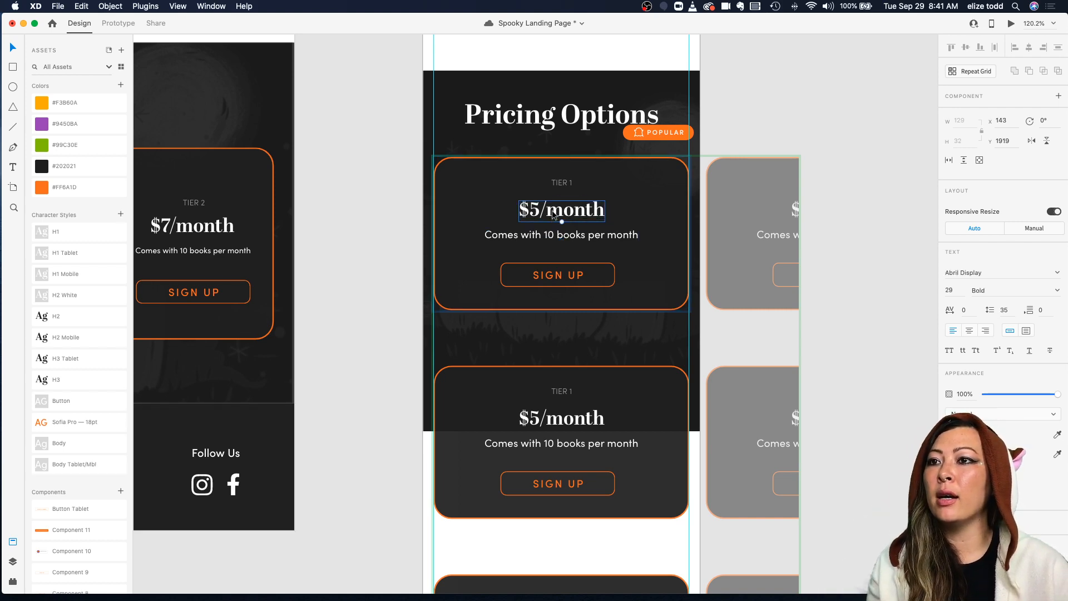
scroll(552, 211, down, 5)
scroll(552, 211, up, 3)
scroll(552, 210, up, 2)
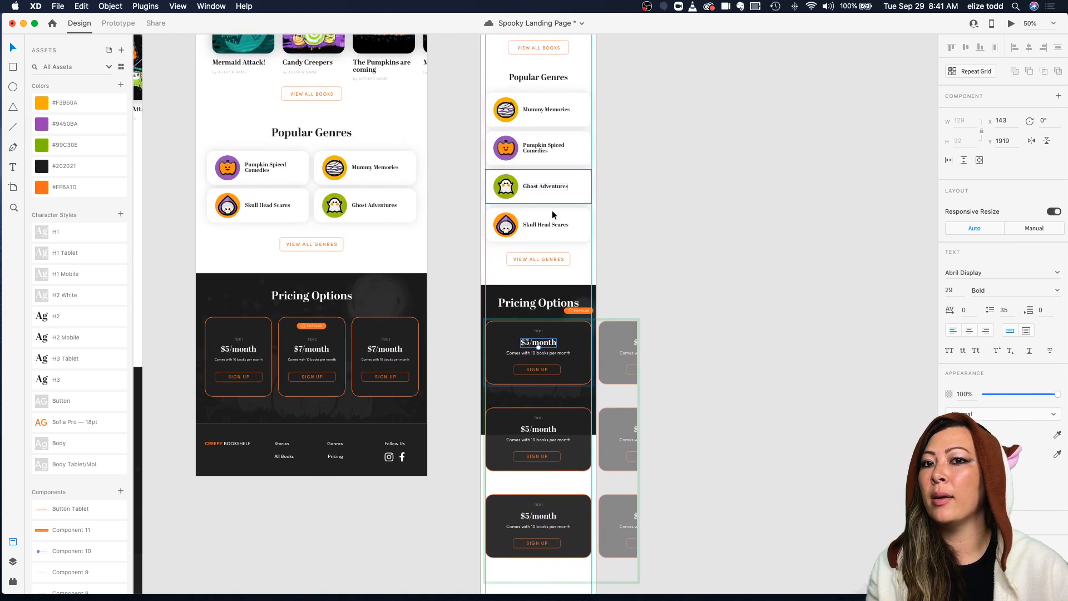
scroll(563, 433, up, 10)
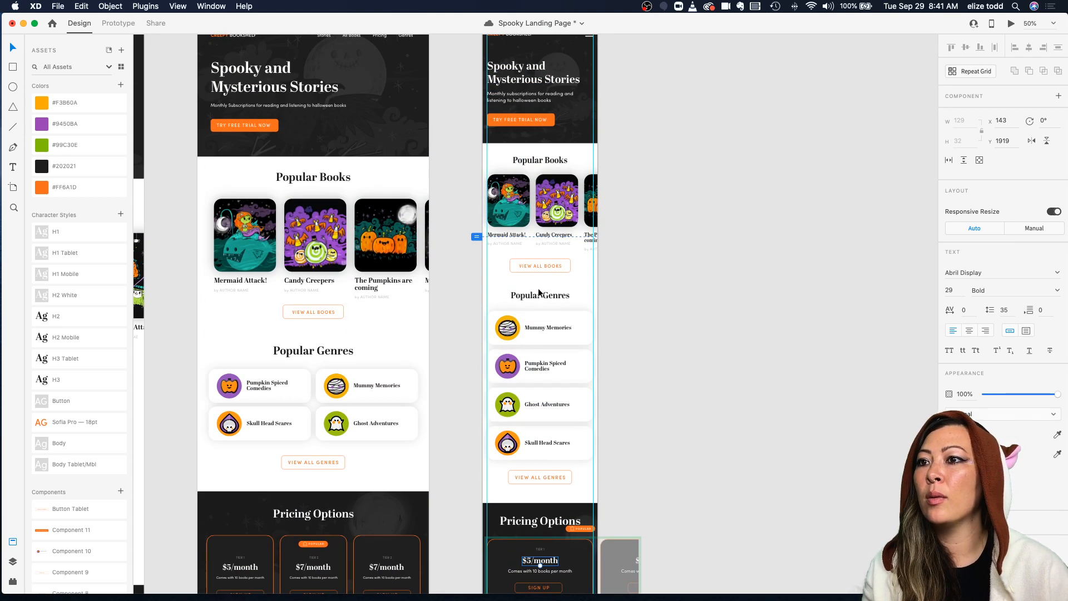
click(547, 312)
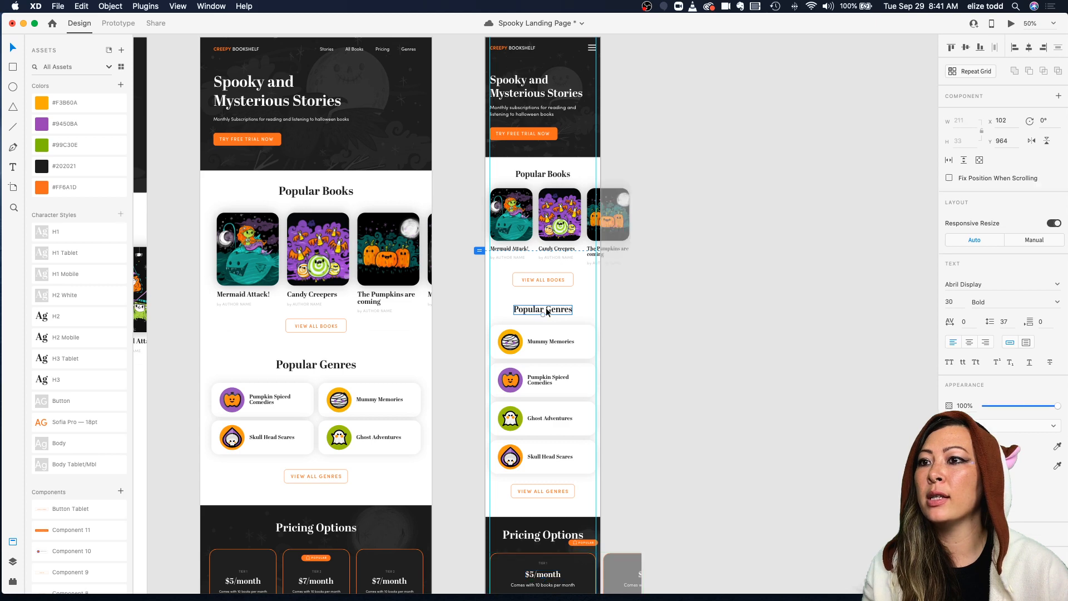
scroll(546, 309, down, 5)
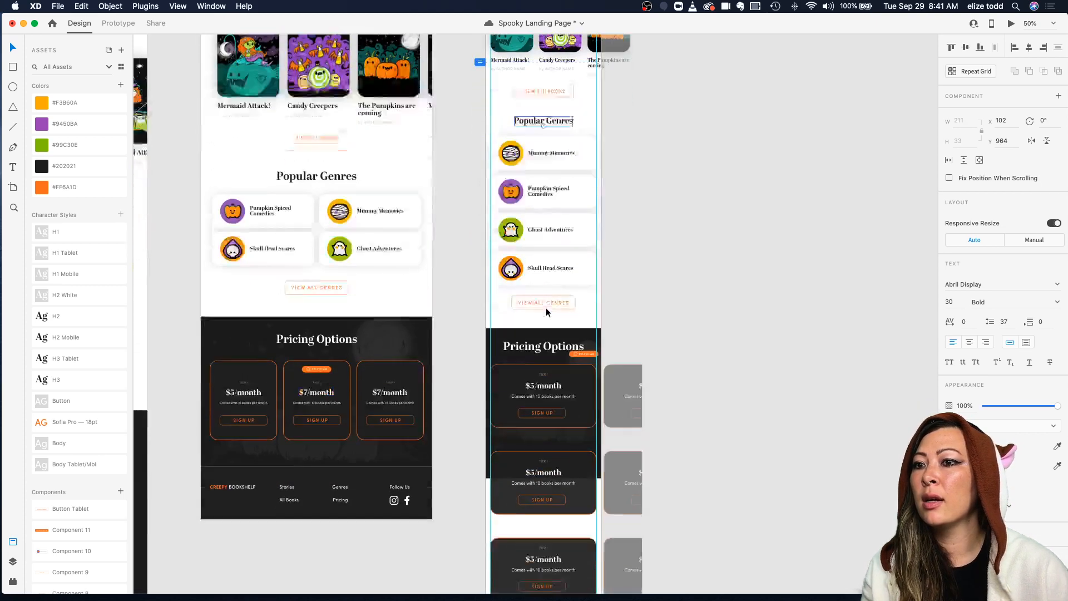
double_click(542, 366)
scroll(542, 367, up, 5)
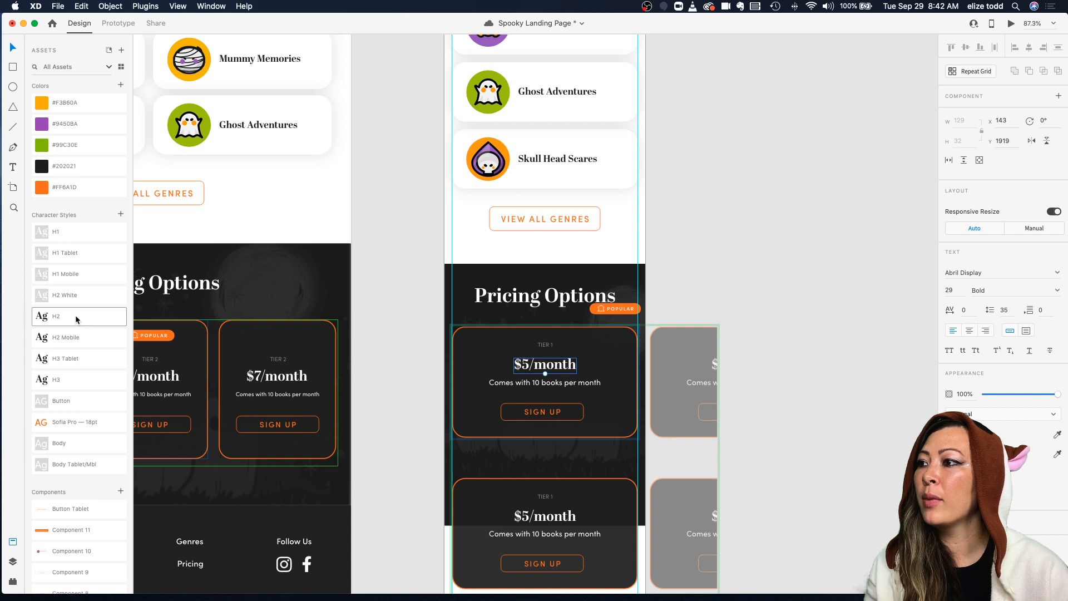
click(77, 342)
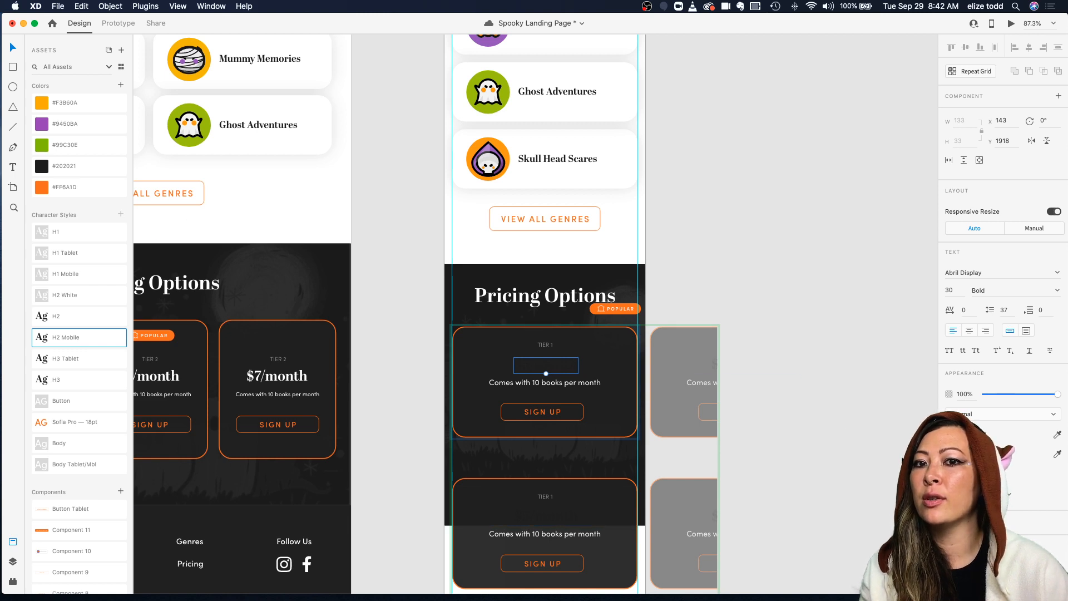
click(964, 434)
drag(887, 422, 739, 293)
click(718, 271)
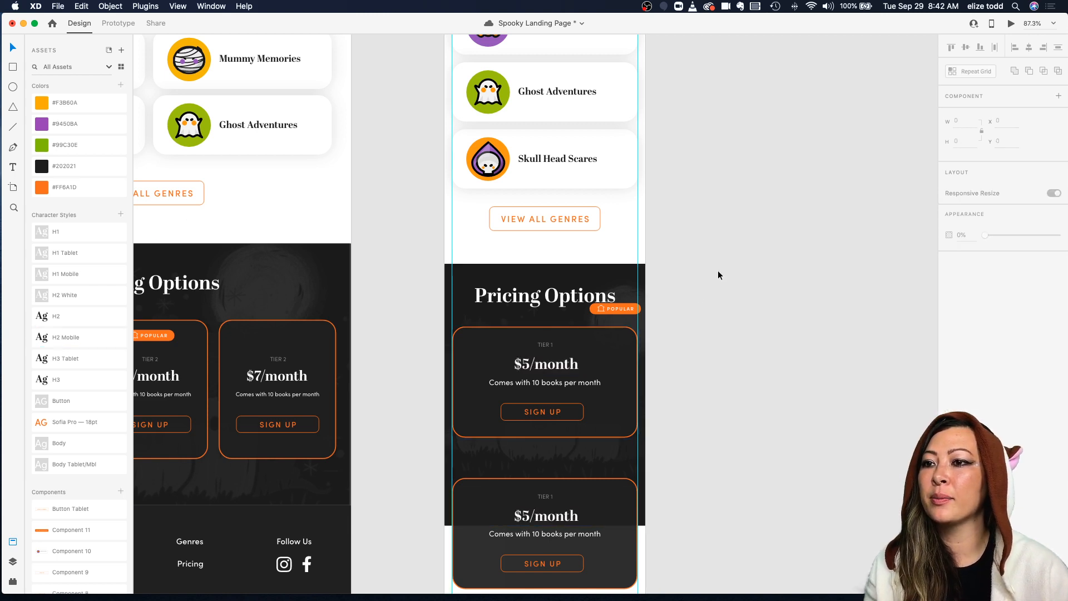
Step: Re-center the price and tier label in the pricing card and save the document
click(573, 360)
double_click(573, 361)
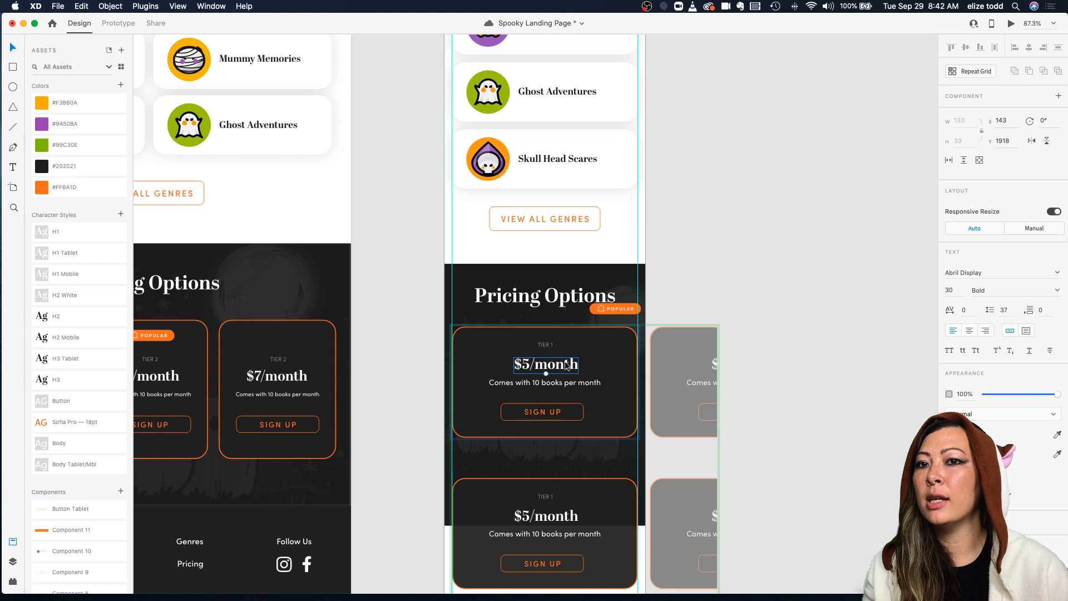
click(573, 352)
click(548, 369)
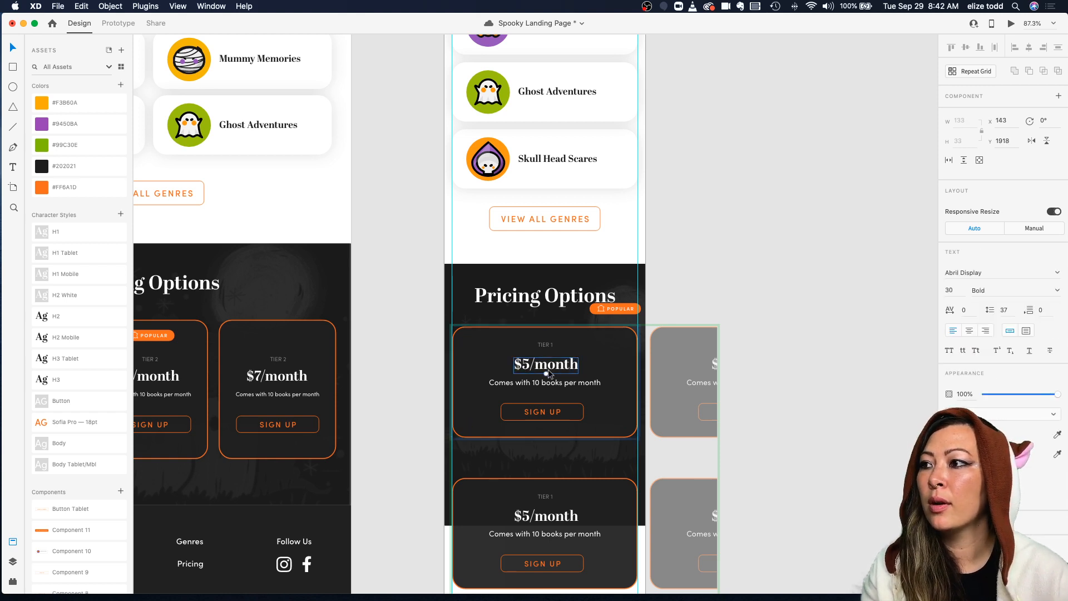
drag(542, 368, 540, 369)
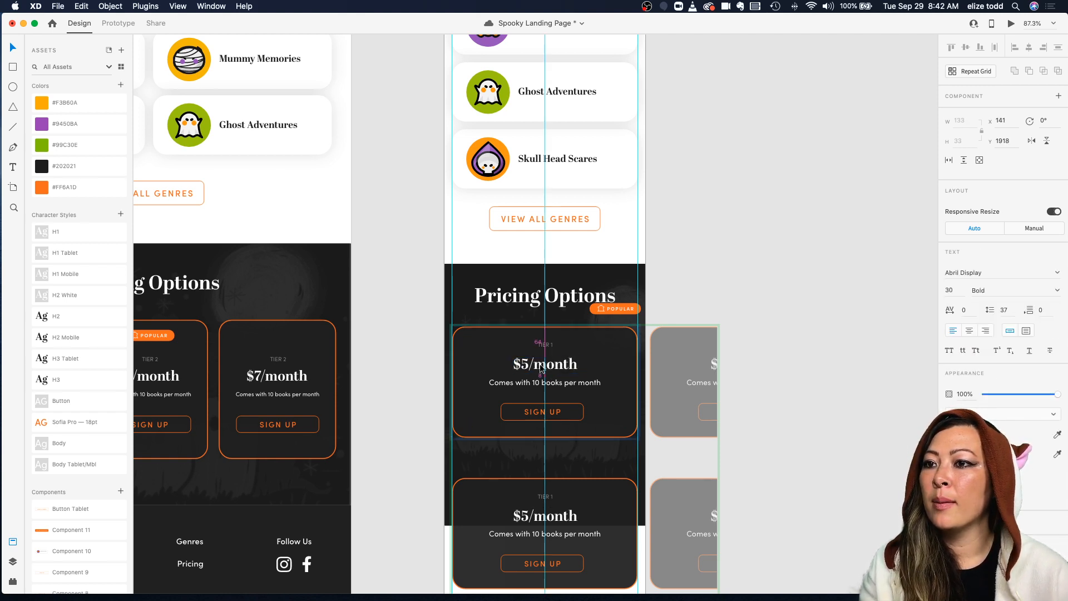
scroll(559, 384, up, 3)
drag(540, 384, 538, 389)
drag(543, 332, 542, 339)
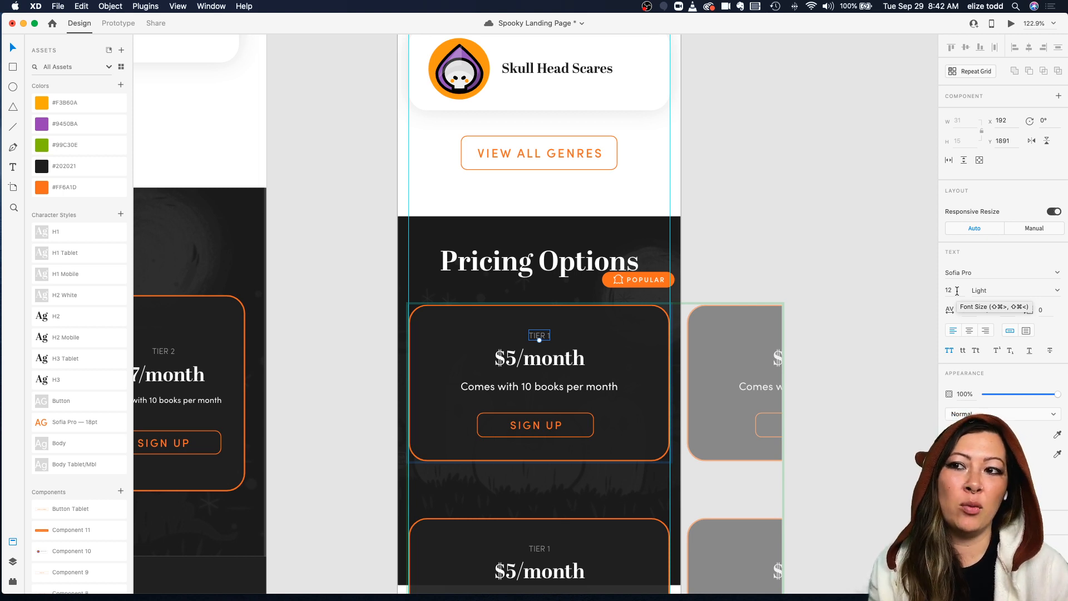
key(super+s)
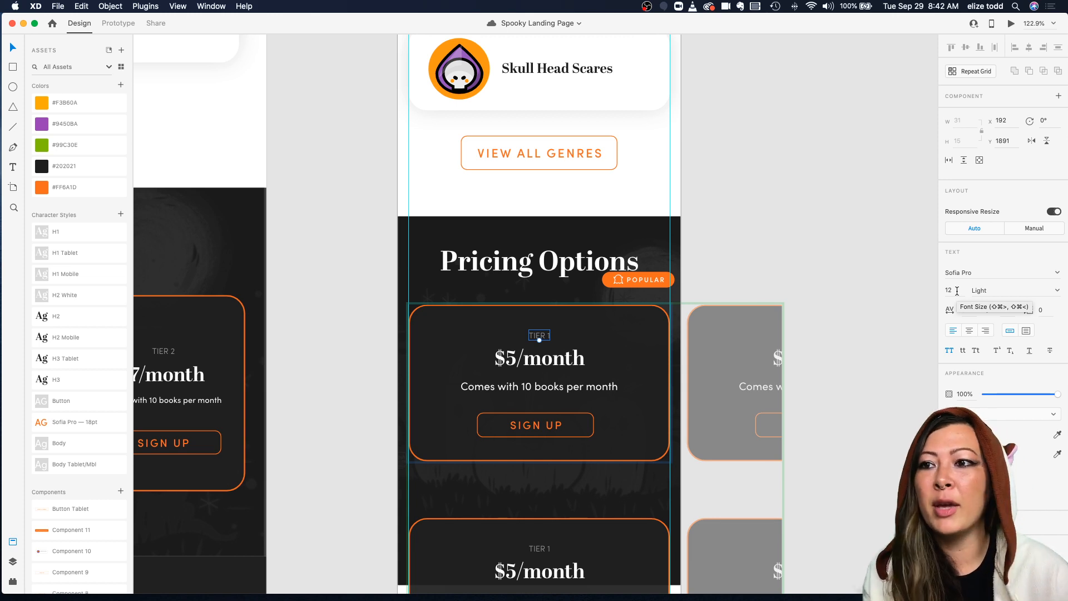
Step: Inspect the pricing card's Sign Up button and its text settings
drag(543, 334, 542, 334)
scroll(624, 330, down, 4)
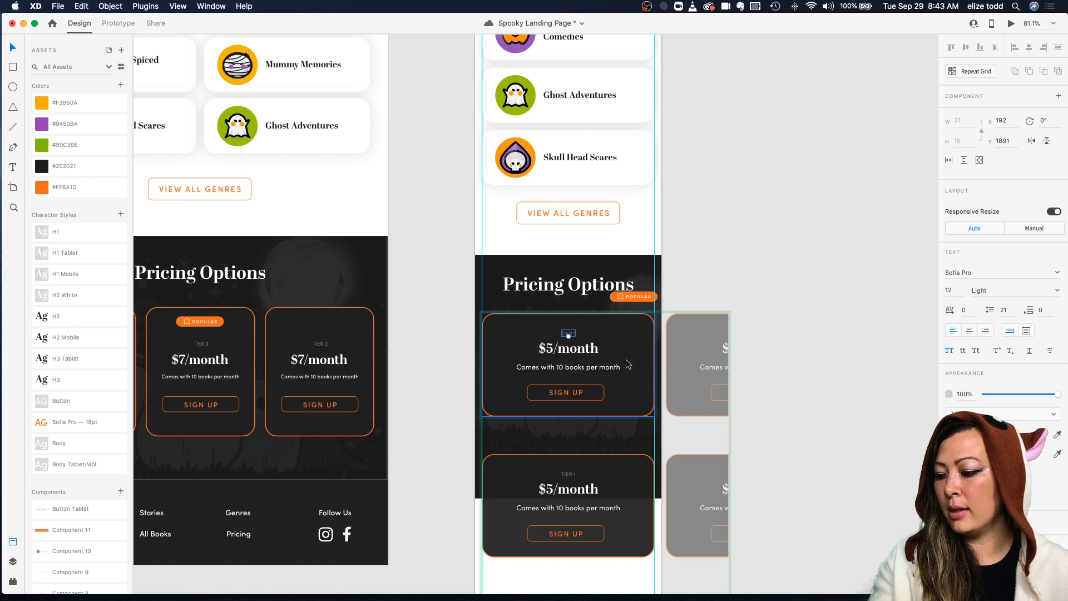
click(580, 396)
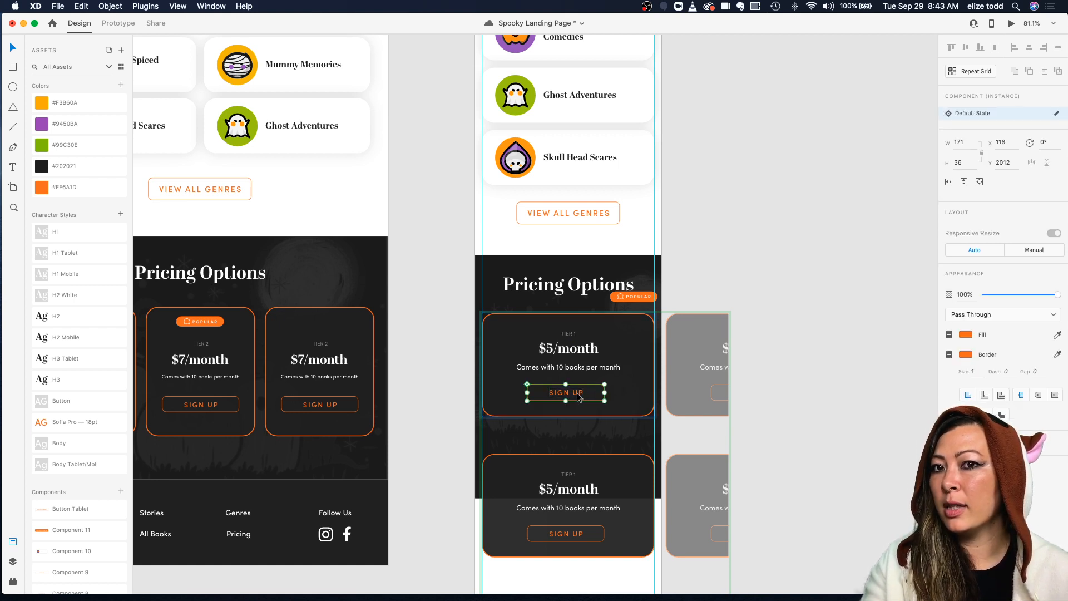
double_click(565, 396)
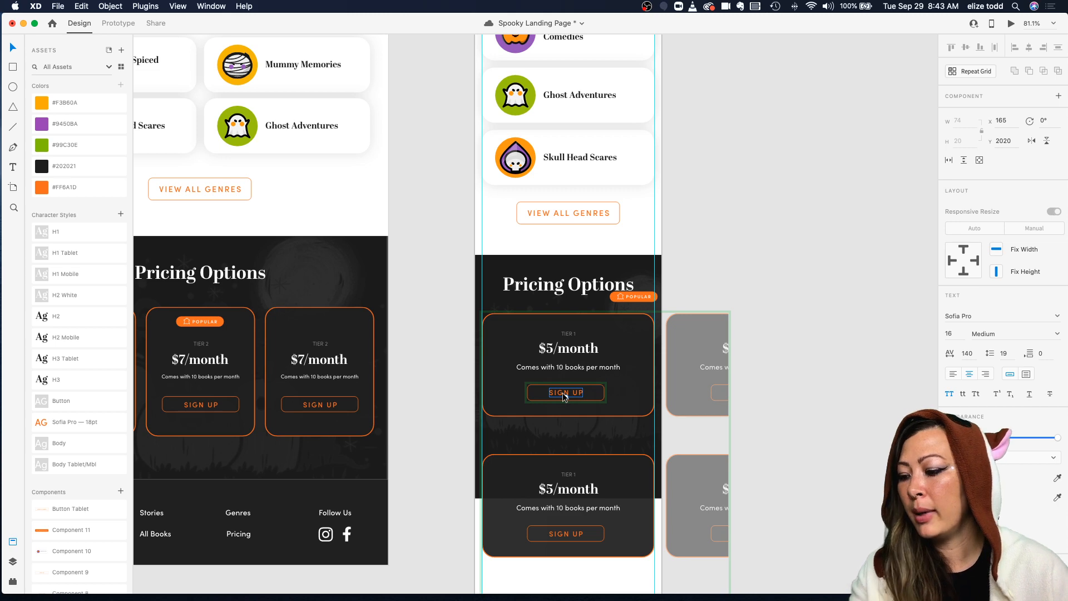
click(641, 401)
click(576, 398)
double_click(575, 397)
click(624, 371)
click(579, 397)
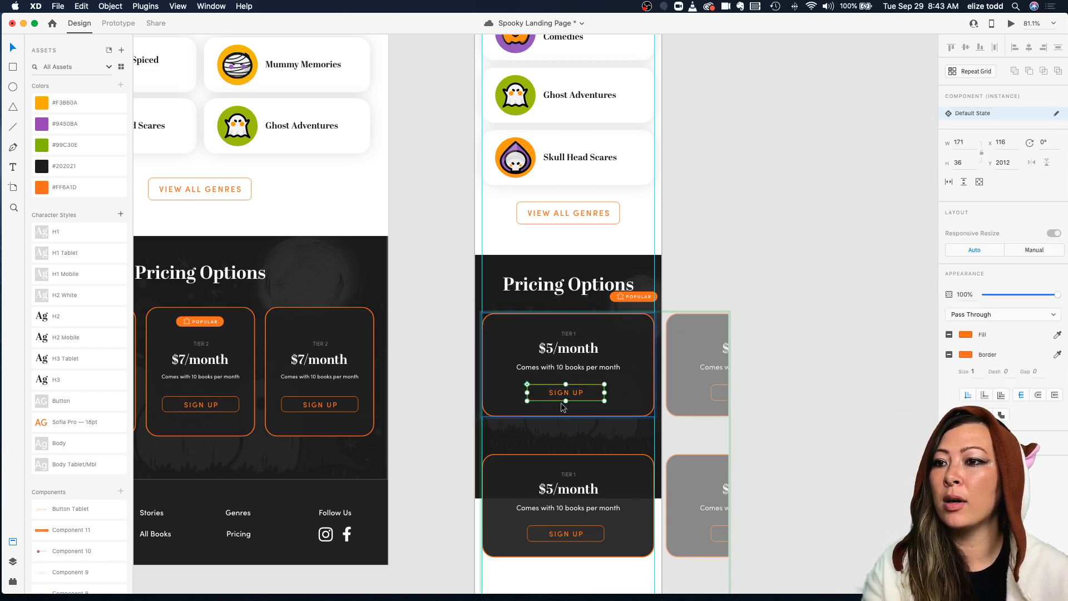
Step: Set the mobile pricing card's Sign Up button height to 50
scroll(562, 408, up, 5)
scroll(567, 400, down, 5)
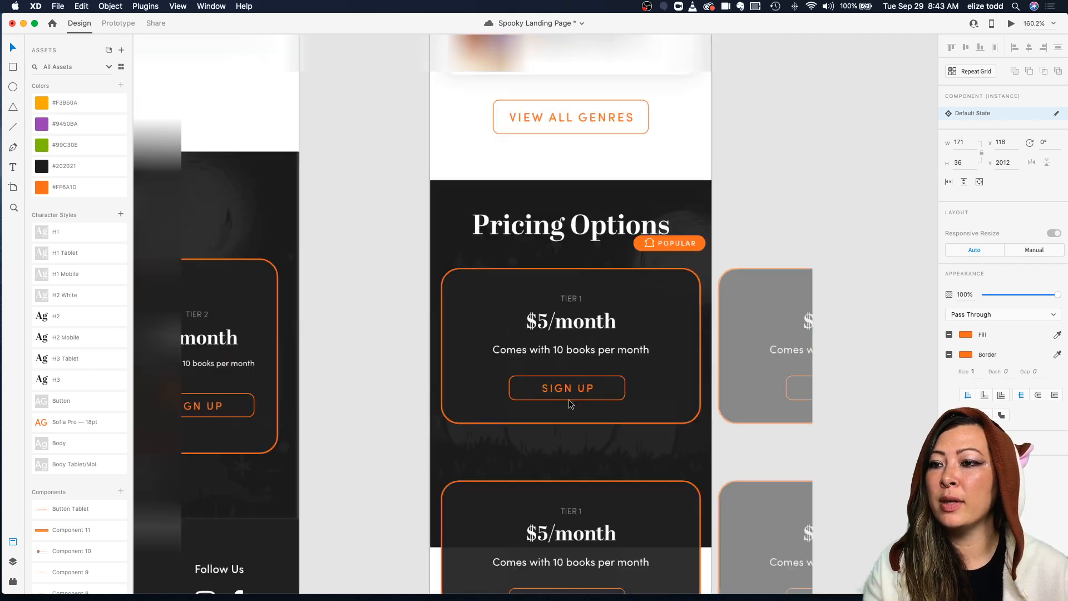
scroll(581, 302, up, 2)
click(580, 290)
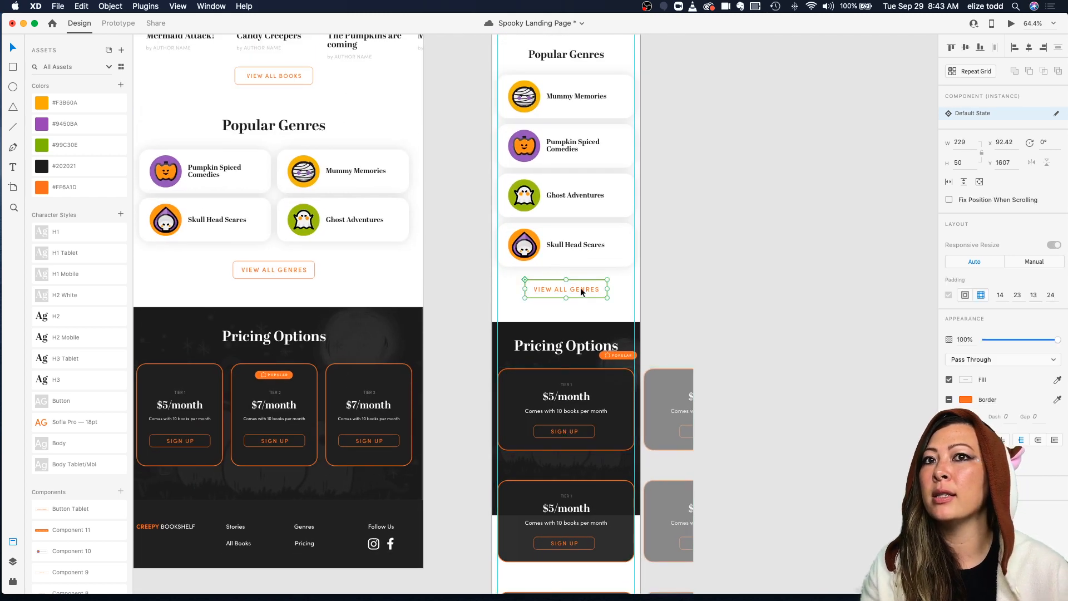
double_click(559, 436)
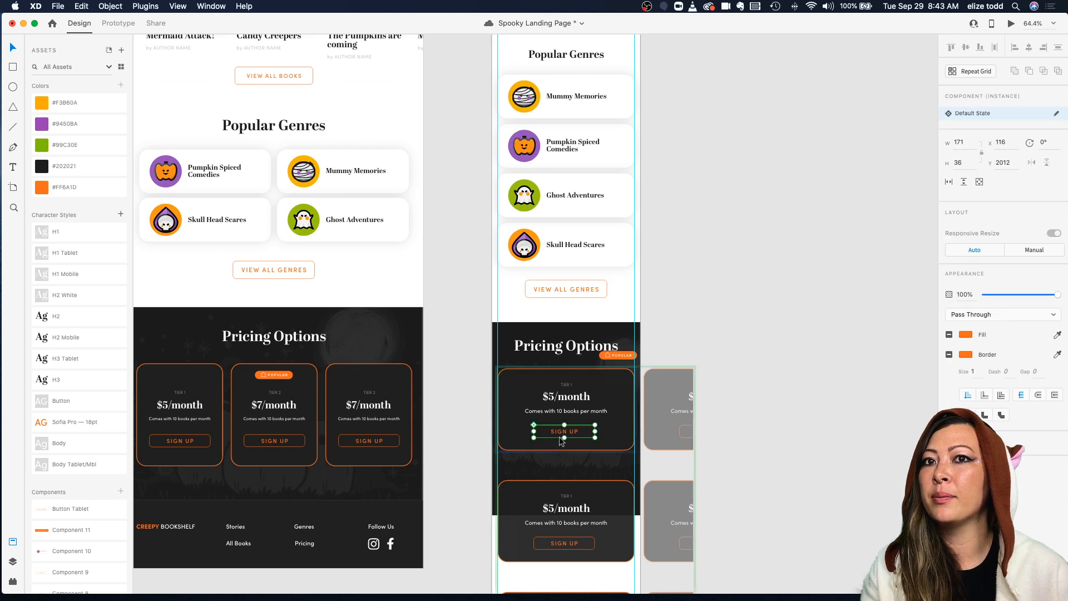
click(969, 159)
key(Return)
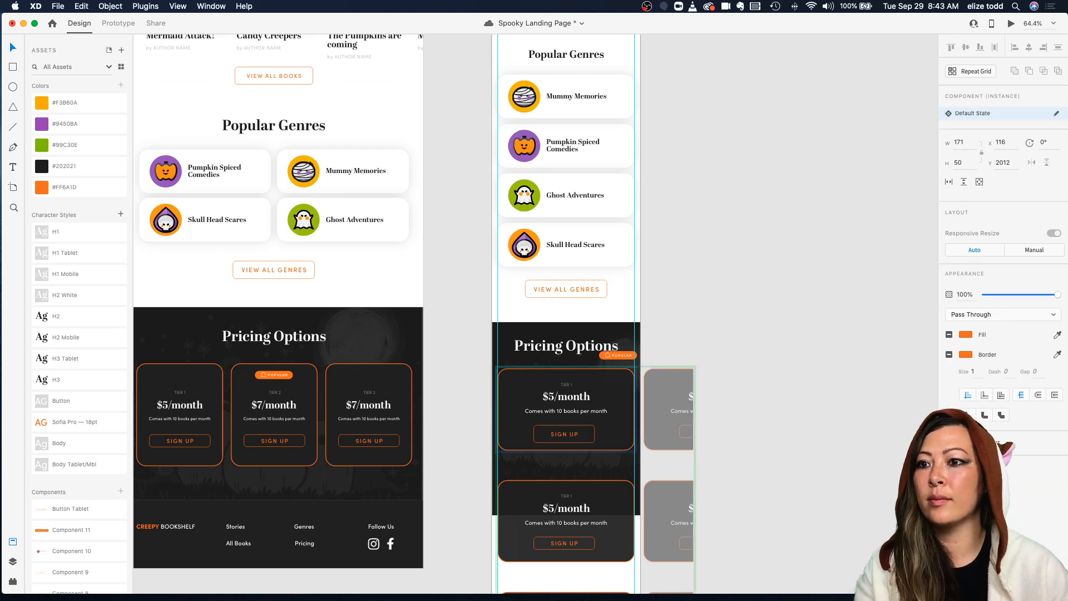
Step: Set the Sign Up button's width to 229, matching the View All Genres button
scroll(567, 412, up, 5)
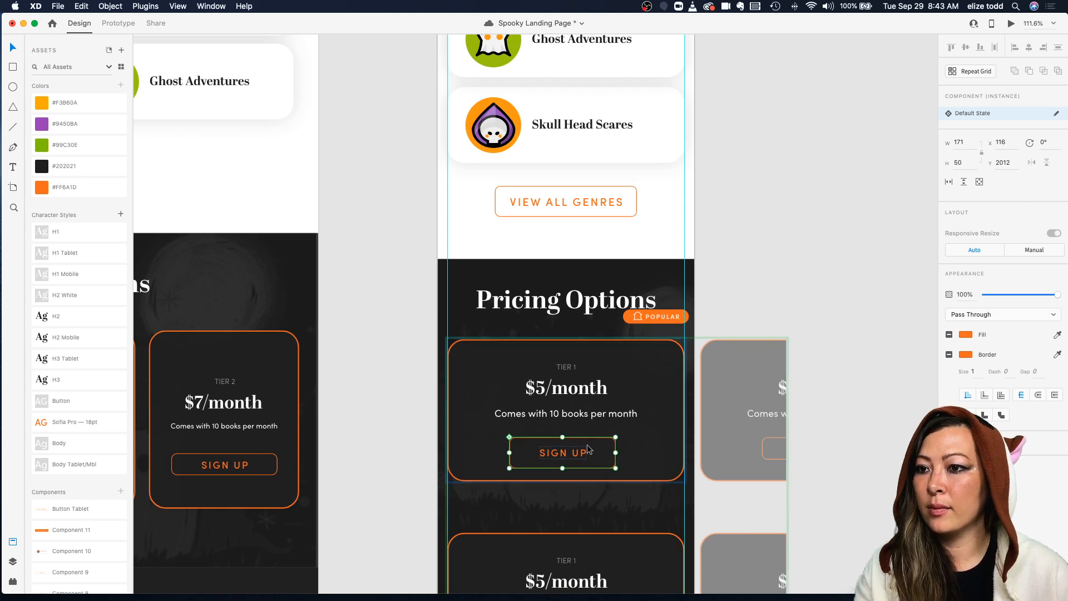
scroll(595, 445, down, 3)
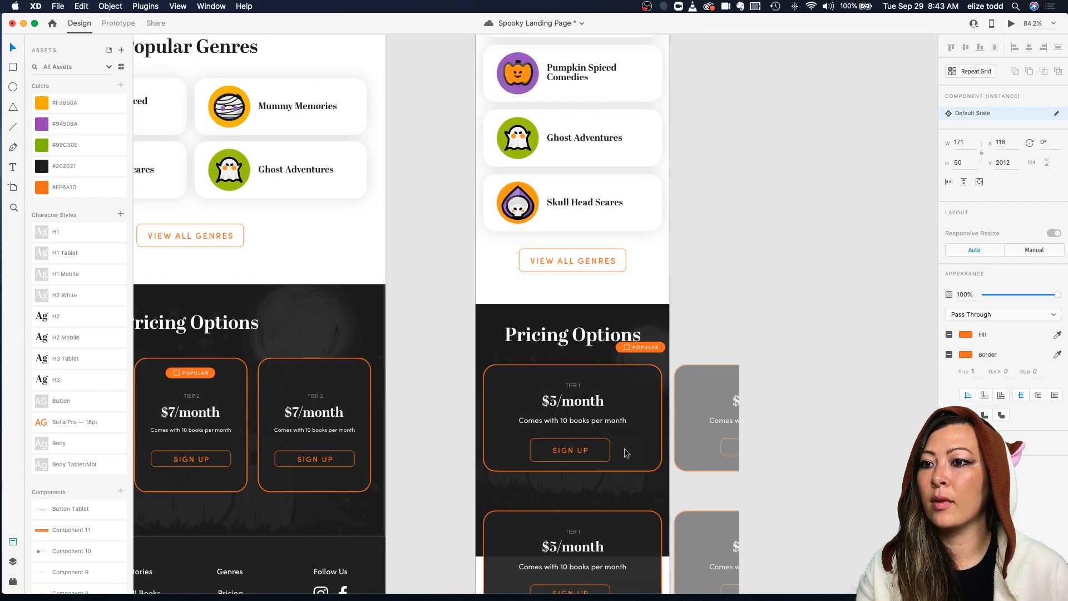
click(603, 272)
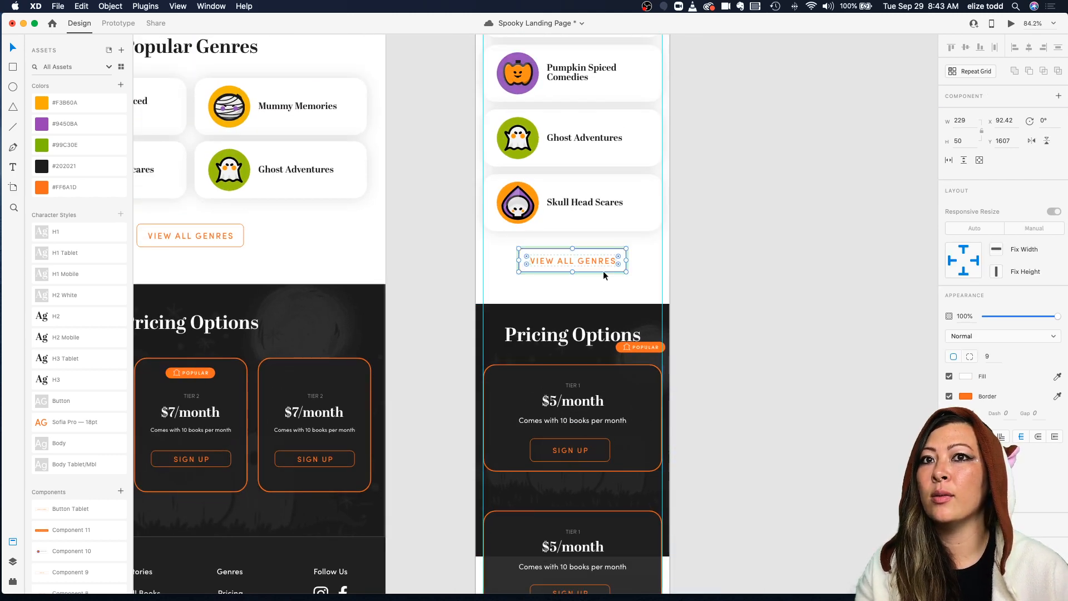
click(577, 443)
click(961, 121)
text(229)
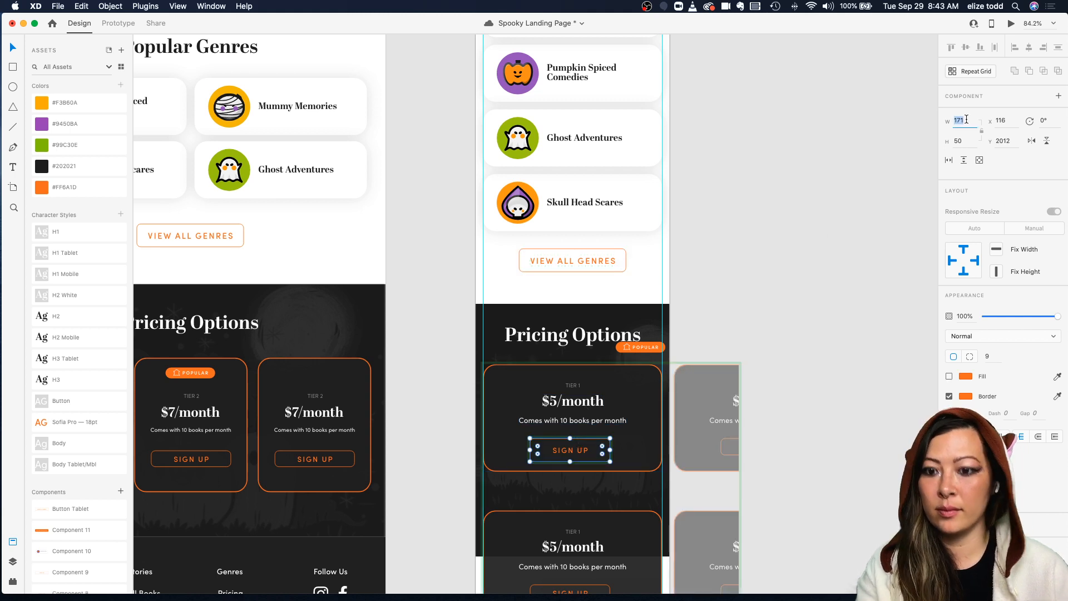
key(Return)
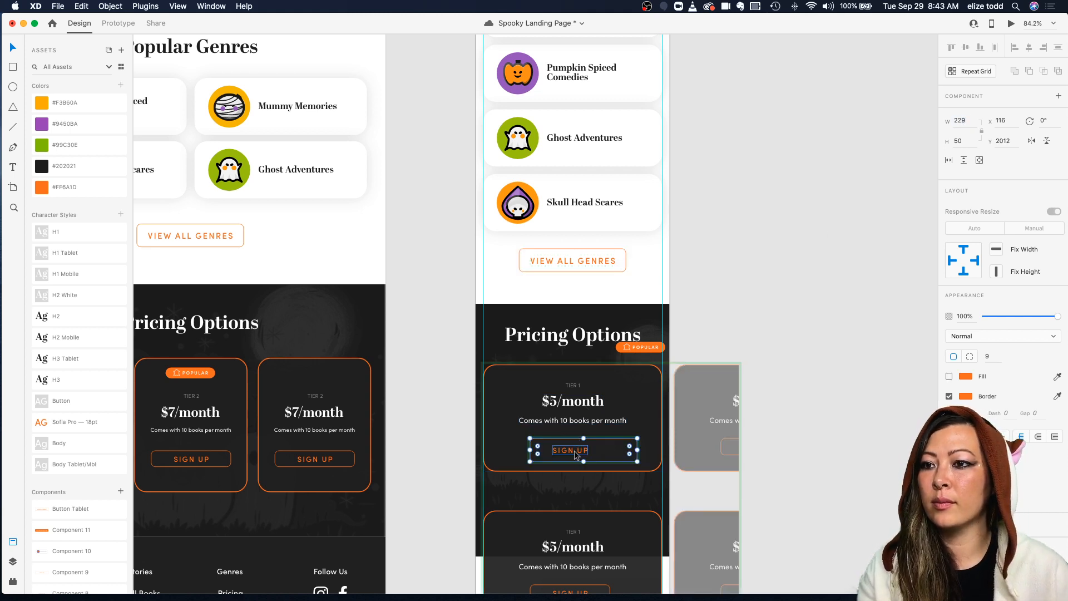
Step: Center the Sign Up button horizontally in the pricing card and extend the card's height to about 257
double_click(575, 450)
drag(574, 452, 598, 440)
shift+click(608, 440)
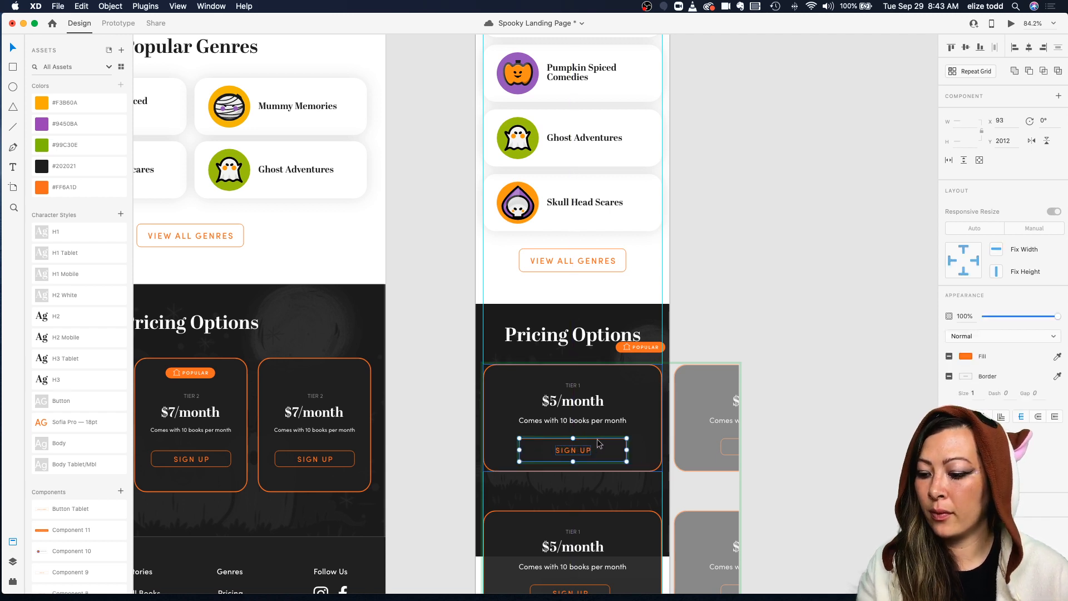
click(599, 471)
drag(573, 472, 573, 485)
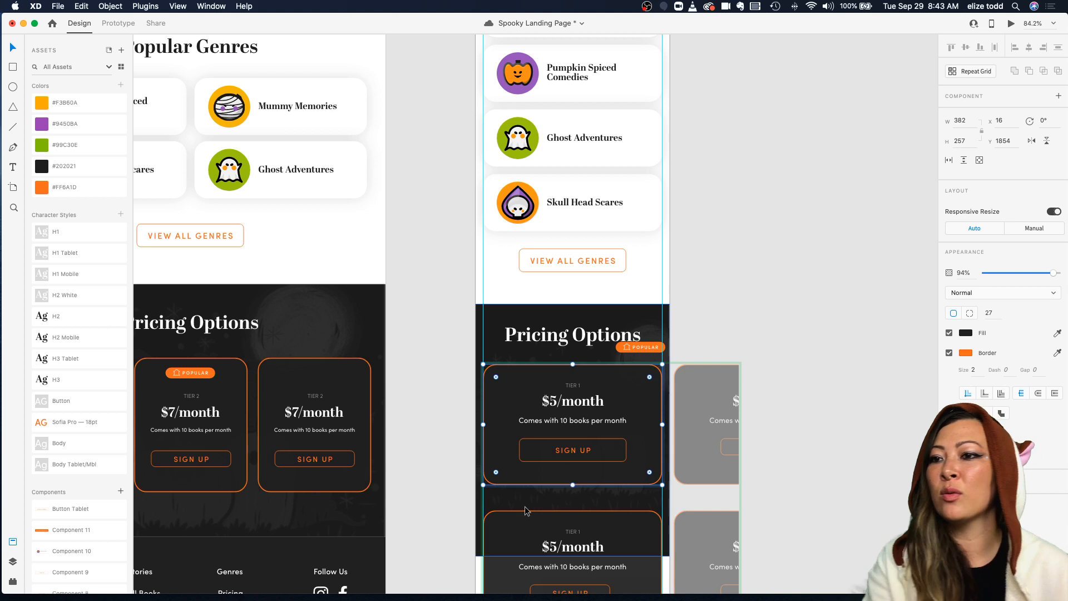
Step: Narrow the pricing repeat grid to a single column and tighten the vertical gap between the cards
scroll(670, 371, down, 5)
scroll(669, 371, down, 3)
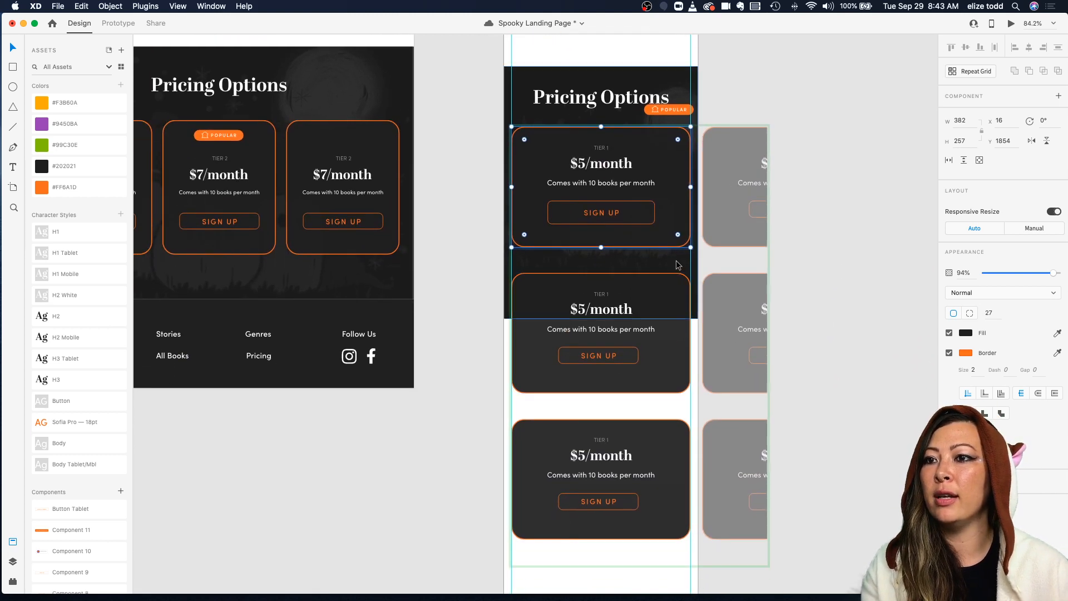
click(803, 83)
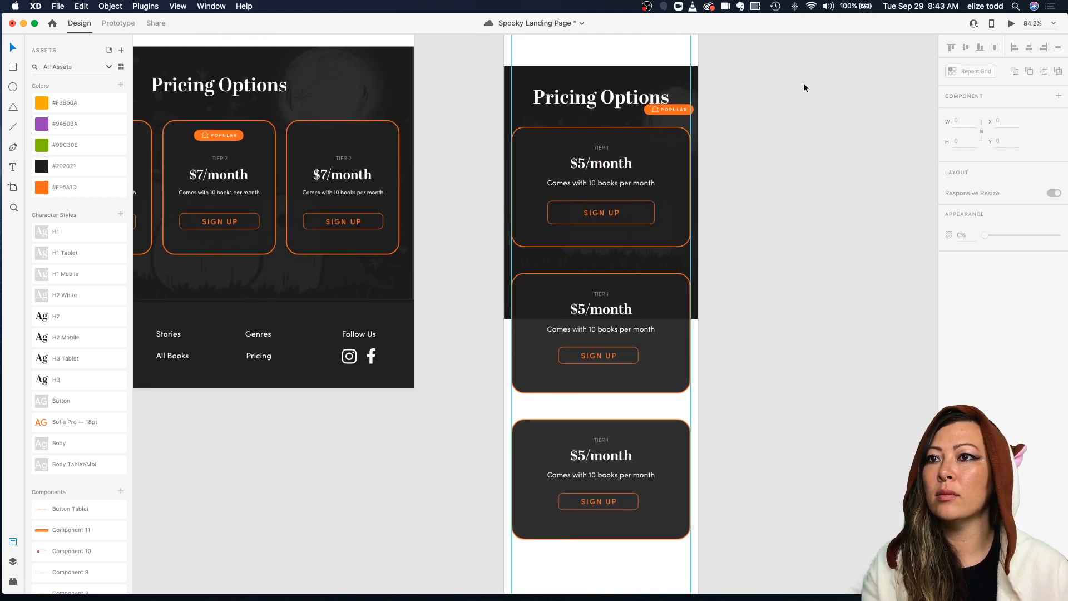
click(690, 175)
drag(769, 345, 692, 352)
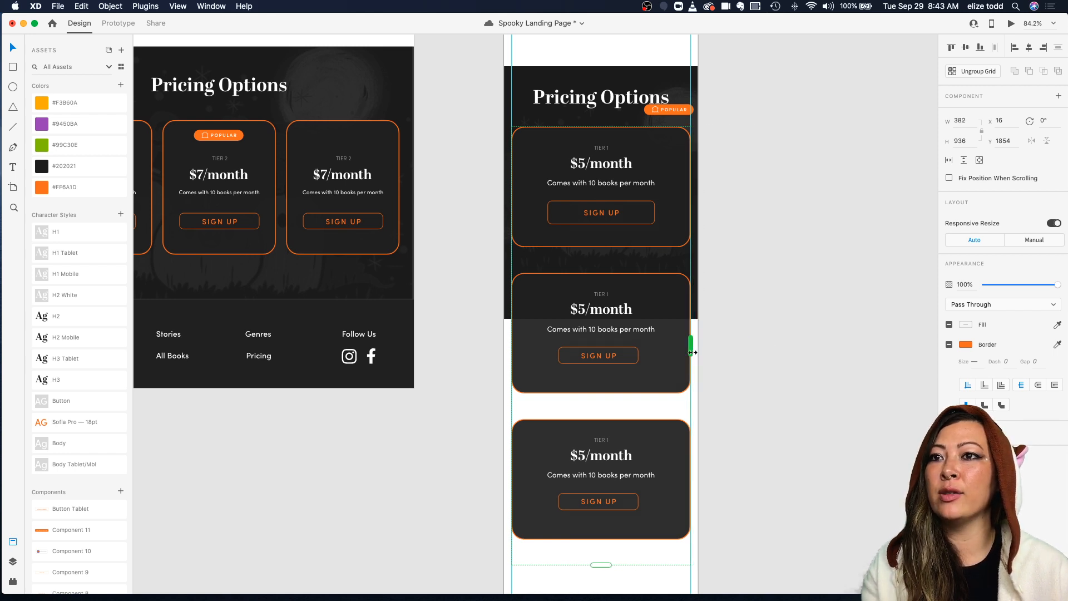
drag(602, 269, 602, 257)
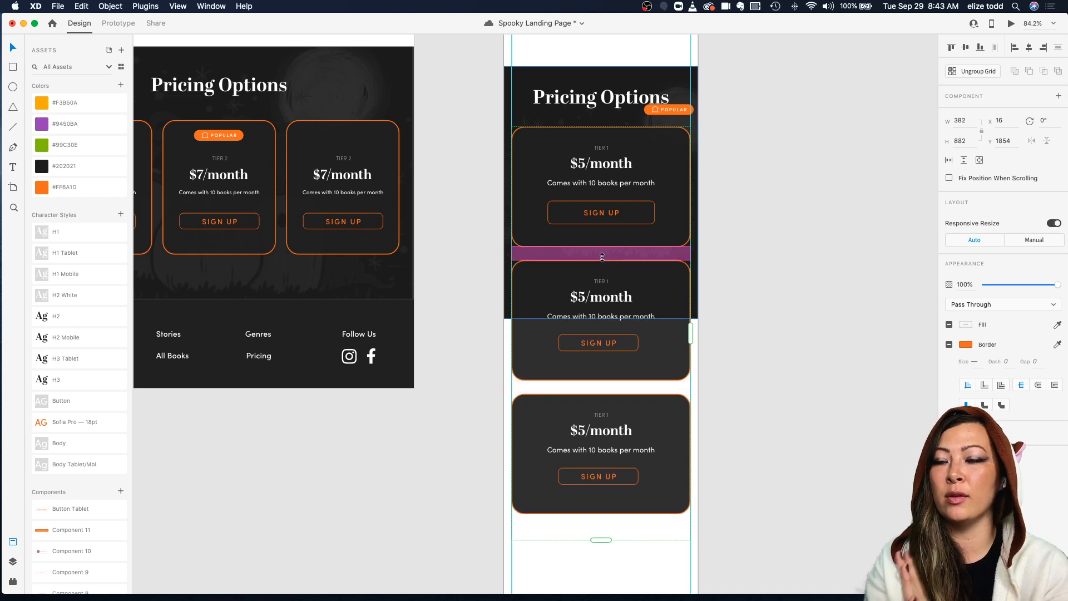
Step: Extend the pricing section's background image and dark rectangle down to cover all three cards
scroll(602, 257, down, 3)
click(711, 142)
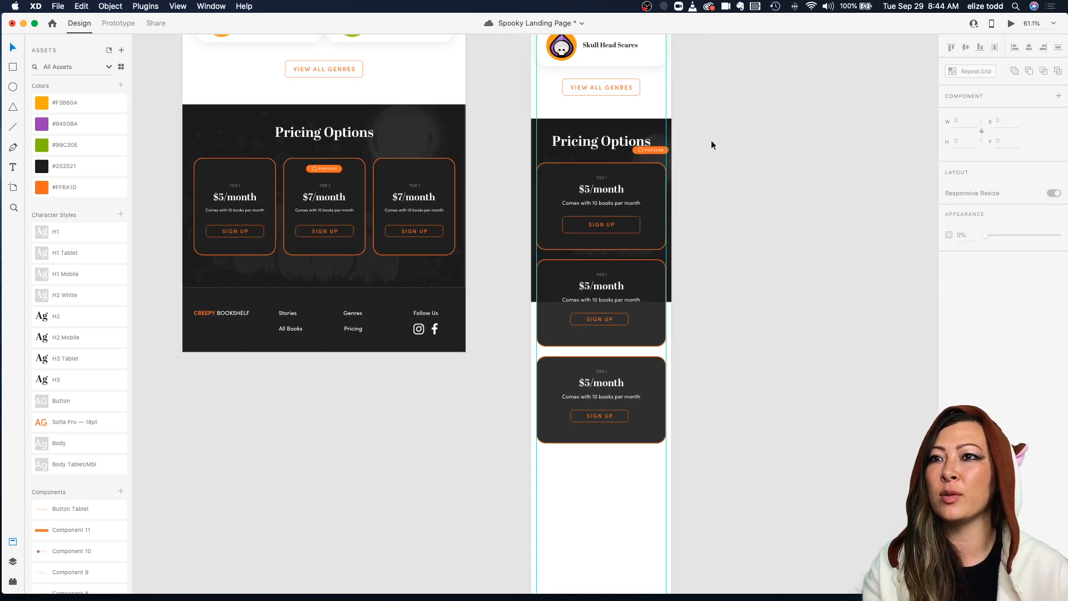
click(665, 128)
drag(602, 302, 623, 446)
click(533, 287)
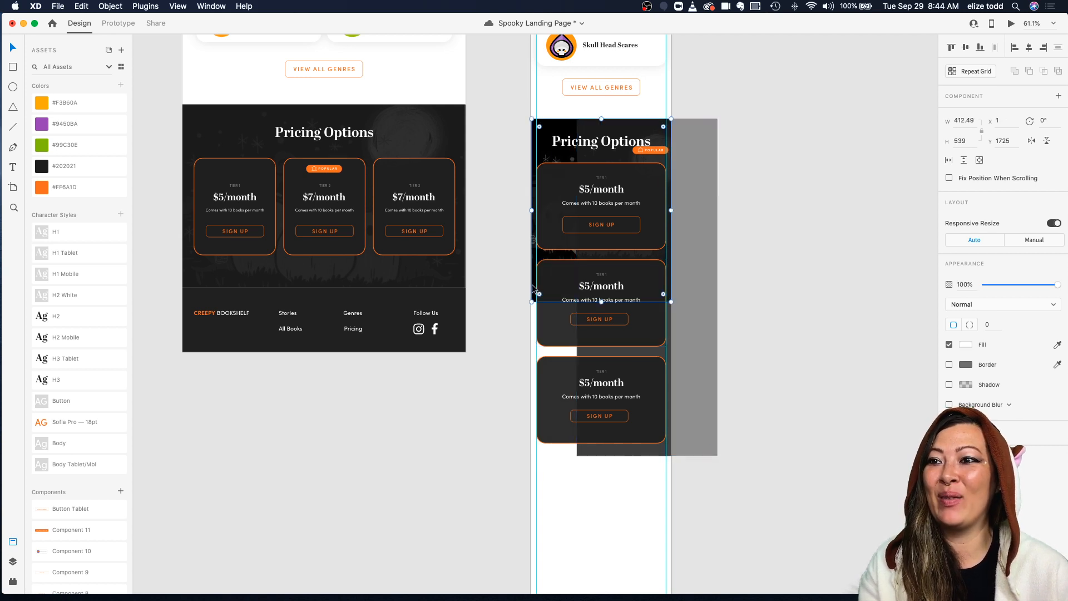
drag(601, 302, 609, 459)
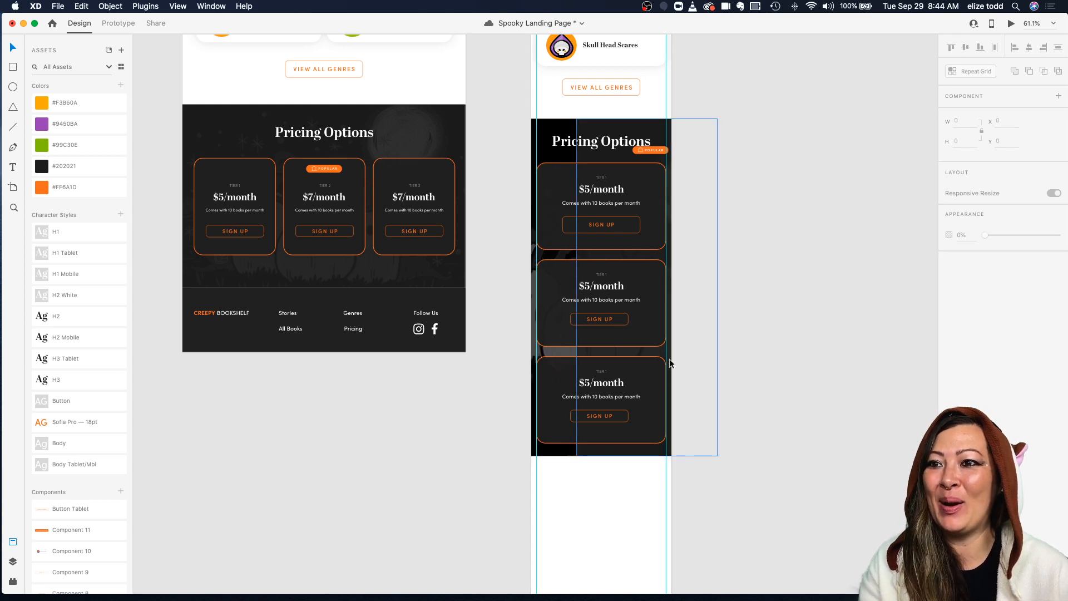
click(619, 358)
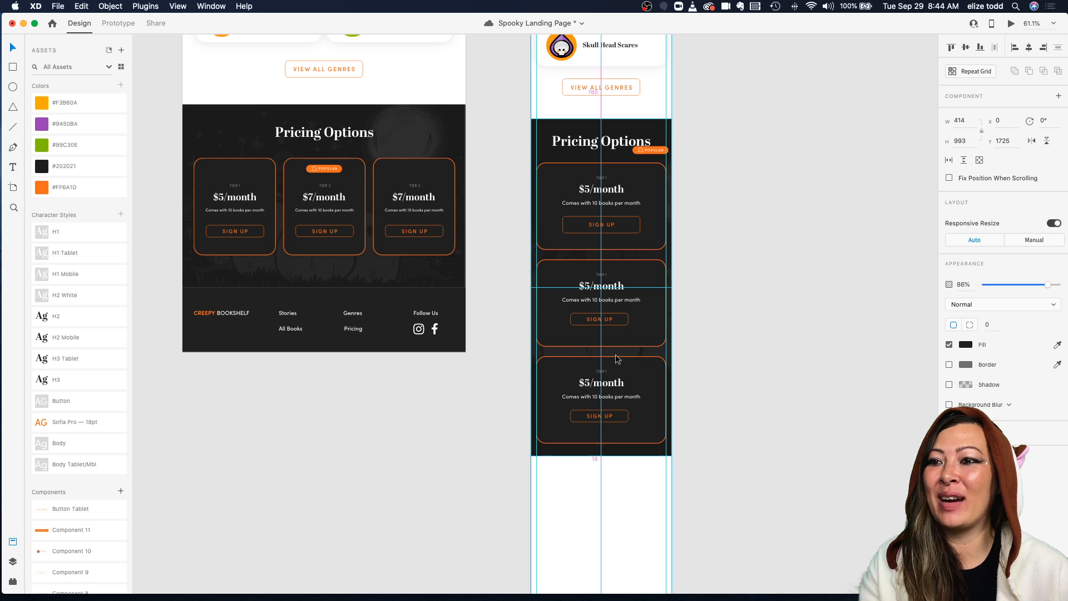
click(728, 294)
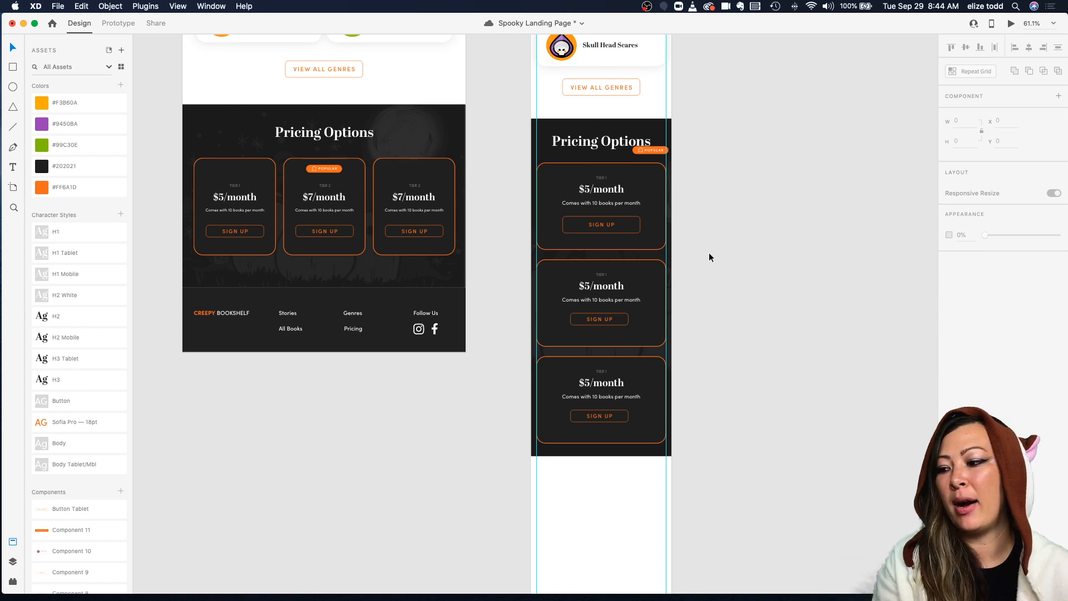
Step: Delete the background image from the mobile pricing section and save the document
scroll(709, 253, down, 3)
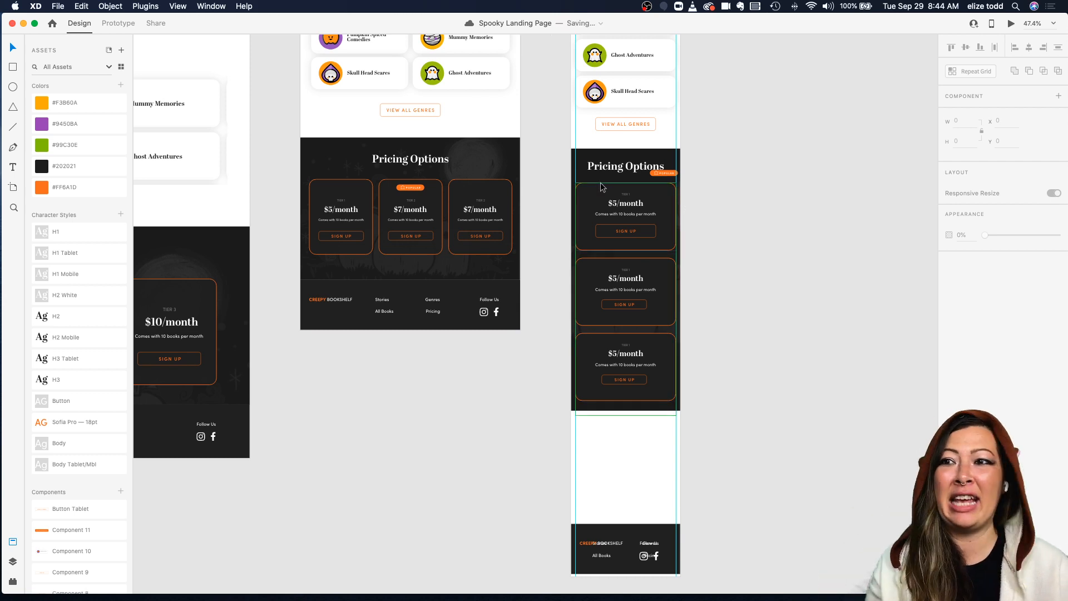
scroll(588, 161, up, 4)
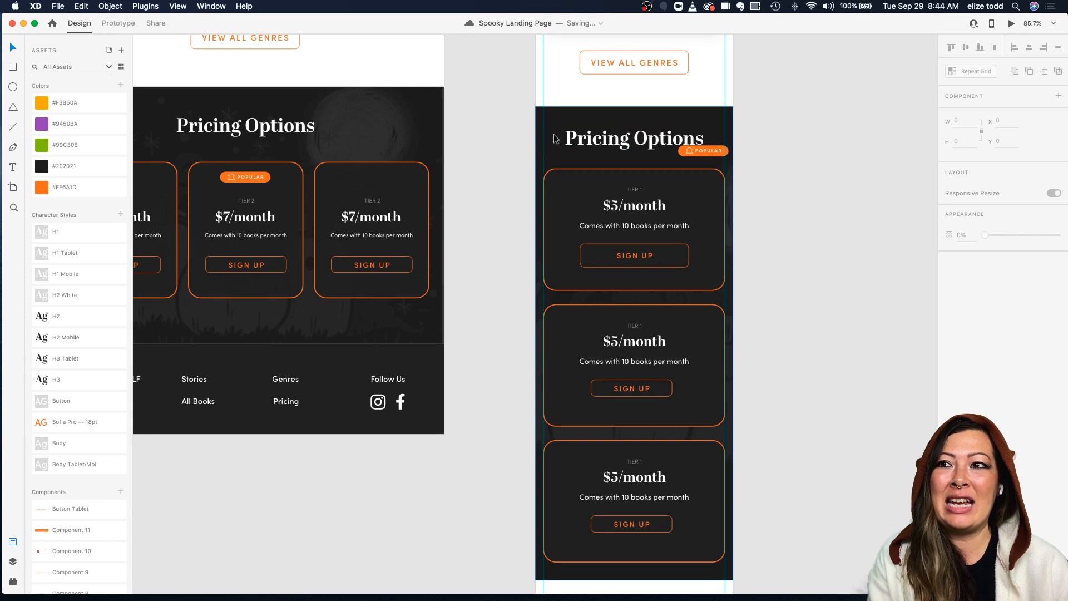
click(539, 132)
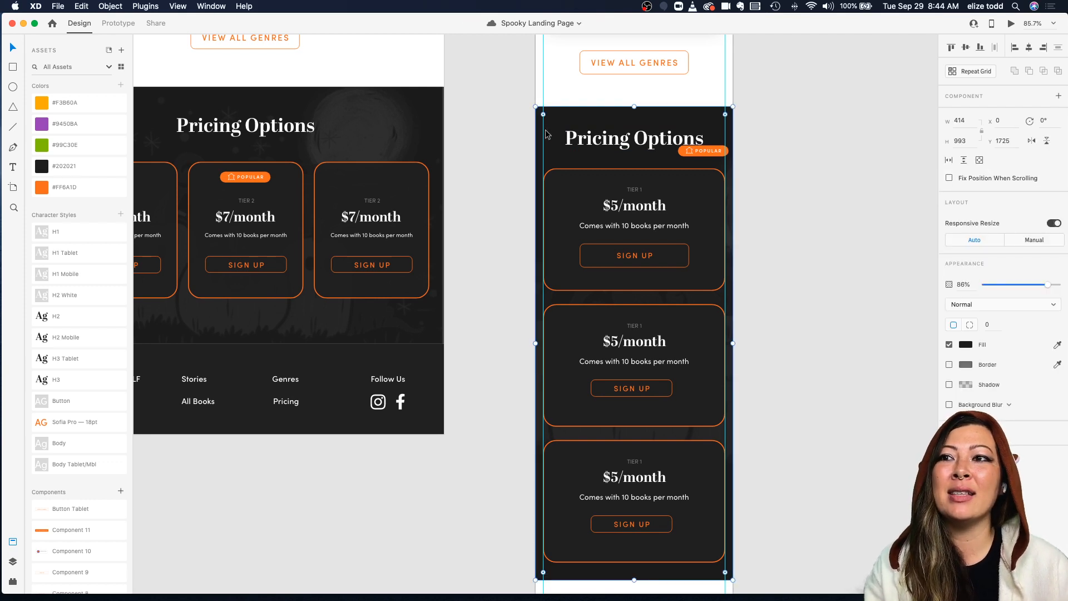
double_click(546, 132)
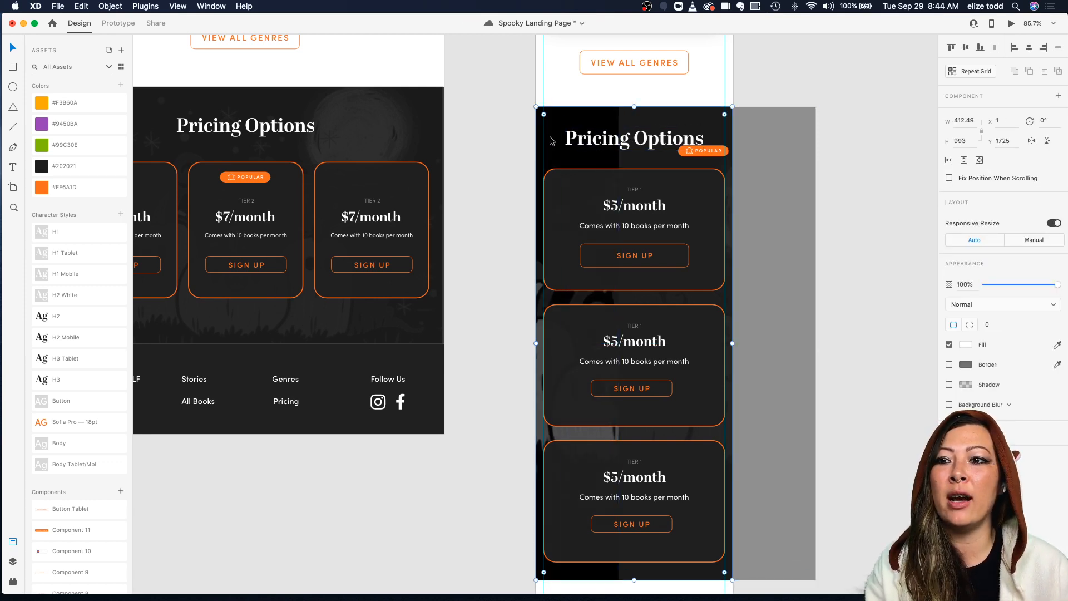
key(Delete)
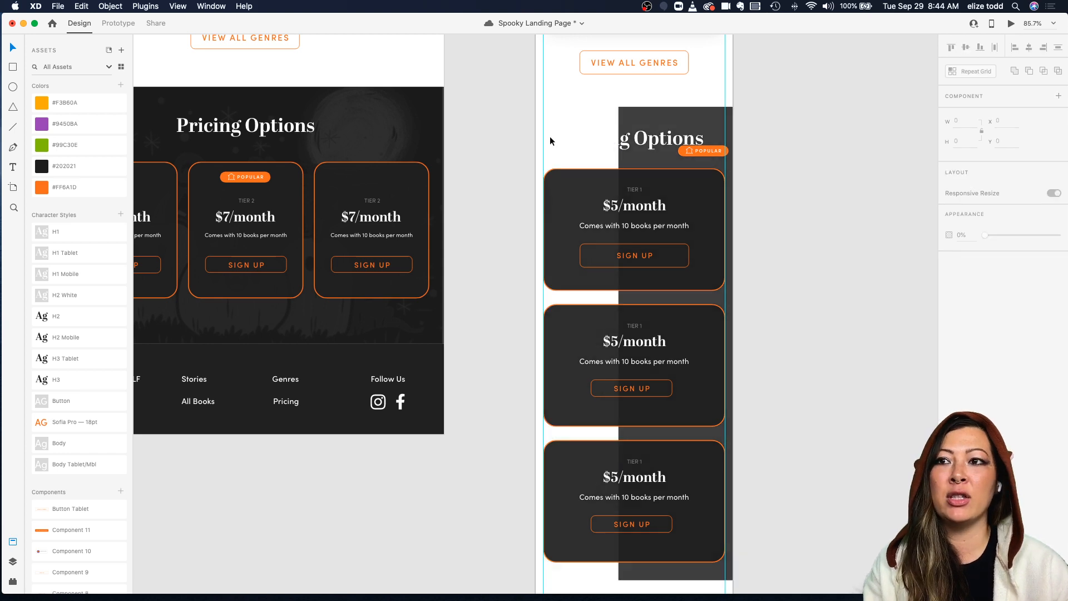
drag(678, 116, 595, 116)
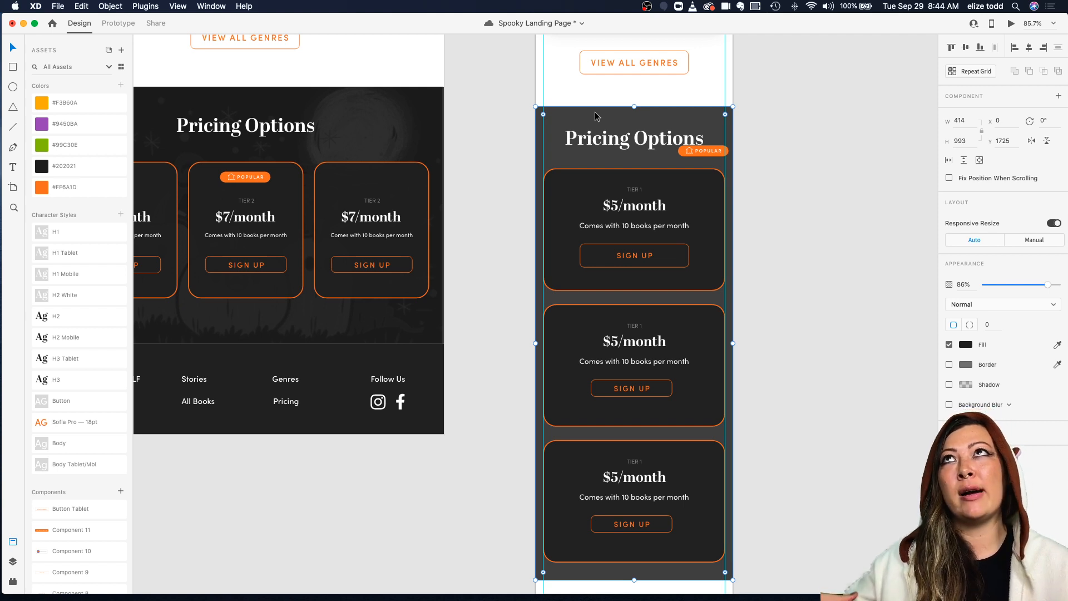
key(super+s)
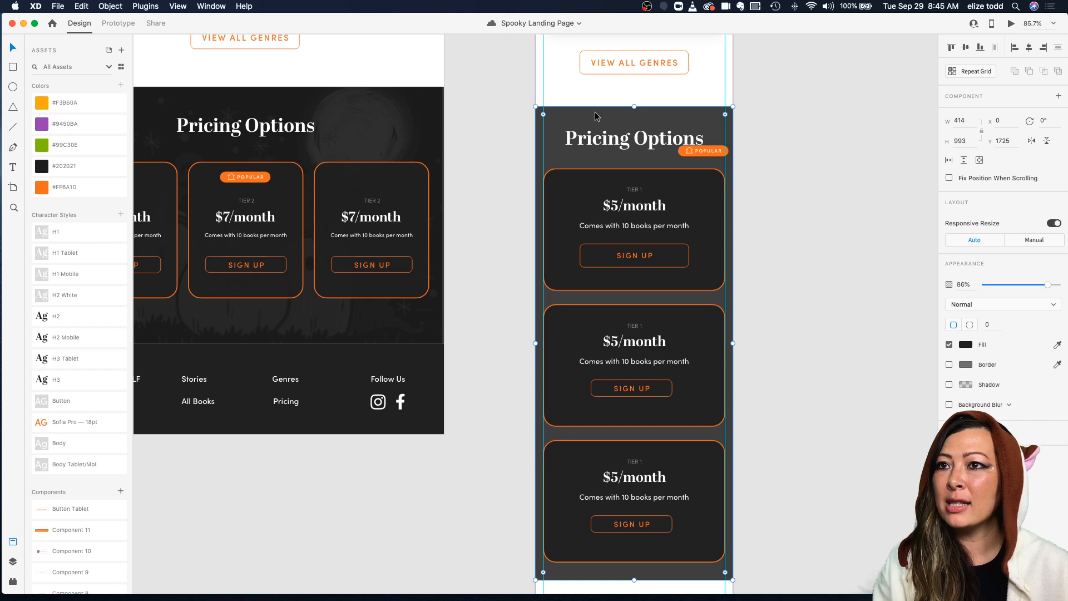
Step: Set the pricing section's dark background rectangle to full opacity
drag(1048, 286, 1060, 280)
click(824, 241)
Step: Move the POPULAR badge onto the top of the second pricing card
scroll(825, 241, down, 3)
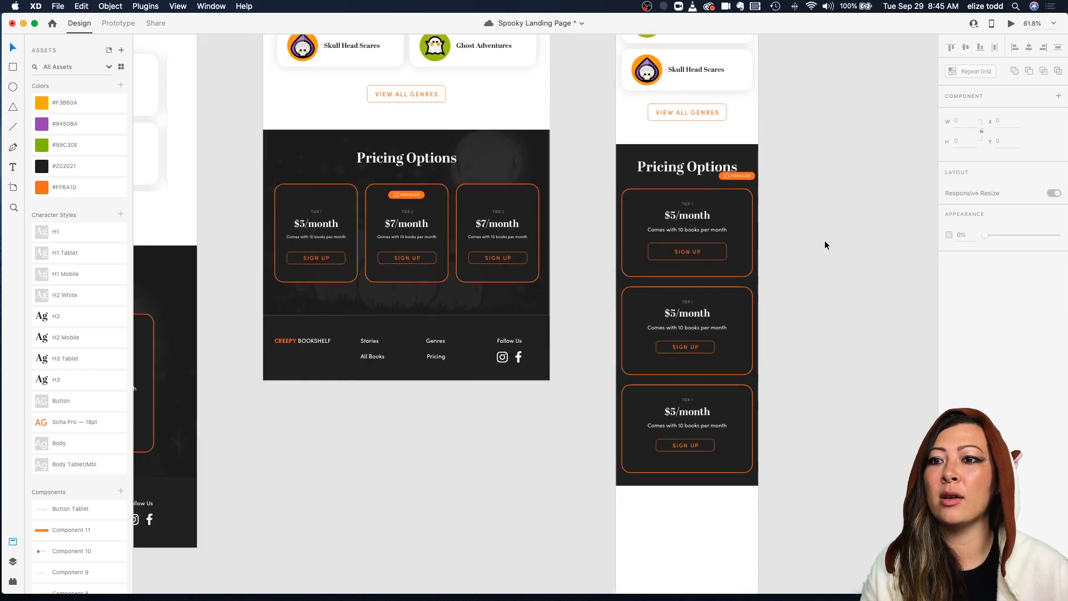
scroll(714, 480, down, 4)
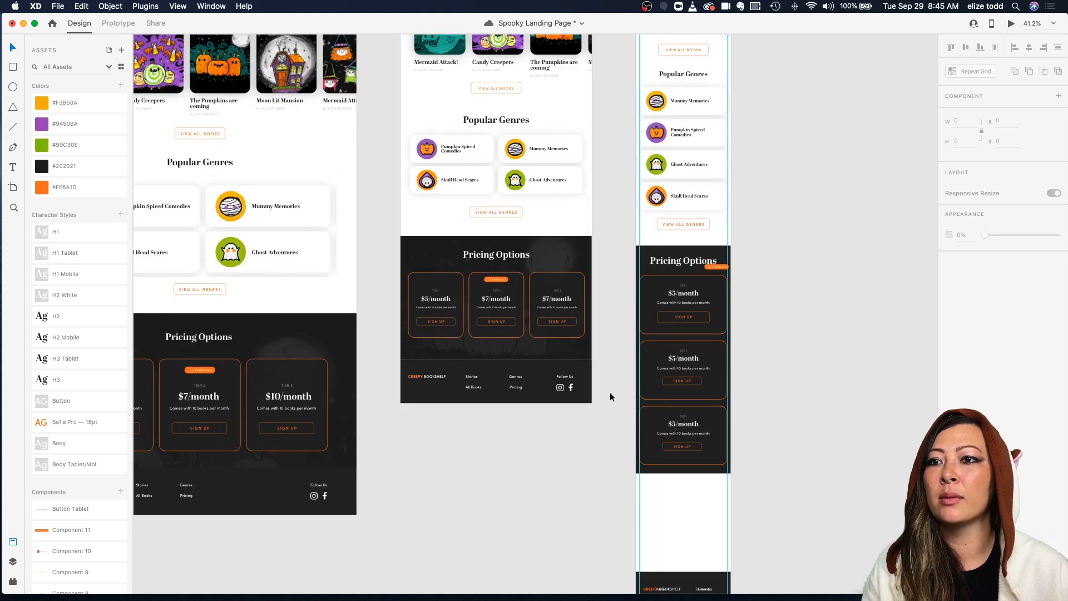
scroll(645, 465, down, 2)
scroll(645, 465, up, 4)
scroll(637, 413, up, 2)
scroll(636, 413, right, 2)
drag(662, 142, 613, 269)
scroll(613, 269, up, 3)
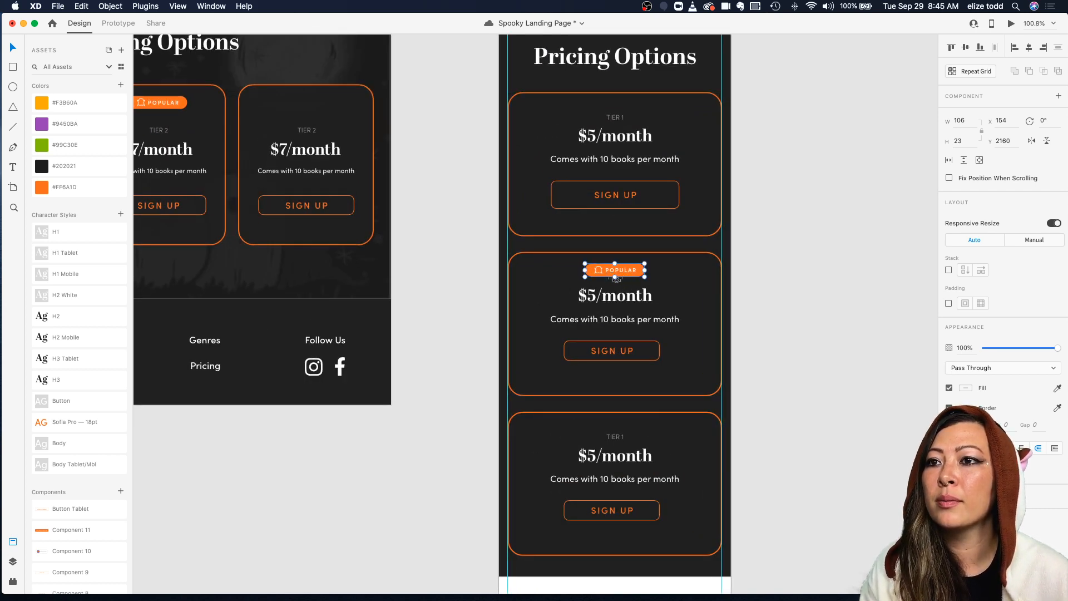
Step: Shift the second card's tier, price, description and Sign Up button down below the POPULAR badge
click(619, 281)
double_click(620, 281)
shift+click(619, 297)
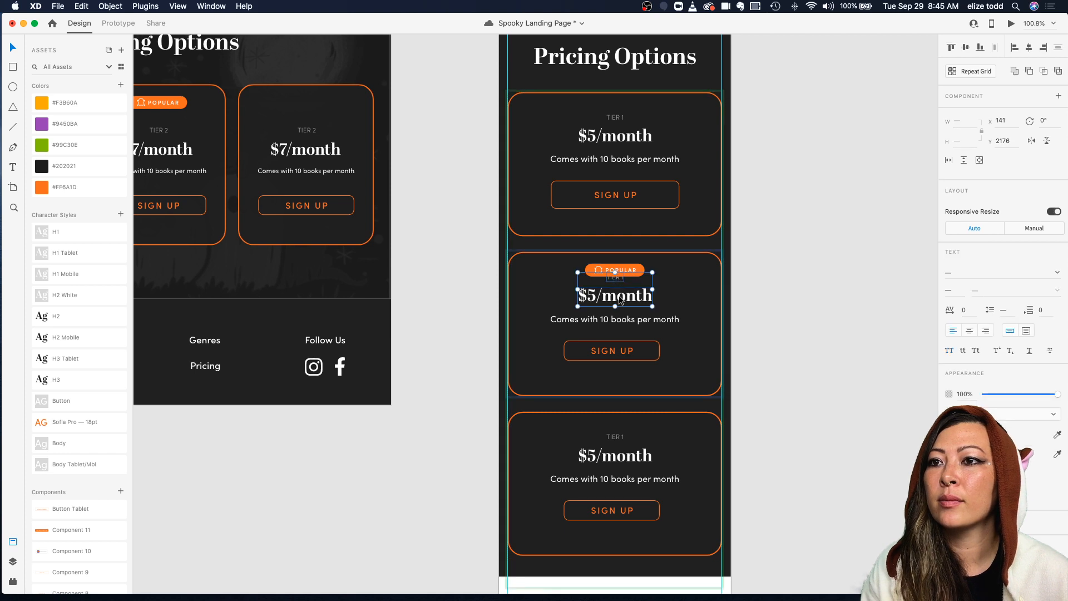
shift+click(612, 323)
shift+click(610, 346)
drag(610, 346, 609, 357)
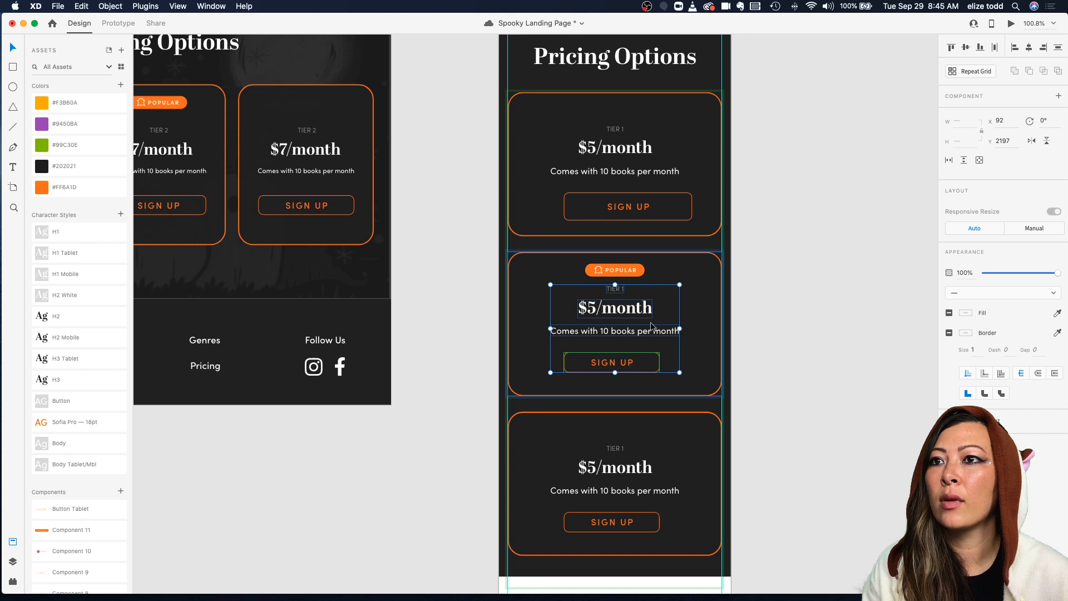
Step: Re-center the Sign Up button within the first pricing card
click(639, 213)
drag(634, 212, 621, 212)
click(604, 364)
click(640, 195)
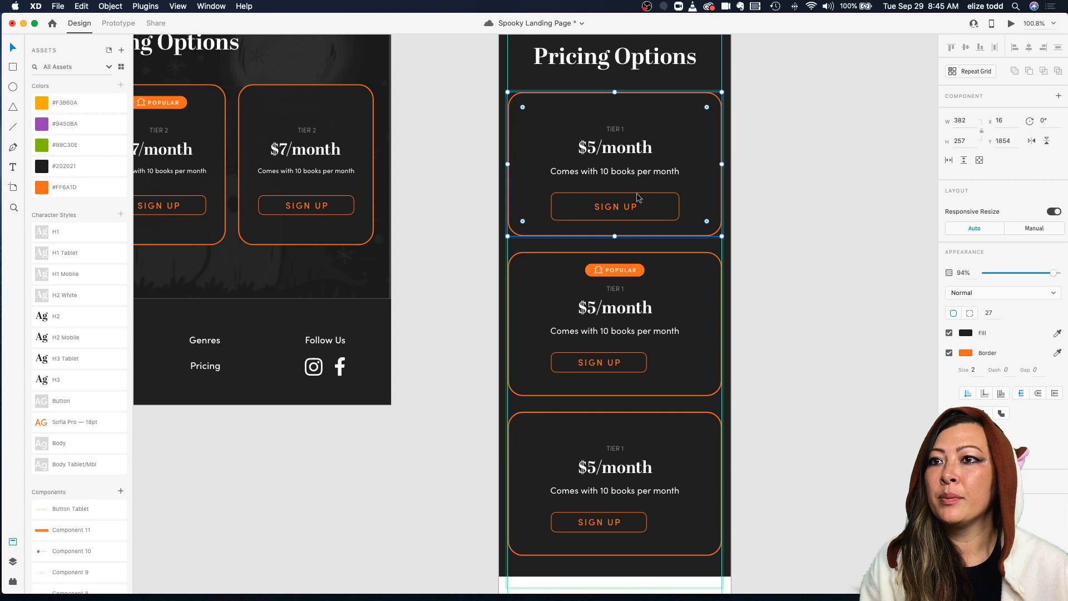
Step: Set the second pricing card's Sign Up button height to 50
double_click(640, 196)
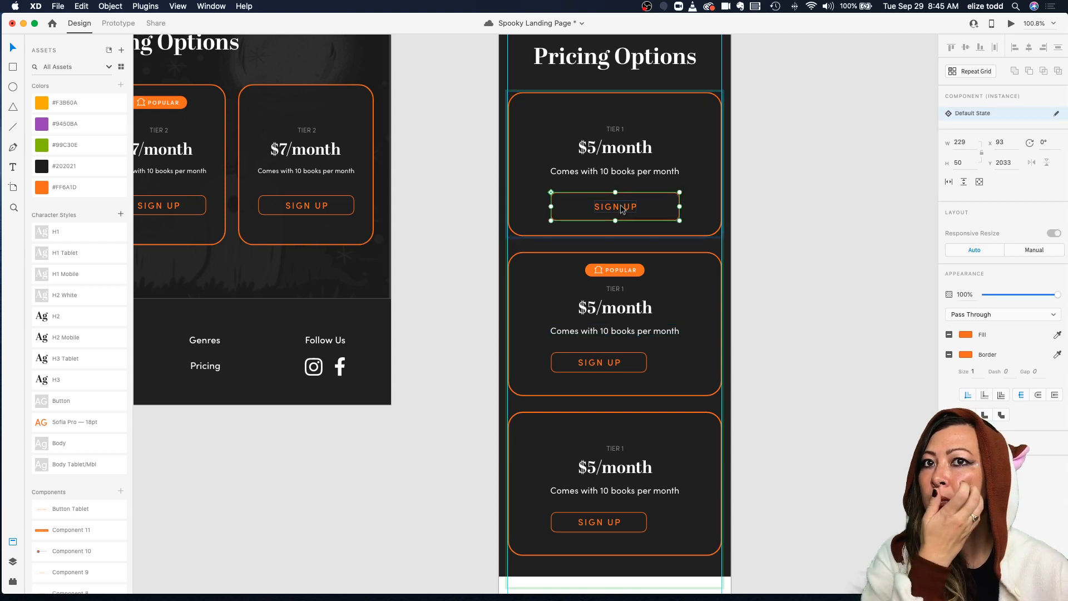
click(614, 356)
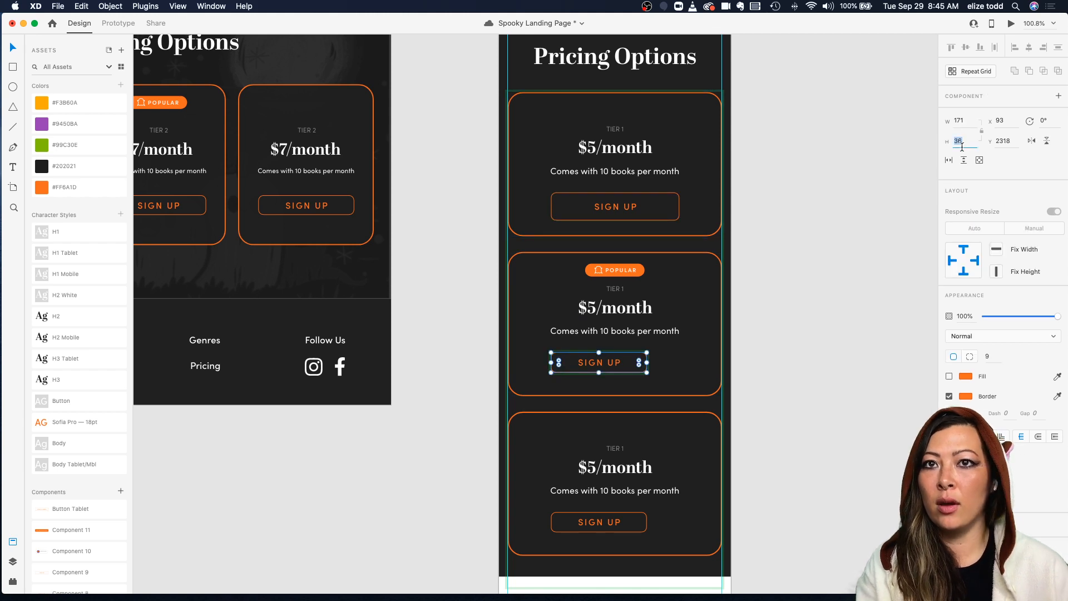
text(50)
key(Return)
Step: Compare with the first card's button and set the second card's Sign Up button width to 229
click(671, 331)
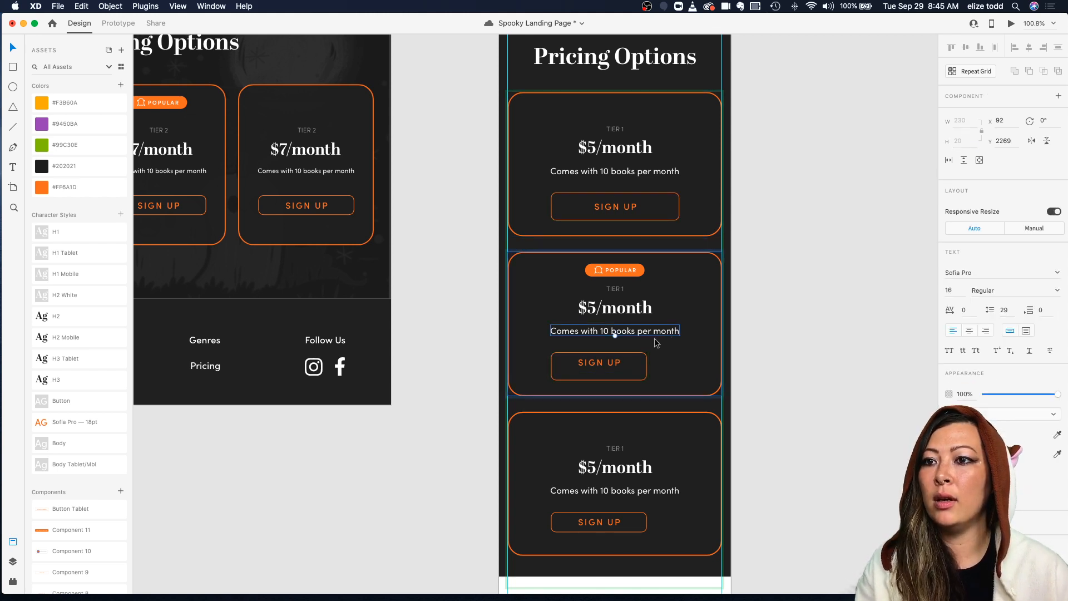
click(632, 217)
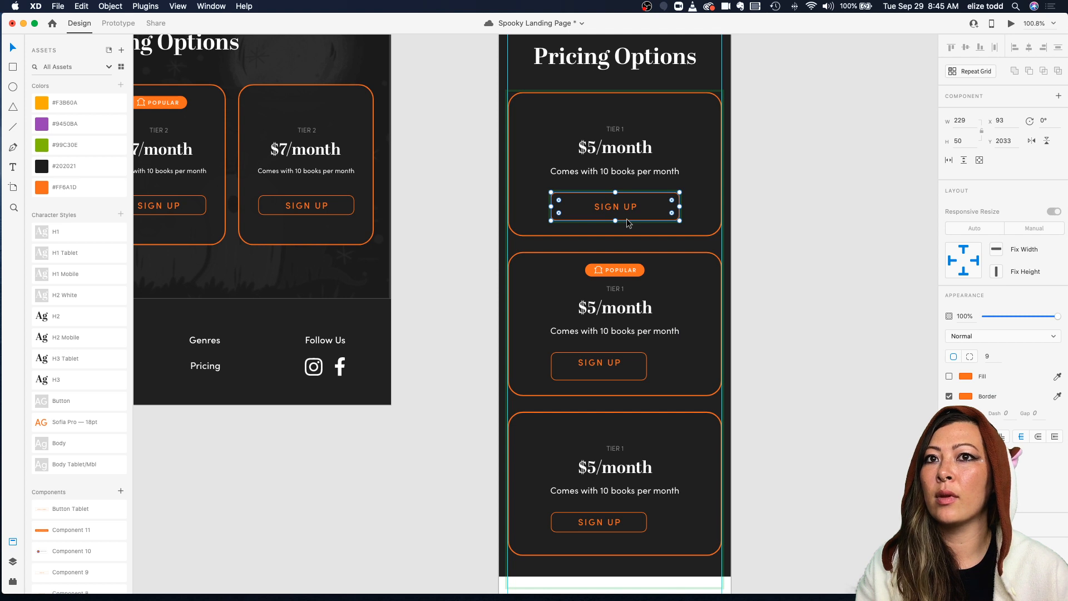
click(630, 364)
key(Escape)
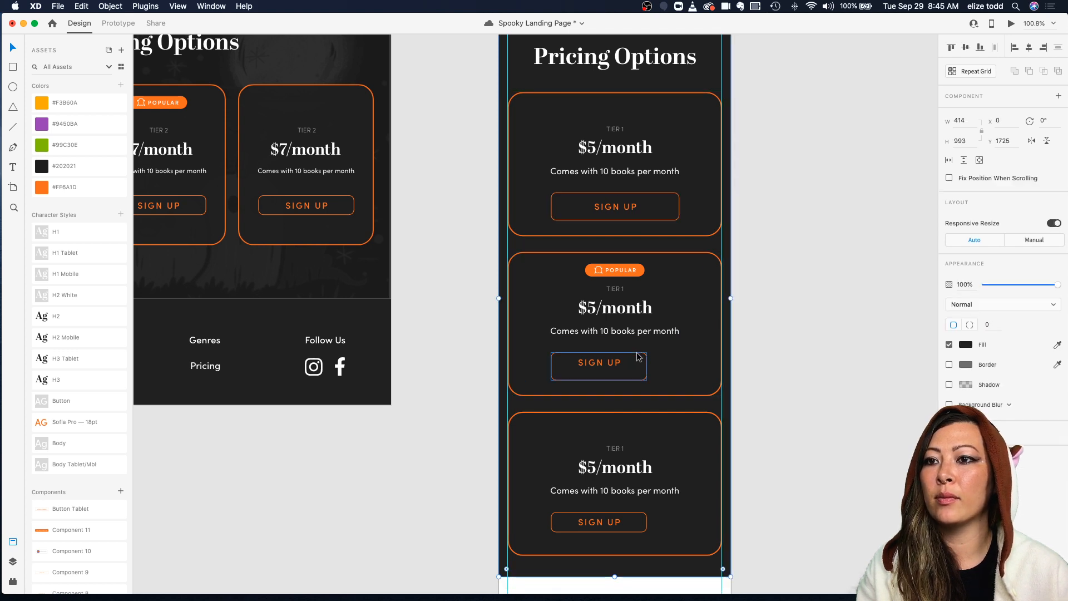
click(639, 355)
click(969, 118)
text(22)
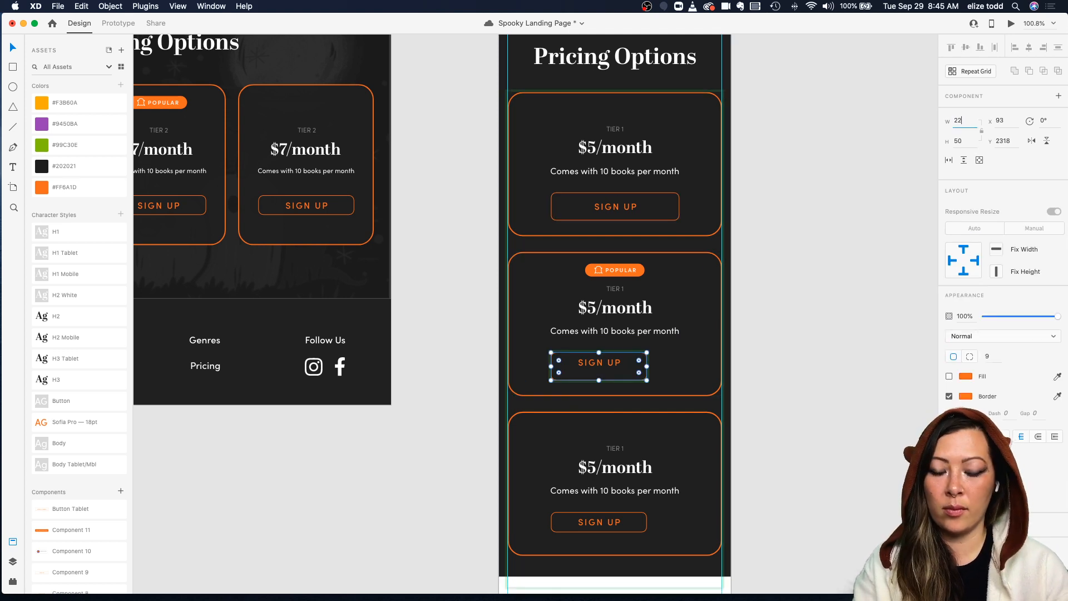
text(9)
key(Return)
Step: Center the resized Sign Up button within the second pricing card
super+click(599, 363)
super+click(599, 363)
drag(599, 363, 615, 369)
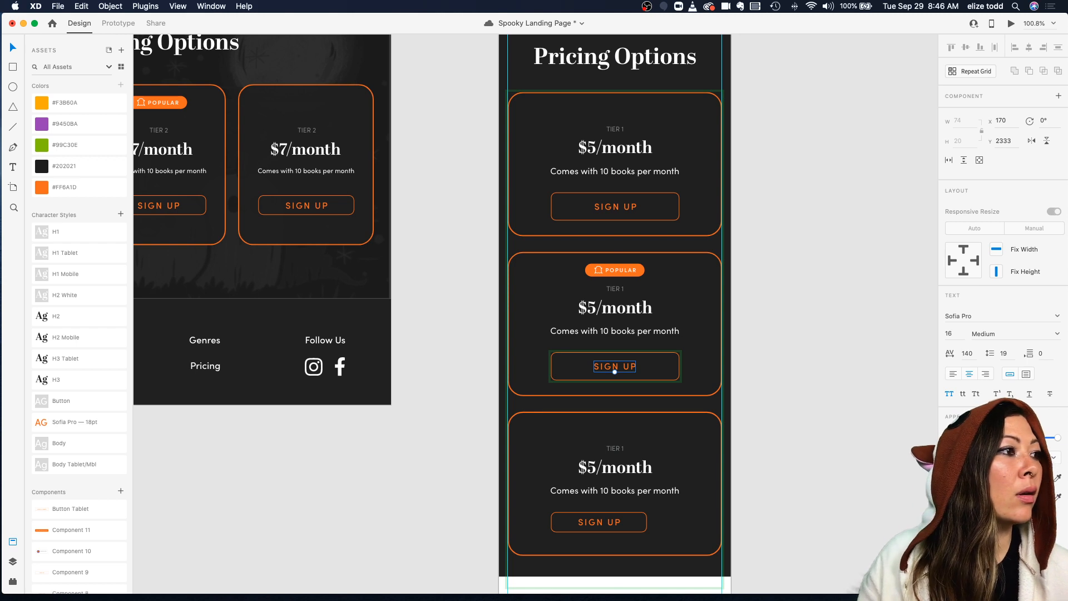
Step: Resize the third pricing card's Sign Up button to 229 wide by 50 high
click(639, 516)
click(969, 138)
text(50)
click(965, 123)
text(229)
key(Return)
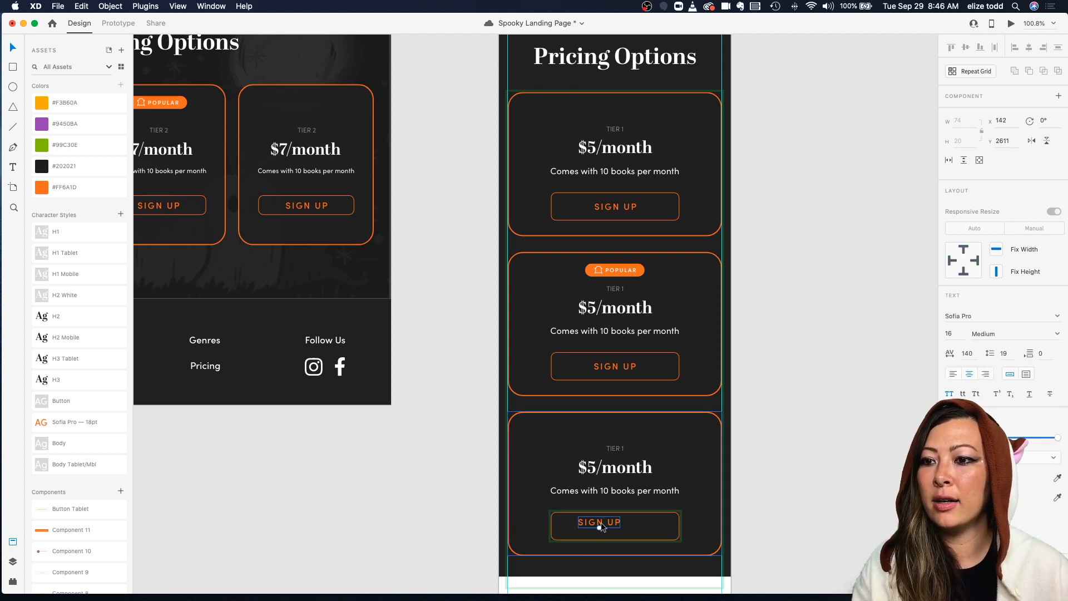
Step: Center the Sign Up button and its label within the third pricing card
click(601, 523)
double_click(607, 523)
double_click(605, 523)
drag(606, 523, 620, 531)
click(682, 518)
click(663, 513)
click(662, 514)
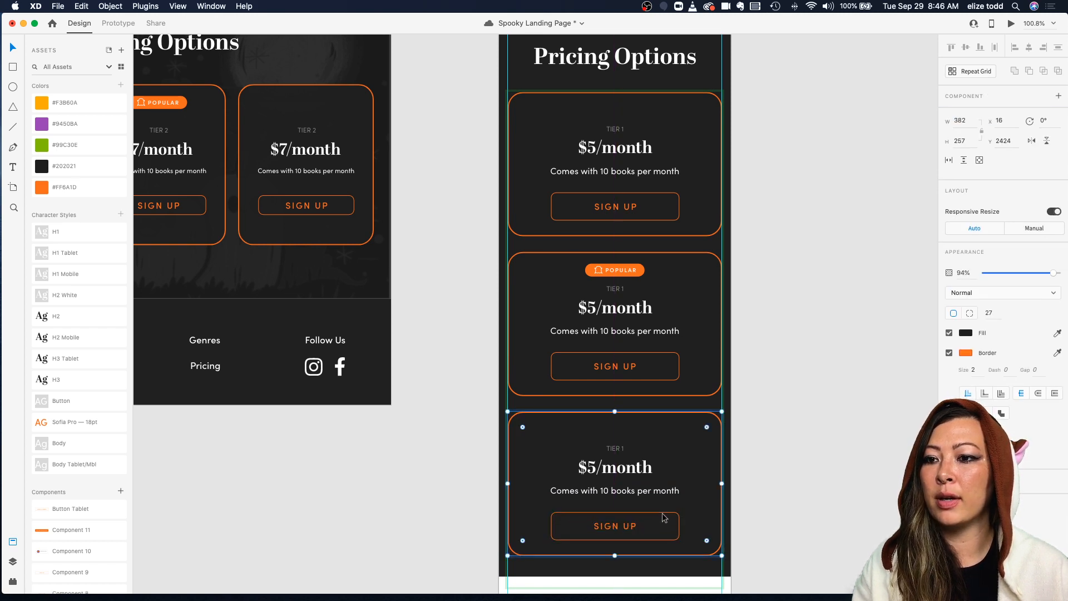
click(739, 503)
Step: Change the second card's price to $7/month and the third card's price to $9/month
double_click(594, 319)
click(594, 319)
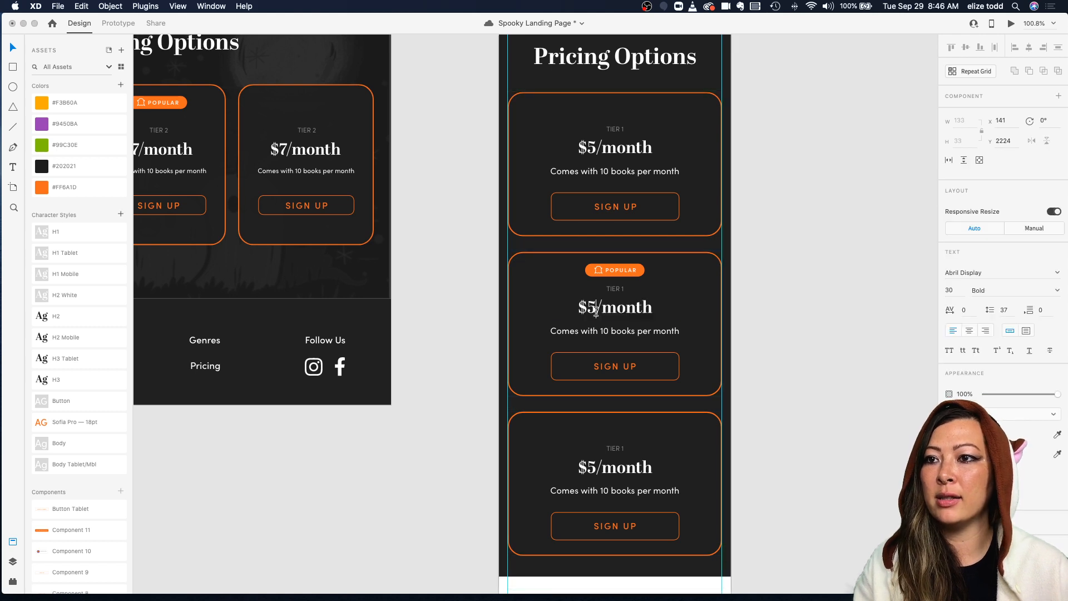
key(BackSpace)
text(7)
double_click(597, 470)
click(596, 470)
key(BackSpace)
text(9)
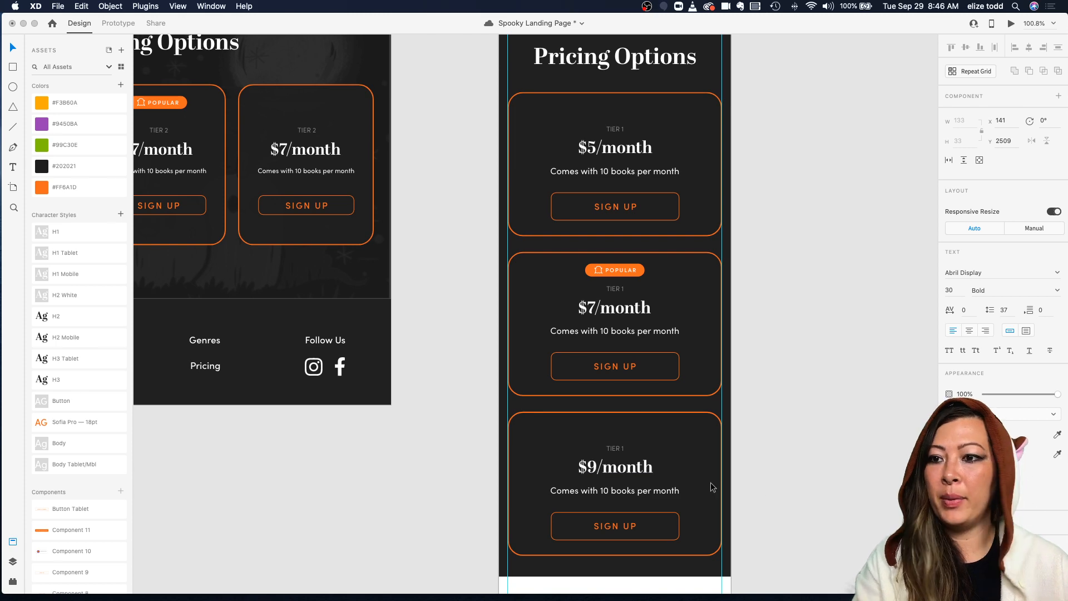
Step: Move the mobile footer up so it sits directly below the pricing section
scroll(796, 486, down, 3)
scroll(797, 486, down, 5)
scroll(772, 375, down, 5)
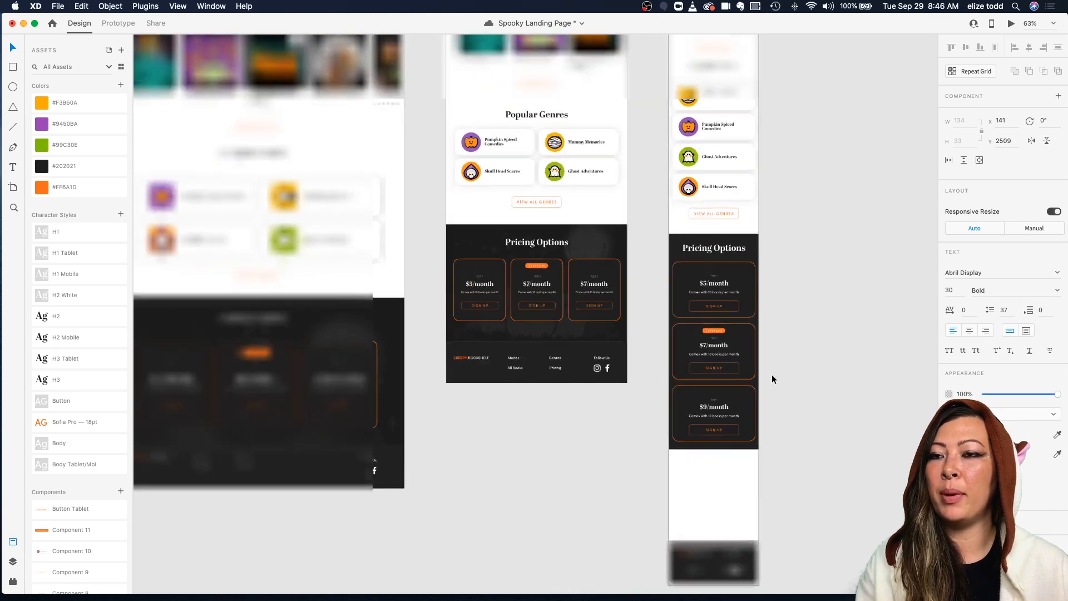
click(776, 431)
click(749, 444)
drag(716, 446, 719, 455)
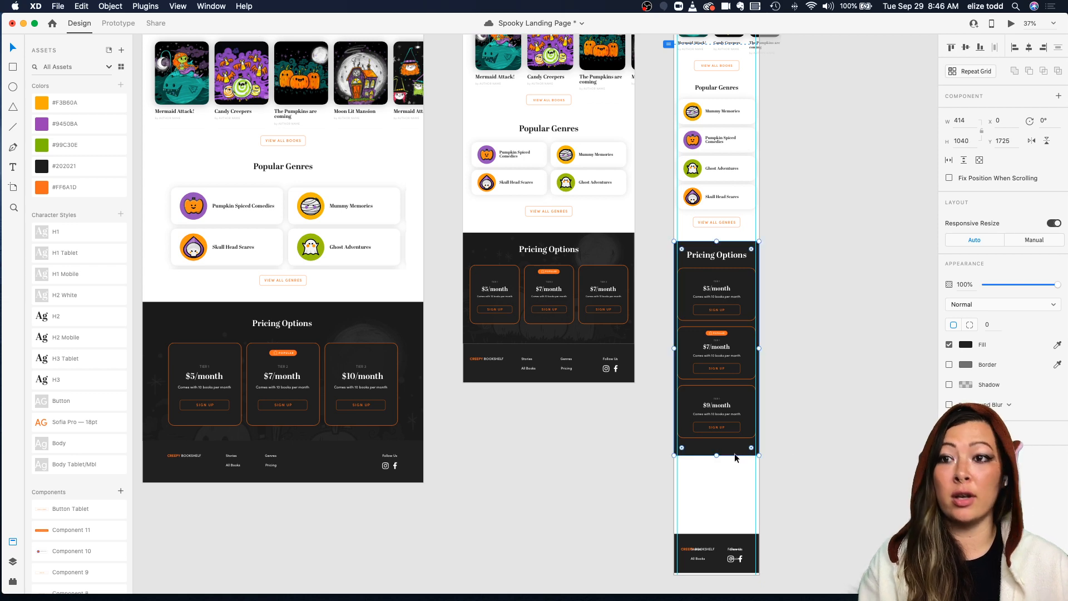
click(806, 445)
scroll(807, 445, down, 3)
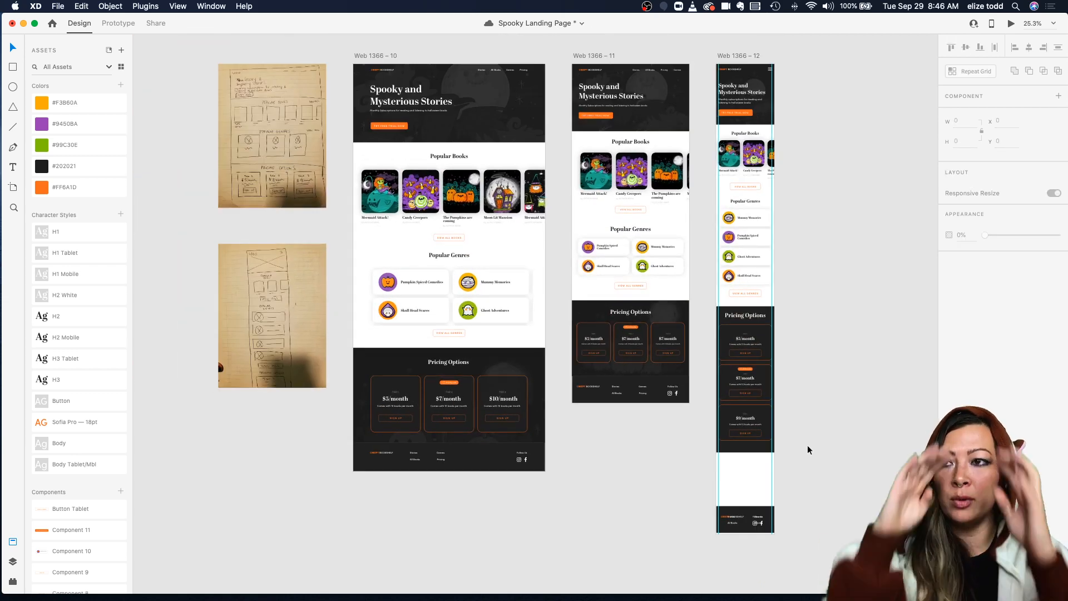
scroll(809, 449, down, 2)
scroll(699, 460, up, 3)
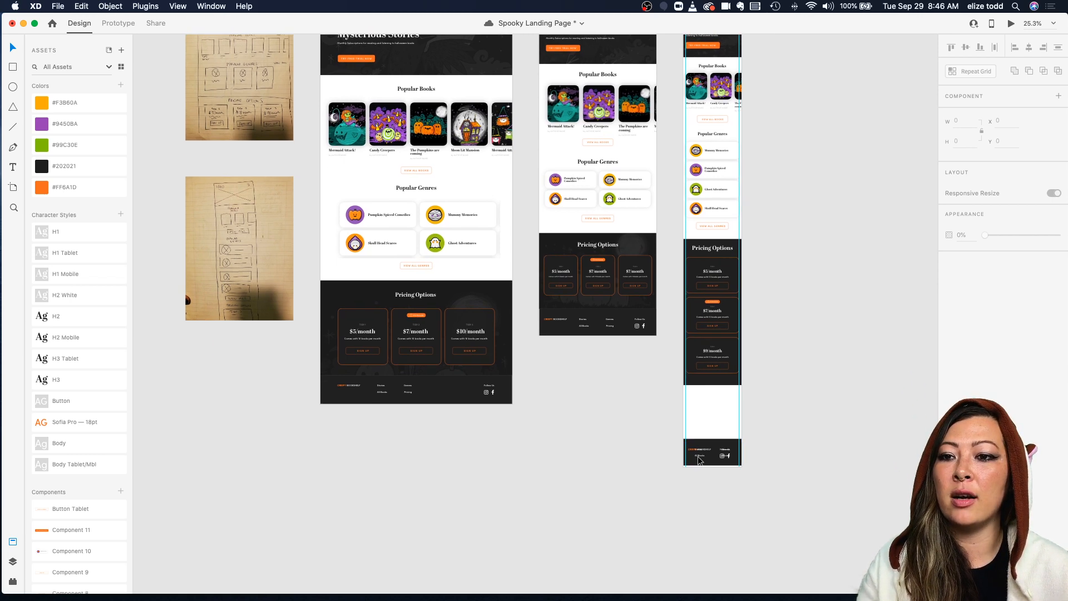
drag(569, 399, 726, 471)
drag(678, 427, 679, 341)
Step: Shorten the mobile artboard so it ends just below the footer
scroll(679, 341, up, 1)
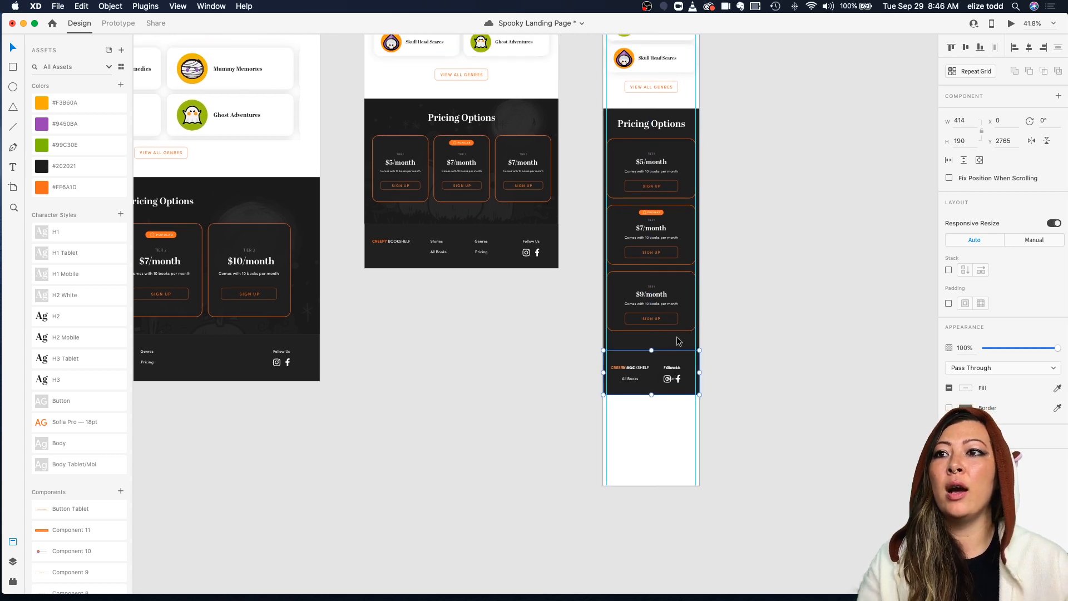
scroll(679, 342, up, 3)
click(759, 383)
scroll(759, 382, down, 4)
scroll(759, 382, up, 3)
scroll(759, 382, up, 3)
click(667, 62)
scroll(684, 269, down, 5)
scroll(686, 272, down, 3)
click(699, 536)
scroll(689, 516, up, 3)
scroll(683, 485, down, 5)
click(675, 103)
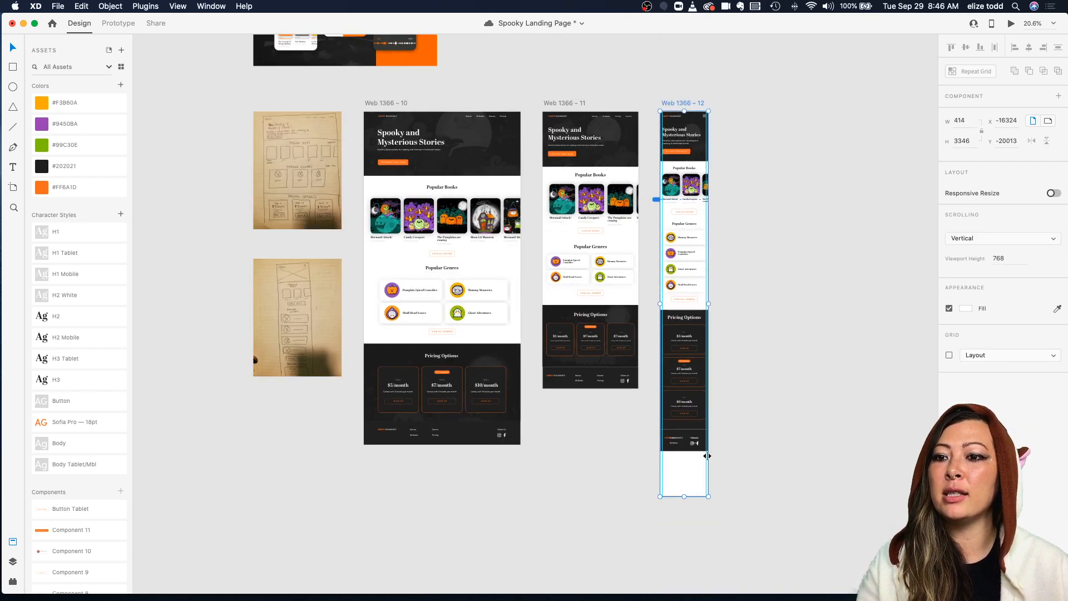
drag(684, 496, 684, 451)
Step: Extend the mobile footer's background down to the artboard's bottom edge
scroll(686, 455, up, 4)
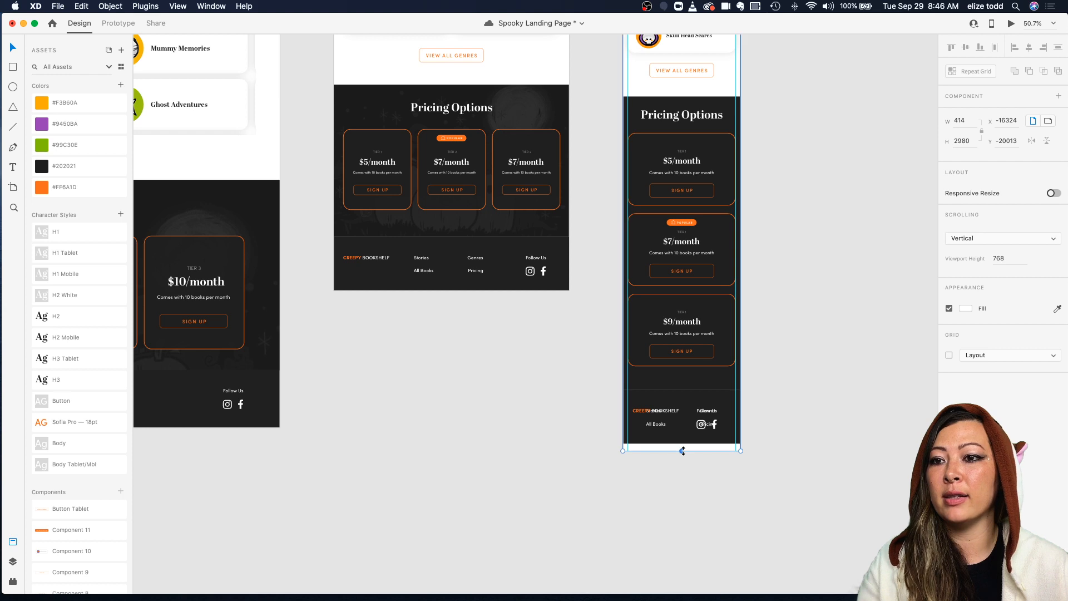
scroll(684, 450, up, 3)
click(675, 440)
drag(684, 439, 682, 453)
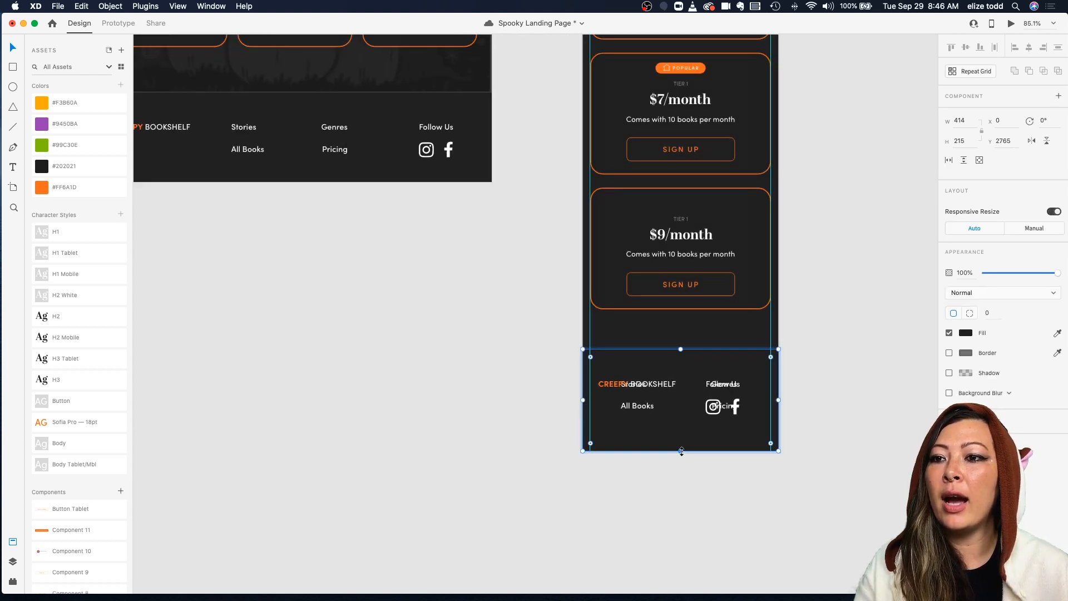
Step: Restack the mobile footer: center the CREEPY BOOKSHELF logo on top, links in two columns, Follow Us below
double_click(651, 386)
drag(651, 386, 683, 358)
click(707, 355)
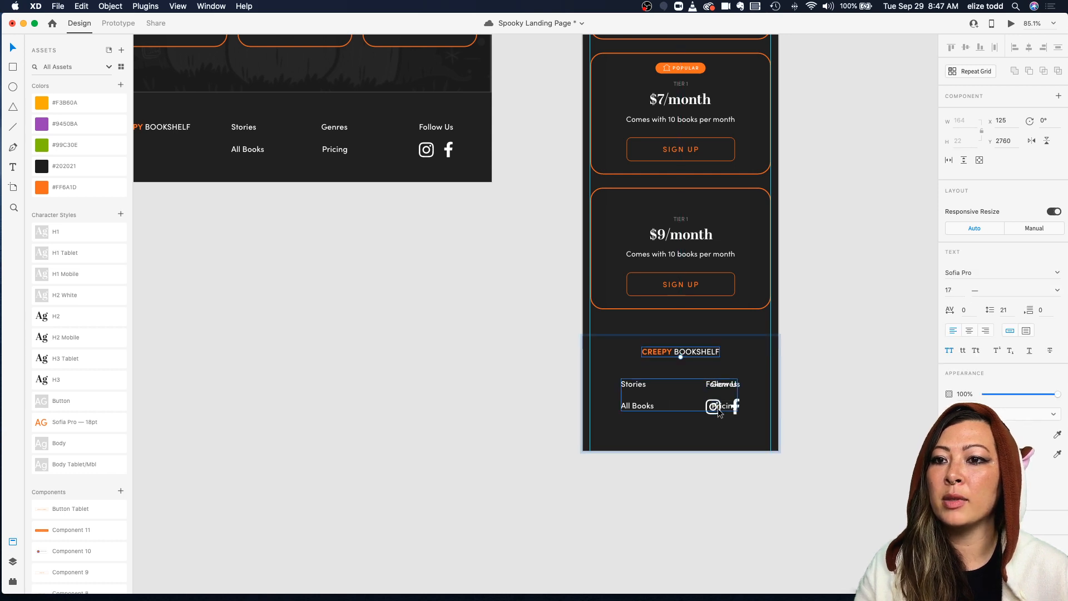
click(731, 412)
click(731, 413)
drag(723, 420, 666, 446)
drag(724, 384, 682, 422)
Step: Compare the desktop and tablet footers with the rearranged mobile footer
scroll(683, 423, down, 5)
scroll(682, 422, left, 6)
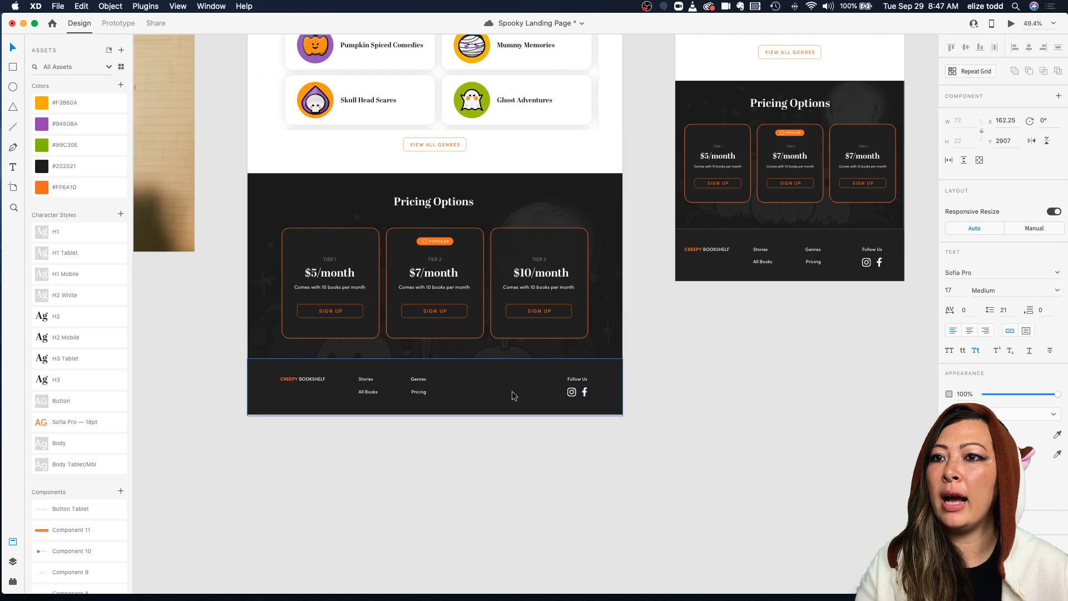
scroll(367, 393, right, 4)
scroll(559, 332, up, 5)
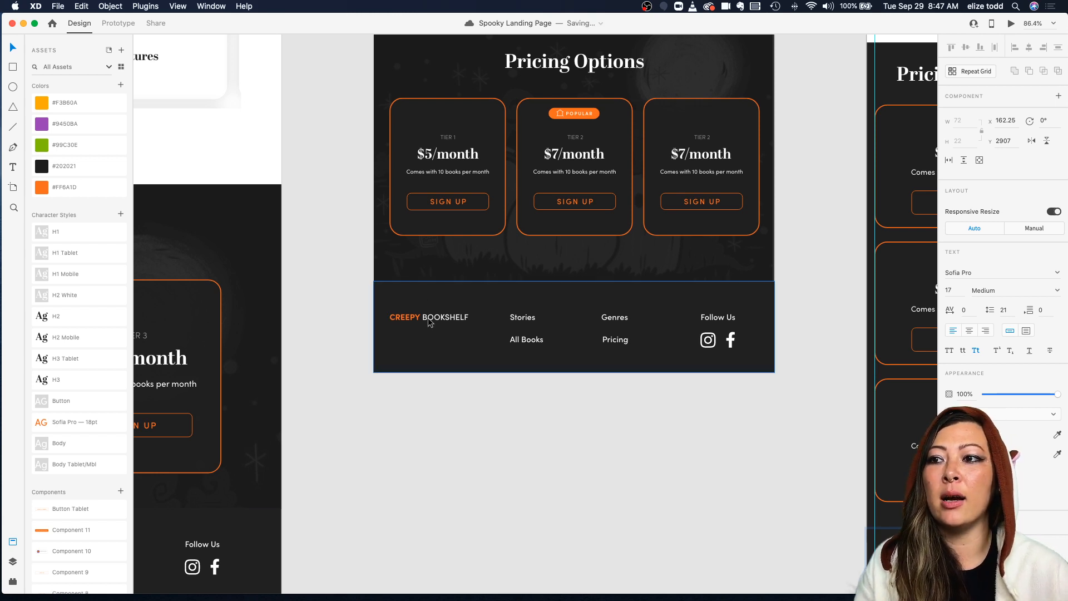
scroll(588, 309, right, 5)
scroll(588, 309, down, 1)
scroll(588, 310, down, 3)
scroll(680, 483, down, 2)
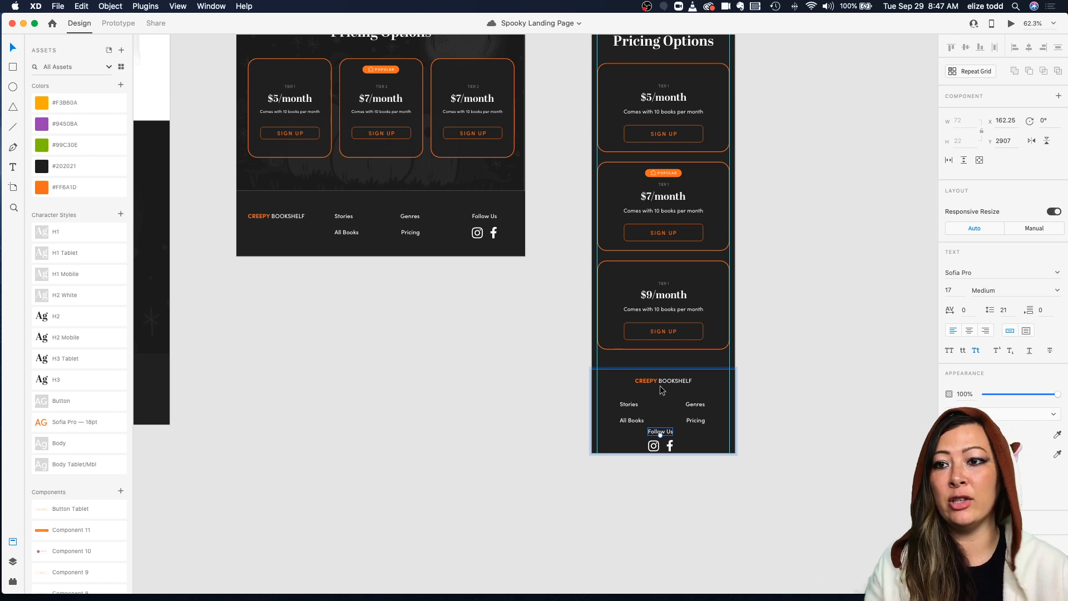
scroll(673, 462, up, 3)
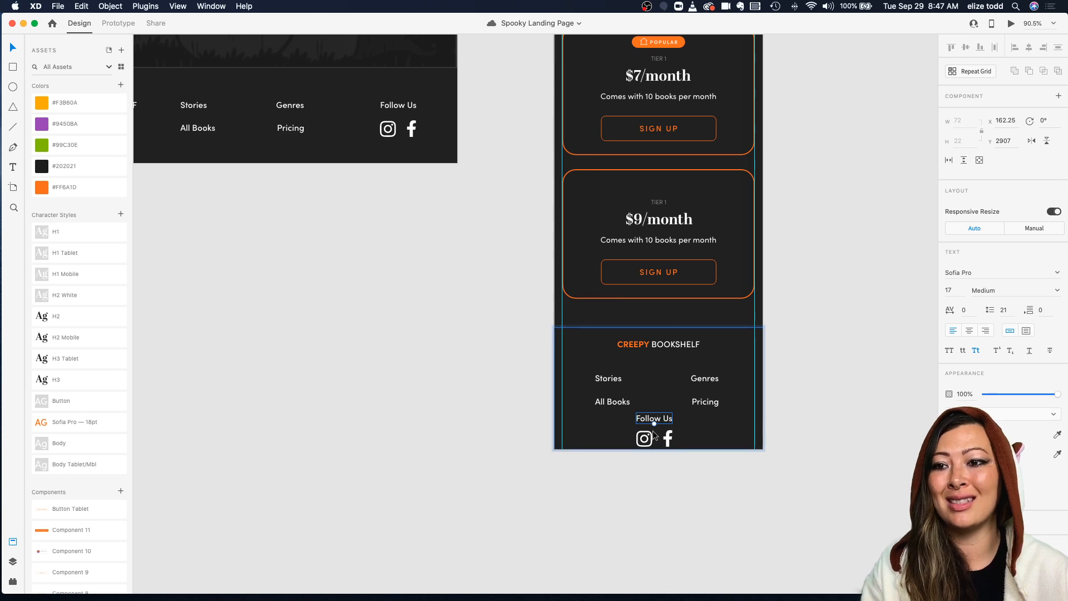
Step: Move the social icons down beneath the Follow Us label in the mobile footer
shift+click(648, 437)
shift+click(669, 435)
drag(669, 435, 668, 445)
Step: Lengthen the mobile artboard so the footer fully fits at its bottom
scroll(668, 445, down, 10)
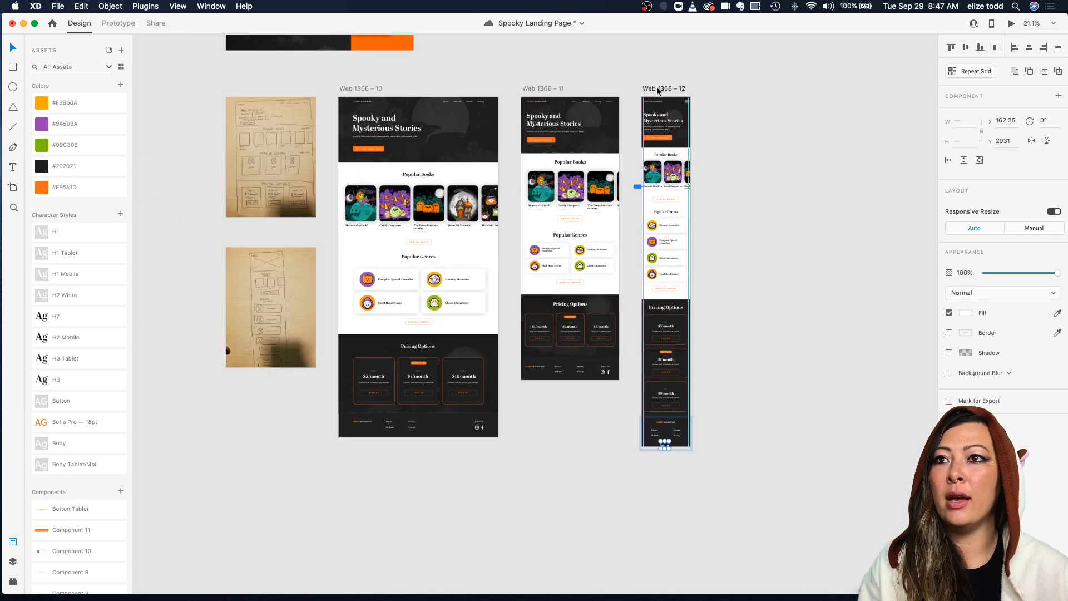
click(658, 91)
scroll(694, 336, up, 4)
drag(652, 466, 652, 478)
click(685, 462)
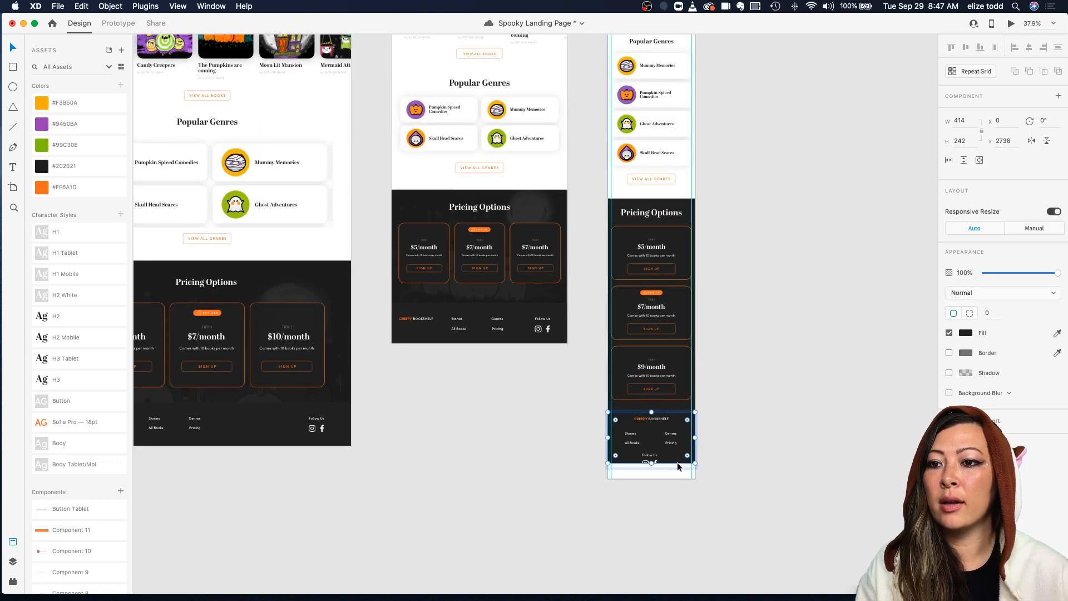
click(756, 464)
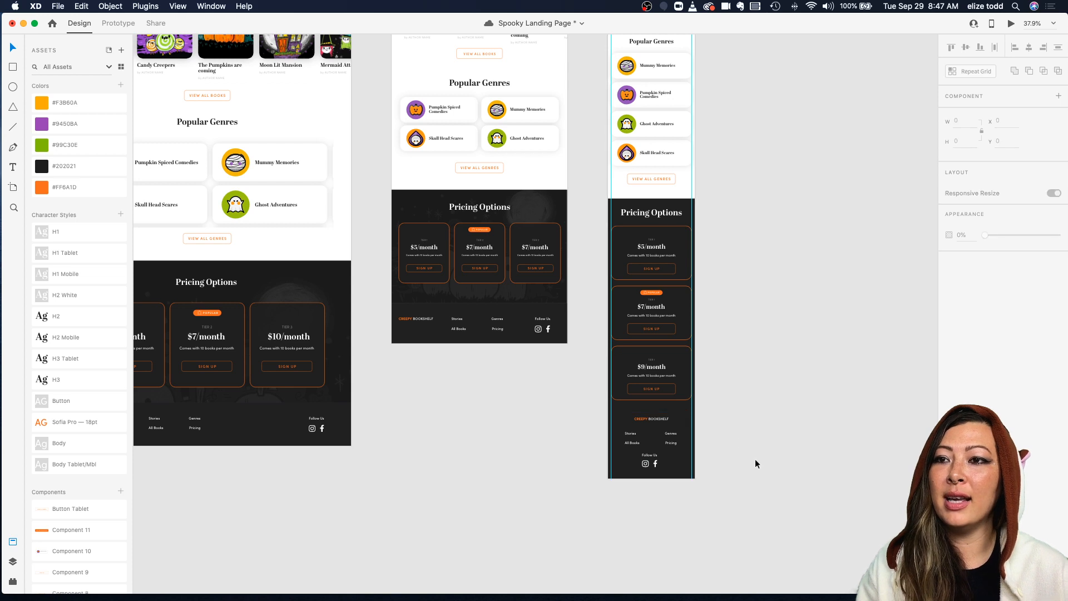
Step: Review the mobile artboard alongside the desktop and tablet layouts
scroll(720, 376, up, 1)
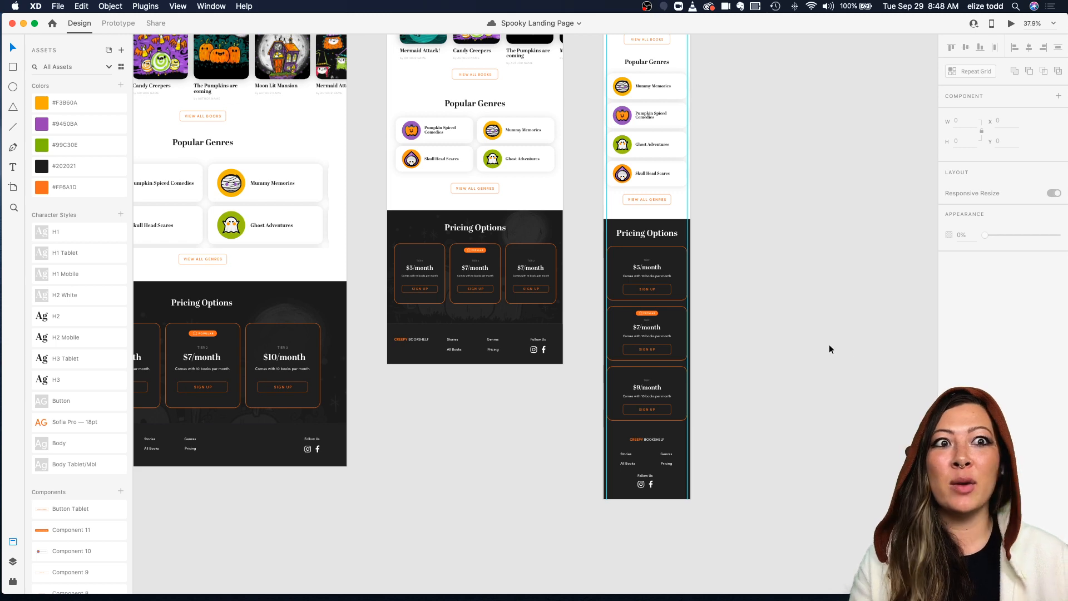
scroll(829, 349, down, 5)
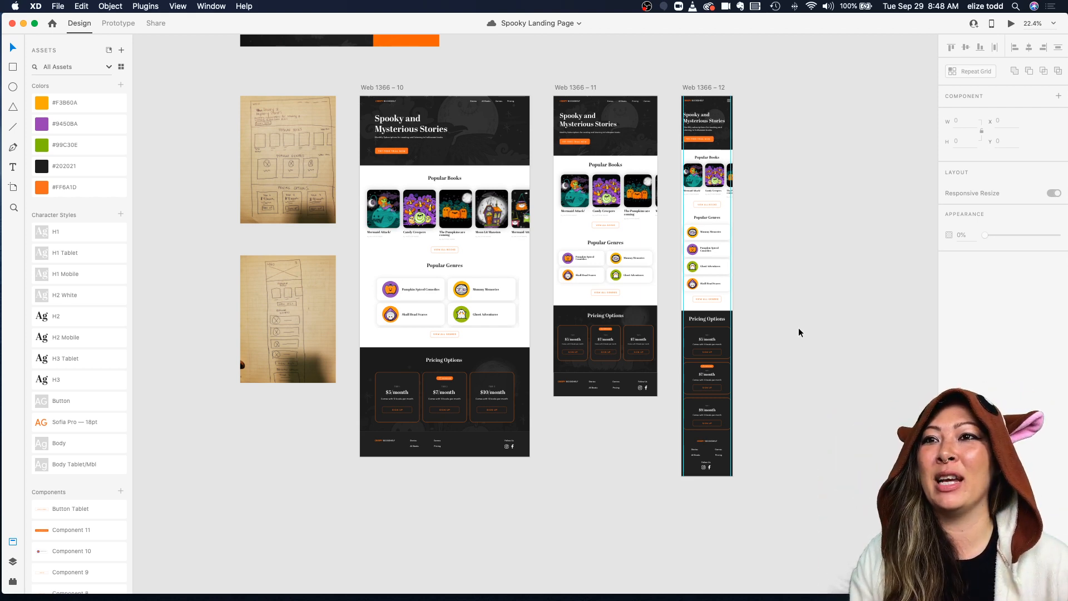
scroll(799, 328, down, 3)
scroll(663, 124, up, 5)
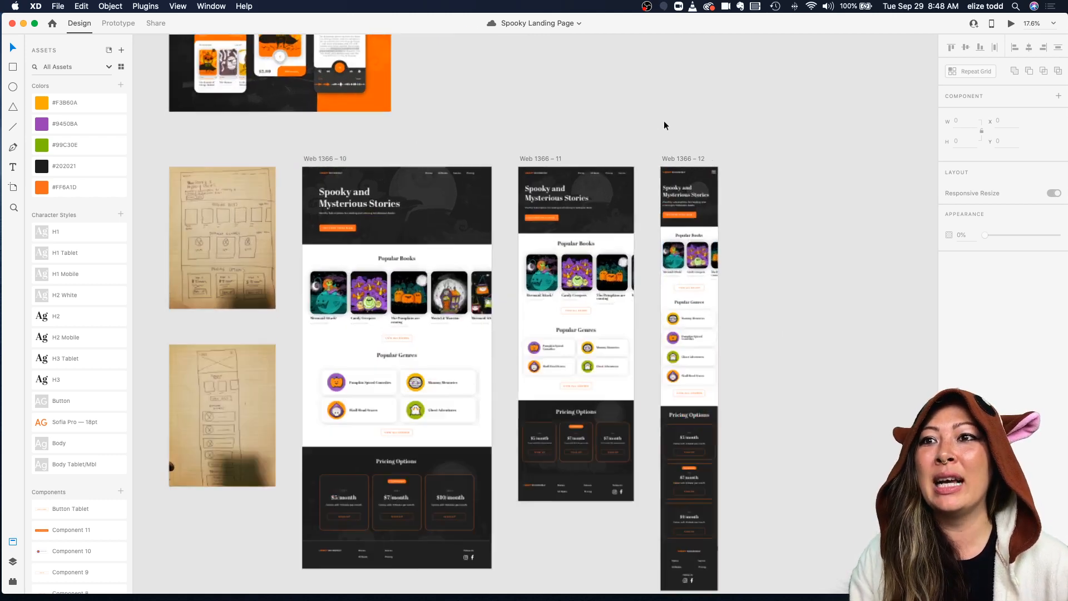
click(674, 169)
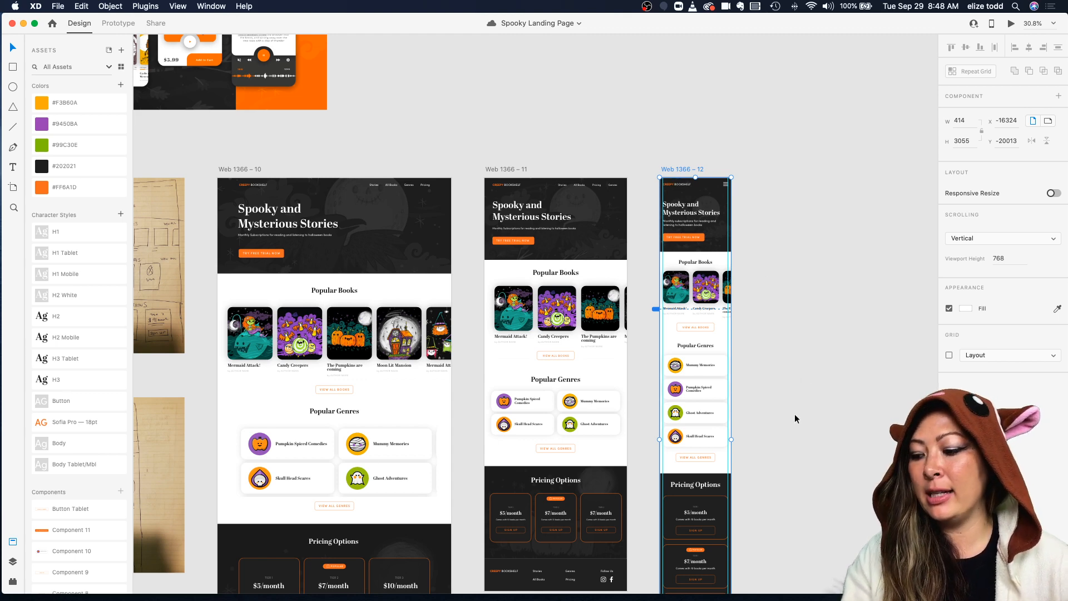
scroll(792, 414, down, 10)
scroll(793, 414, up, 3)
click(690, 409)
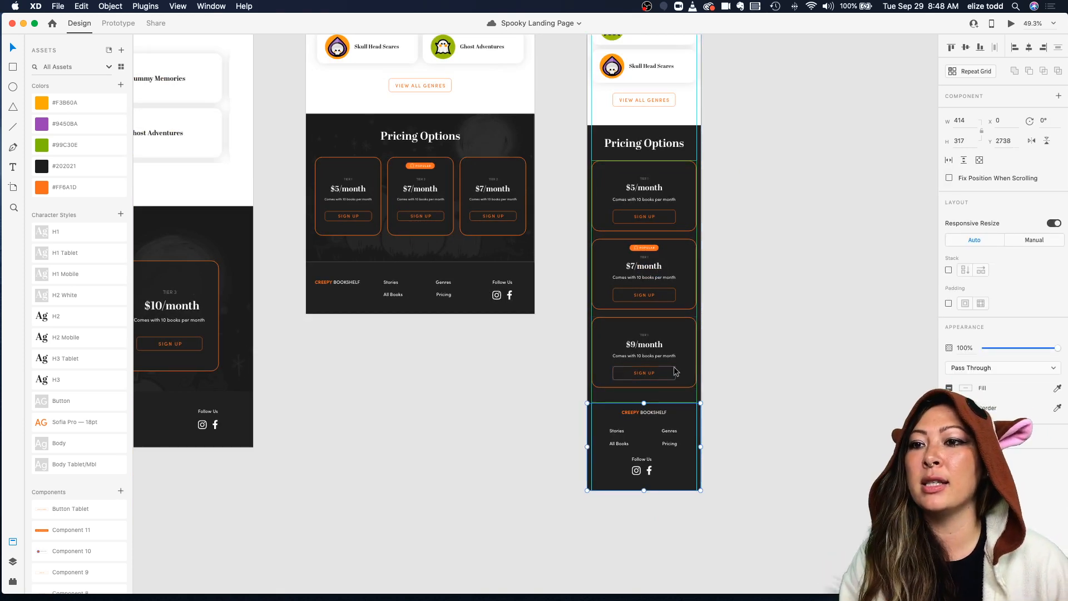
scroll(702, 397, right, 2)
scroll(703, 397, down, 1)
scroll(701, 395, right, 1)
scroll(701, 395, down, 1)
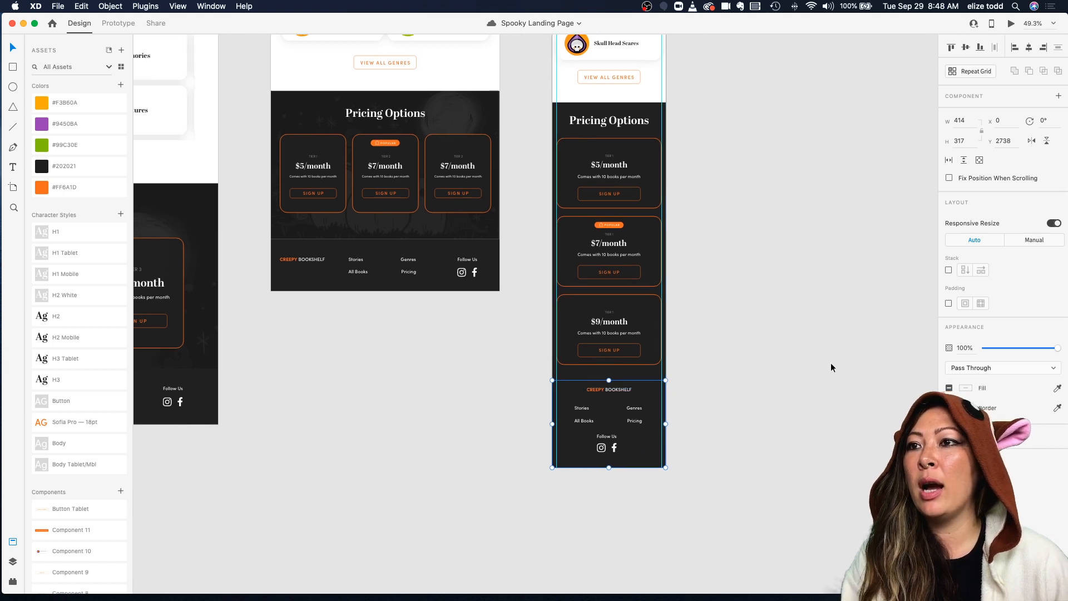
Step: Adjust the fill color of the mobile pricing section's background rectangle
click(768, 410)
click(641, 374)
click(722, 320)
click(654, 148)
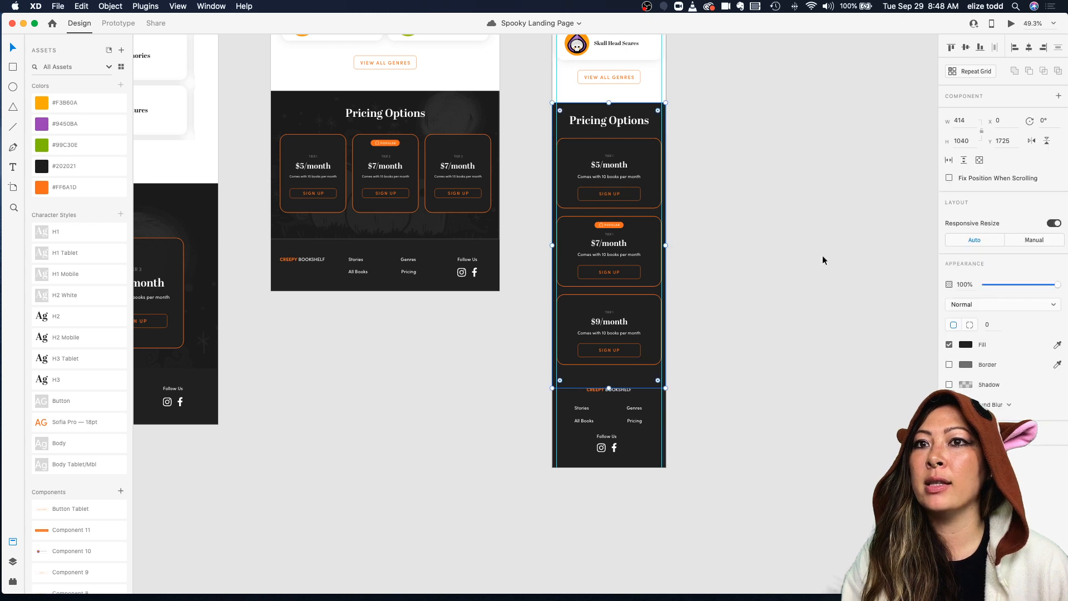
click(974, 345)
drag(840, 365, 789, 372)
click(706, 295)
scroll(705, 294, up, 3)
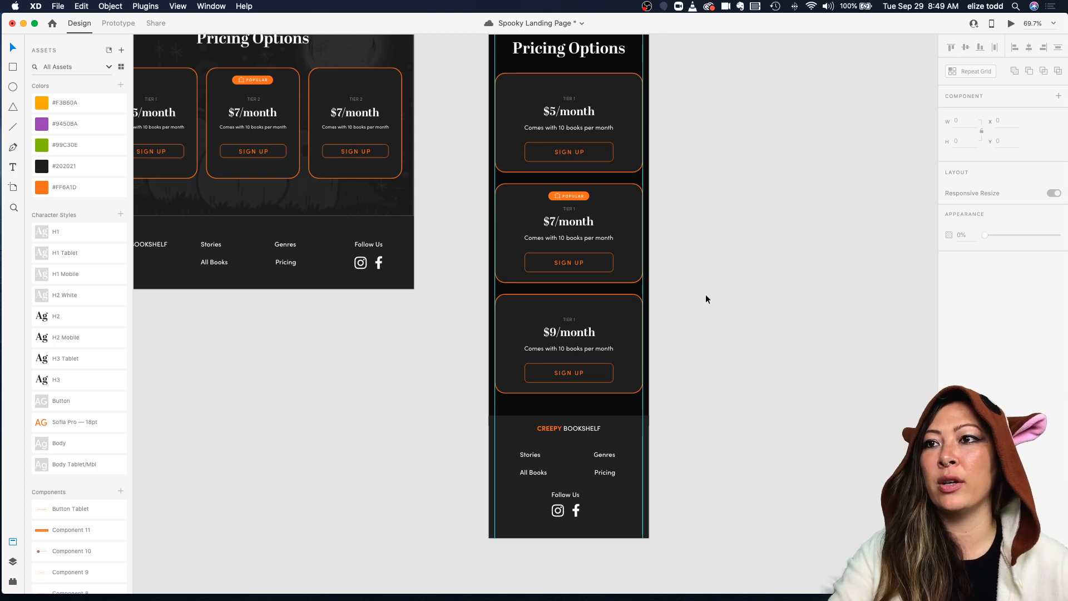
Step: Nudge the social icons slightly lower beneath the Follow Us label in the mobile footer
scroll(706, 299, down, 3)
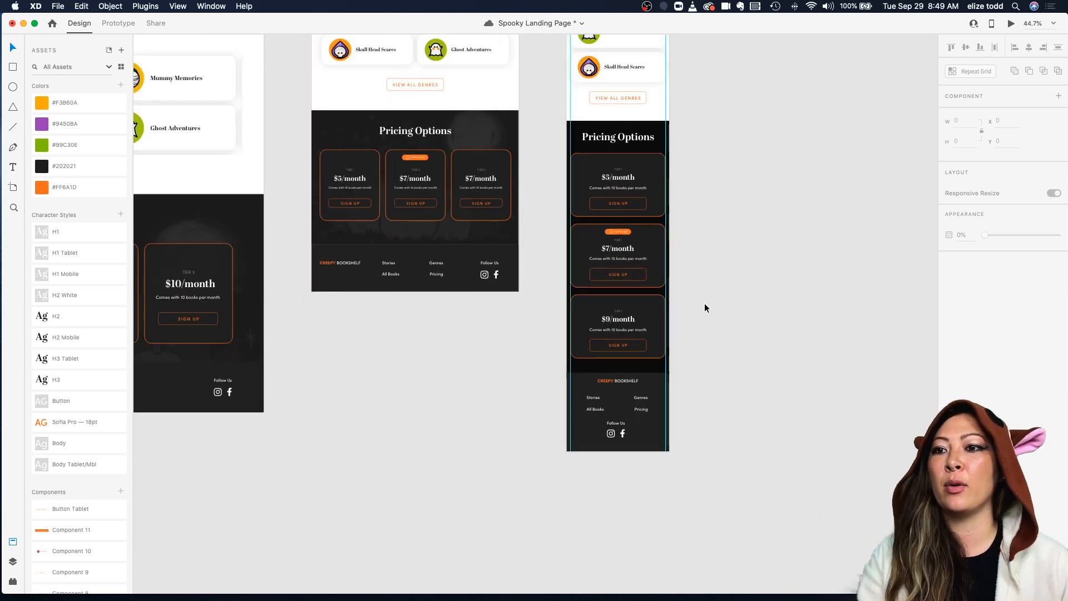
click(617, 382)
double_click(619, 382)
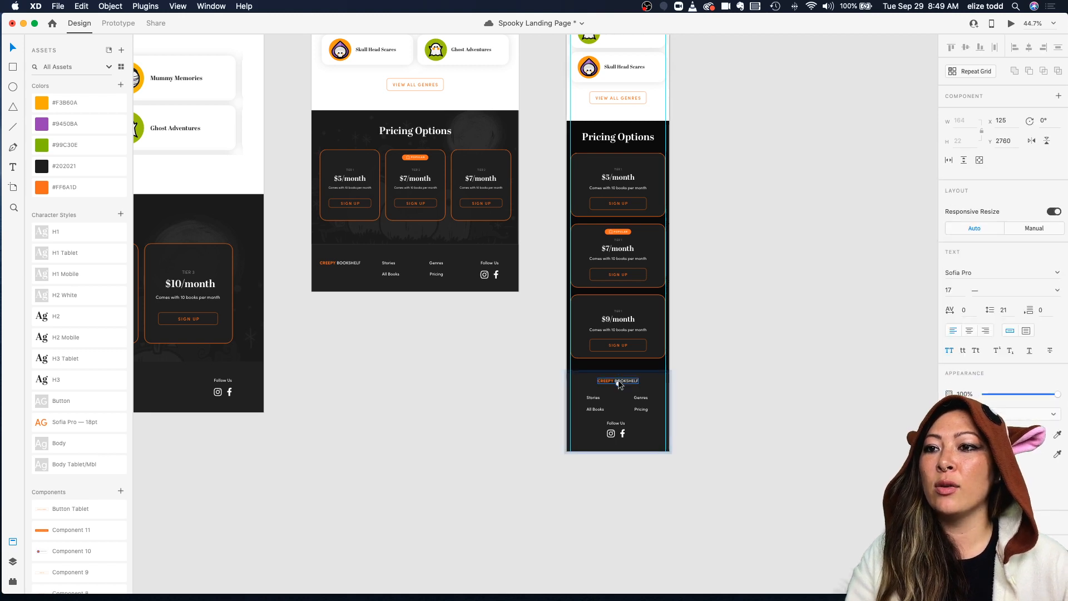
shift+click(596, 408)
shift+click(616, 425)
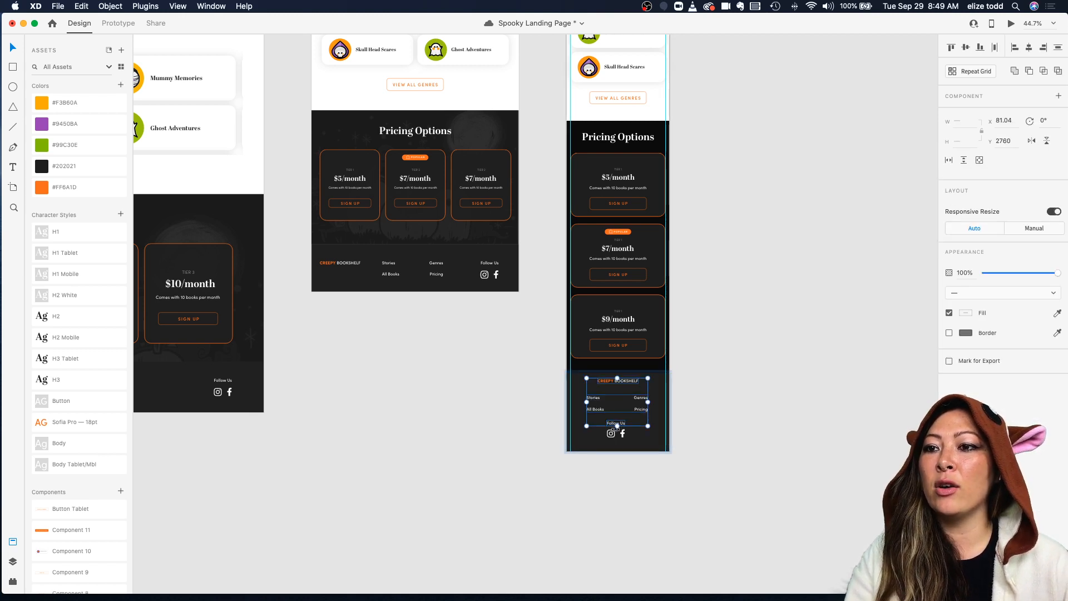
shift+click(612, 432)
scroll(613, 430, up, 3)
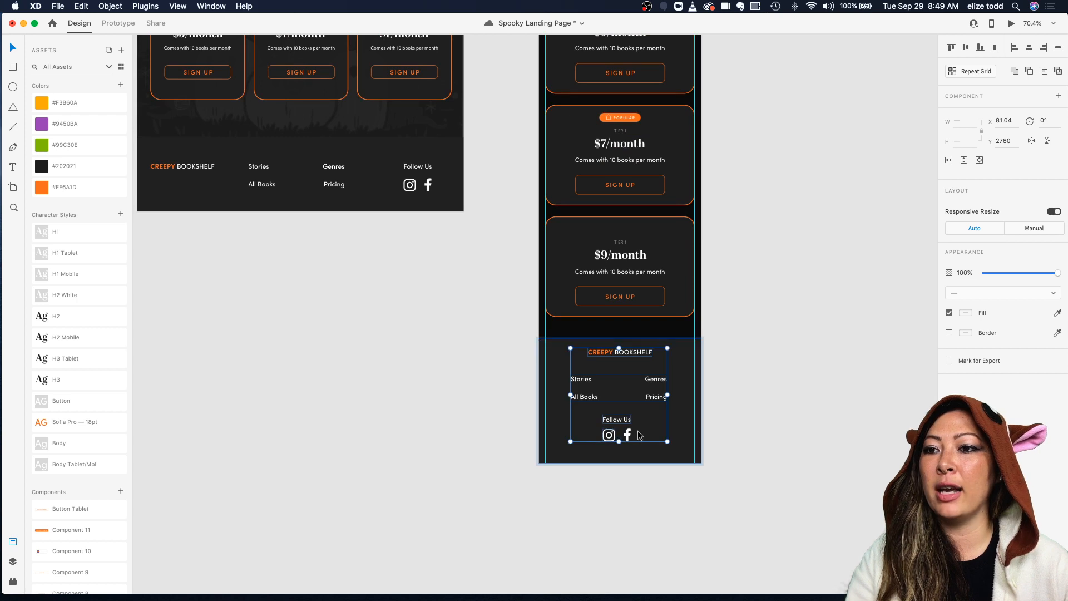
drag(628, 437, 629, 441)
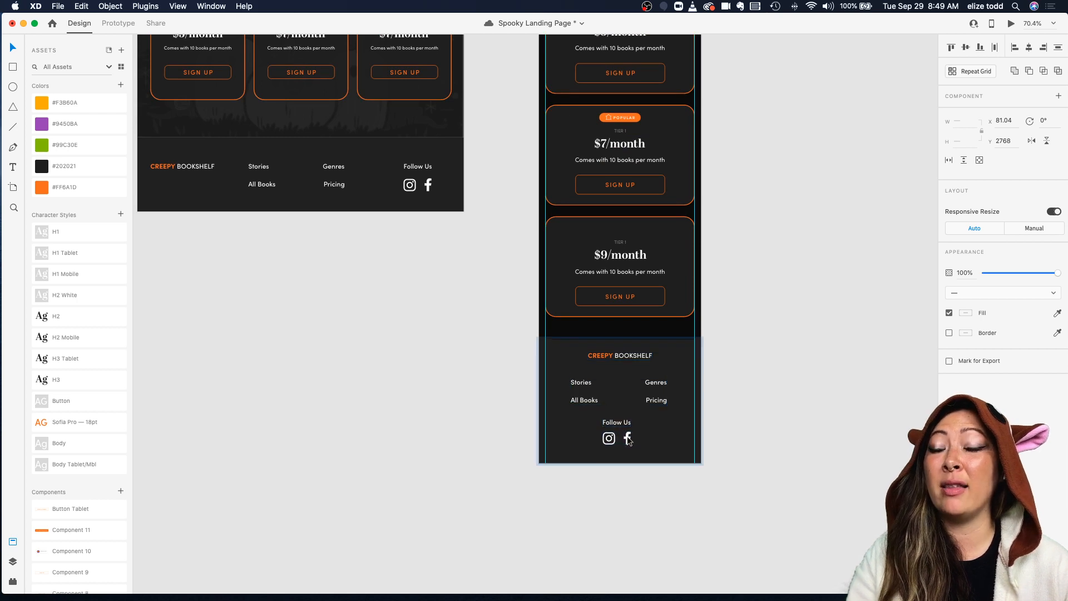
click(759, 412)
Step: Save the Spooky Landing Page document
scroll(759, 412, down, 5)
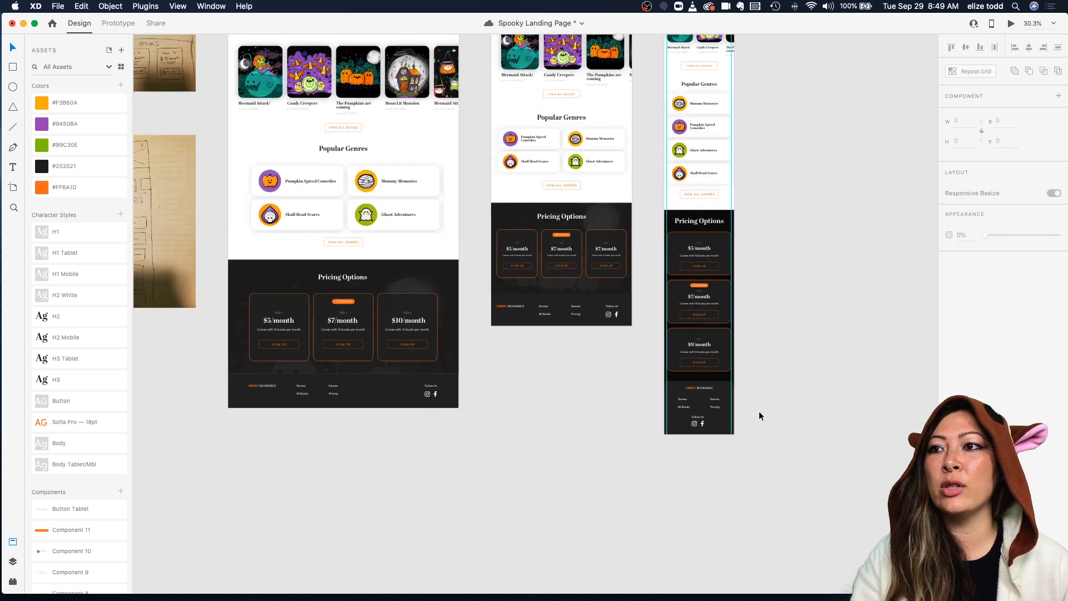
scroll(759, 412, up, 5)
scroll(759, 412, down, 3)
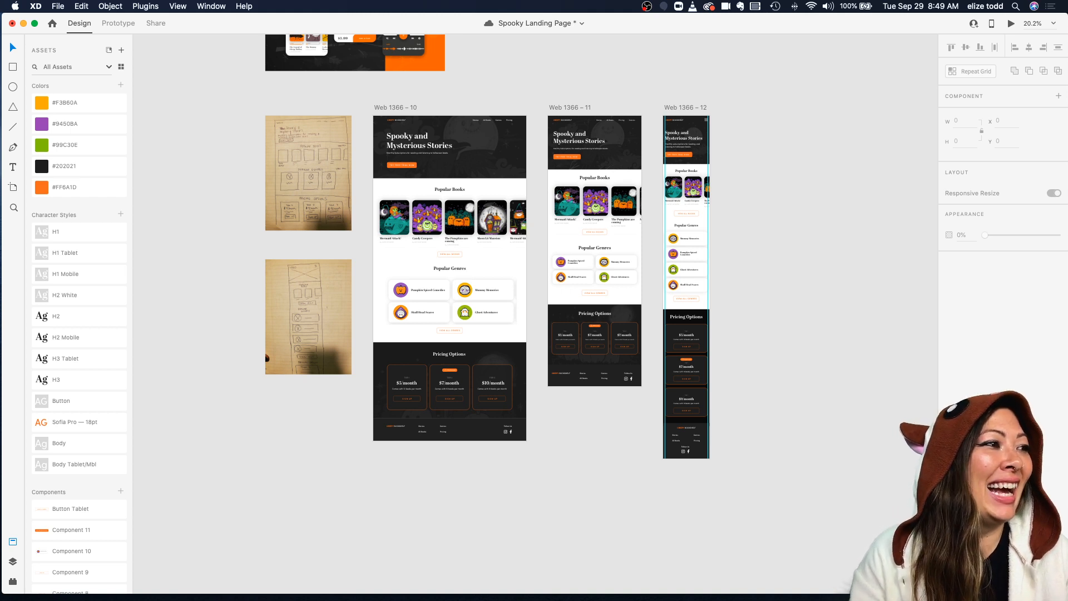
key(cmd+s)
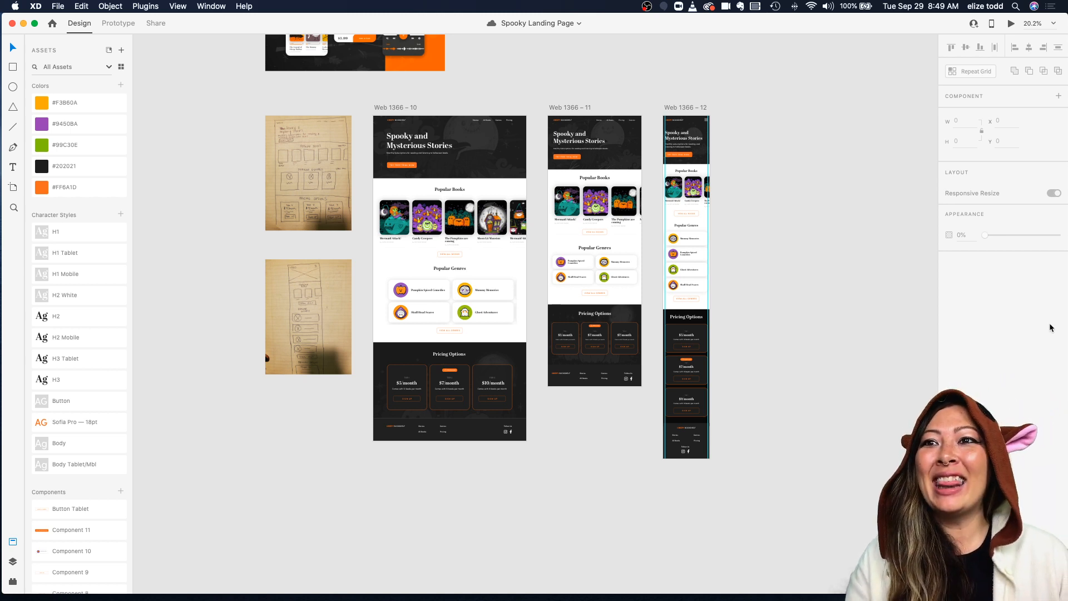
Step: Turn on the layout grid for the desktop artboard Web 1366 – 10
scroll(809, 204, down, 5)
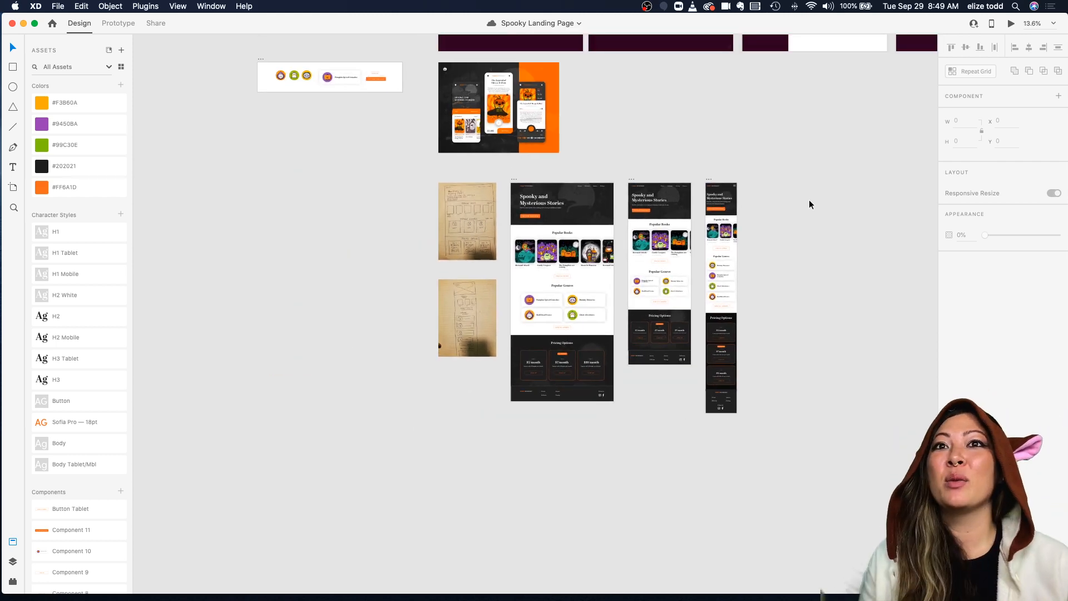
scroll(809, 205, up, 5)
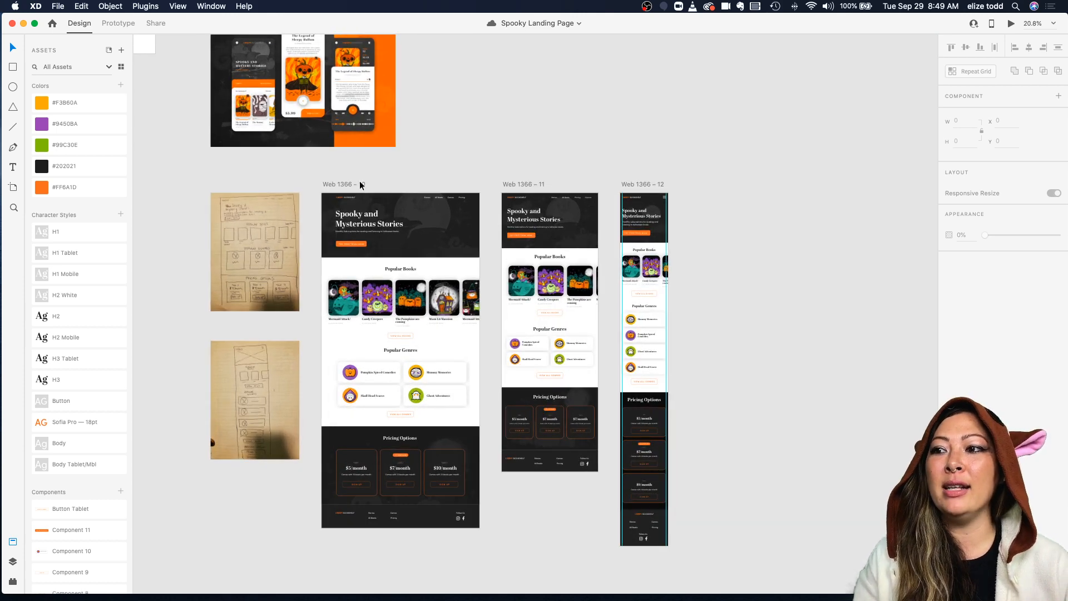
click(332, 183)
key(super+3)
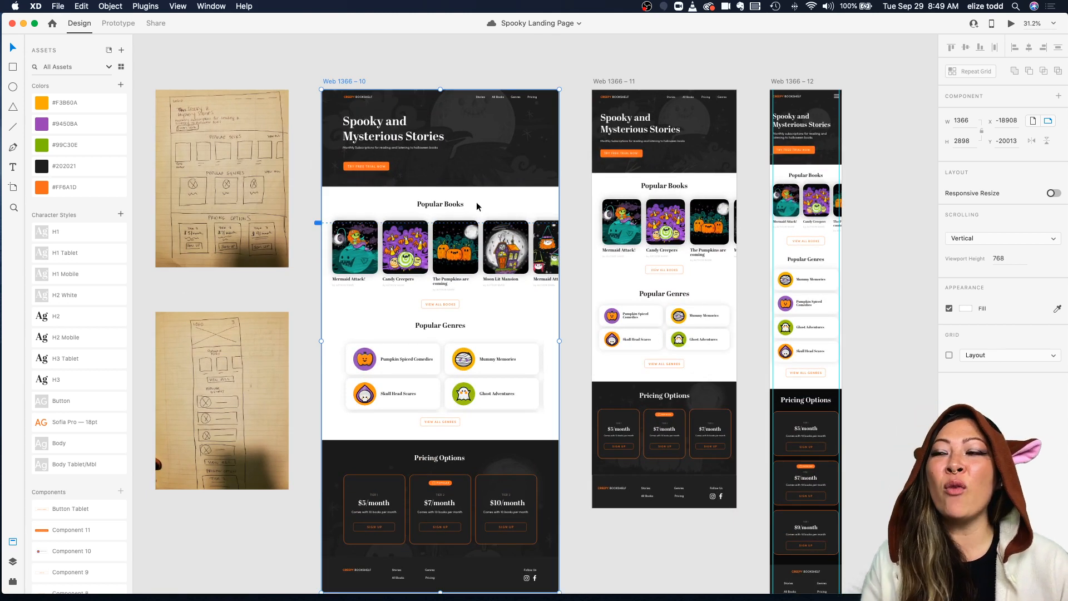
click(950, 355)
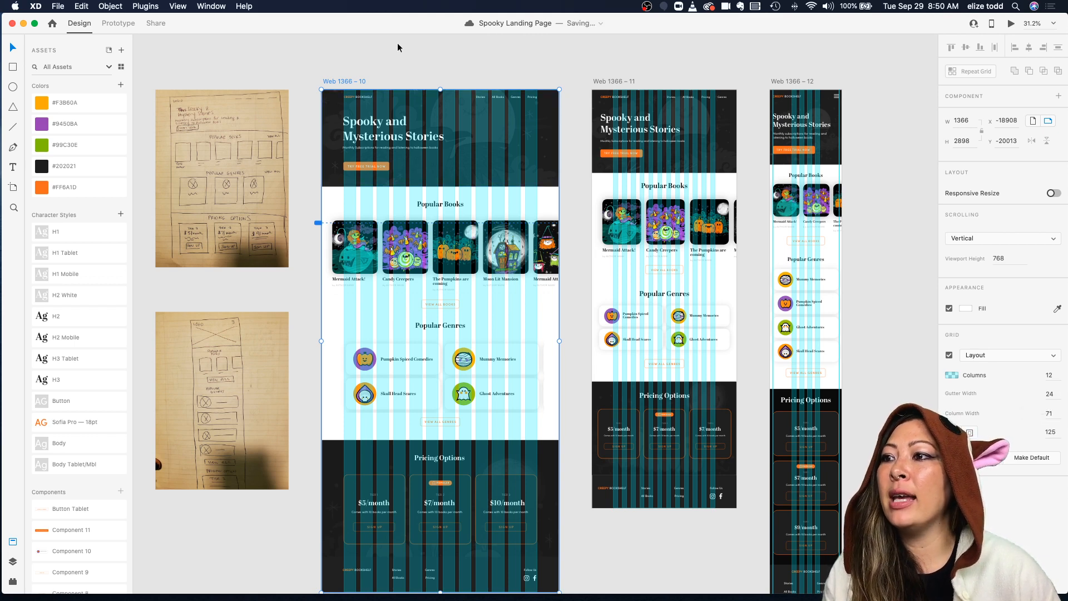
Step: Nudge the hero subtitle and the Try Free Trial Now button on the desktop artboard to line up with the grid
scroll(337, 217, up, 5)
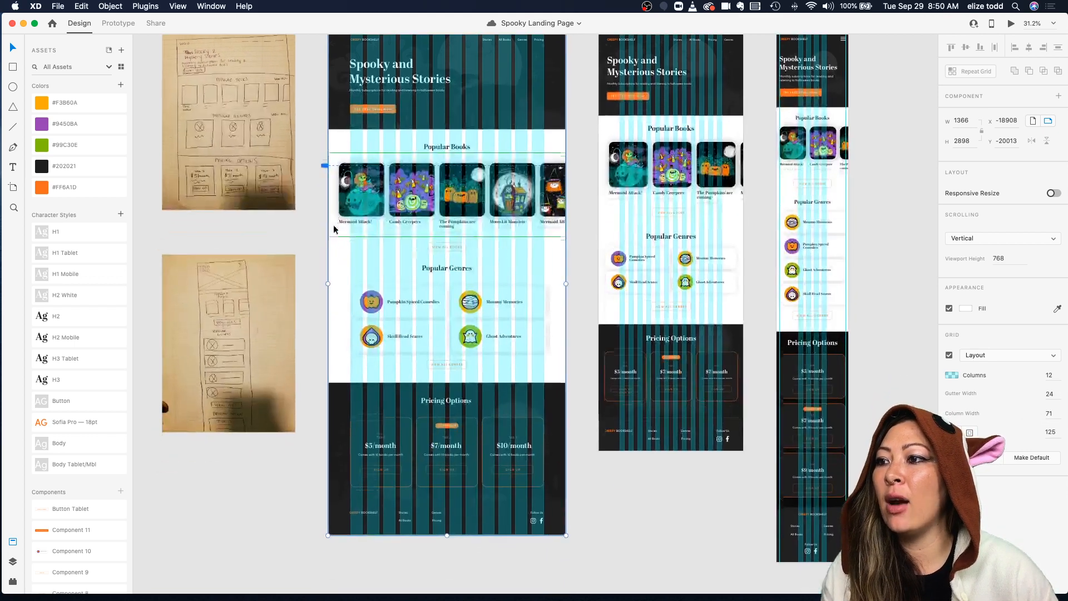
scroll(359, 482, down, 4)
scroll(508, 515, down, 2)
scroll(559, 389, up, 7)
scroll(558, 390, down, 2)
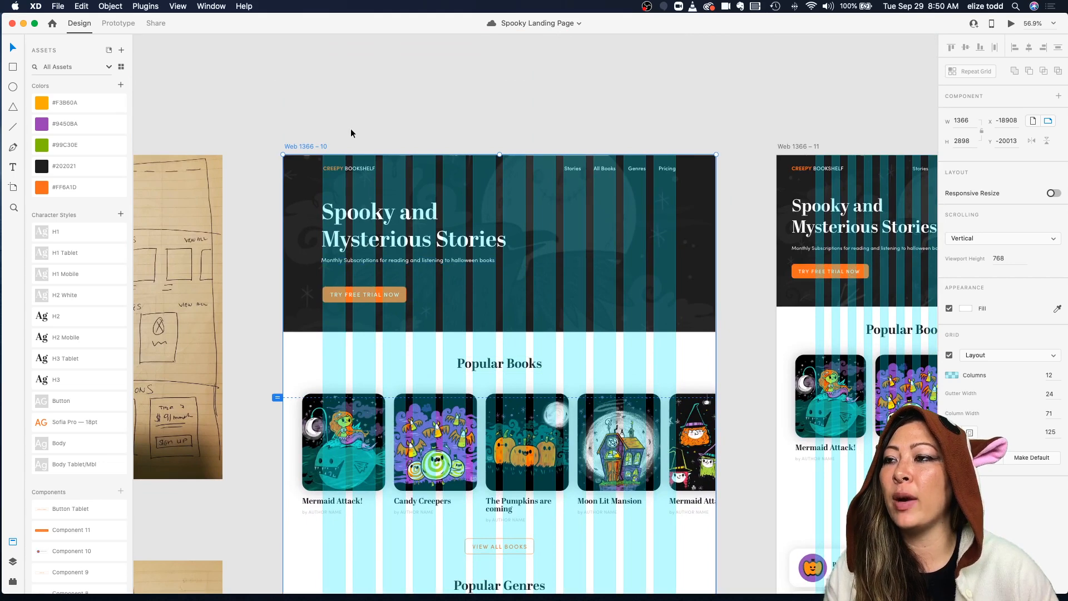
scroll(353, 128, up, 5)
click(354, 288)
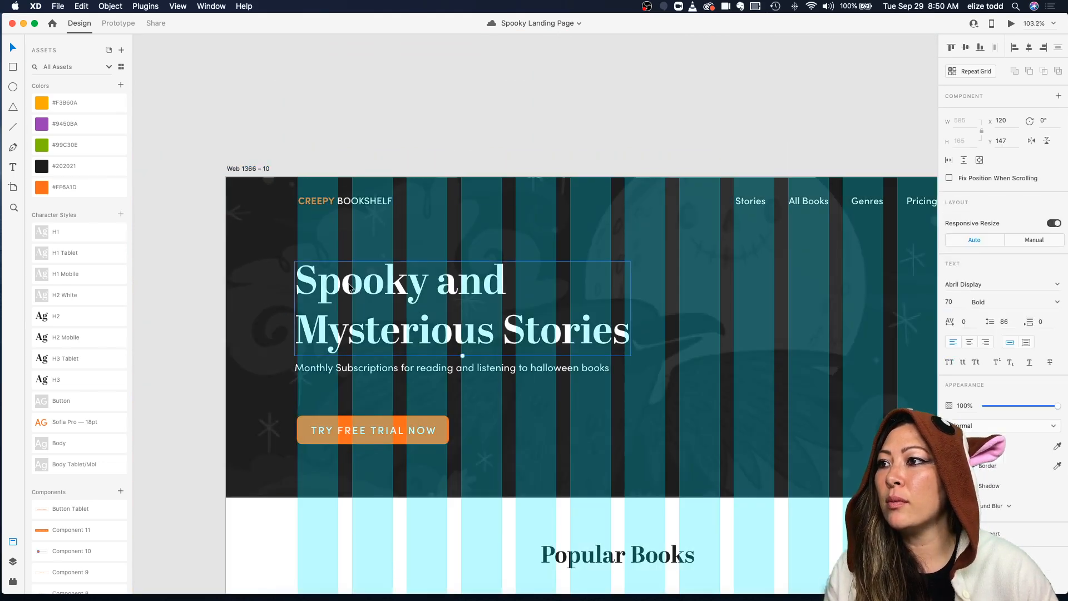
drag(320, 368, 324, 372)
drag(317, 430, 317, 427)
scroll(316, 423, down, 5)
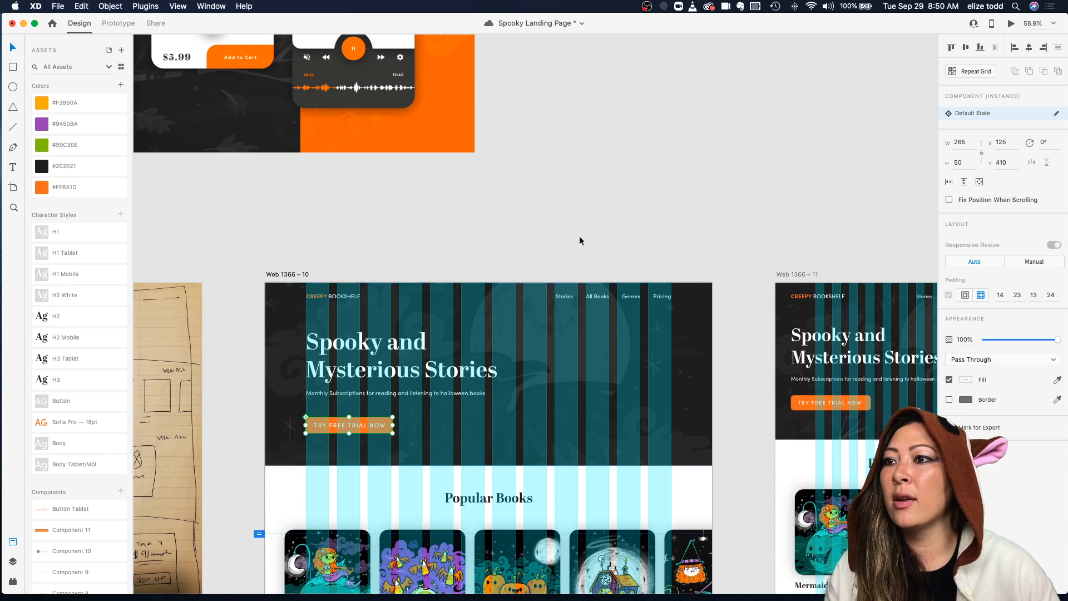
Step: Examine the desktop artboard's hero and Popular Books sections against the layout grid columns
scroll(696, 315, down, 3)
scroll(313, 432, down, 3)
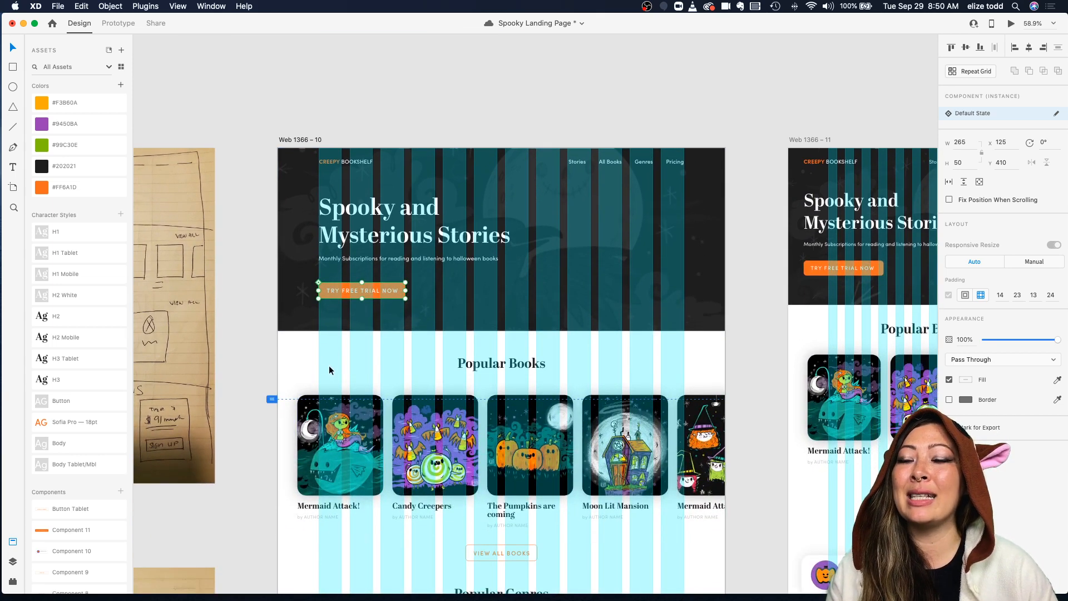
click(298, 239)
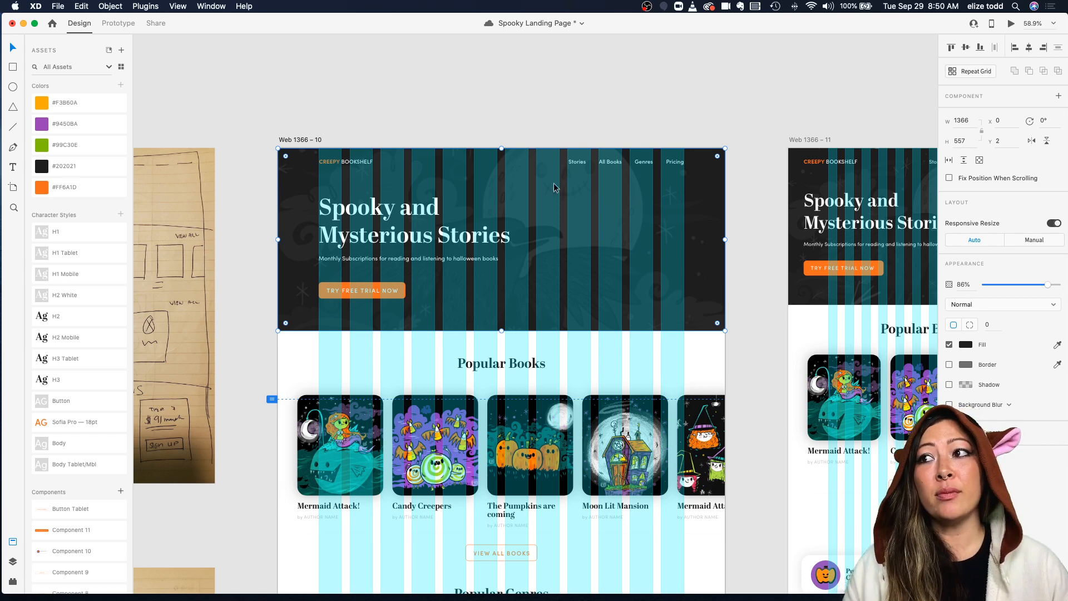
scroll(336, 267, down, 3)
scroll(334, 266, down, 1)
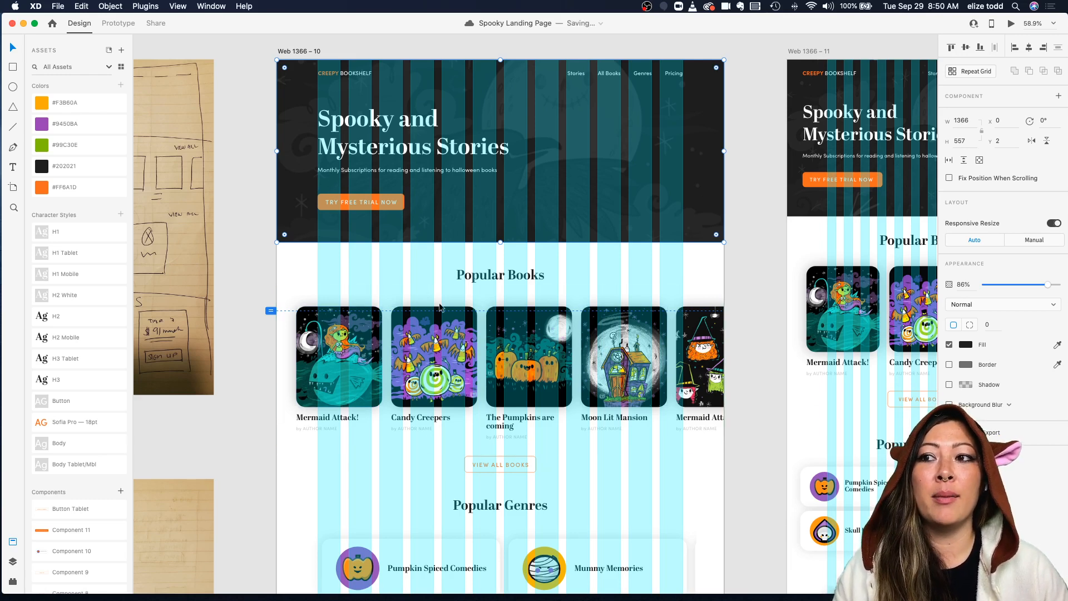
scroll(556, 389, down, 3)
scroll(517, 408, down, 5)
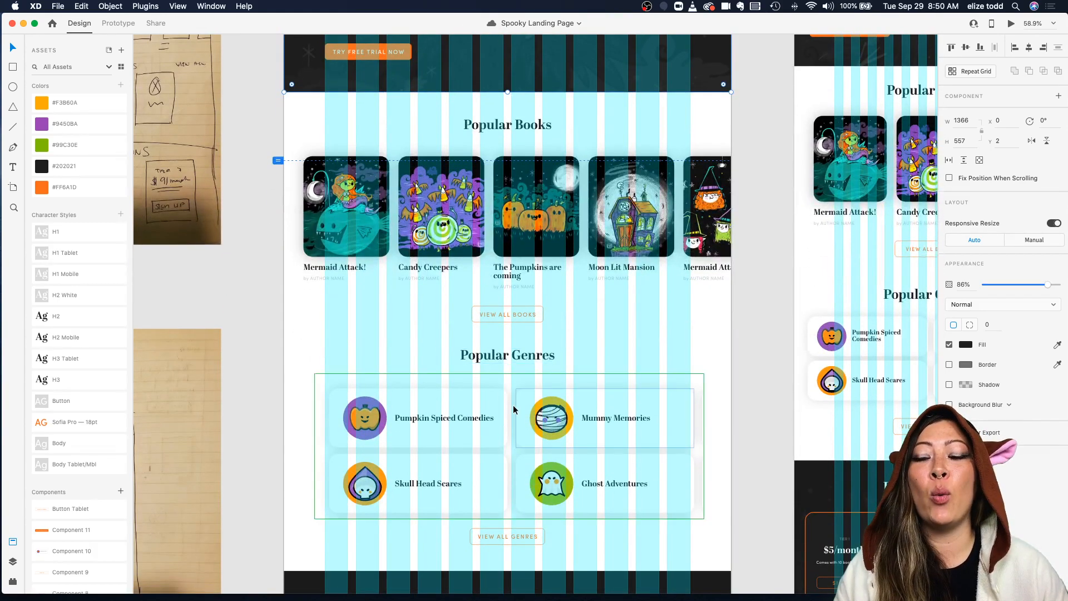
key(super+1)
scroll(505, 215, down, 4)
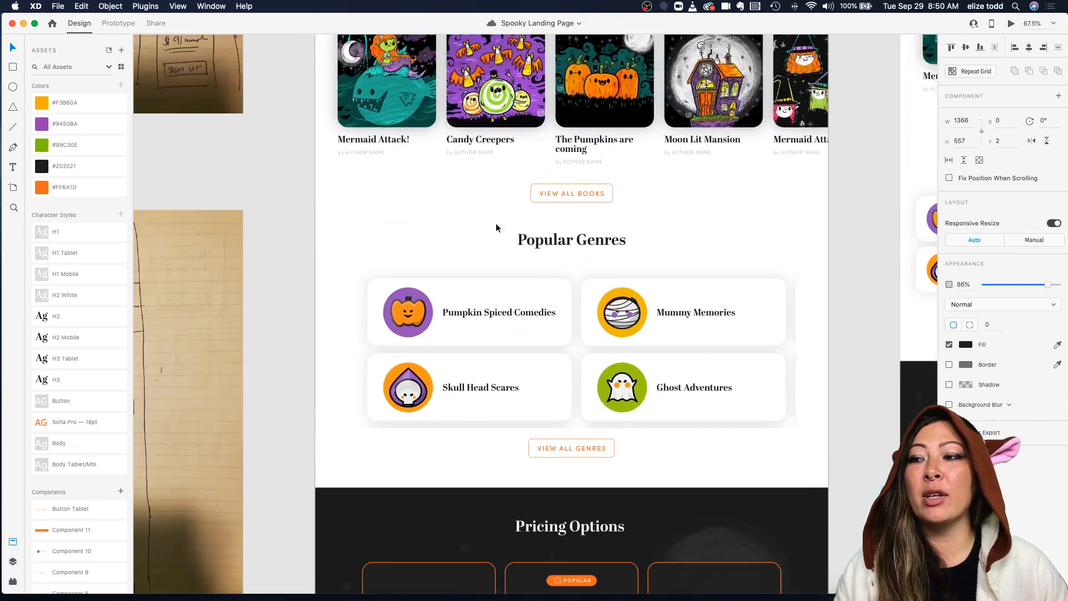
Step: Widen the first Popular Genres card in the desktop repeat grid to about 547 px so it aligns with the grid columns
click(398, 289)
scroll(399, 288, up, 3)
double_click(356, 283)
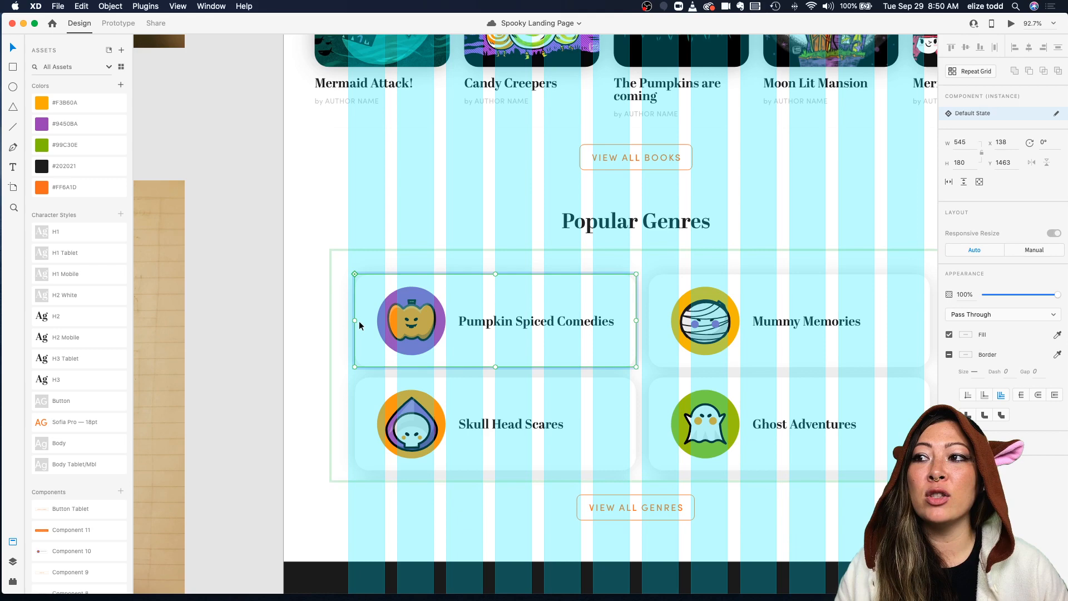
scroll(353, 320, up, 3)
key(super+shift+apostrophe)
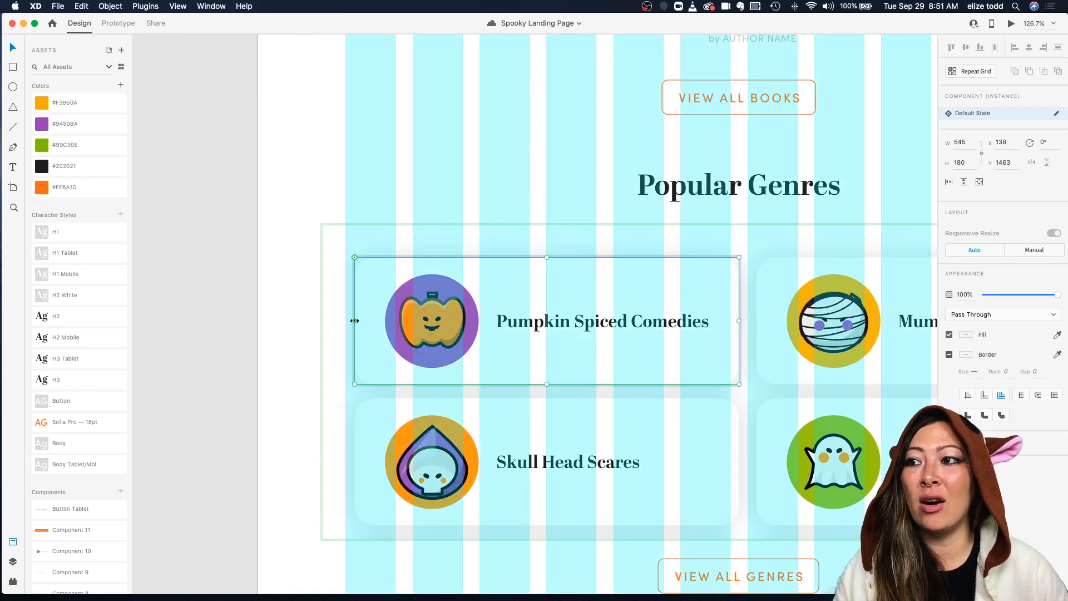
click(426, 218)
drag(424, 274, 419, 272)
scroll(419, 272, down, 3)
scroll(532, 303, right, 2)
scroll(532, 303, up, 3)
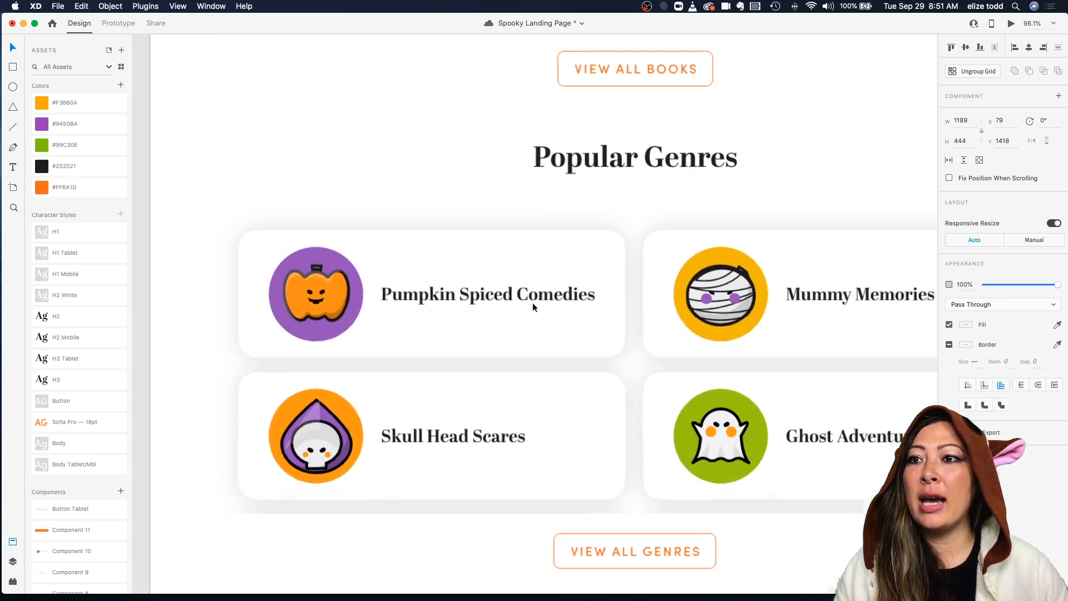
scroll(616, 302, up, 5)
scroll(536, 254, down, 3)
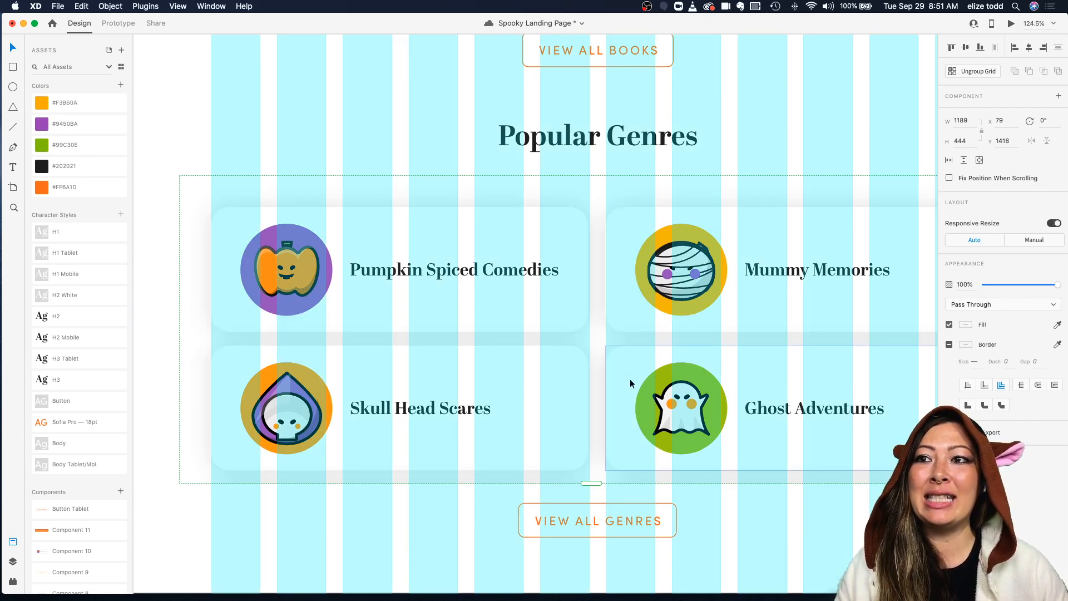
scroll(631, 383, down, 3)
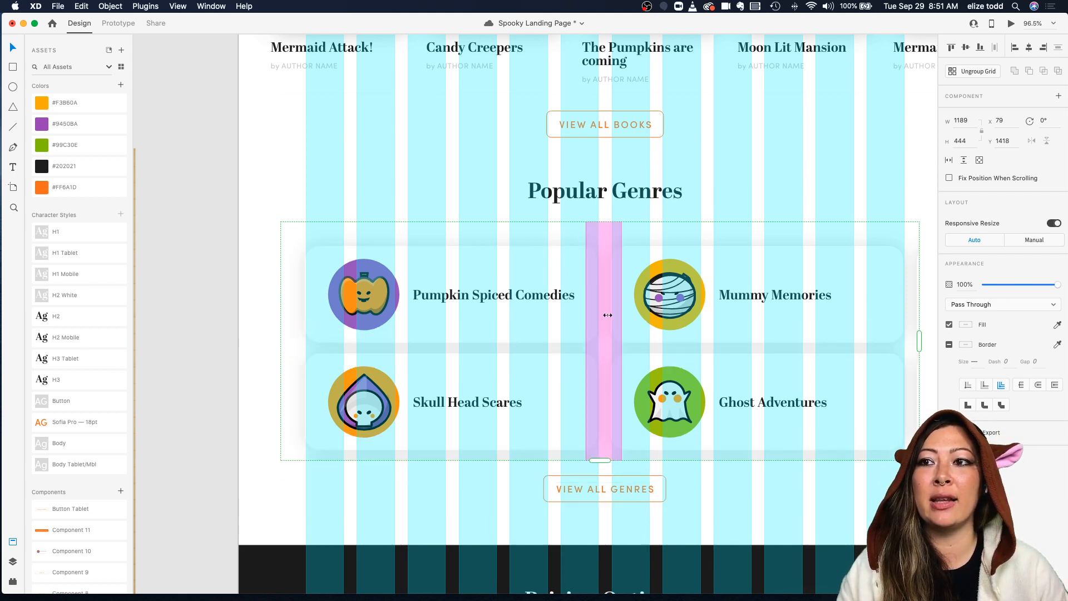
scroll(634, 279, up, 5)
double_click(549, 252)
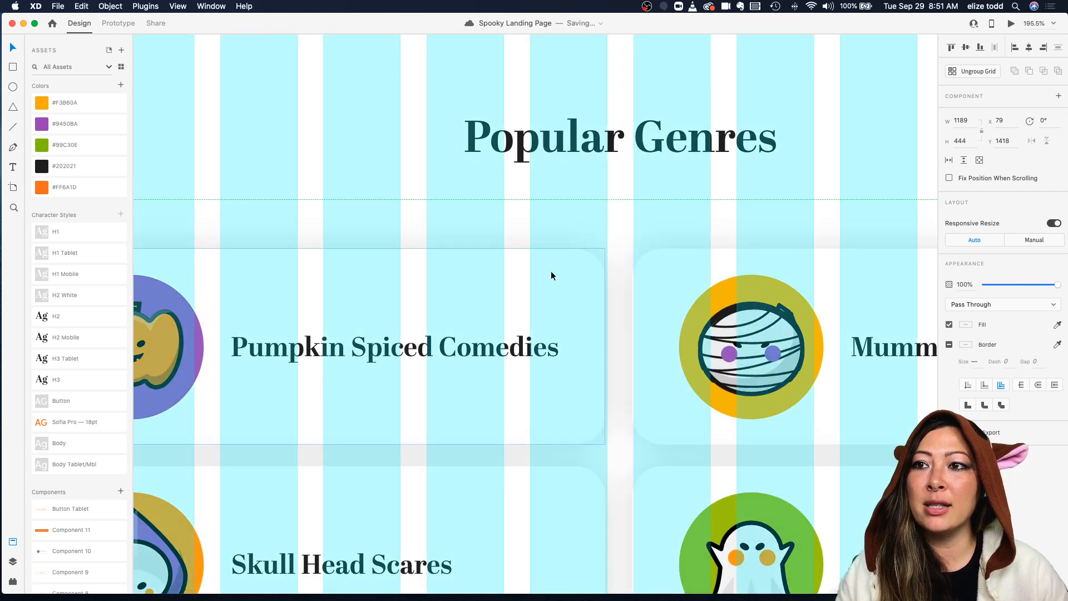
drag(605, 346, 608, 347)
scroll(607, 346, down, 8)
scroll(607, 345, up, 2)
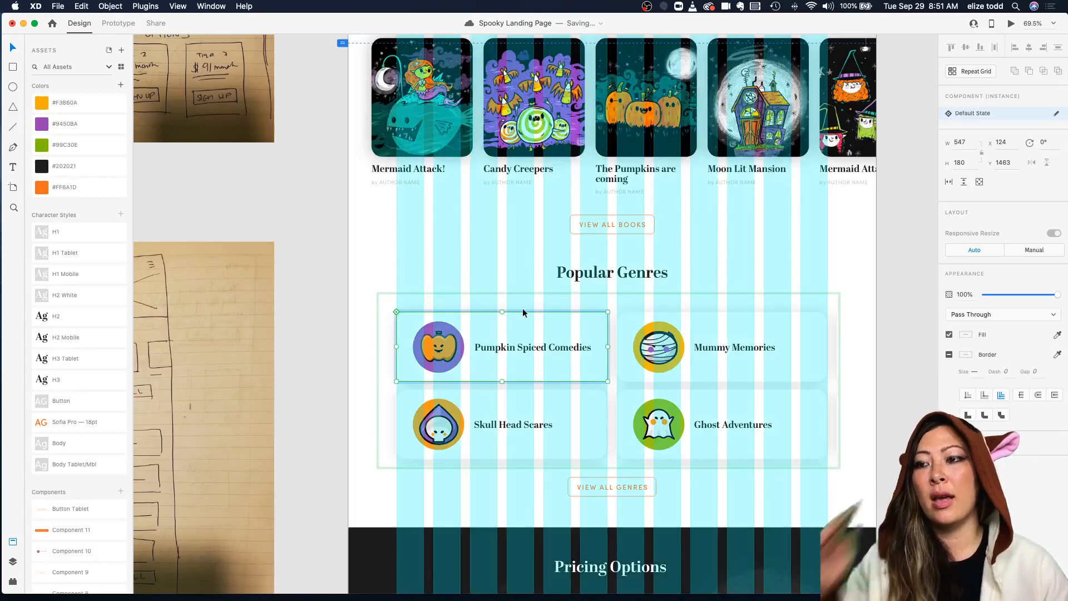
Step: Narrow the desktop Popular Genres repeat grid to 1184 px wide to fit the grid columns
click(672, 327)
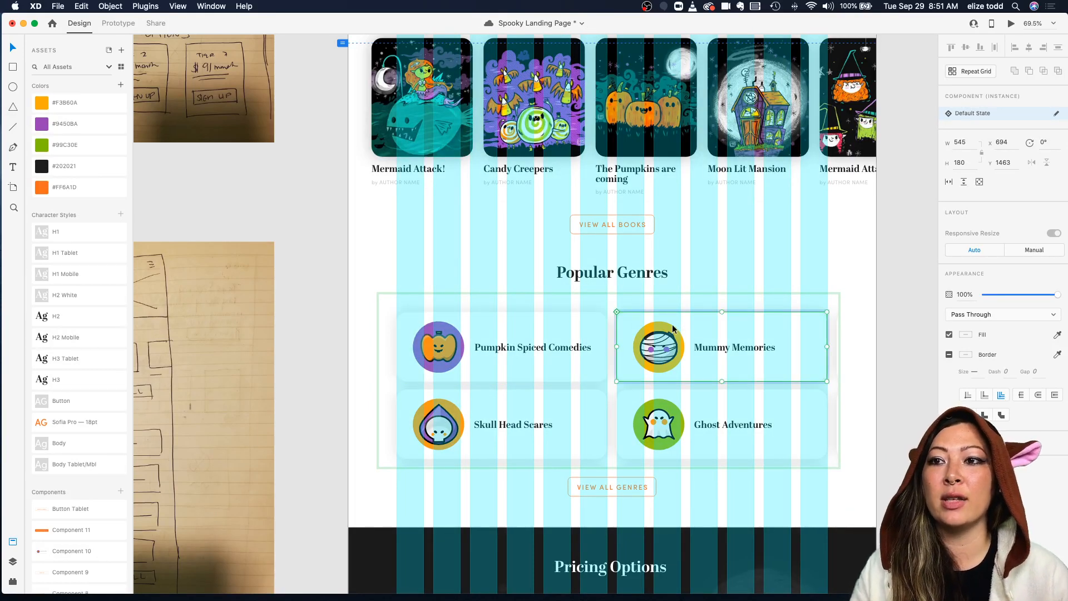
scroll(673, 329, up, 2)
scroll(760, 365, up, 2)
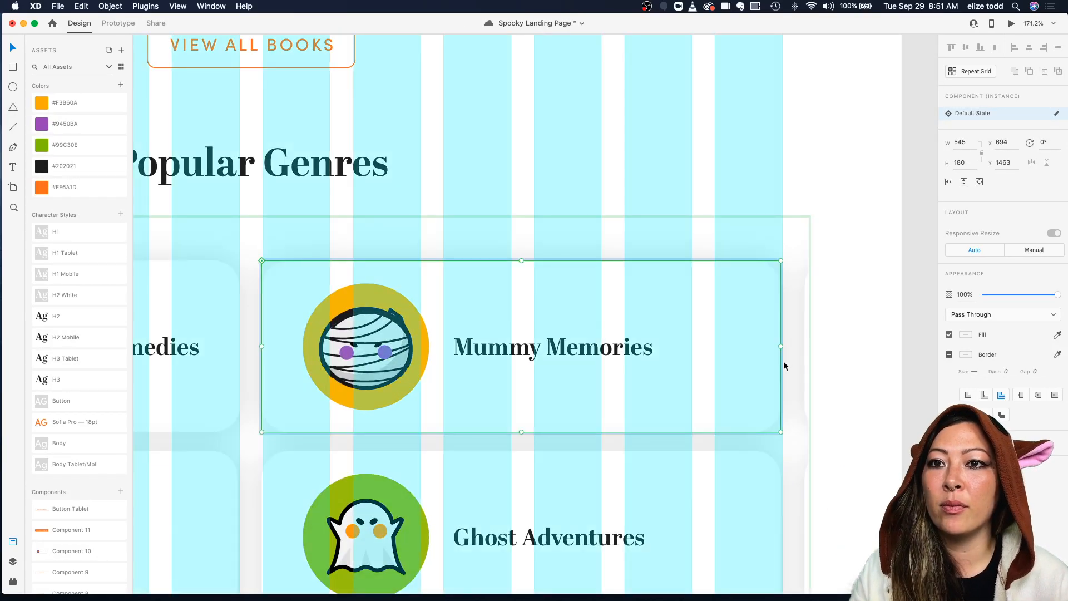
scroll(783, 356, down, 2)
click(805, 356)
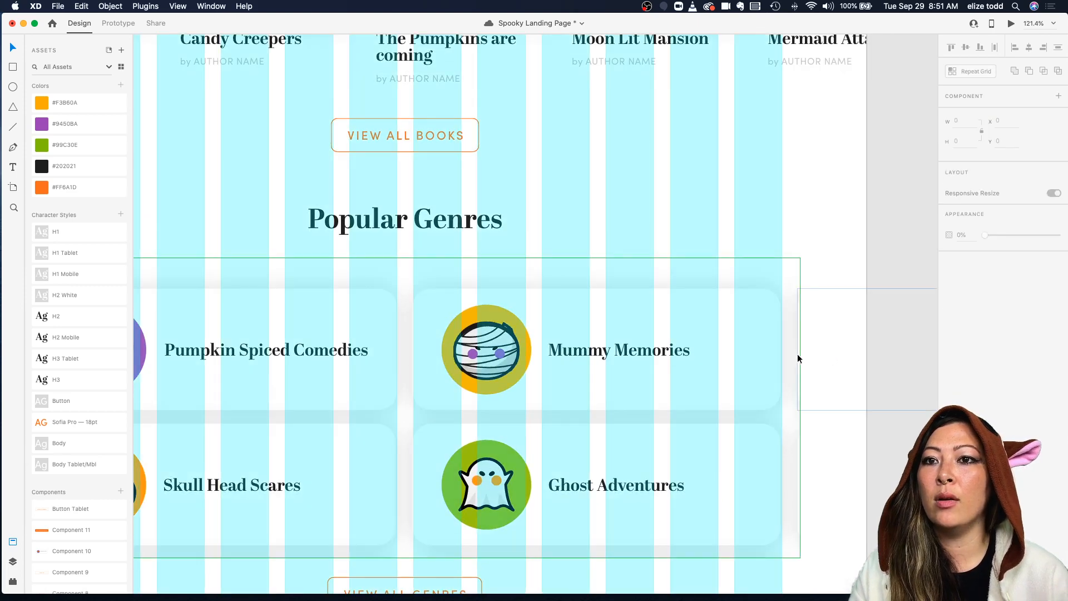
click(785, 350)
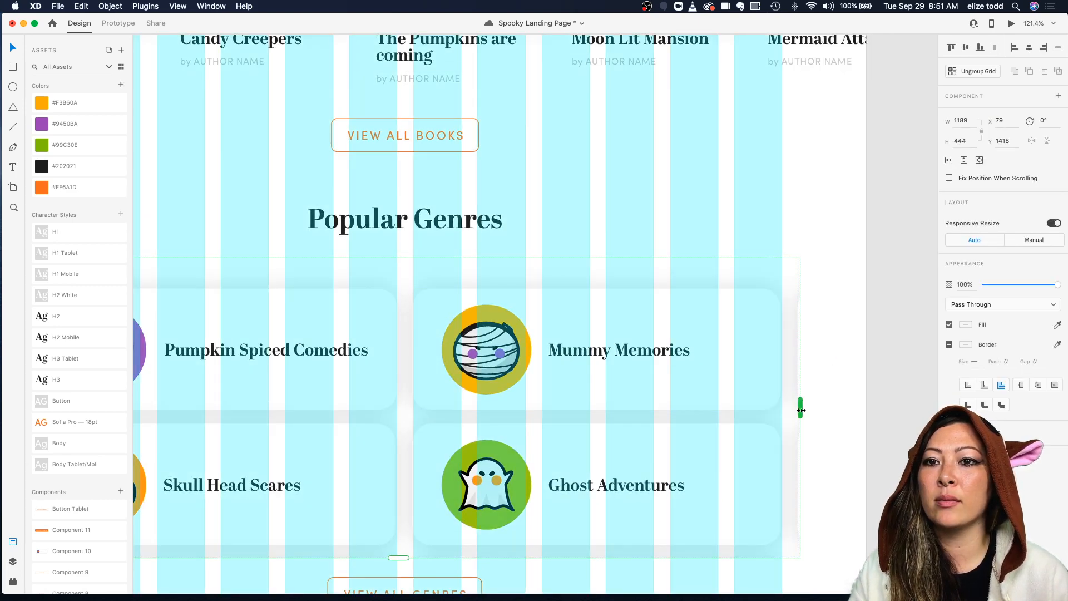
drag(797, 410, 797, 409)
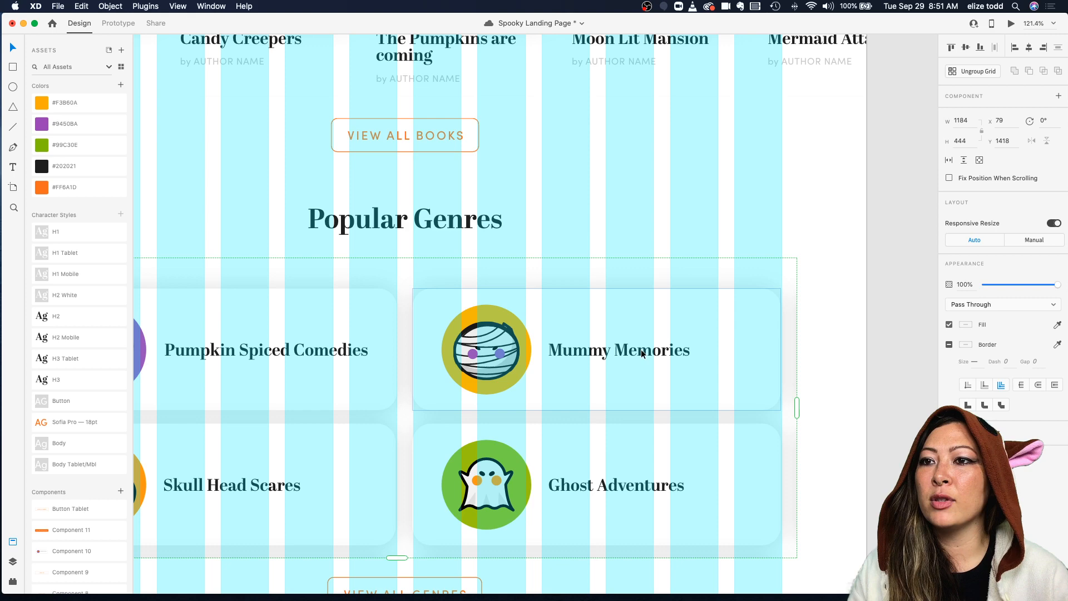
scroll(408, 356, up, 2)
scroll(409, 356, down, 3)
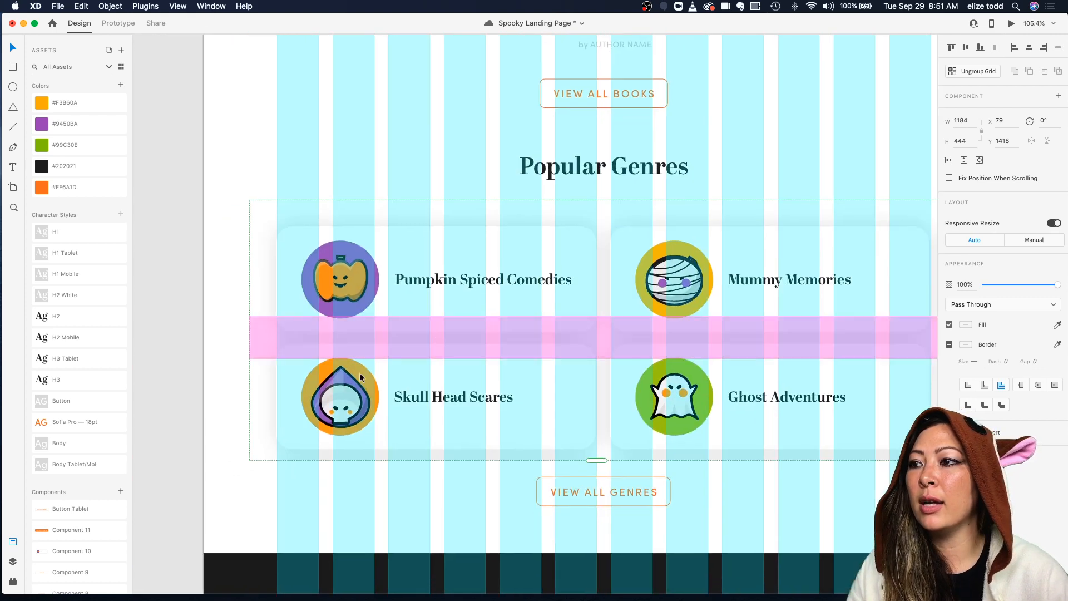
scroll(295, 396, up, 4)
scroll(343, 396, down, 2)
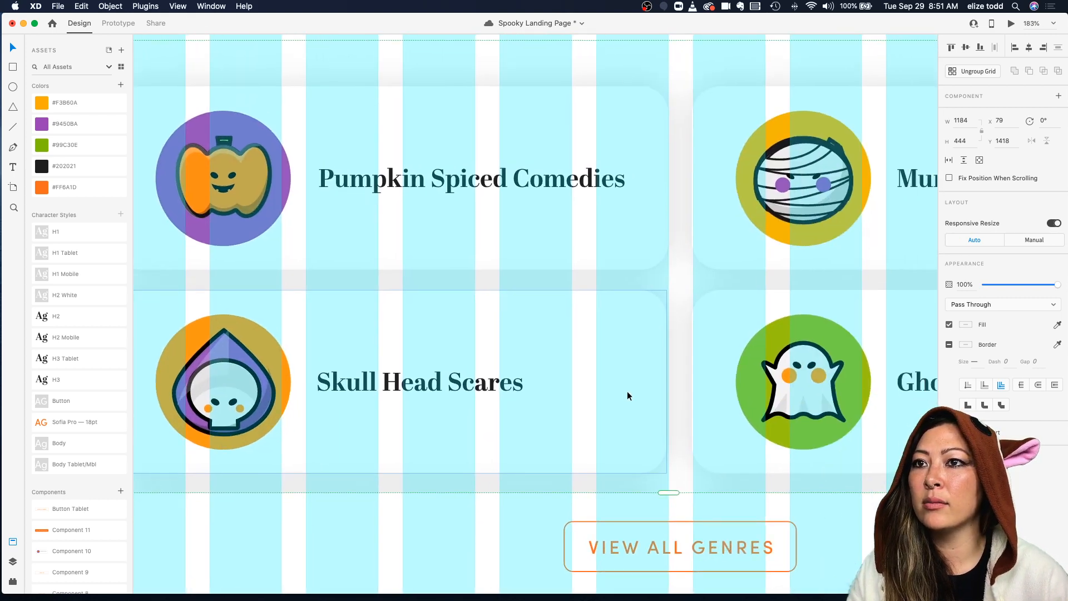
Step: Adjust the column spacing of the desktop Popular Genres repeat grid so its cards line up with the grid columns
scroll(626, 391, up, 2)
scroll(626, 392, down, 3)
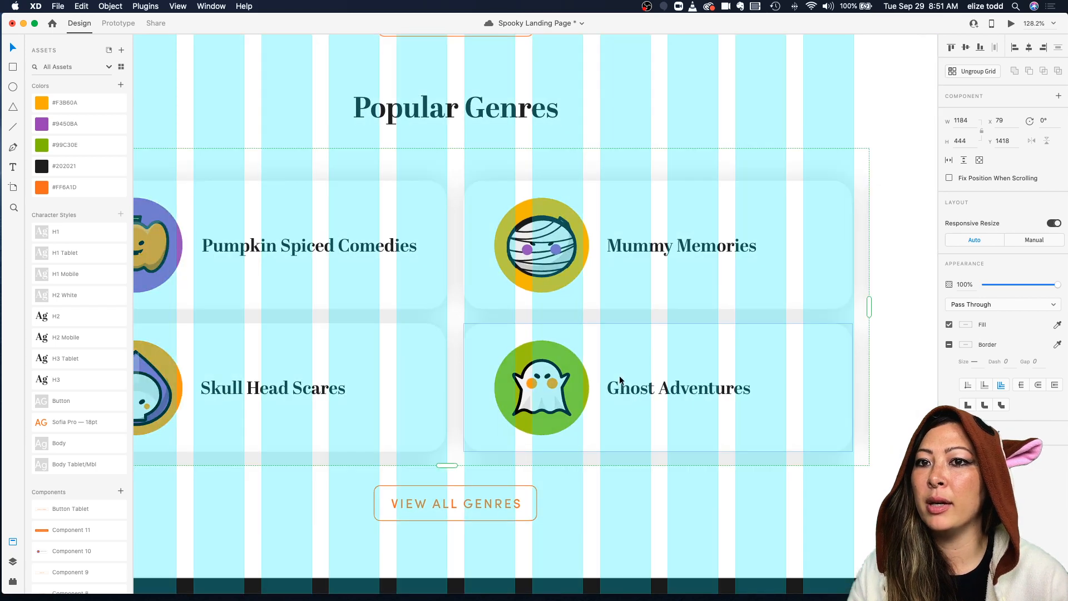
scroll(468, 249, up, 3)
double_click(465, 245)
click(501, 100)
click(422, 204)
drag(455, 214, 458, 214)
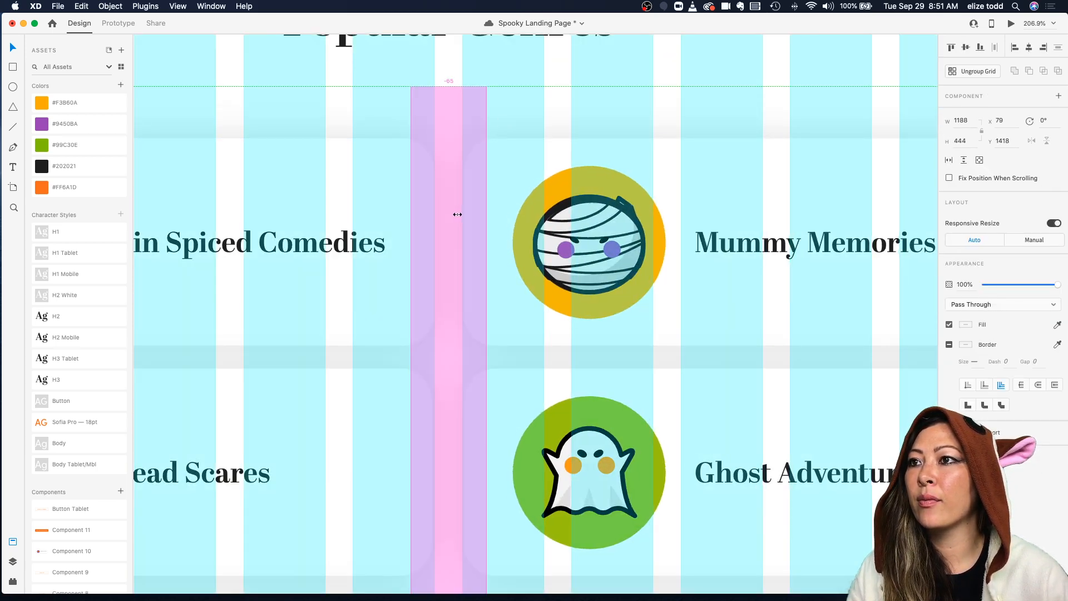
Step: Examine the desktop Pricing Options cards and footer against the layout grid columns
scroll(457, 214, down, 5)
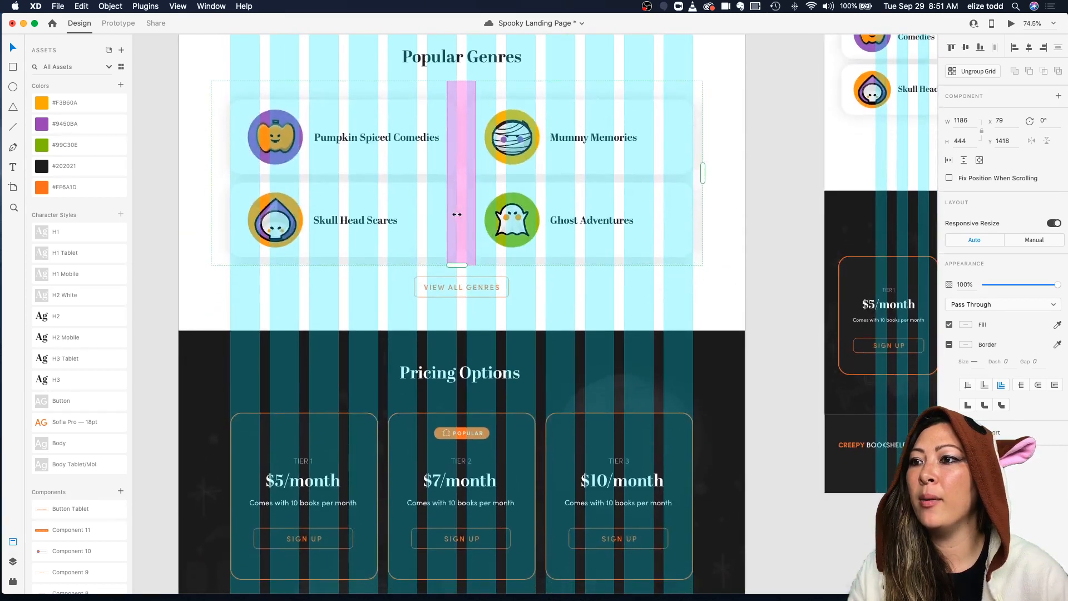
scroll(457, 214, down, 5)
scroll(365, 243, up, 3)
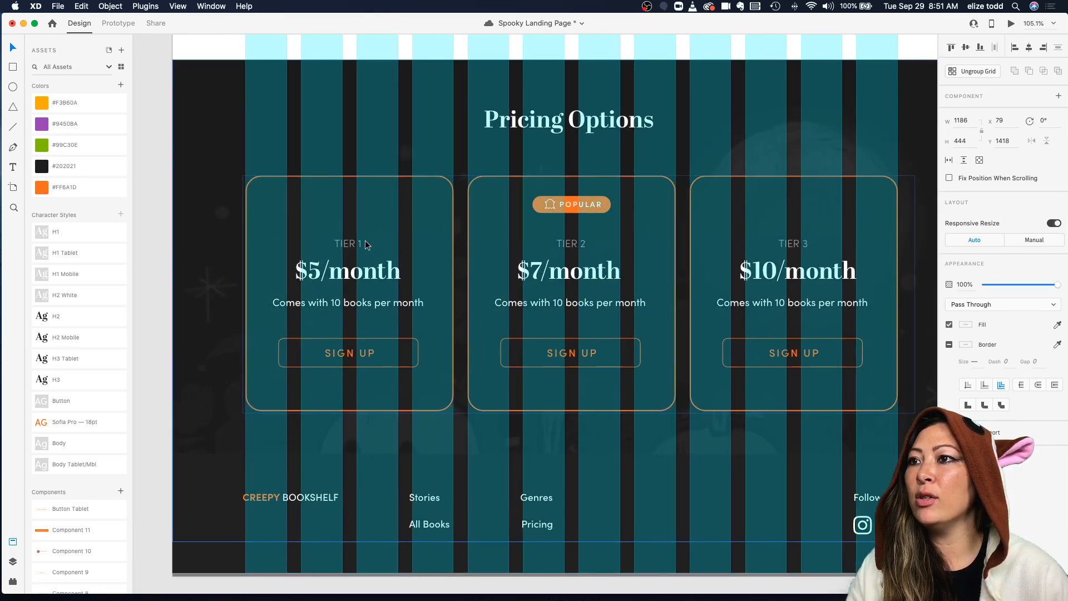
scroll(365, 241, up, 3)
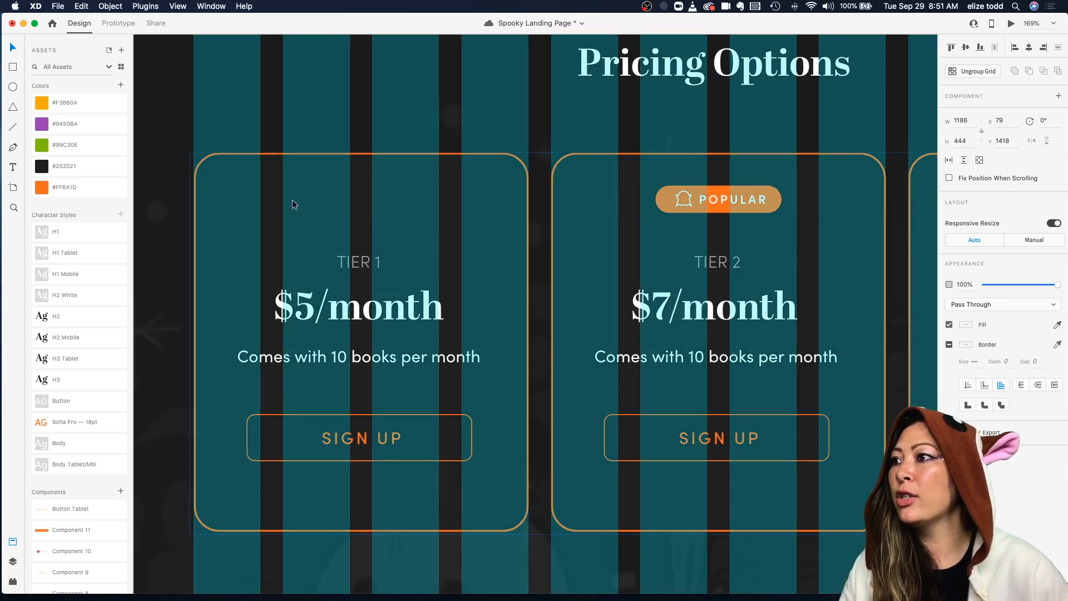
scroll(294, 204, left, 3)
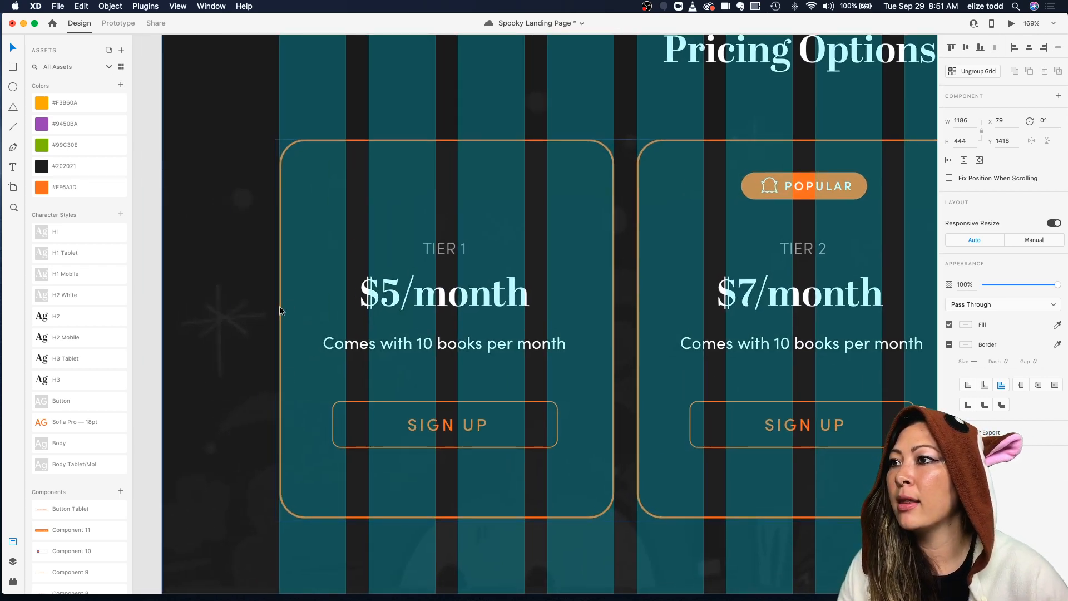
scroll(387, 445, down, 3)
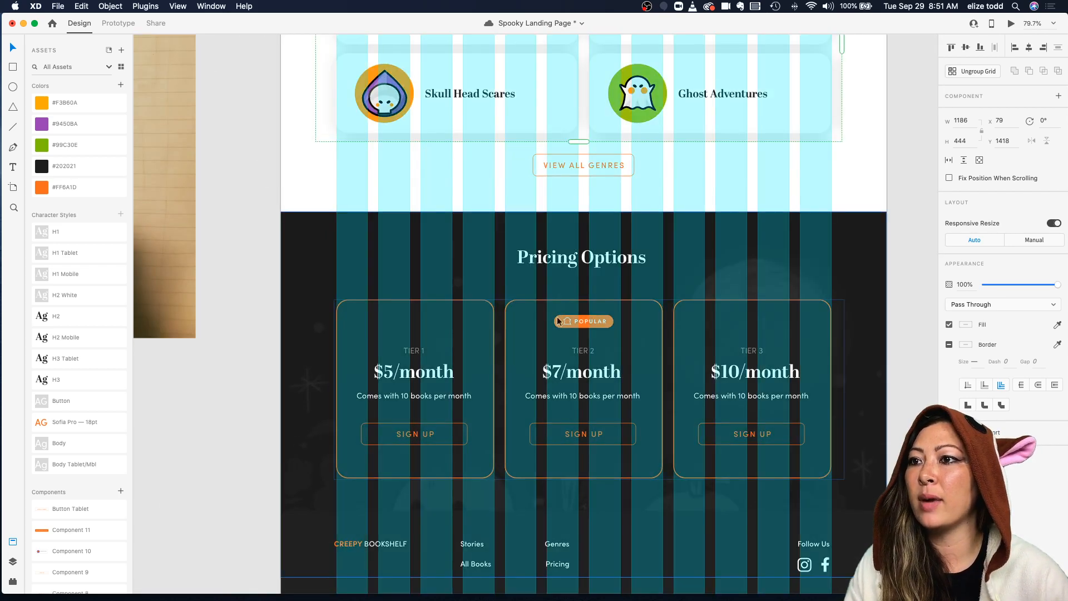
scroll(448, 351, up, 3)
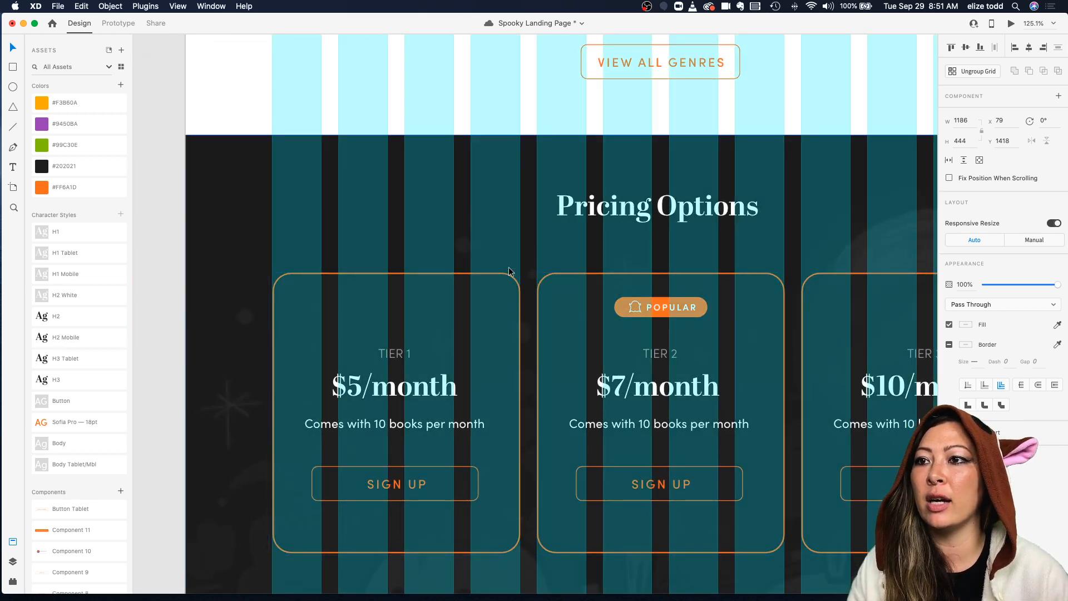
scroll(672, 507, right, 5)
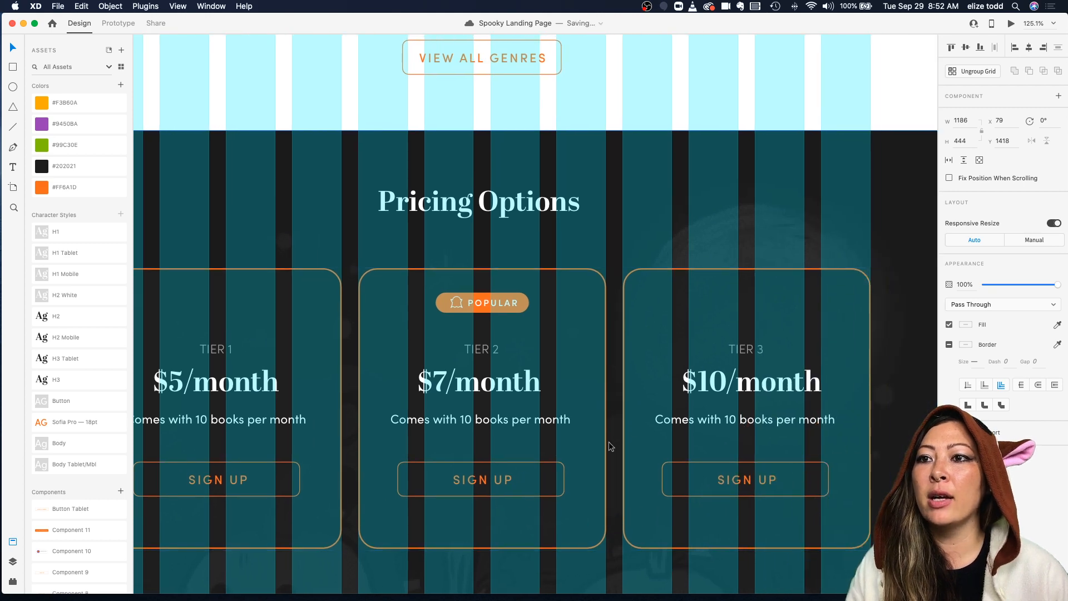
scroll(854, 365, down, 3)
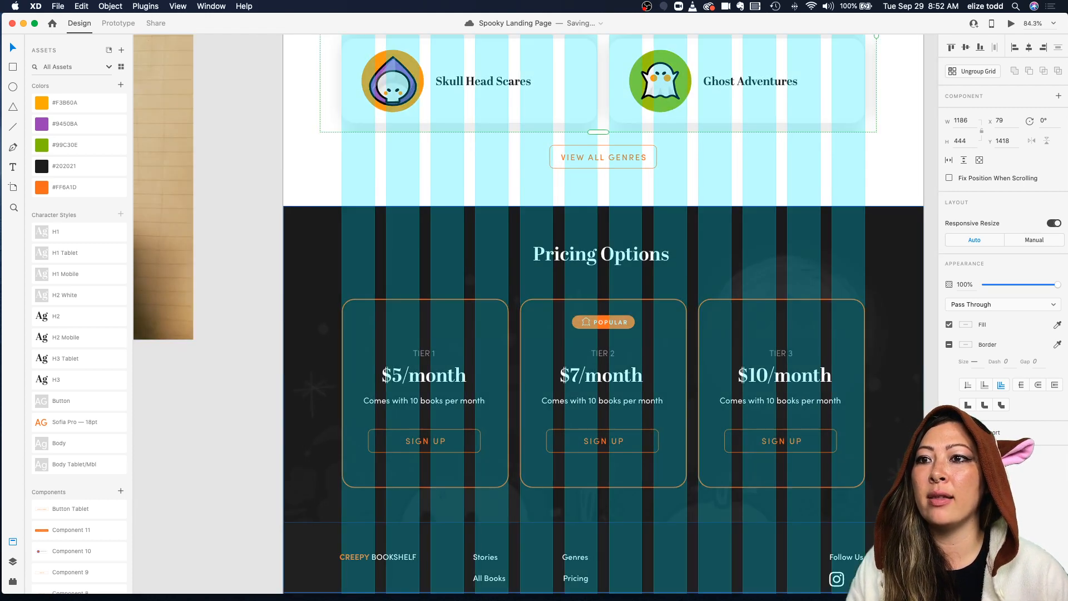
scroll(558, 453, down, 3)
scroll(328, 493, up, 3)
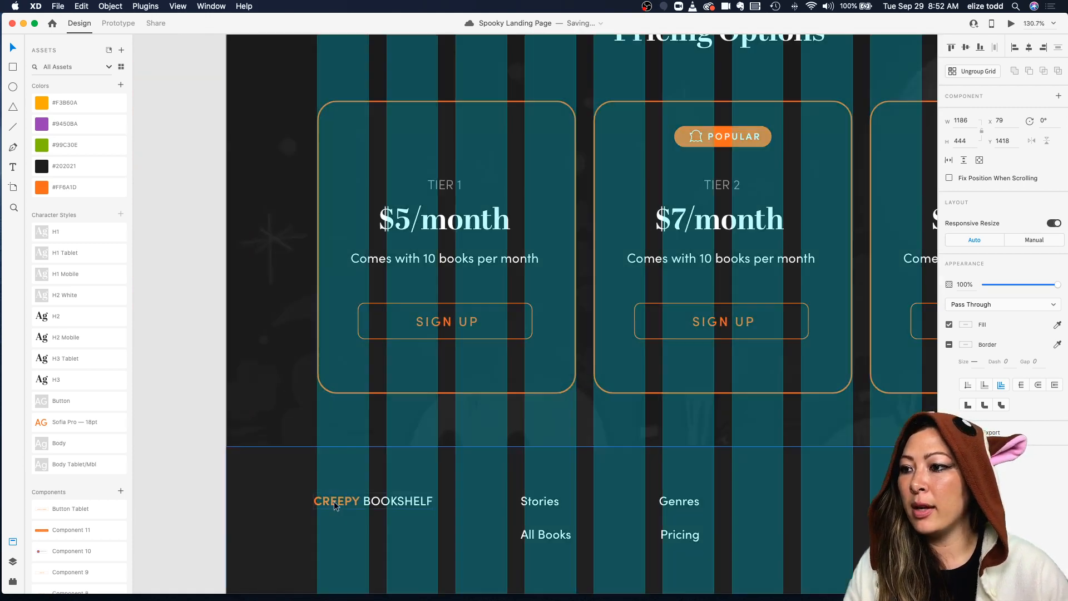
Step: Nudge the footer's Follow Us label on the desktop artboard slightly to align with the grid, then select the social icons
double_click(334, 504)
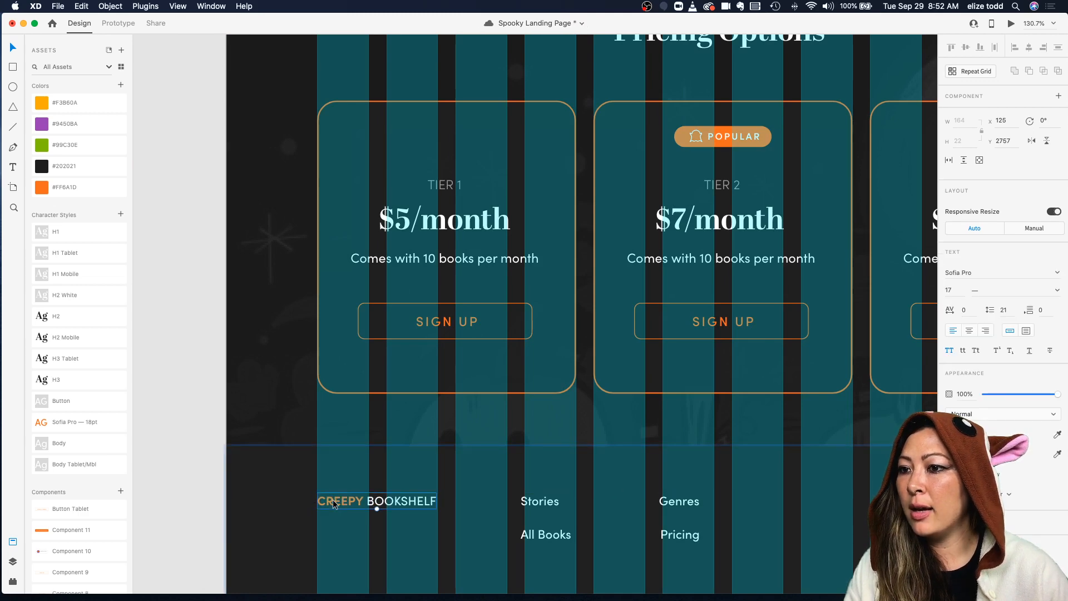
click(537, 504)
scroll(696, 500, right, 5)
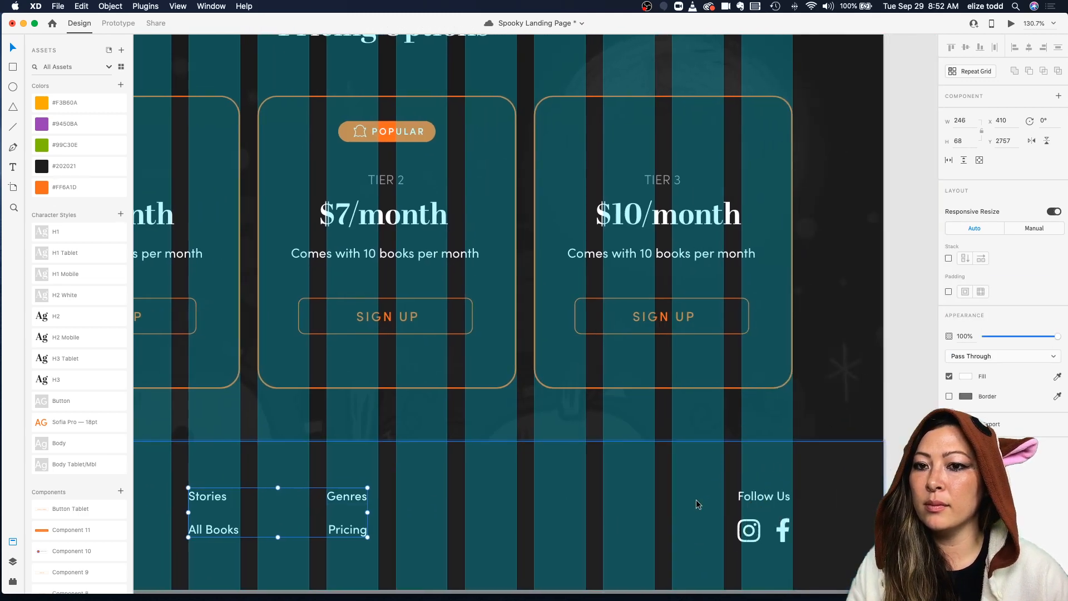
click(768, 497)
drag(767, 497, 771, 496)
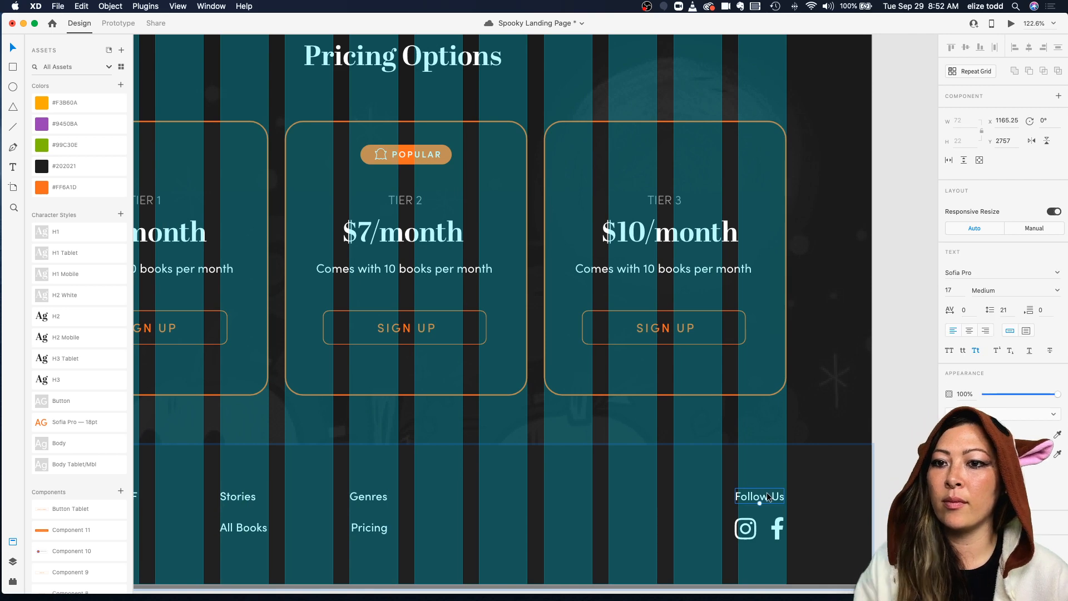
click(778, 529)
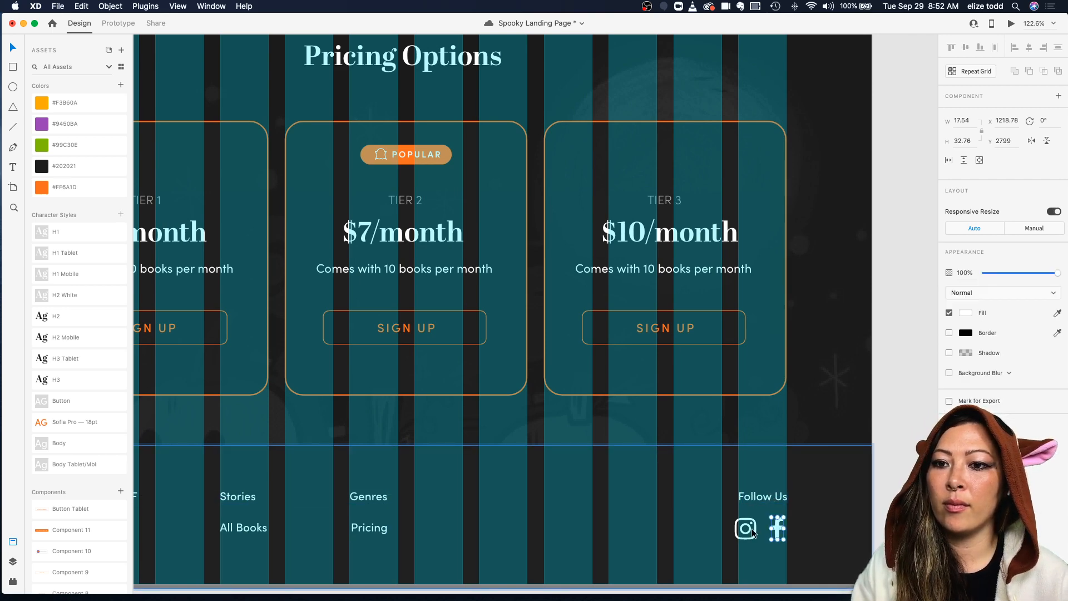
shift+click(753, 529)
Step: Zoom out to review the desktop, tablet and mobile artboards side by side
scroll(757, 529, down, 10)
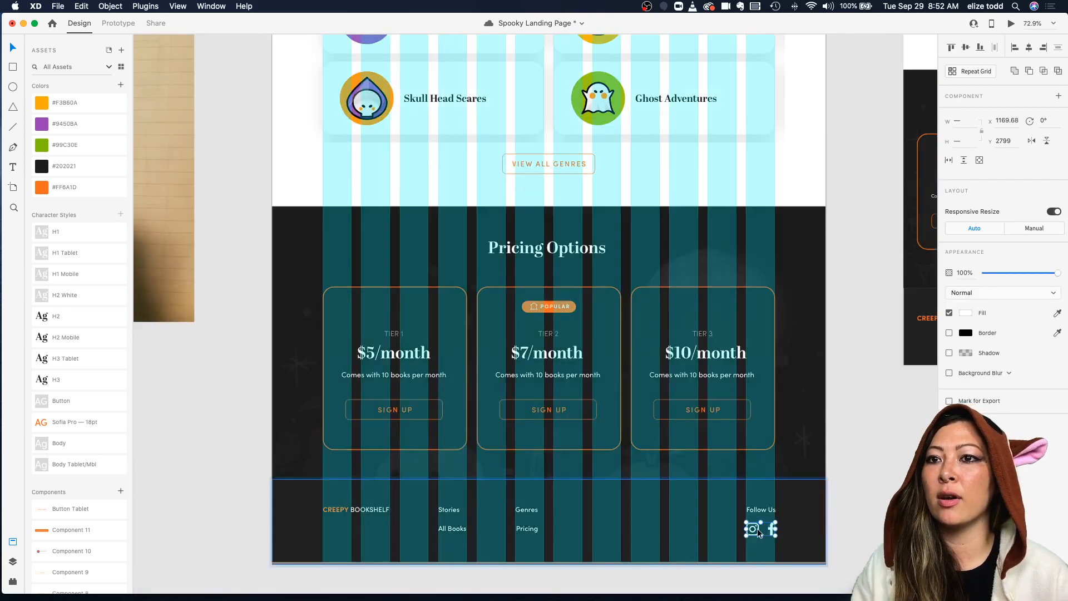
scroll(749, 501, up, 5)
scroll(739, 467, up, 10)
scroll(733, 436, down, 1)
scroll(741, 351, down, 3)
scroll(741, 351, right, 3)
scroll(741, 351, down, 5)
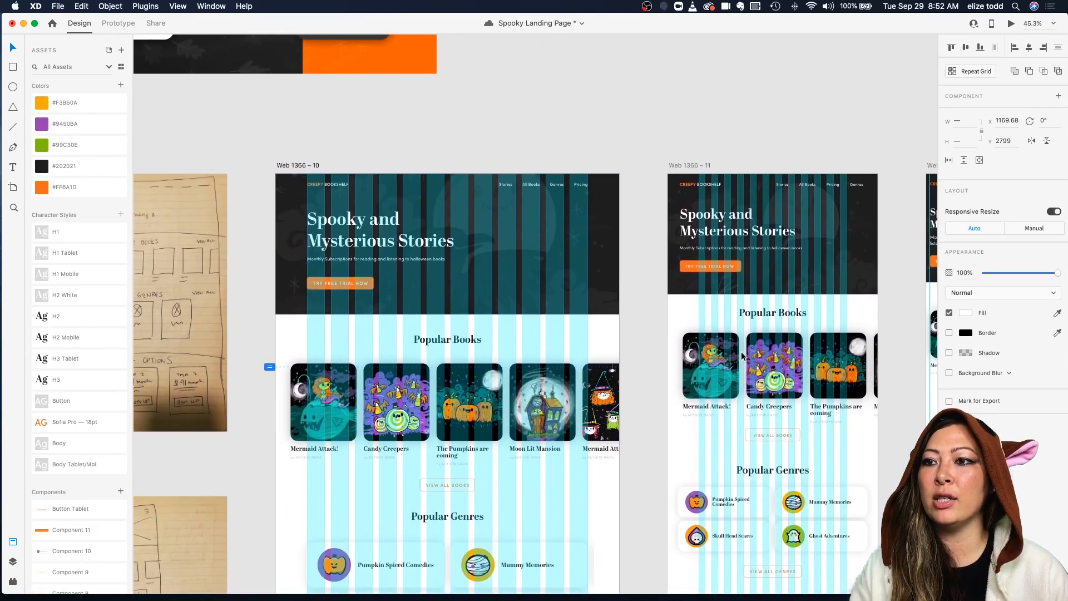
scroll(742, 357, right, 1)
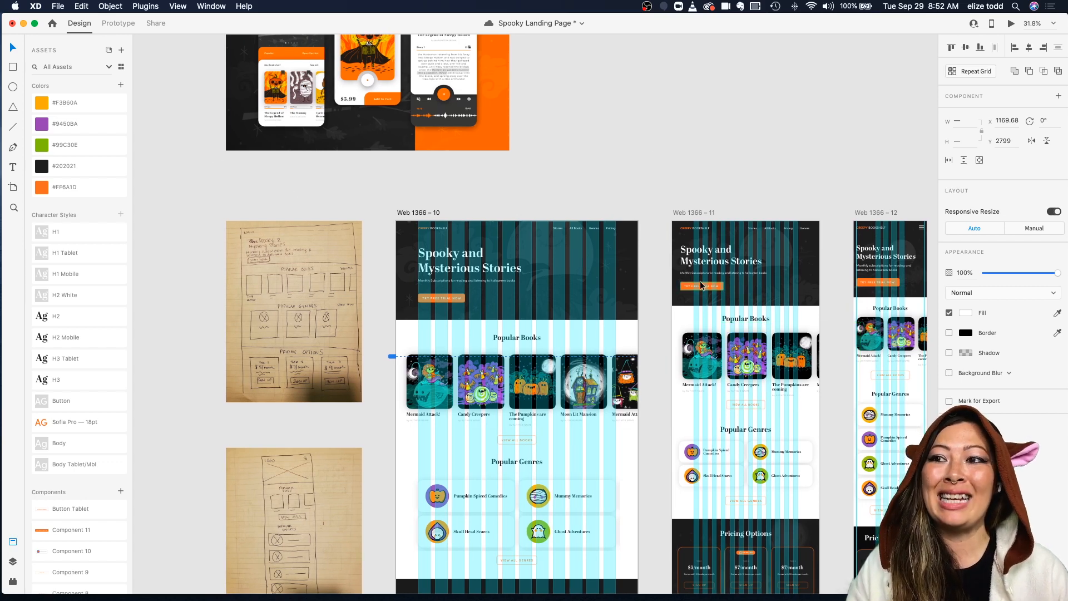
scroll(701, 285, down, 3)
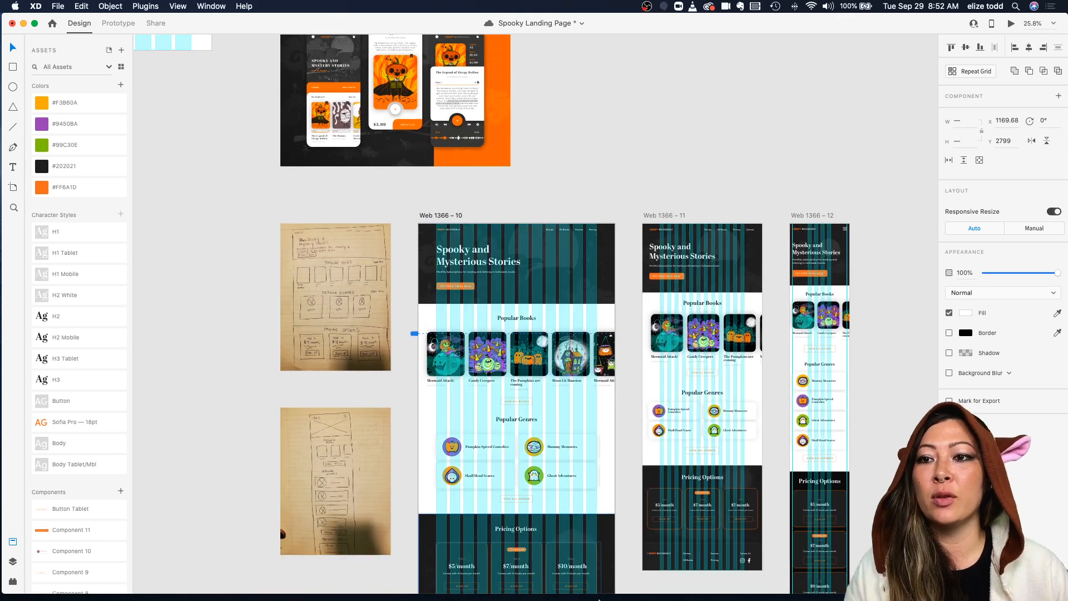